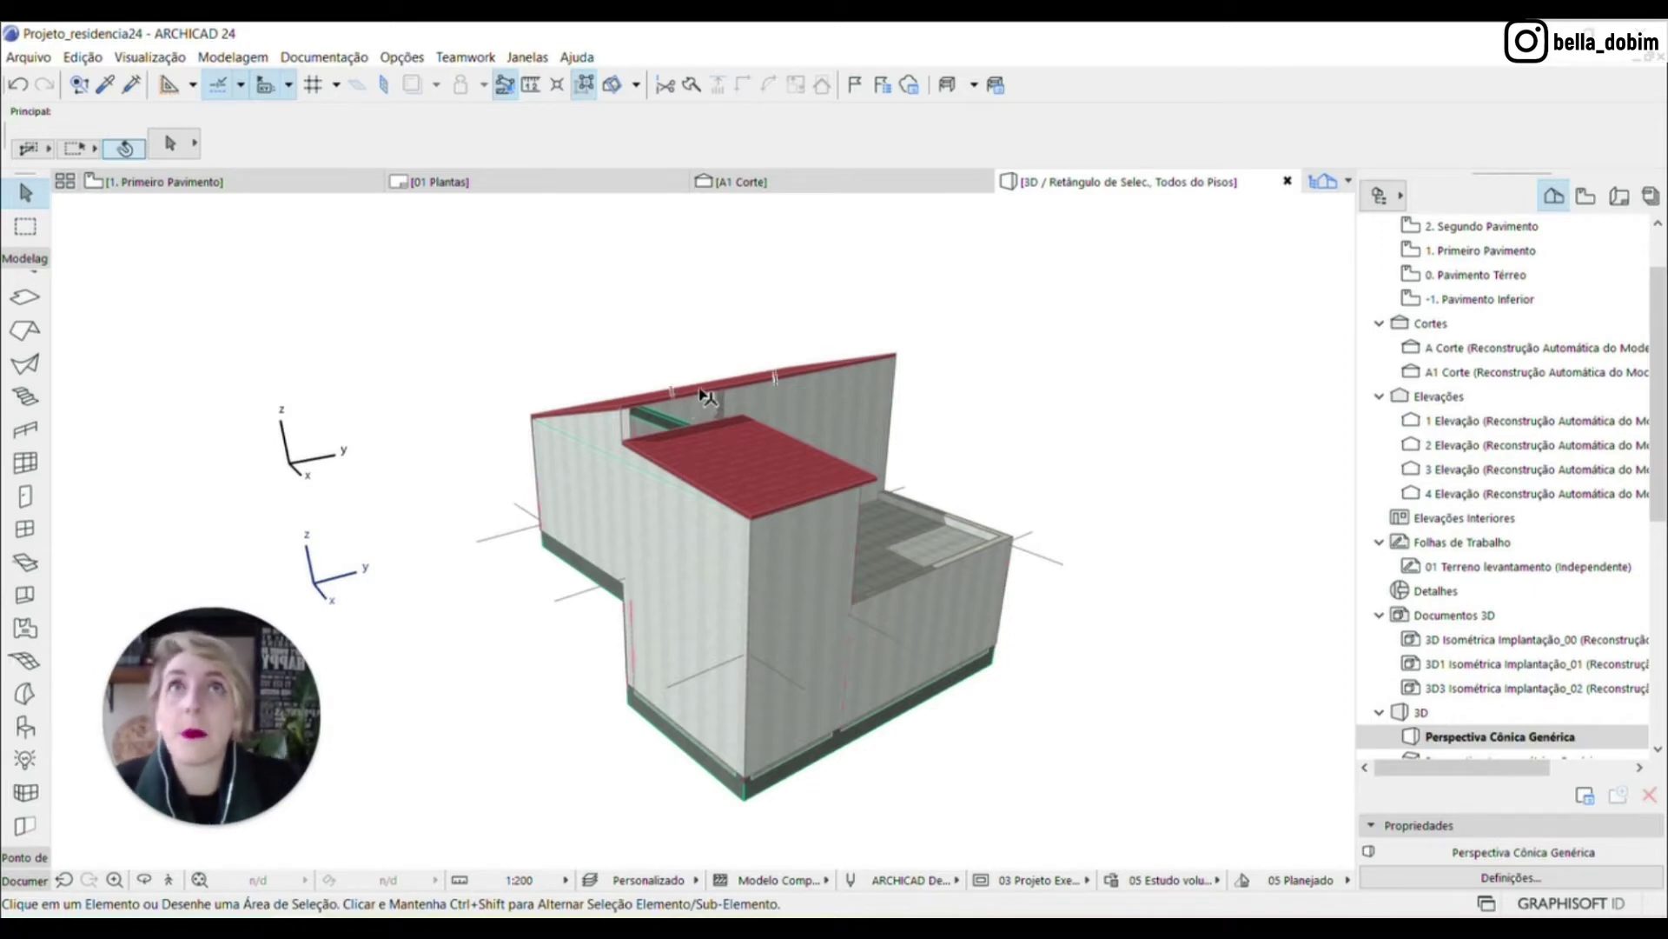
scroll(739, 360, up, 2)
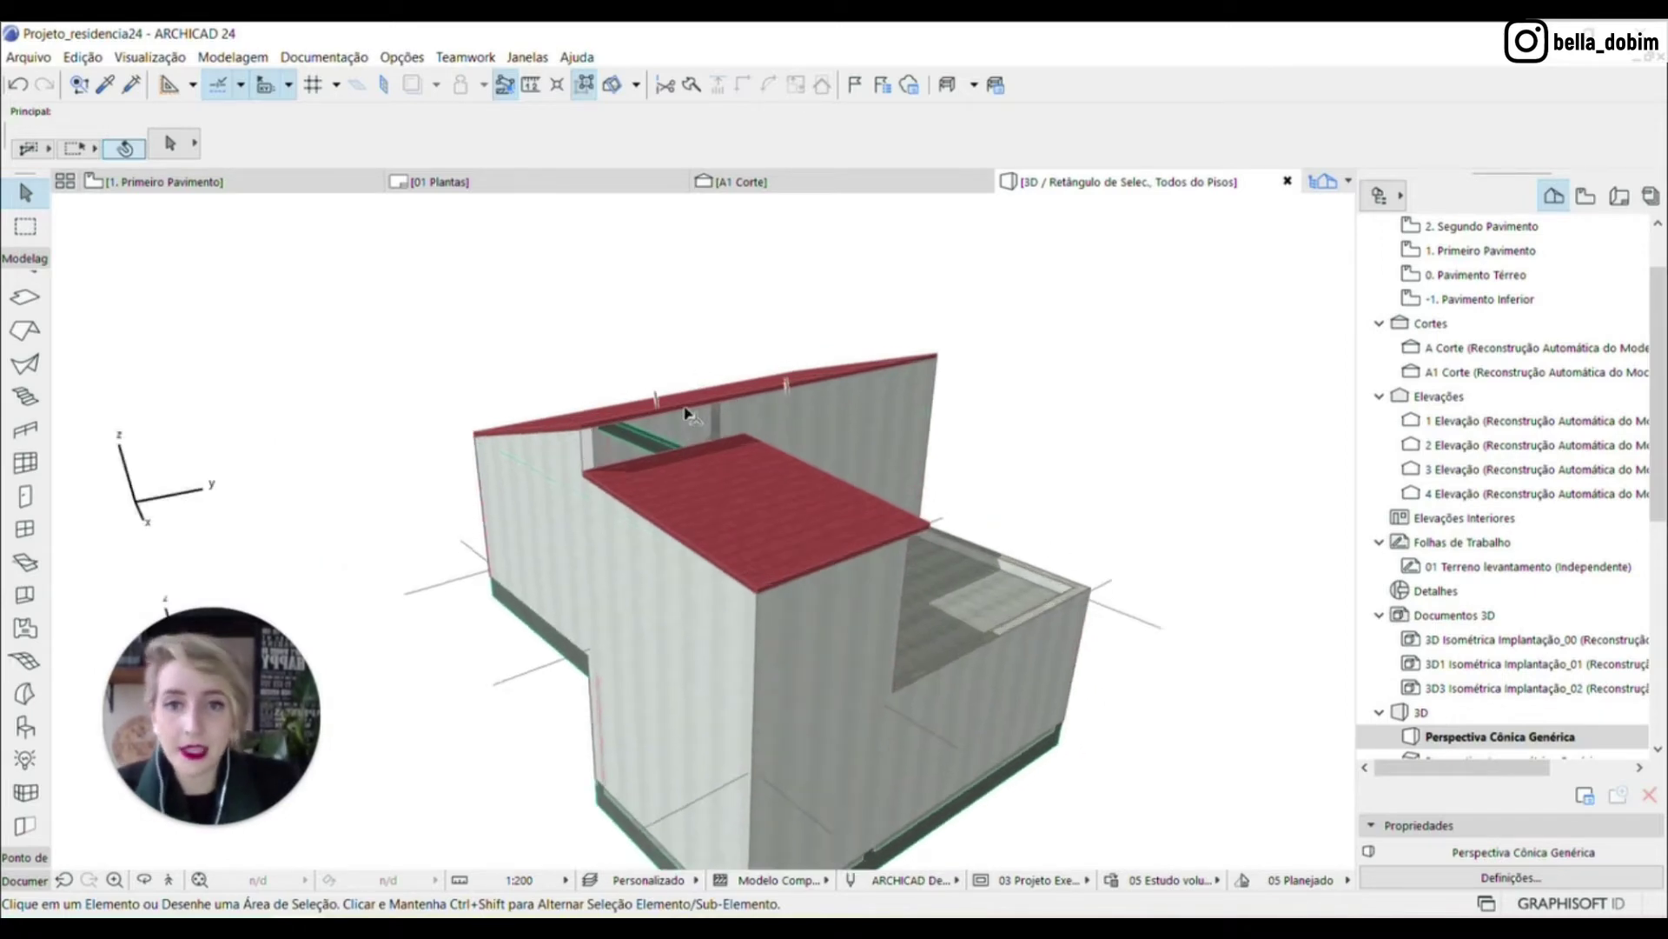
click(255, 58)
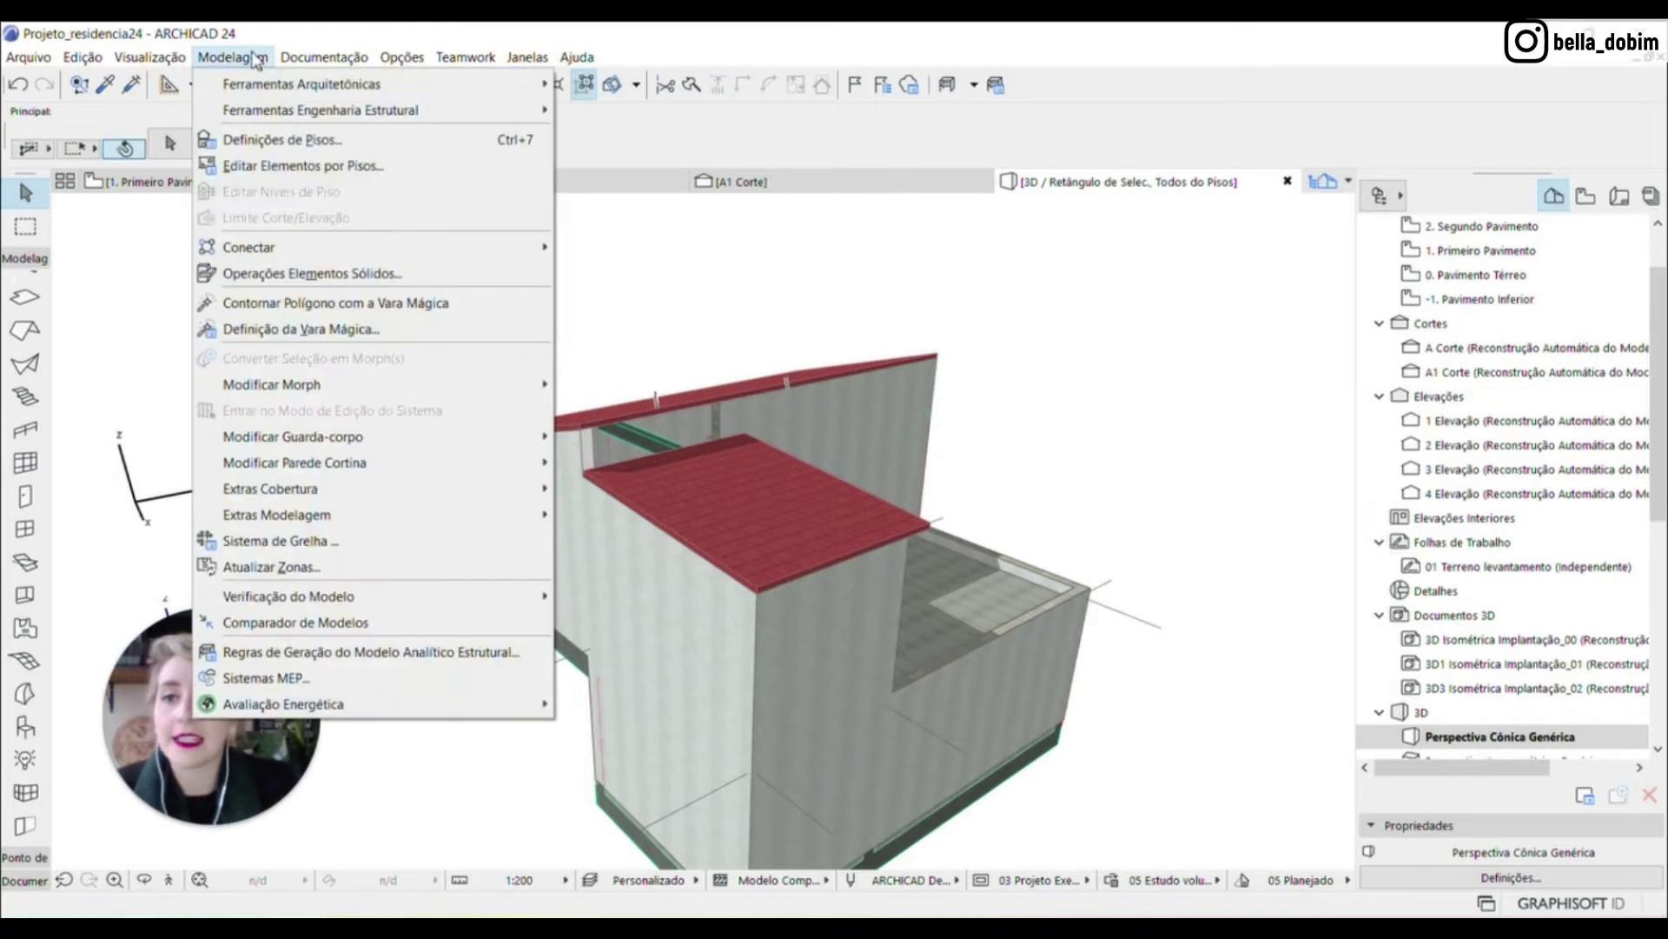
mouse_move(490, 486)
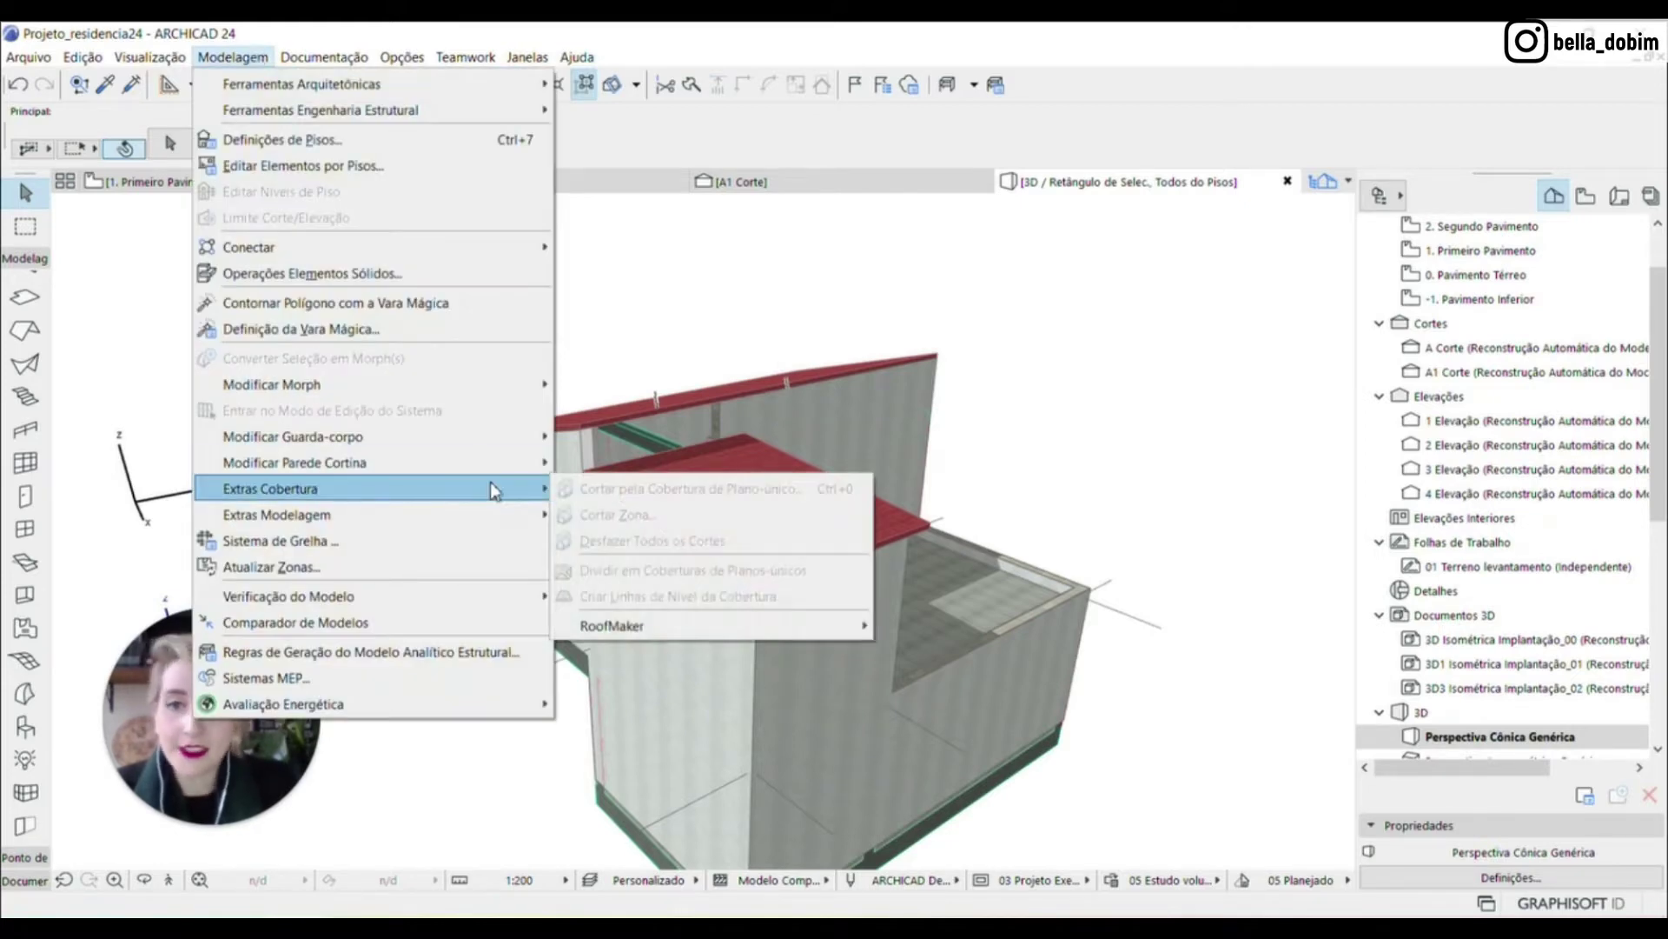
mouse_move(693, 622)
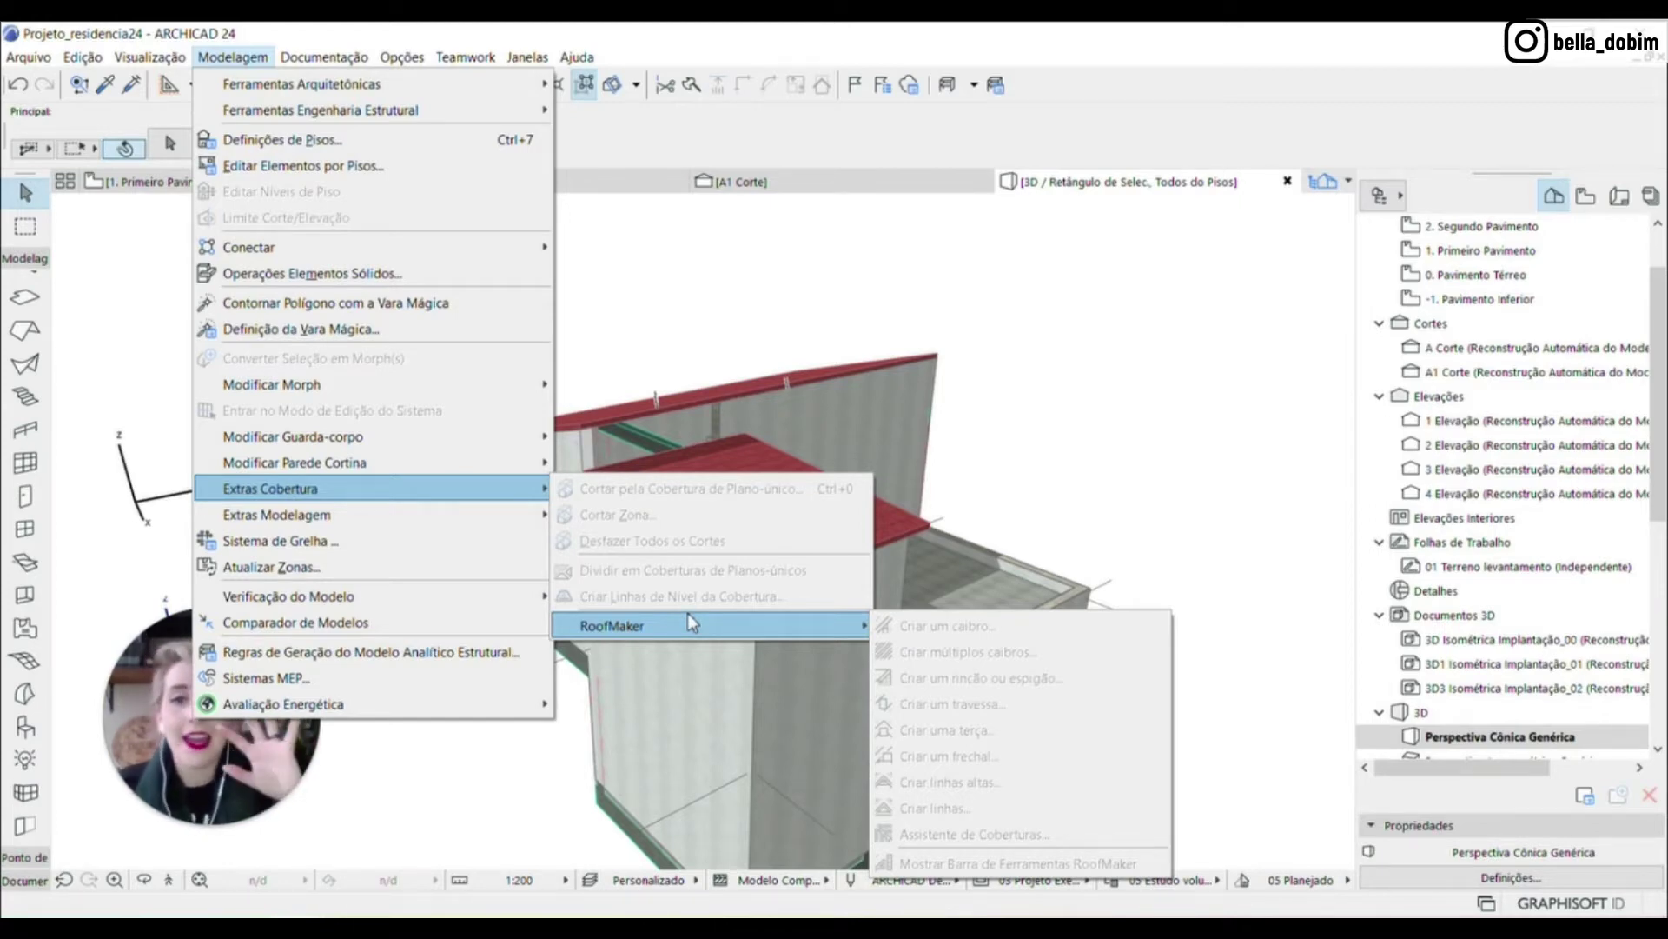
click(1127, 347)
Switch to the 1. Primeiro Pavimento floor plan and select the larger tiled roof between axes 01 and 02
click(209, 186)
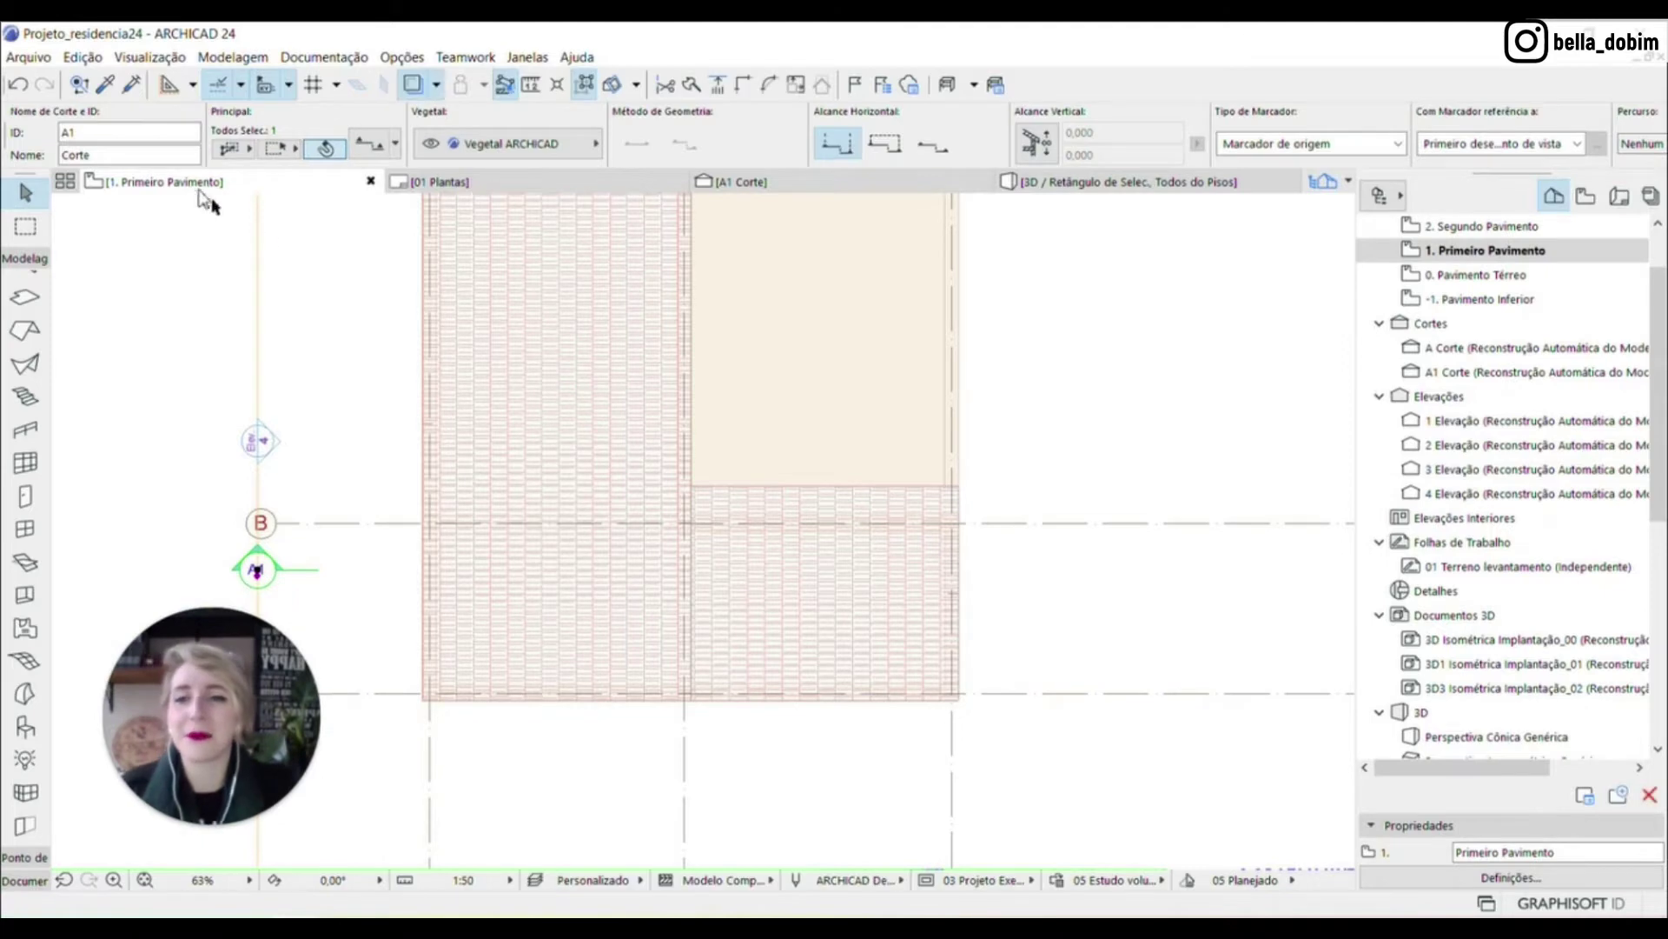
click(613, 345)
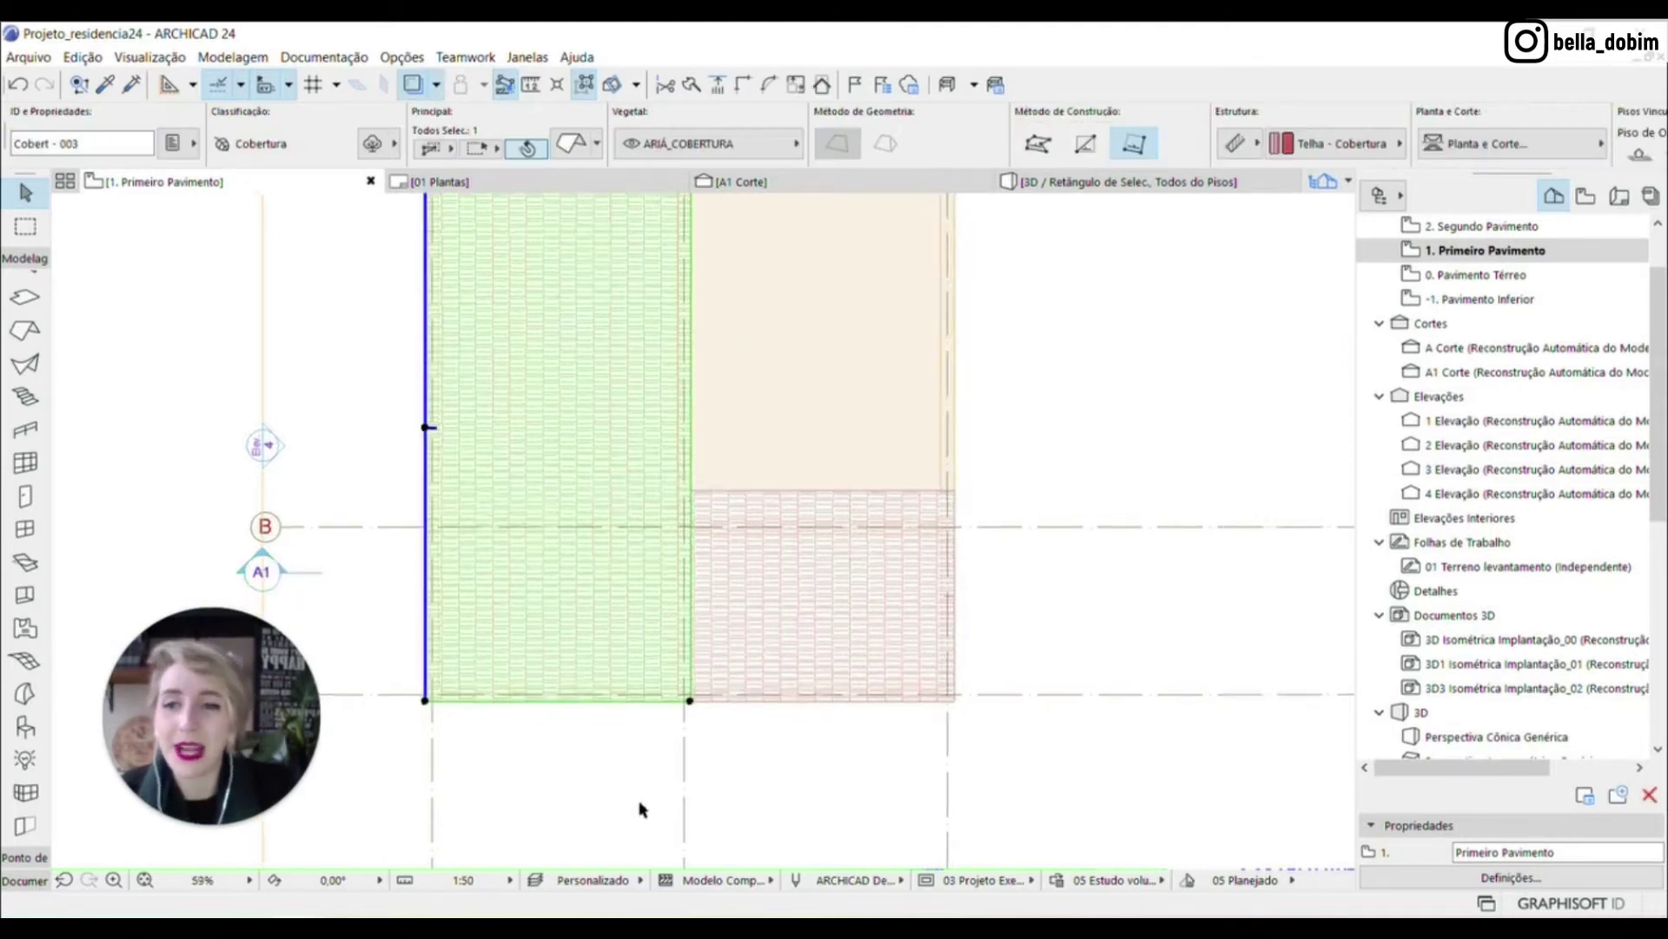
scroll(640, 805, down, 2)
scroll(577, 603, up, 1)
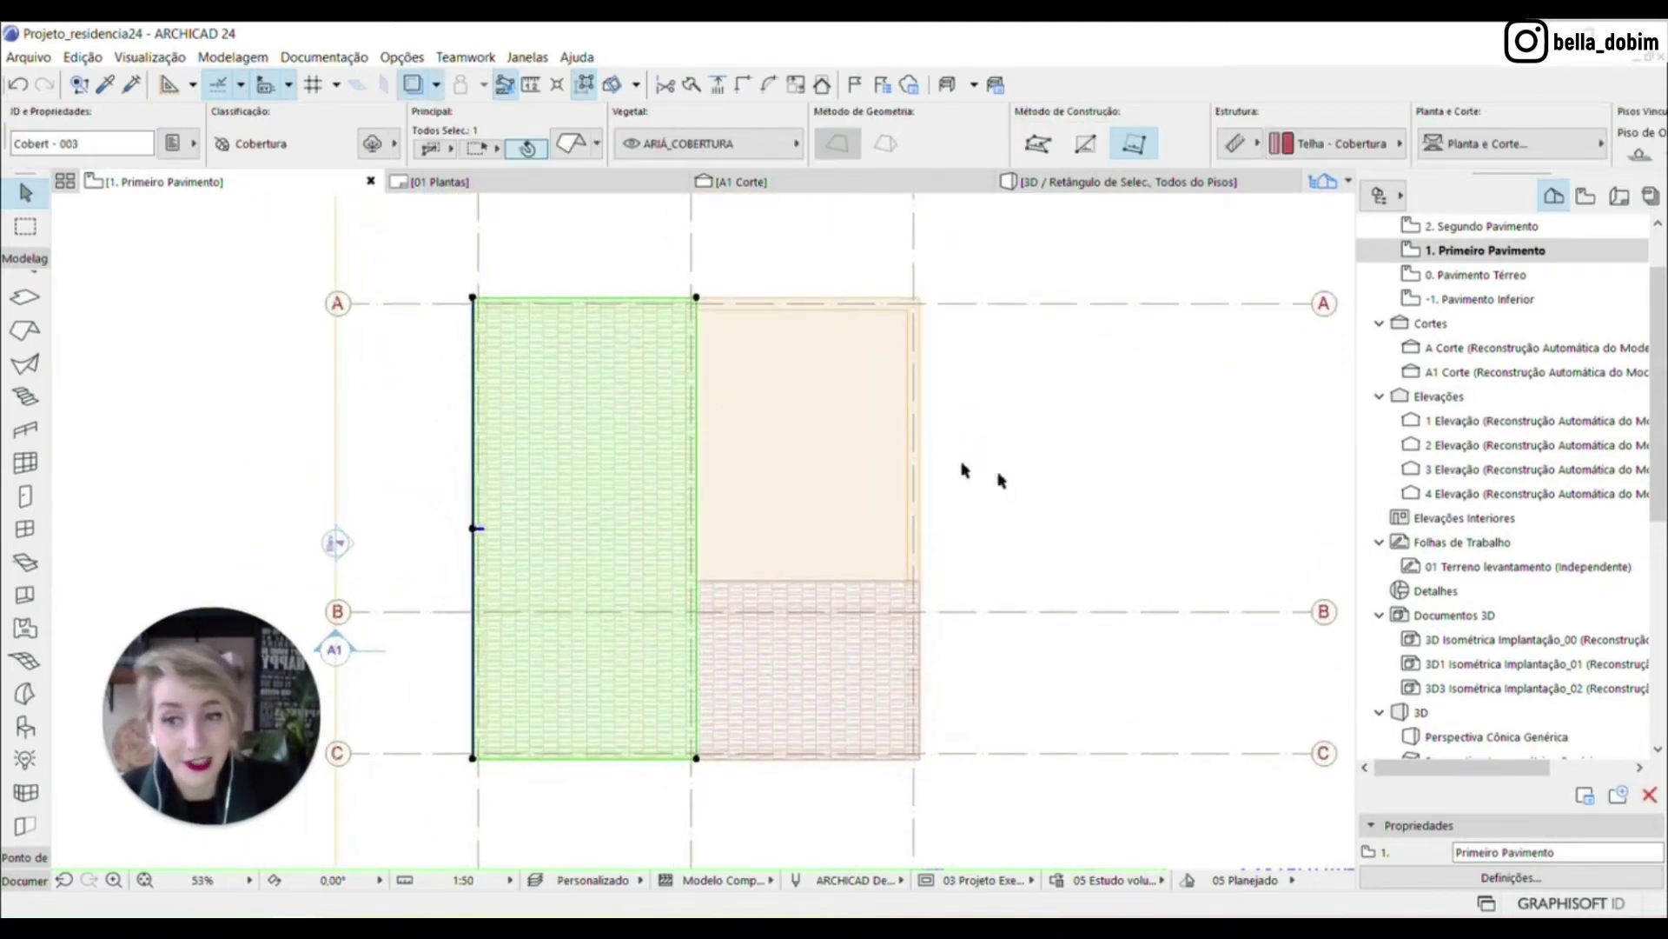
scroll(968, 472, down, 2)
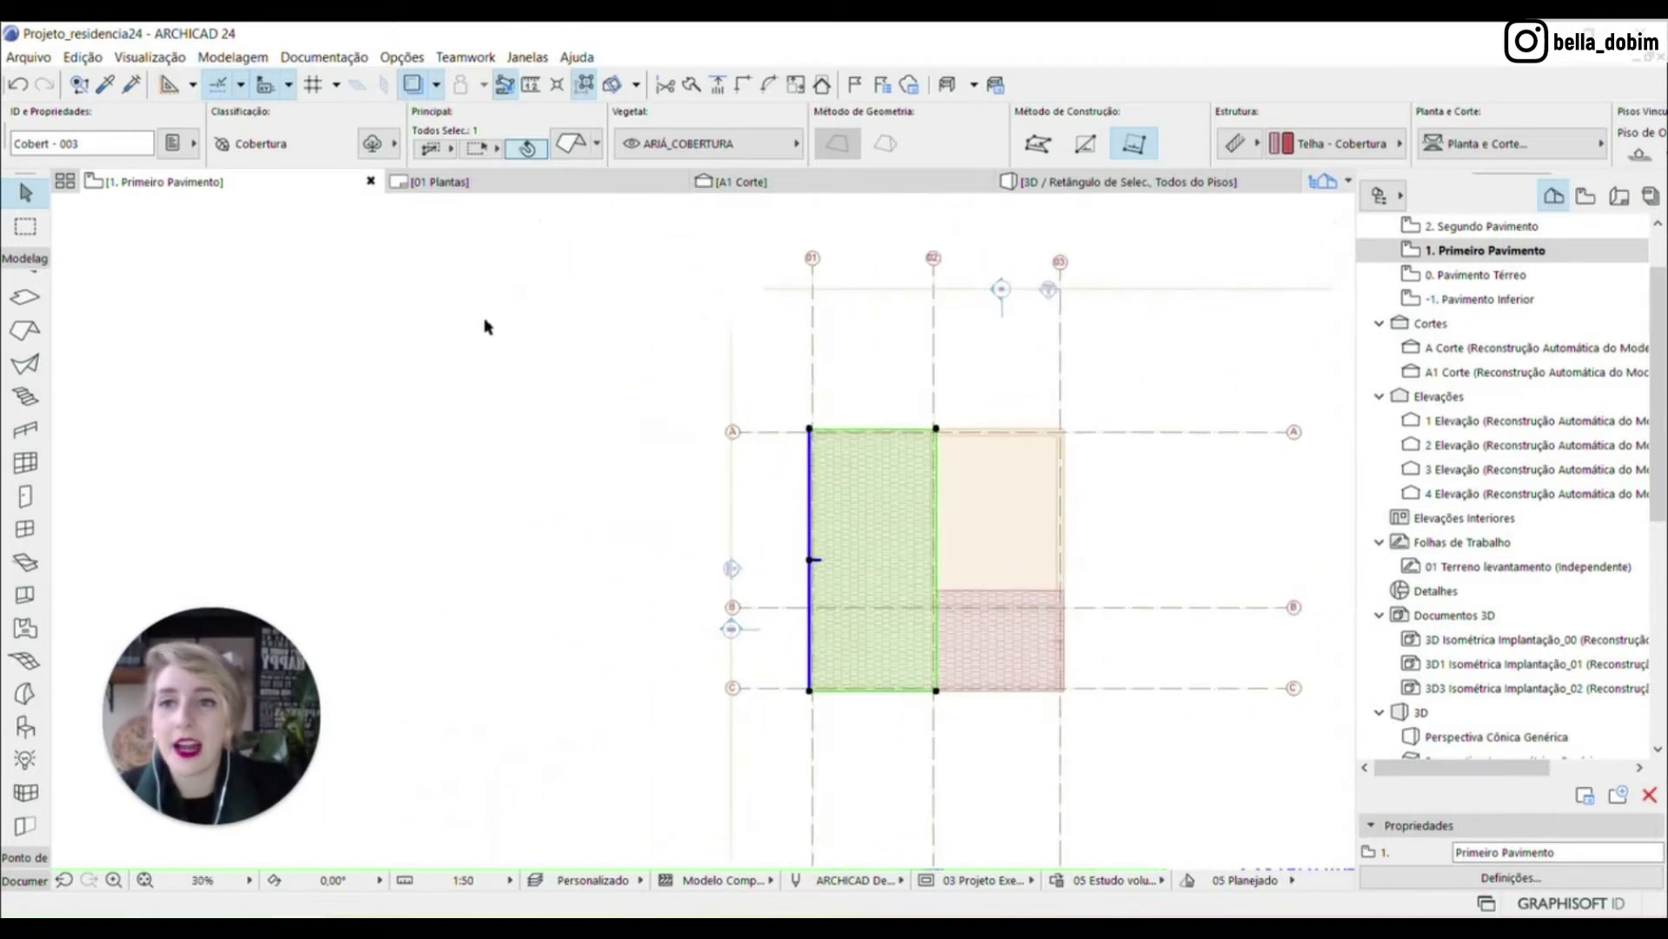
Show the RoofMaker toolbar and place it in the empty area beside the floor plan
click(240, 61)
mouse_move(373, 488)
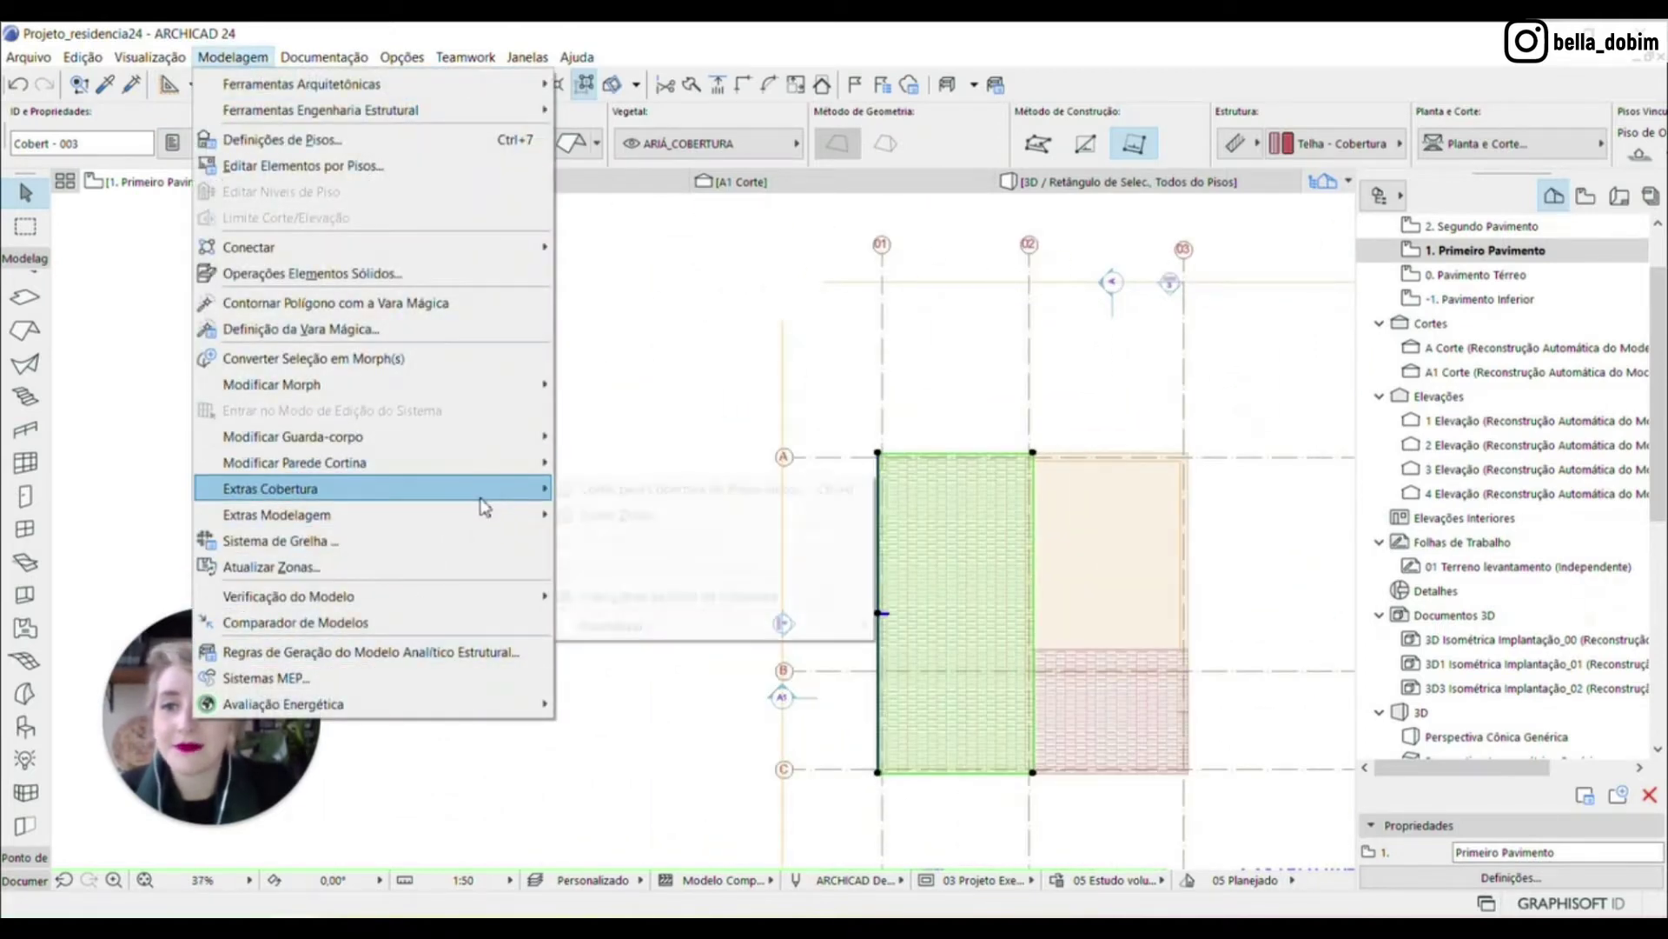
mouse_move(798, 628)
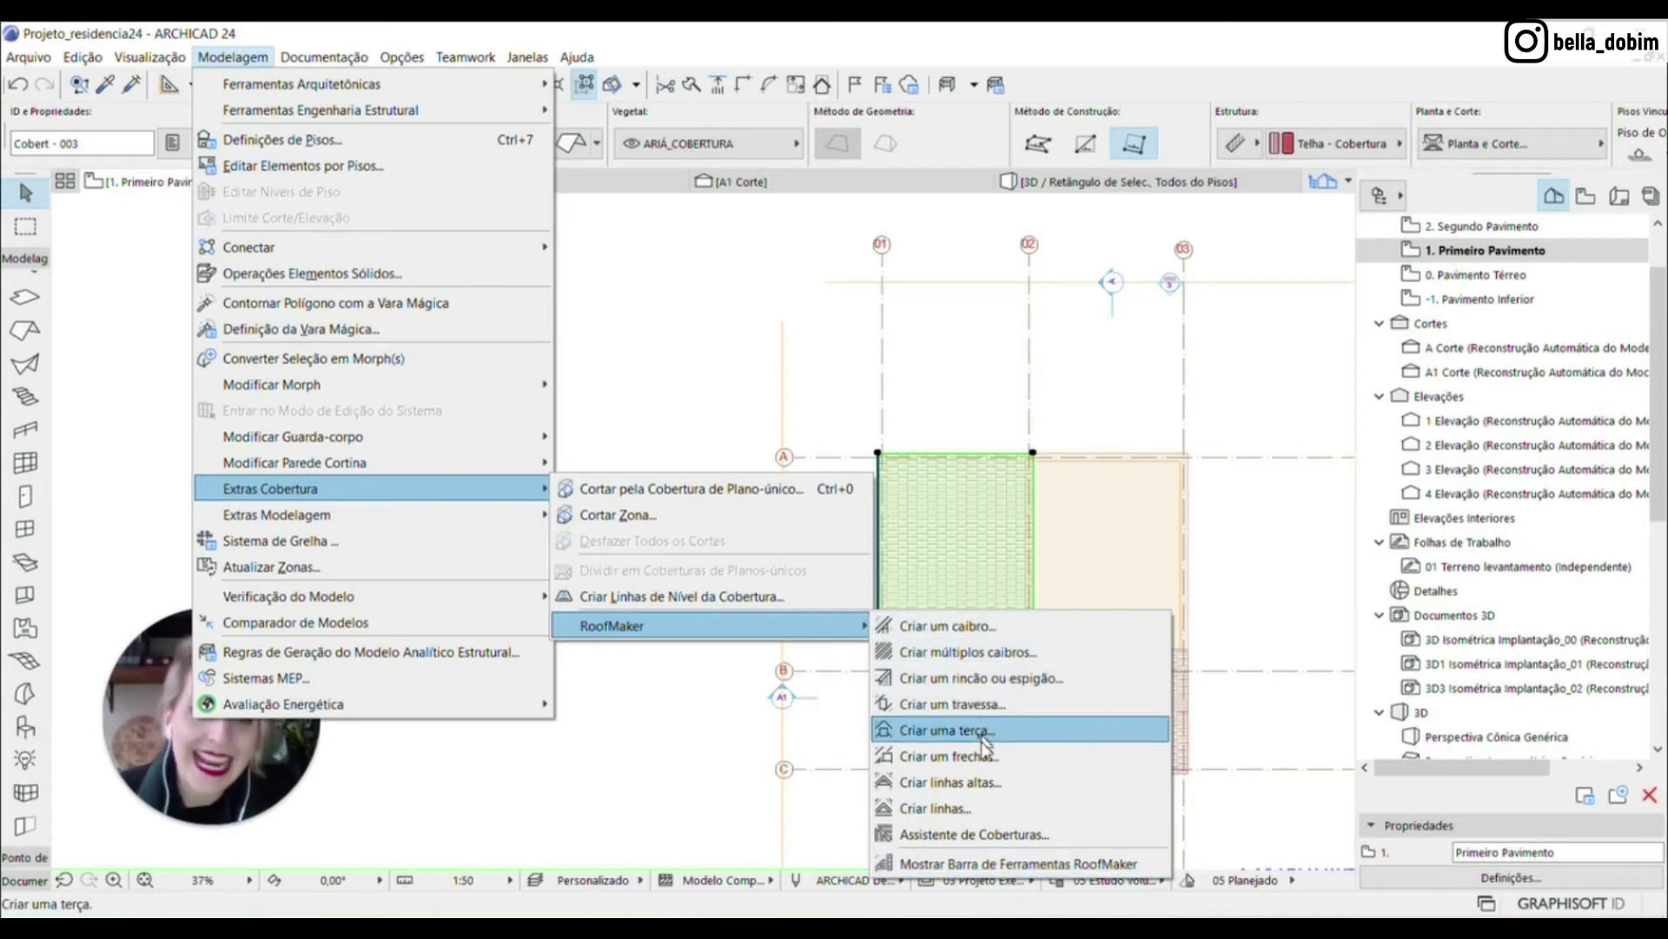
click(956, 866)
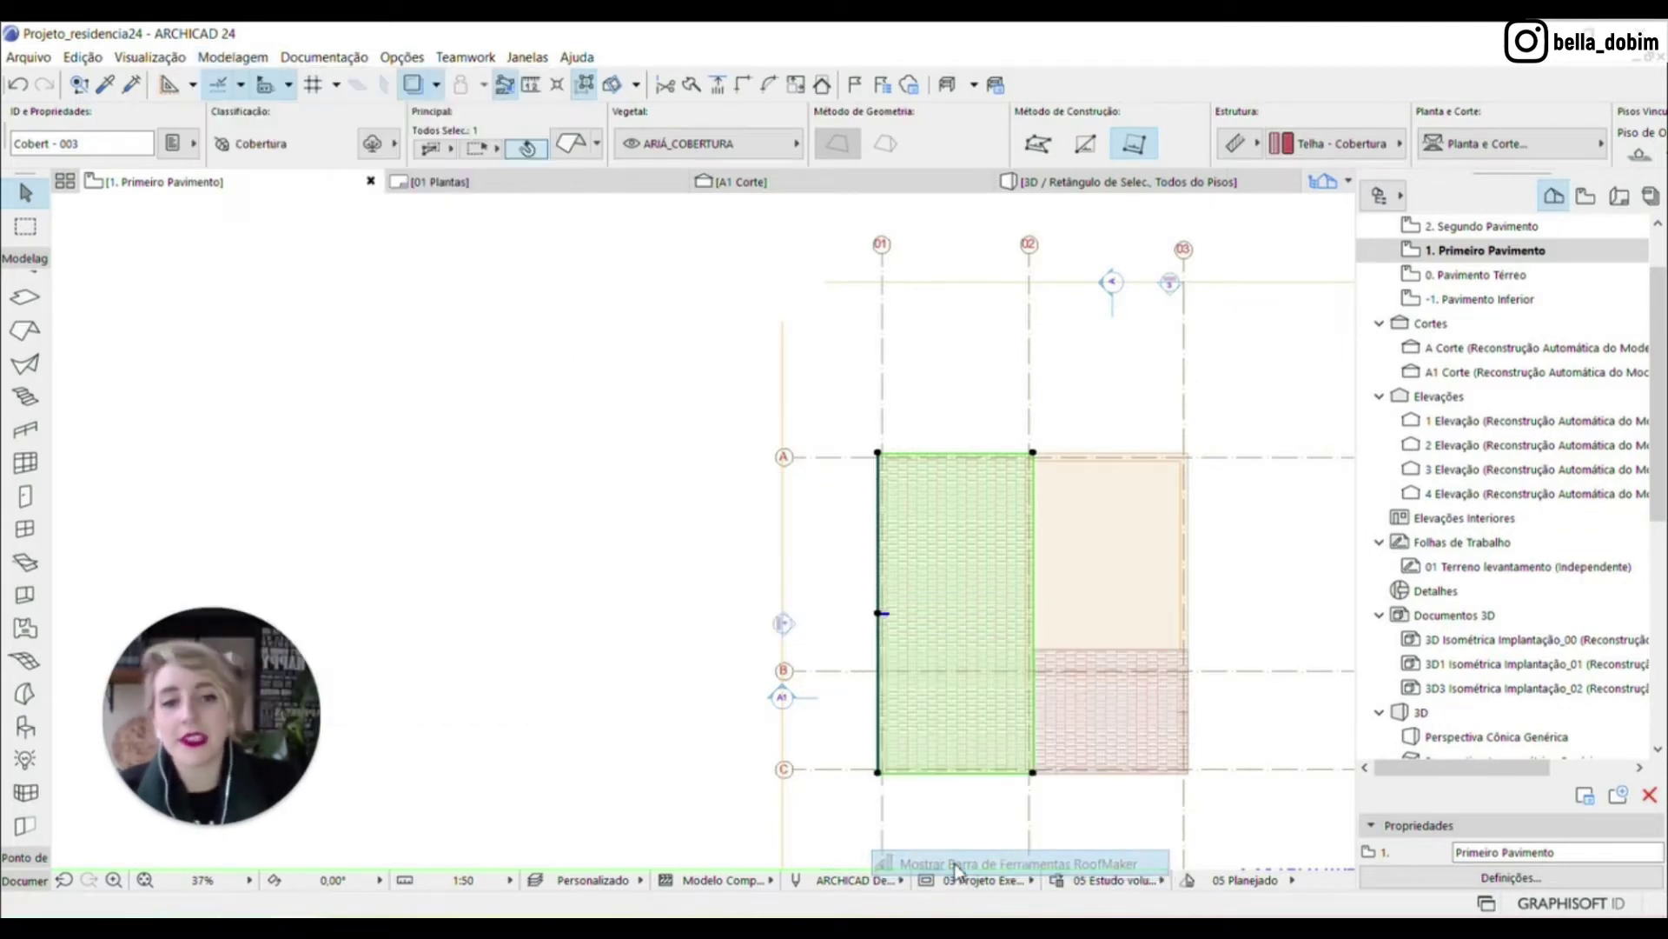
drag(1109, 278, 125, 246)
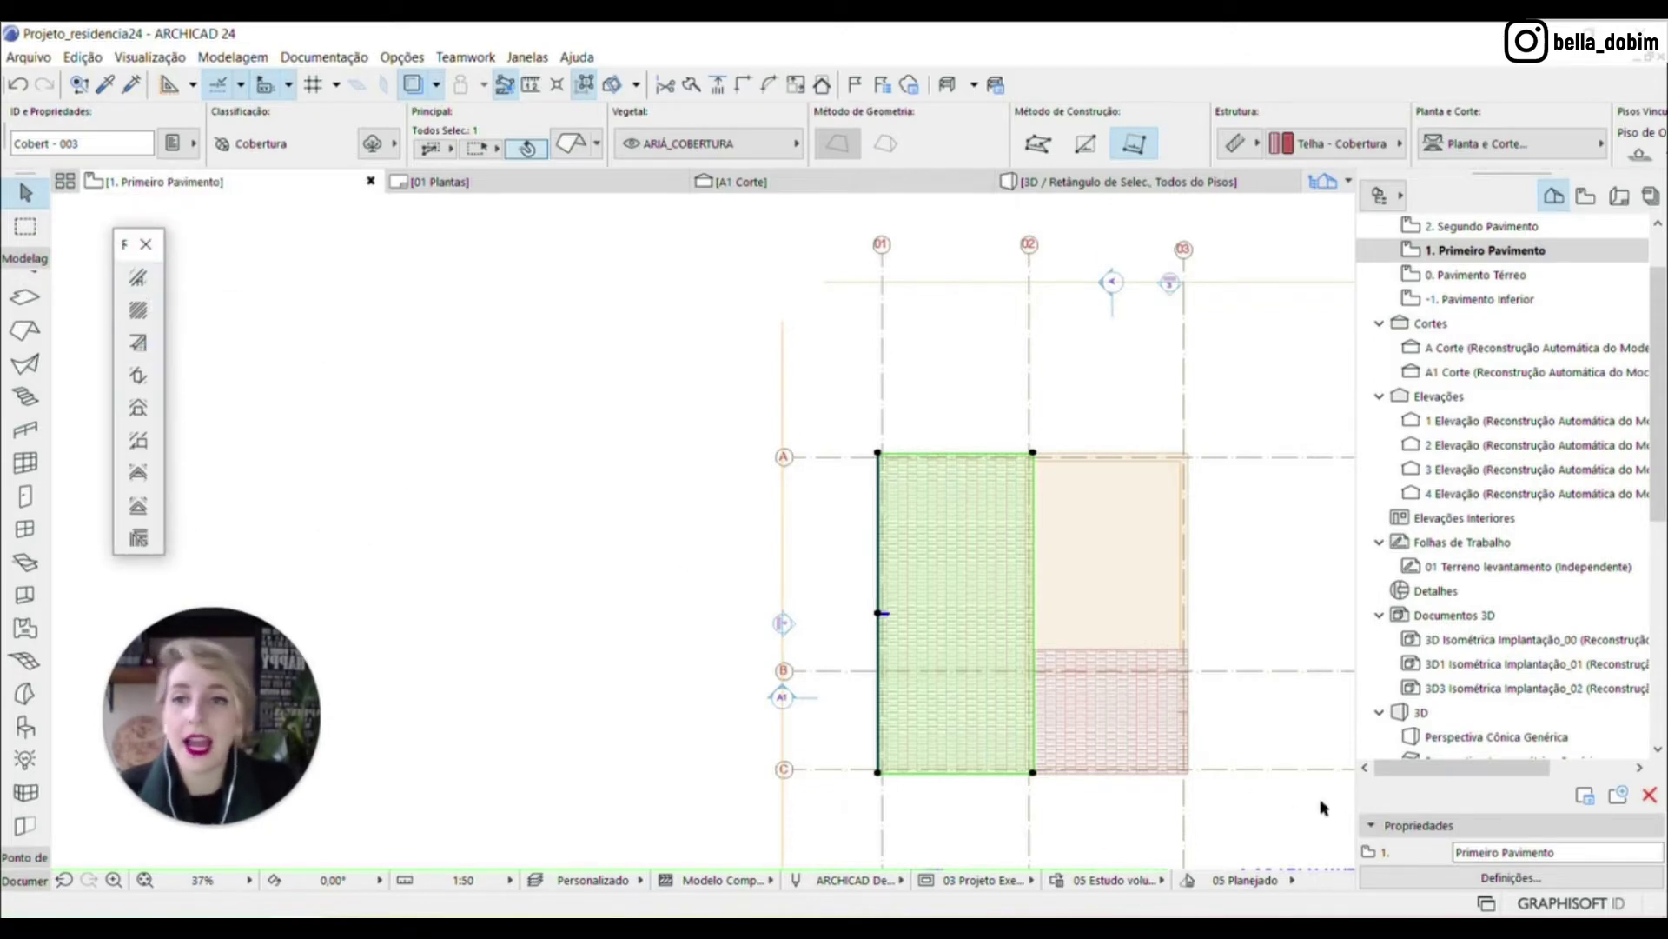
scroll(1318, 805, up, 3)
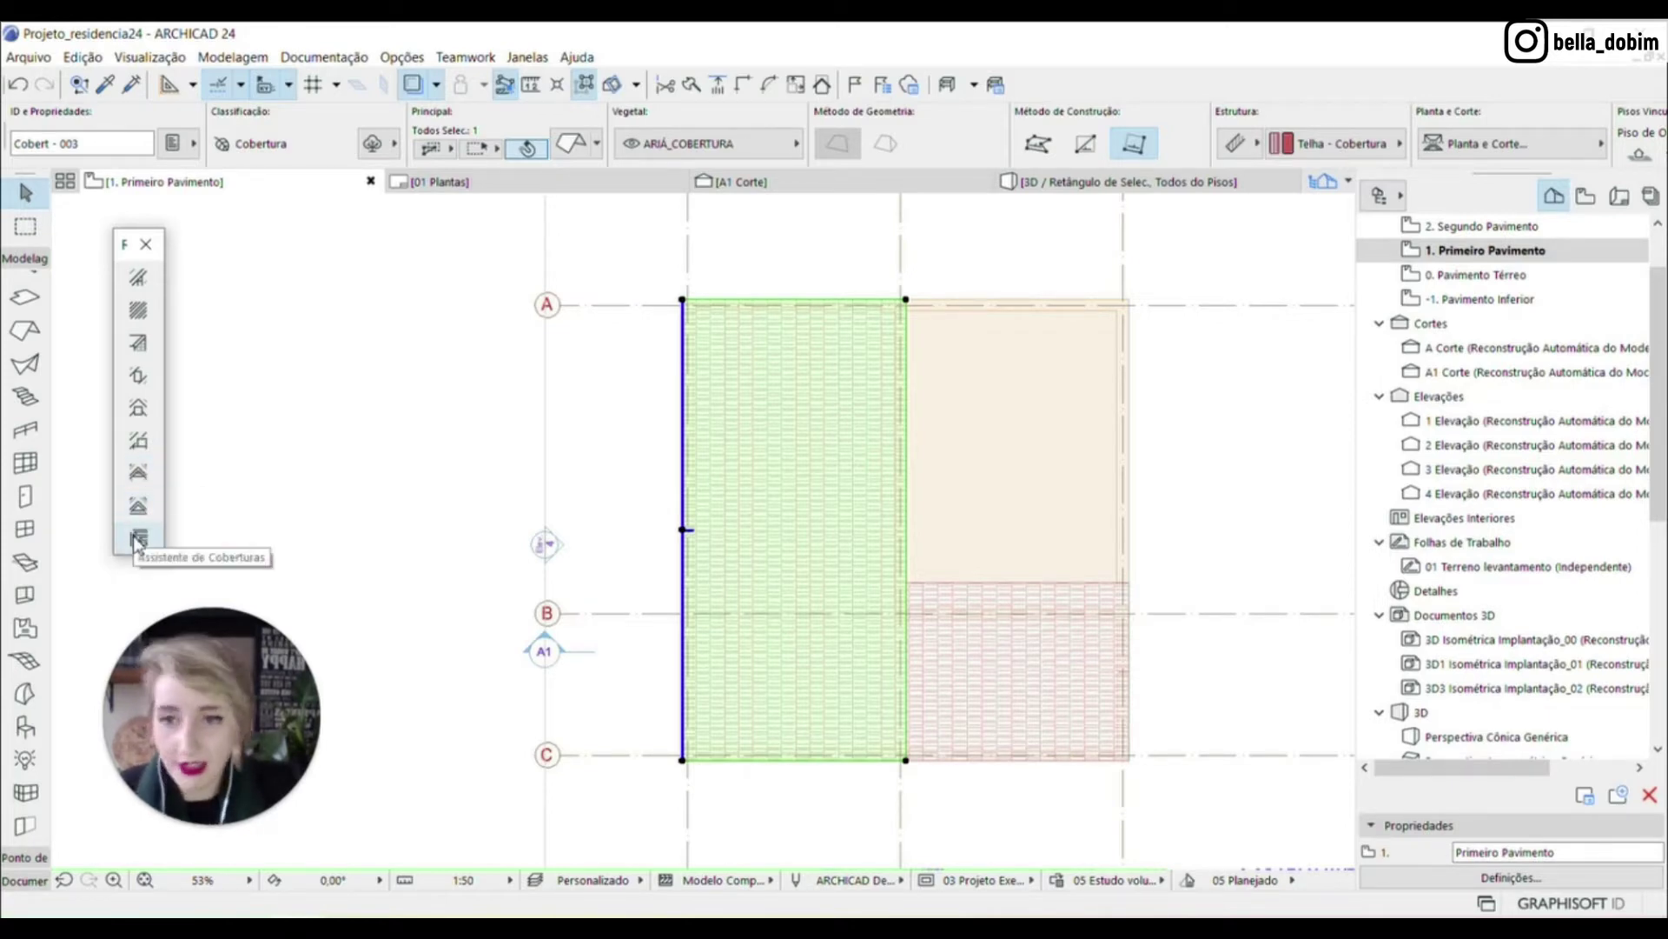
Deselect the roof, open the Object tool's default settings and examine the elements in the Biblioteca RoofMaker 24 folder
click(326, 396)
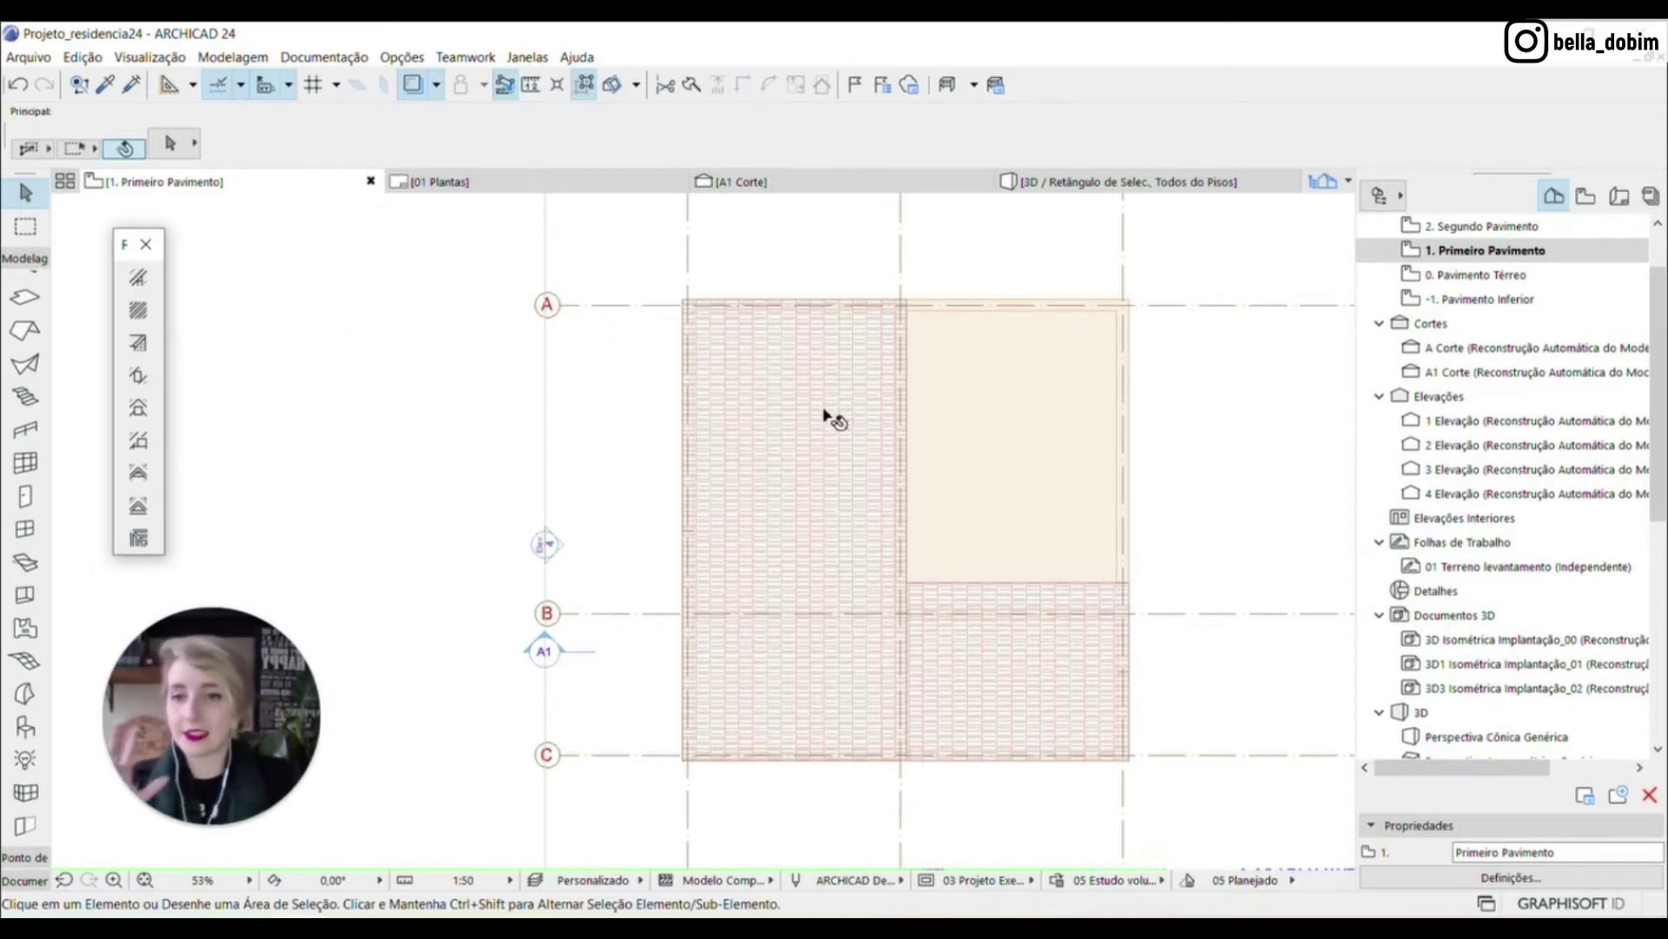
click(26, 726)
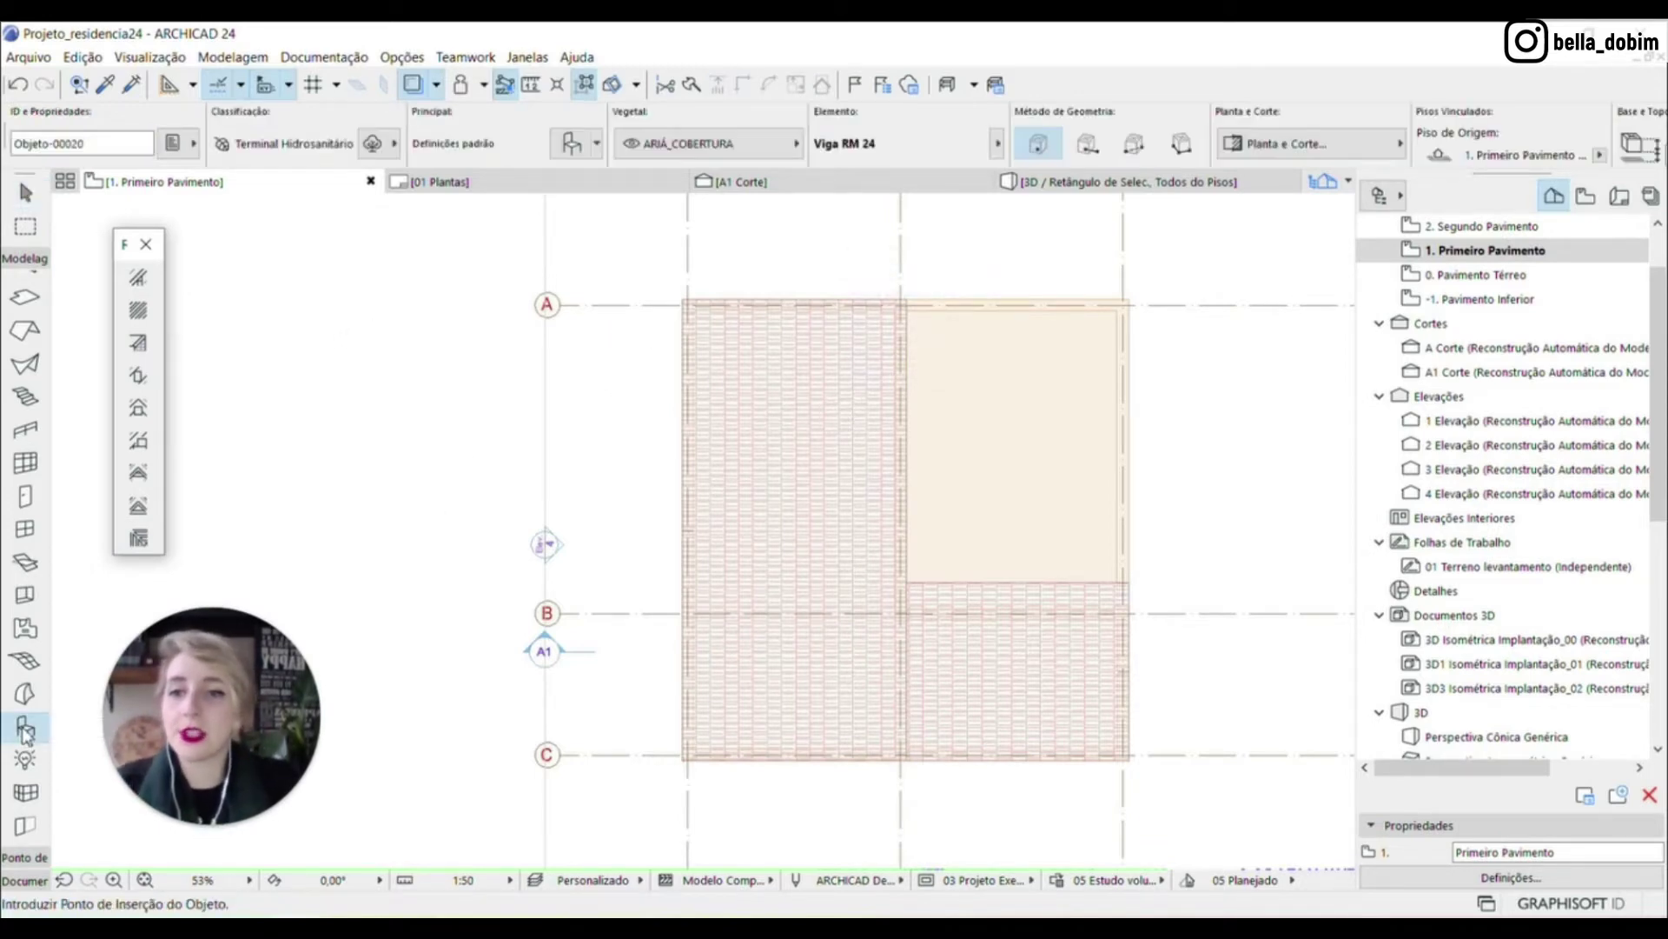
click(571, 146)
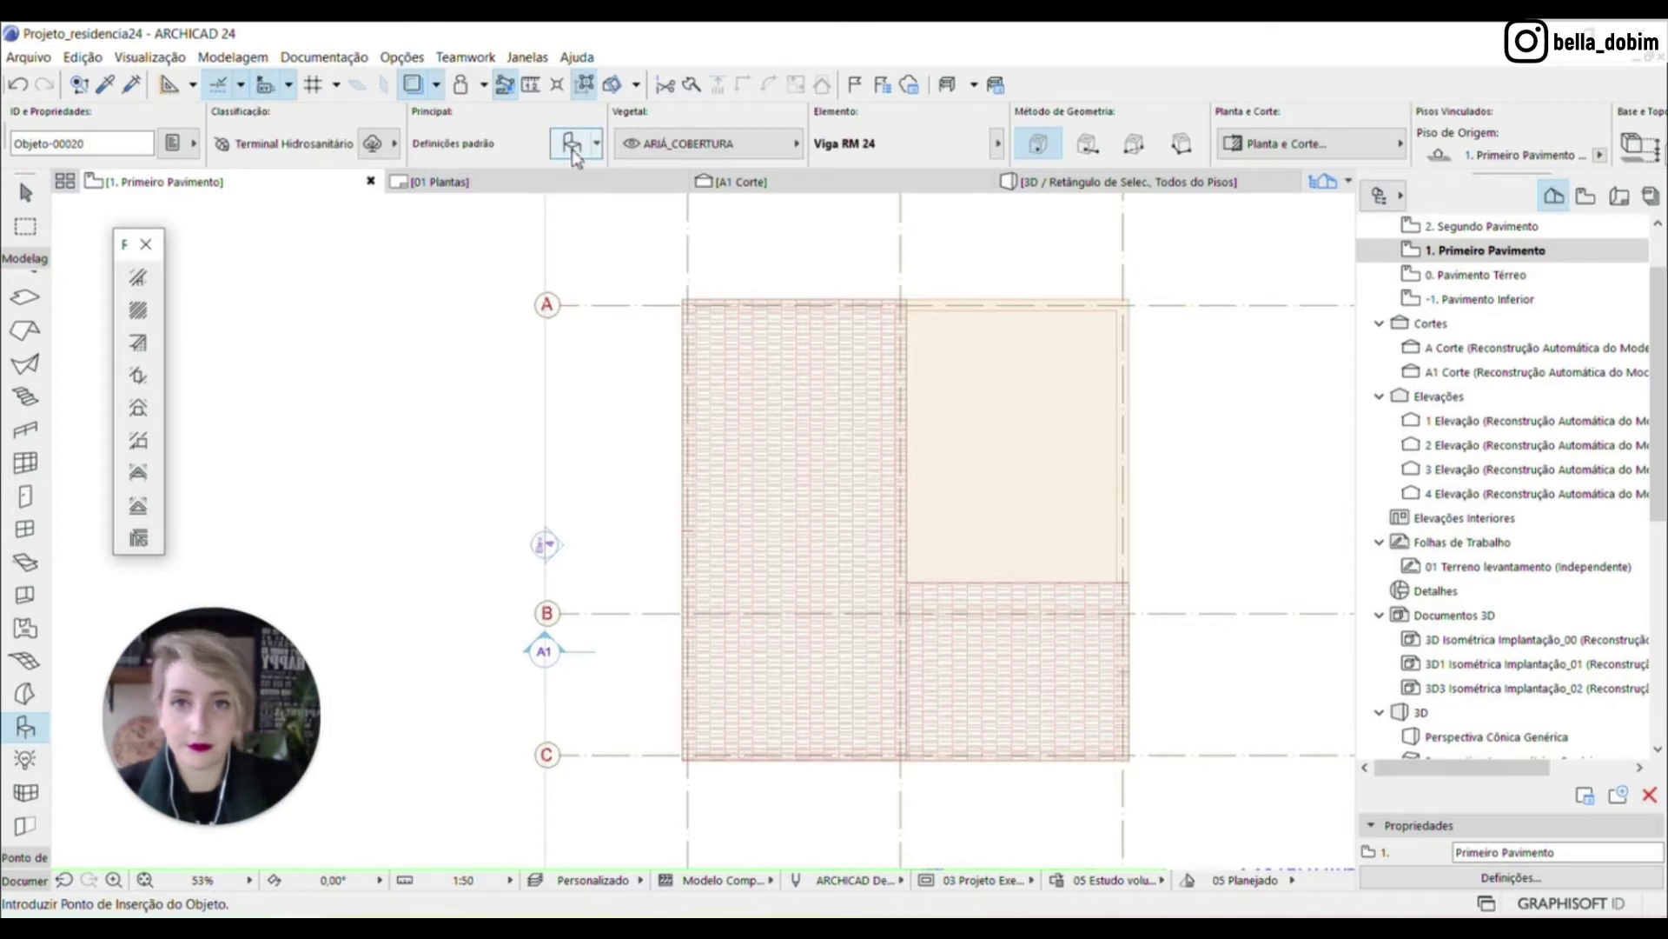
drag(711, 49, 778, 54)
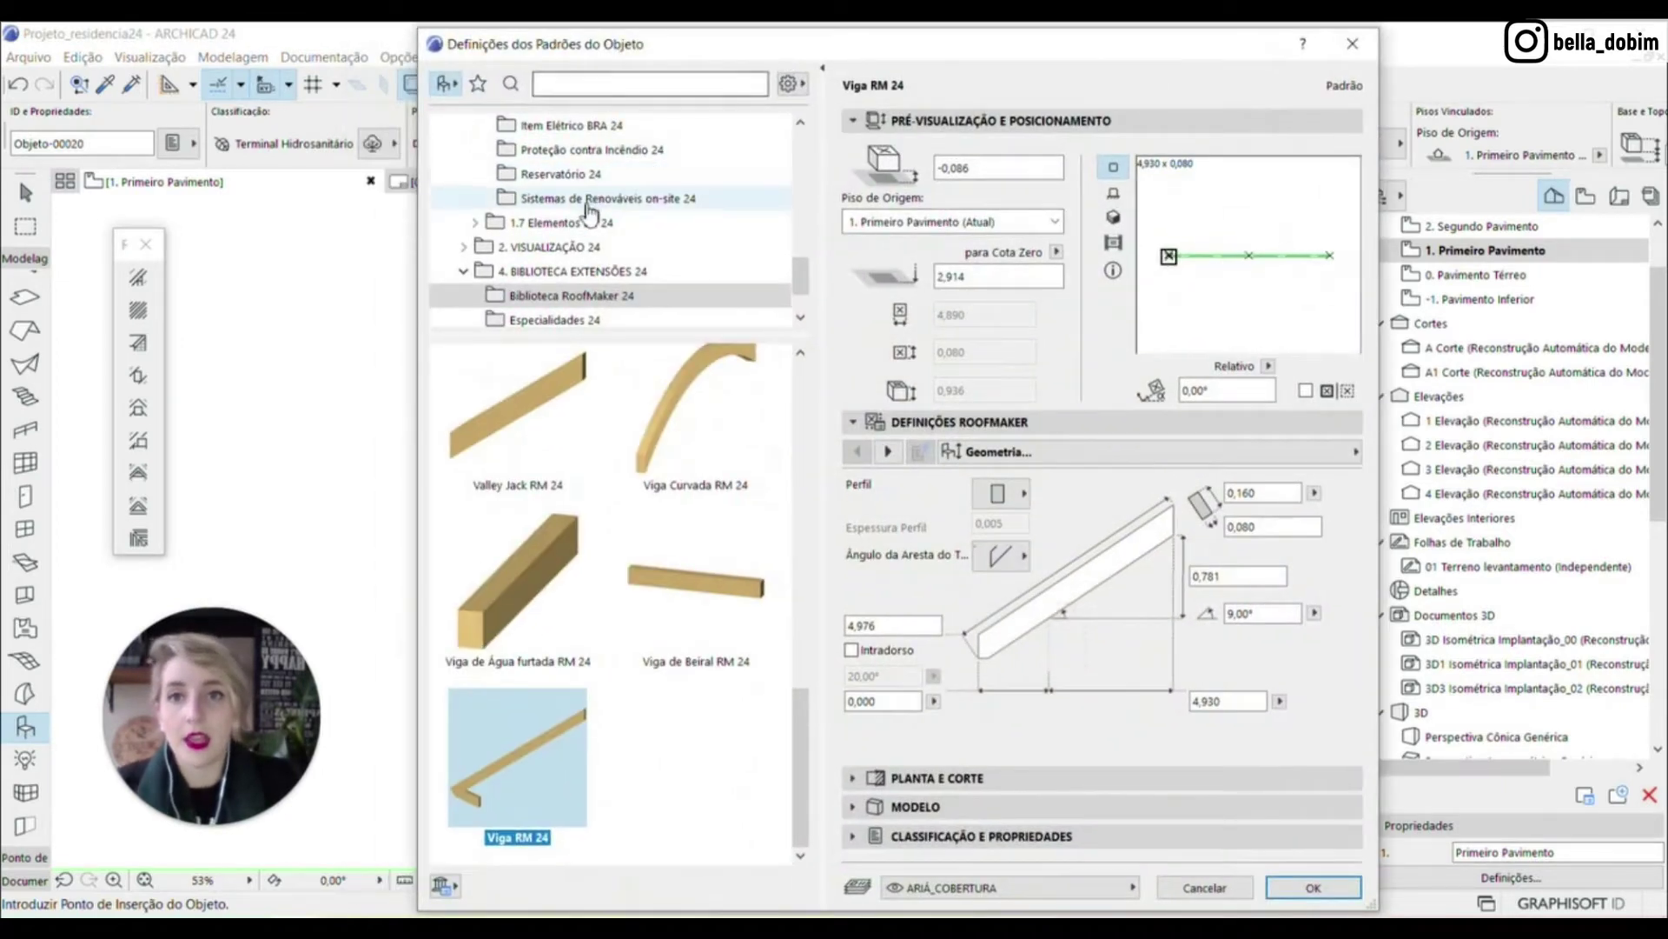
scroll(487, 274, up, 3)
scroll(534, 280, up, 1)
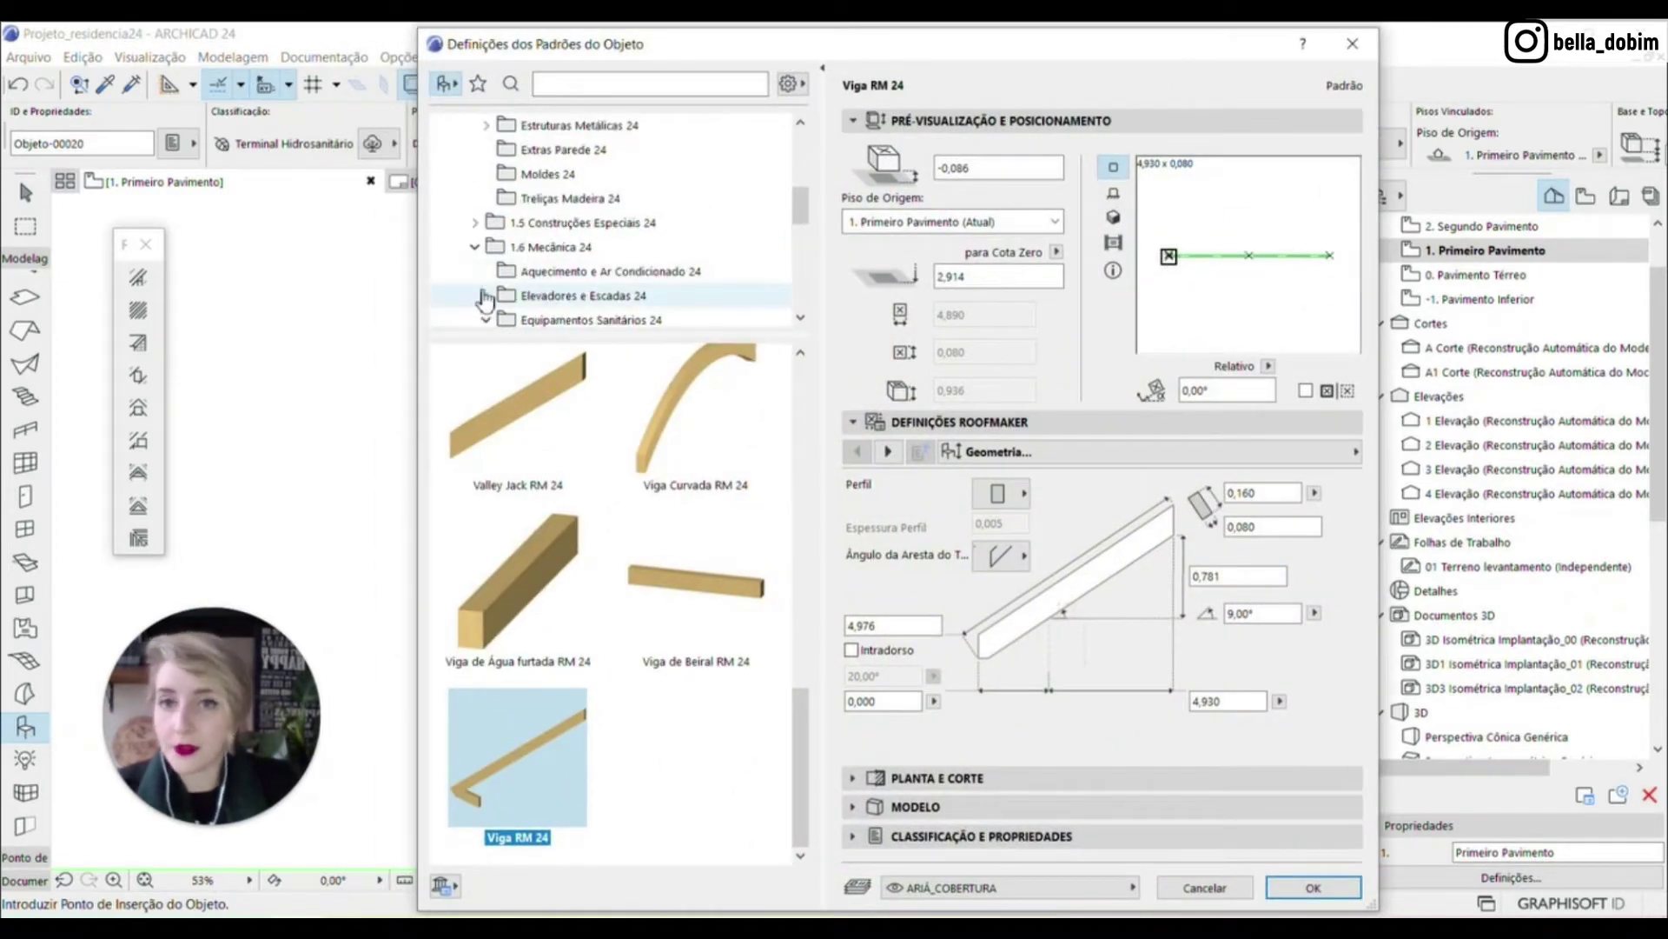
click(486, 320)
scroll(589, 224, down, 4)
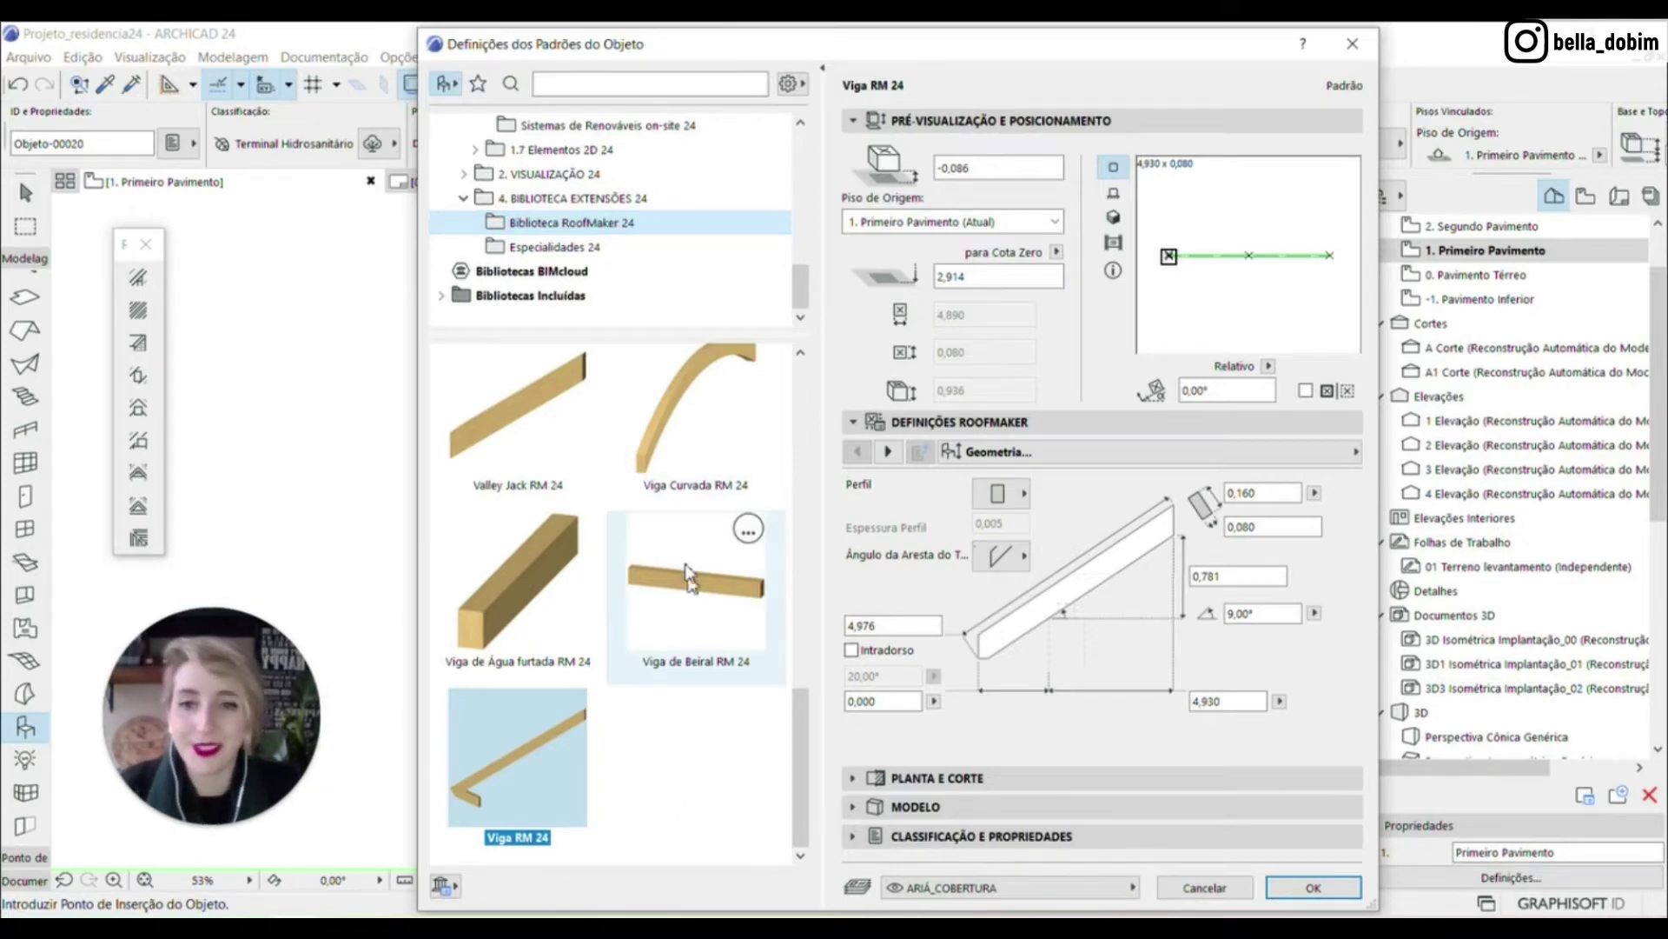
scroll(692, 733, up, 8)
scroll(702, 728, up, 3)
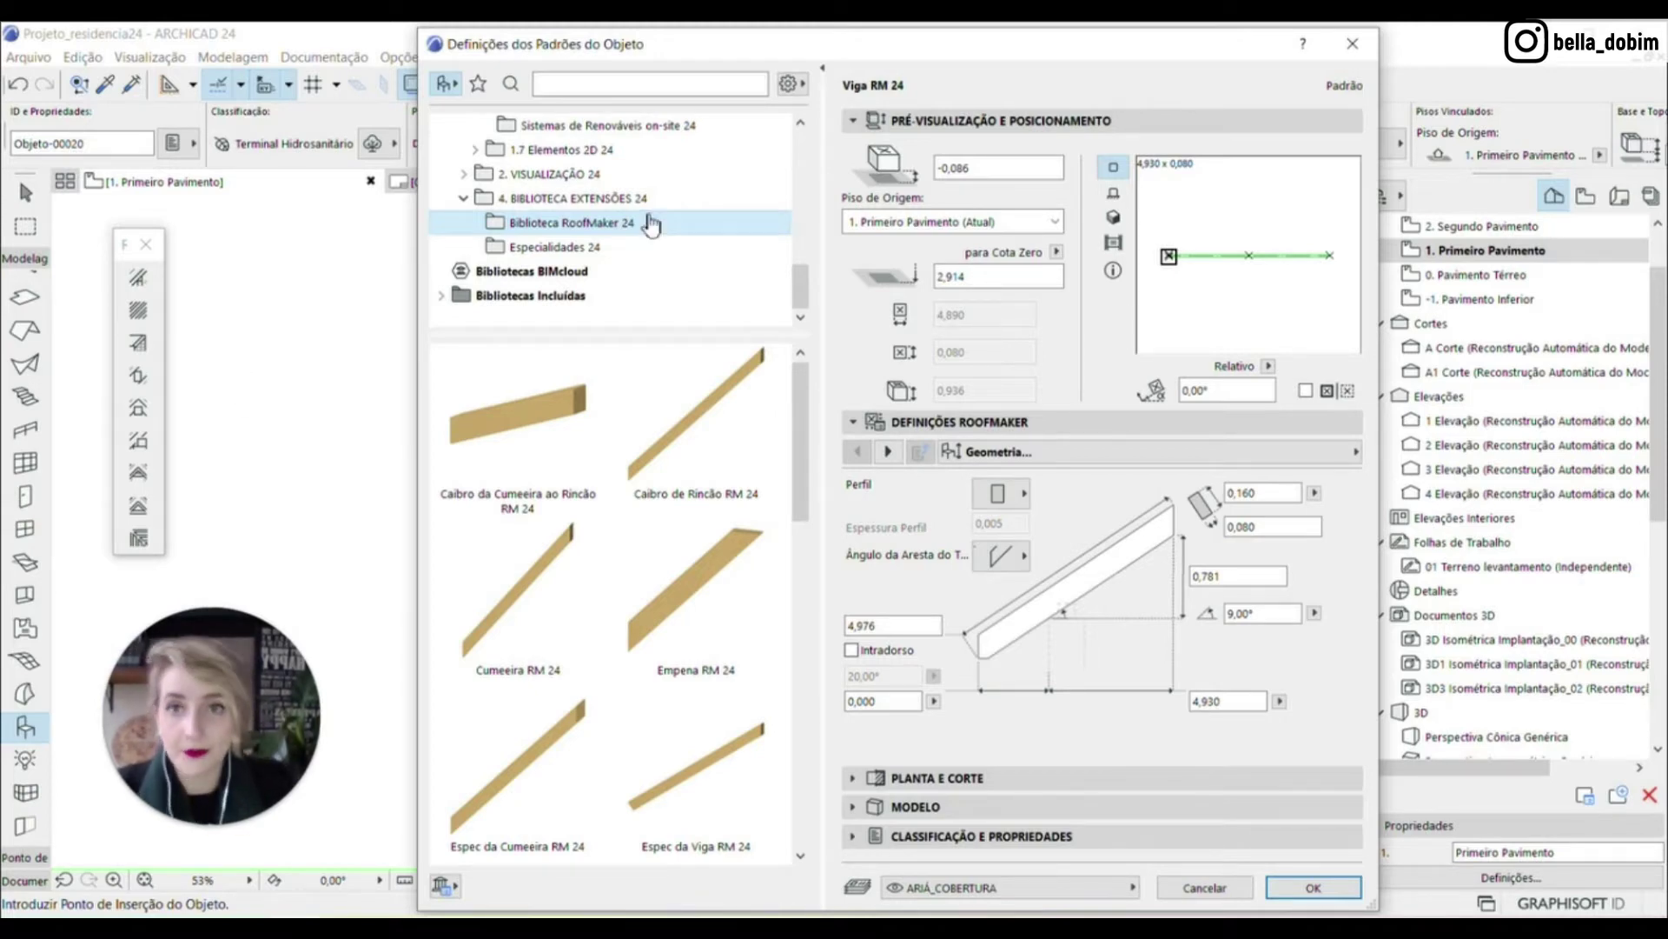
Look through the building structure library folders, including Treliças Madeira, Moldes, Estruturas Metálicas and Estruturas de Concreto
scroll(652, 253, up, 2)
scroll(653, 250, up, 1)
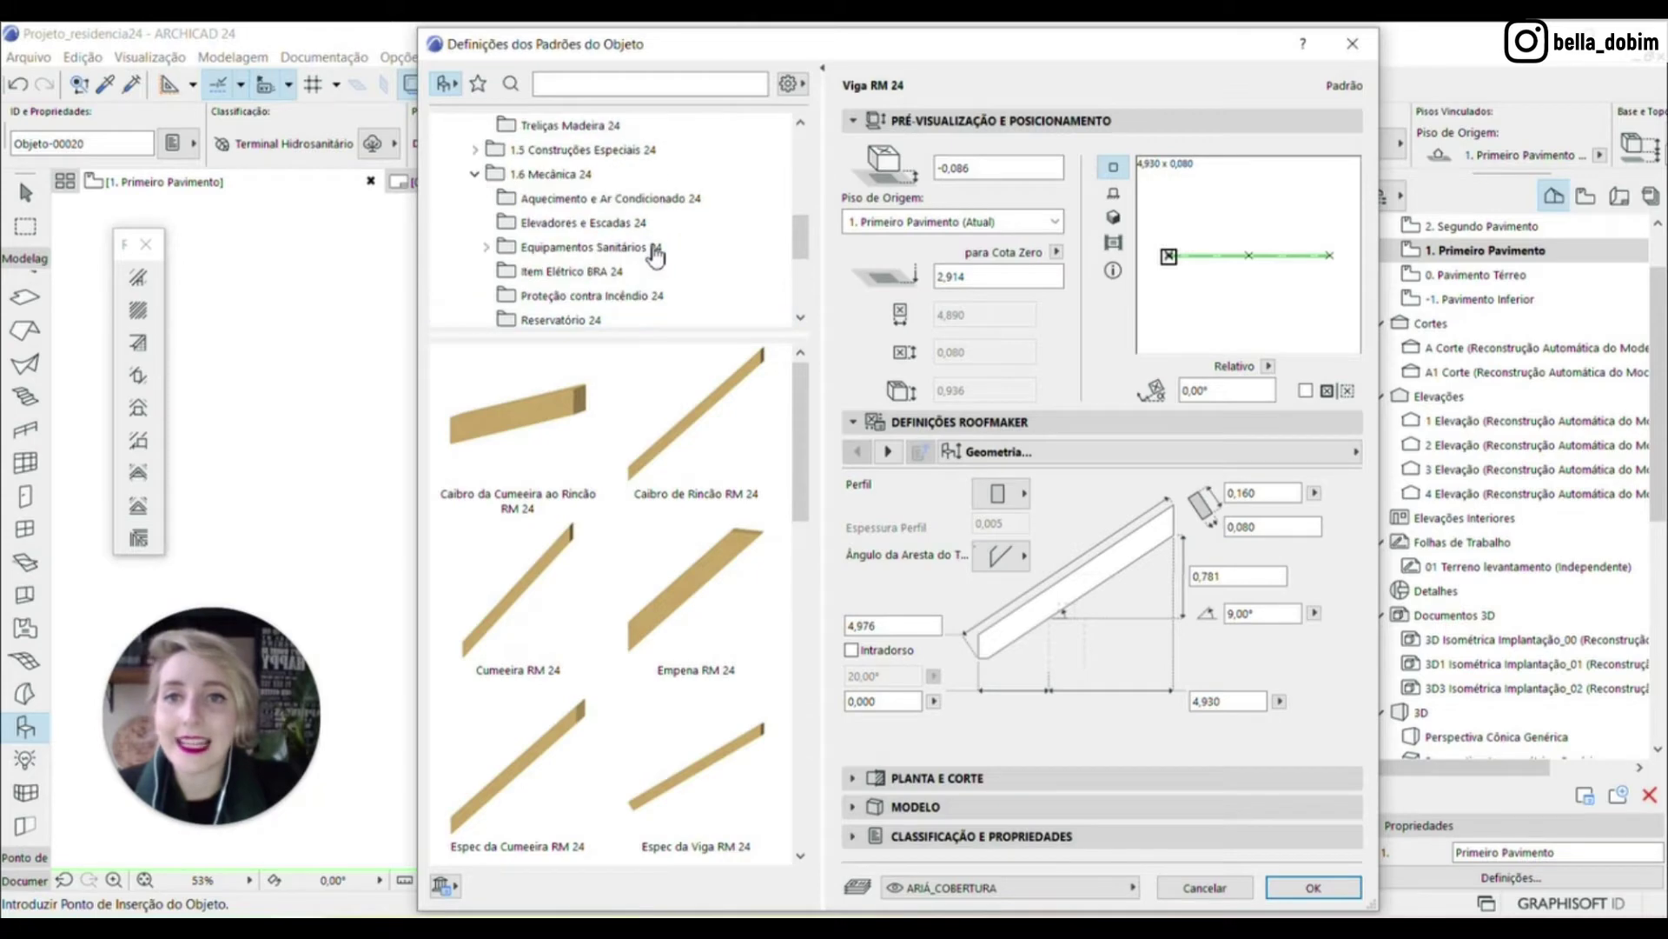
scroll(671, 230, down, 3)
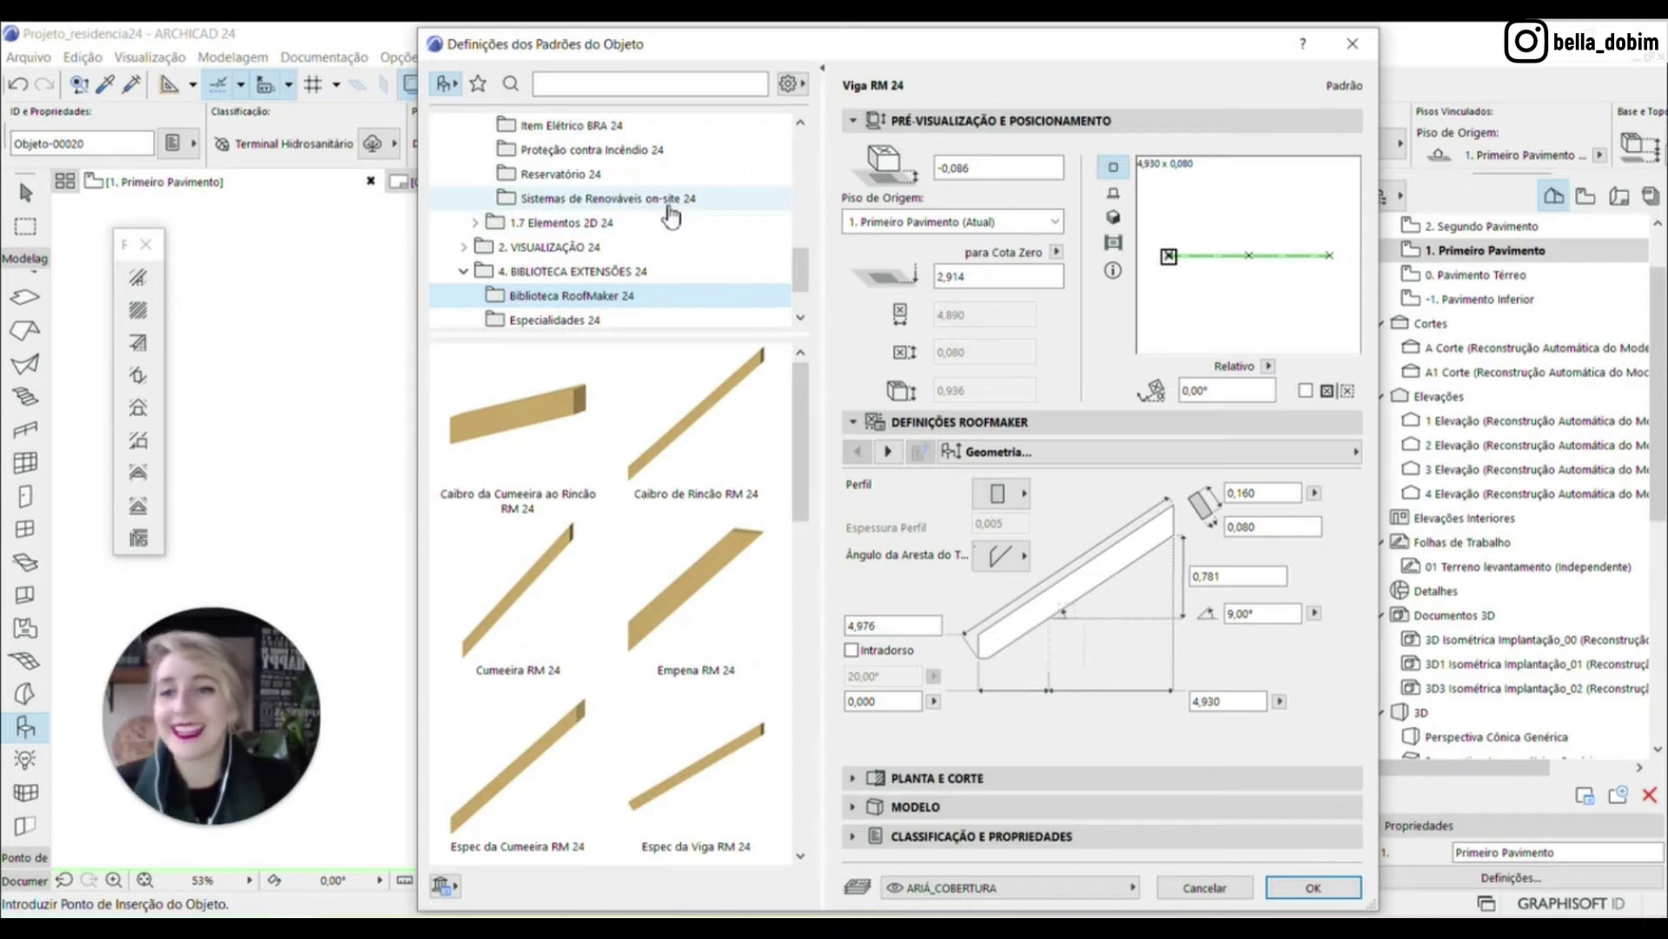
scroll(645, 236, up, 1)
scroll(646, 236, up, 1)
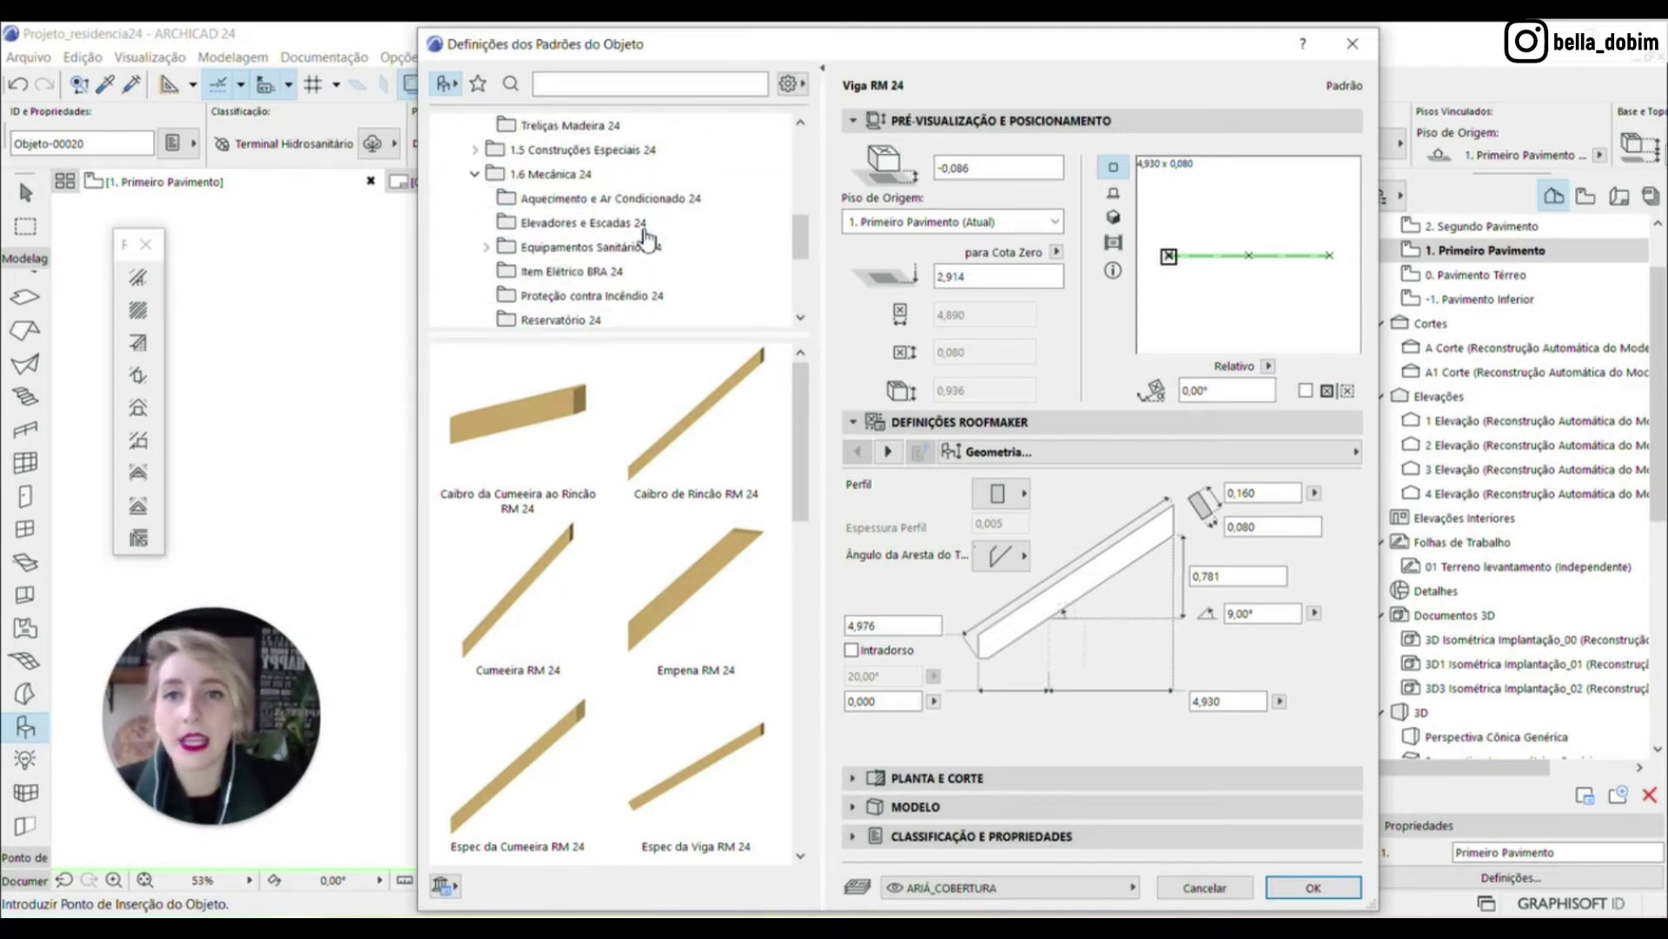
scroll(627, 275, up, 1)
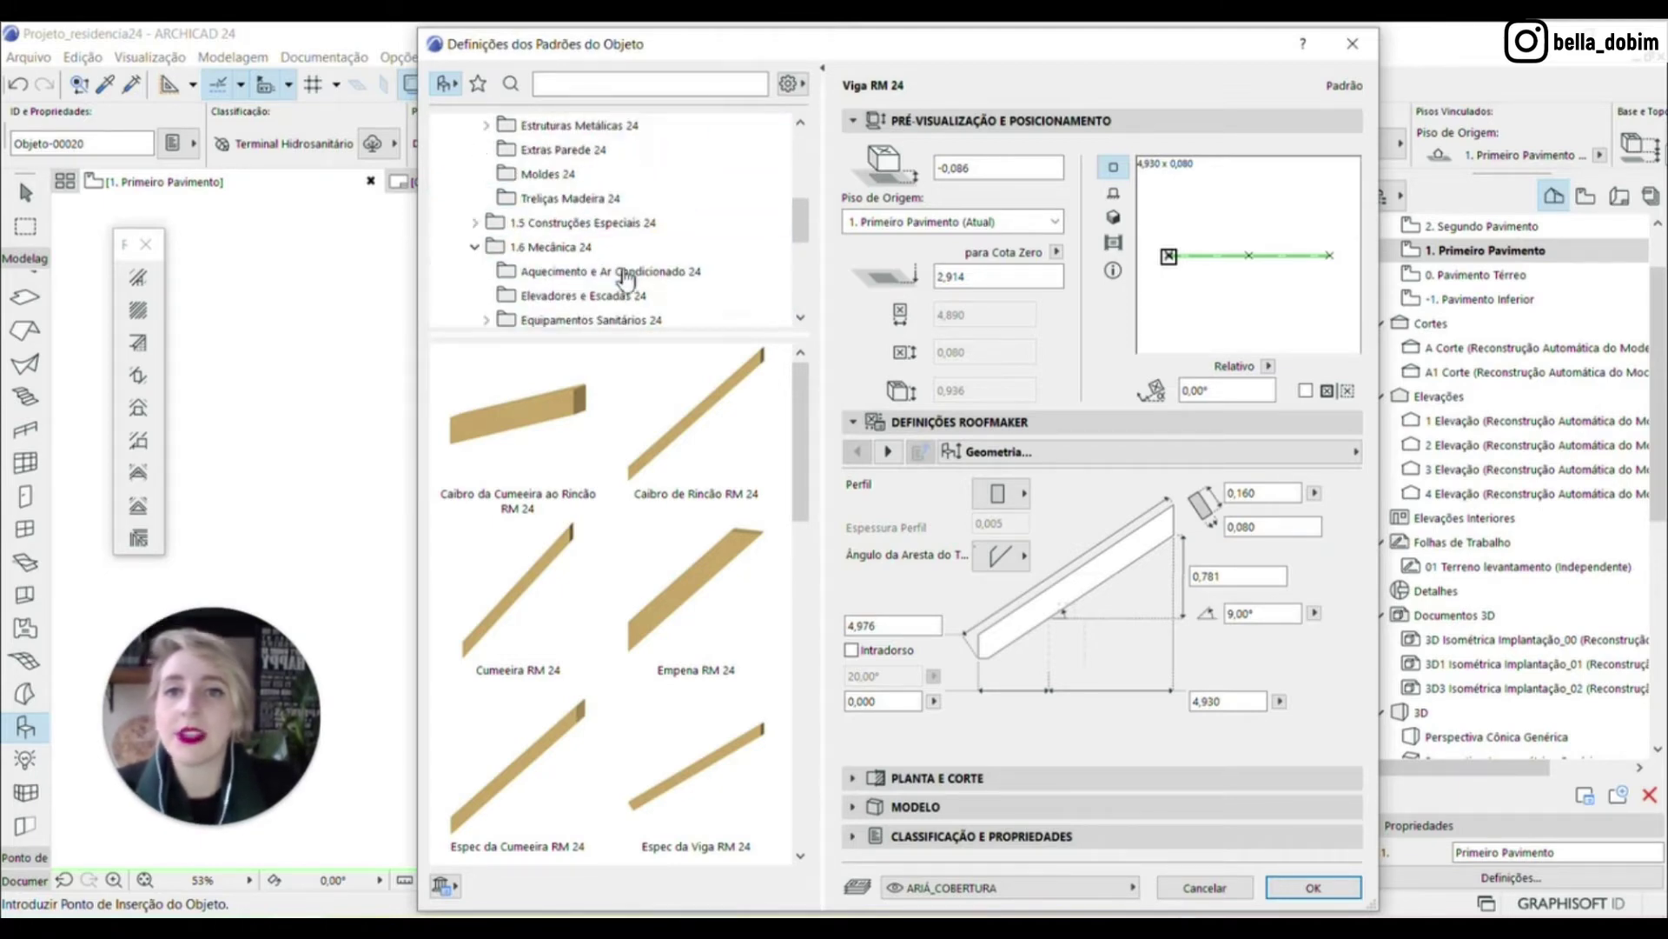
scroll(627, 275, up, 1)
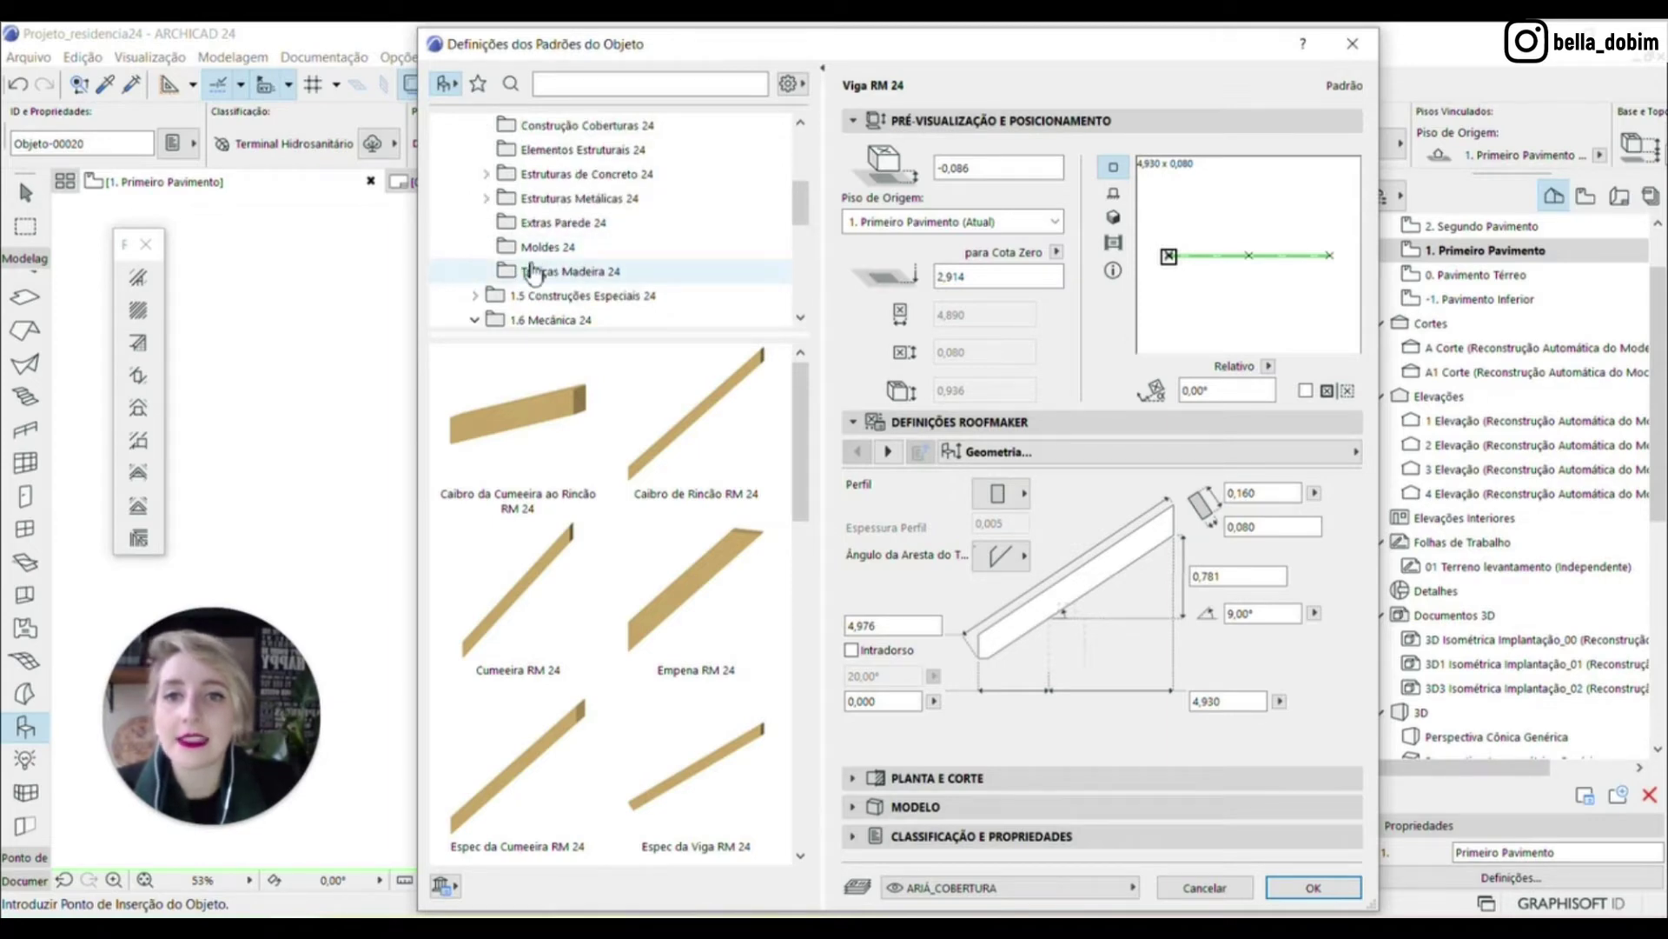
click(535, 270)
click(551, 249)
click(551, 198)
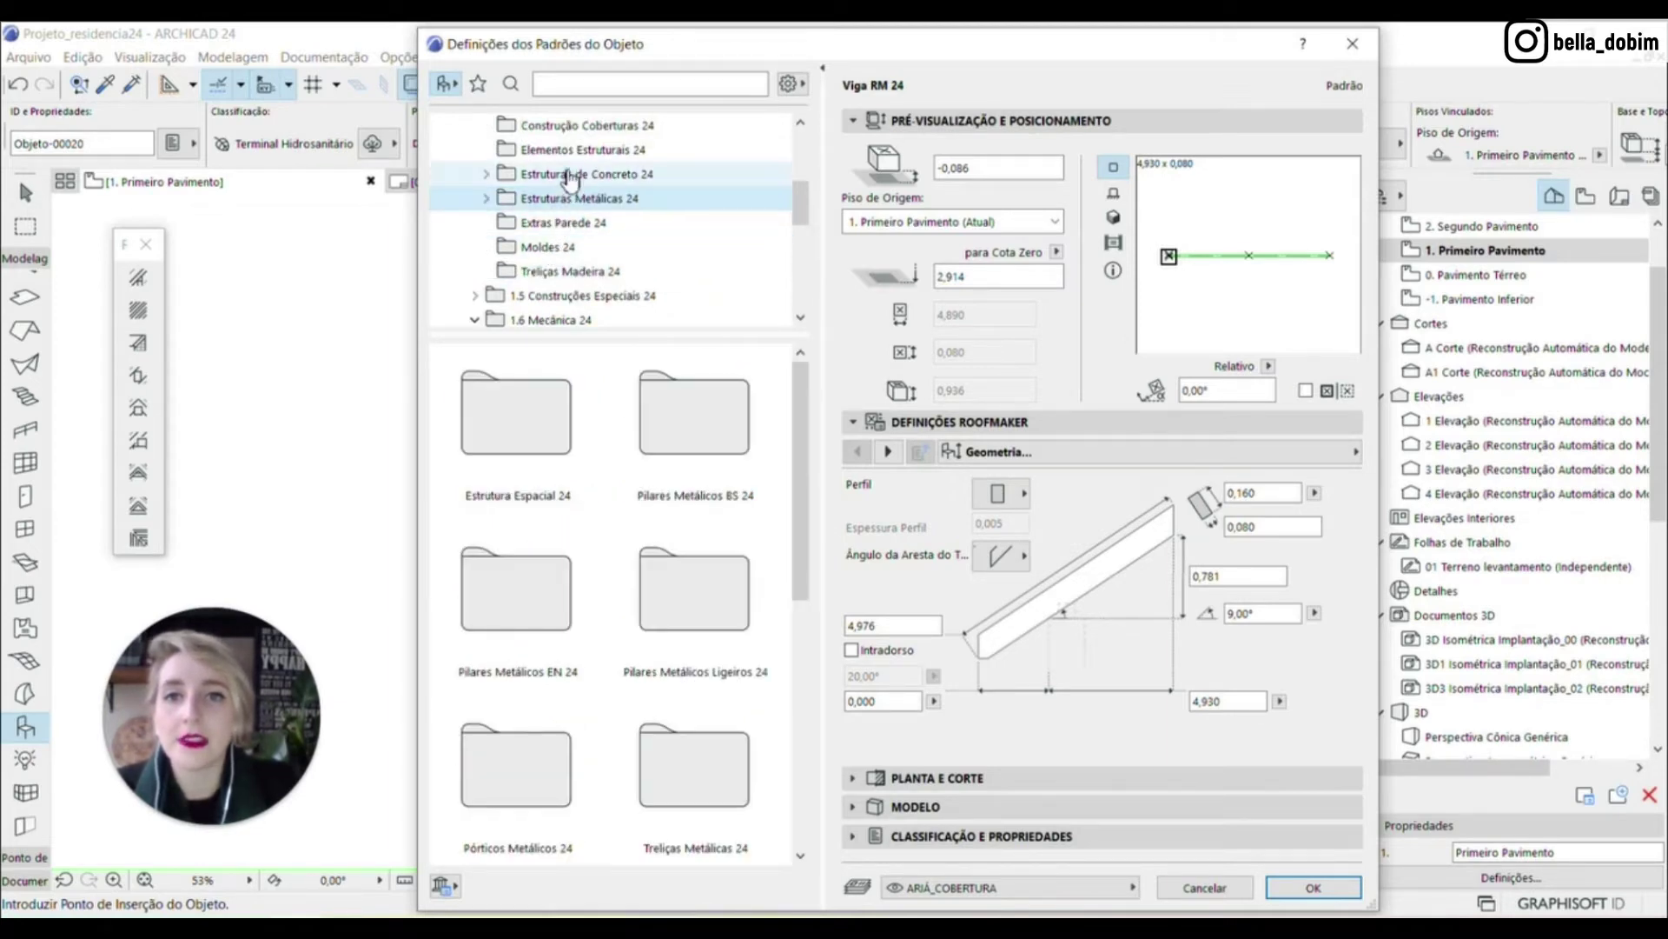
click(556, 173)
Examine the roof framing parts in the Construção Coberturas 24 folder and leave the object defaults without applying anything
scroll(598, 211, up, 1)
click(593, 200)
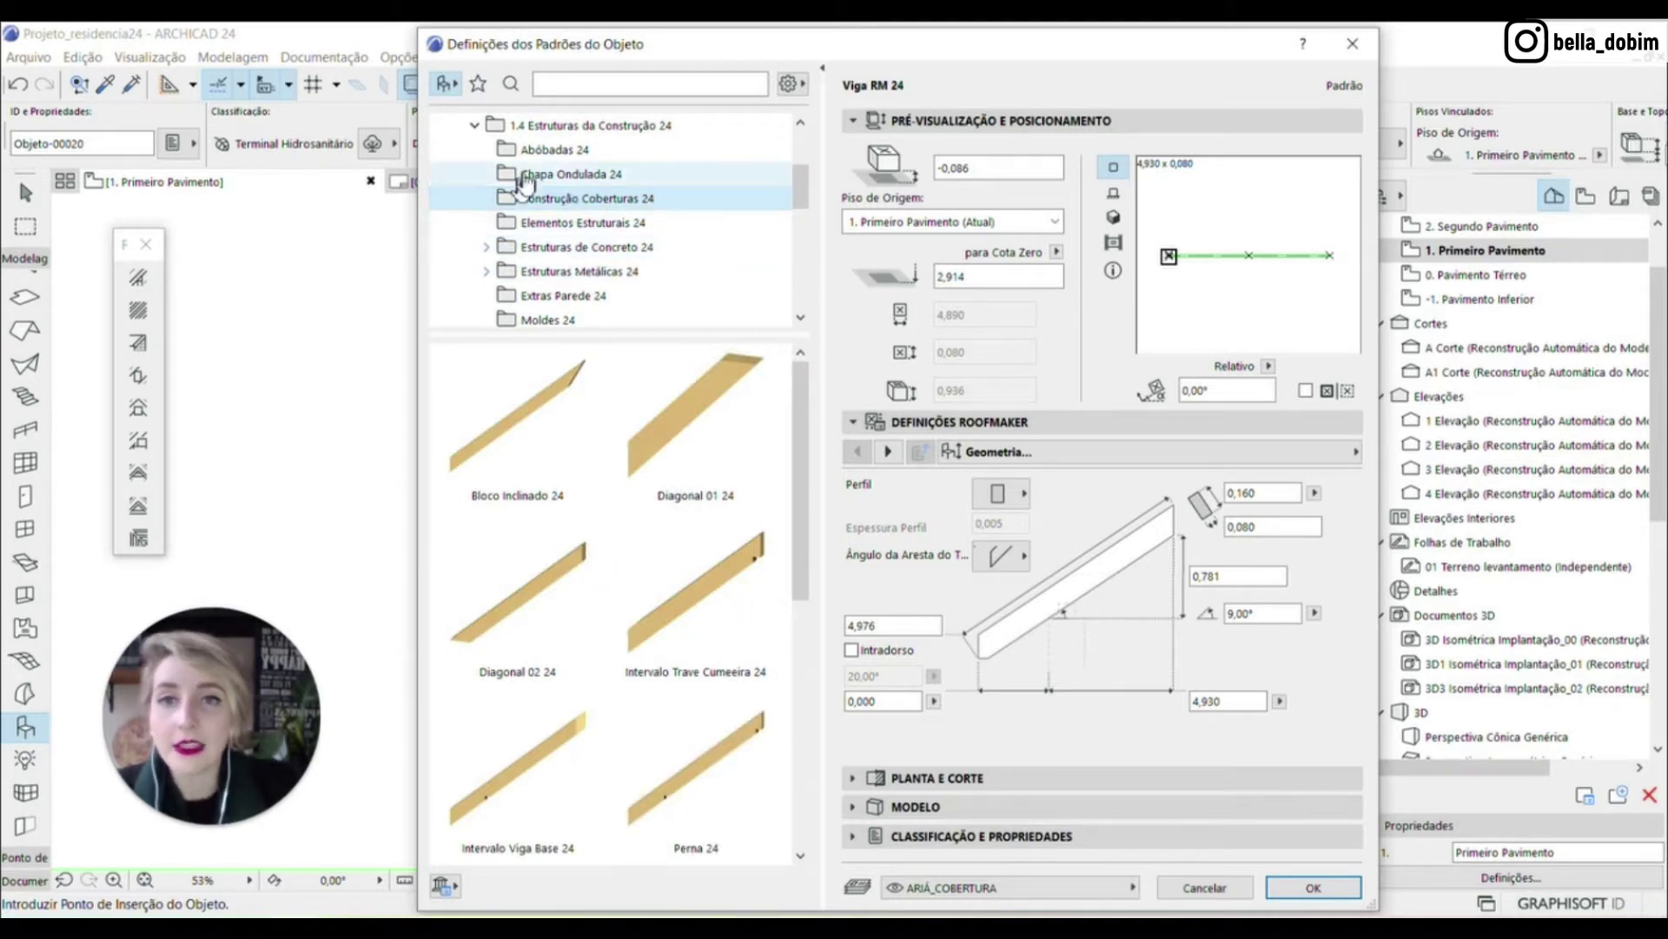
scroll(626, 213, up, 1)
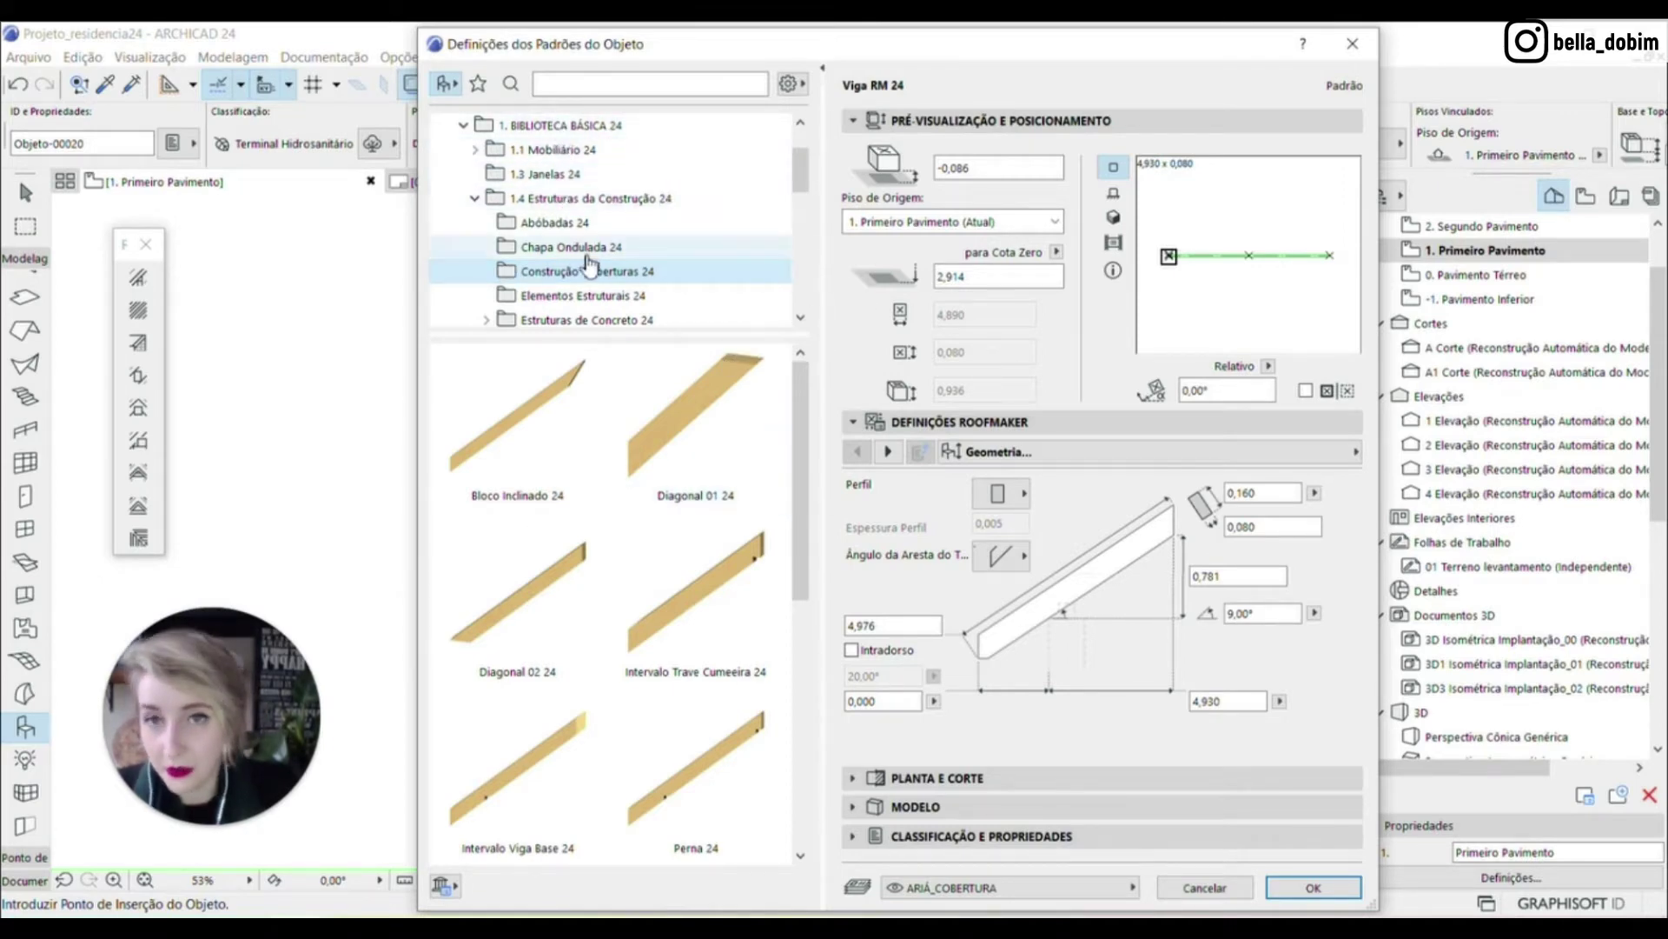
scroll(695, 517, down, 6)
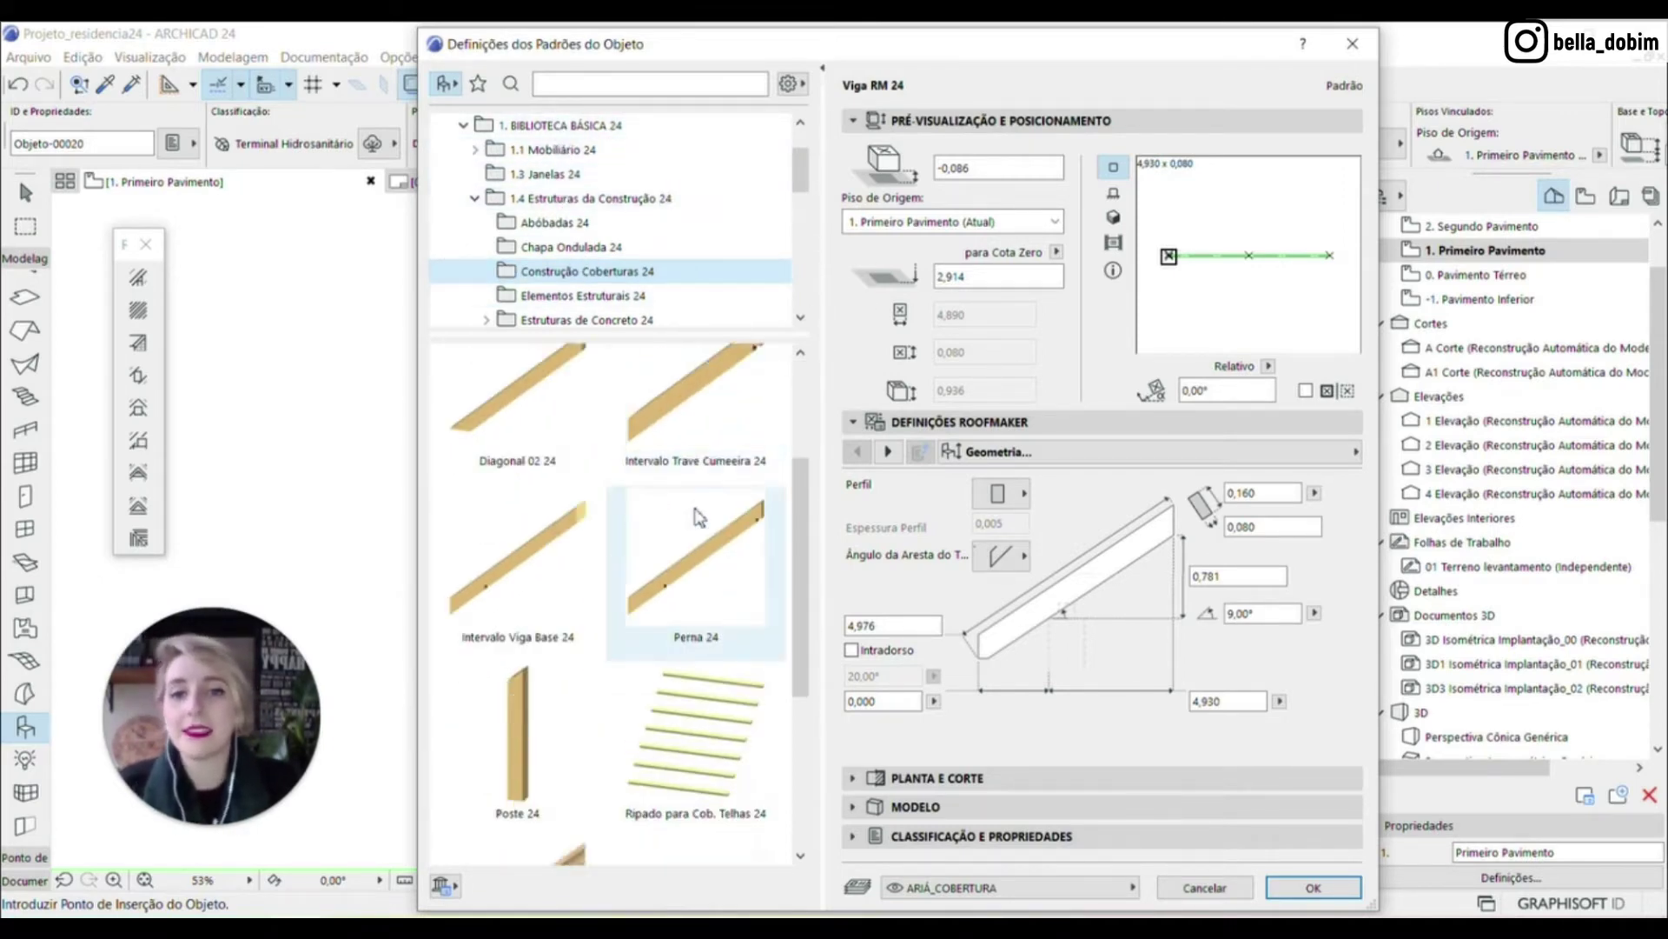
scroll(701, 517, down, 2)
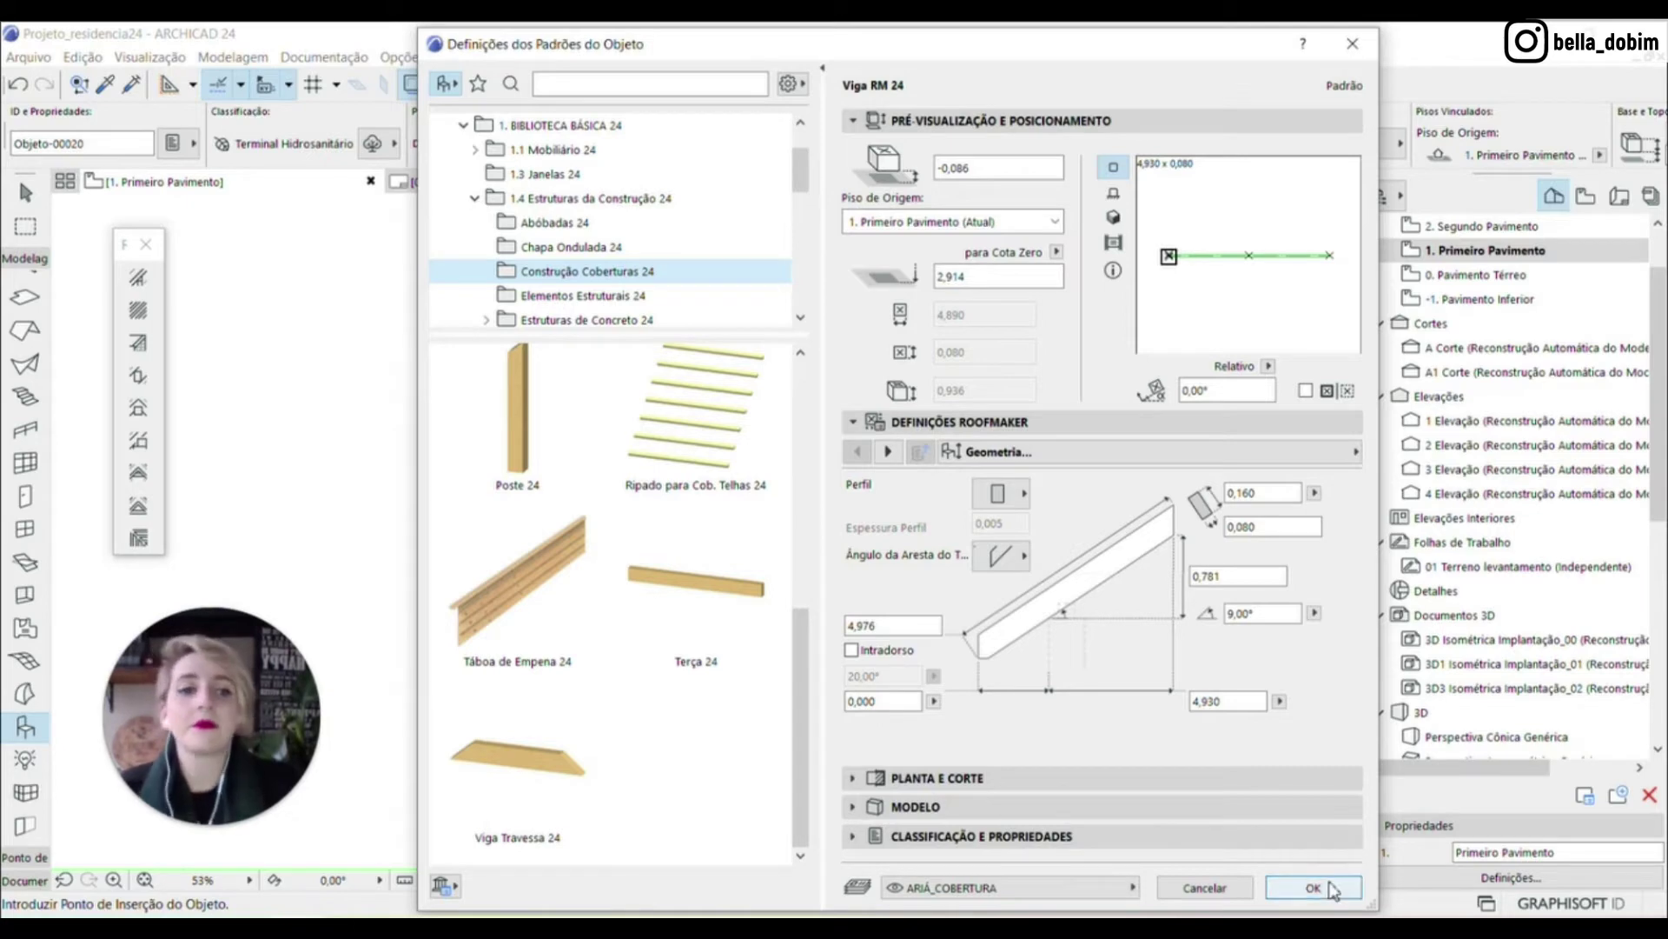
click(1211, 895)
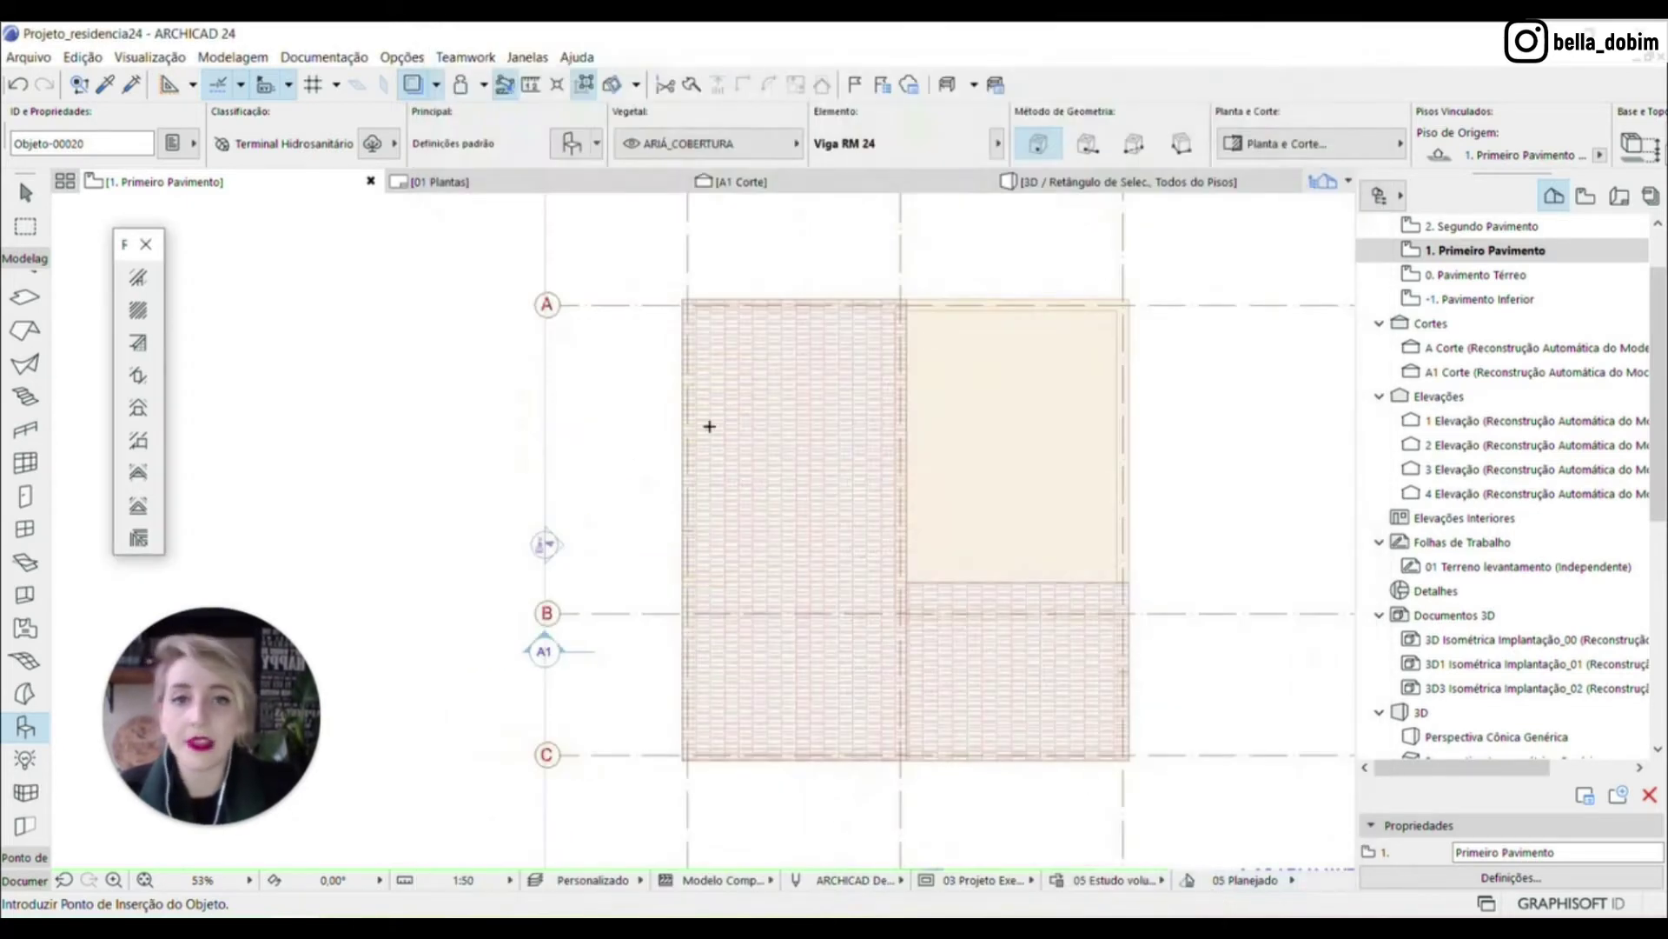
Move the RoofMaker toolbar closer to the plan, select the larger tiled roof and open the Assistente de Coberturas for it
click(31, 198)
drag(135, 237, 386, 241)
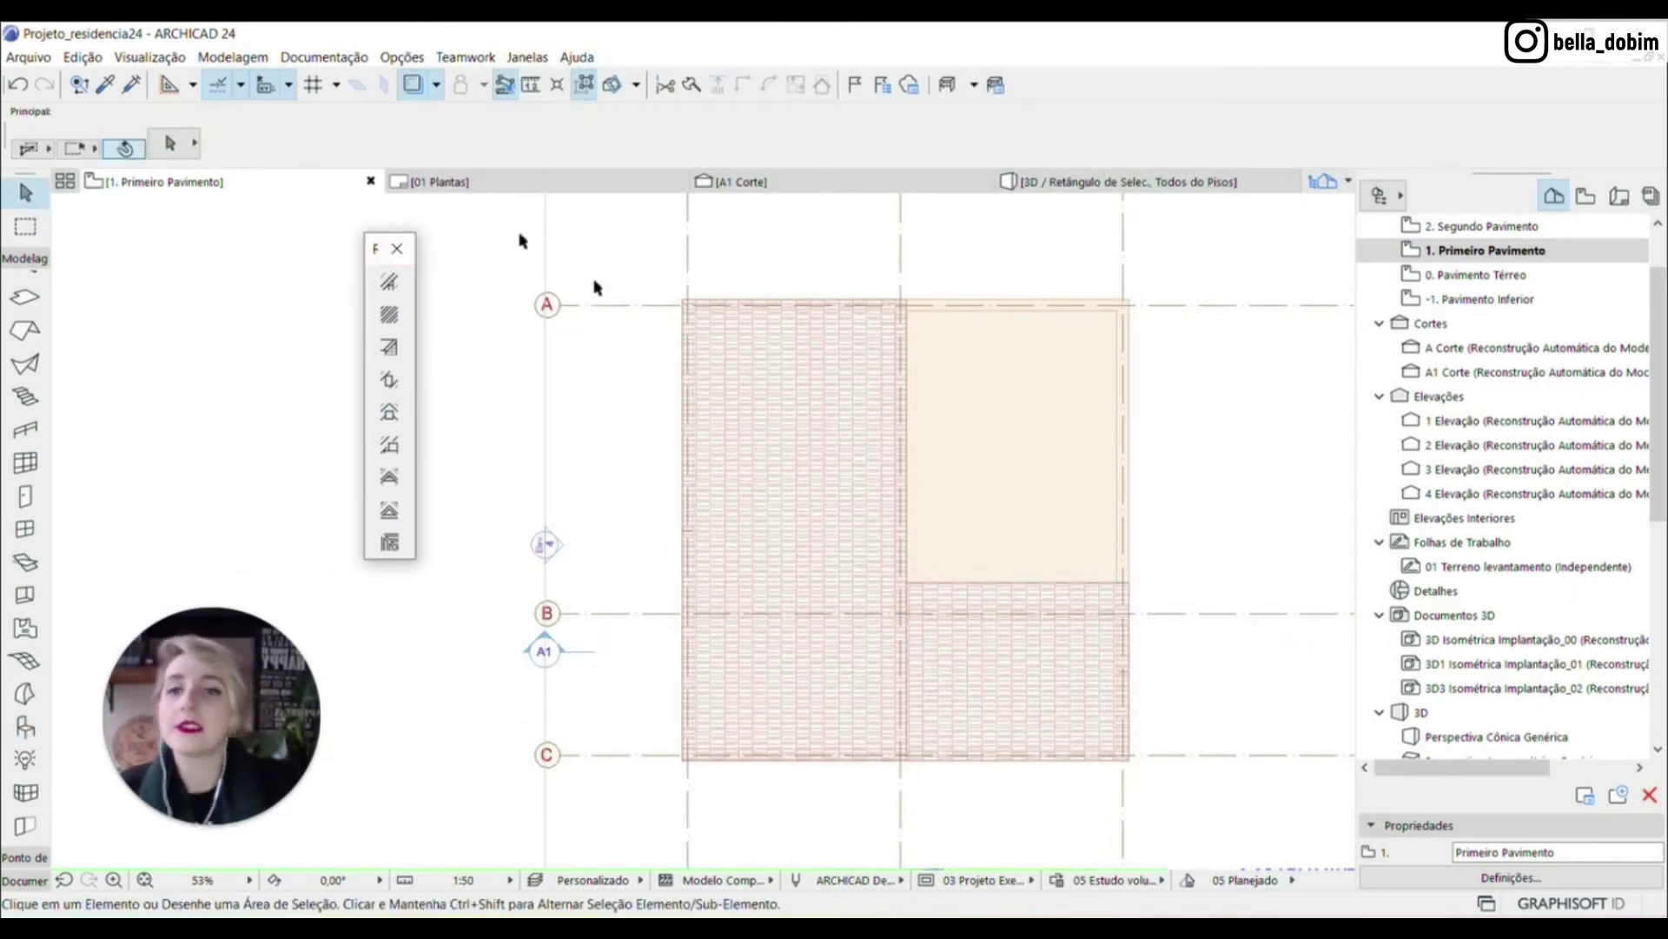
click(798, 426)
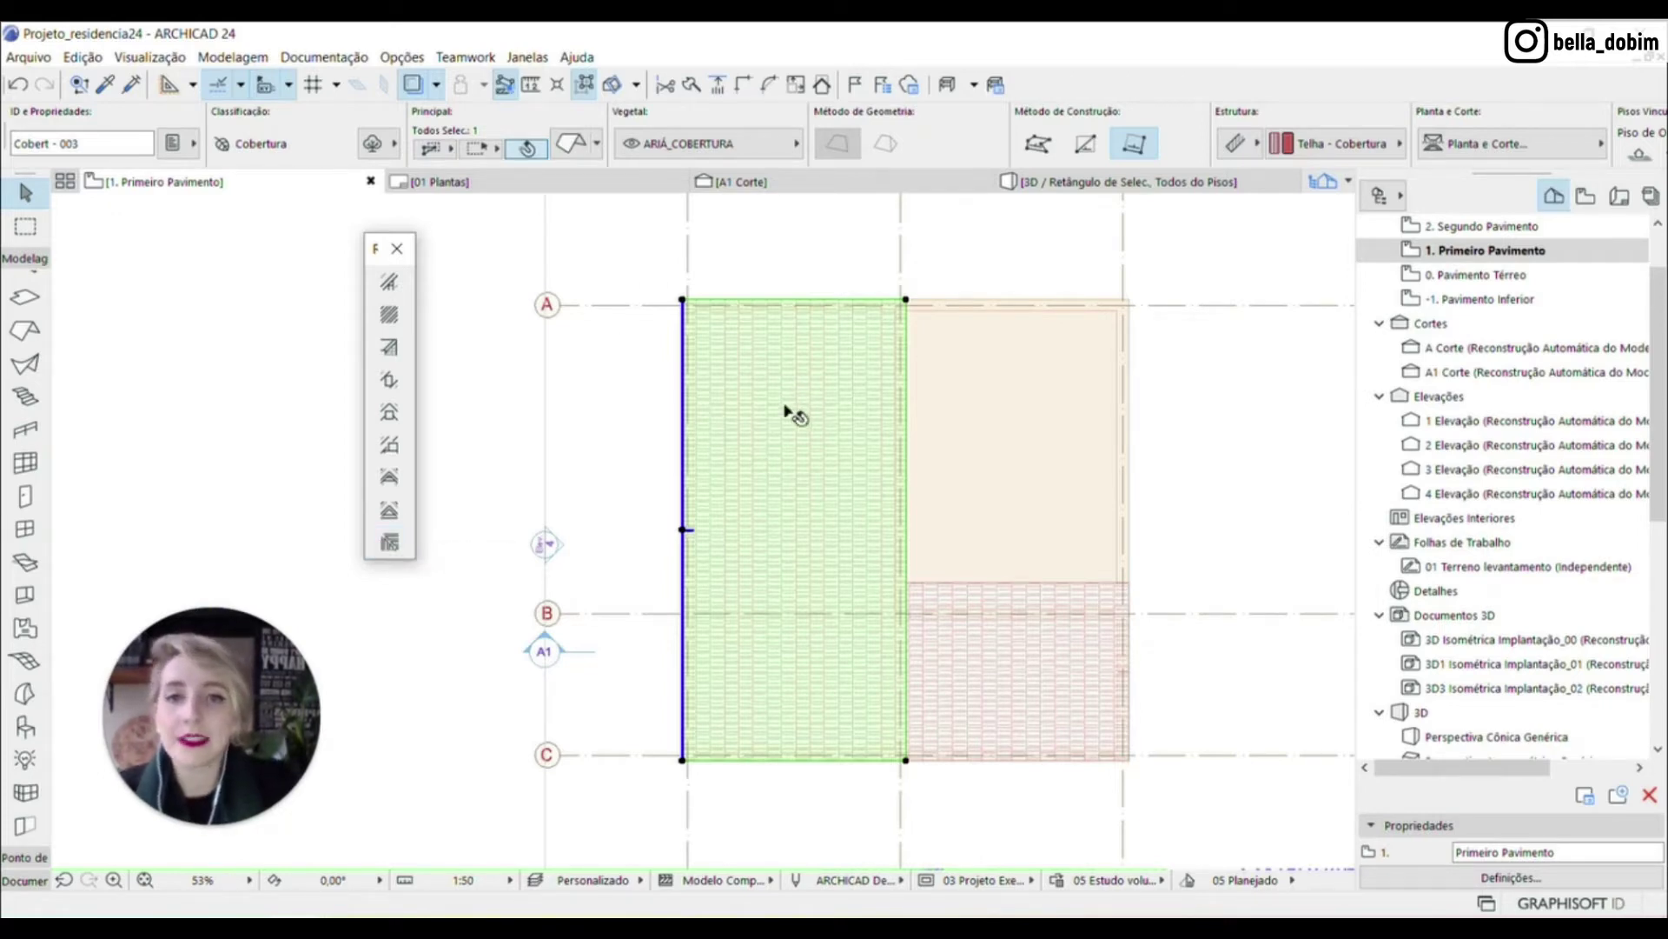
click(390, 544)
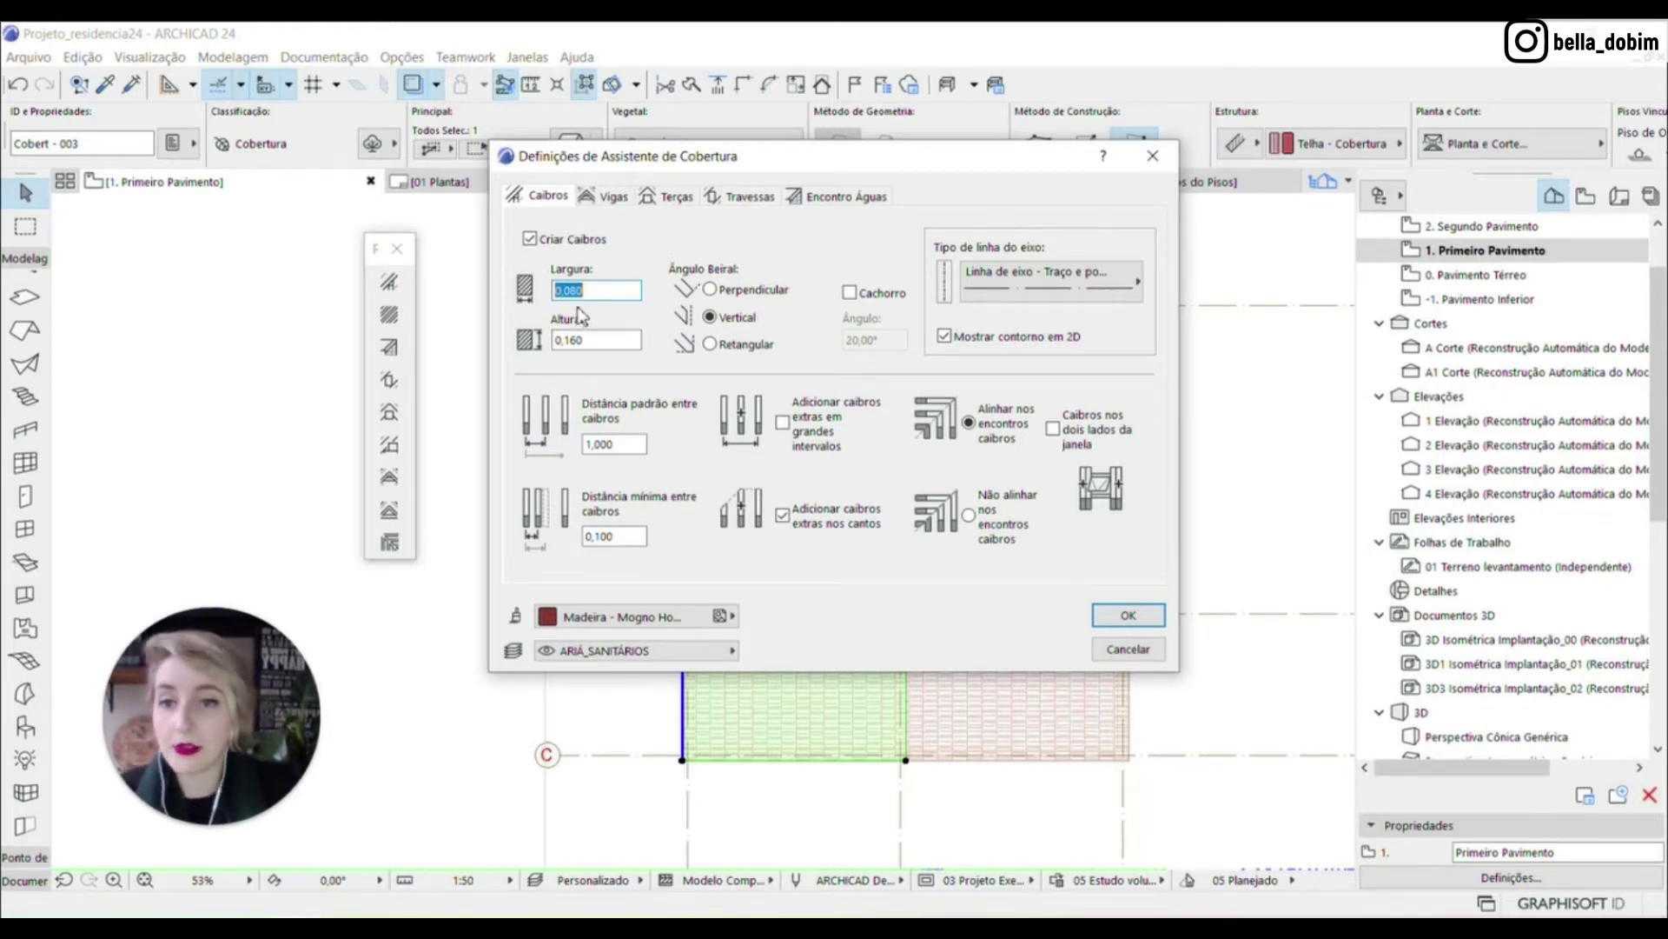
In the rafter (Caibros) settings, turn off extra rafters at the corners and assign the framing to the ARIÁ_COBERTURA layer
click(619, 444)
click(620, 537)
double_click(621, 537)
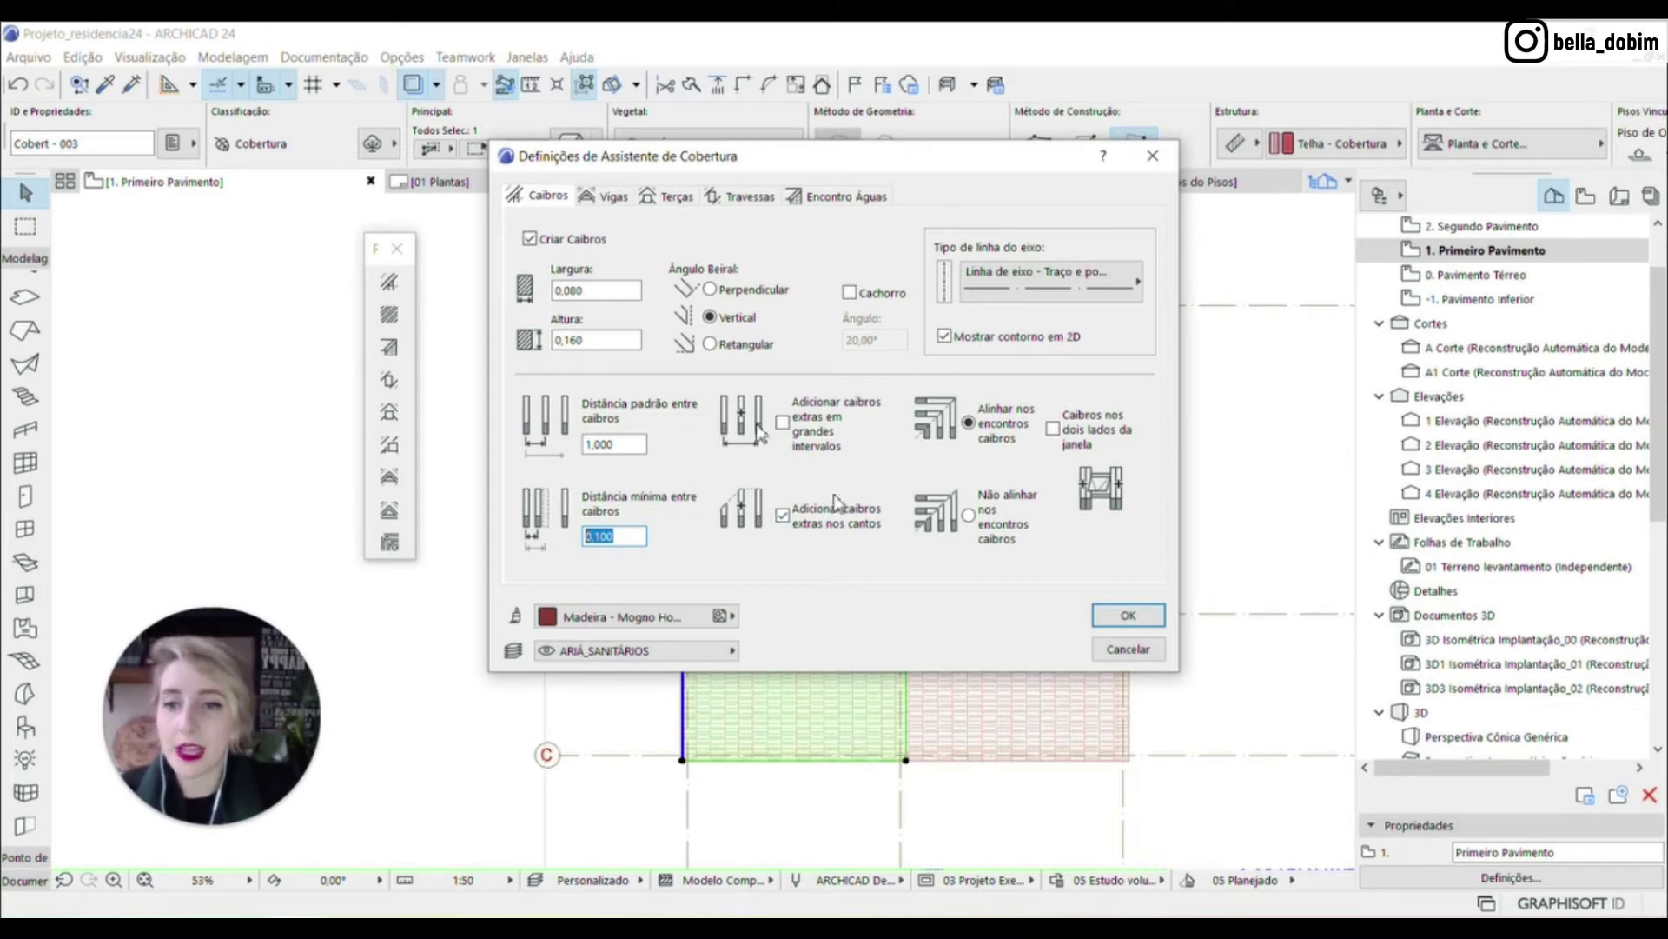
click(785, 517)
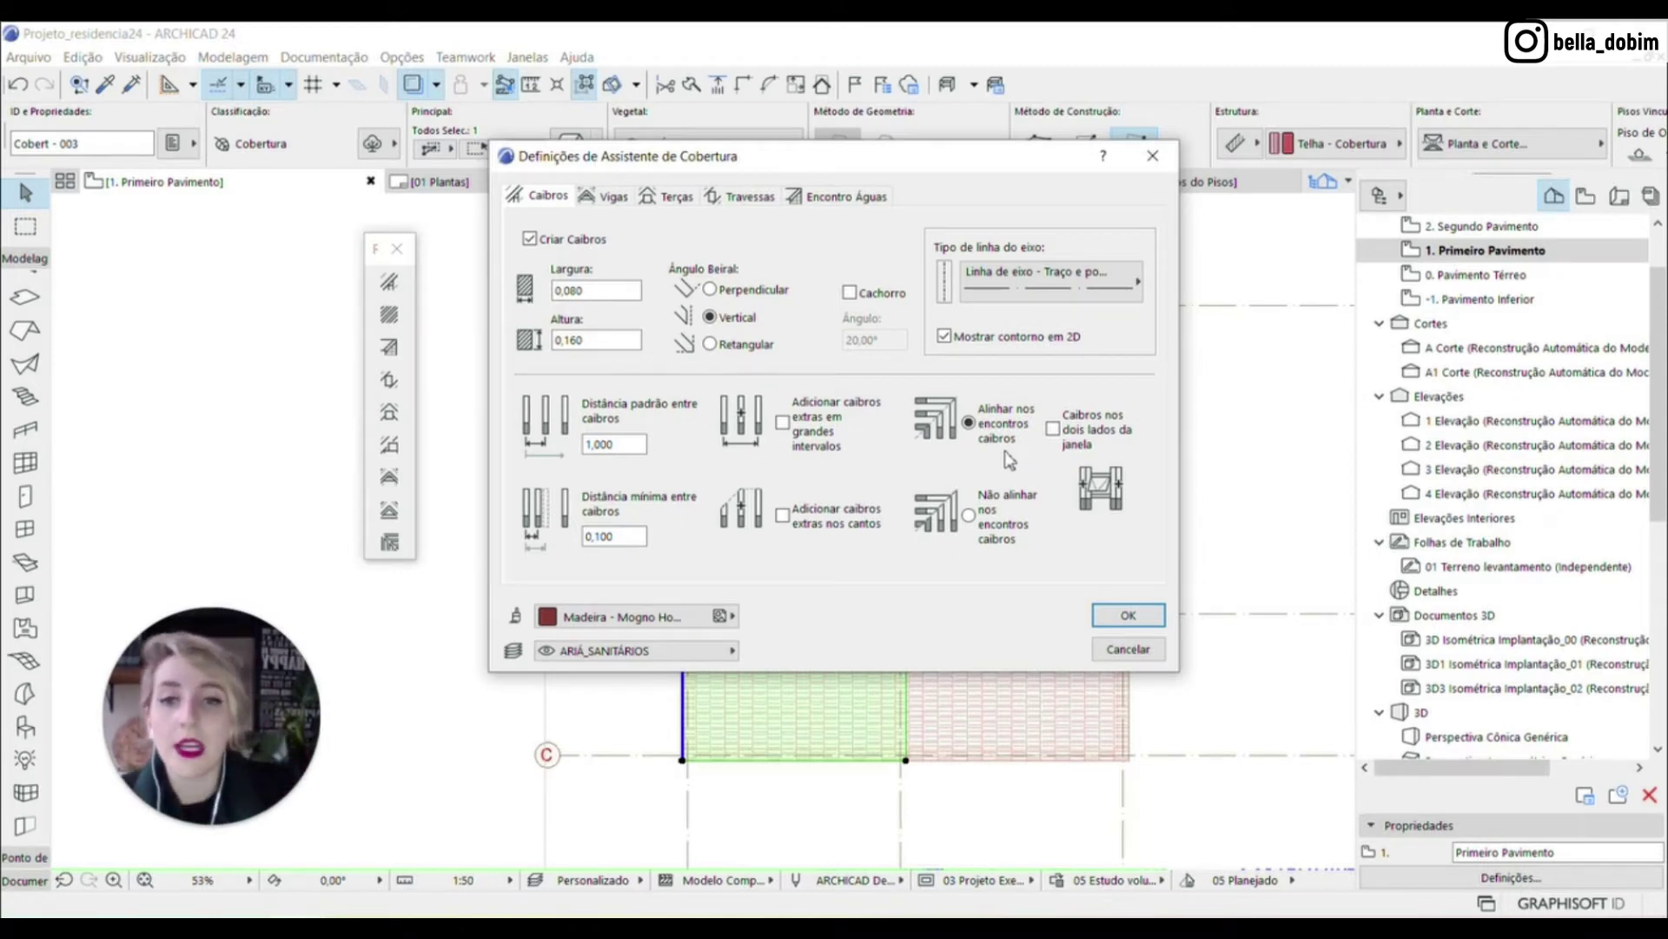
click(656, 662)
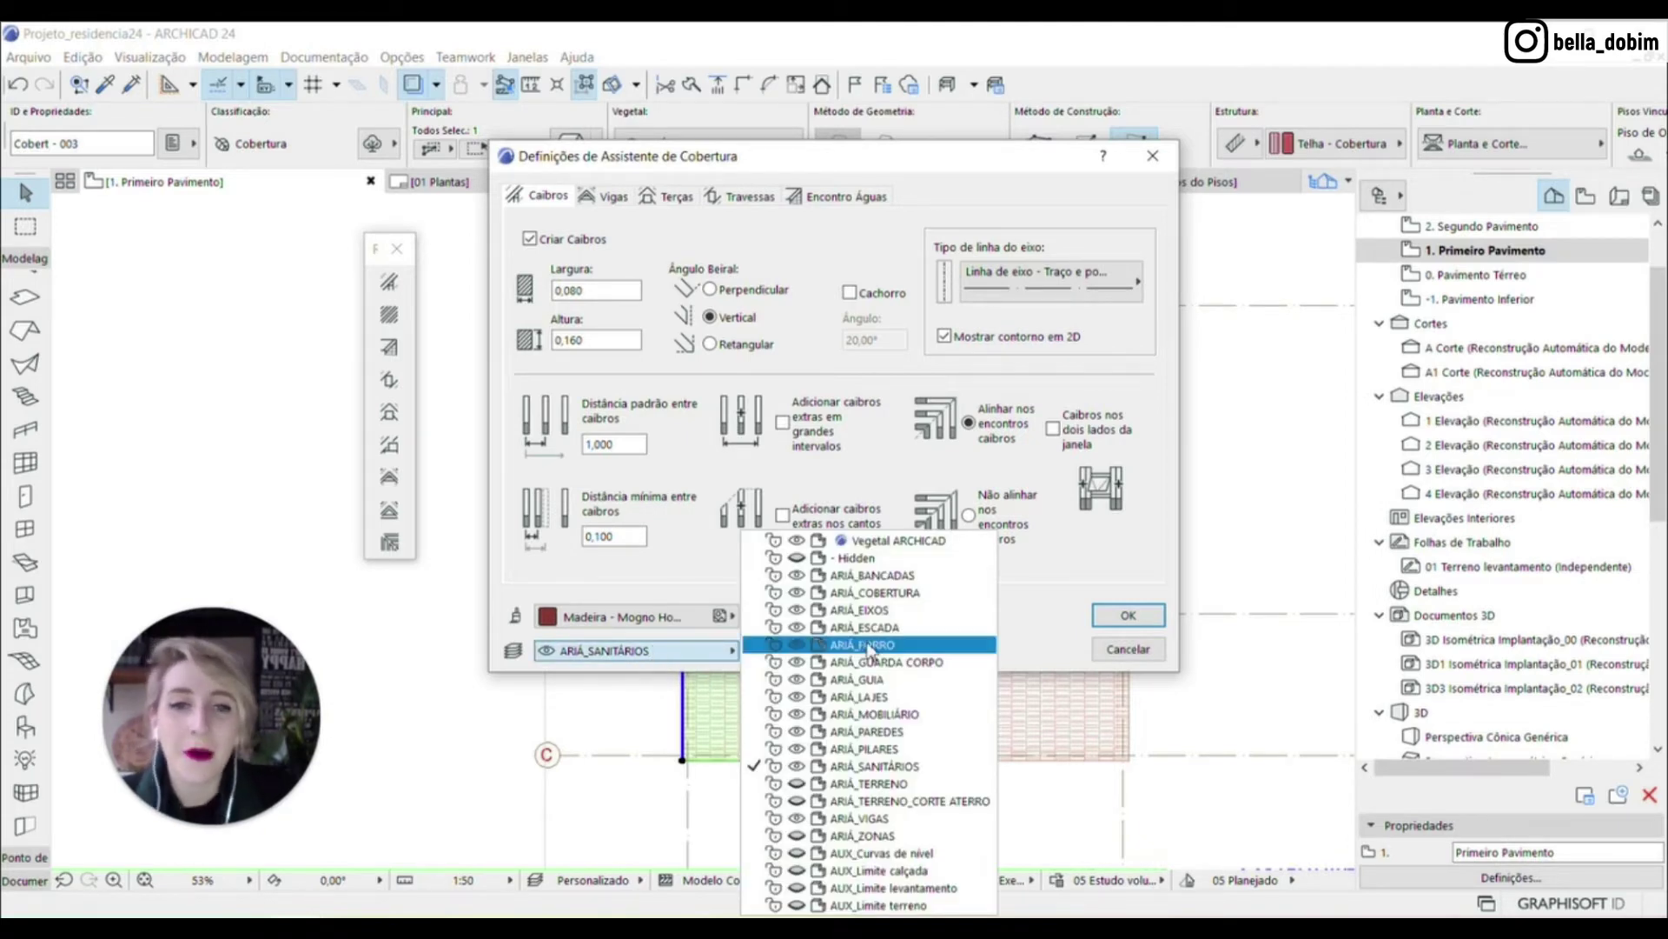
click(895, 592)
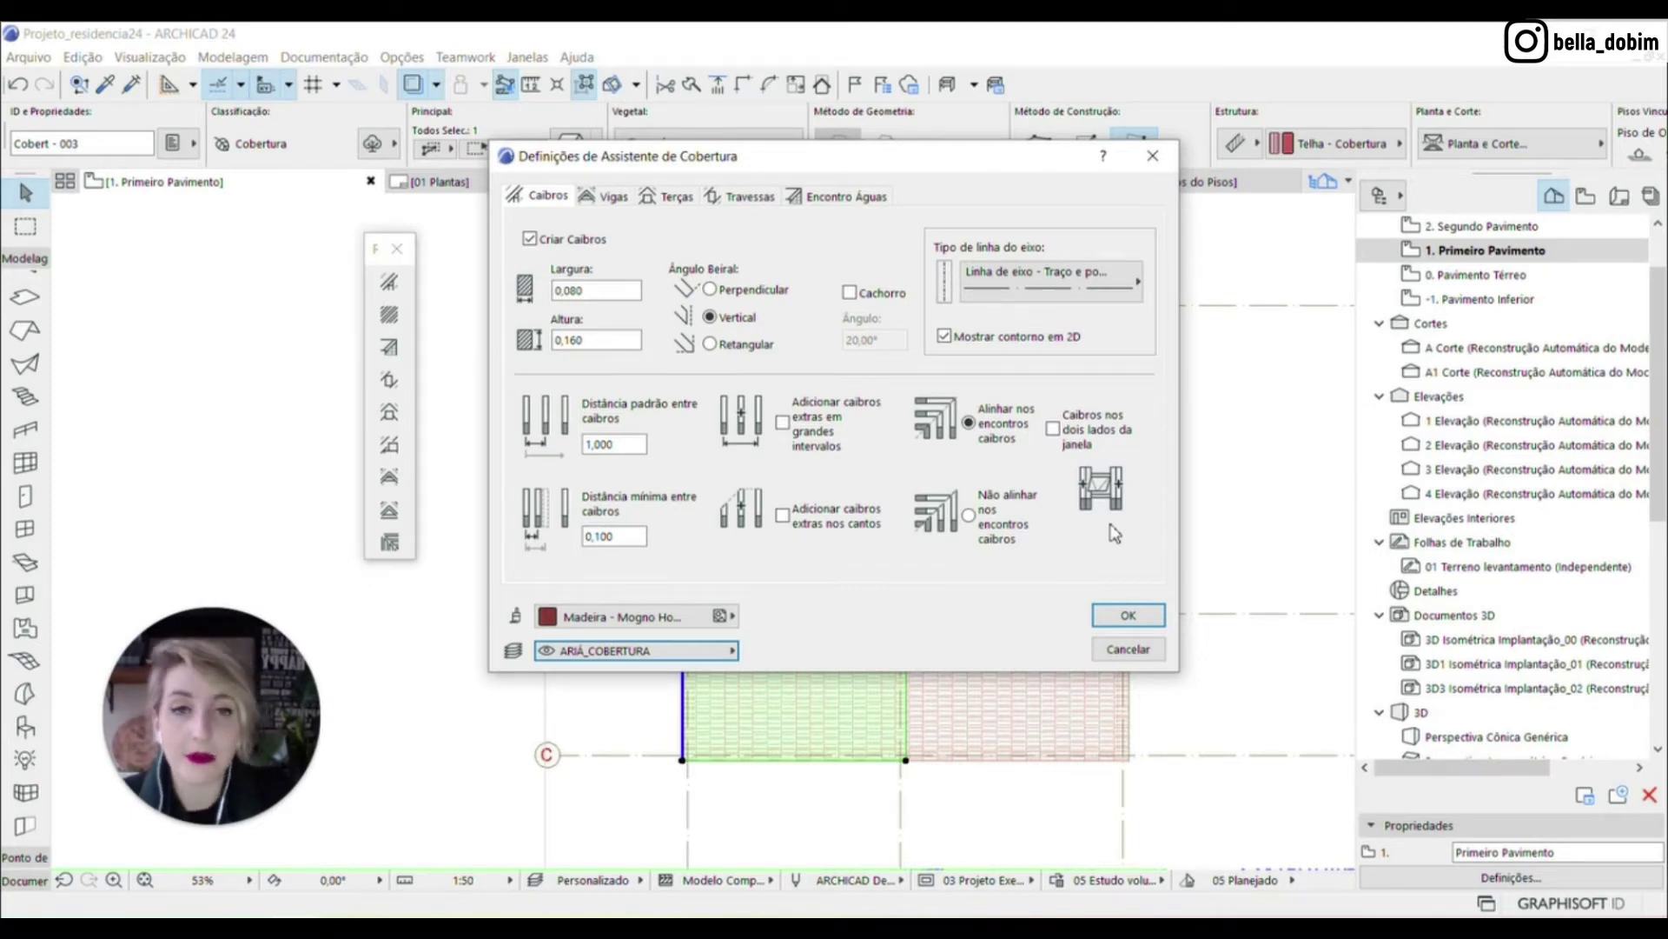
Examine the beam (Vigas) and purlin (Terças) settings of the roof wizard, leaving beam creation turned off
click(608, 196)
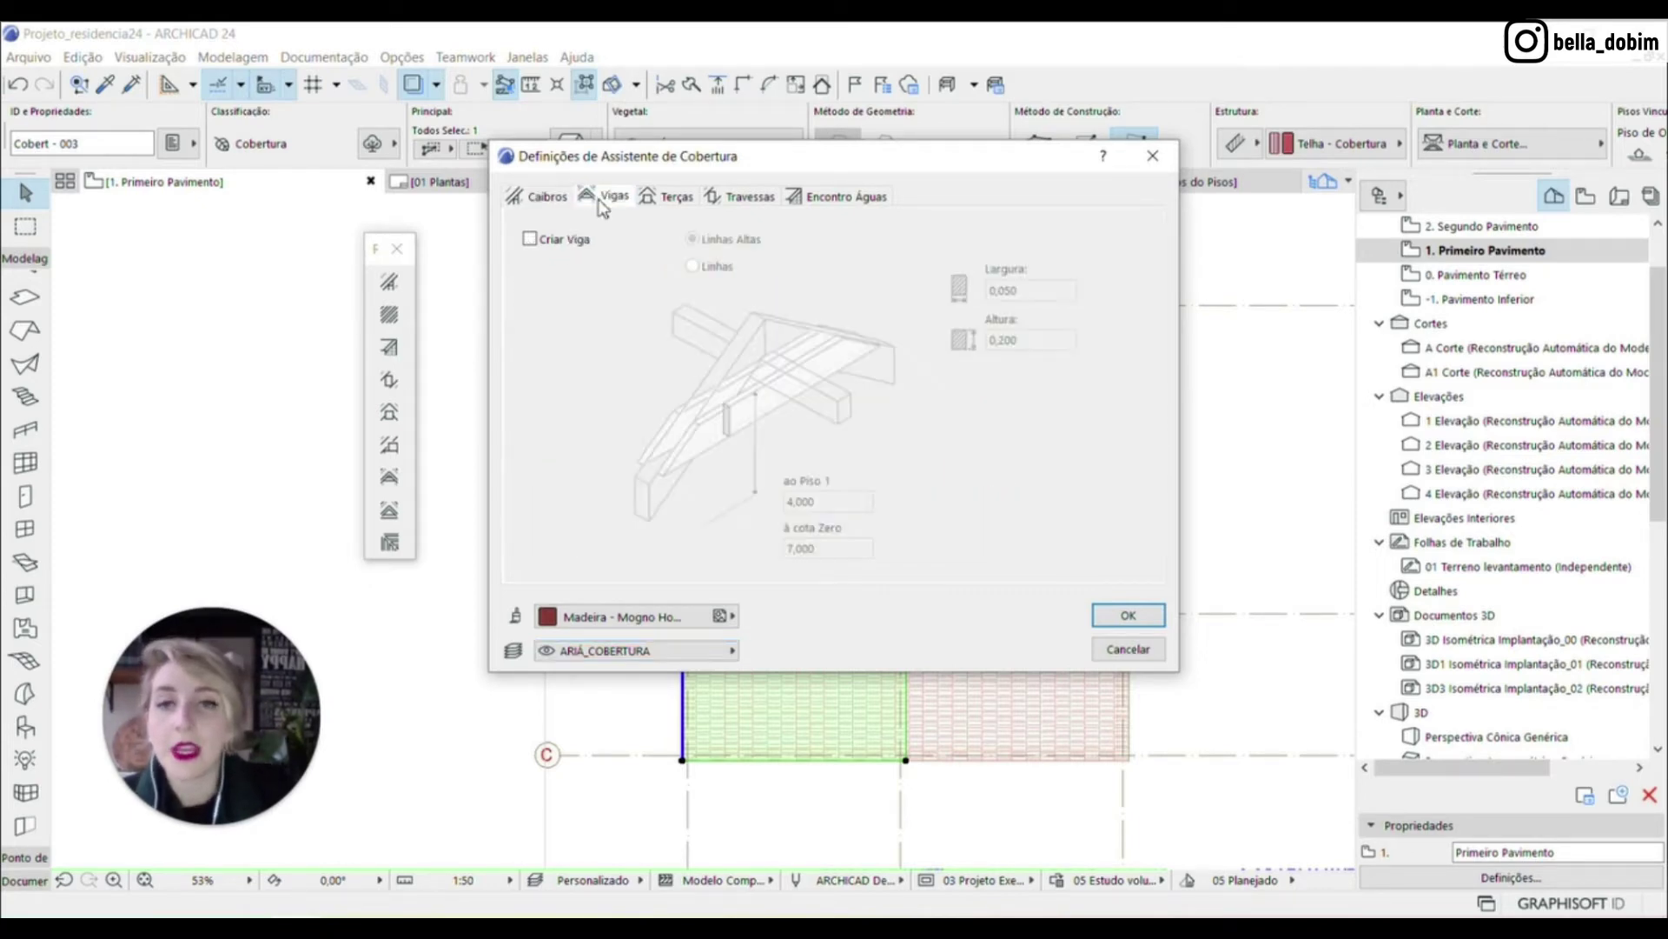
click(530, 239)
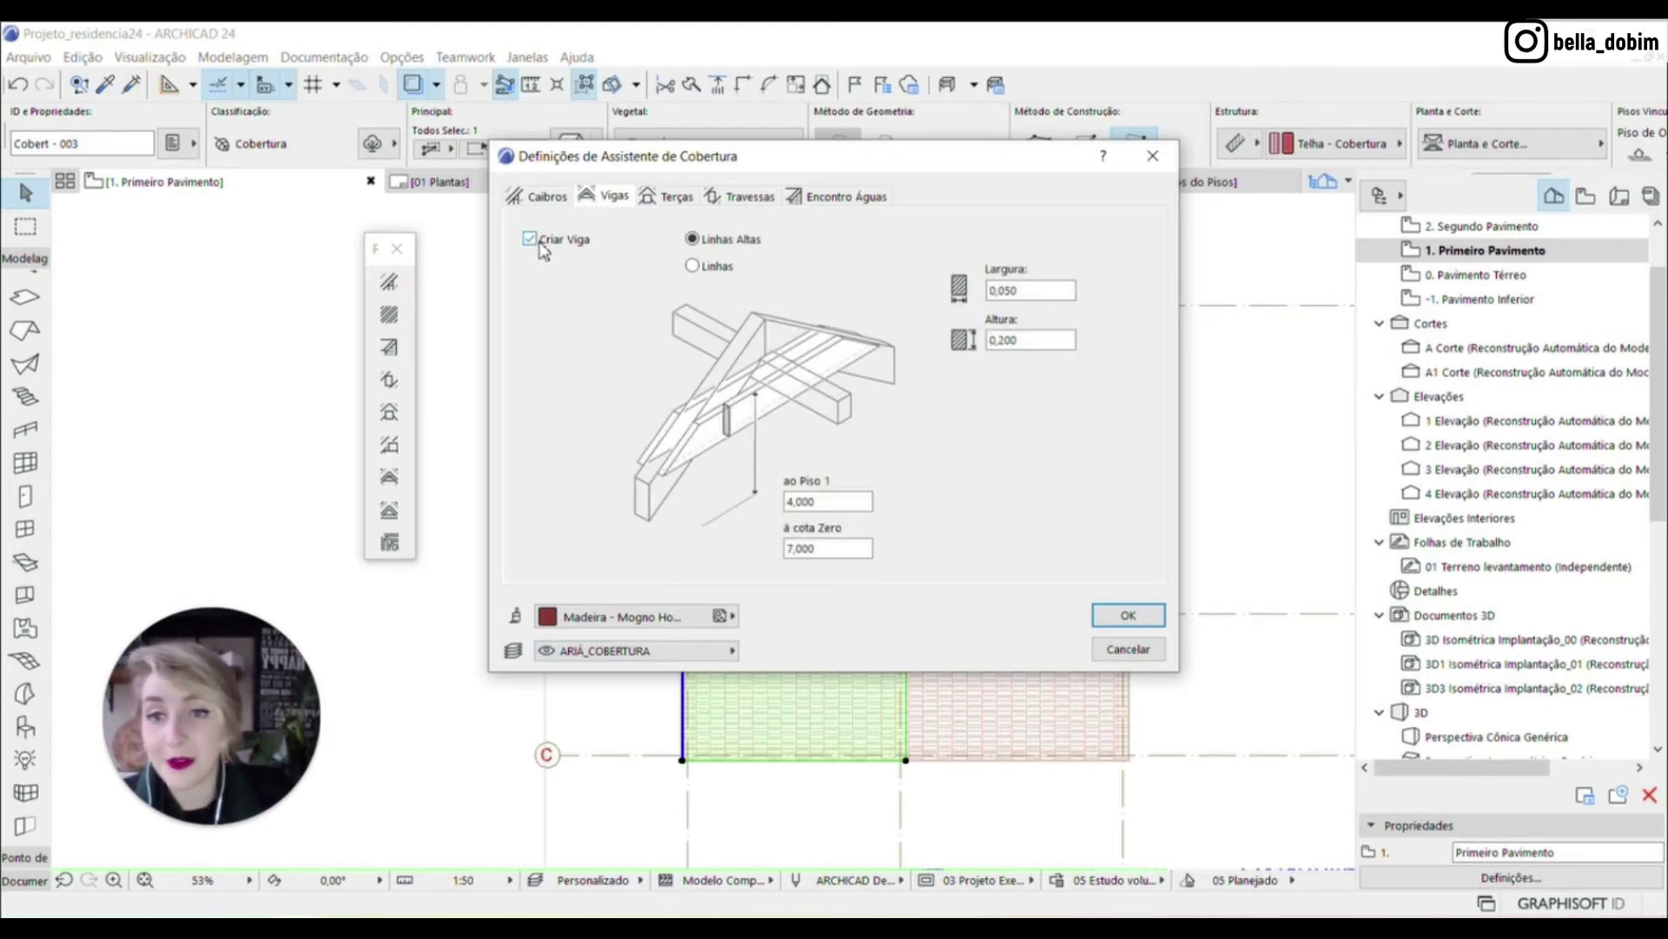
click(537, 242)
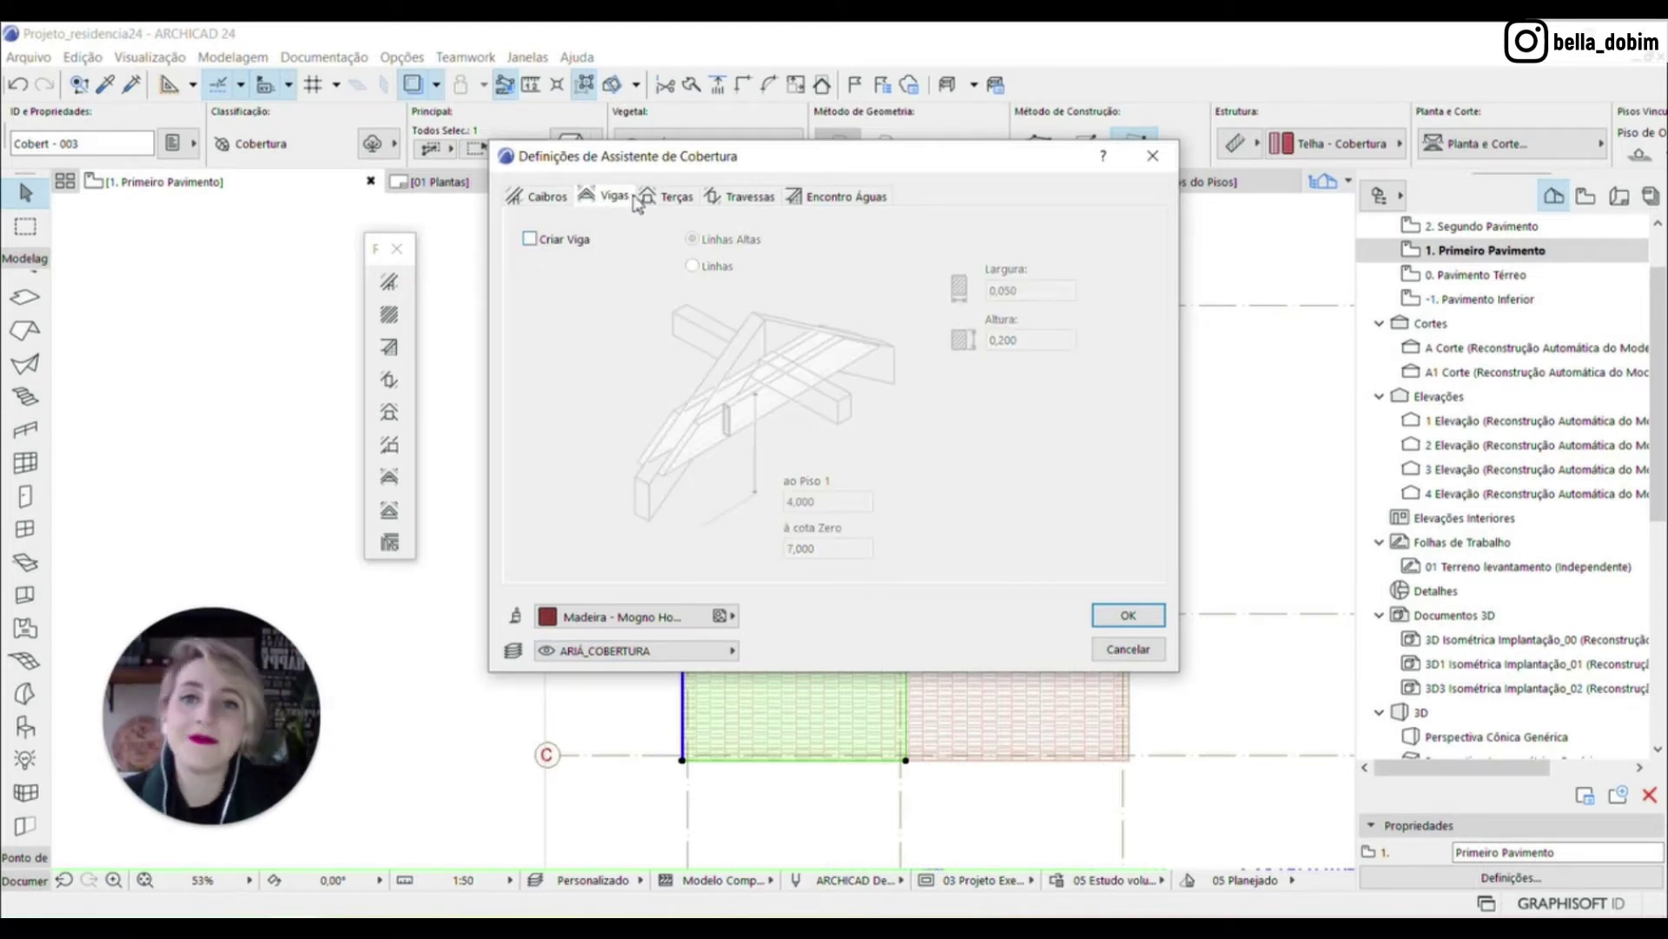
click(680, 198)
drag(741, 155, 900, 183)
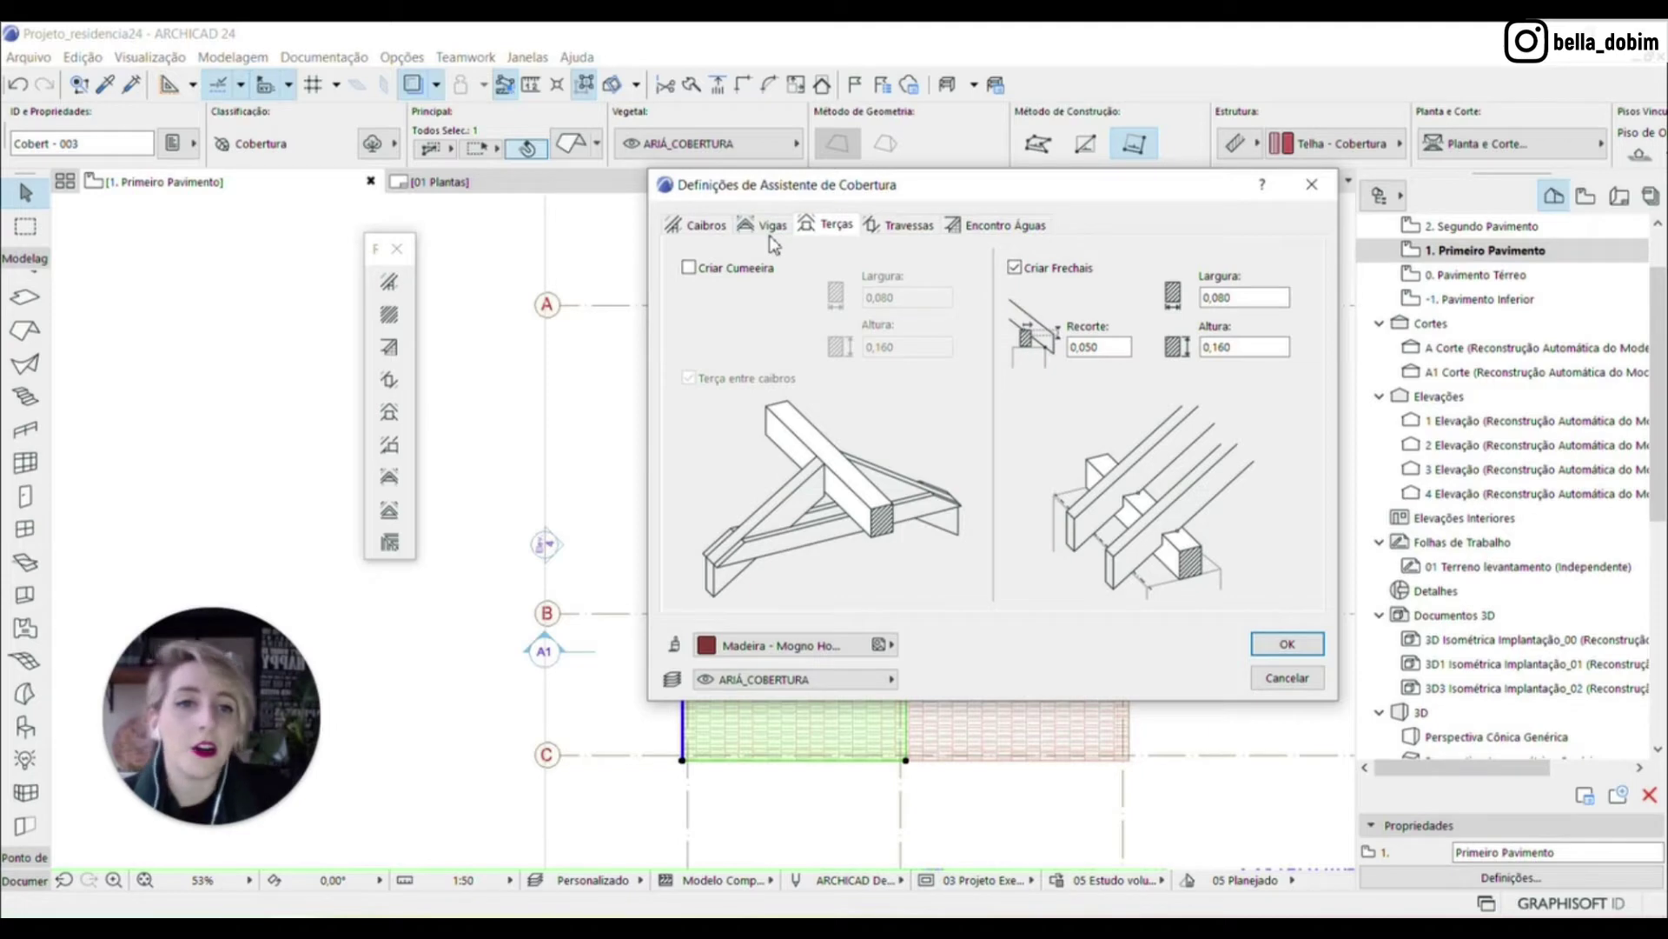
drag(917, 202, 791, 231)
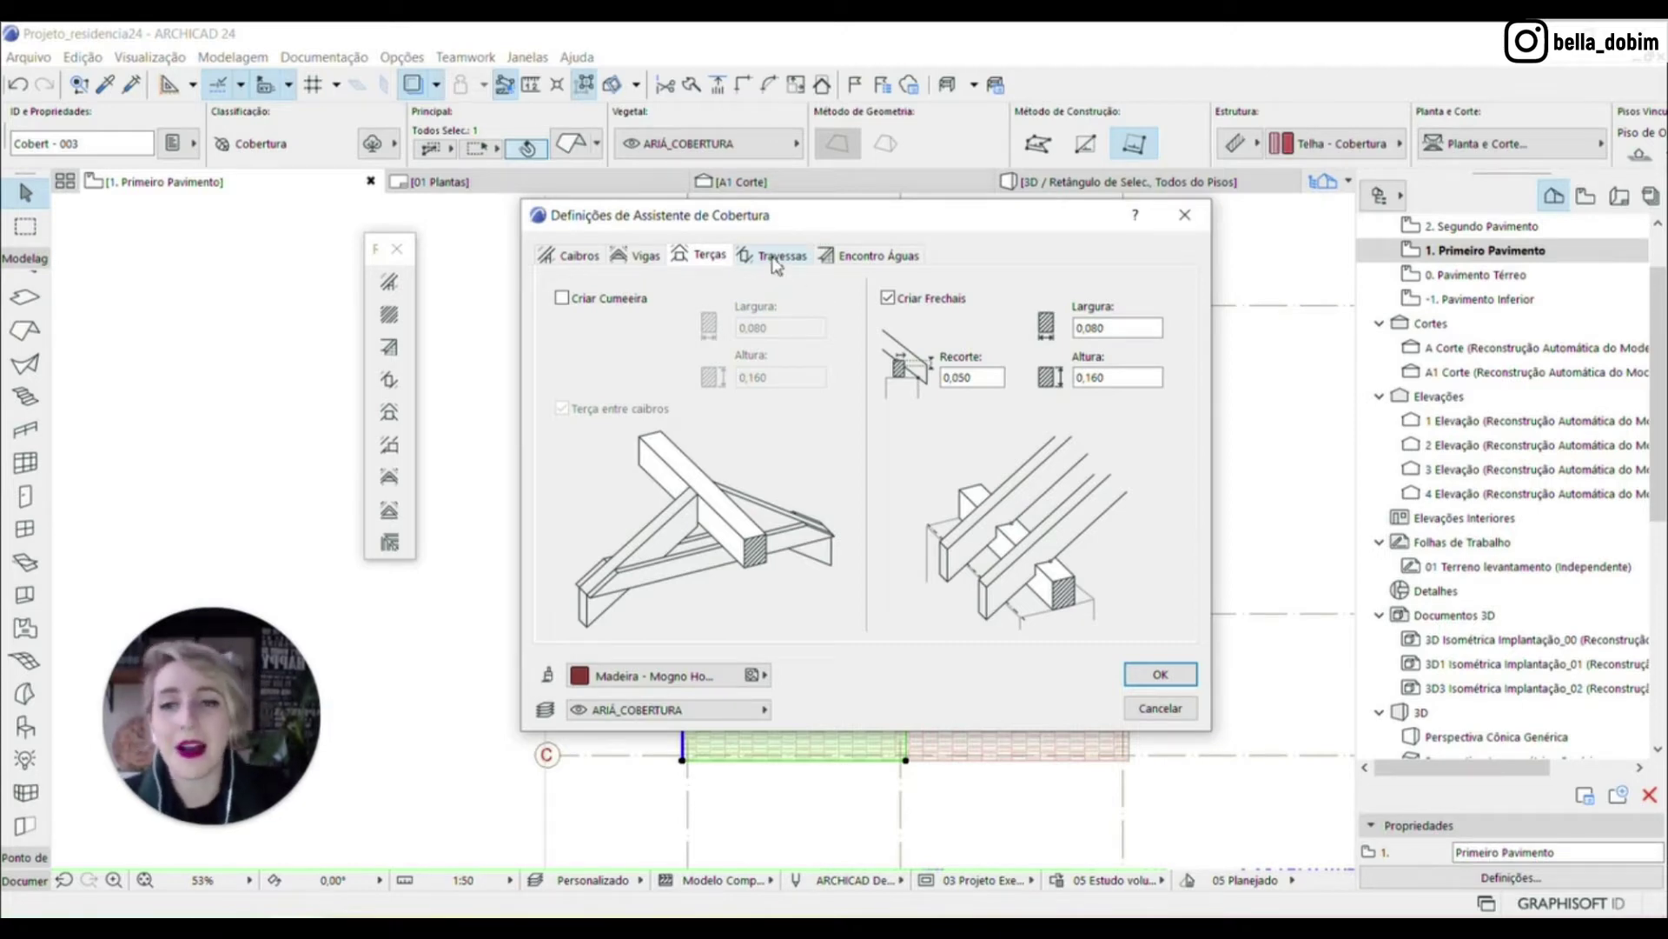
Set the crosspiece (Travessas) height to 0,150 and the rafter (Caibros) height to 0,200
click(779, 257)
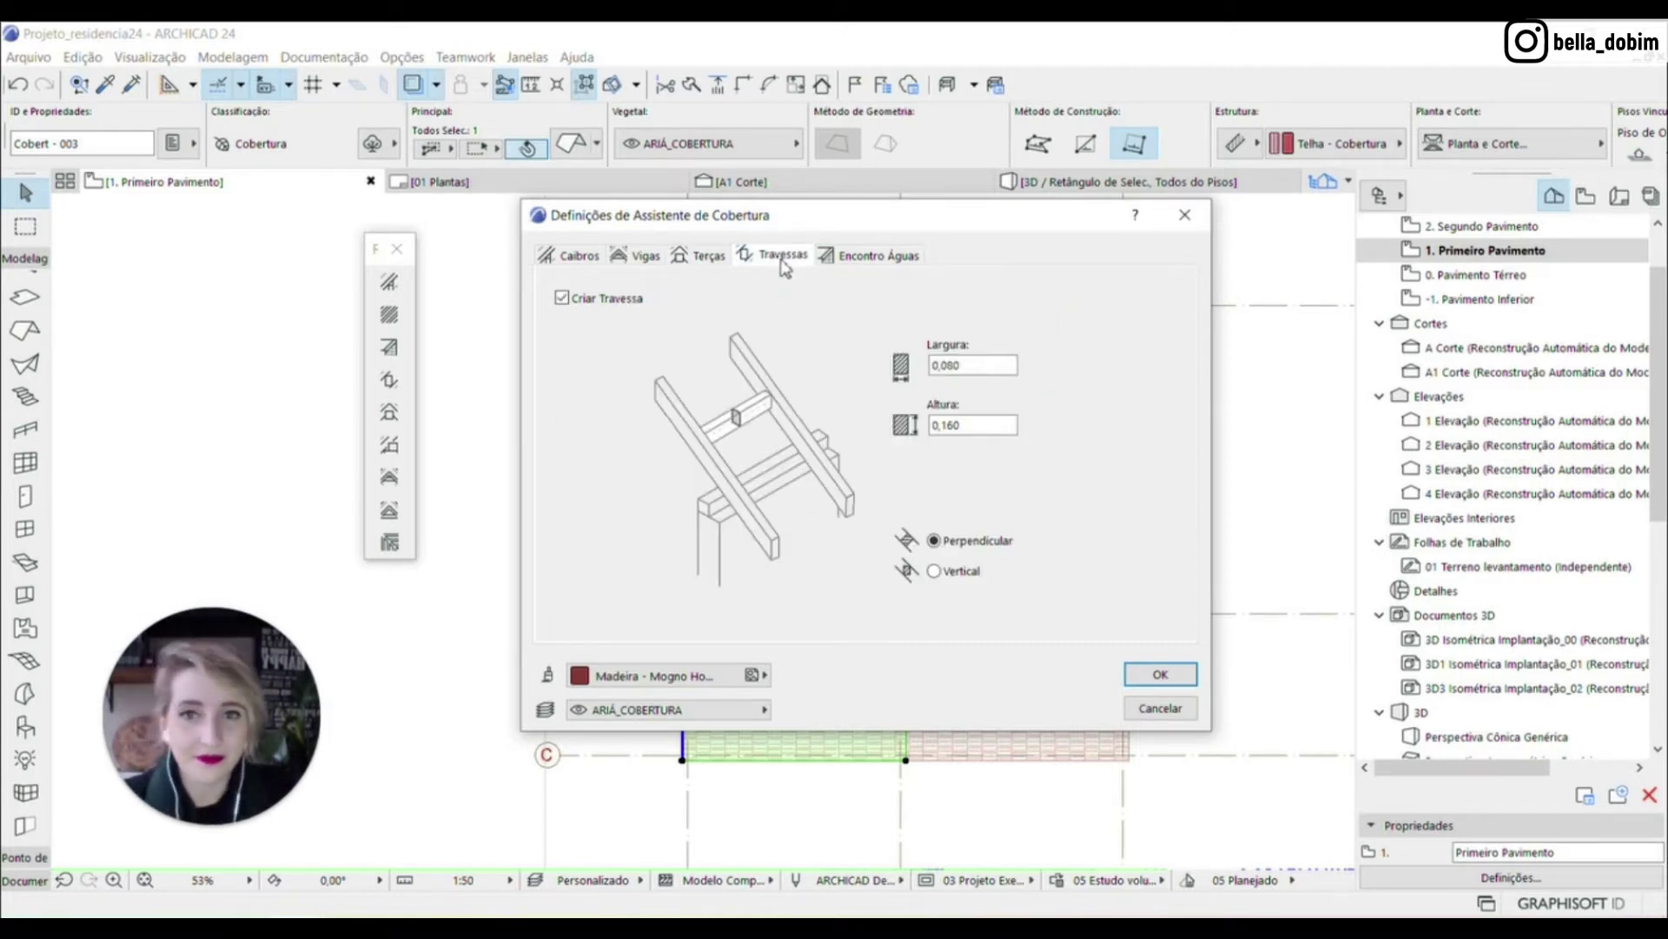
double_click(983, 426)
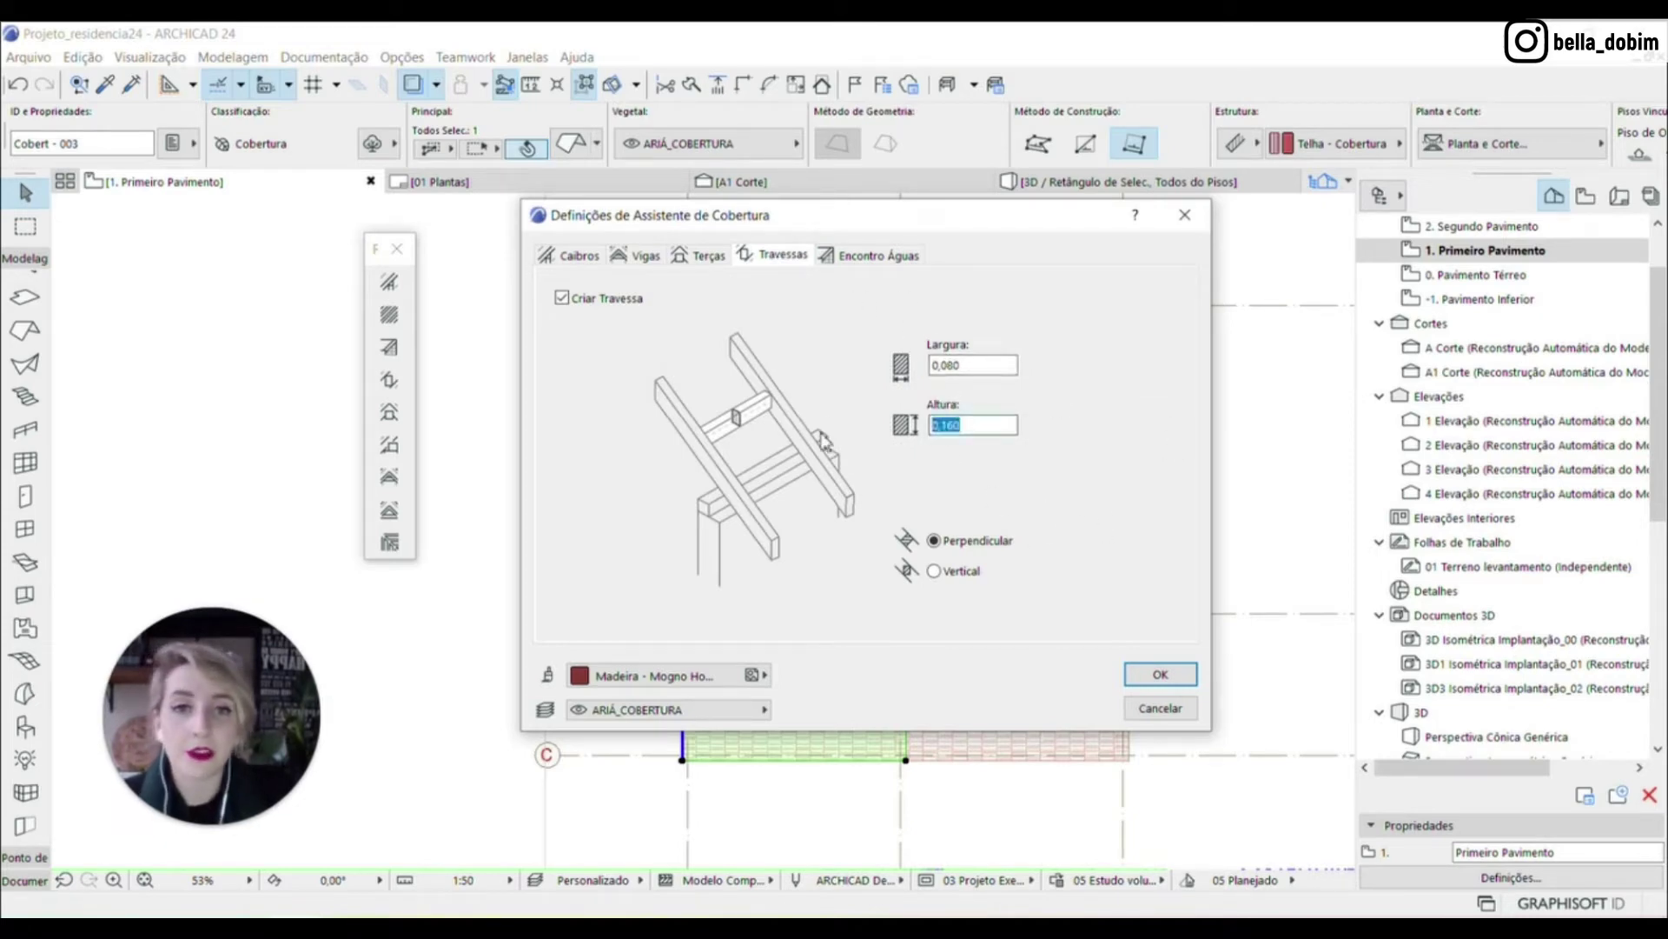
text(0,)
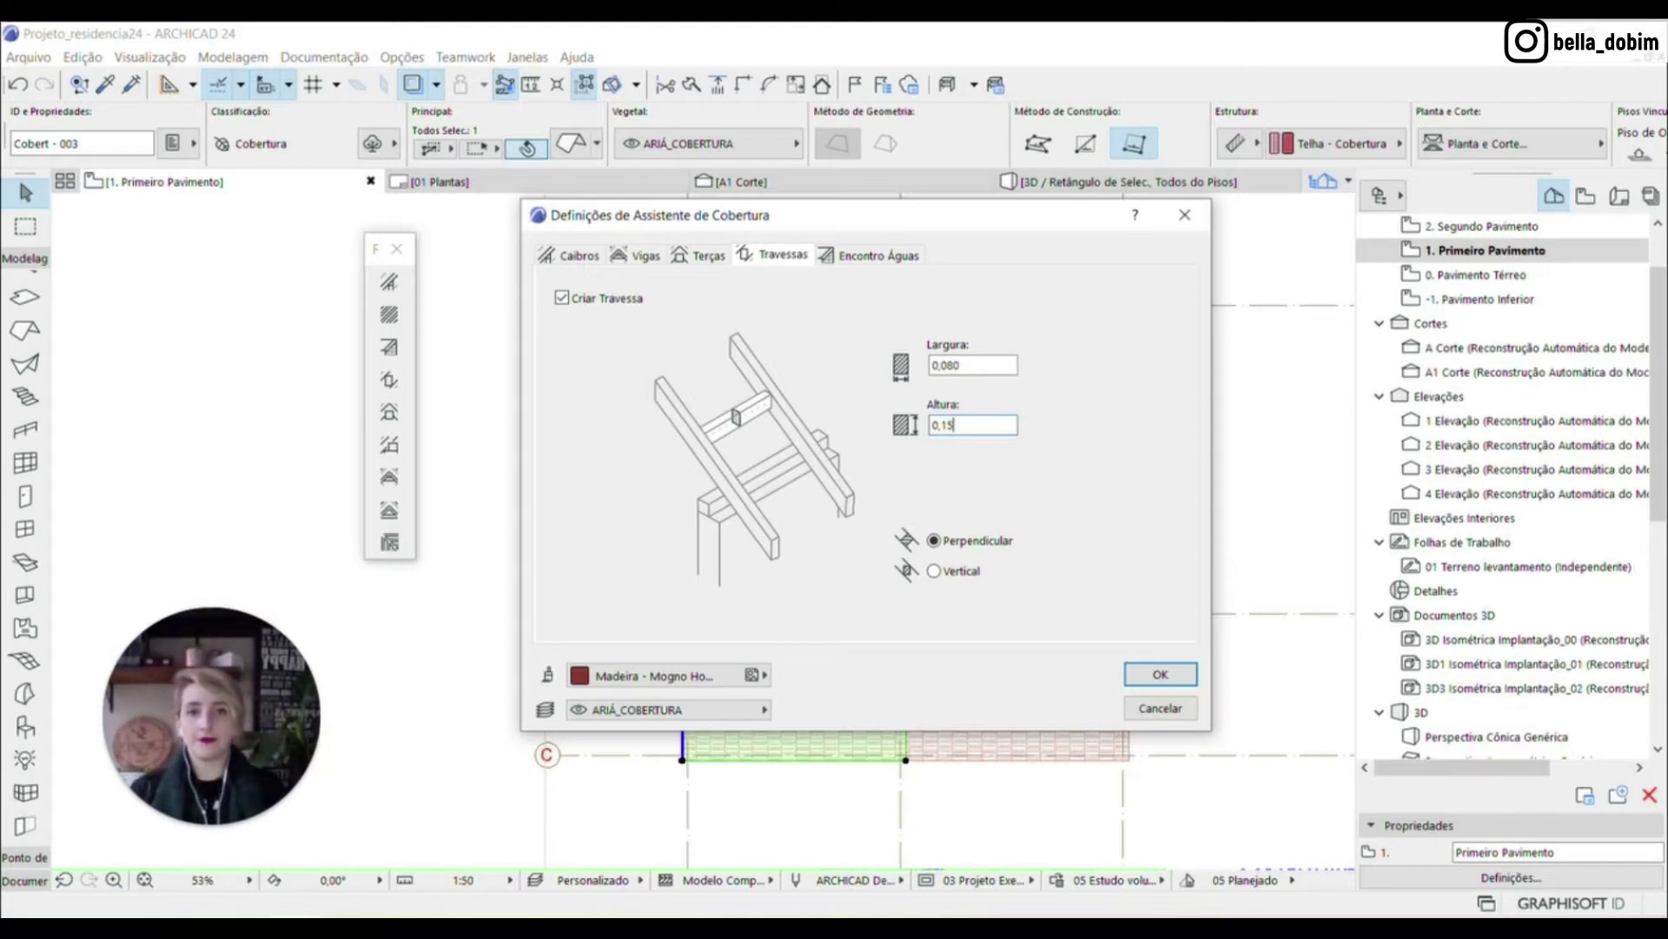
double_click(995, 365)
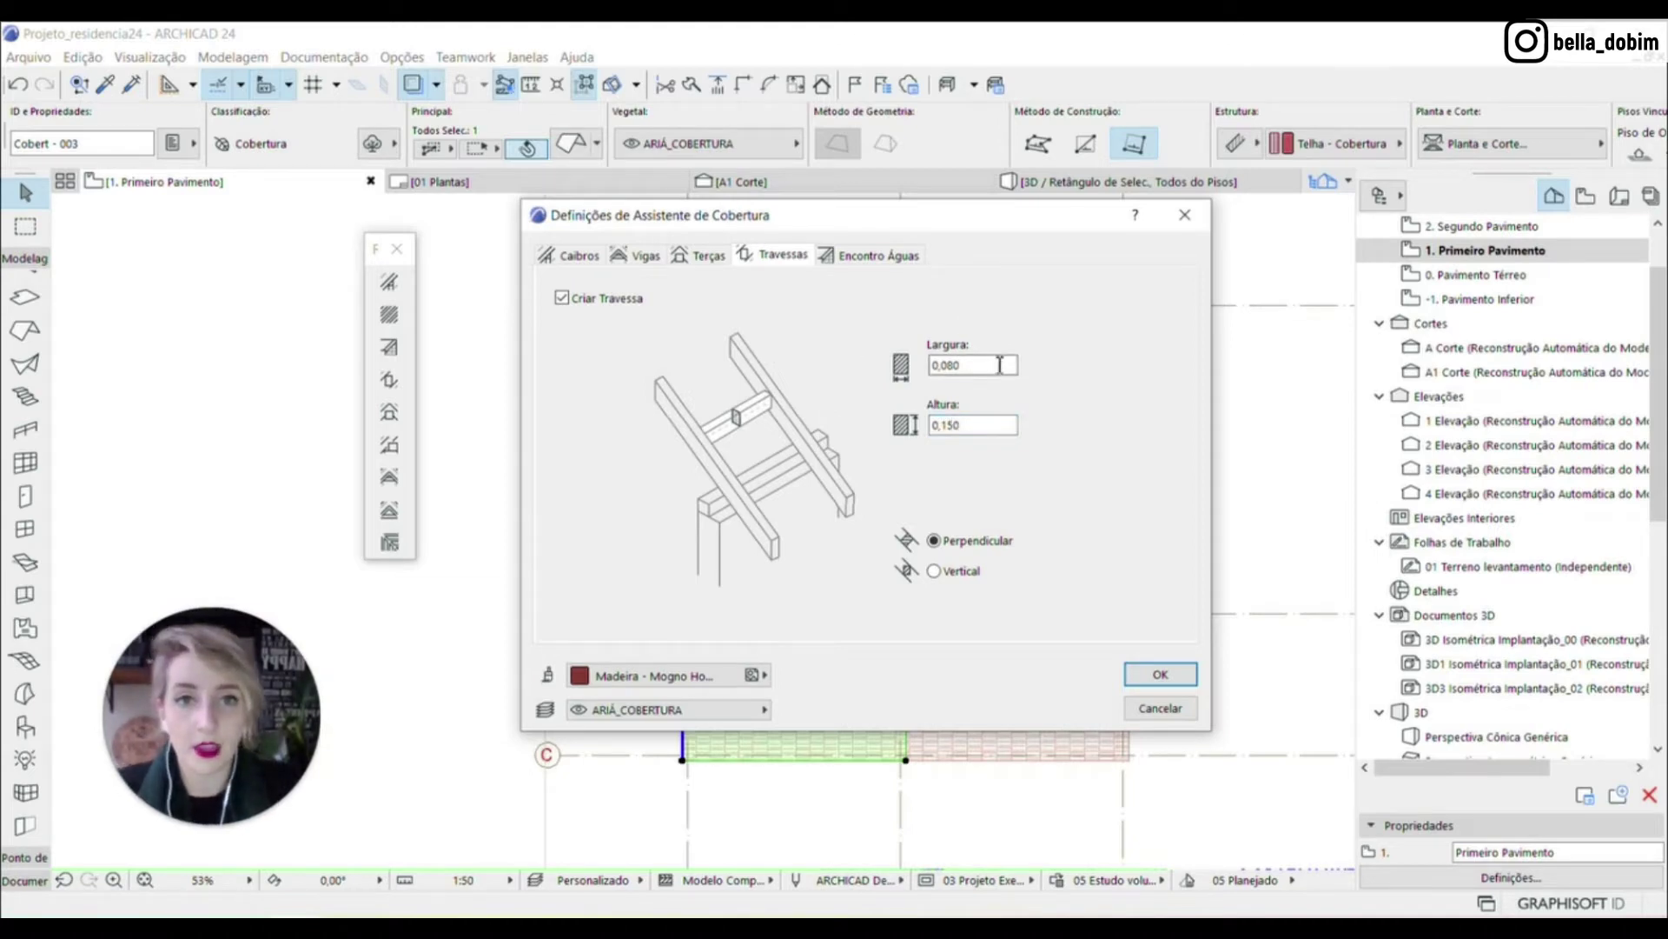
click(575, 256)
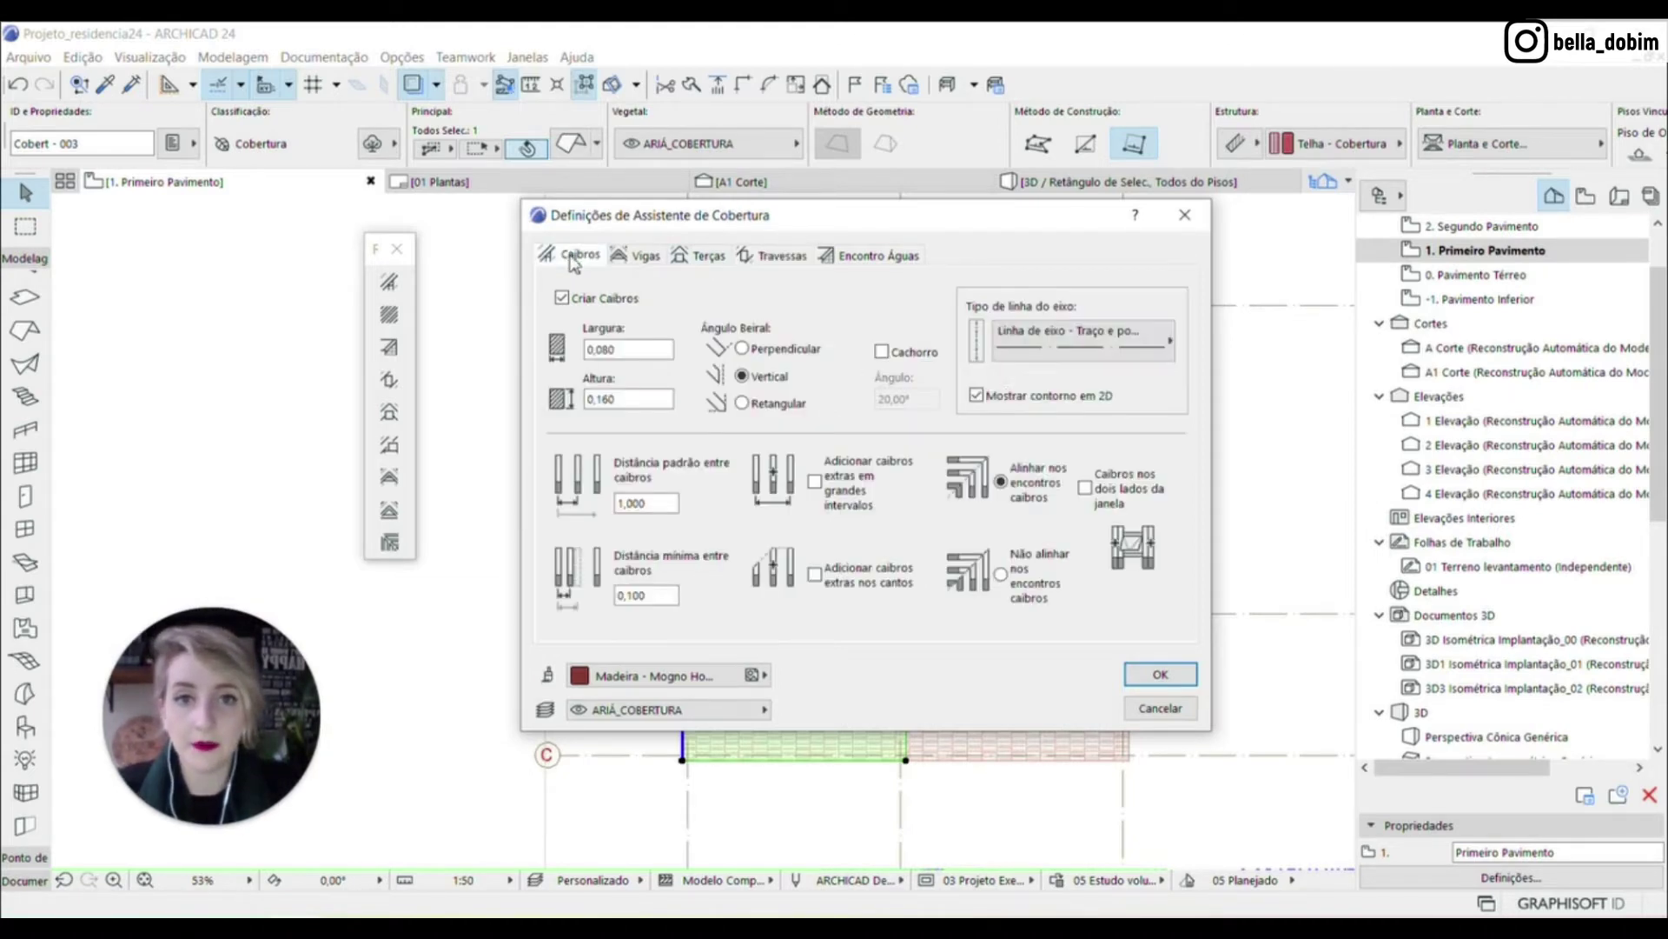
double_click(634, 399)
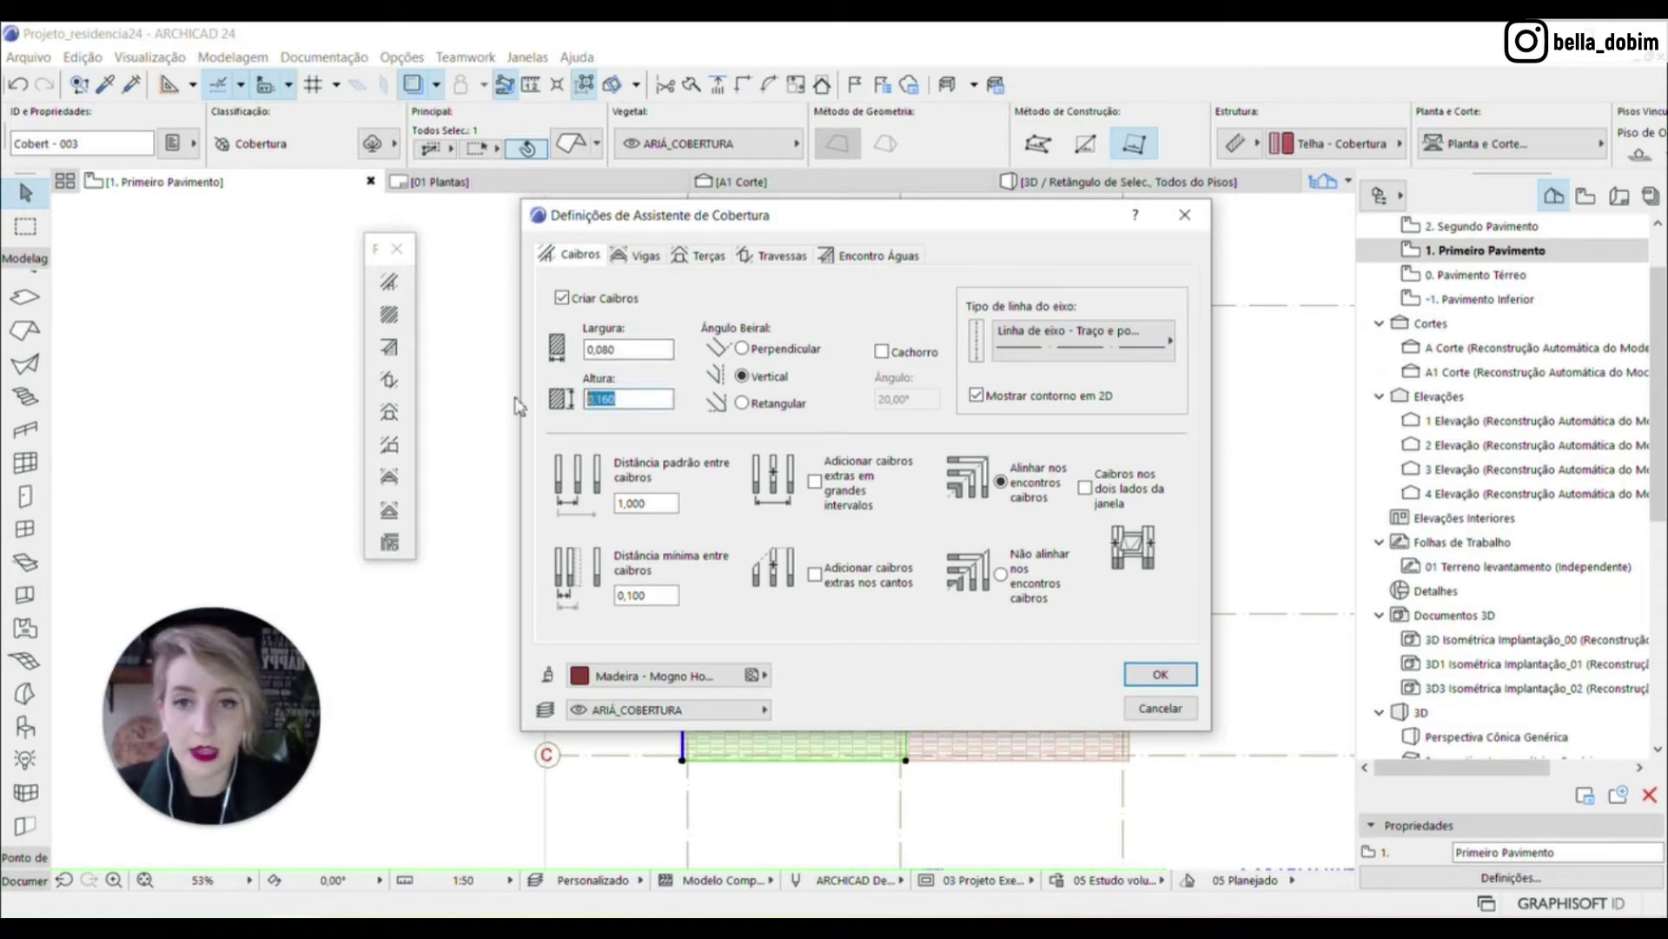
text(0,)
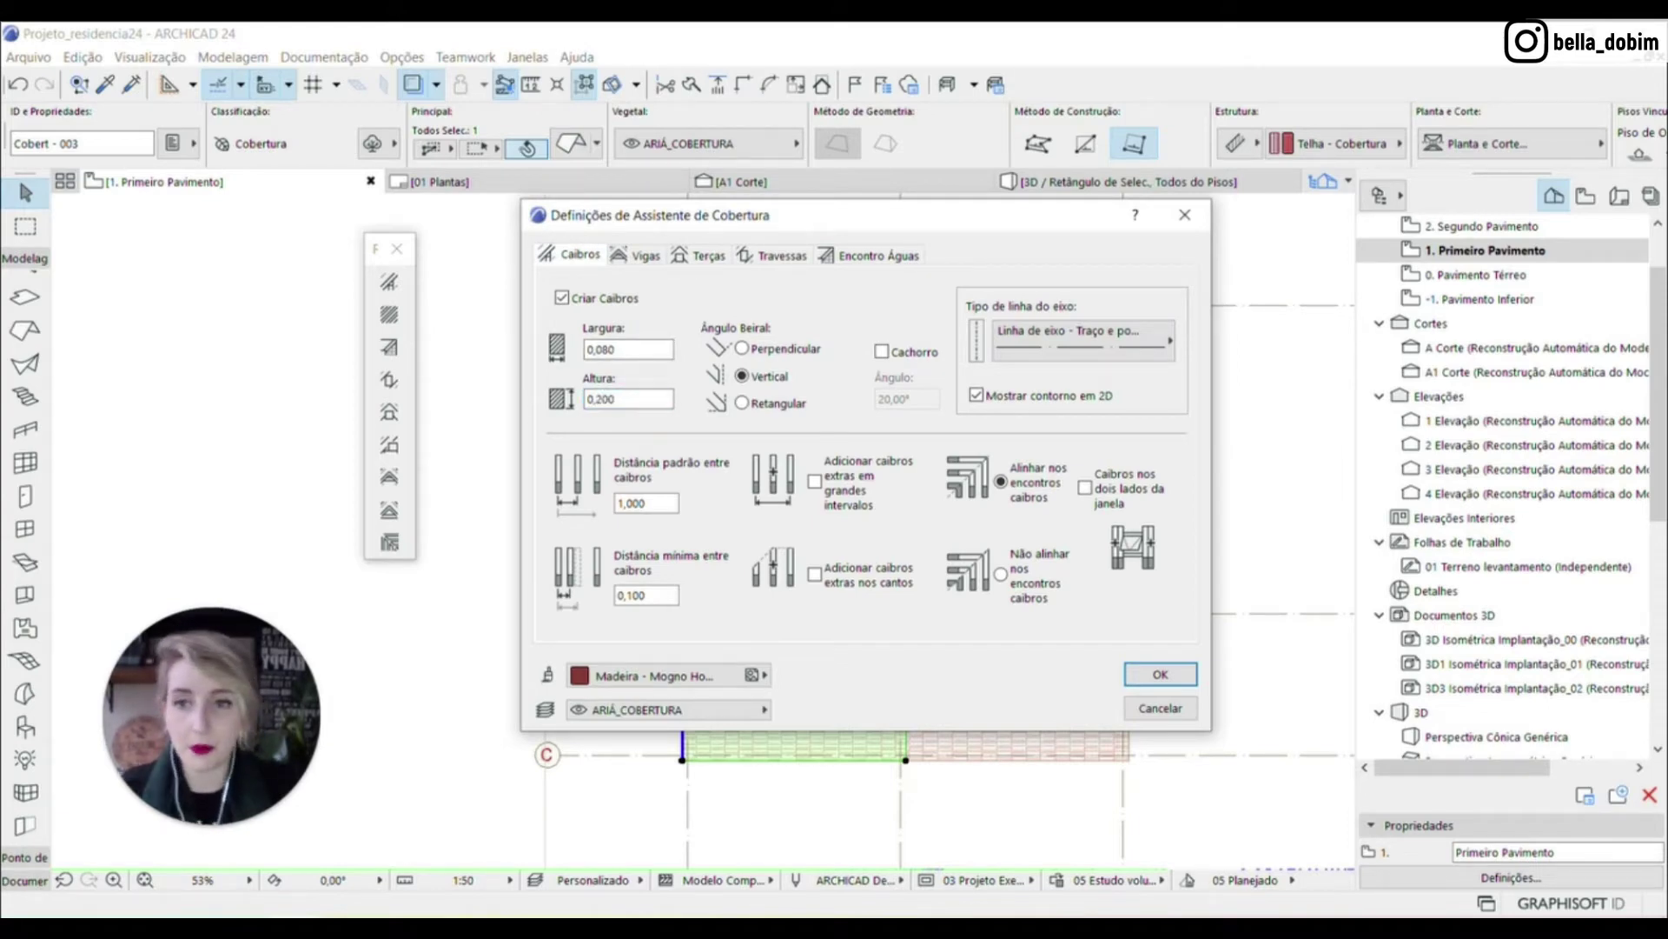
Review the remaining beam, crosspiece and hip/valley settings, recheck the rafters, and generate the framing for the selected roof
click(640, 254)
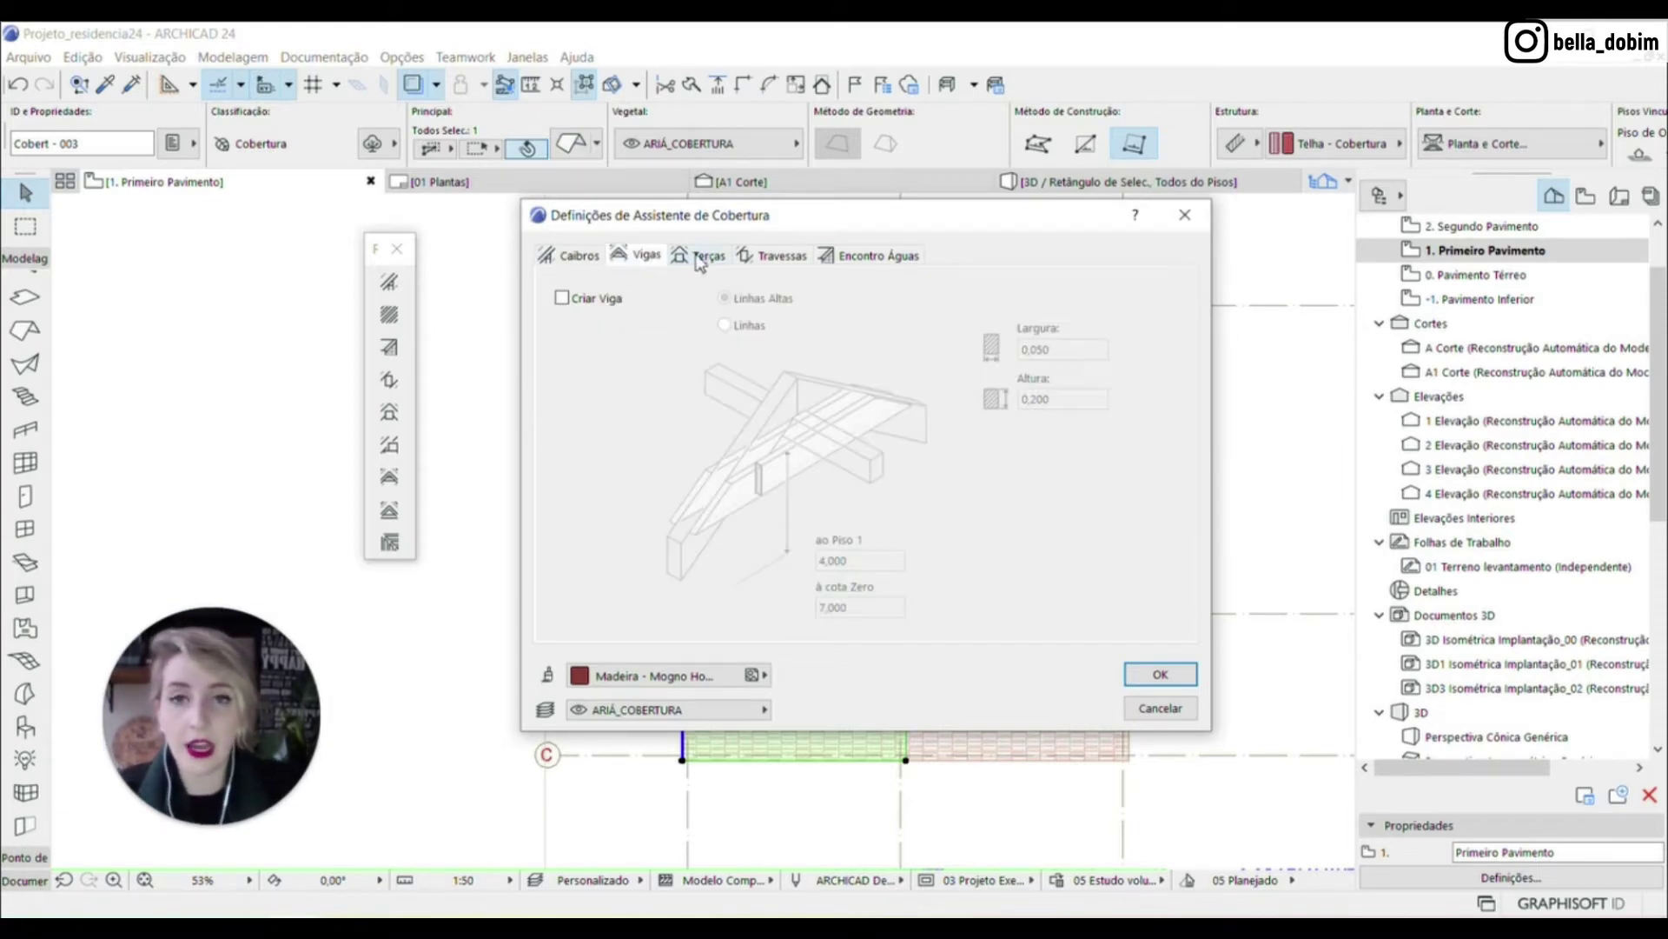
click(764, 259)
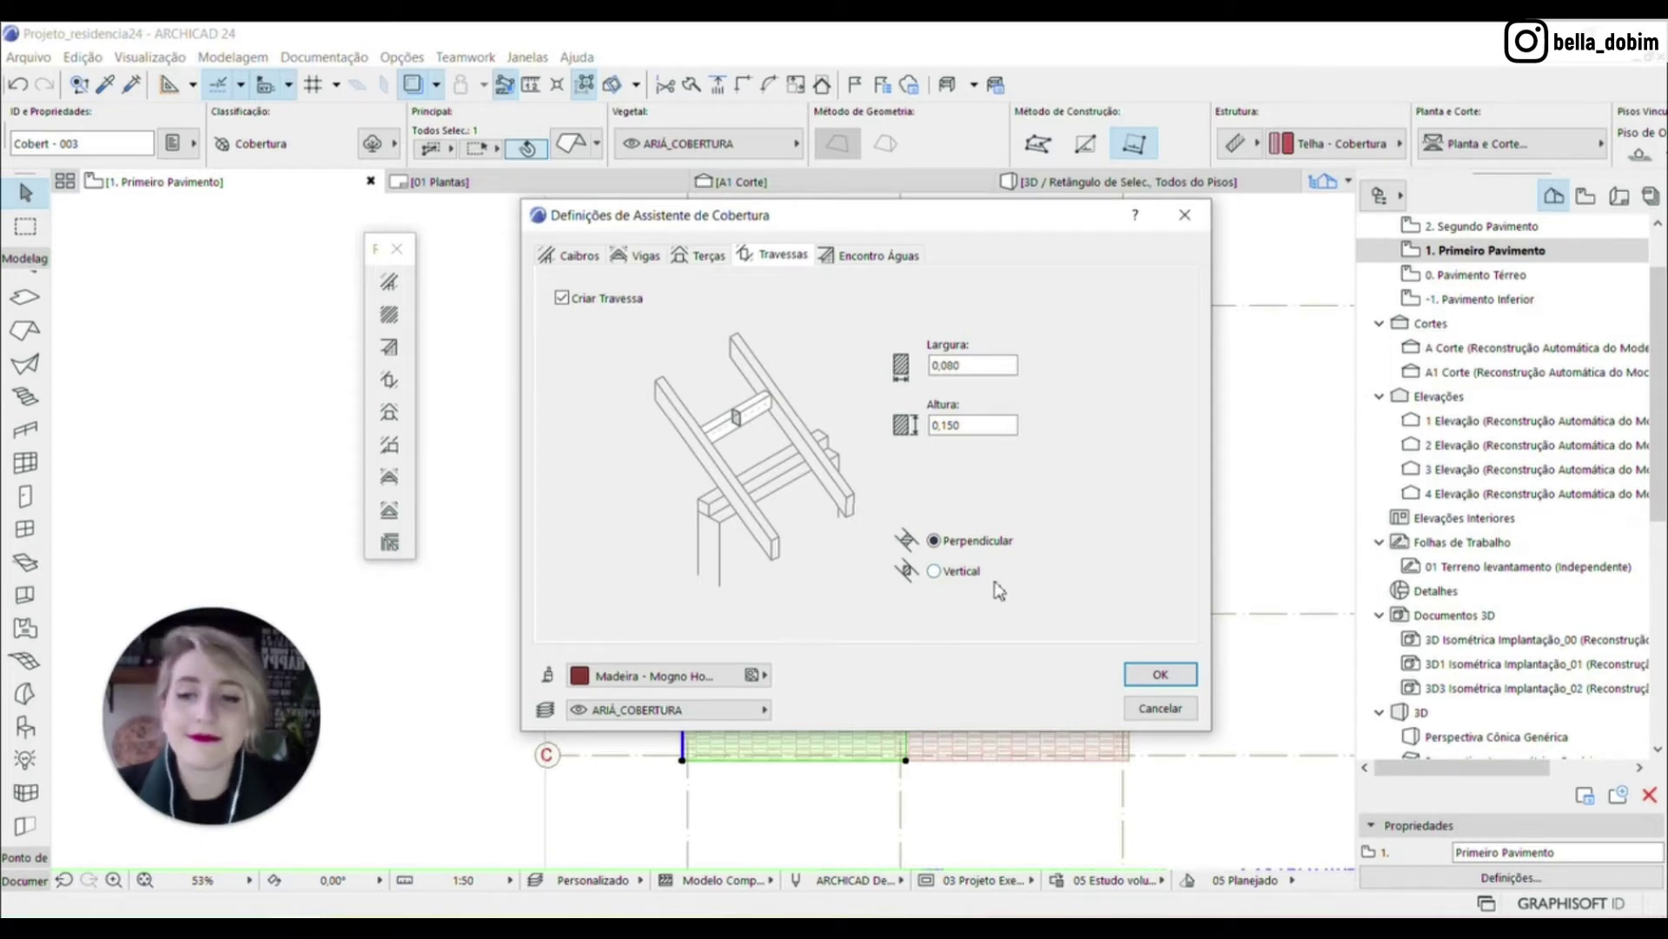
click(868, 257)
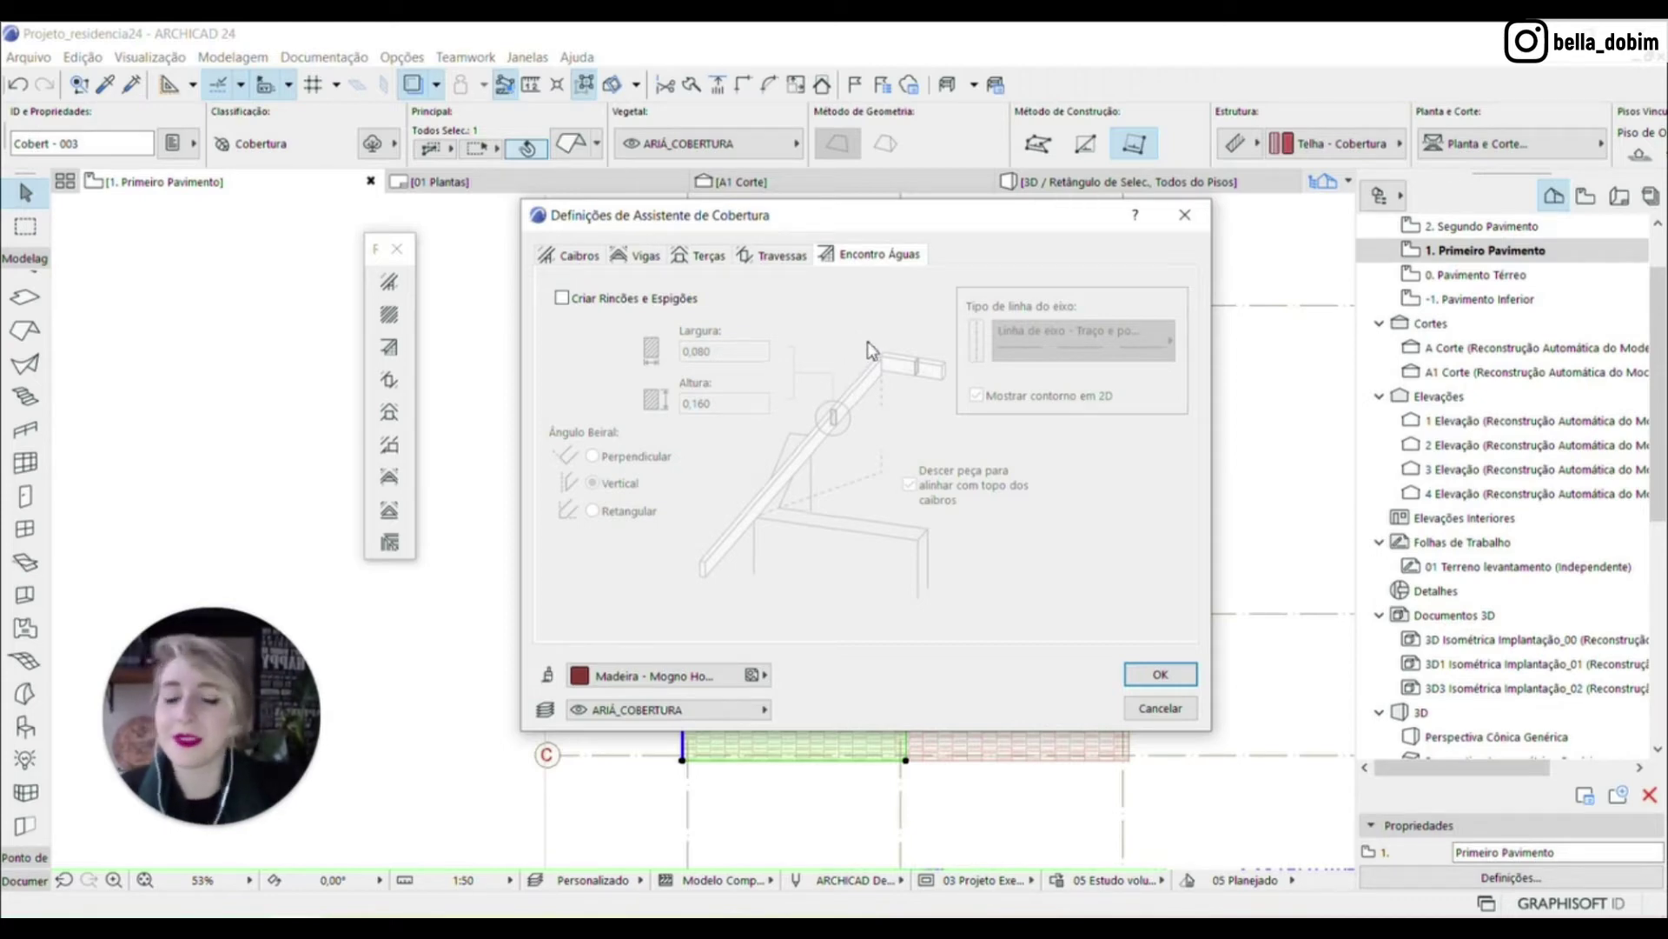
click(560, 258)
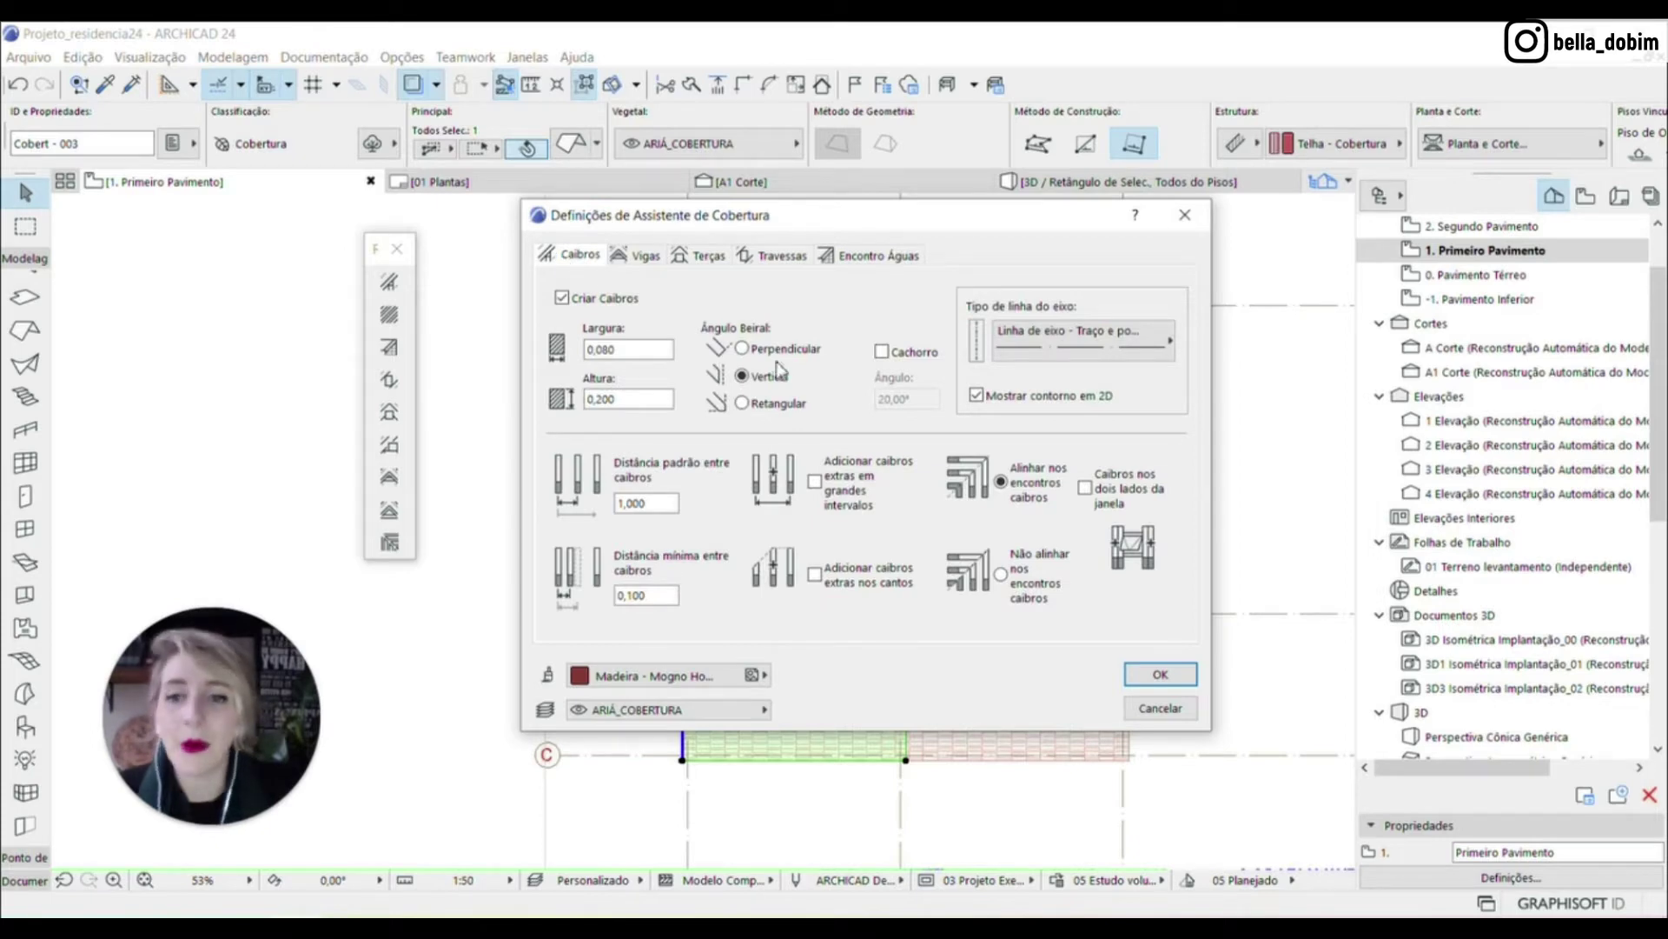
click(1164, 681)
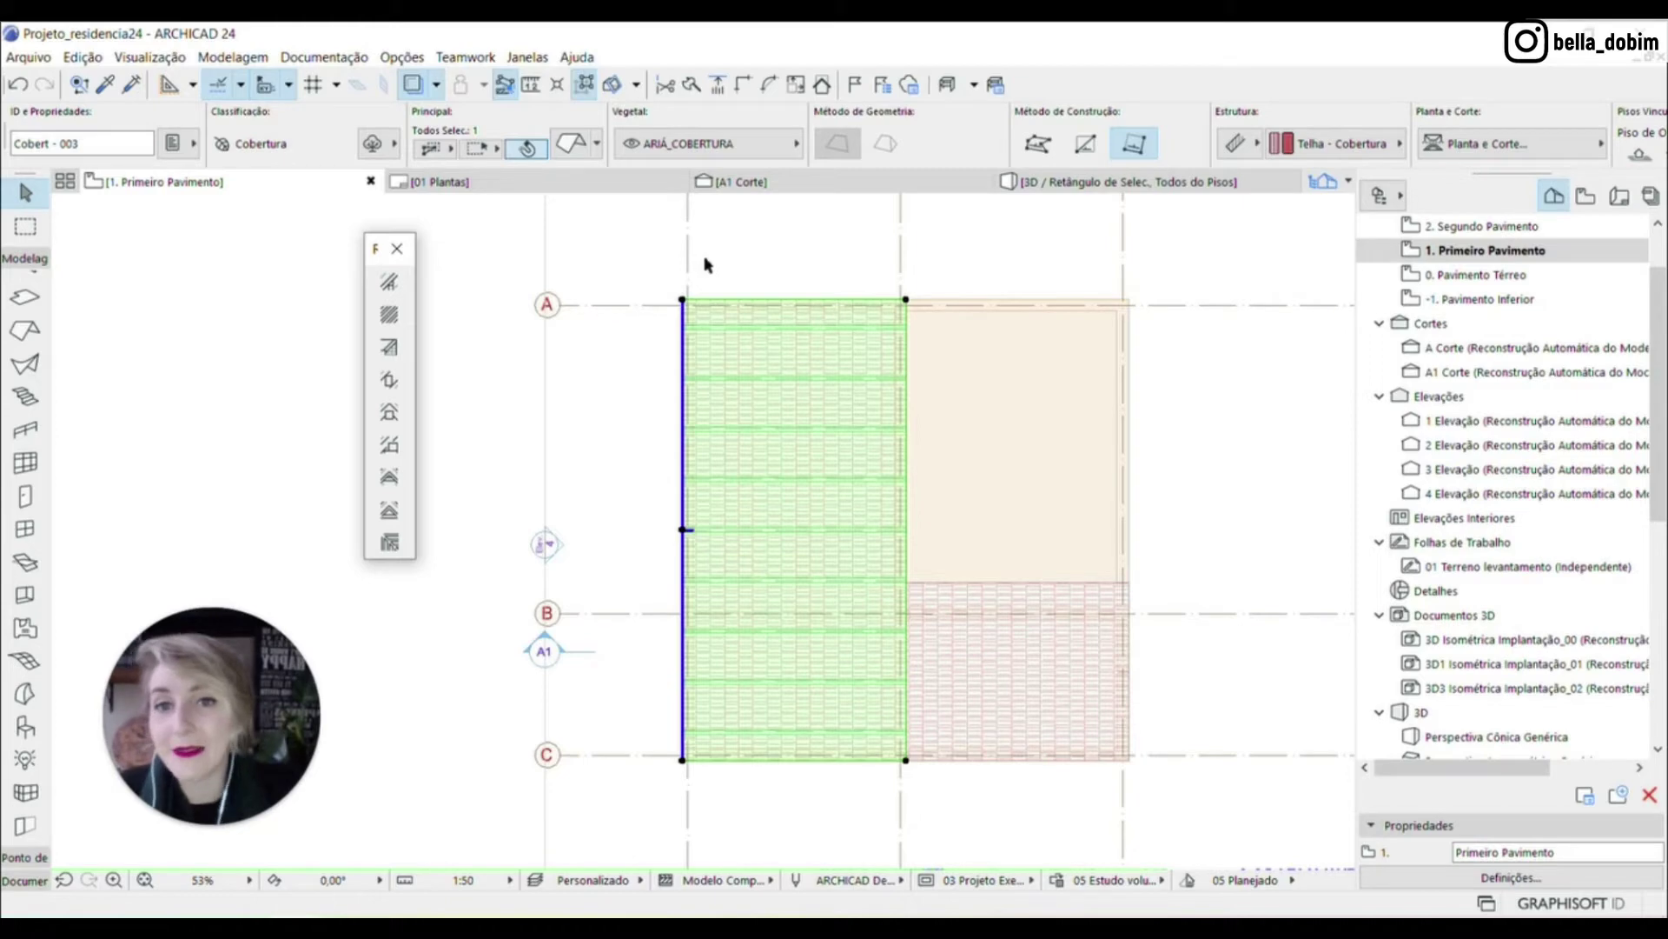
Deselect everything, enclose the larger tiled roof in a single-storey marquee, and show that area in 3D from below
click(747, 249)
click(25, 228)
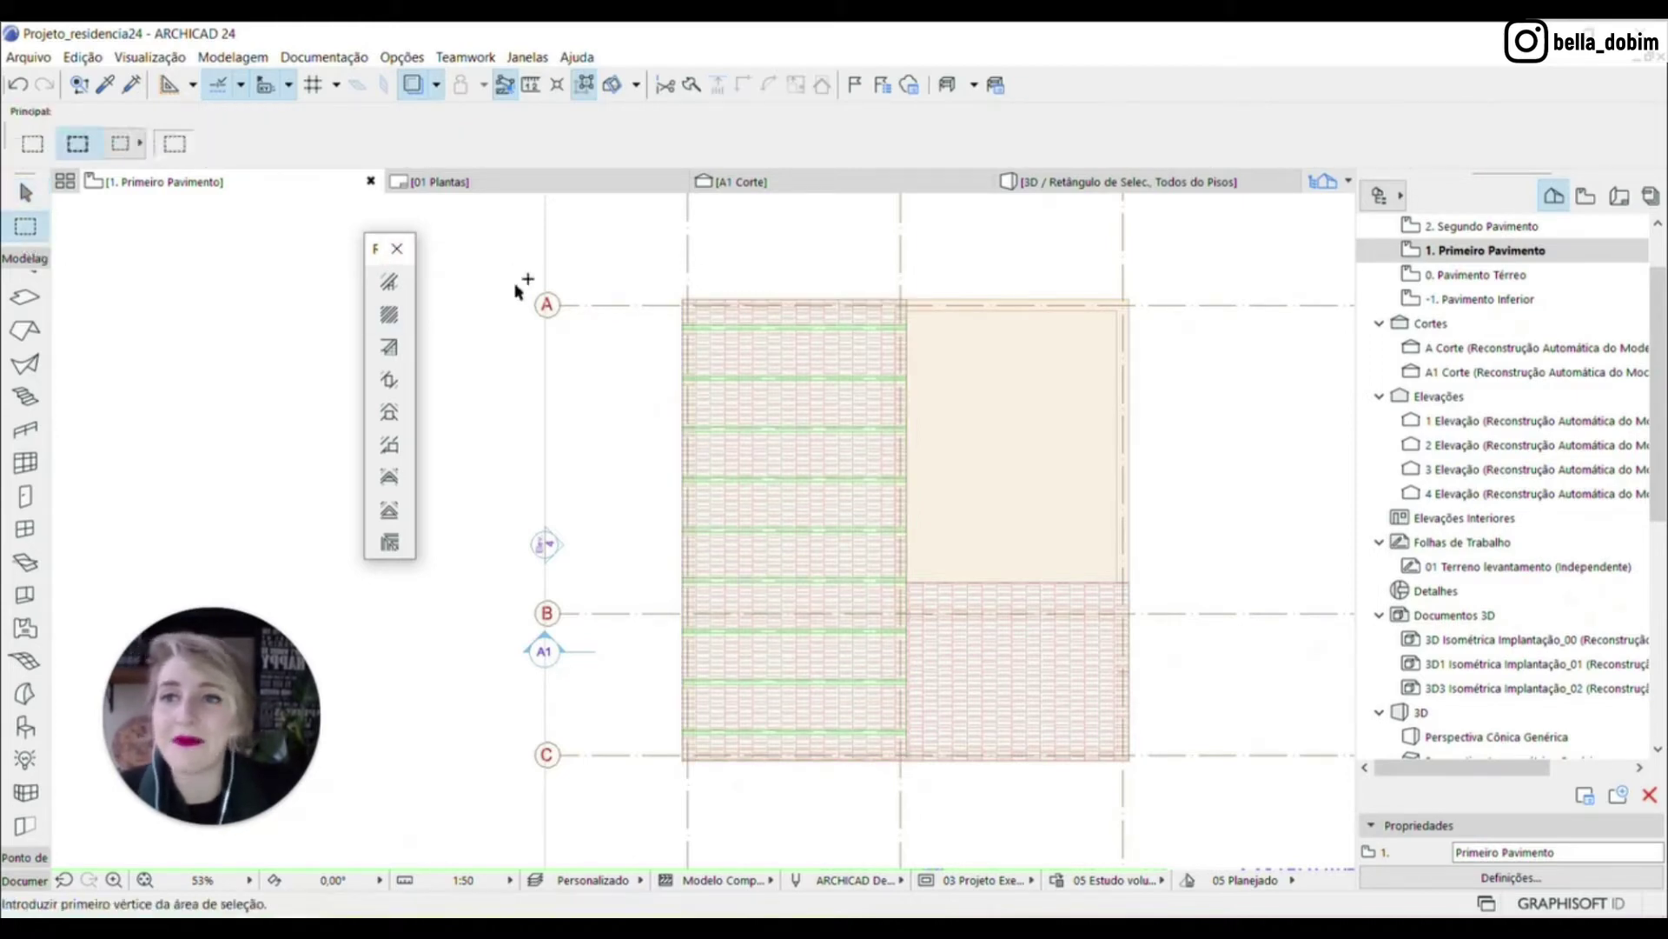
click(32, 144)
click(624, 258)
click(969, 815)
key(F5)
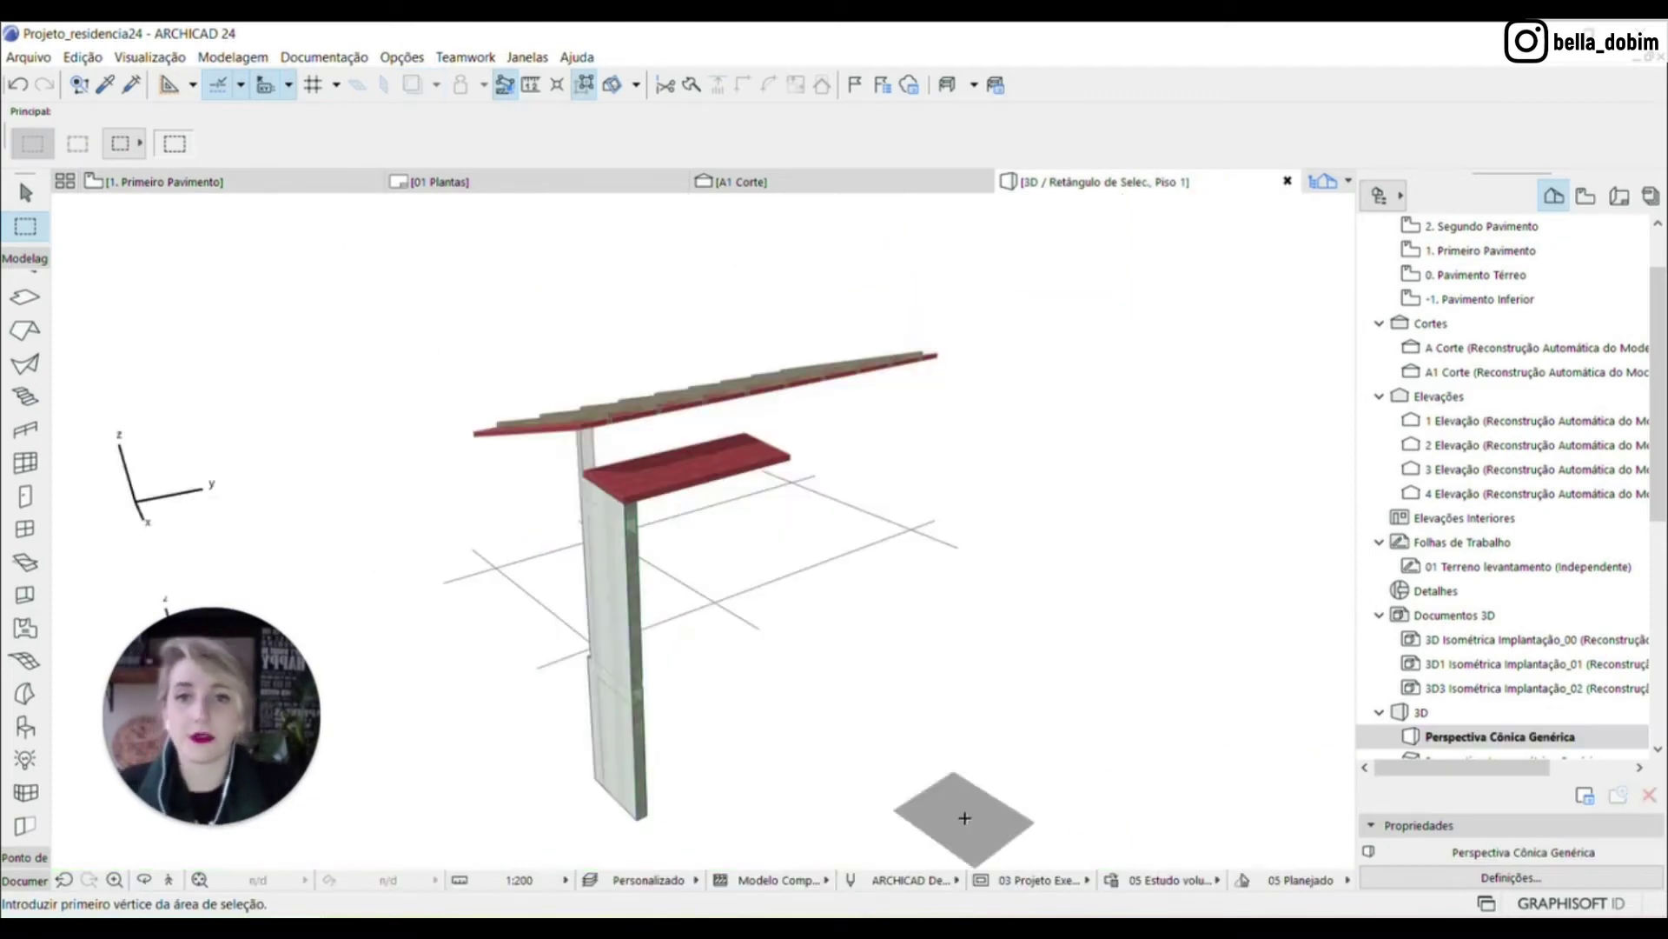
shift+middle_drag(745, 430, 609, 385)
scroll(608, 384, up, 5)
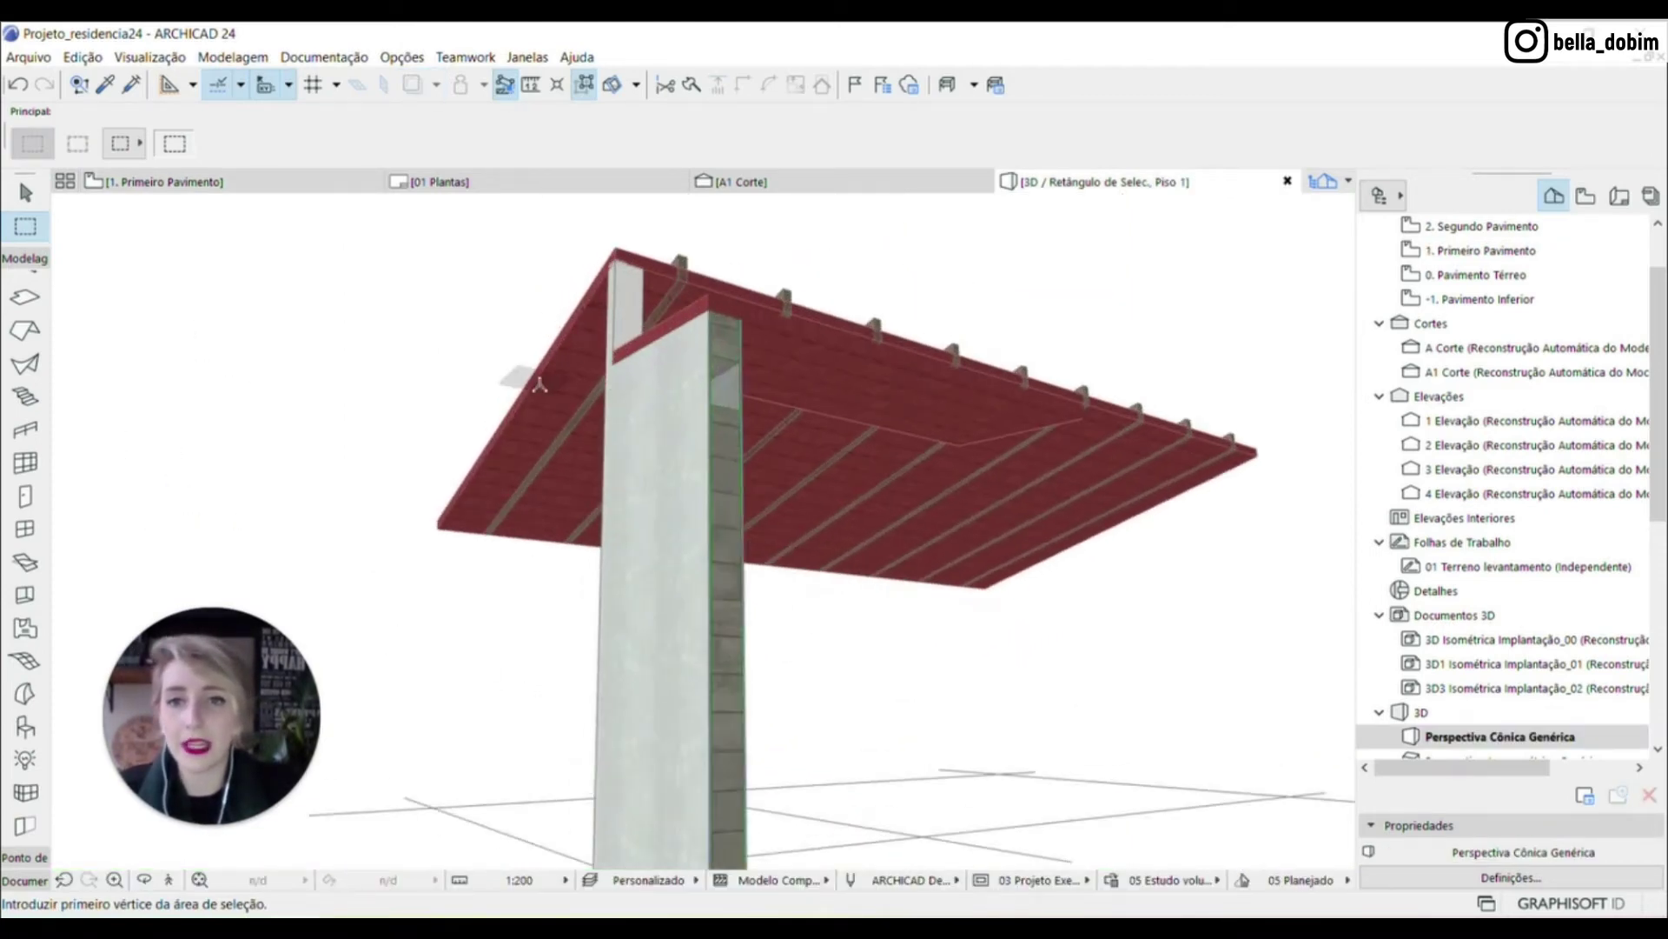
click(25, 193)
click(592, 335)
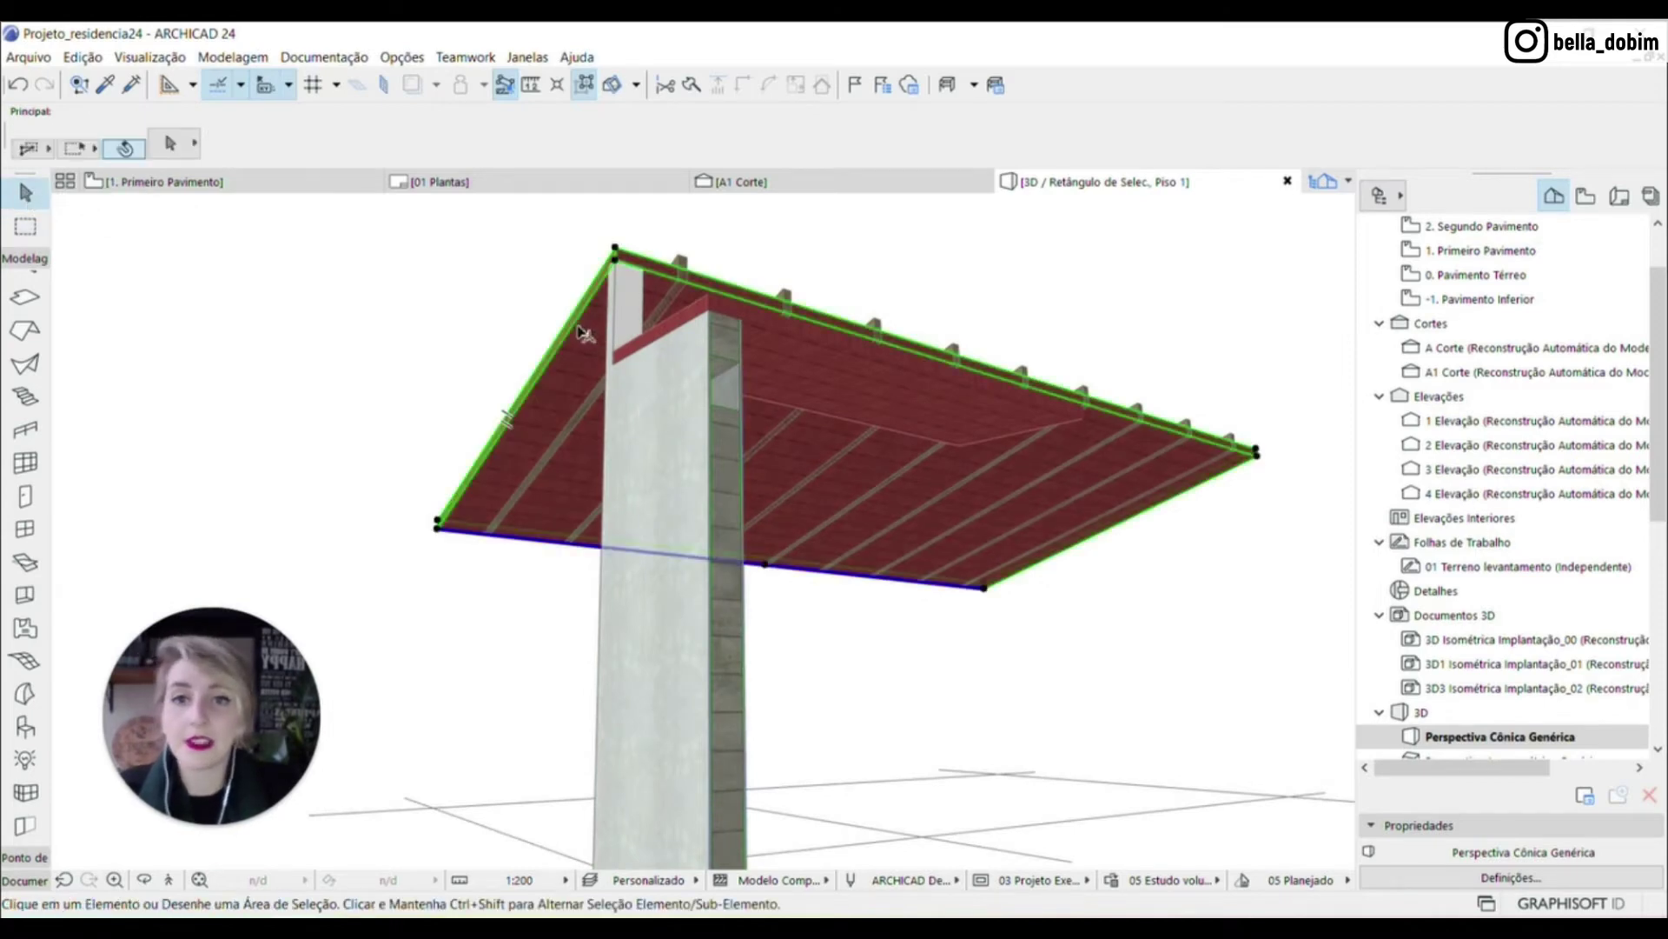
scroll(656, 226, up, 5)
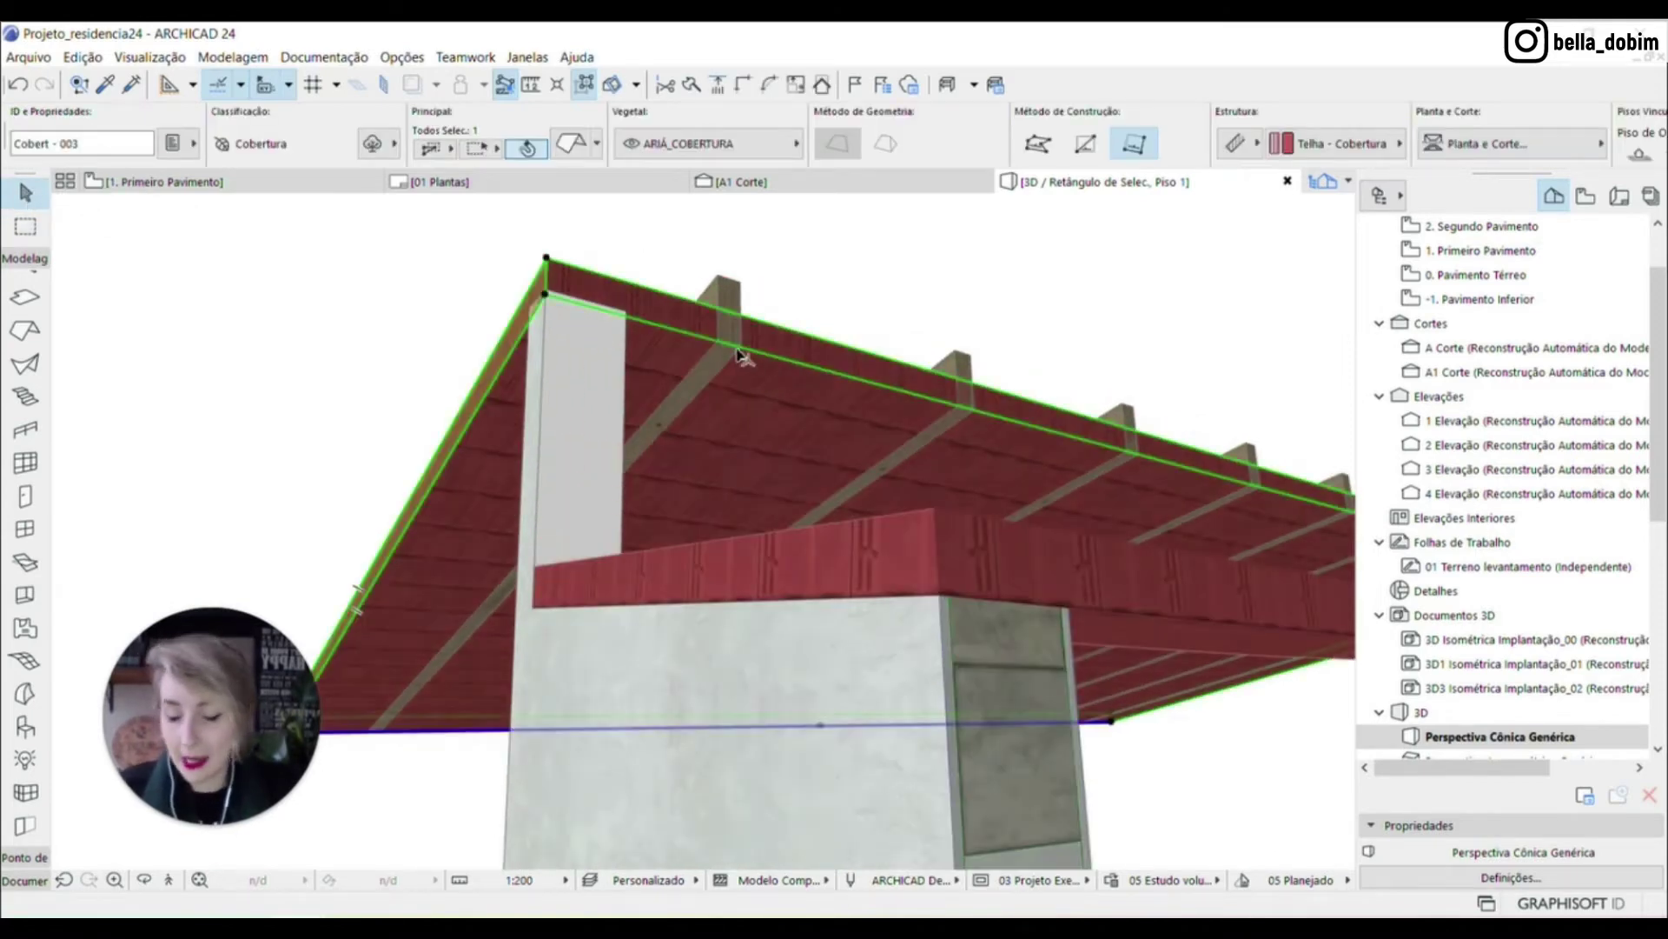
key(ctrl+d)
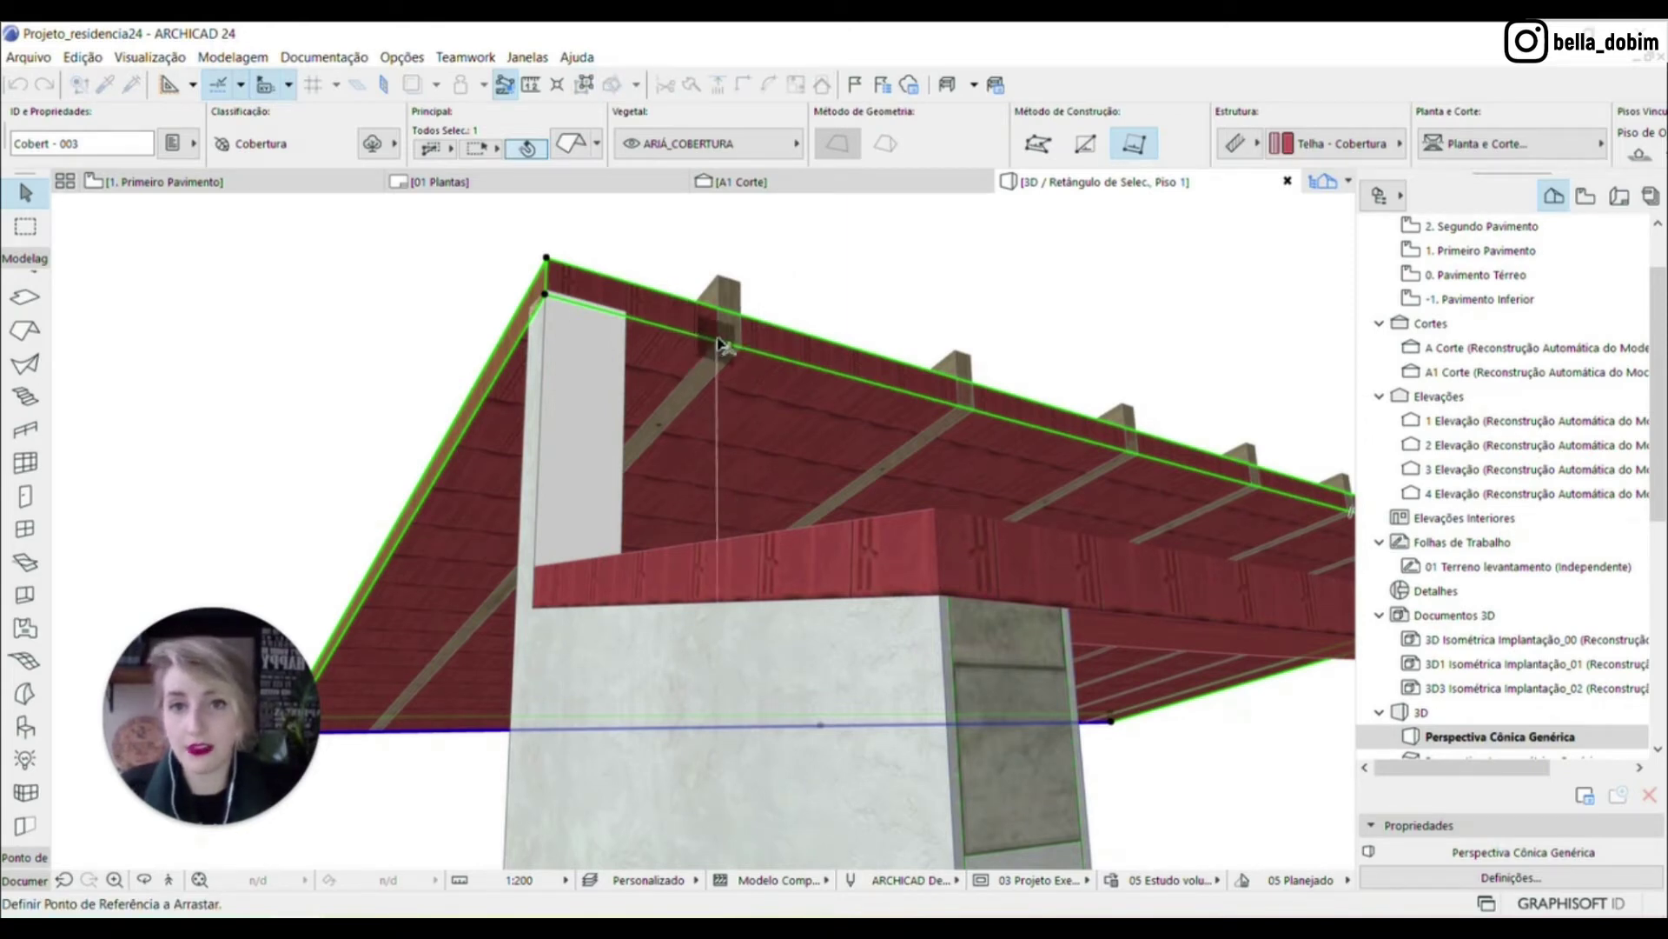
click(719, 342)
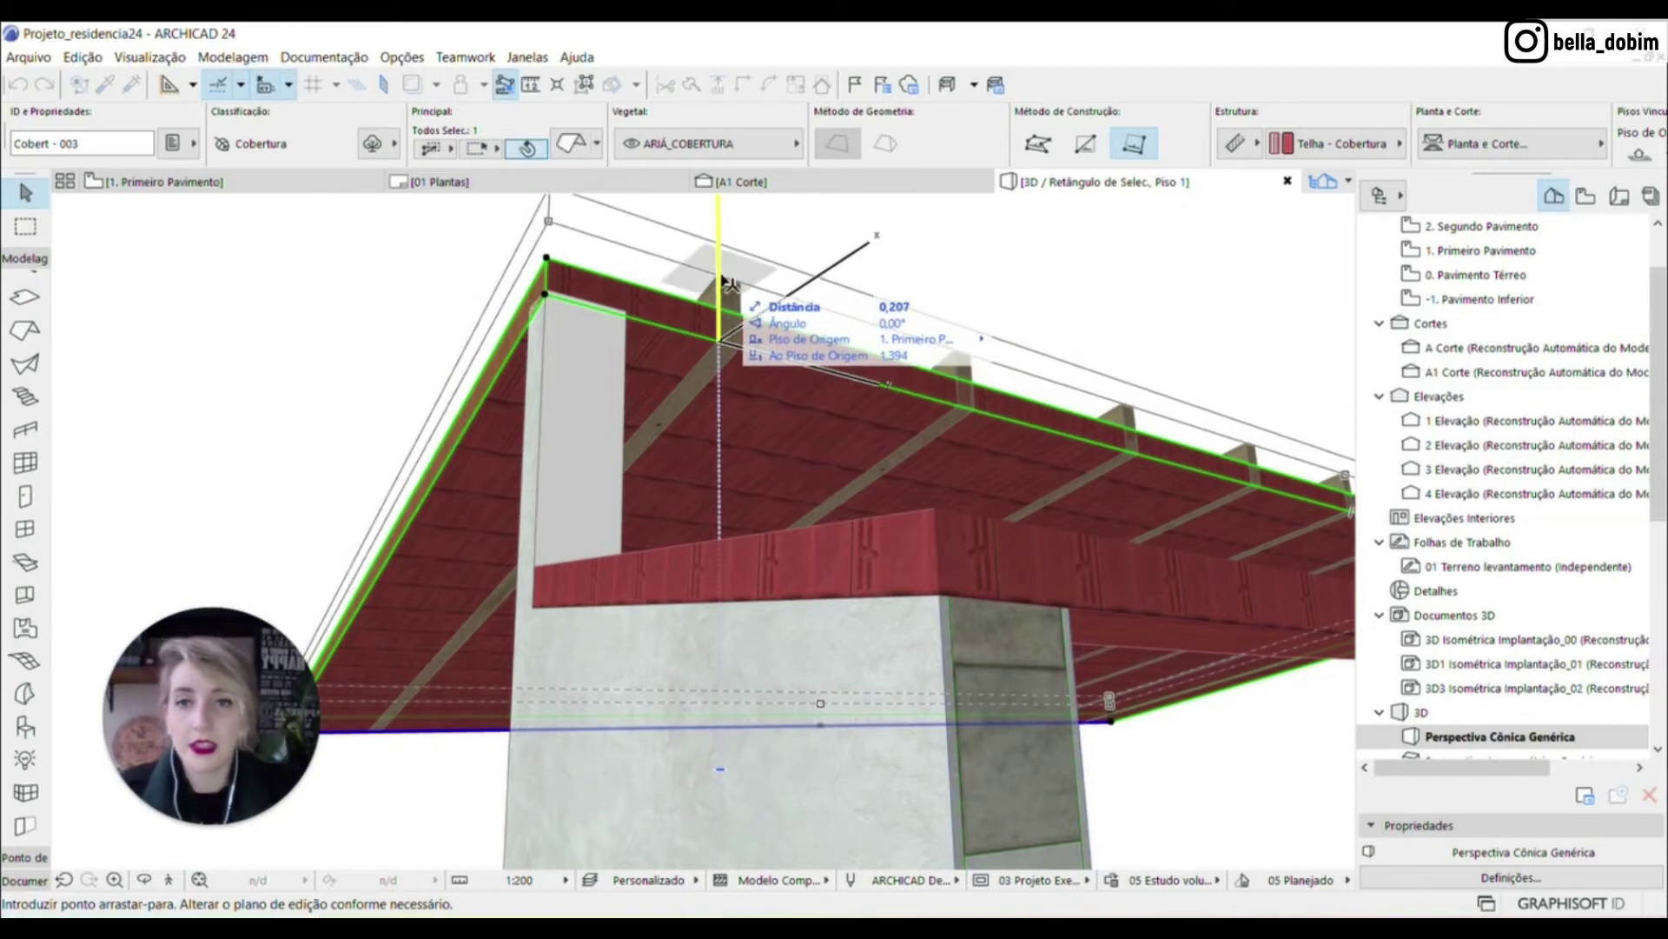
key(Escape)
key(Escape)
In section A1, move the larger tiled roof straight up until its underside rests on the top edge of the rafters, and deselect it
click(798, 184)
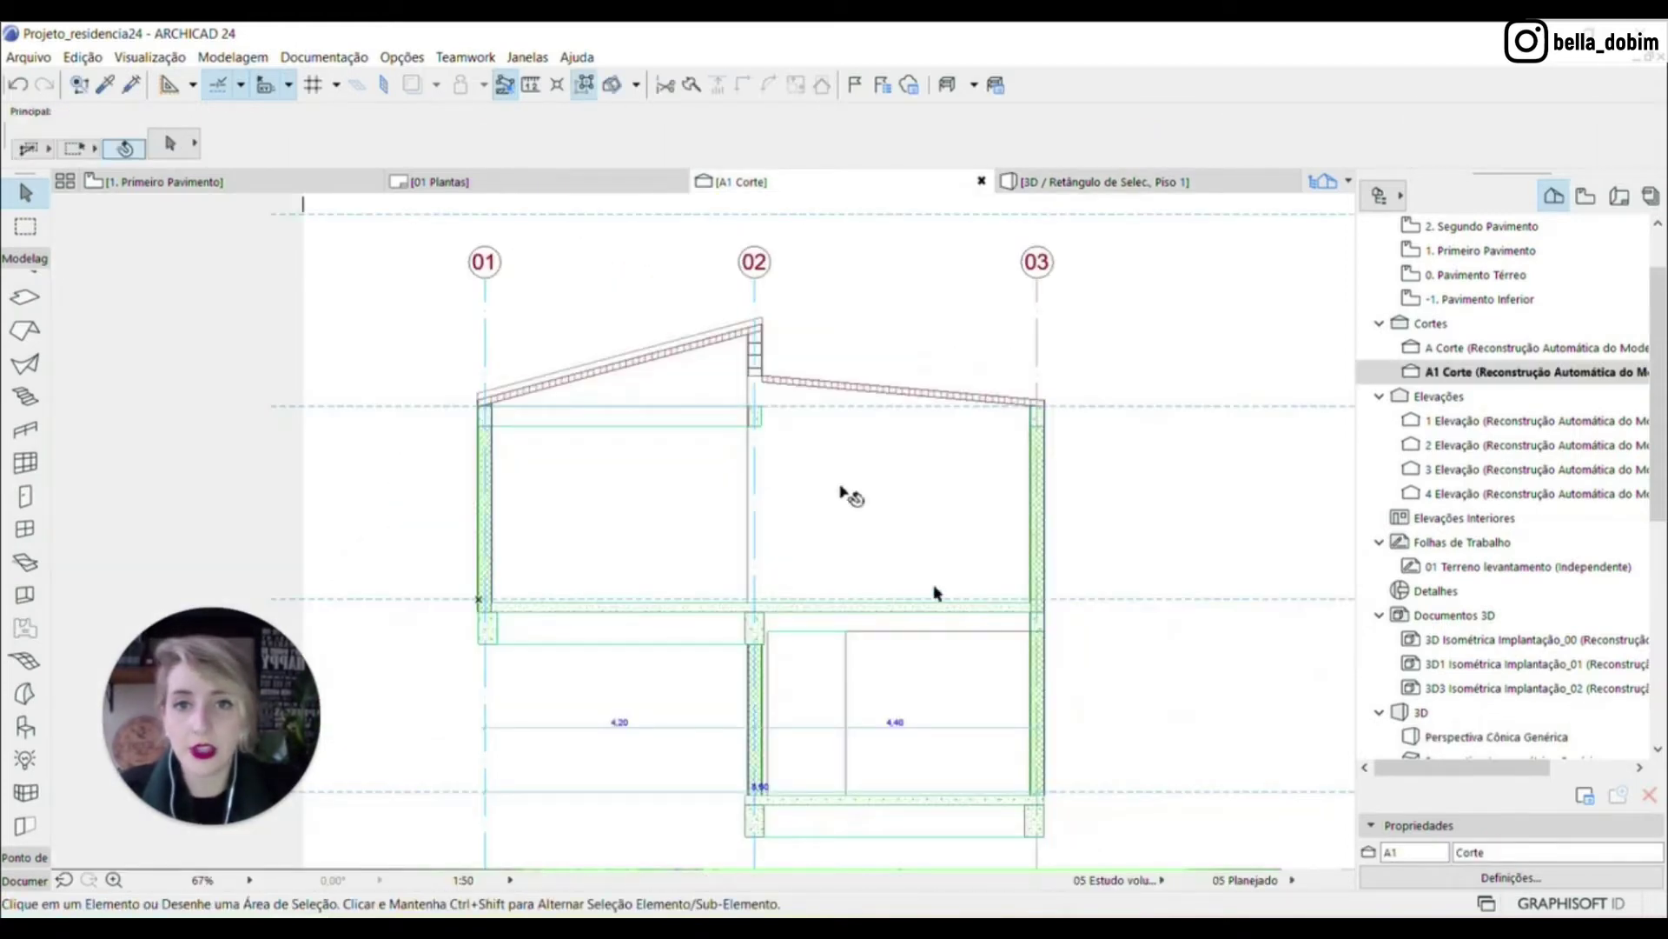
scroll(765, 337, up, 5)
click(774, 439)
key(ctrl+d)
click(792, 454)
click(792, 372)
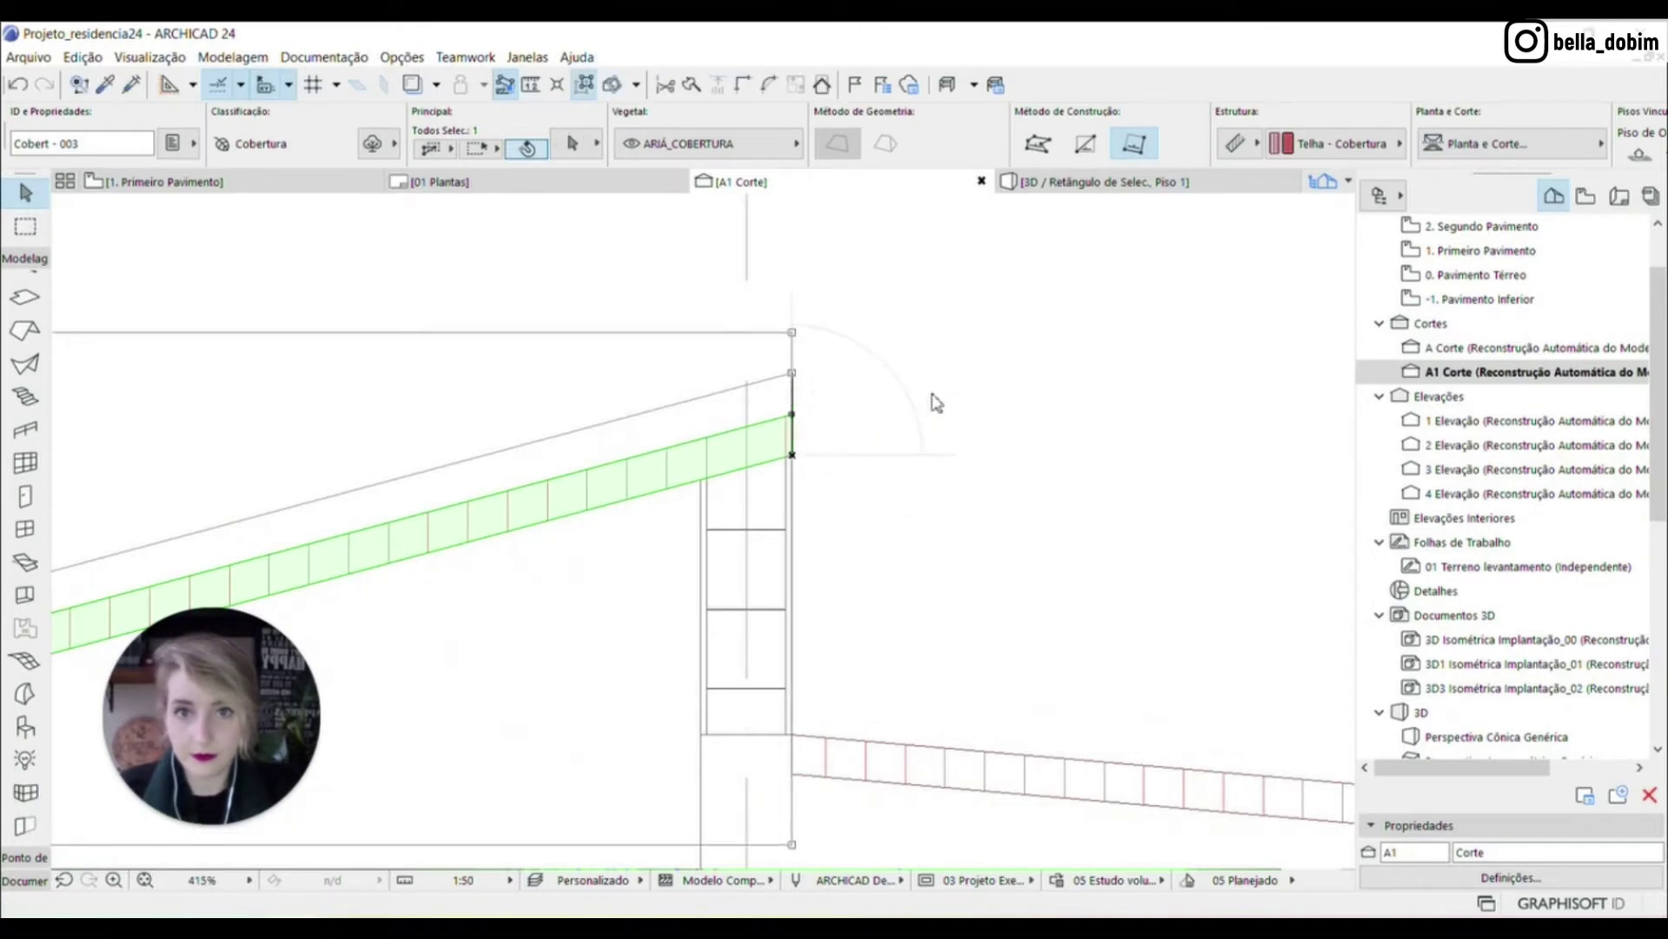
click(972, 408)
scroll(964, 410, down, 5)
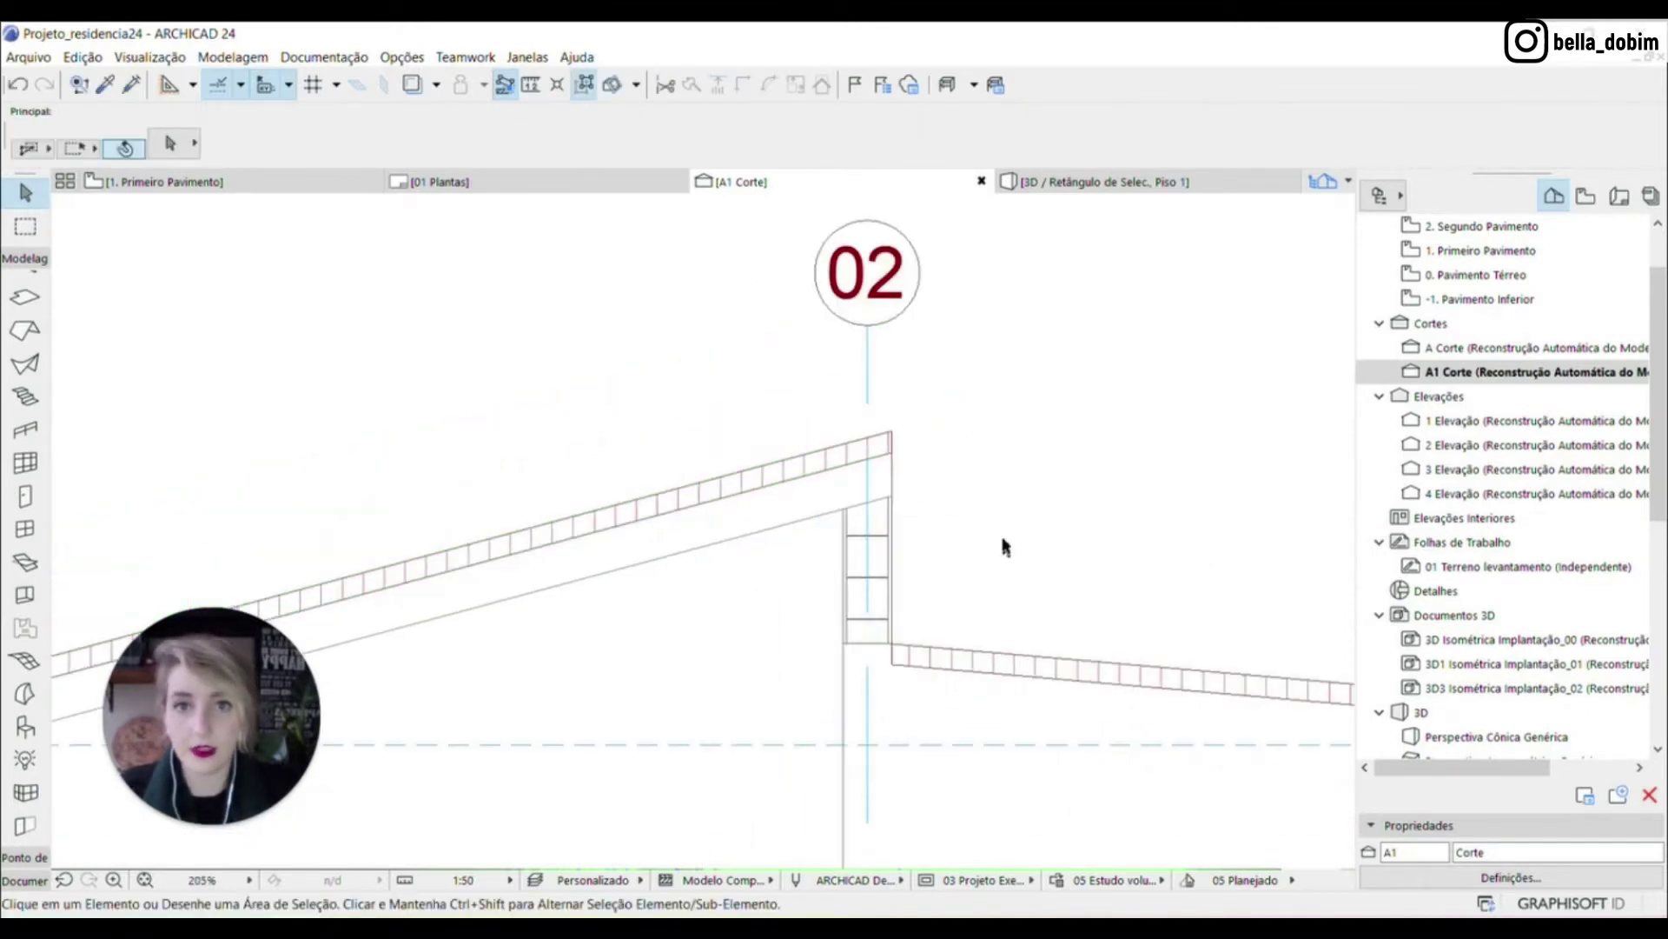
Examine the rafters beneath the raised roof in the 3D view from several angles
click(1070, 184)
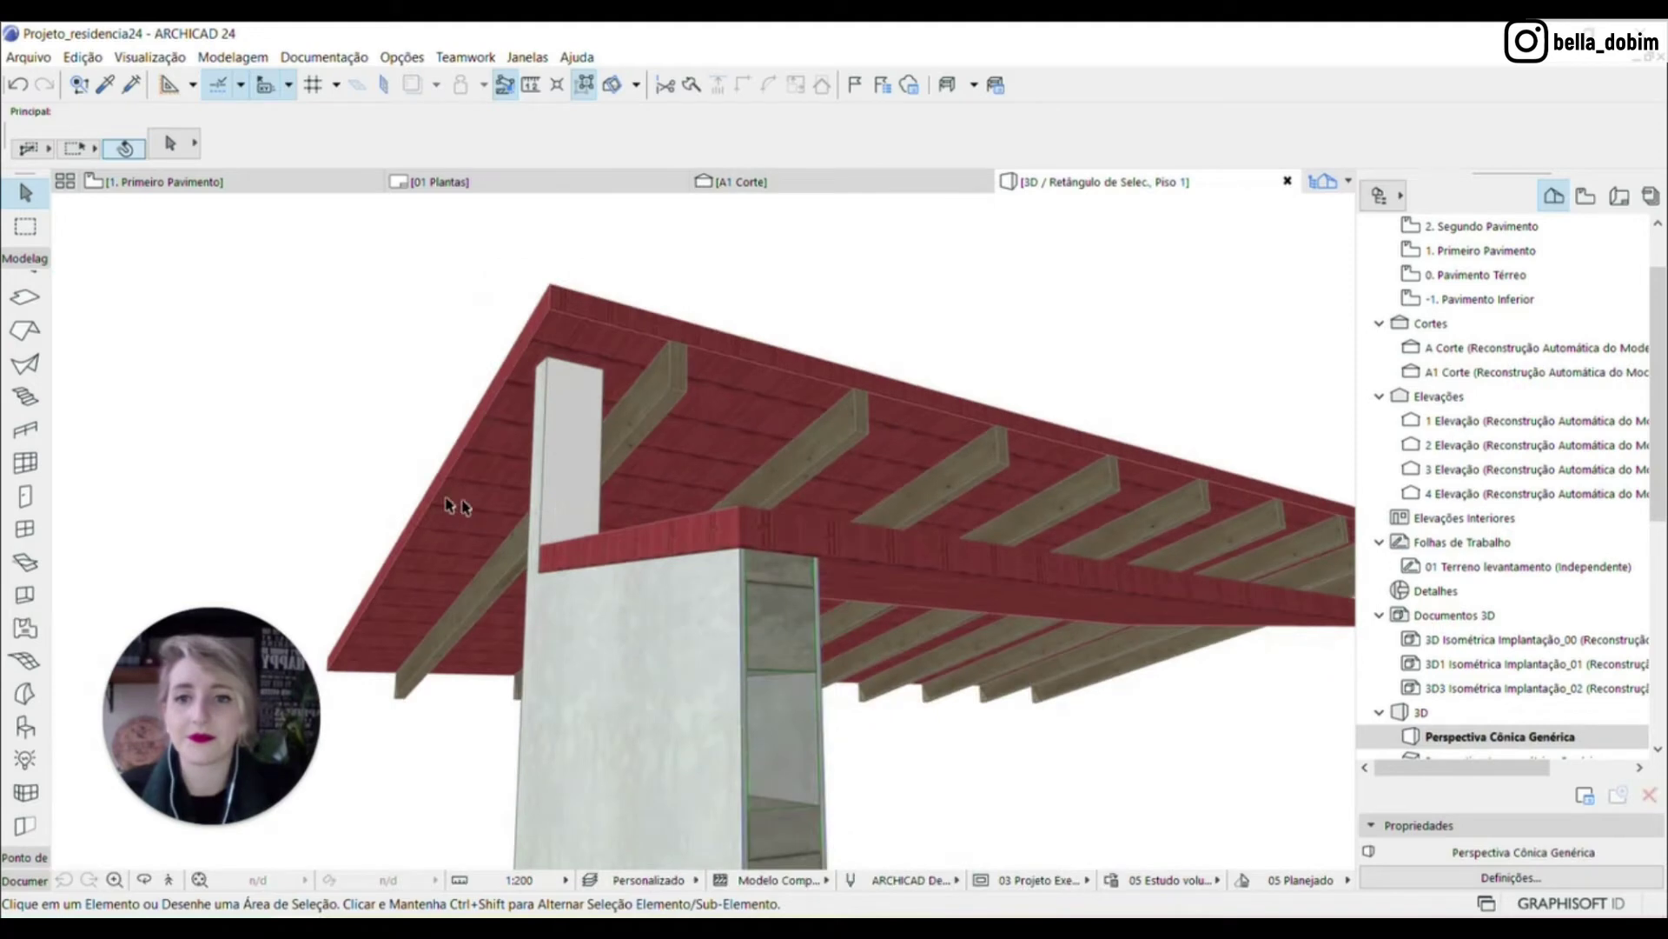
scroll(446, 504, down, 5)
mouse_move(446, 504)
shift+middle_down()
mouse_move(596, 640)
mouse_move(469, 528)
shift+middle_up()
scroll(469, 528, down, 2)
scroll(930, 608, up, 5)
scroll(950, 608, down, 2)
shift+middle_drag(954, 615, 734, 591)
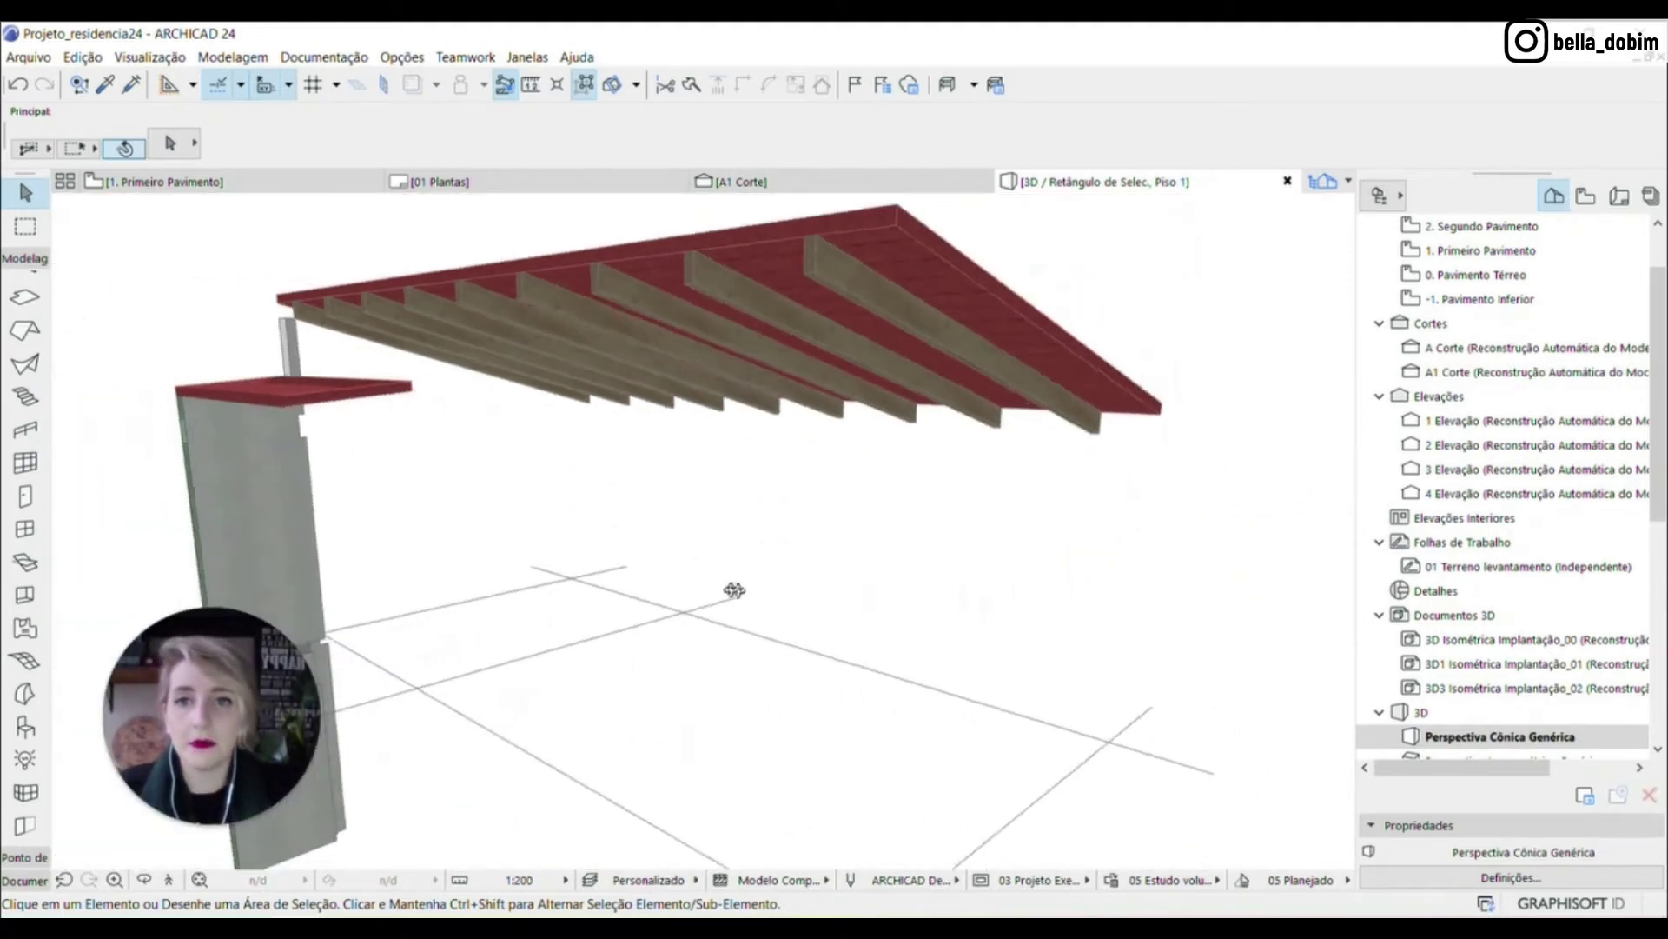
Show the whole model in 3D and examine the rafters at the opening between the two roofs
key(F5)
shift+middle_drag(370, 460, 665, 408)
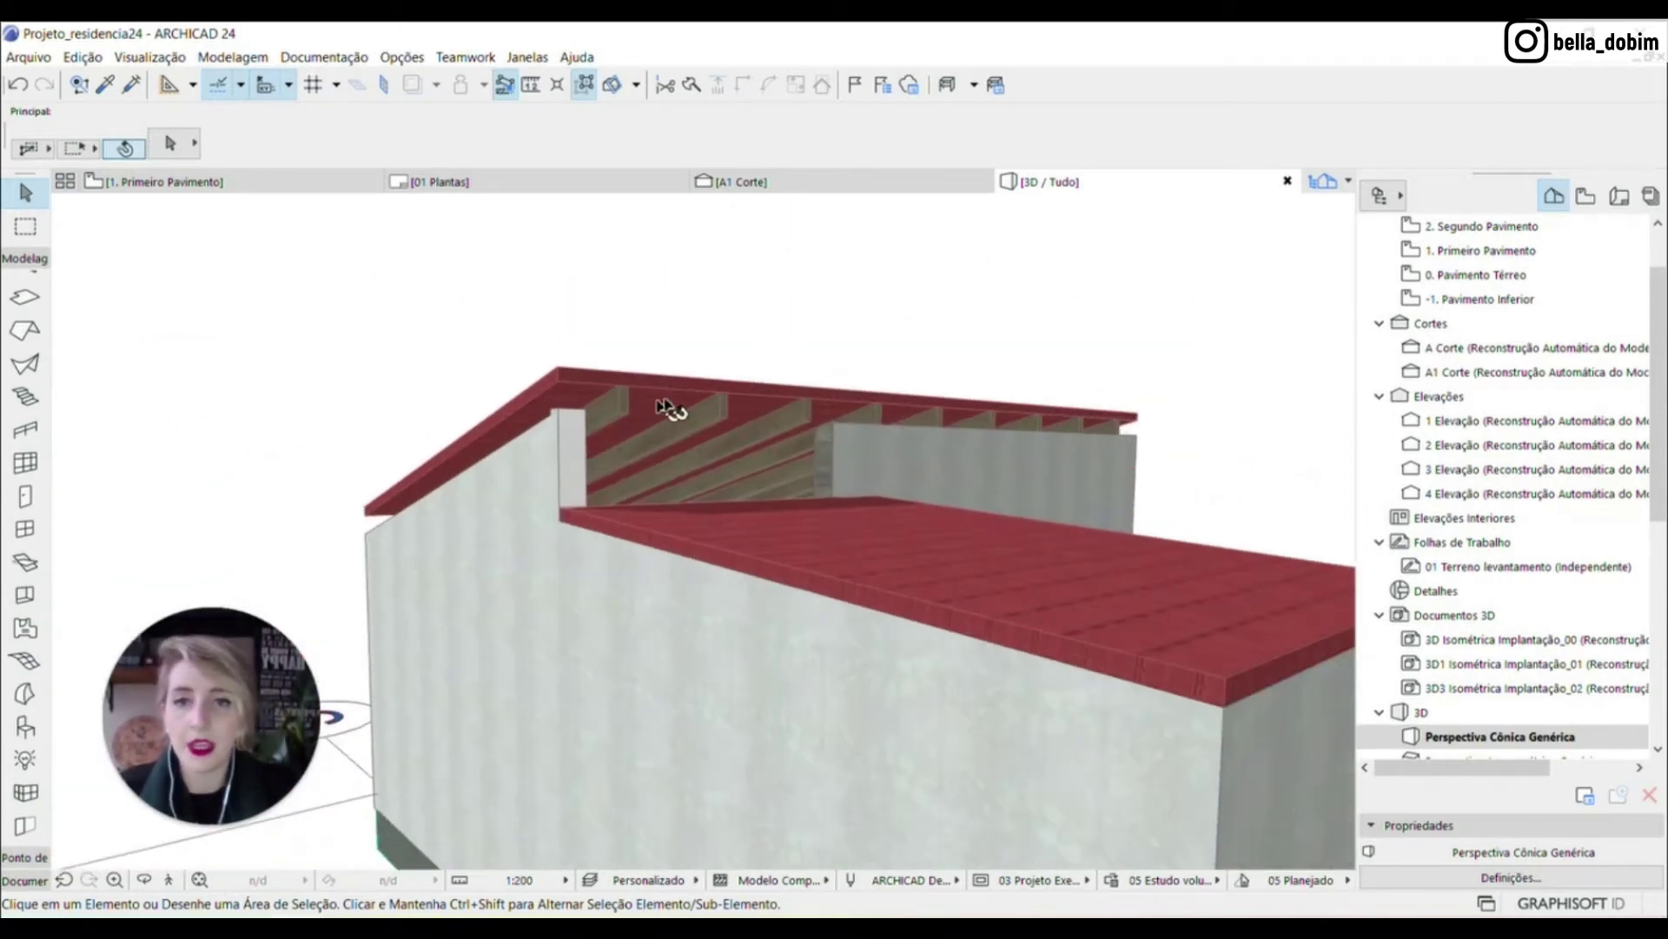
click(669, 405)
click(676, 356)
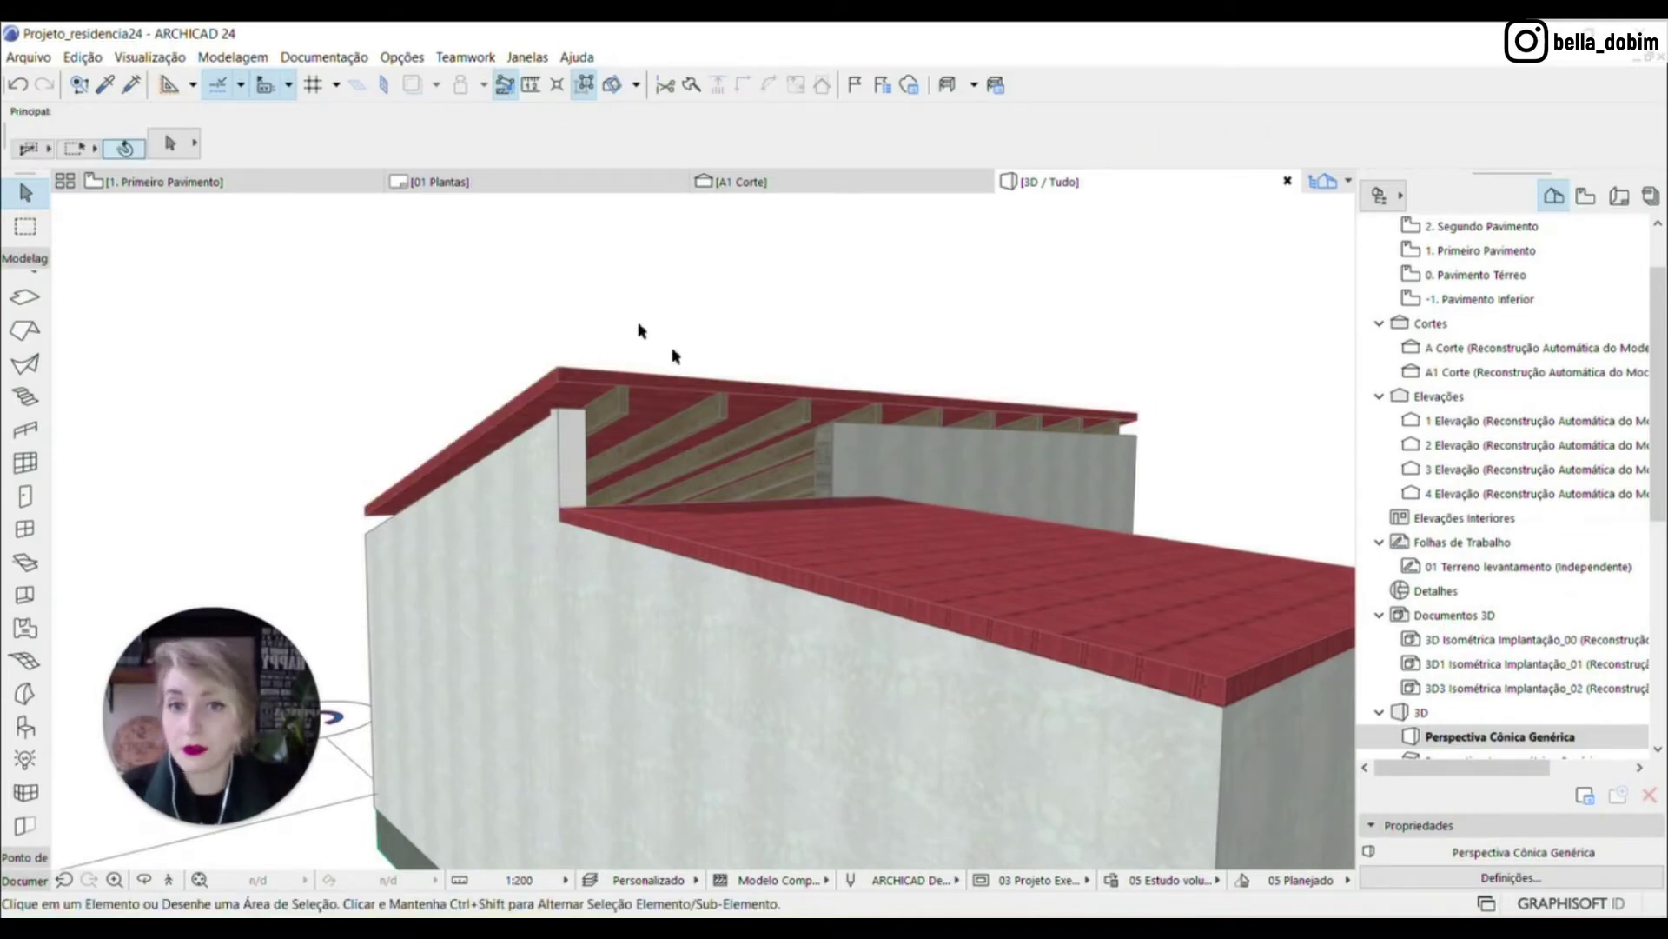
Open Find & Select for picking the rafters of the larger roof in the 3D view
click(622, 401)
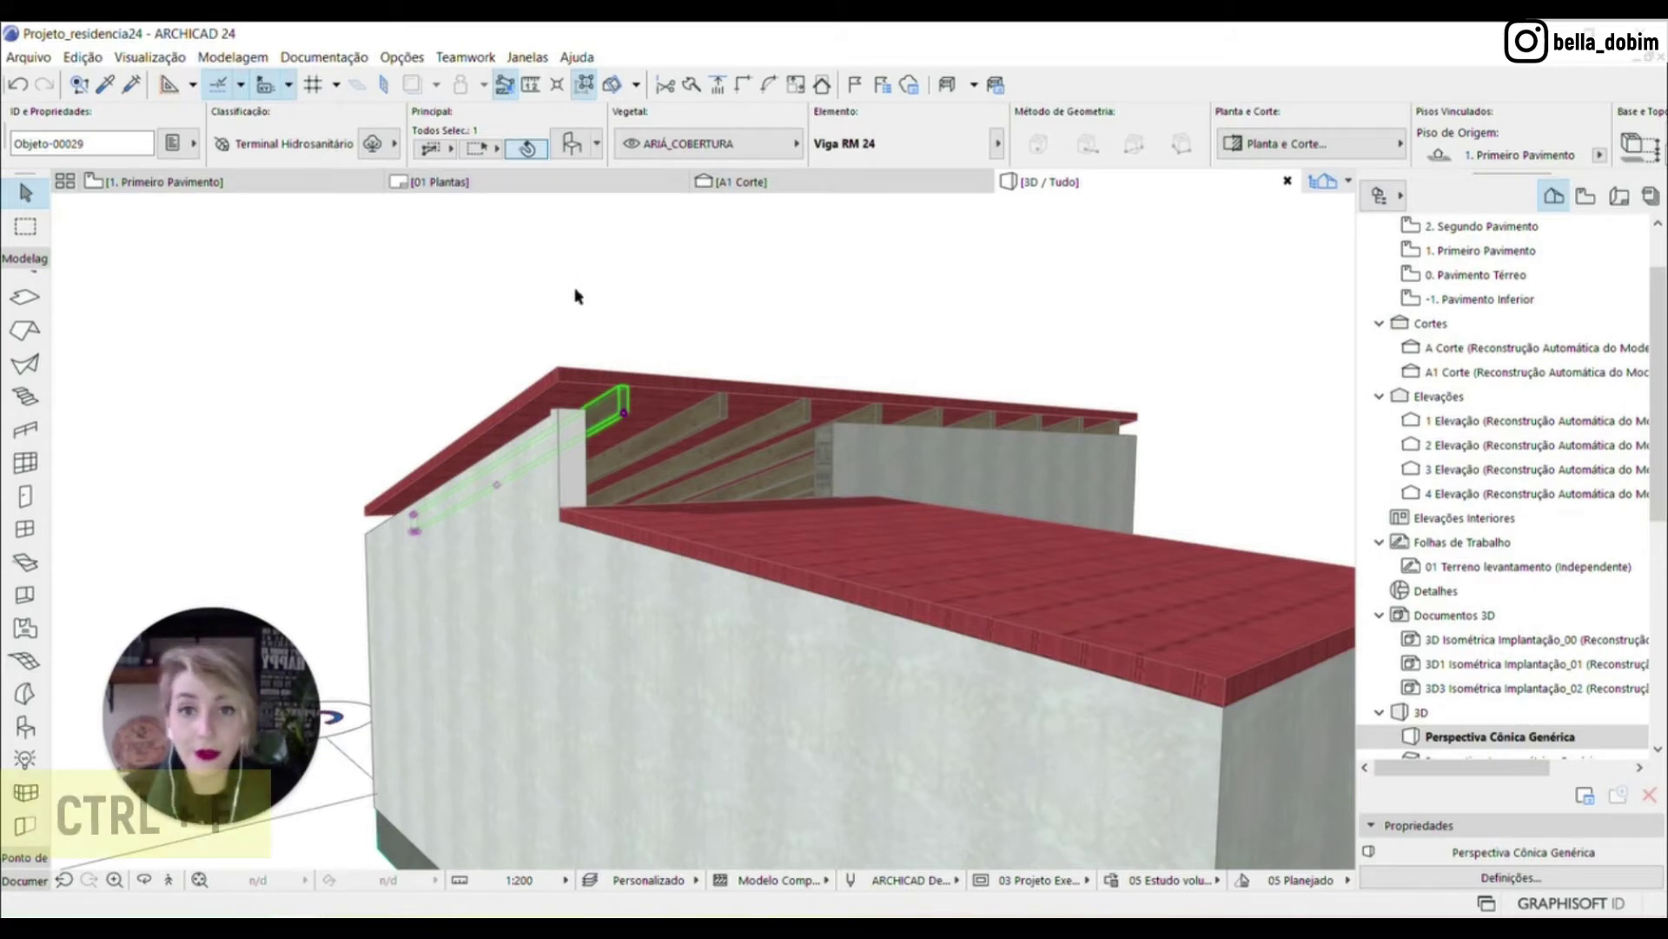
key(ctrl+f)
drag(715, 345, 748, 354)
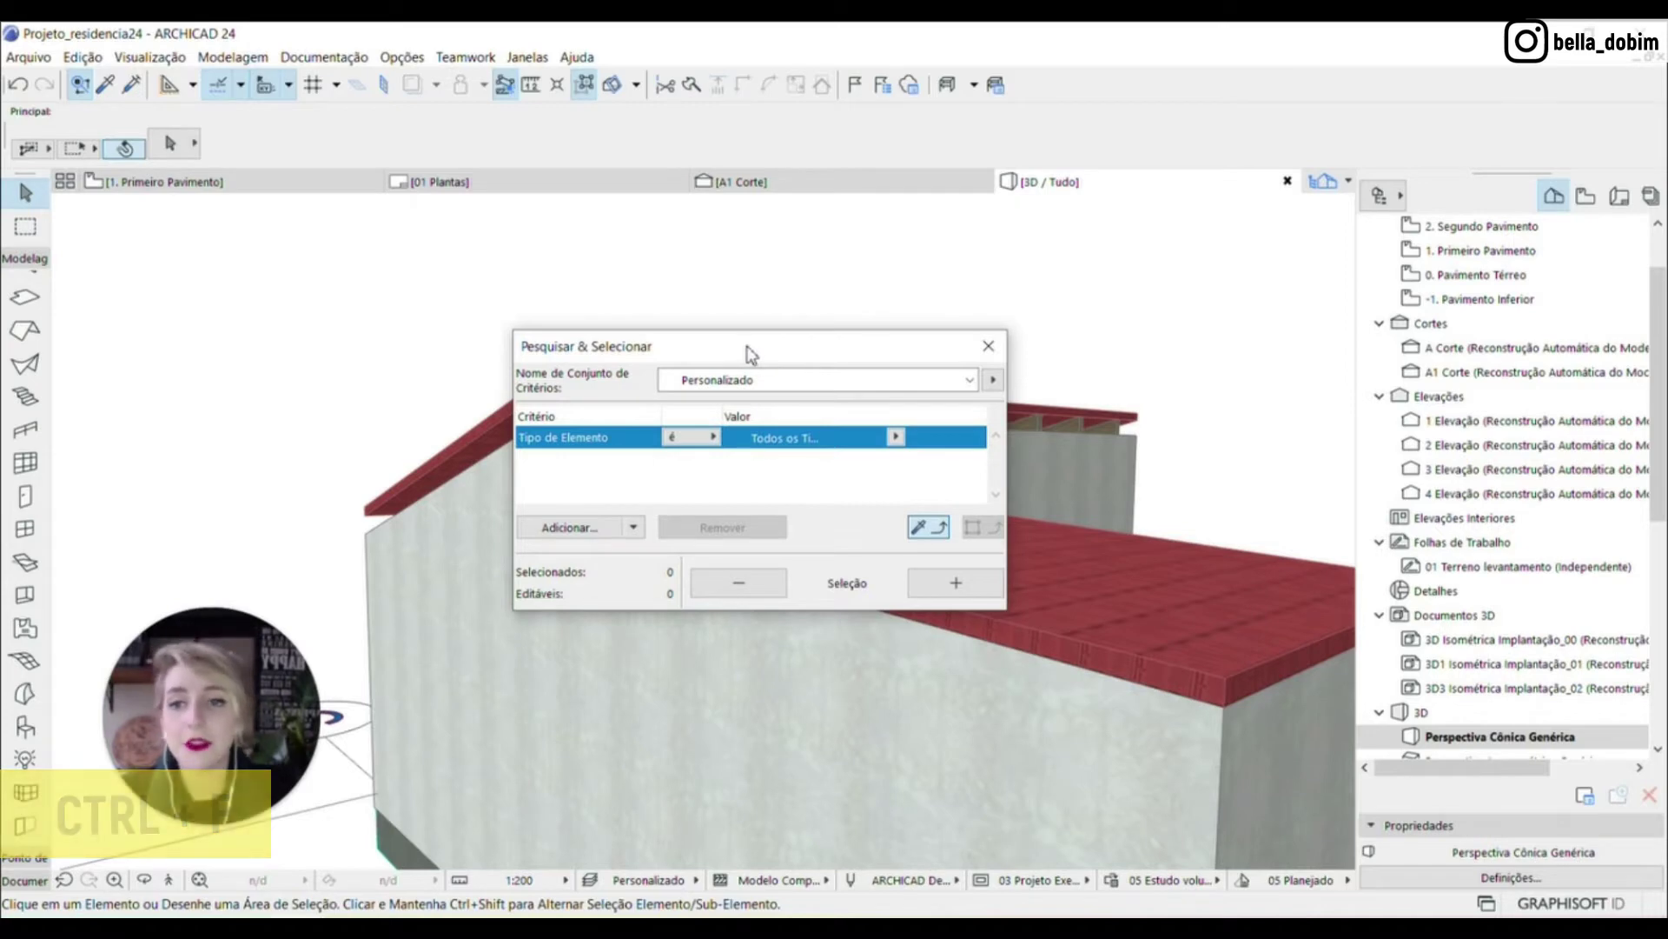
drag(746, 347, 808, 344)
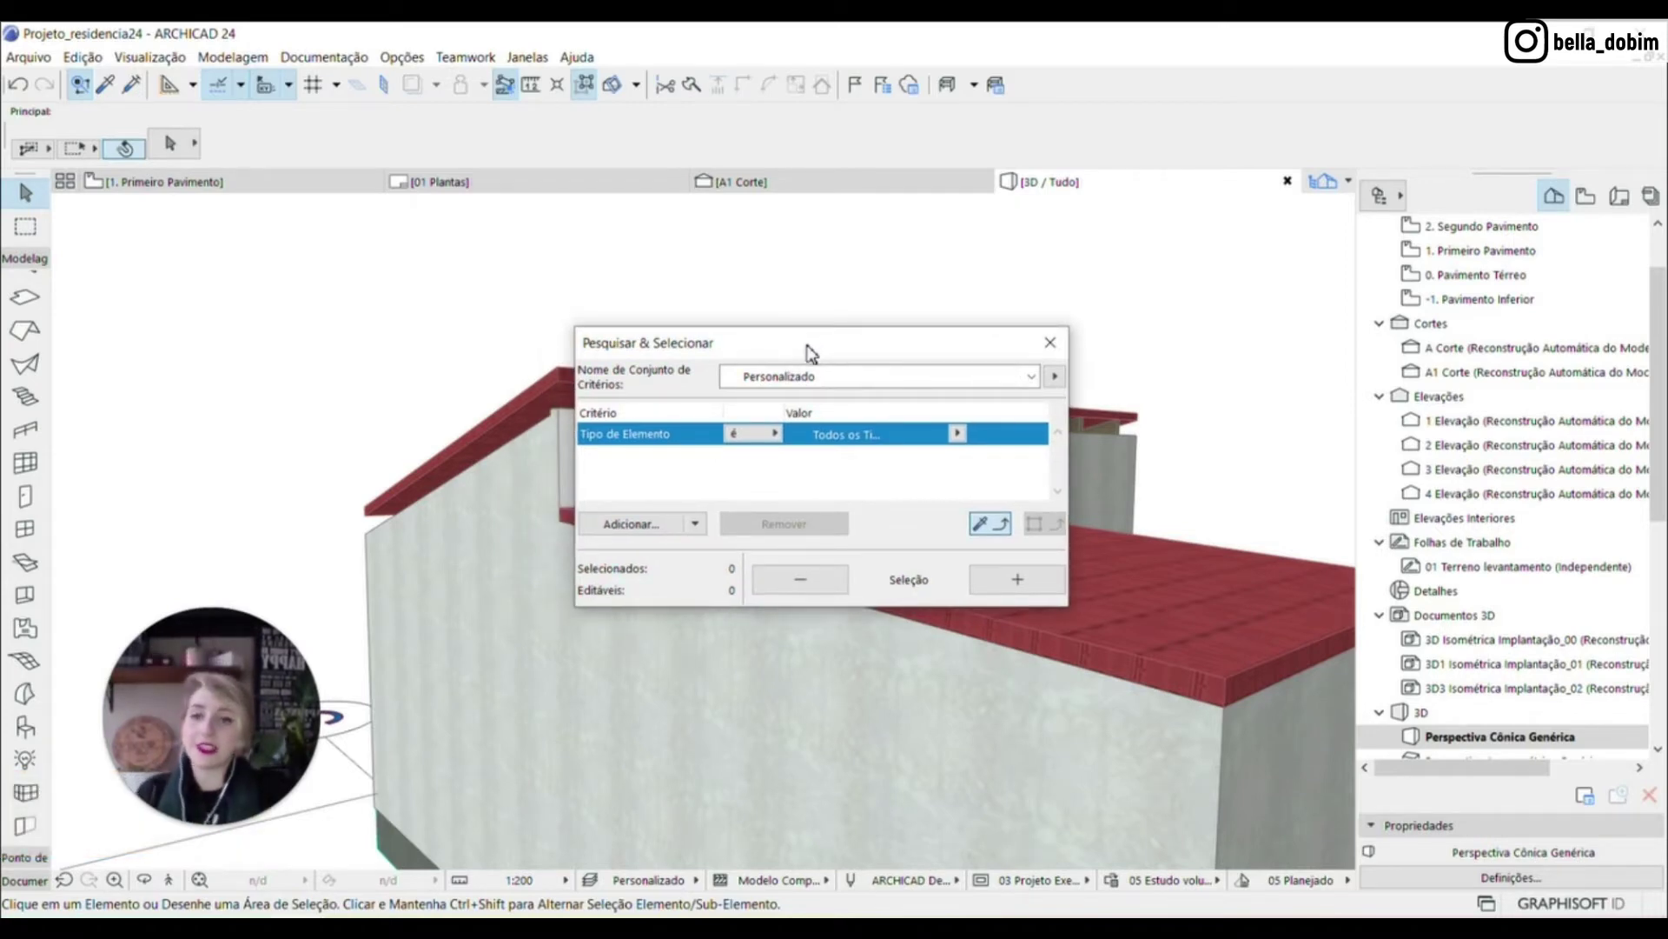
click(670, 524)
click(199, 445)
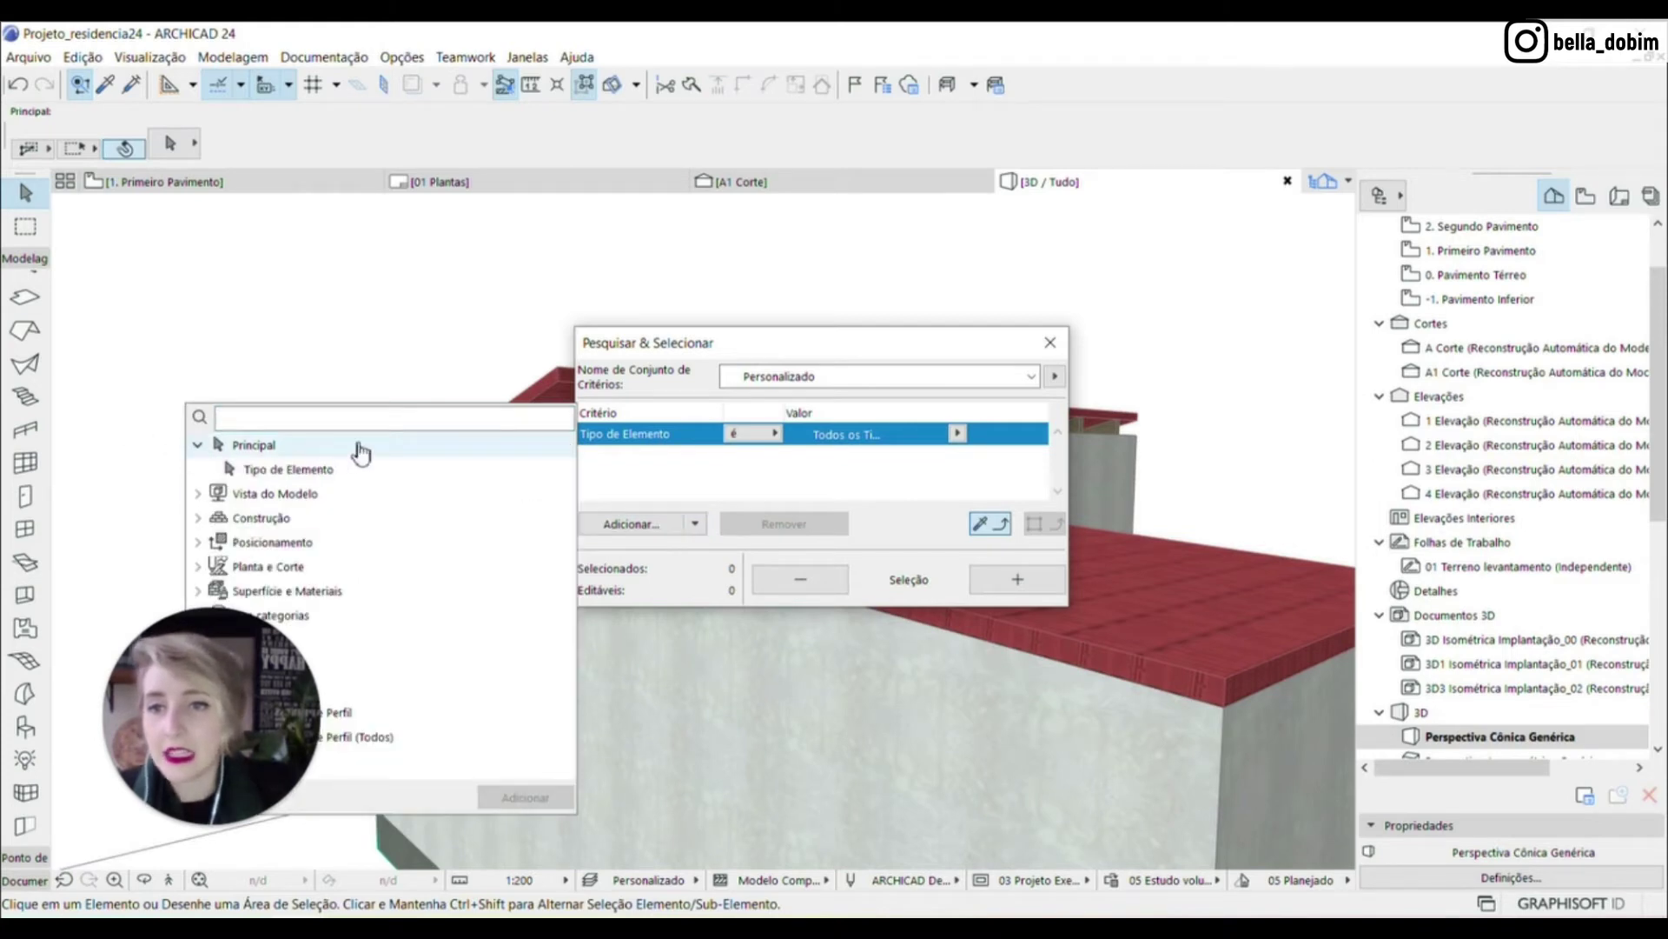
double_click(294, 473)
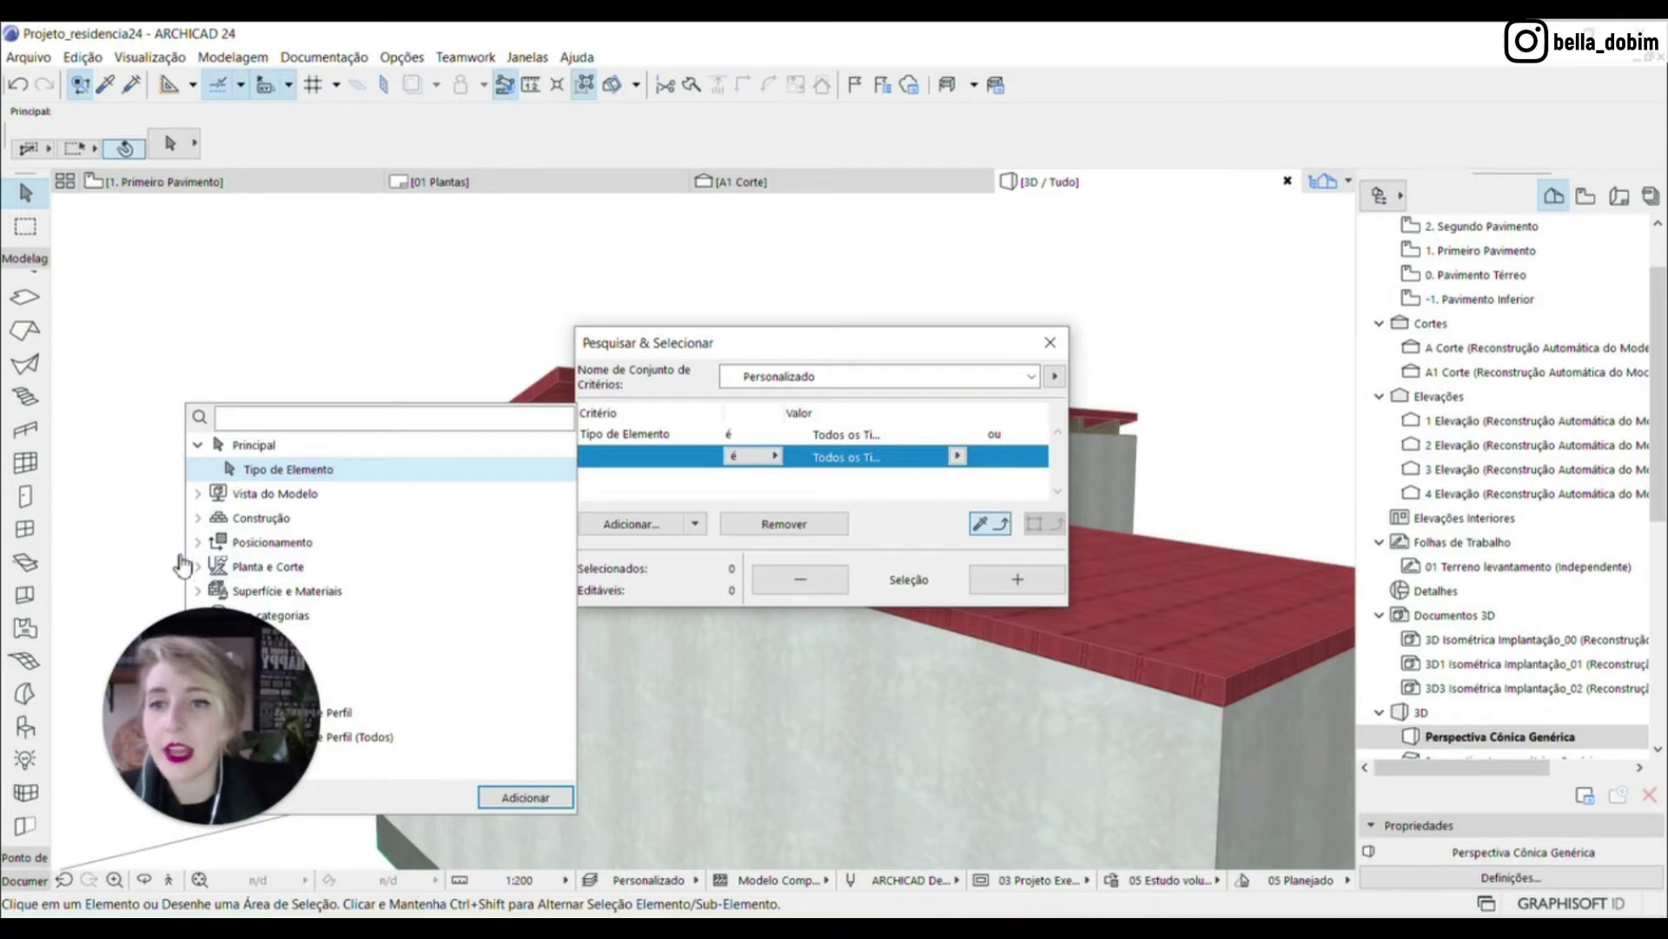
click(873, 498)
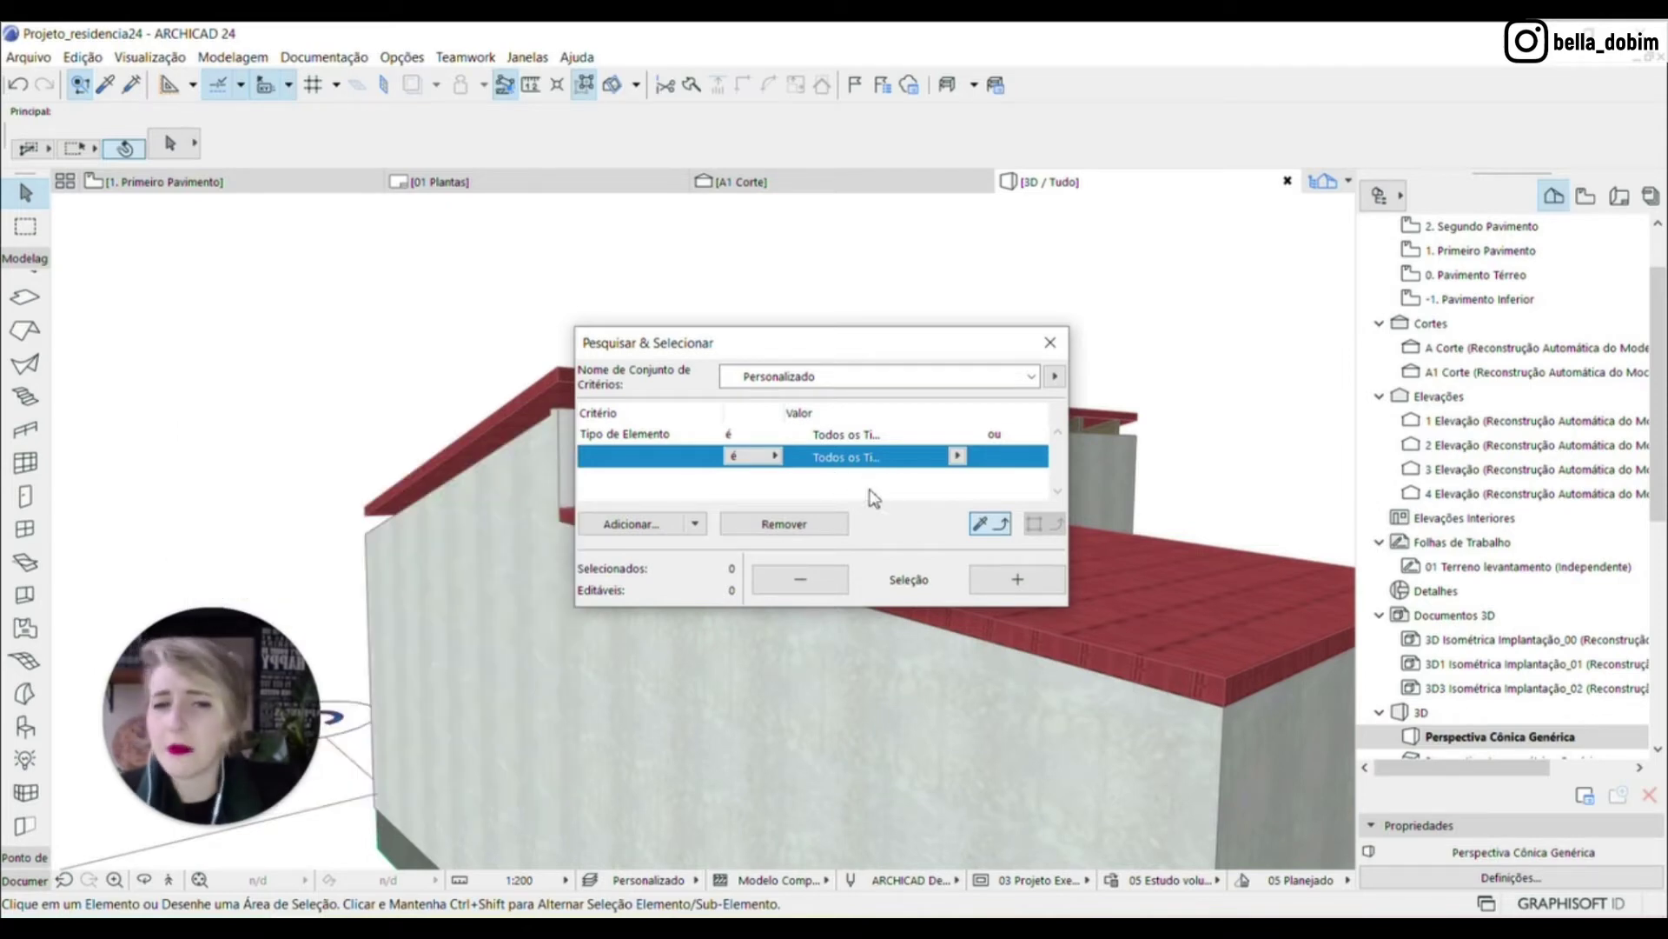
click(779, 525)
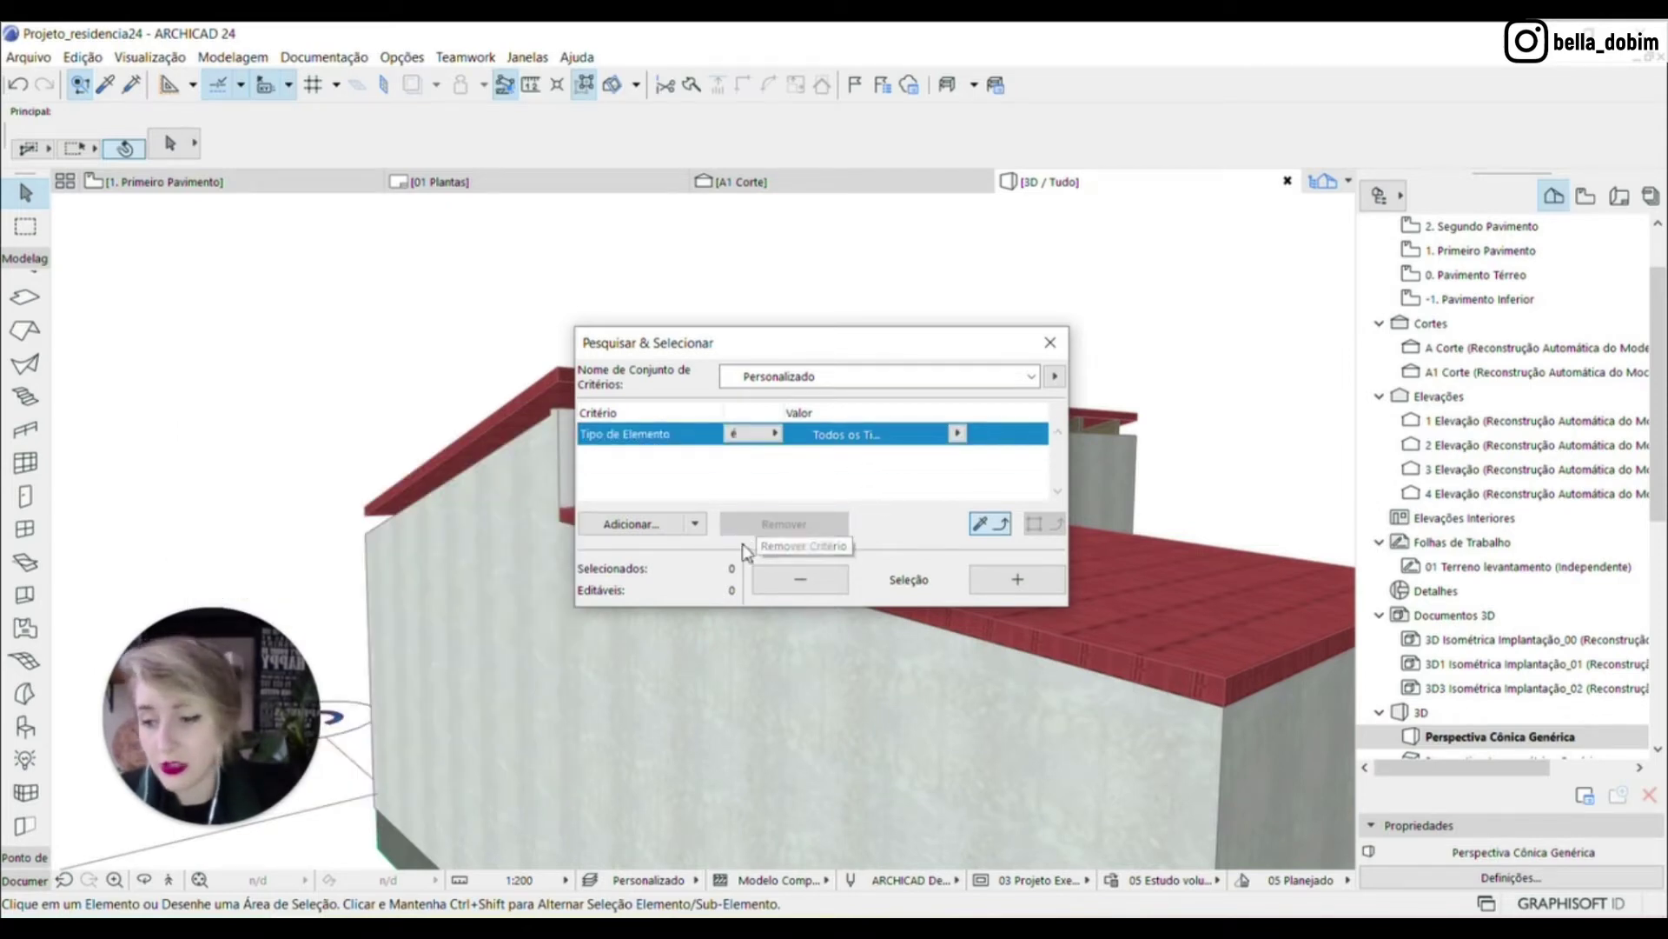
Take the Objeto element type from one exposed rafter as the search criterion and select all matching rafters
drag(719, 335, 683, 554)
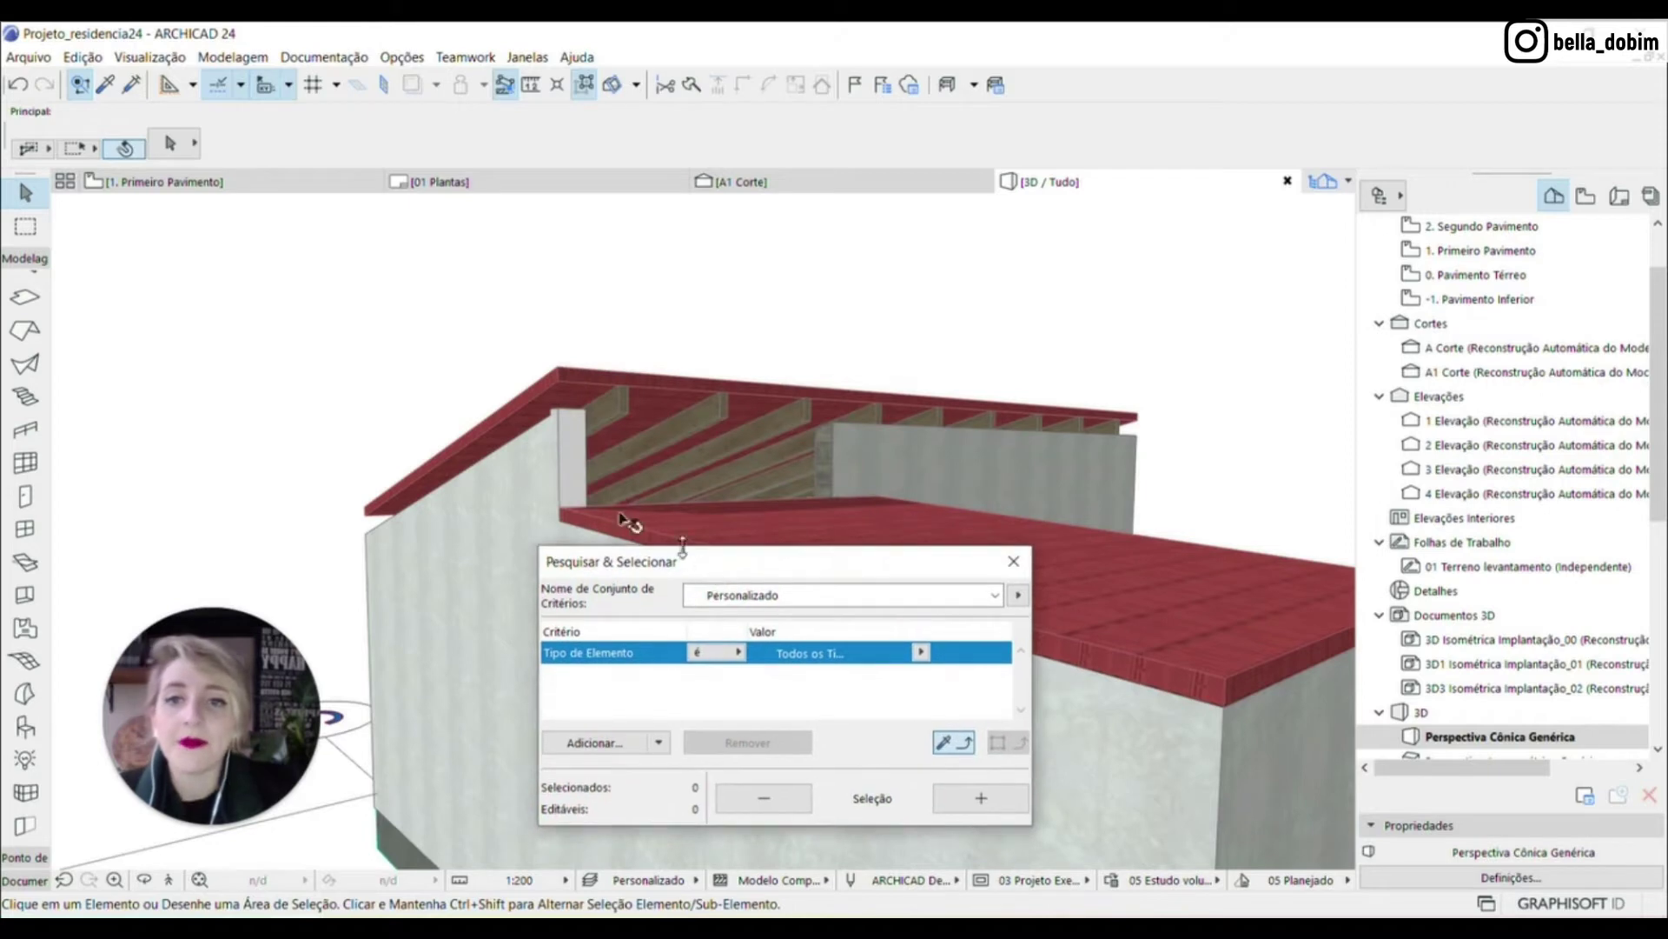
click(615, 403)
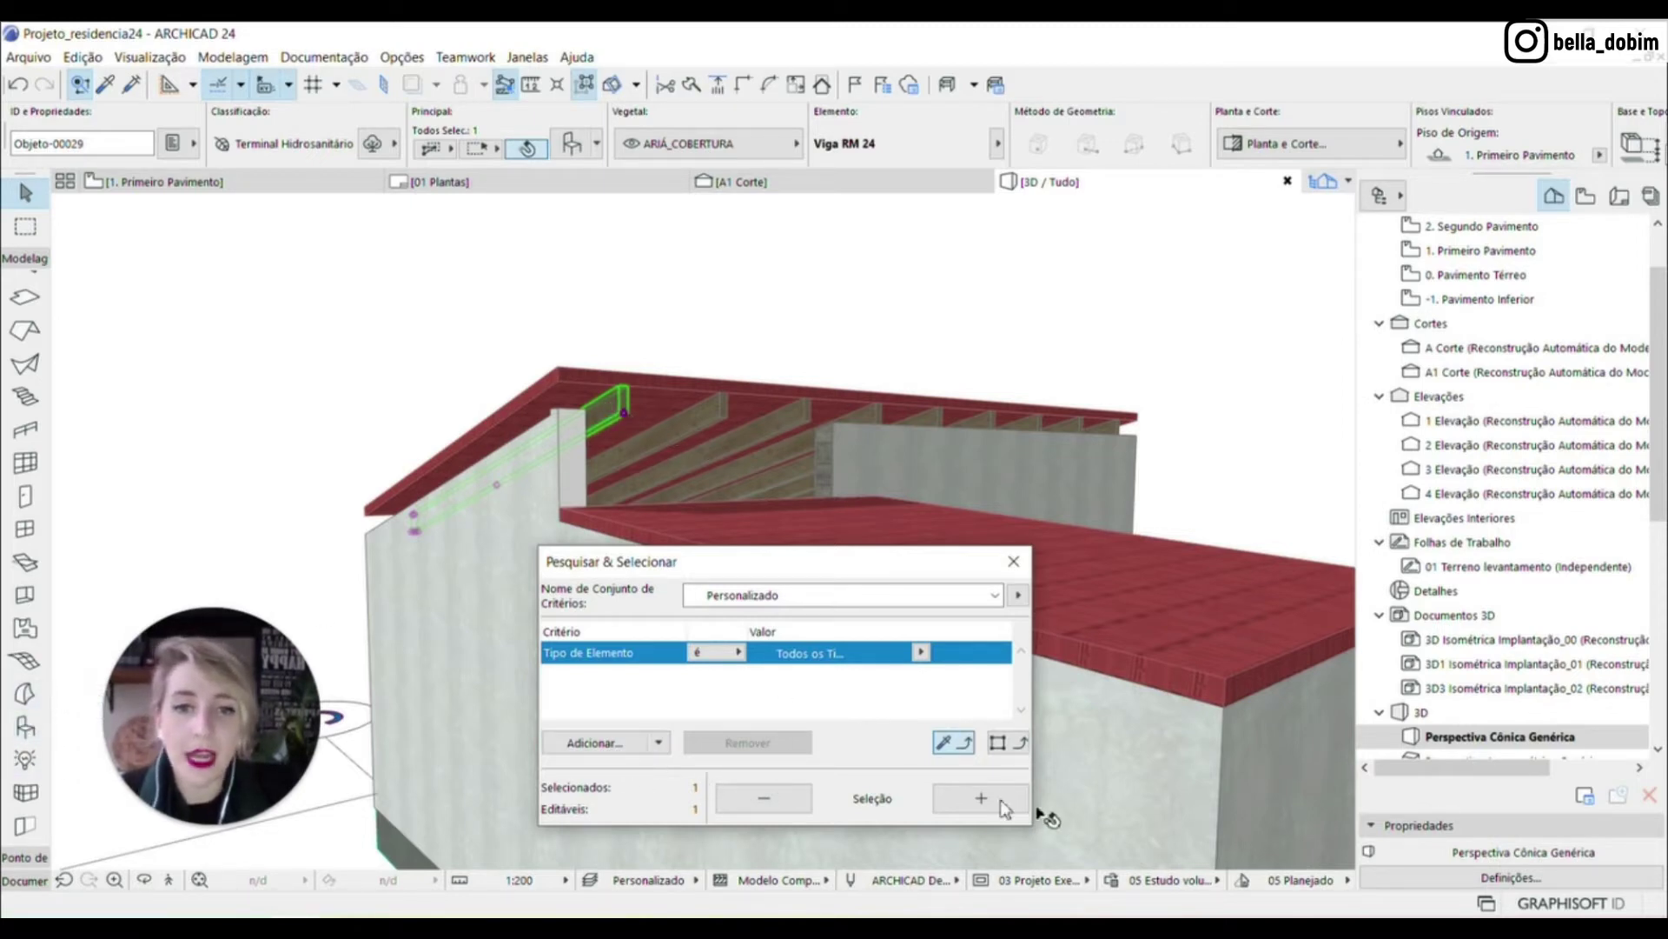
click(1013, 746)
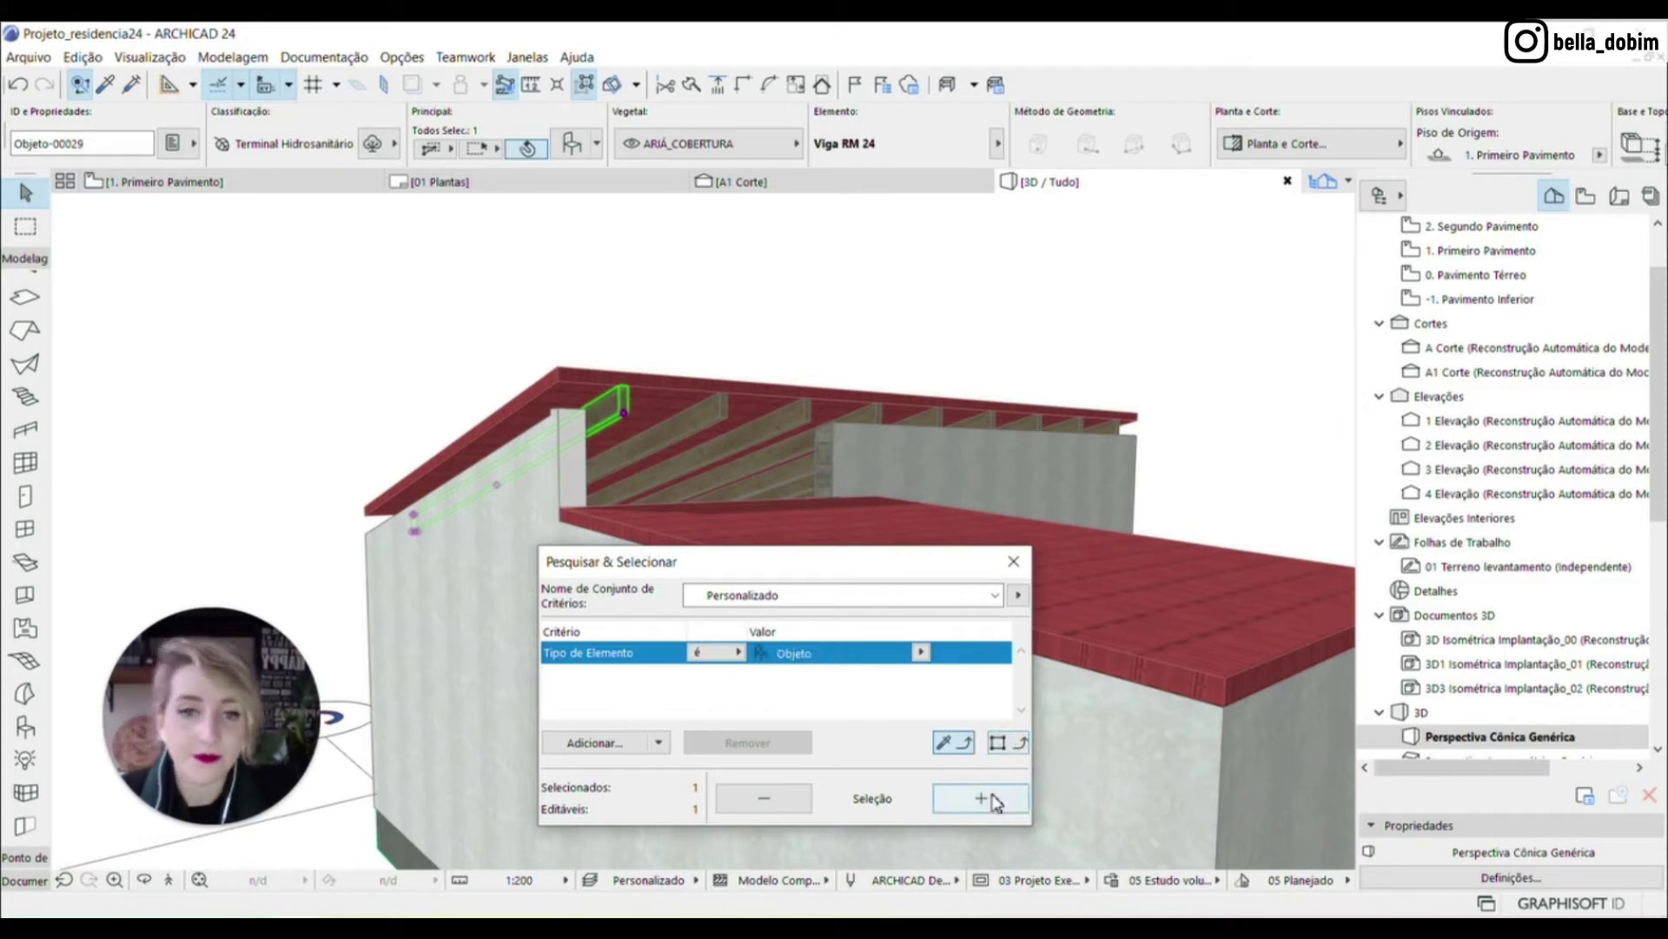
click(993, 800)
drag(782, 563, 1176, 551)
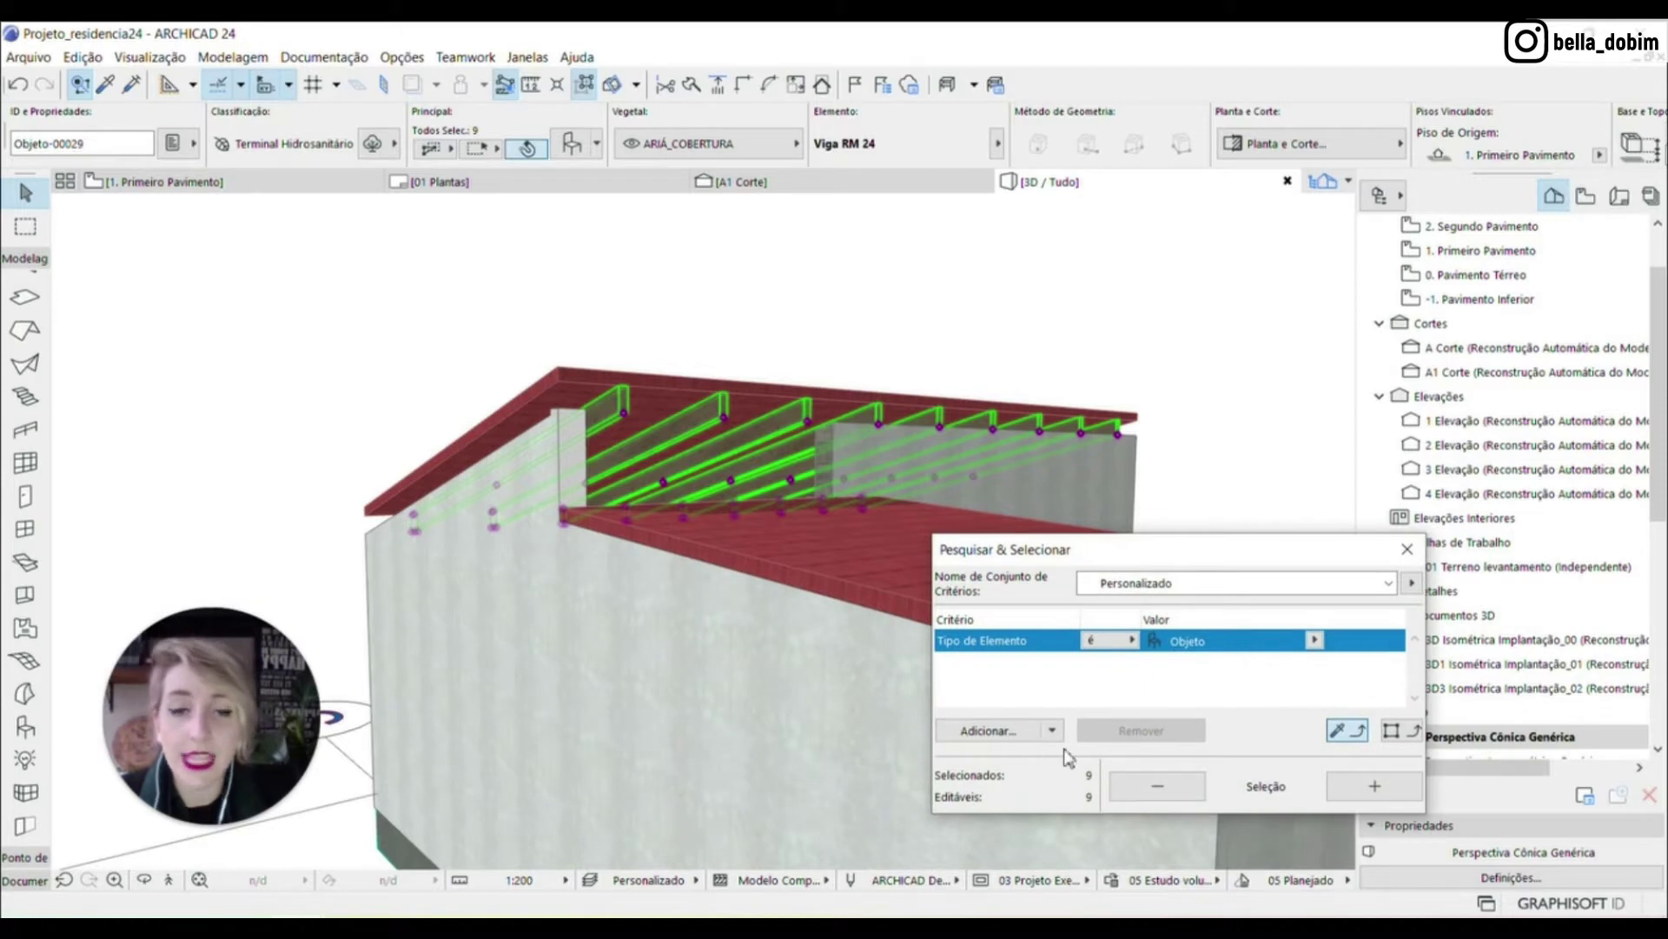
Add the larger tiled roof to the selected rafters, move them together straight down onto the top of the walls, and deselect them
shift+click(691, 384)
scroll(558, 397, up, 2)
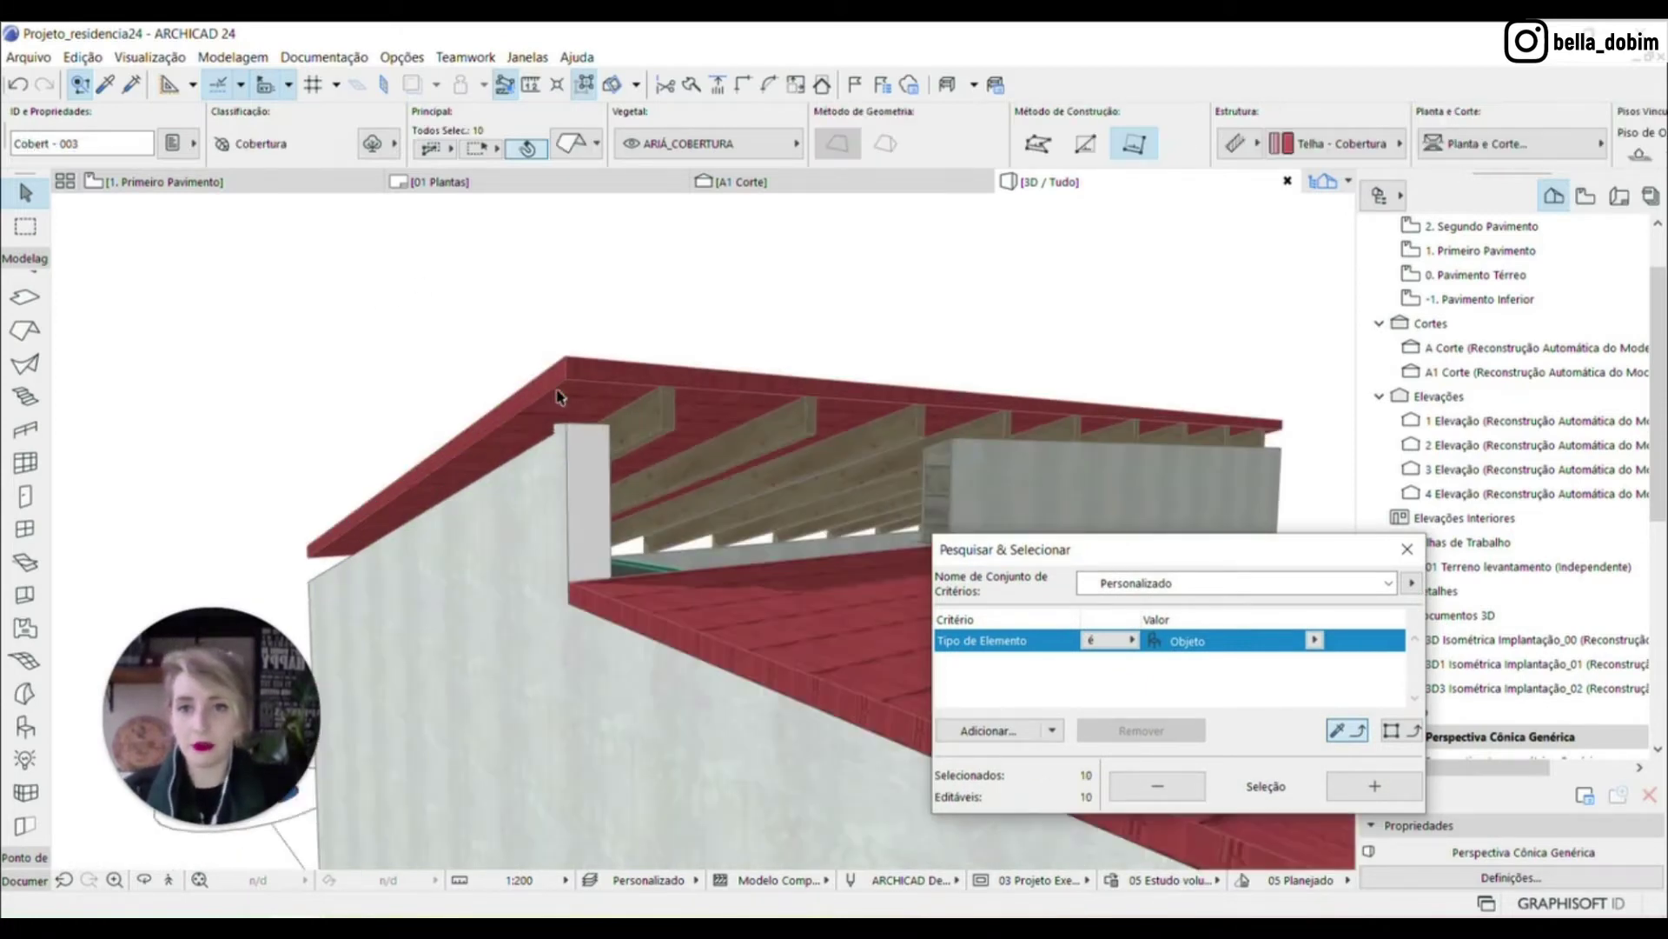
key(ctrl+d)
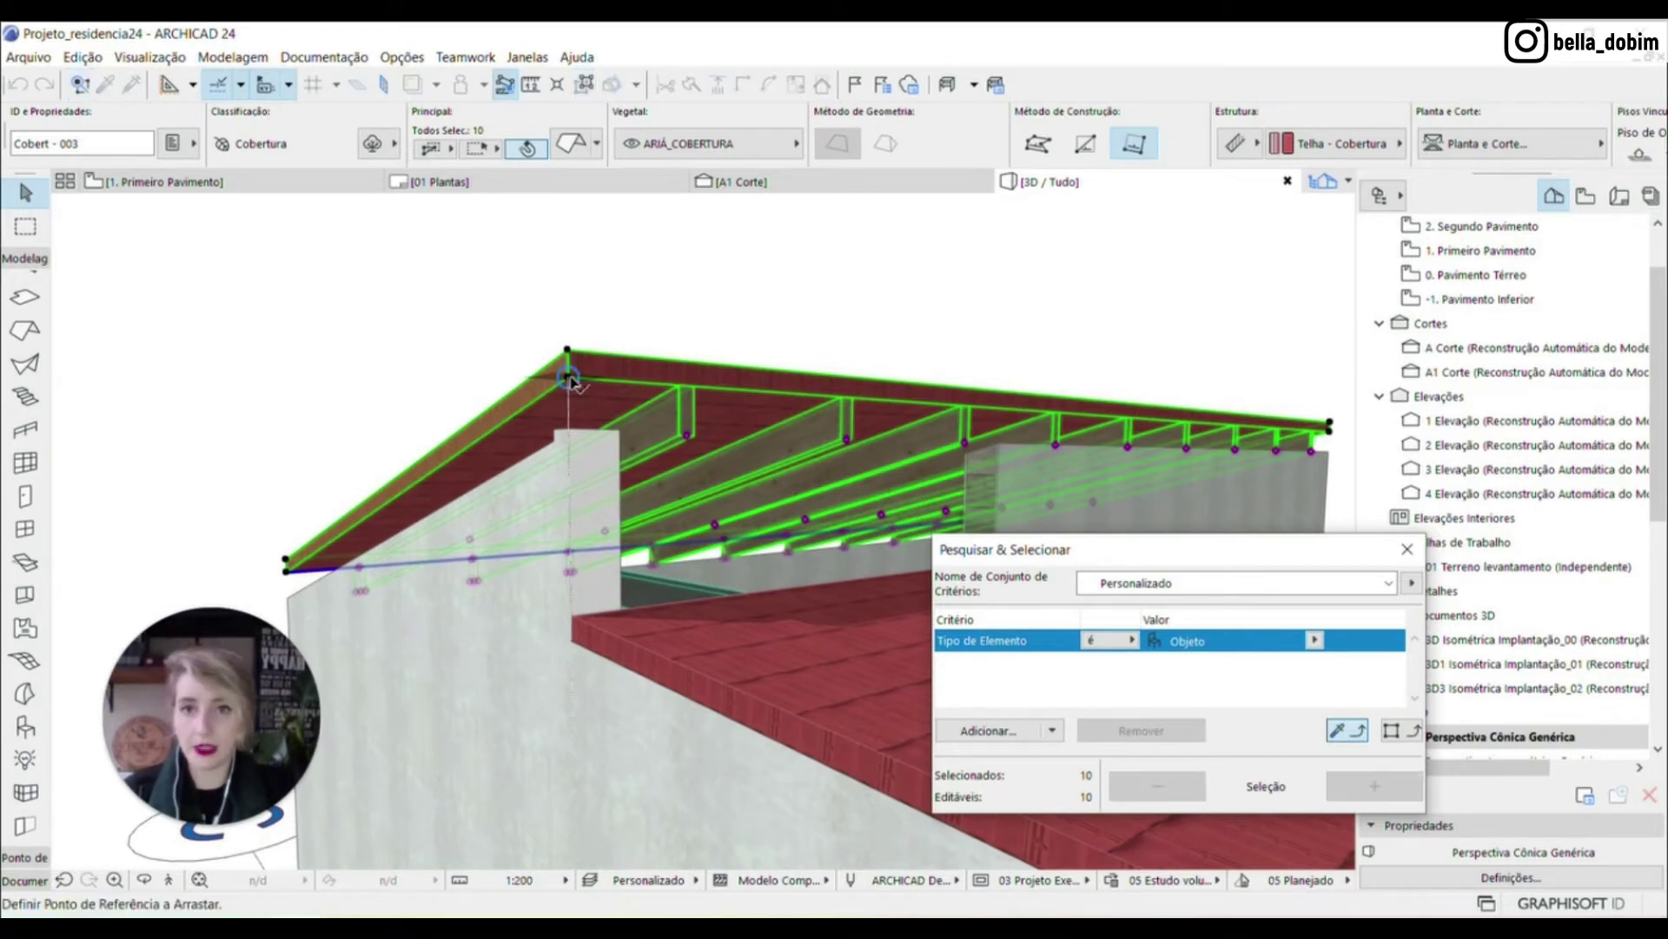
click(569, 377)
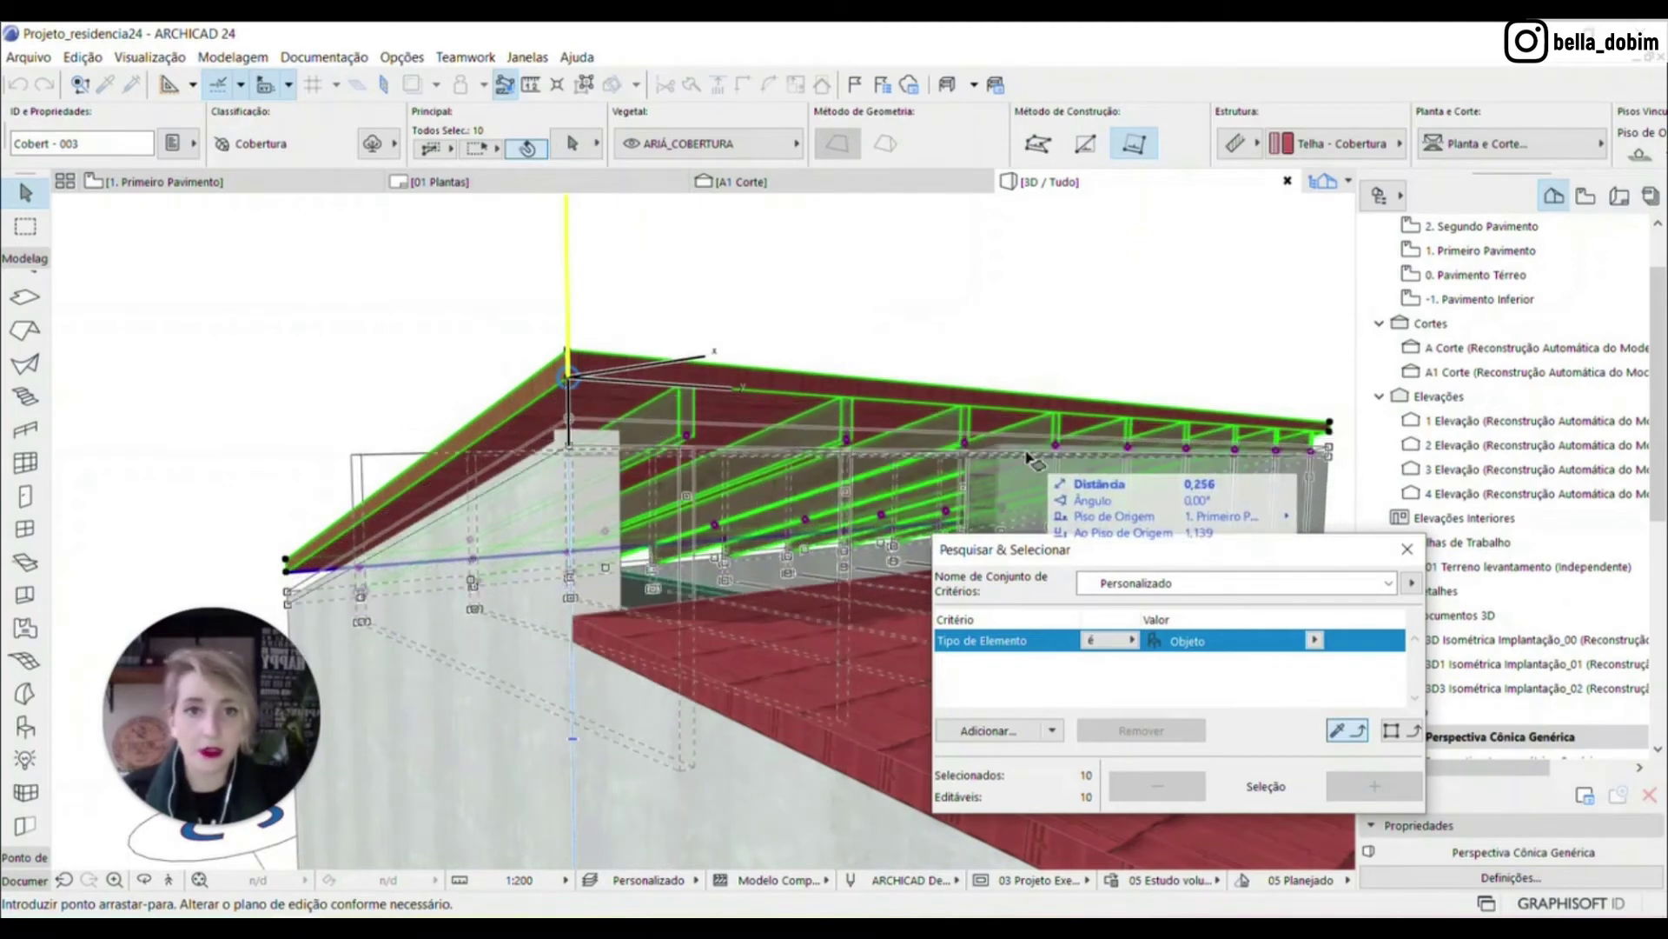
click(1330, 451)
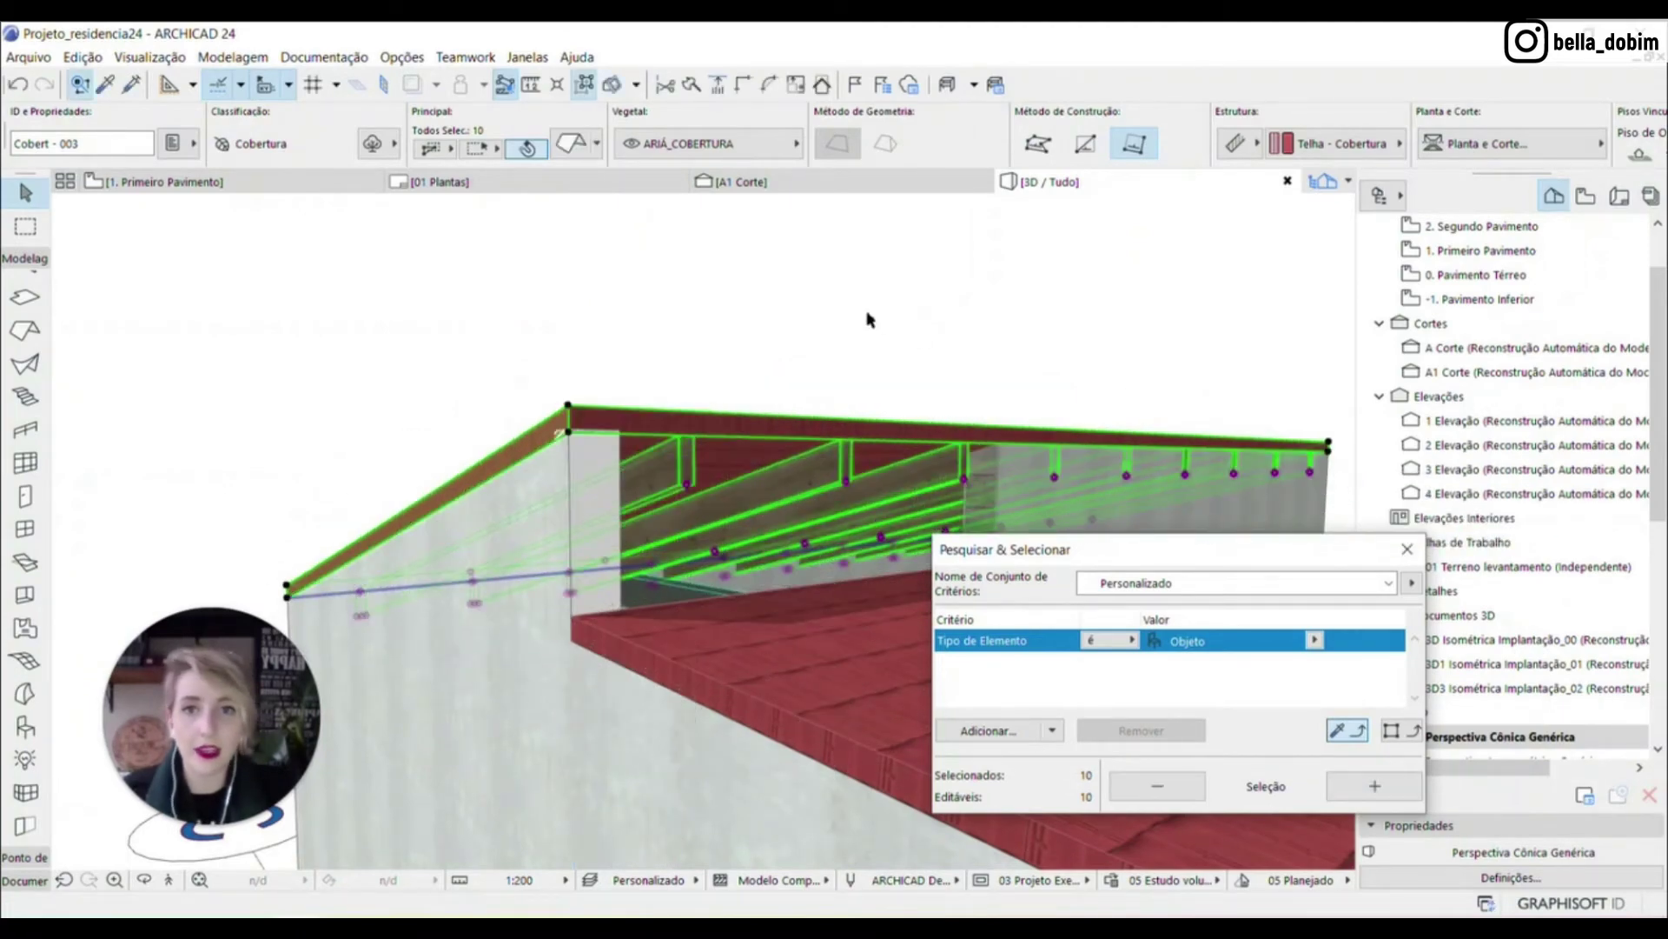
click(869, 318)
shift+middle_drag(452, 327, 792, 548)
Show the 1. Primeiro Pavimento floor plan and remove the marquee around the larger tiled roof
click(212, 186)
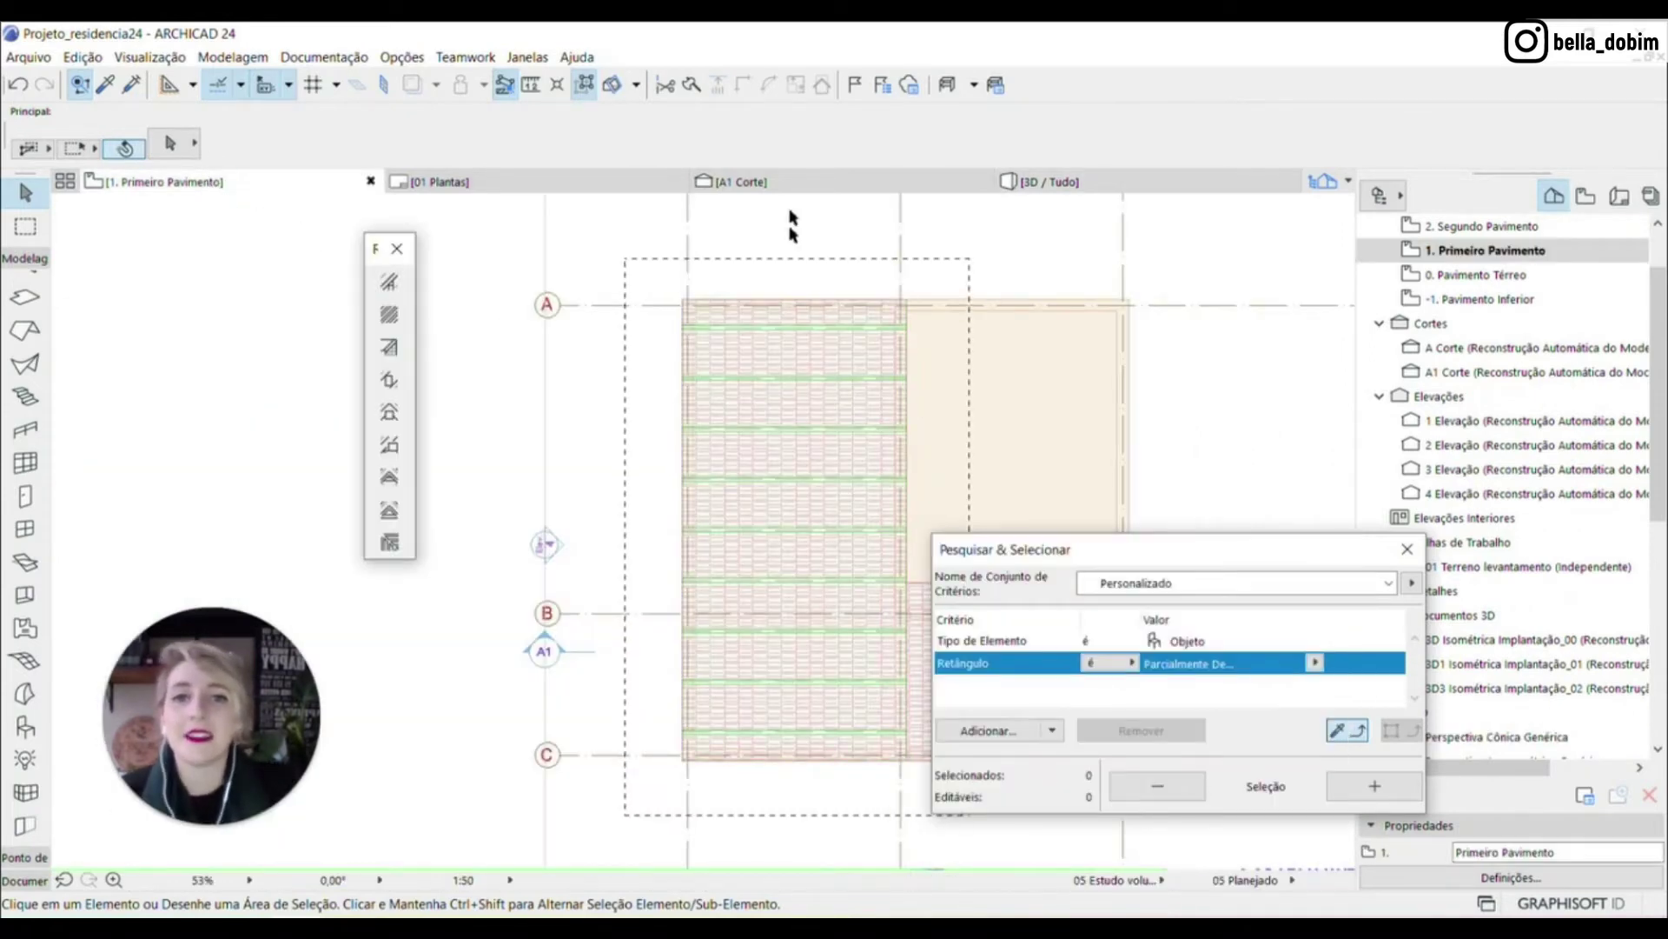
key(Escape)
drag(1111, 554, 1231, 325)
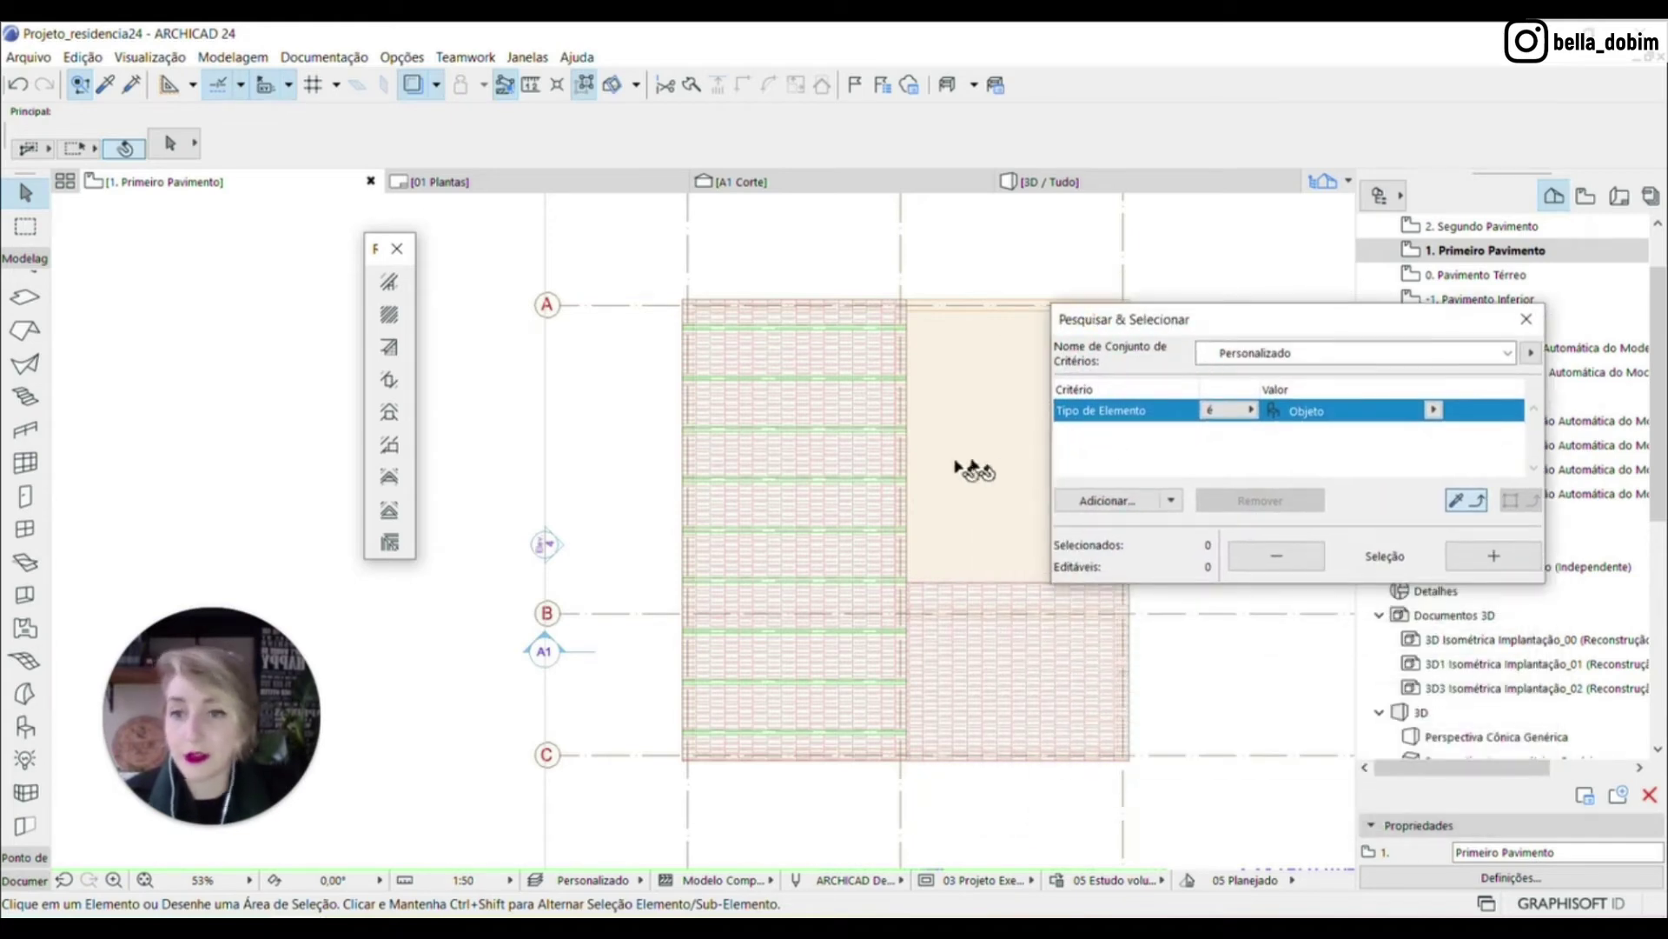
Bring the larger tiled roof to the front of the display order on the floor plan so it covers the rafters
scroll(873, 337, up, 3)
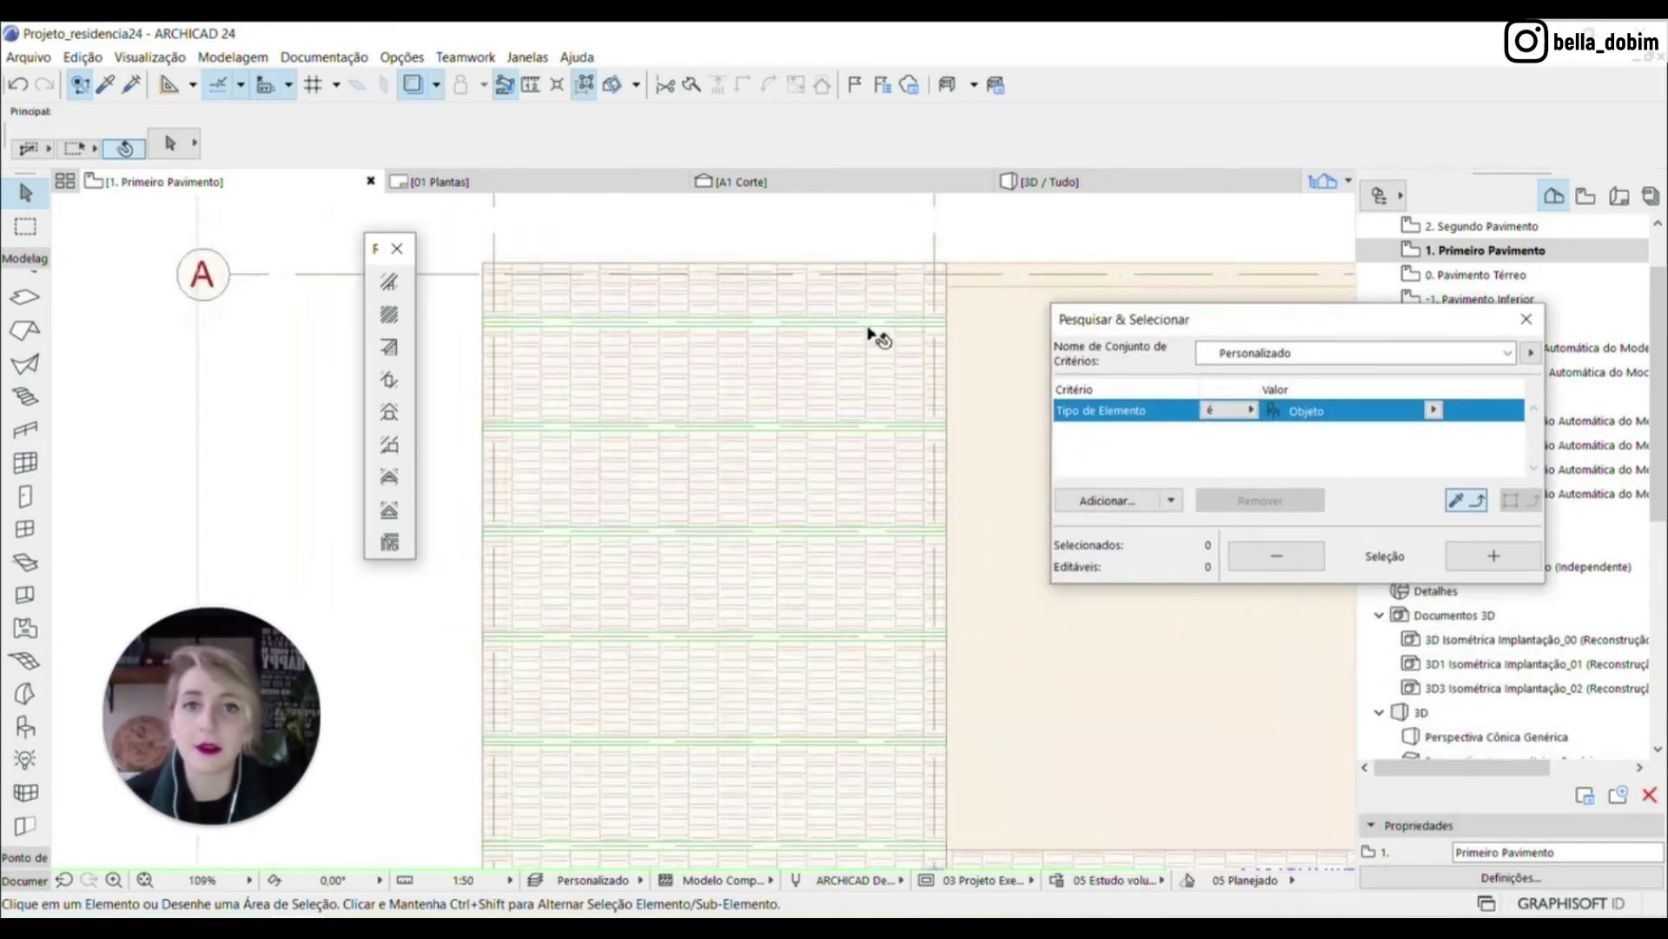
click(876, 304)
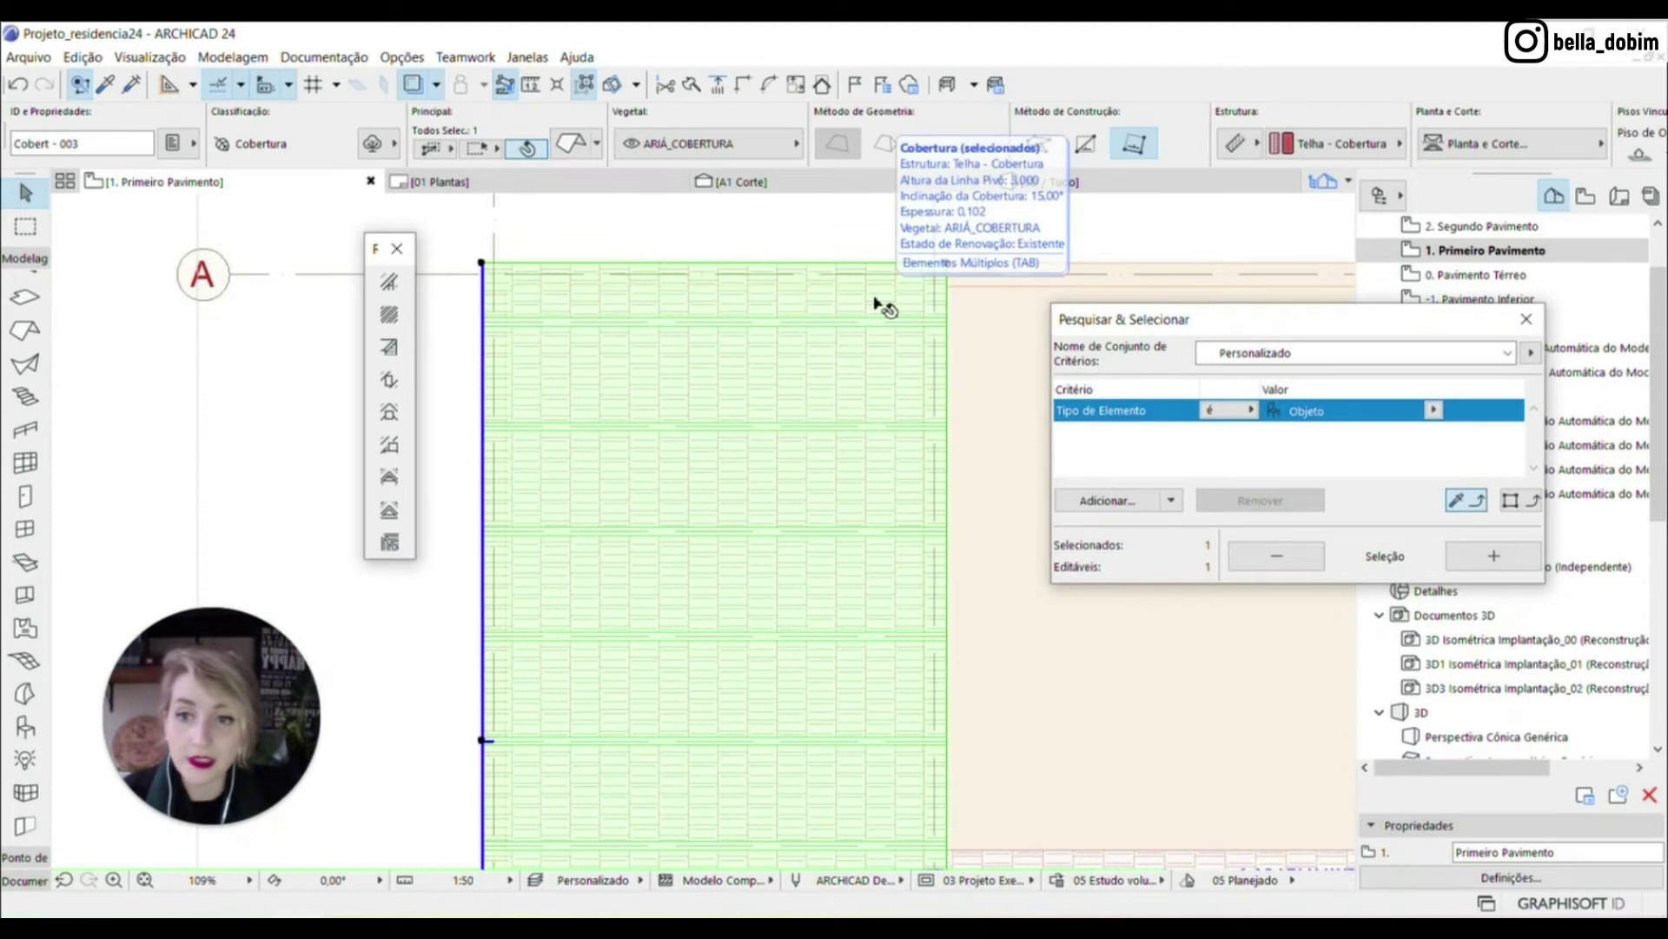
key(Escape)
scroll(774, 404, down, 2)
right_click(774, 393)
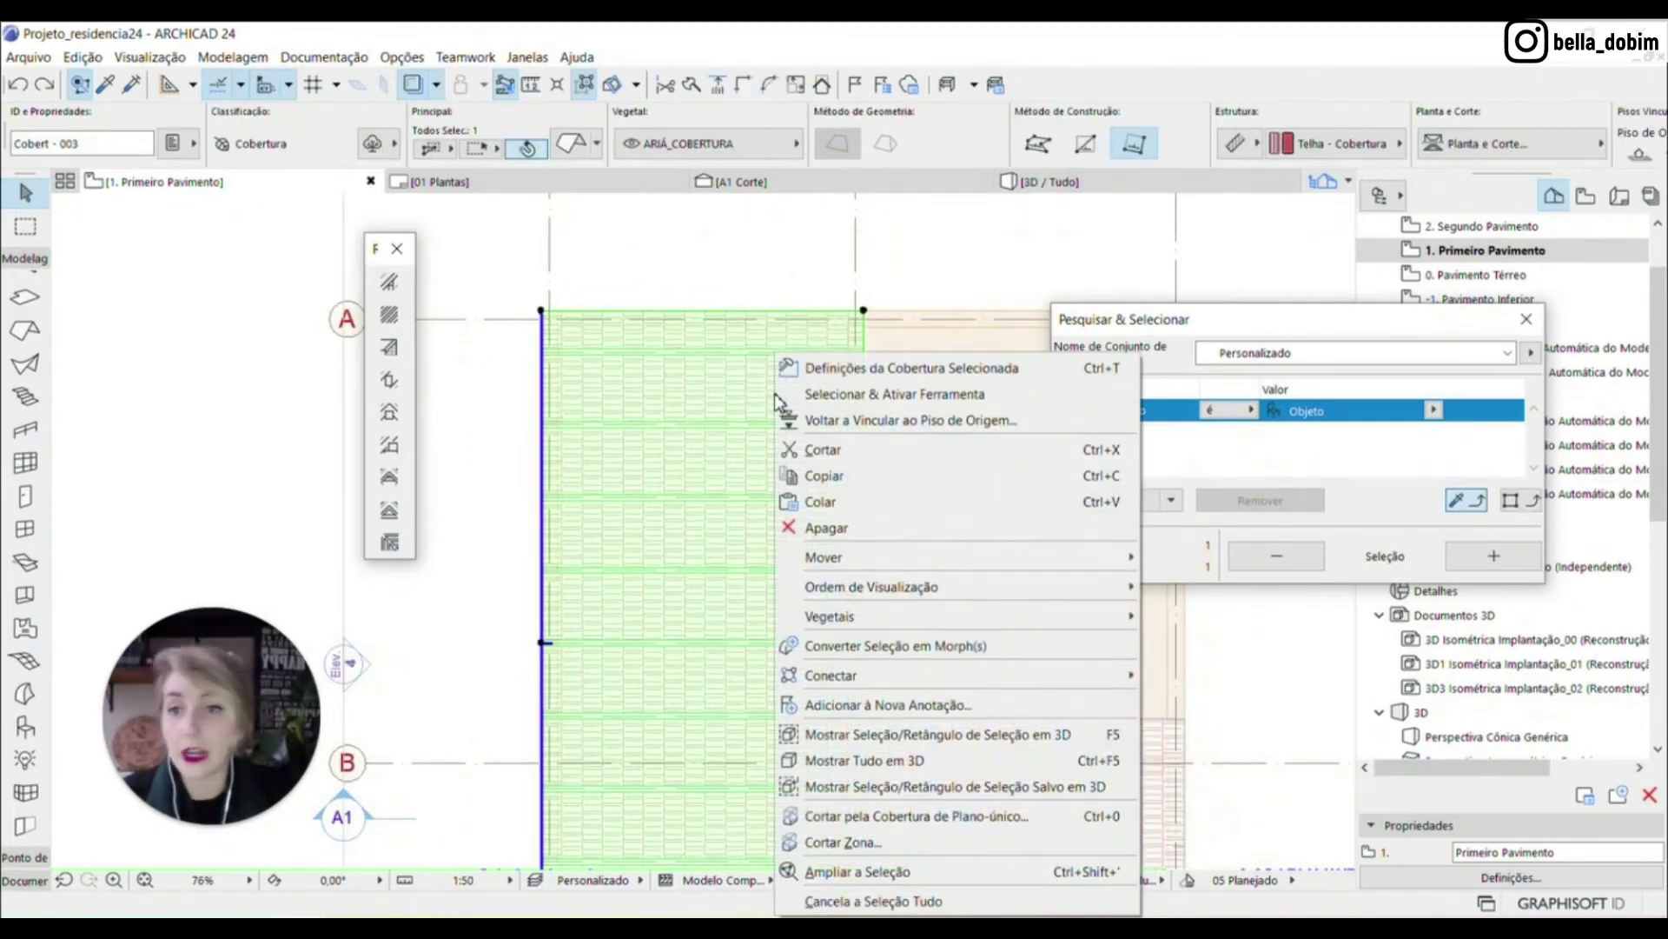
mouse_move(947, 602)
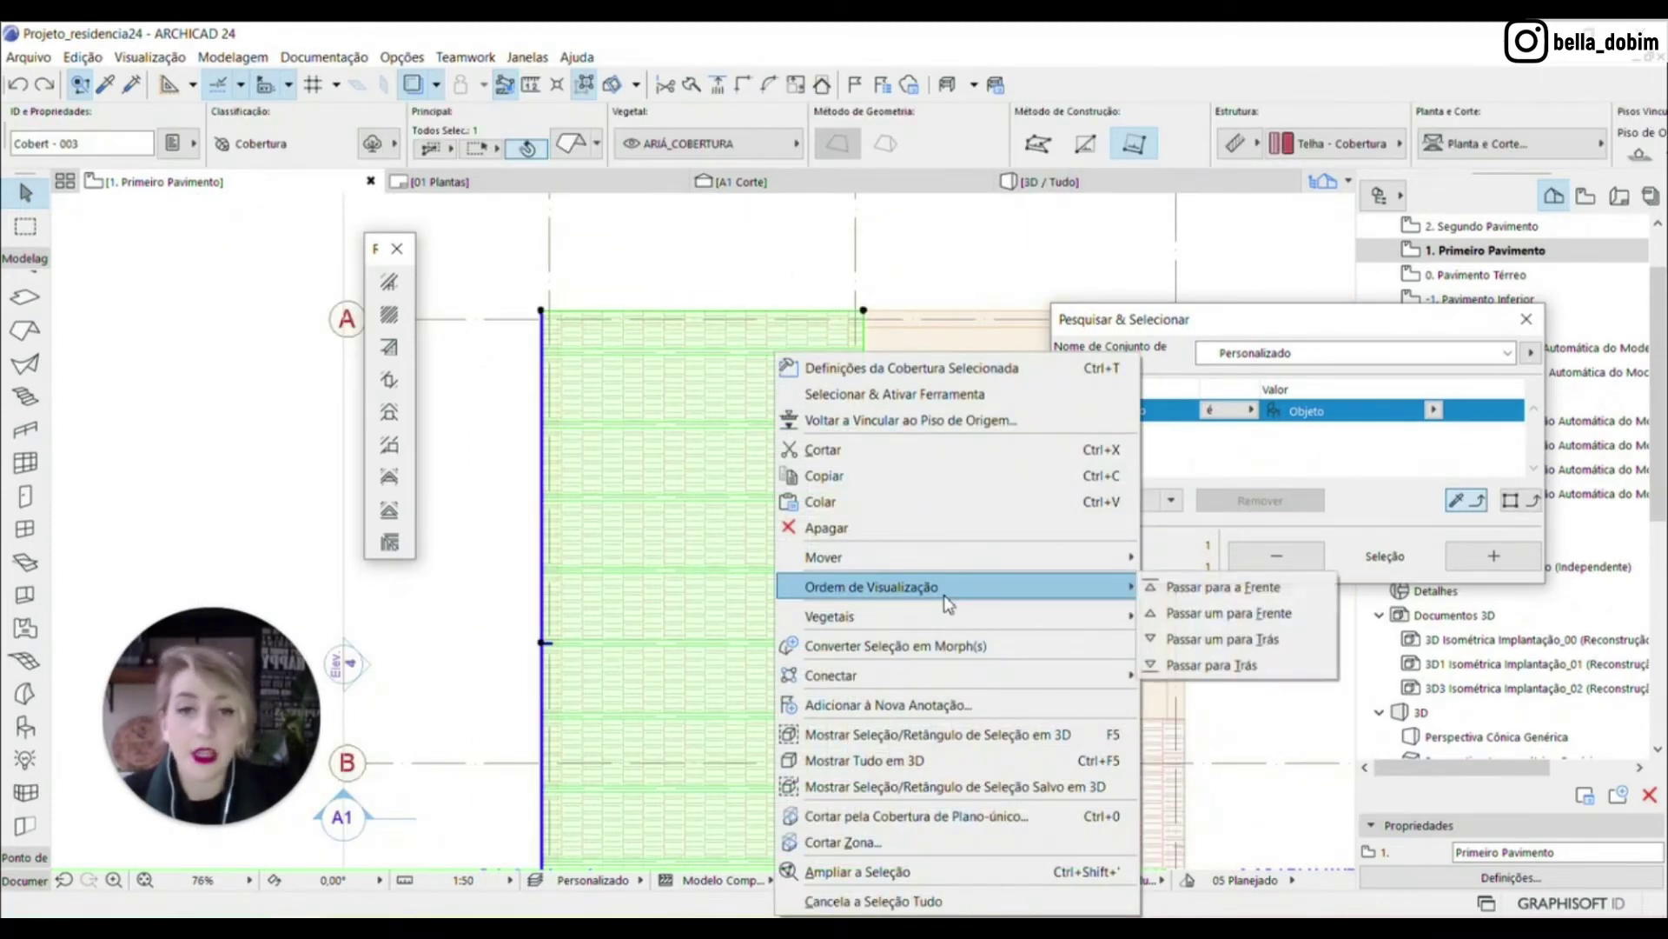
click(1245, 588)
key(Escape)
scroll(618, 443, down, 4)
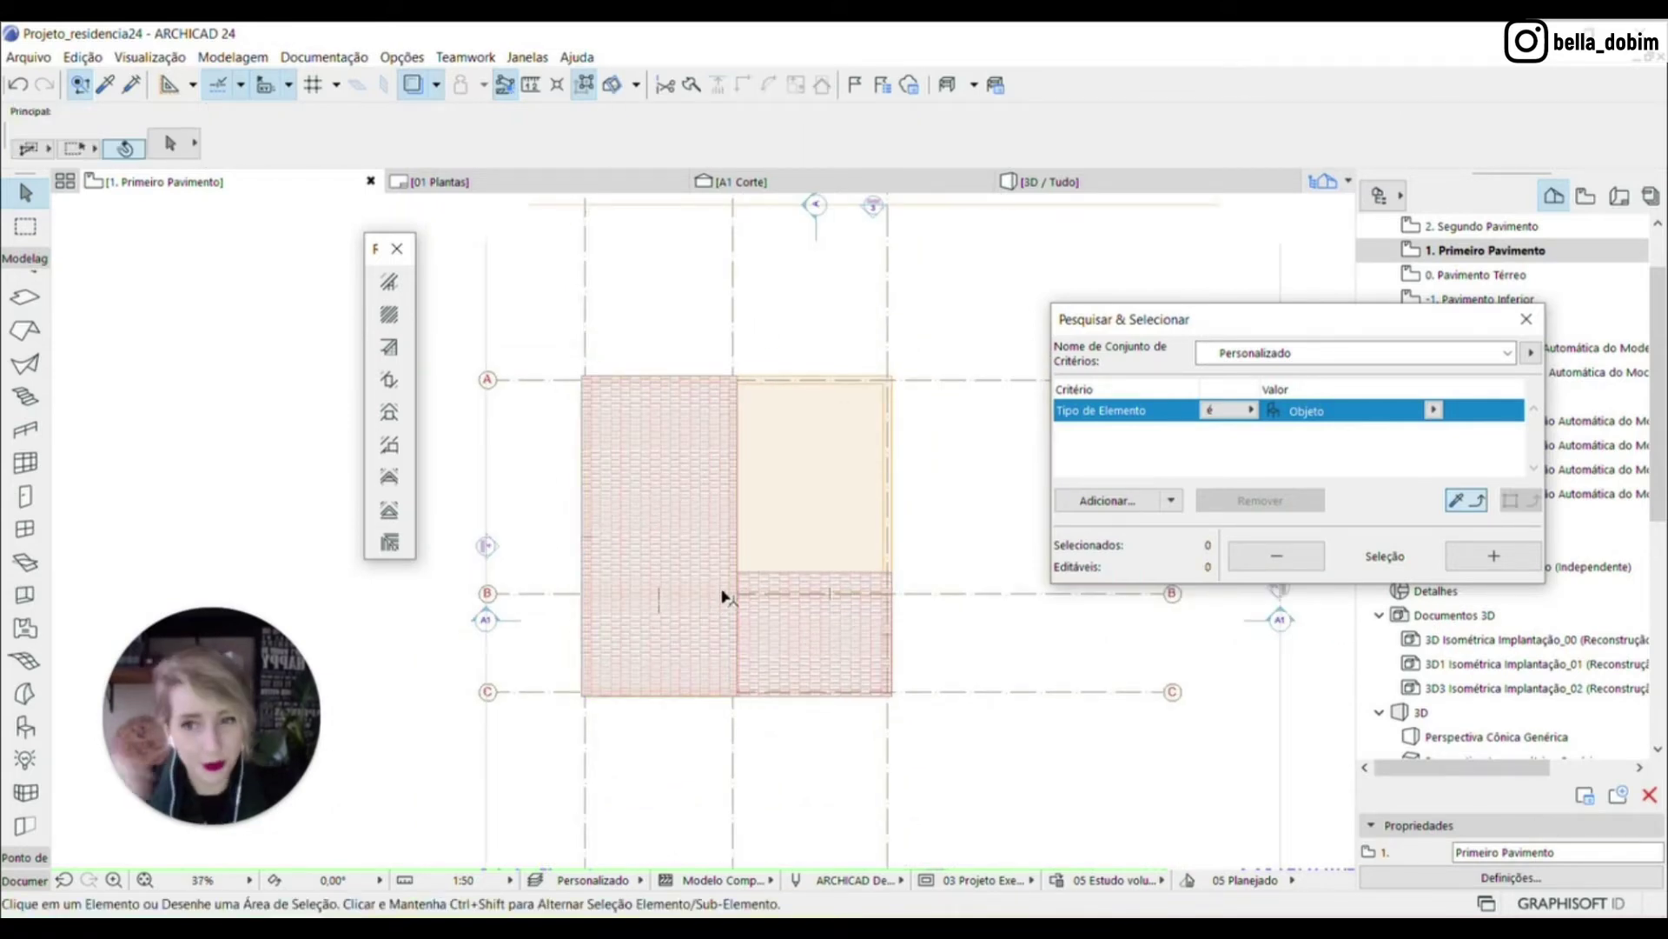
In section A1, try to stretch the upper end of the rafter at axis 02
click(858, 184)
scroll(875, 504, up, 5)
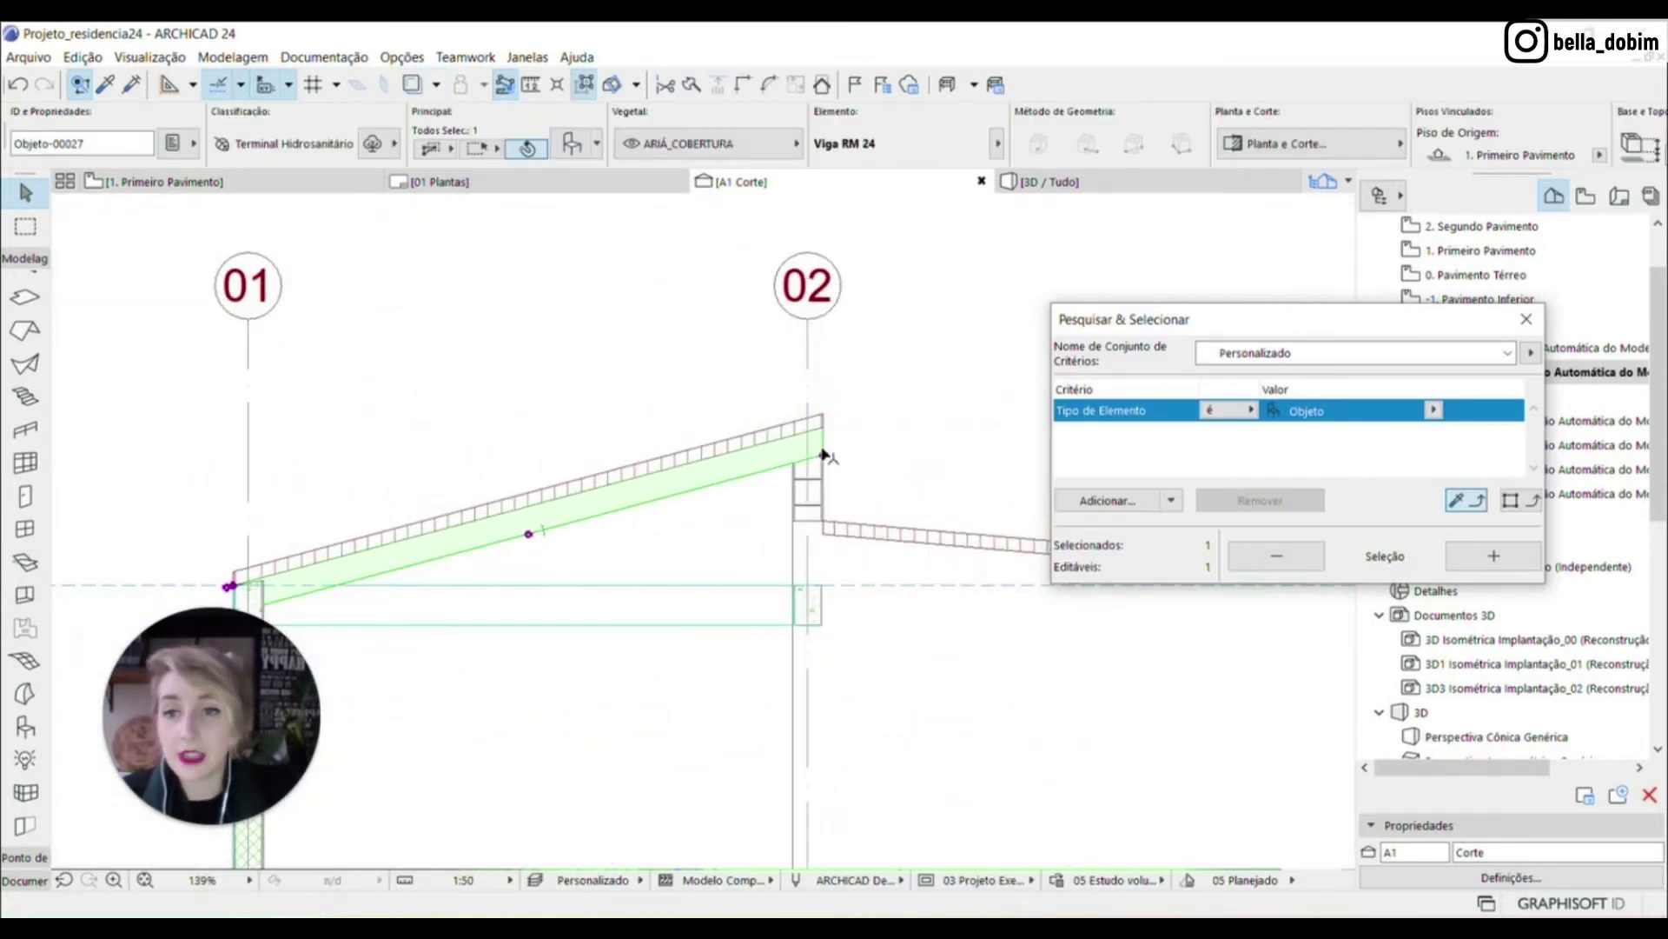
scroll(822, 452, up, 5)
click(813, 444)
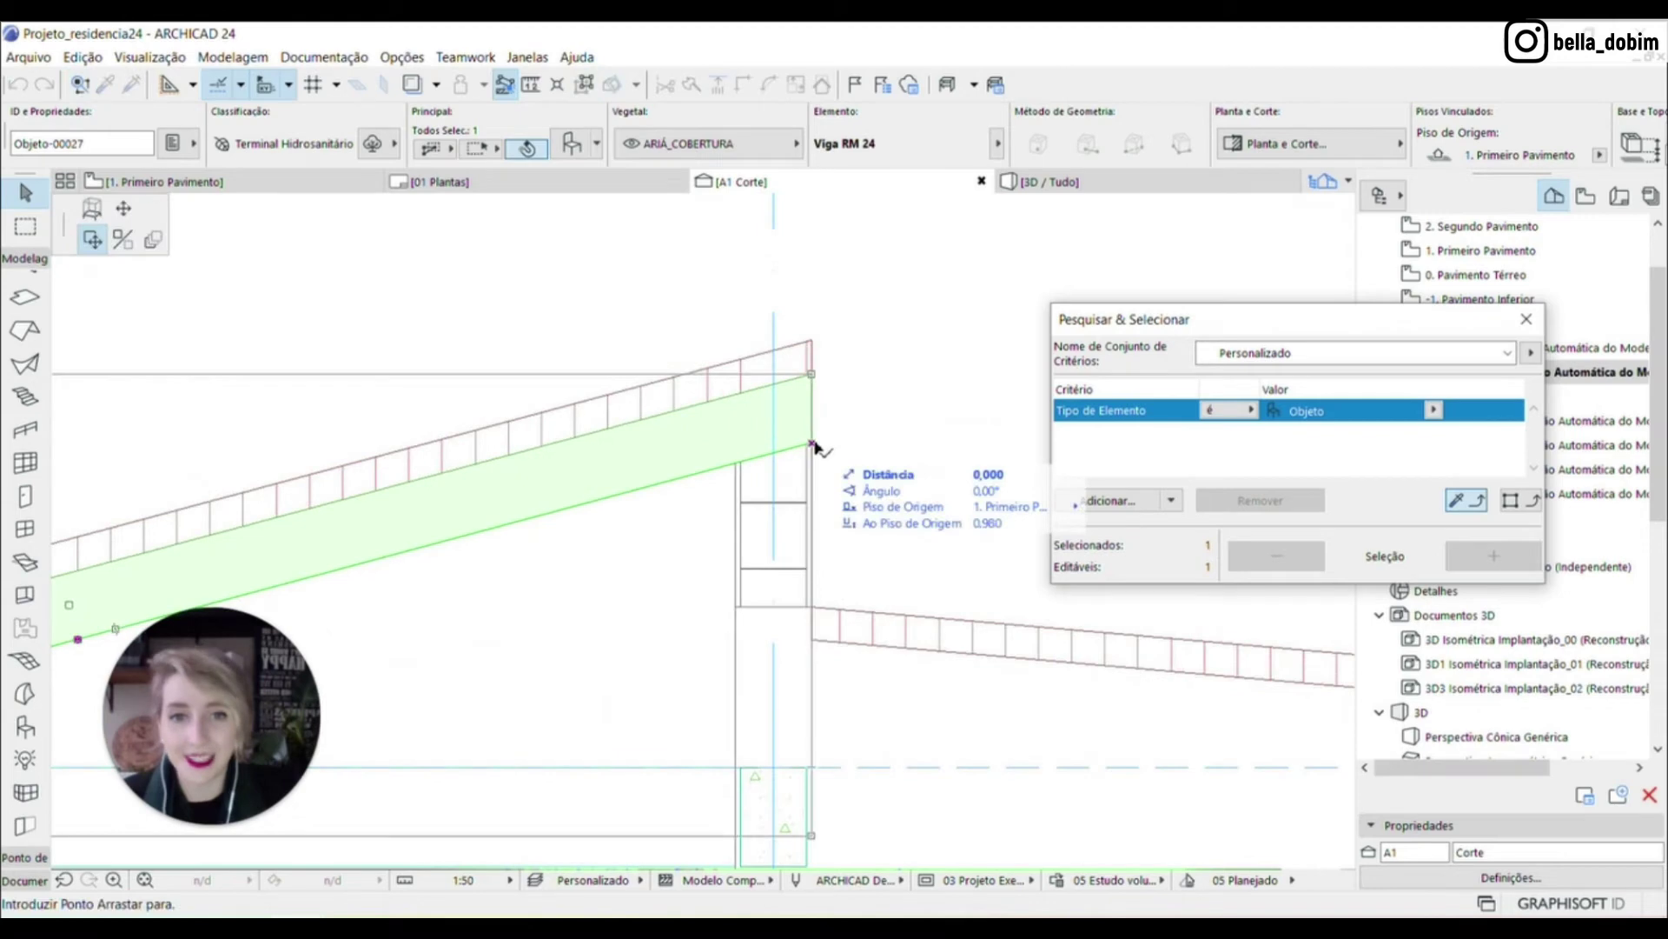
click(122, 238)
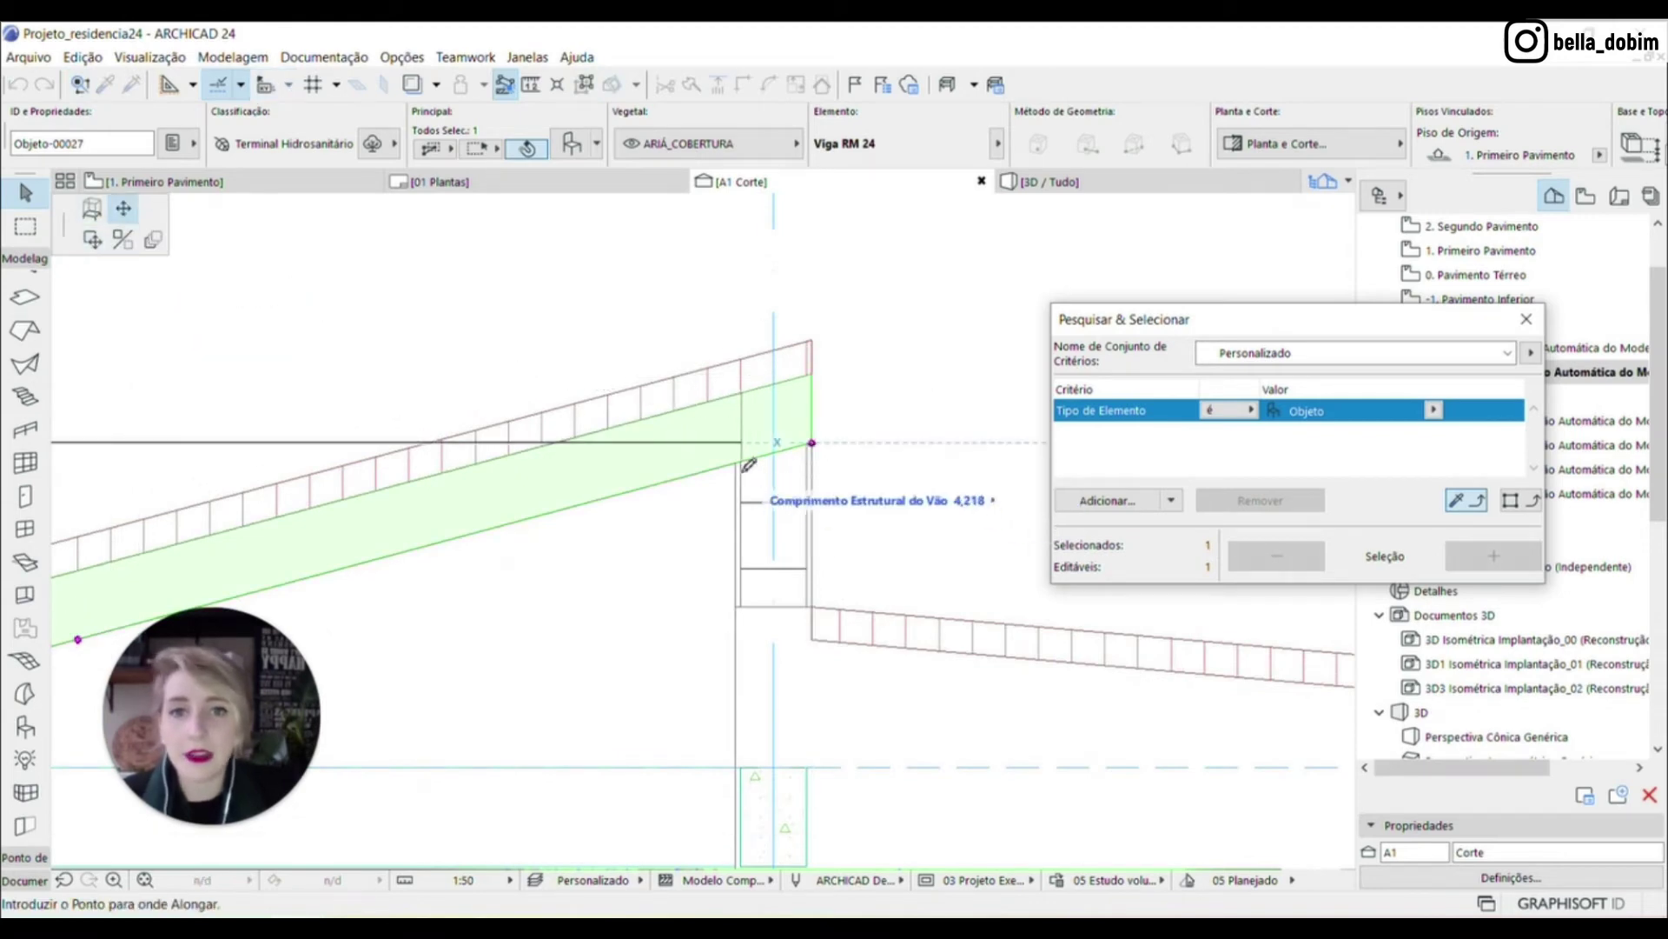
key(Escape)
In section A1, stretch the bottom corner of the rafter's lower end to the inner face of the wall at axis 01, and deselect it
scroll(890, 405, down, 5)
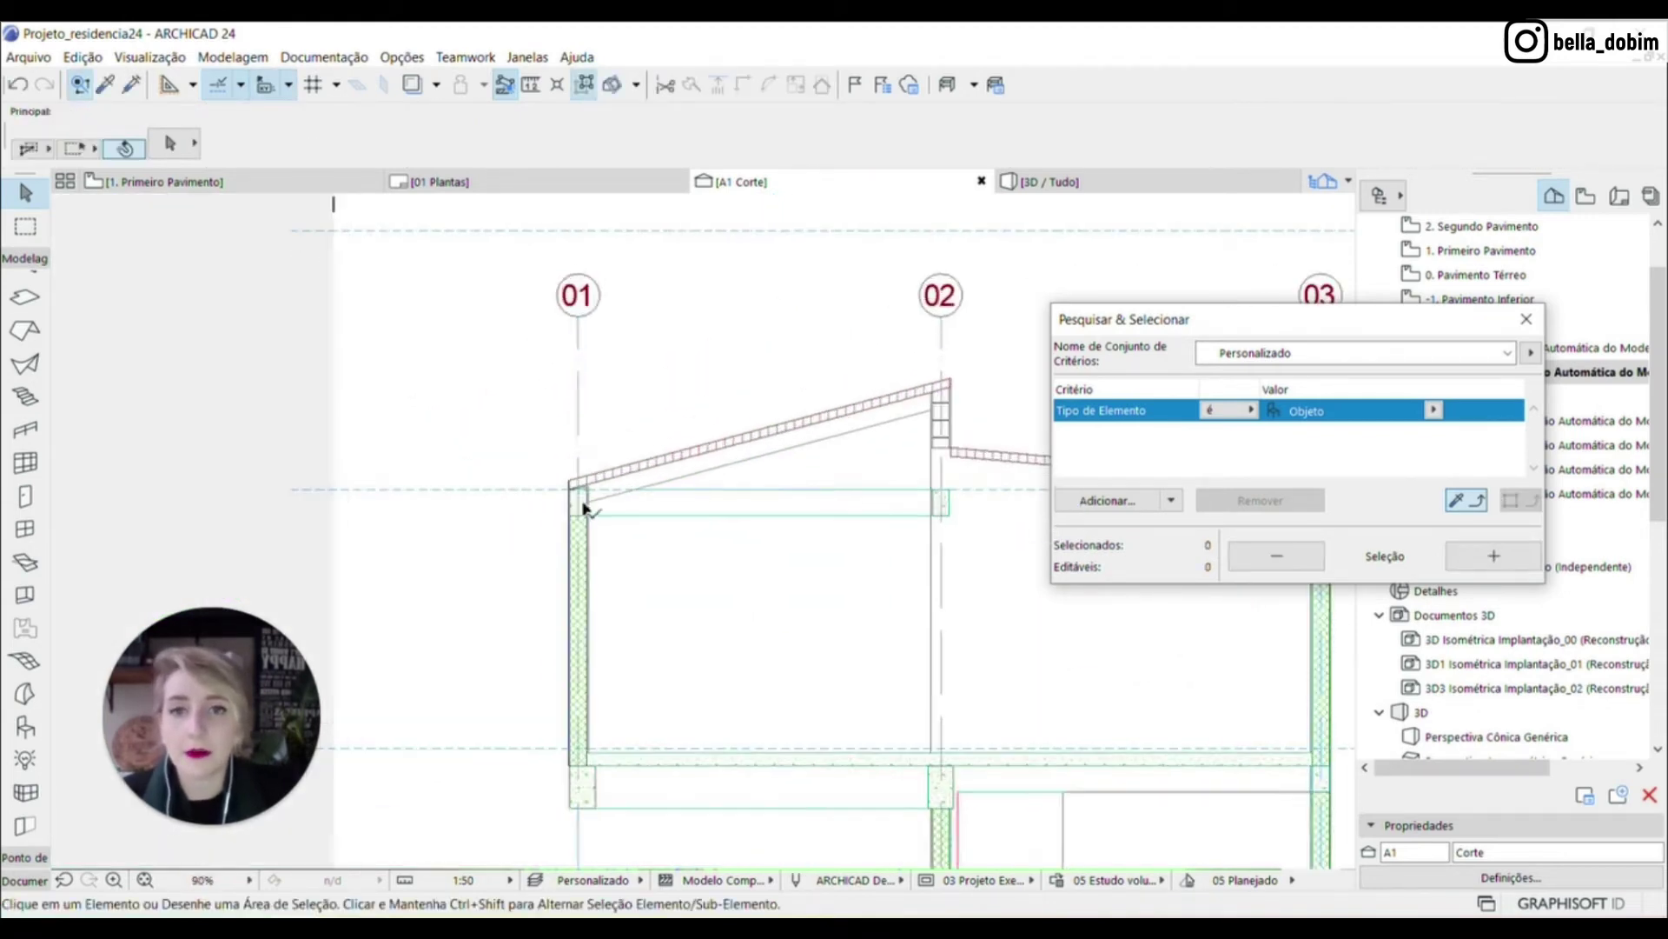
scroll(582, 499, up, 5)
click(558, 514)
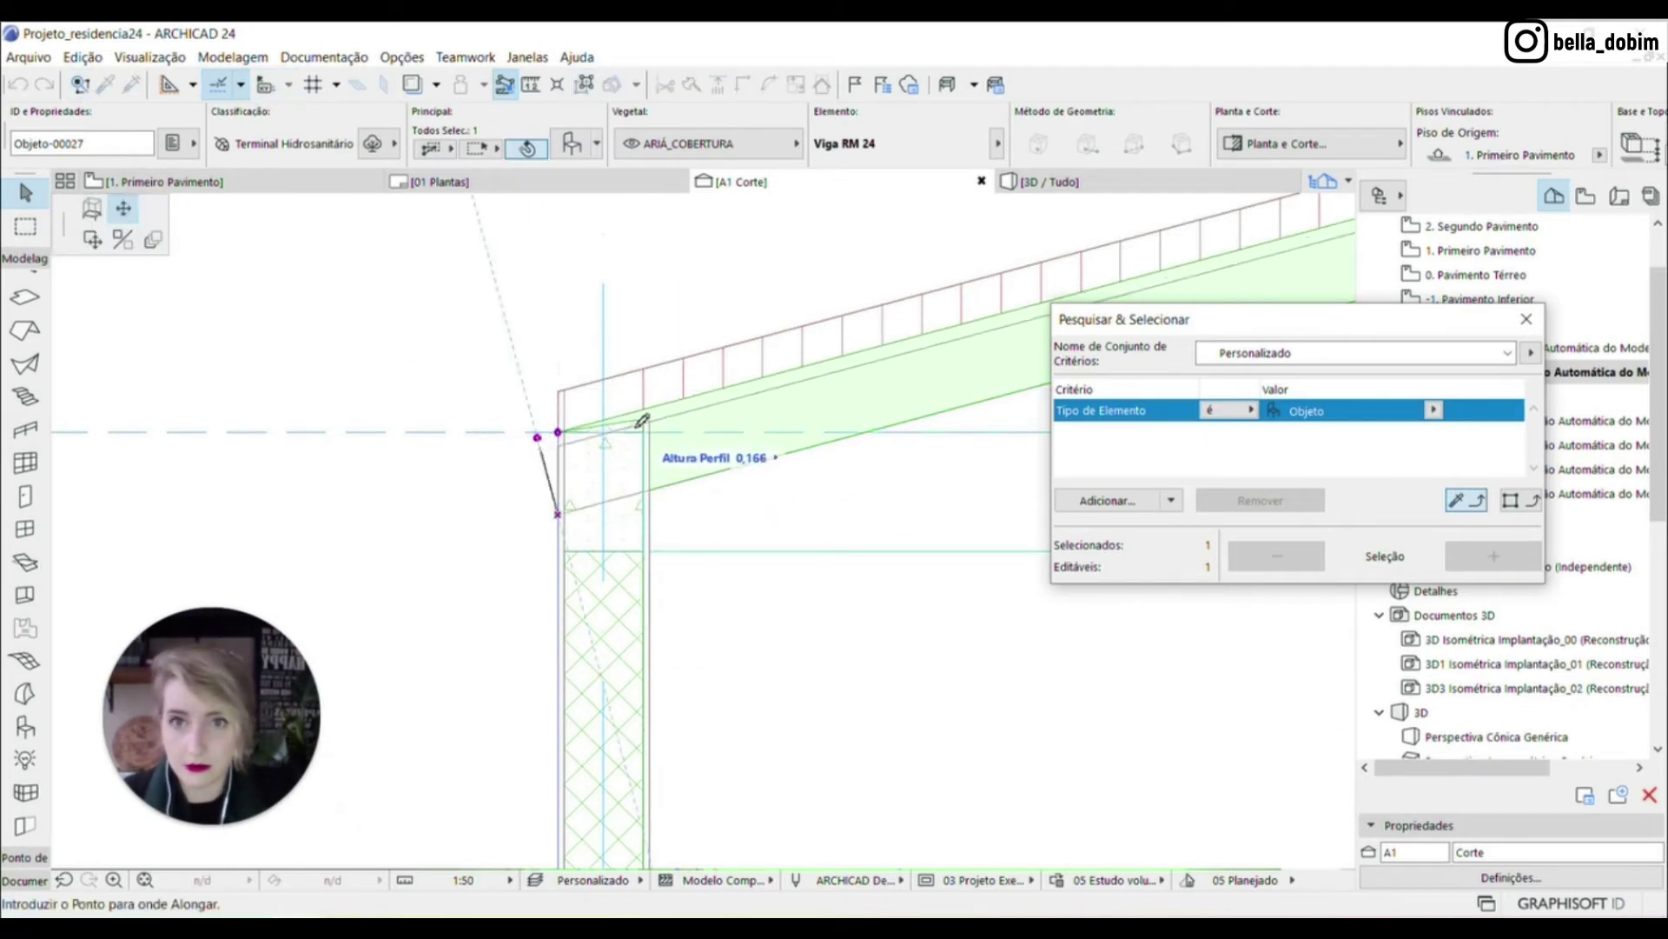
click(661, 496)
scroll(976, 403, down, 3)
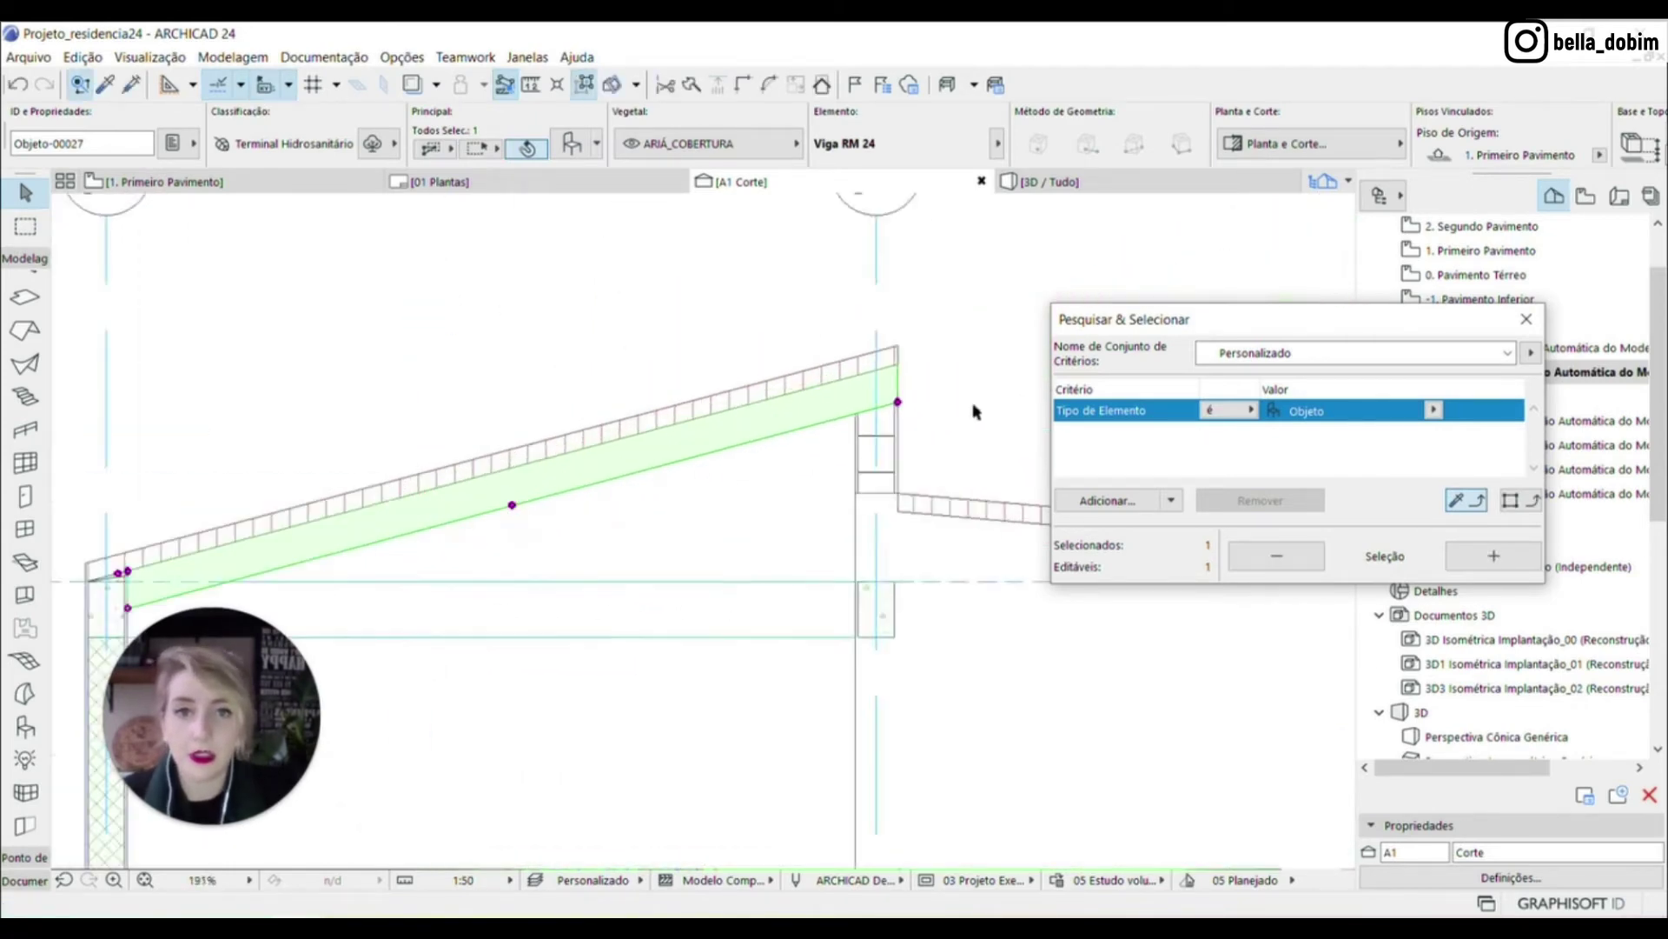
scroll(869, 408, up, 3)
key(Escape)
scroll(763, 473, down, 8)
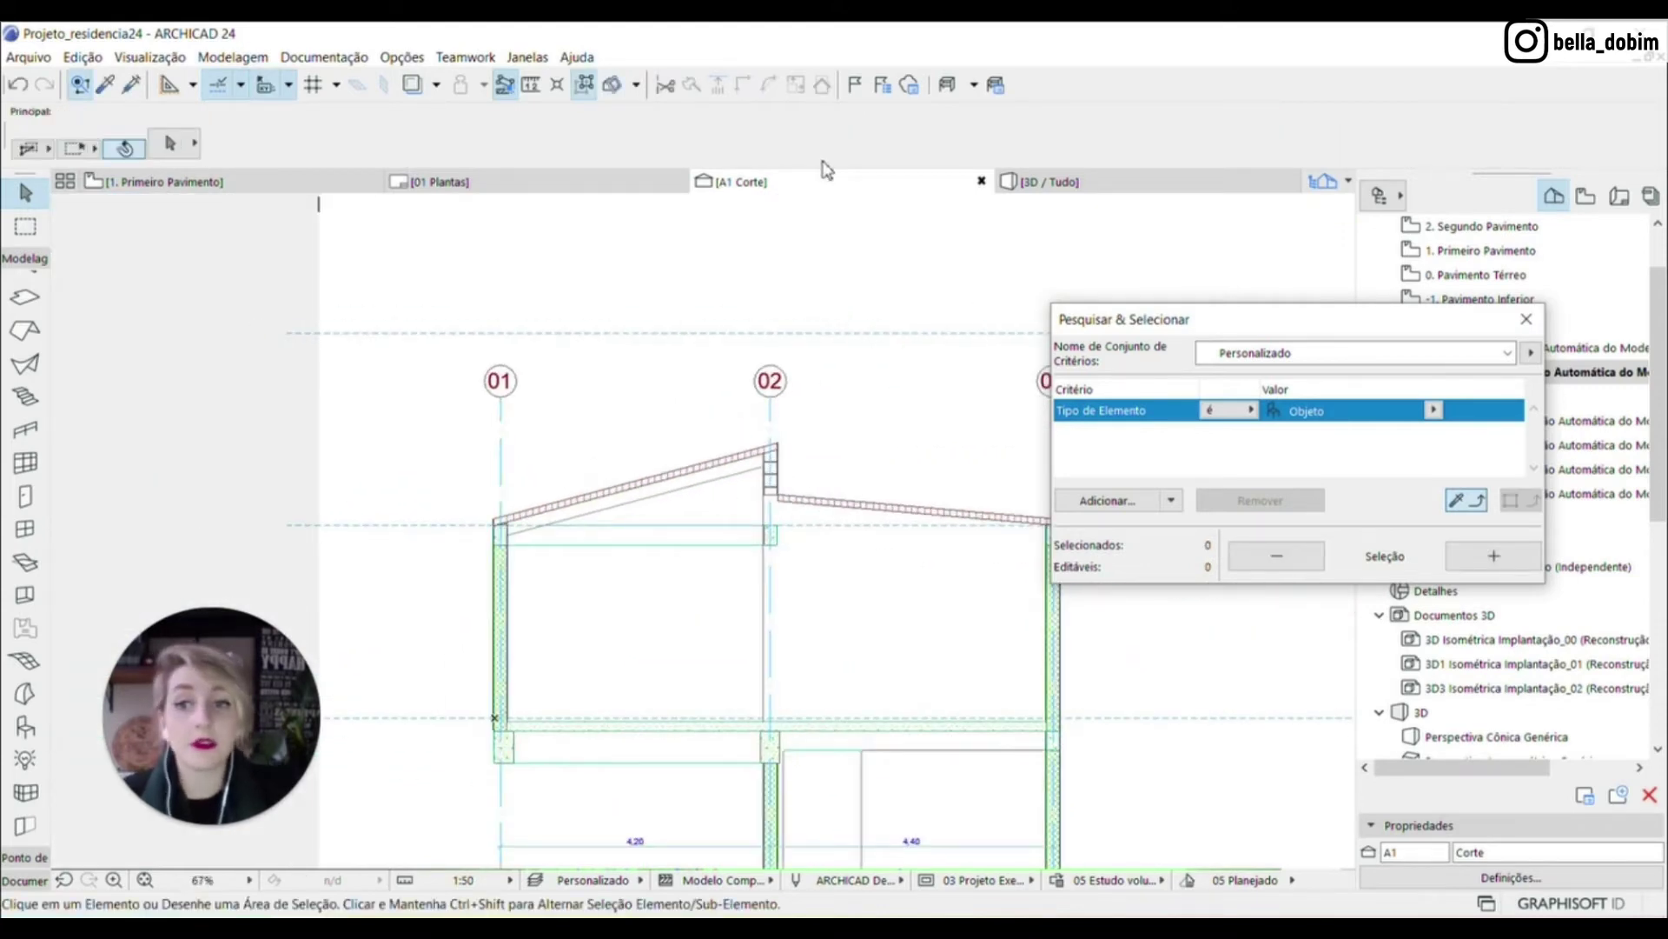
In the 3D view, hide the ARIÁ_PAREDES wall layer and view the exposed rafters and concrete frame from another angle
click(1072, 187)
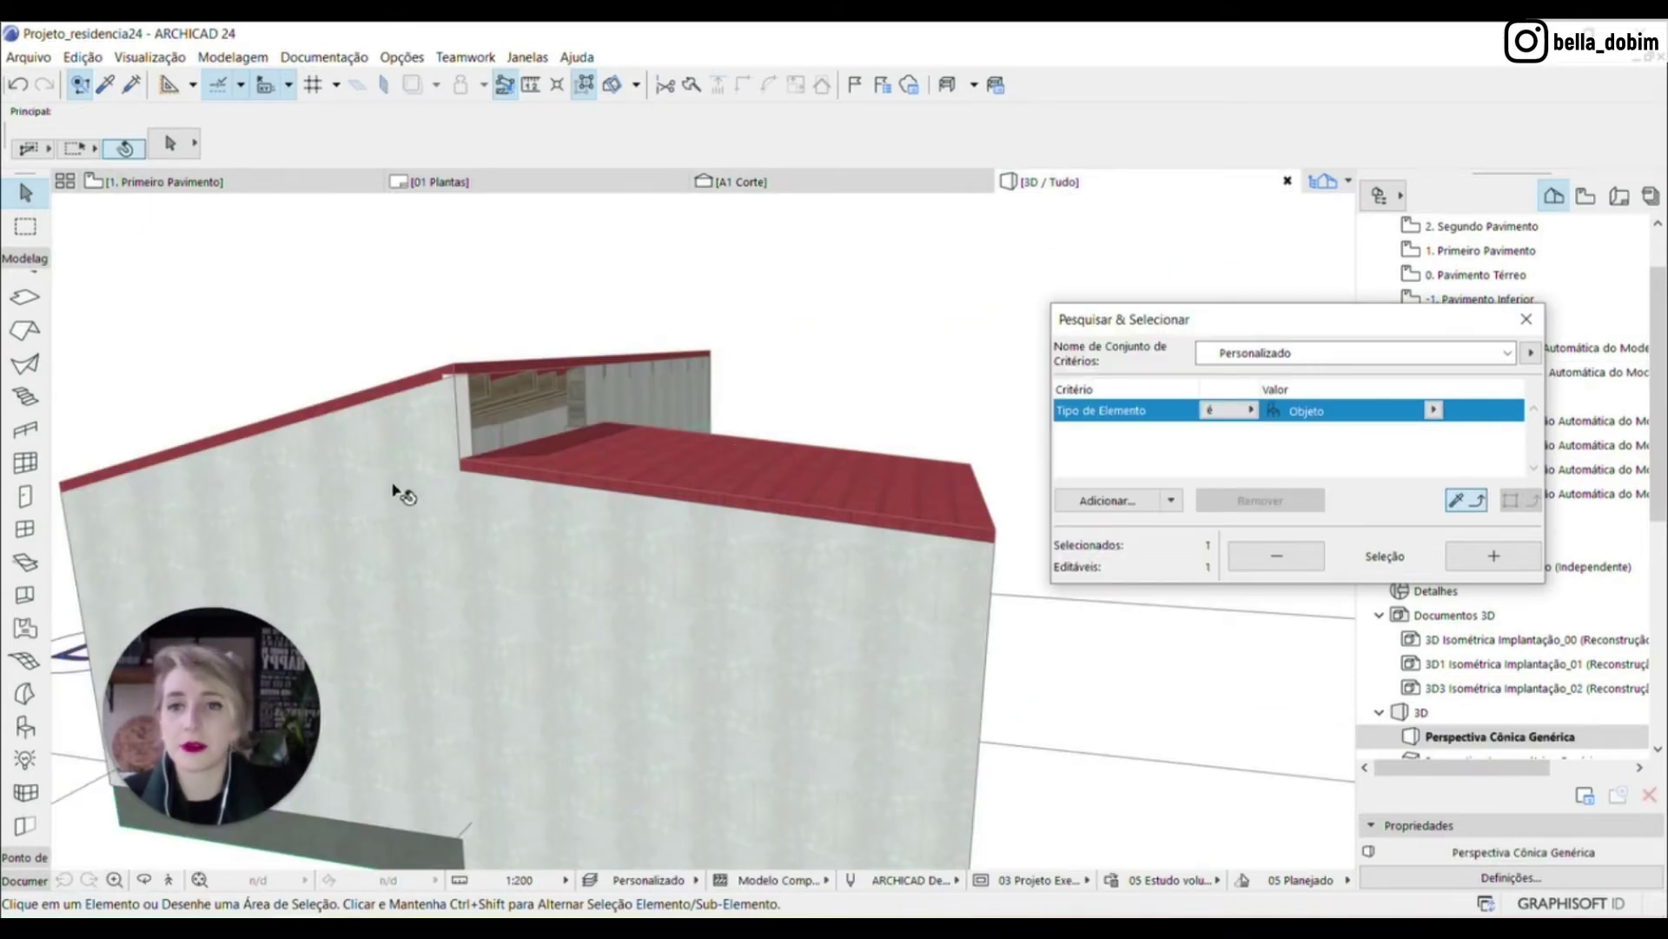
click(603, 290)
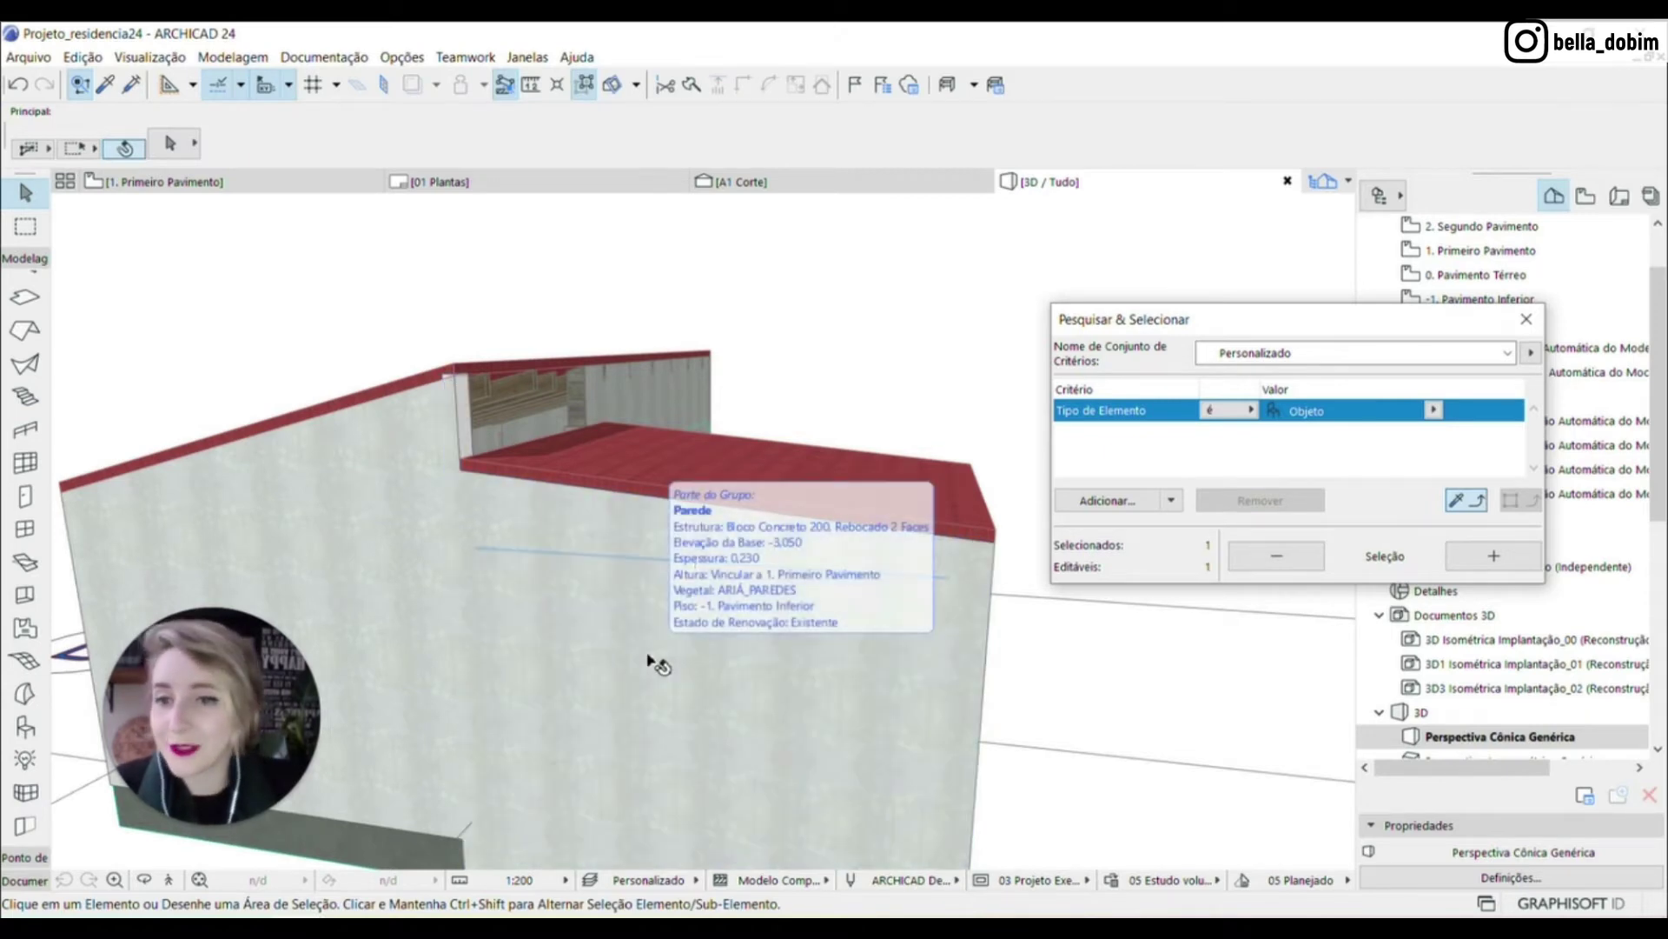
click(654, 663)
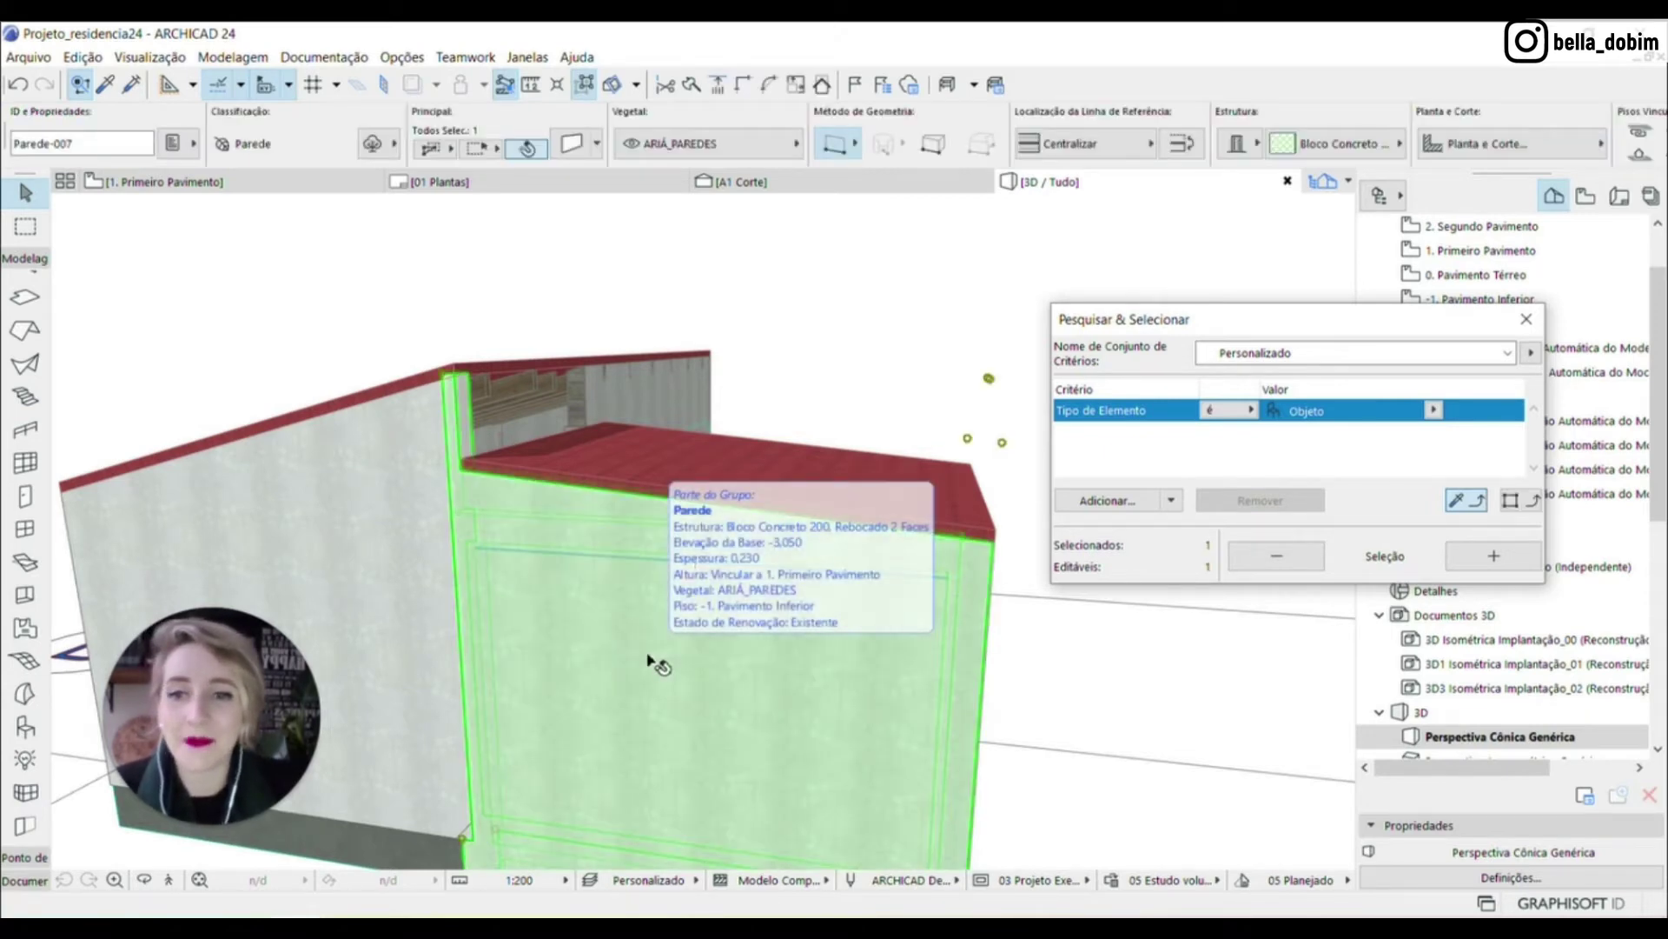
right_click(648, 658)
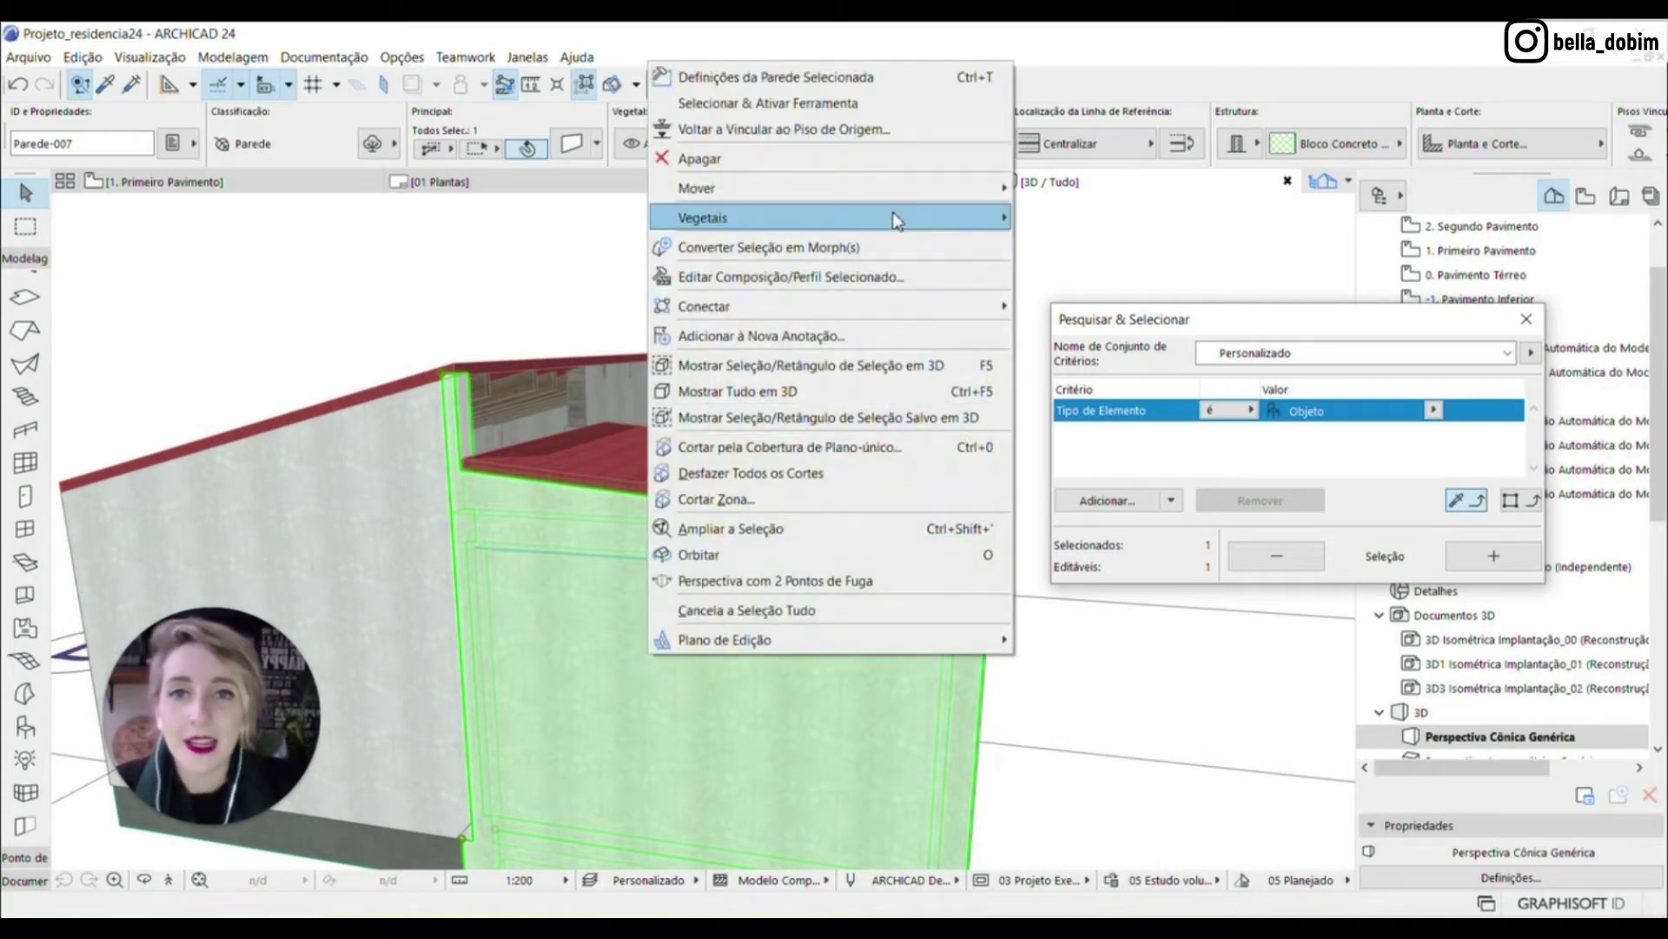
mouse_move(897, 220)
click(1131, 249)
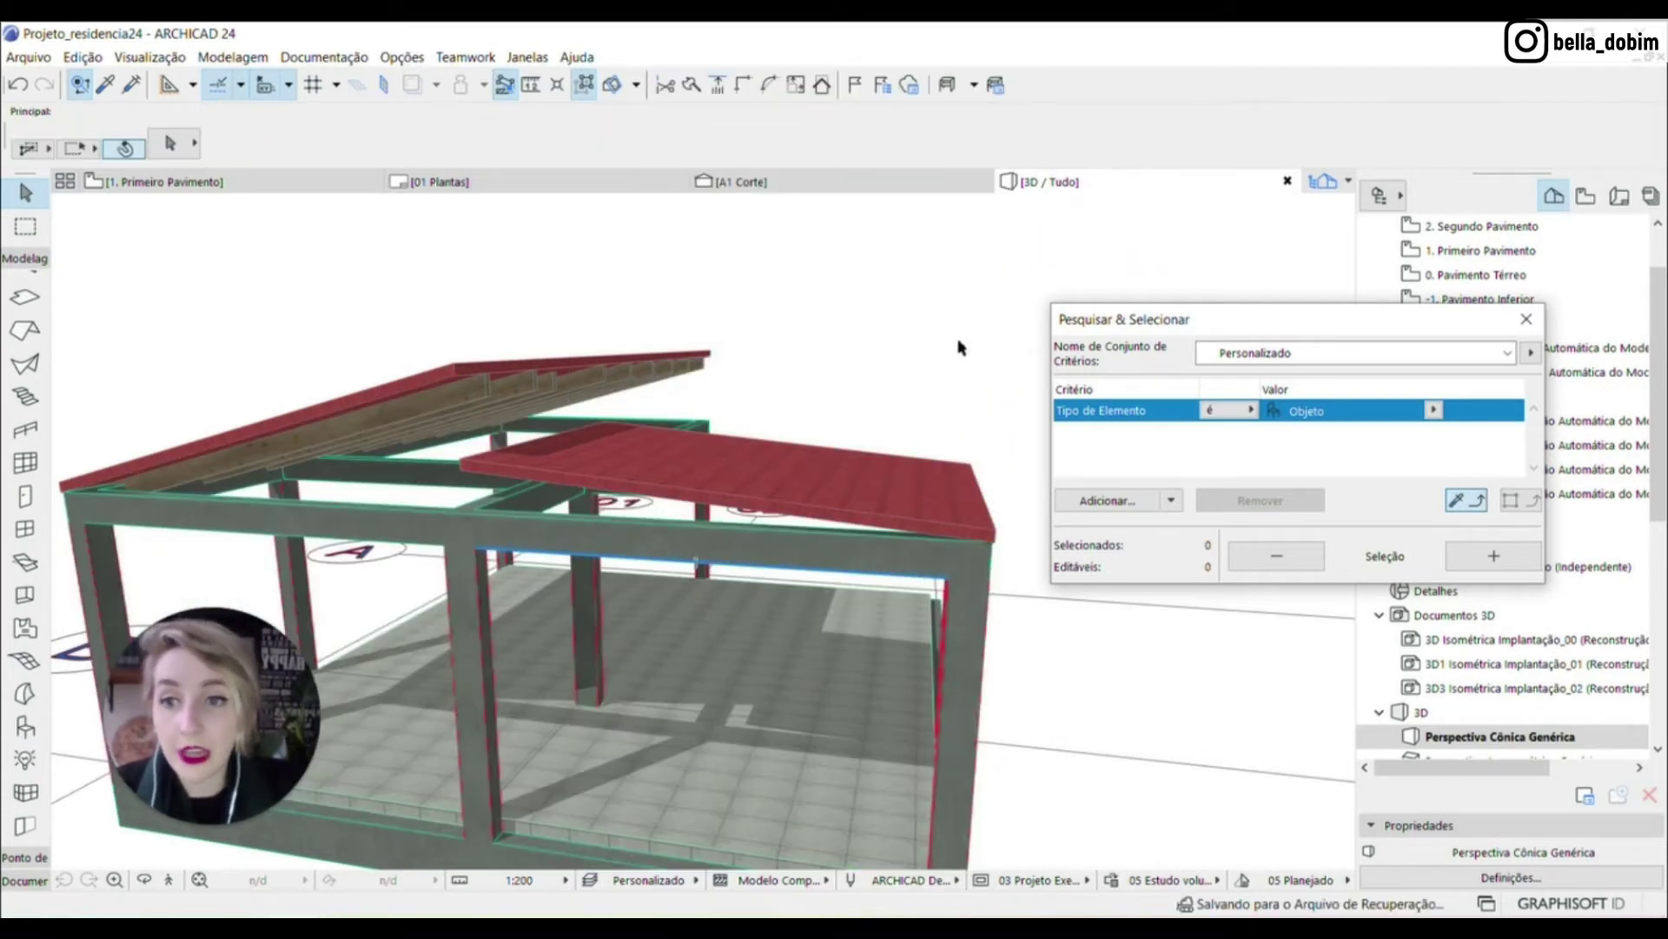
shift+middle_drag(783, 528, 446, 457)
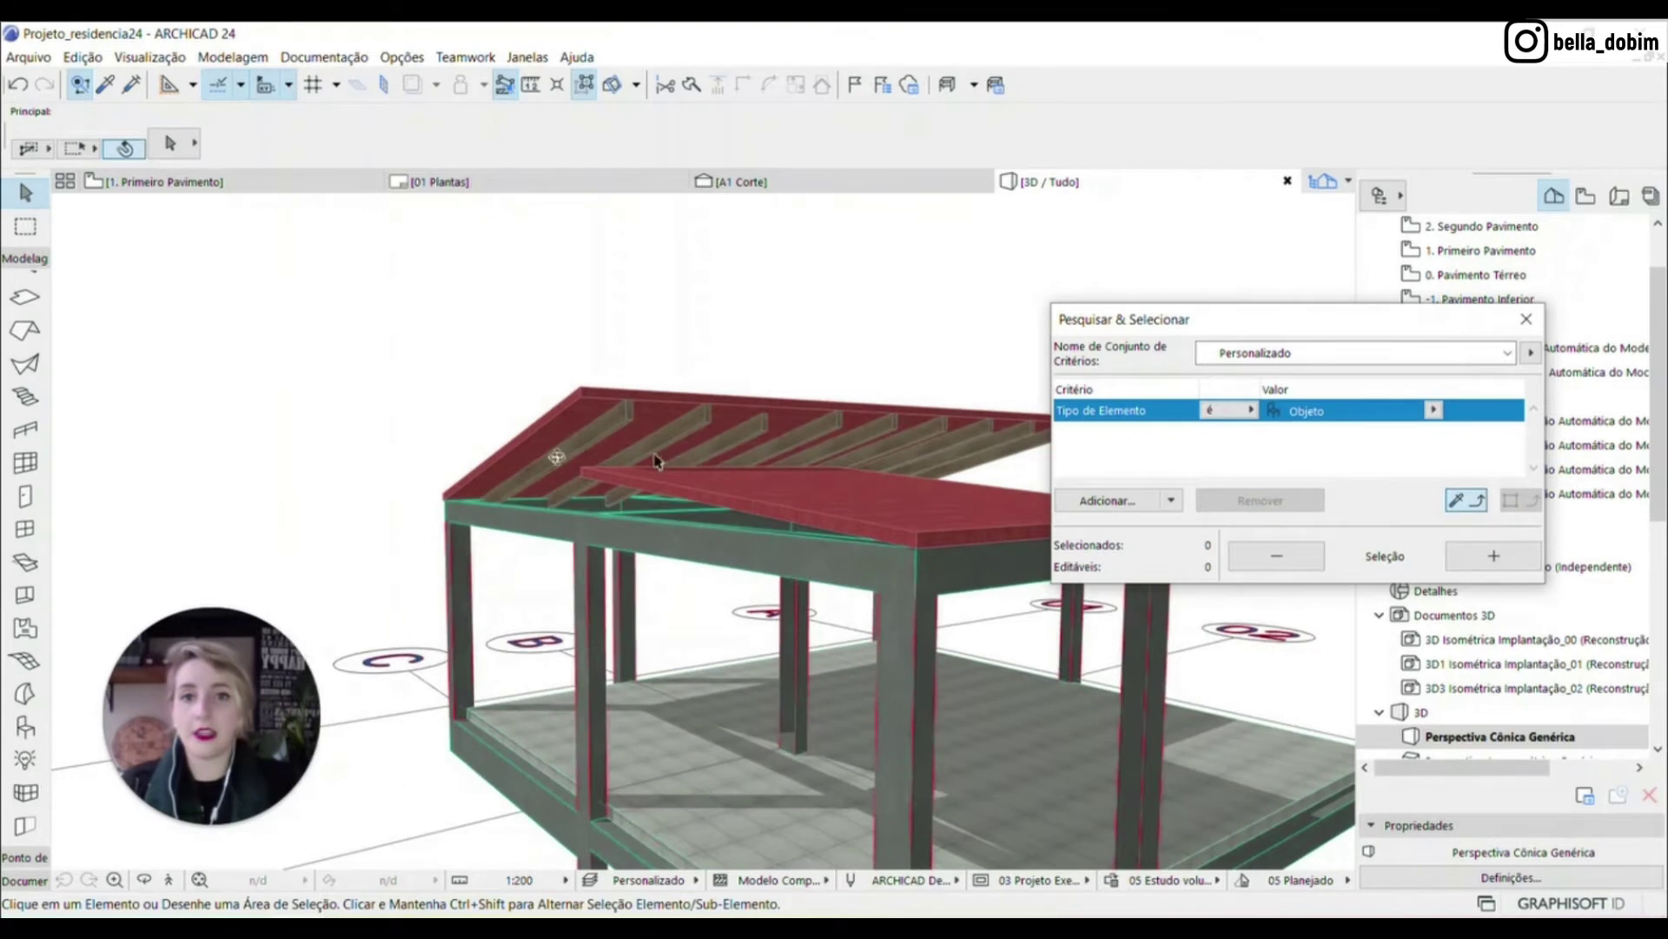
Examine the exposed rafters beneath the larger tiled roof in 3D and sample the settings of one rafter
shift+middle_drag(512, 518, 948, 399)
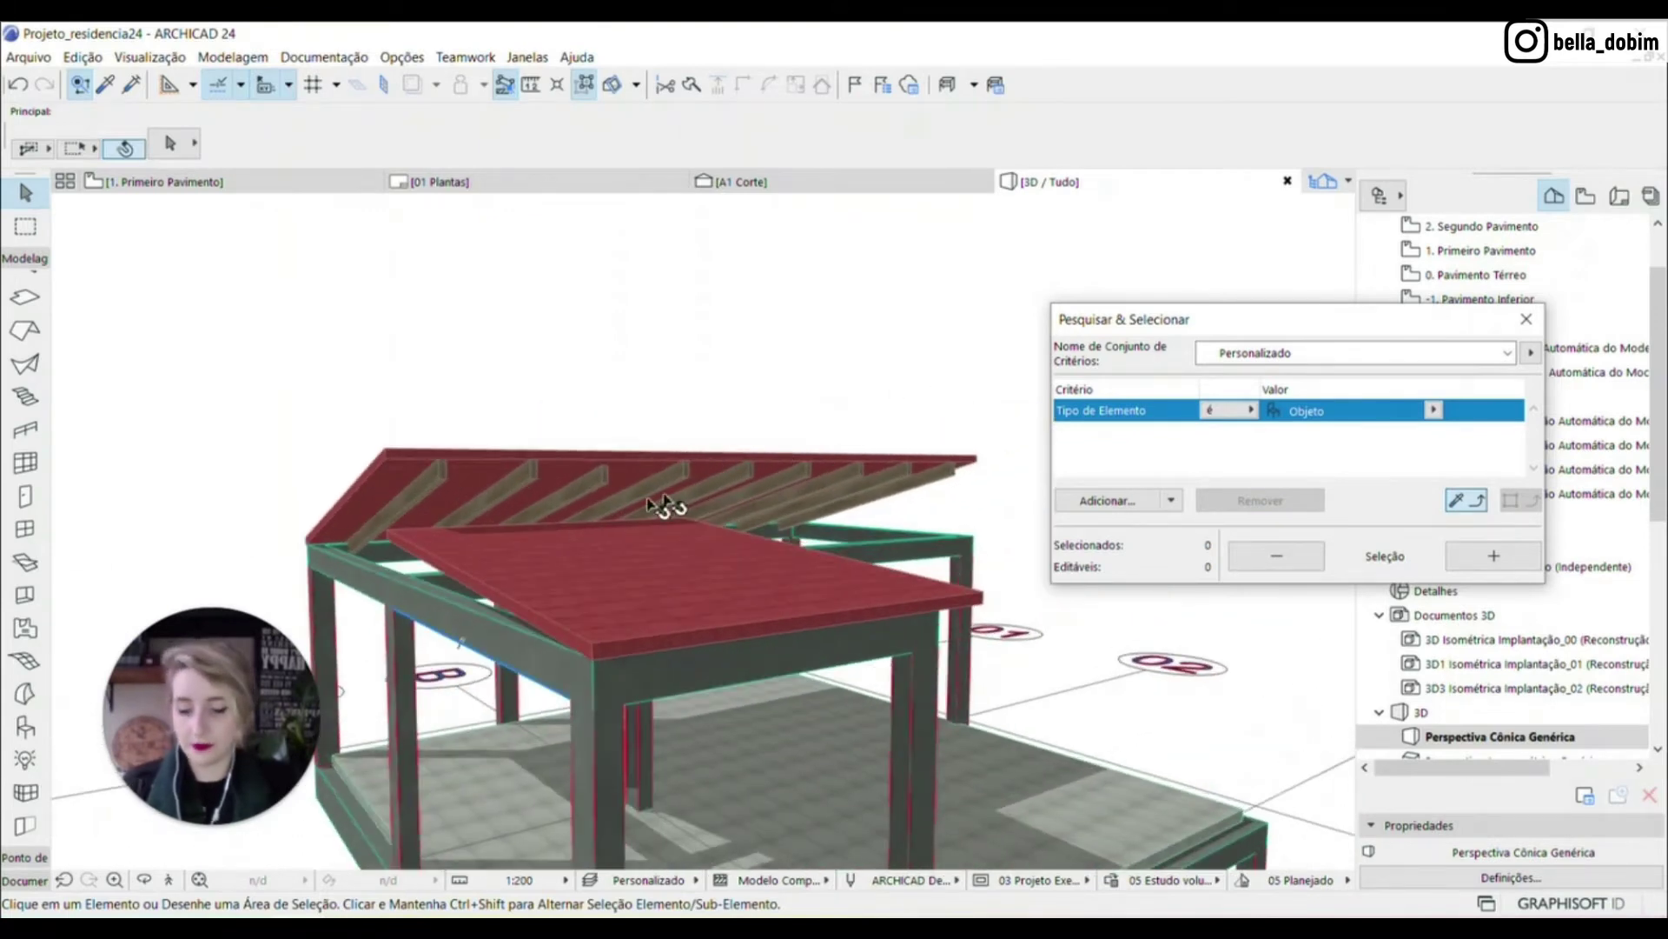
alt+click(602, 470)
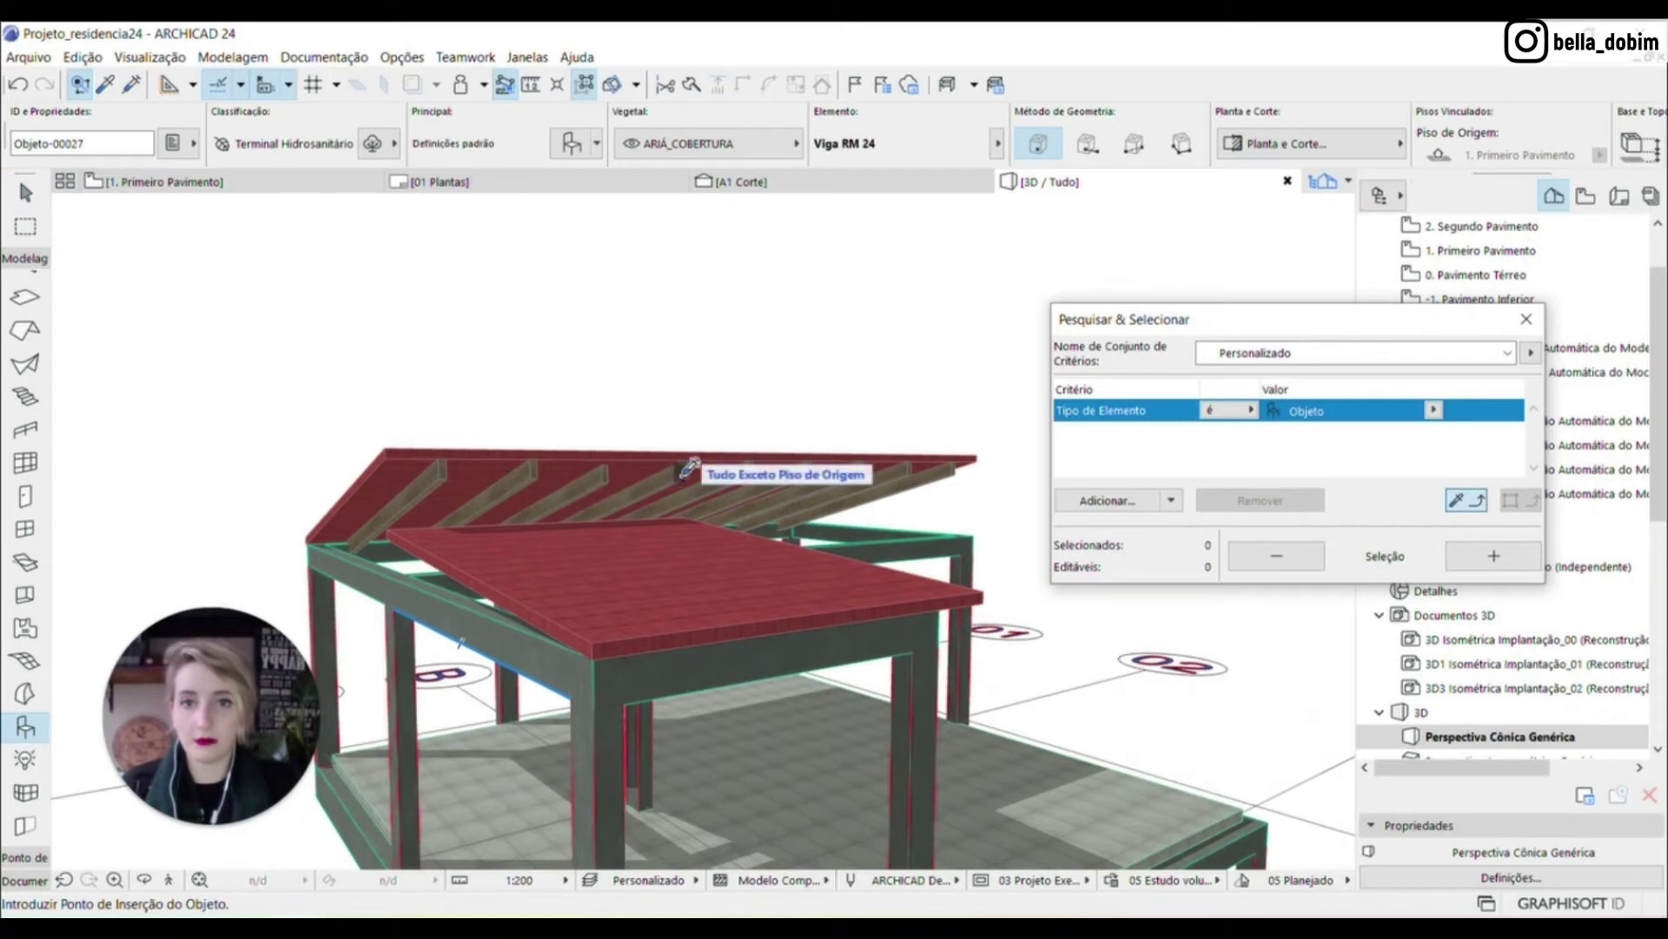
scroll(773, 426, up, 5)
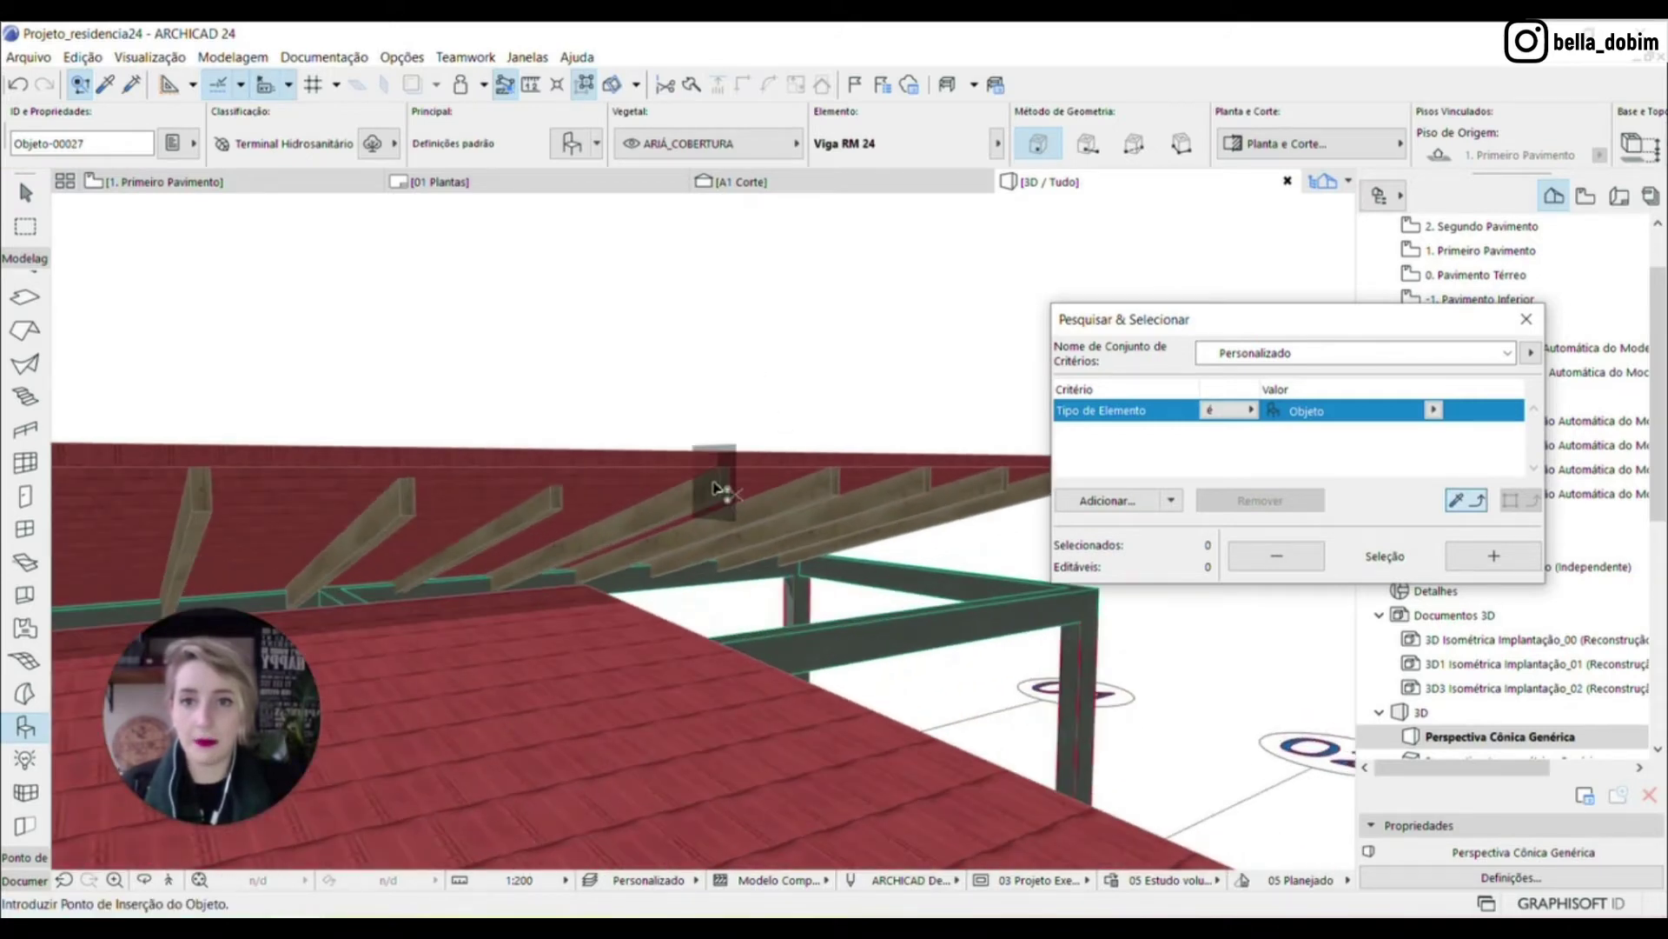
scroll(747, 491, down, 2)
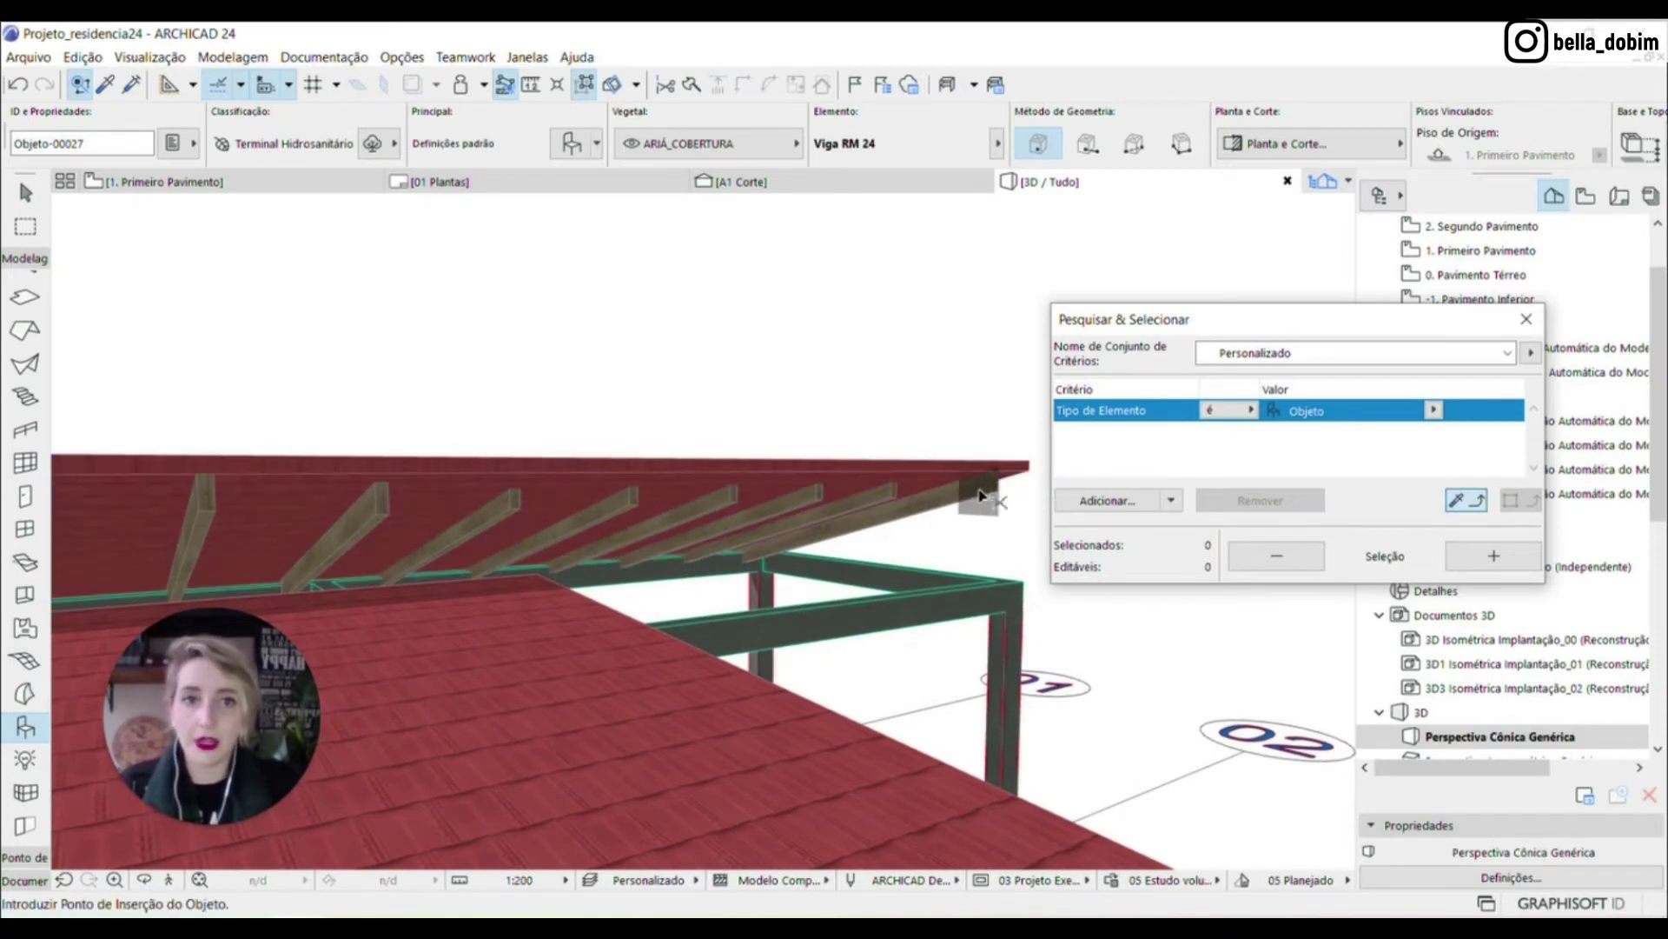
scroll(1032, 556, down, 4)
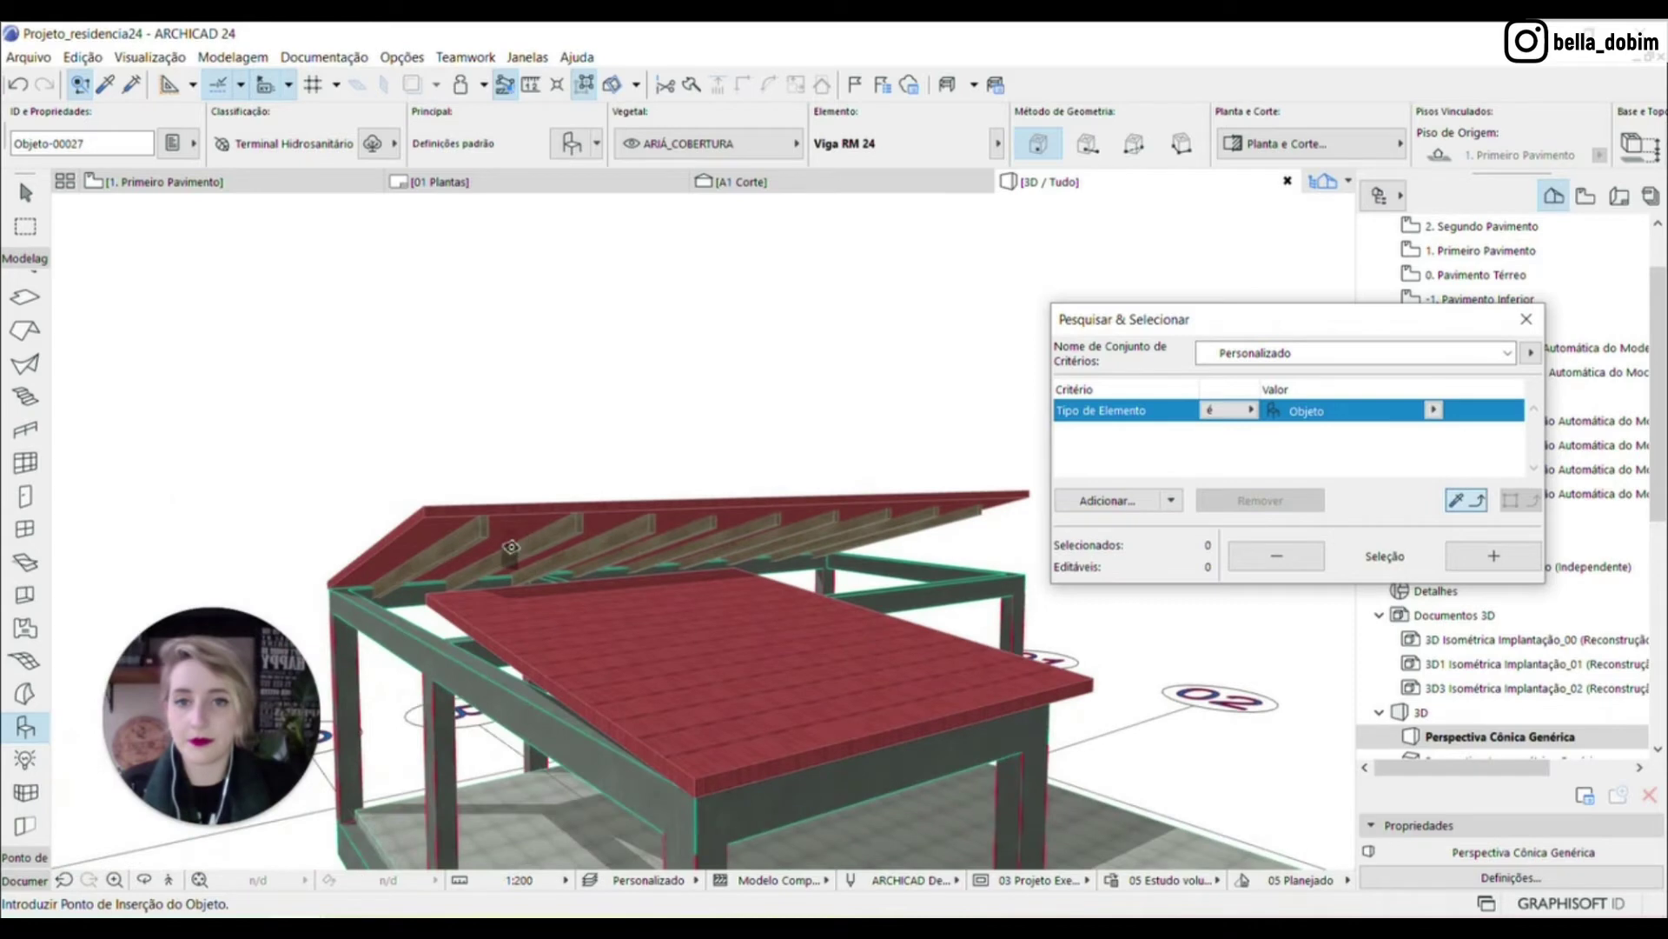
scroll(513, 547, up, 4)
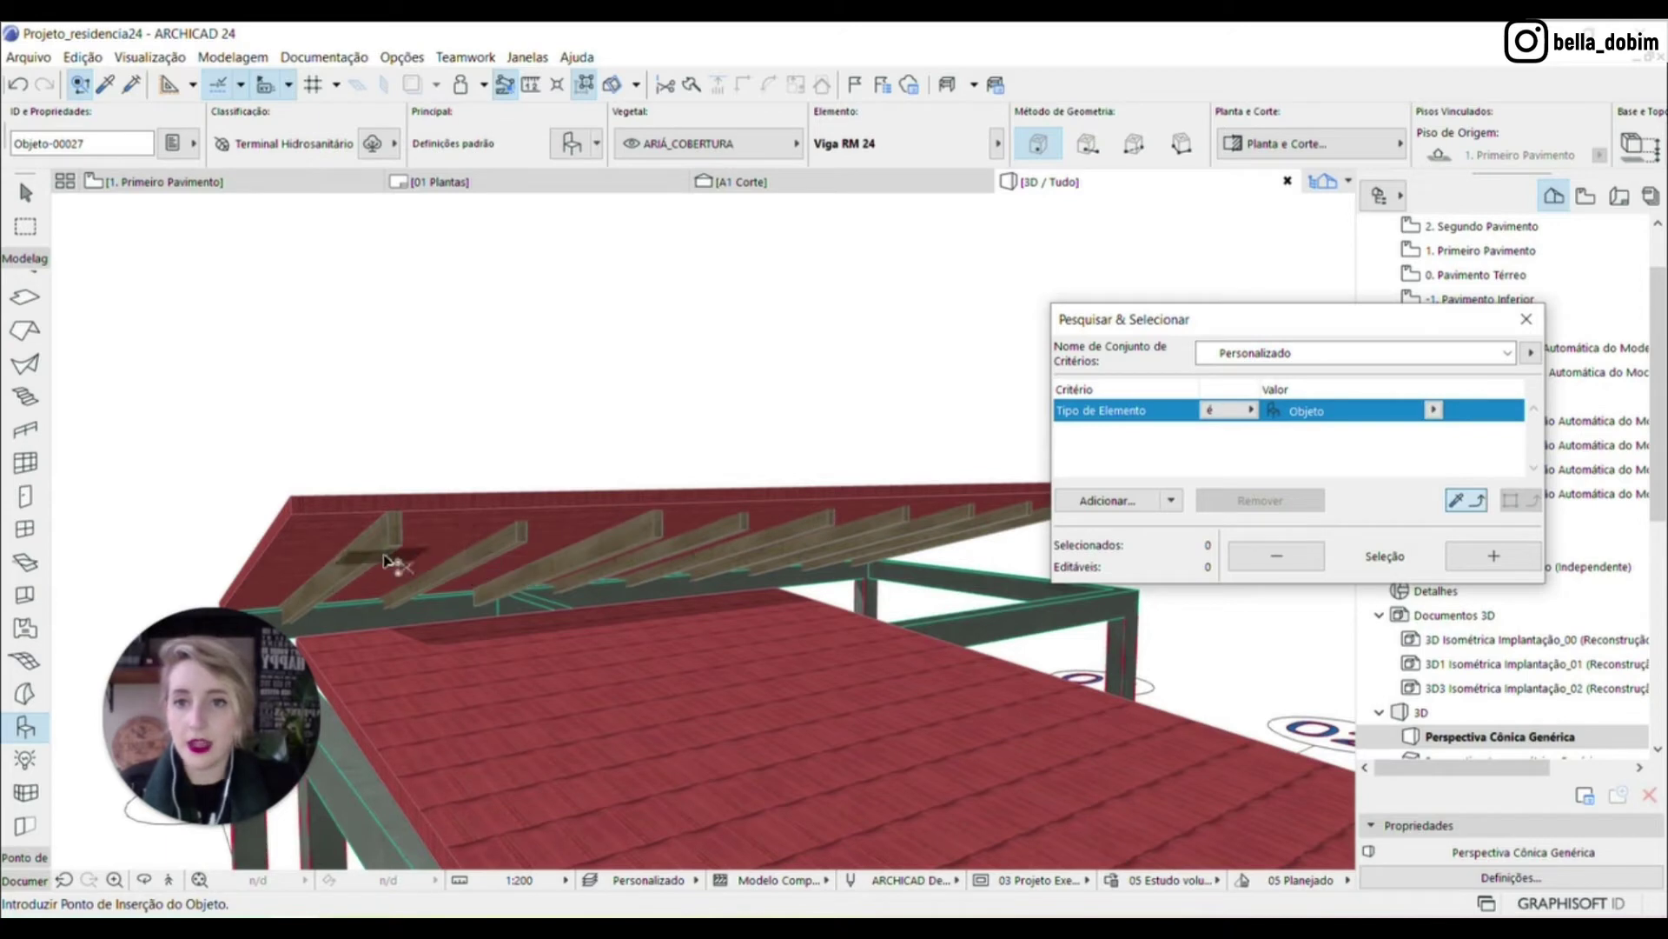
On the first-floor plan, move section line A so it cuts through the larger tiled roof, and open section A
click(213, 183)
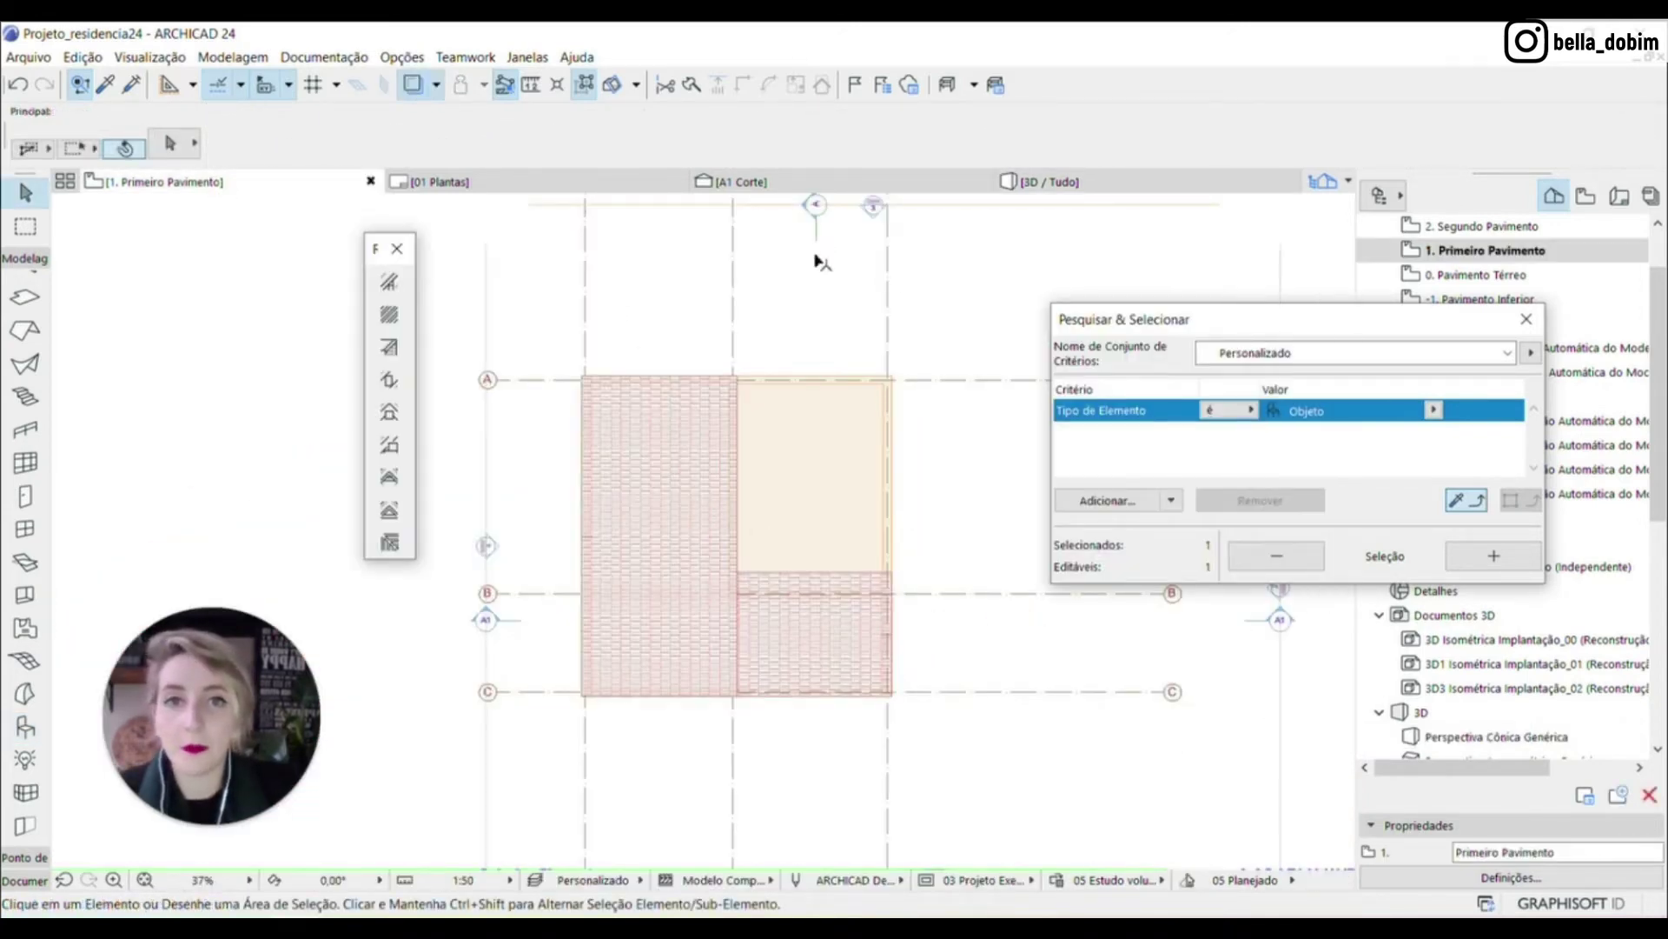
drag(818, 276, 661, 305)
right_click(658, 304)
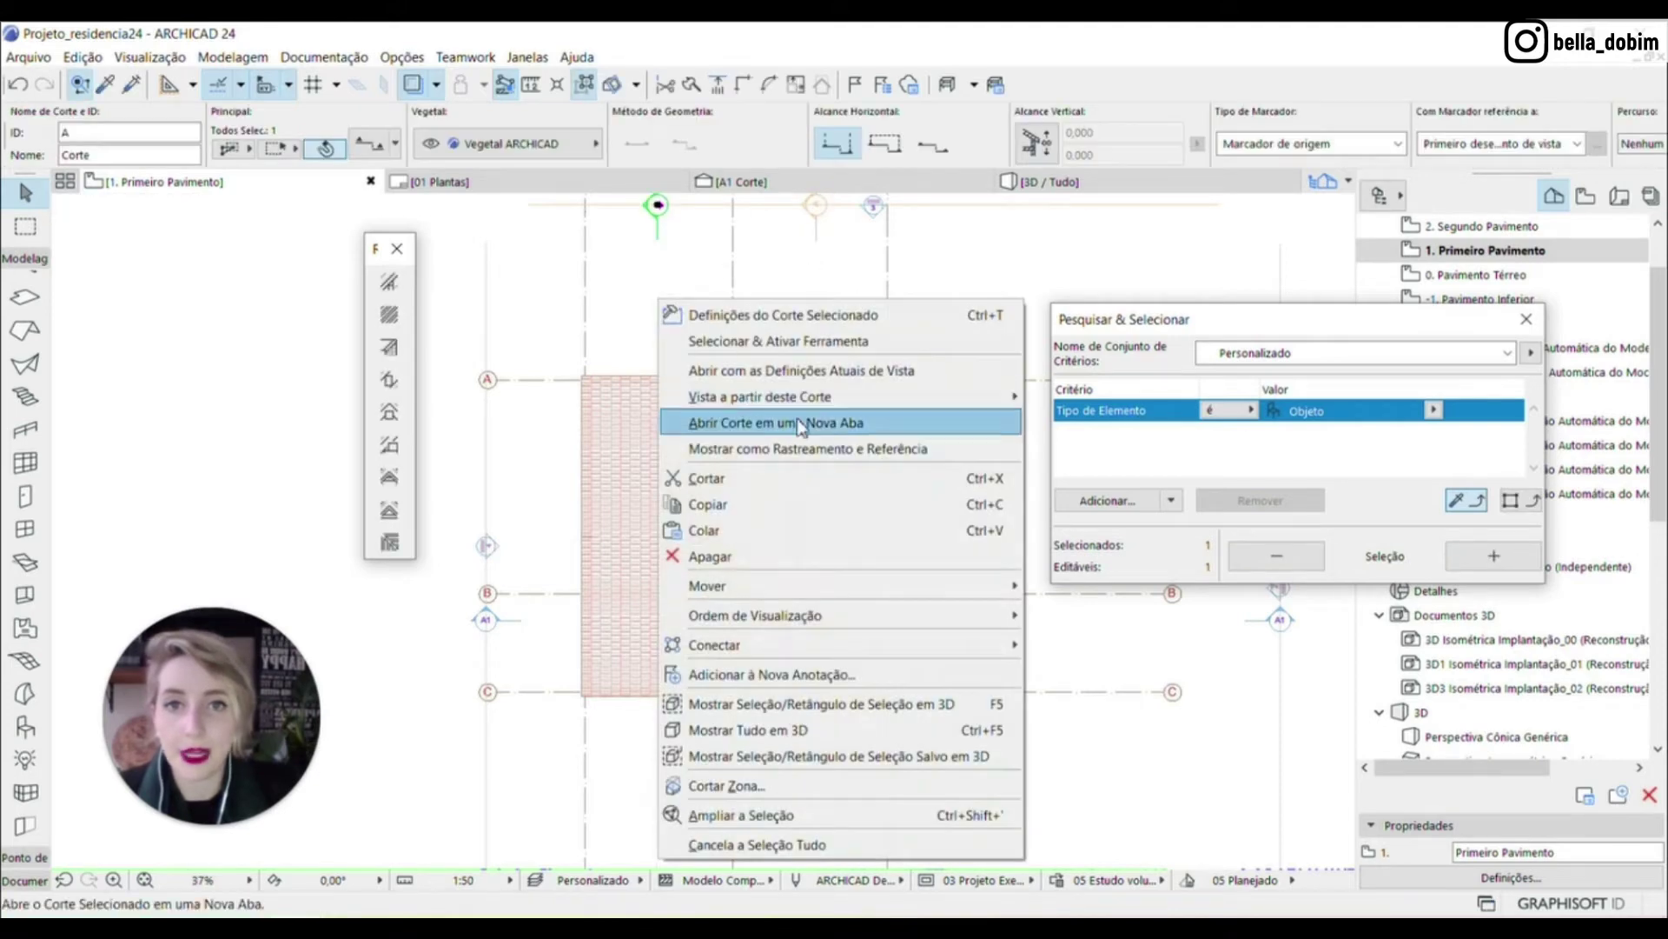
click(826, 358)
scroll(406, 410, up, 10)
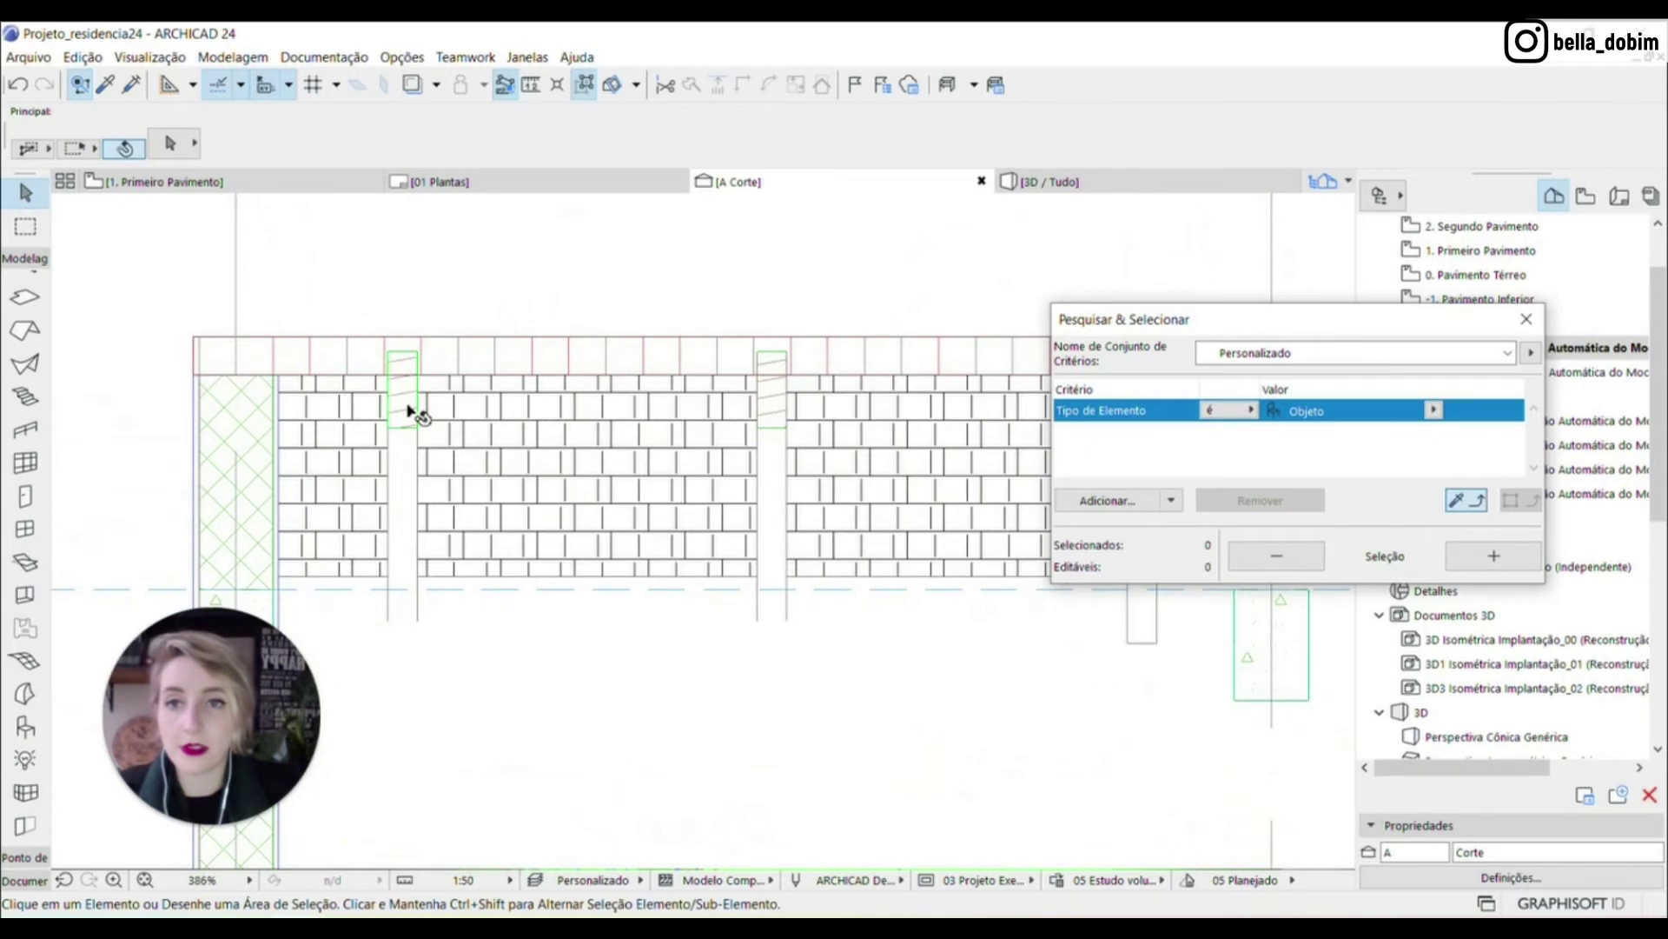
In section A, select the eight rafters overlapping the roof, move them down until their tops meet the roof's underside, and deselect them
click(414, 410)
shift+click(771, 410)
scroll(210, 392, down, 7)
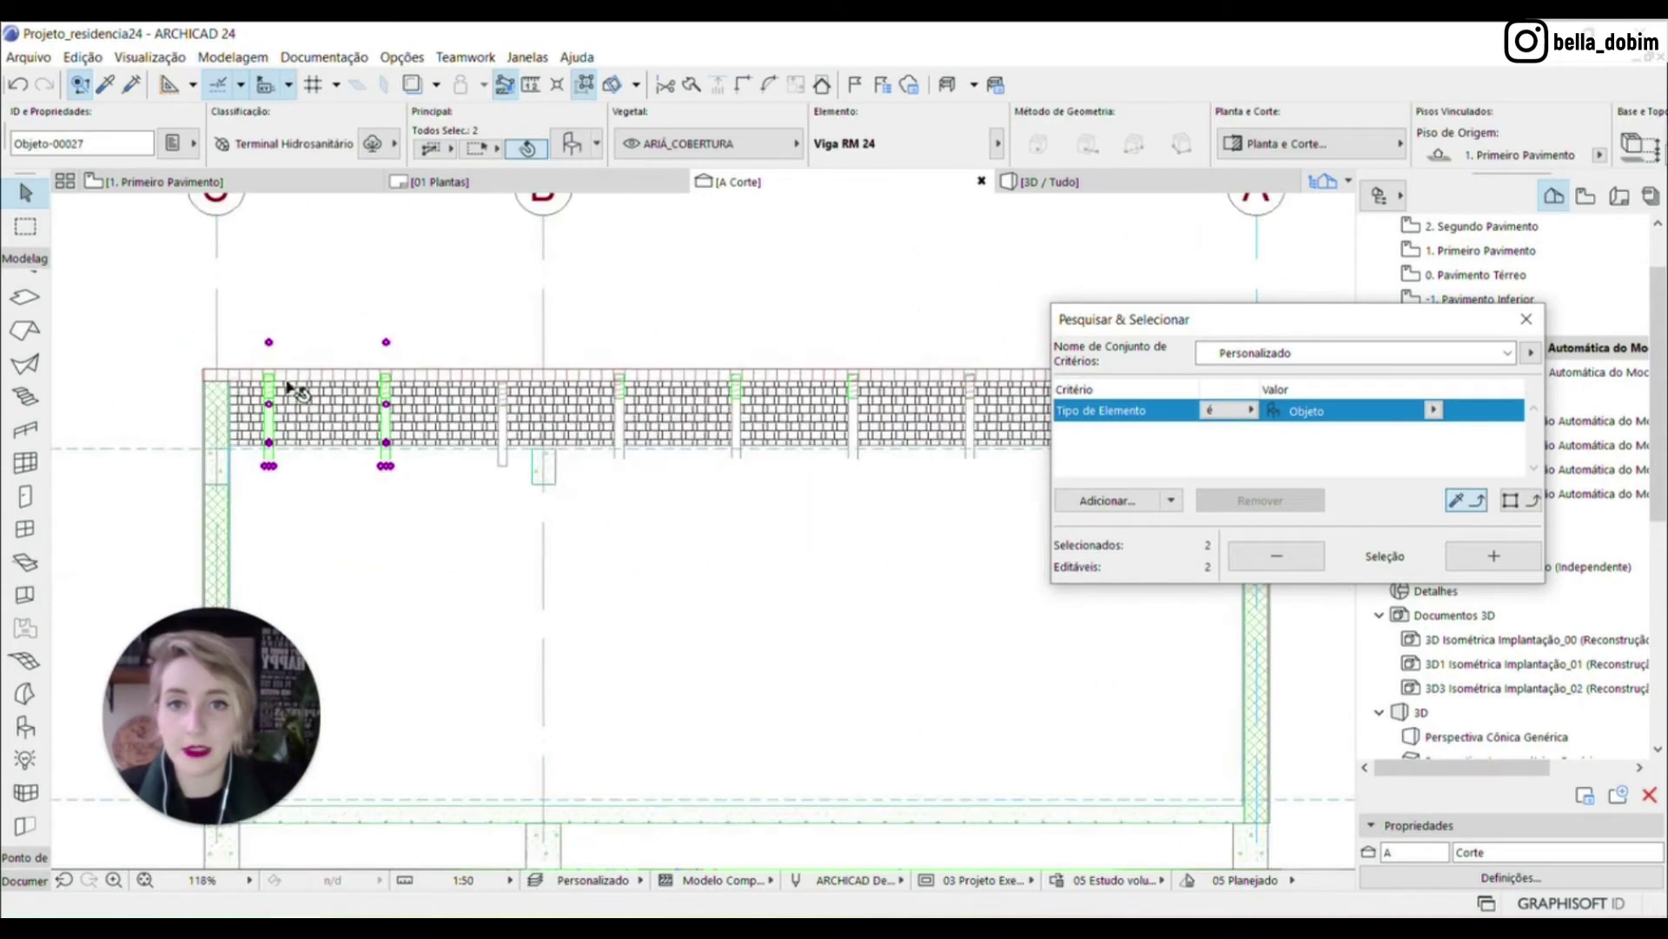
shift+click(571, 391)
shift+click(675, 393)
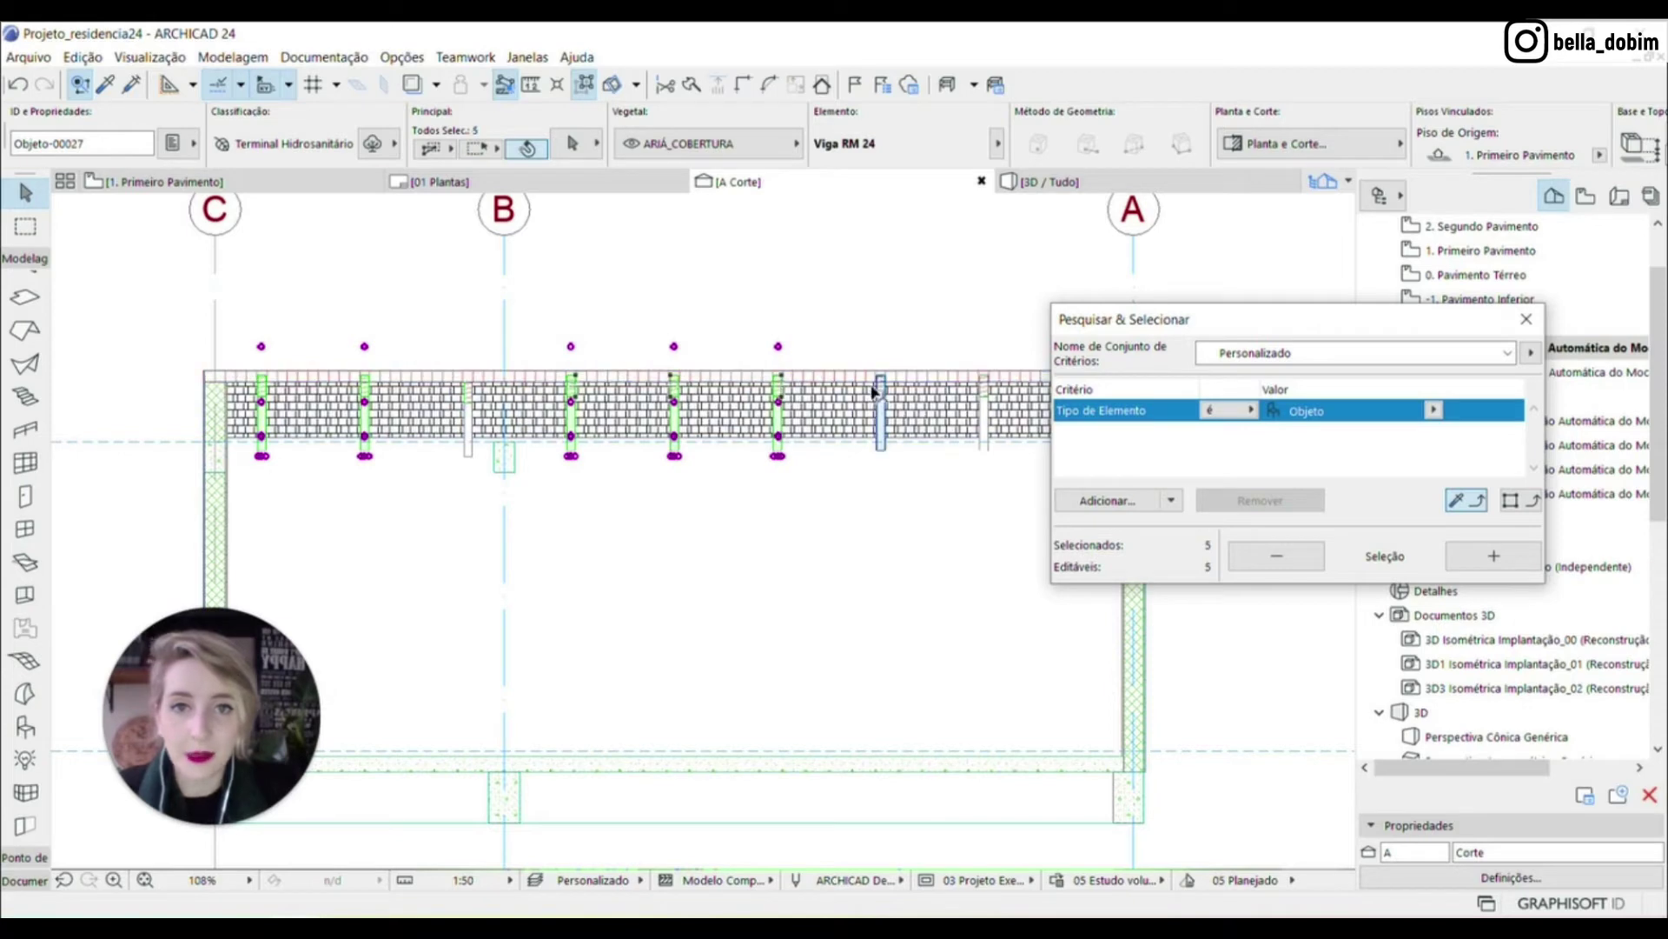
scroll(374, 402, down, 3)
scroll(477, 408, up, 8)
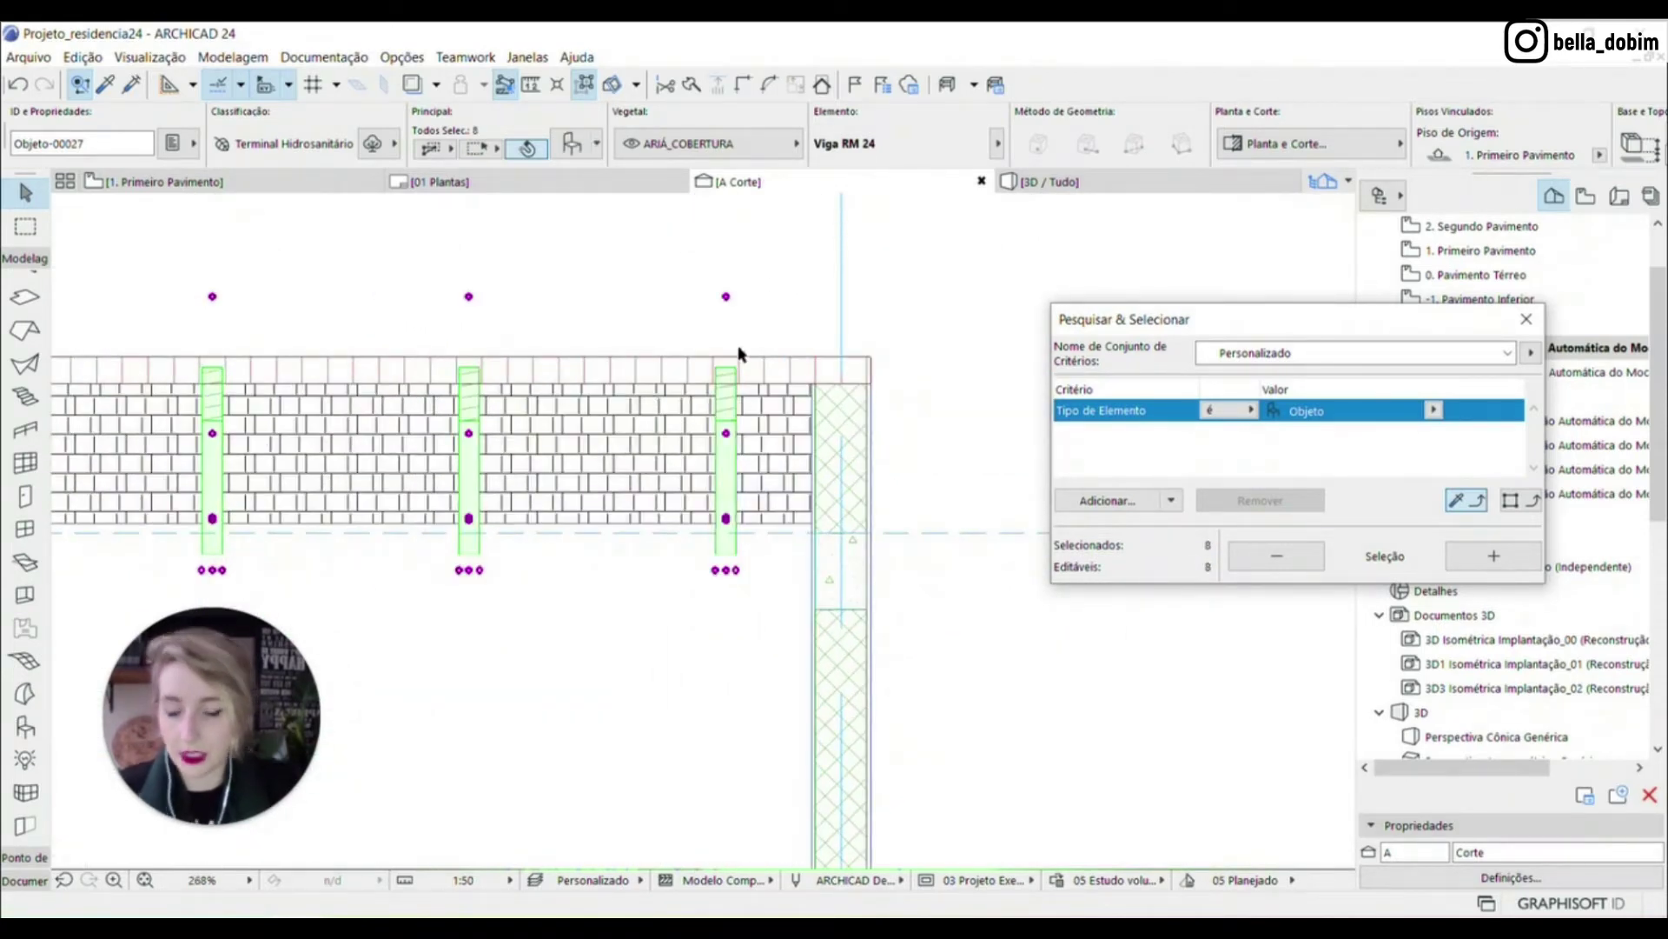
scroll(739, 354, up, 6)
click(730, 391)
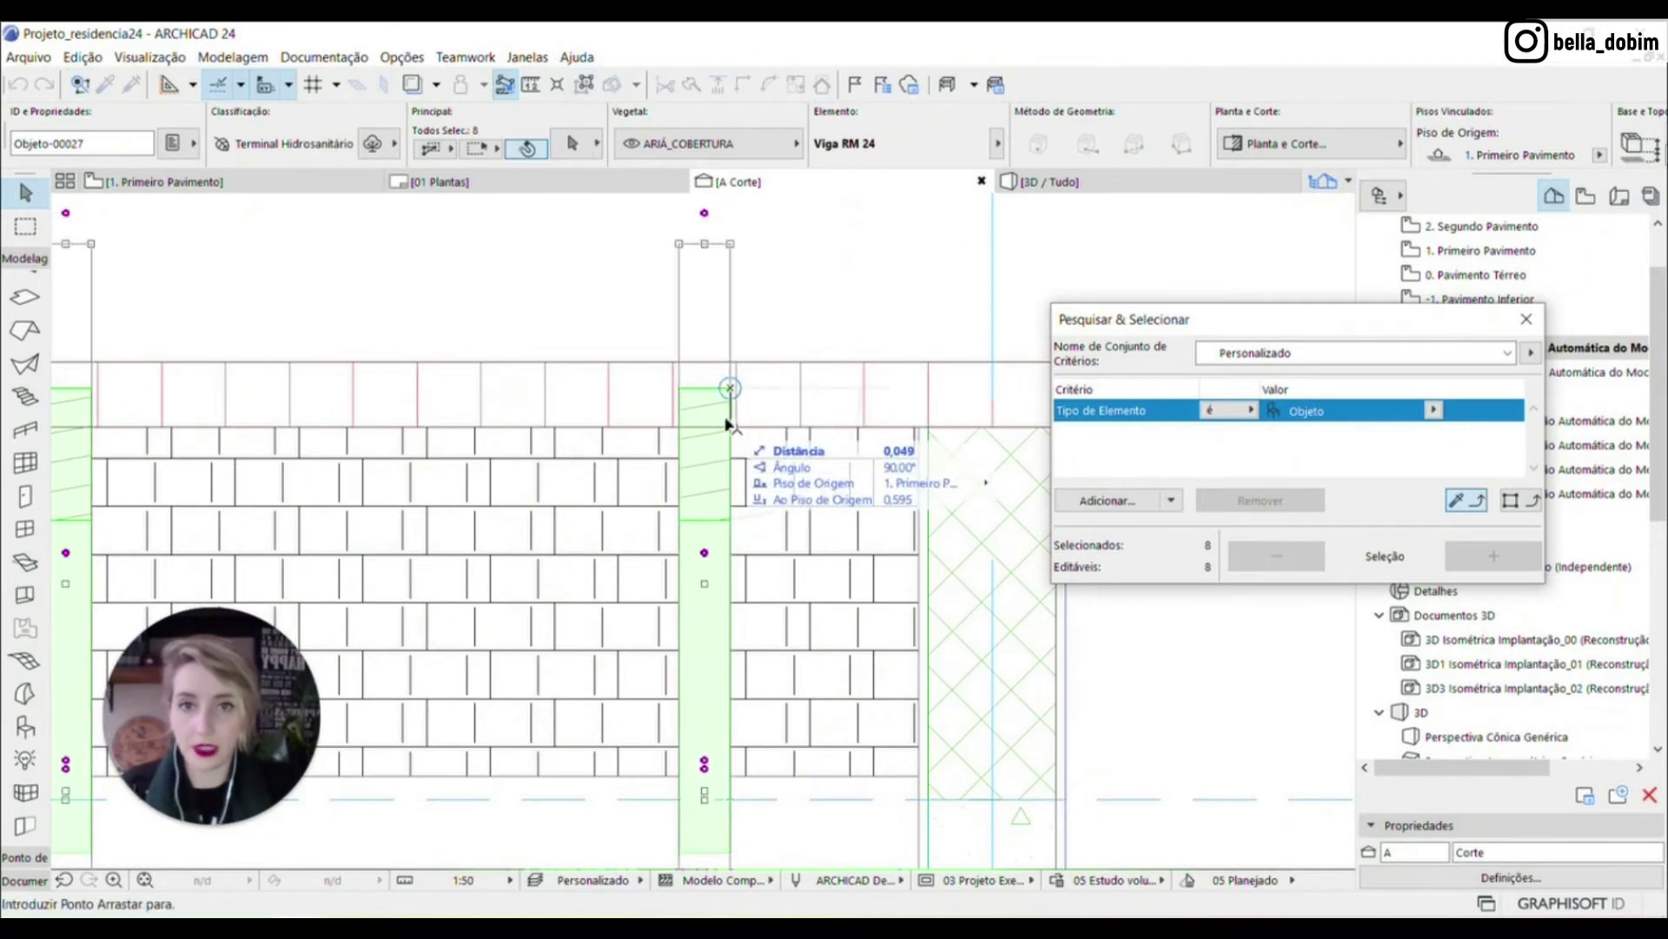
click(732, 430)
click(859, 291)
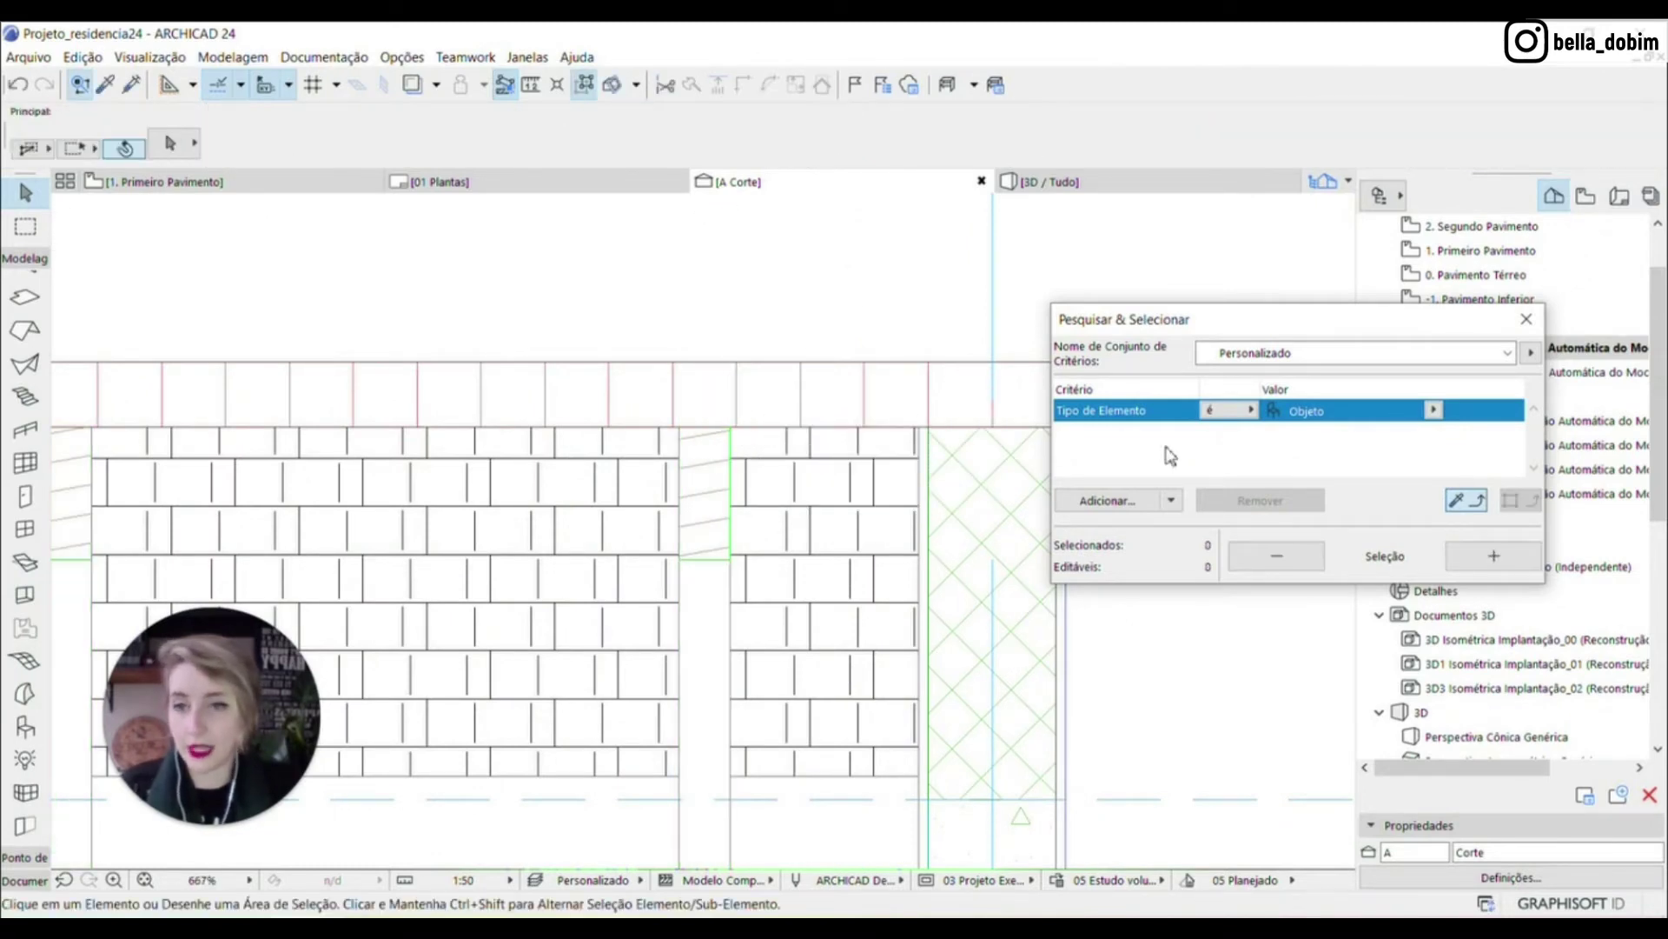
scroll(1008, 521, down, 8)
scroll(466, 548, up, 3)
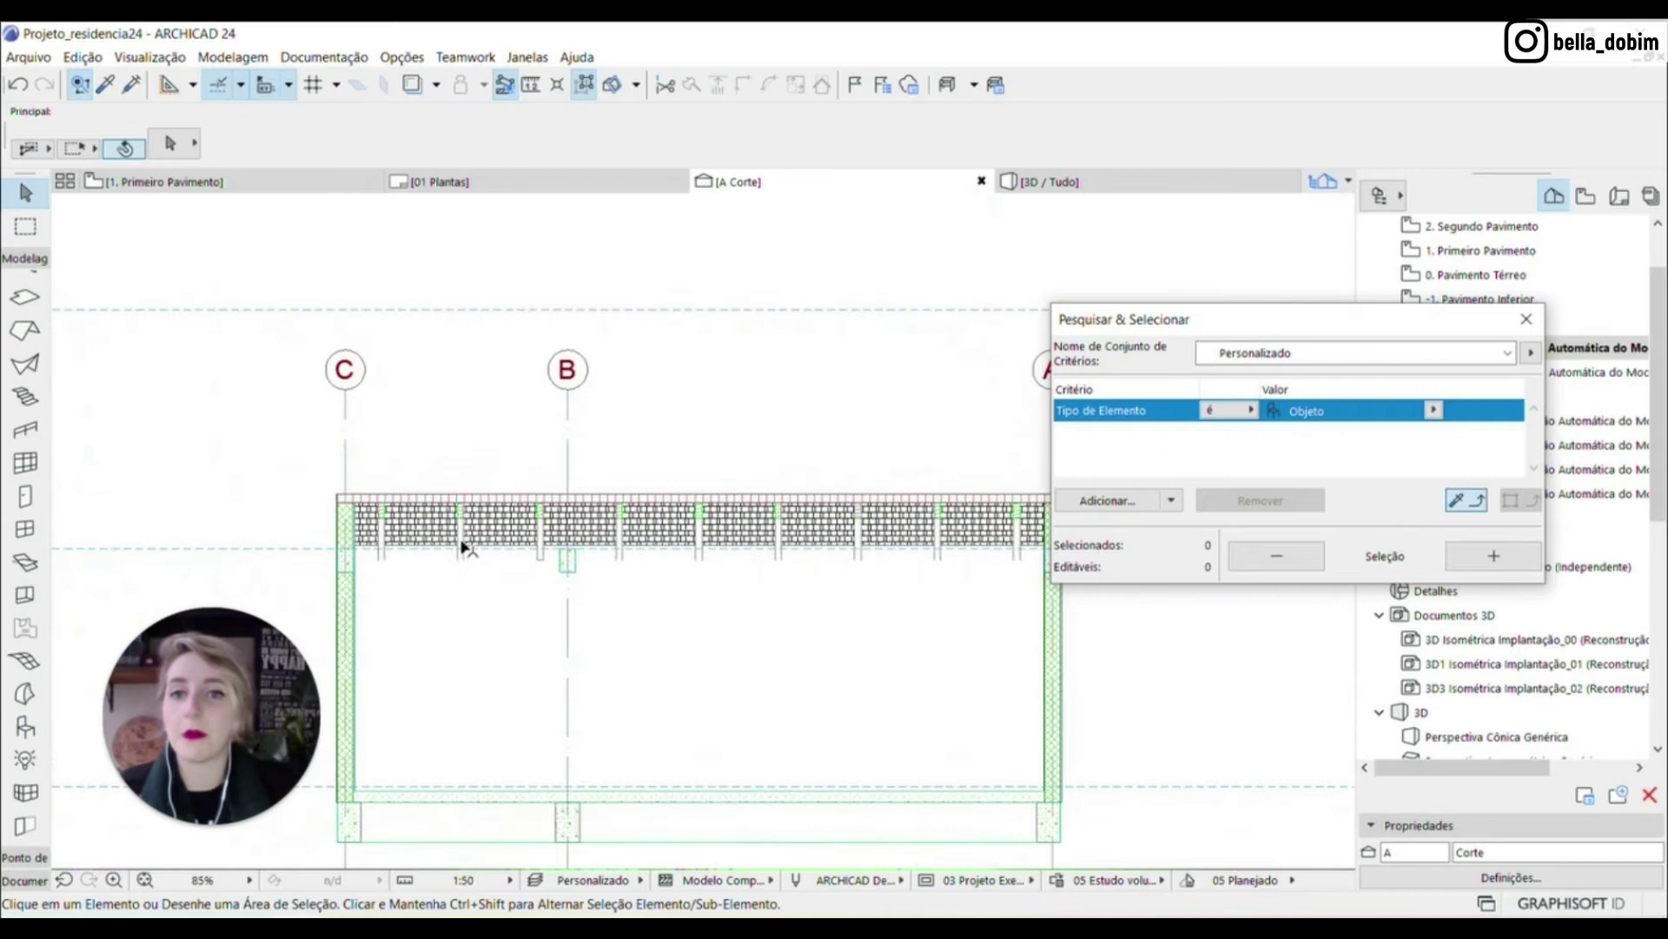
In the 3D view, compare the upper ends of the rafters from below and select one of the shorter rafters
click(258, 189)
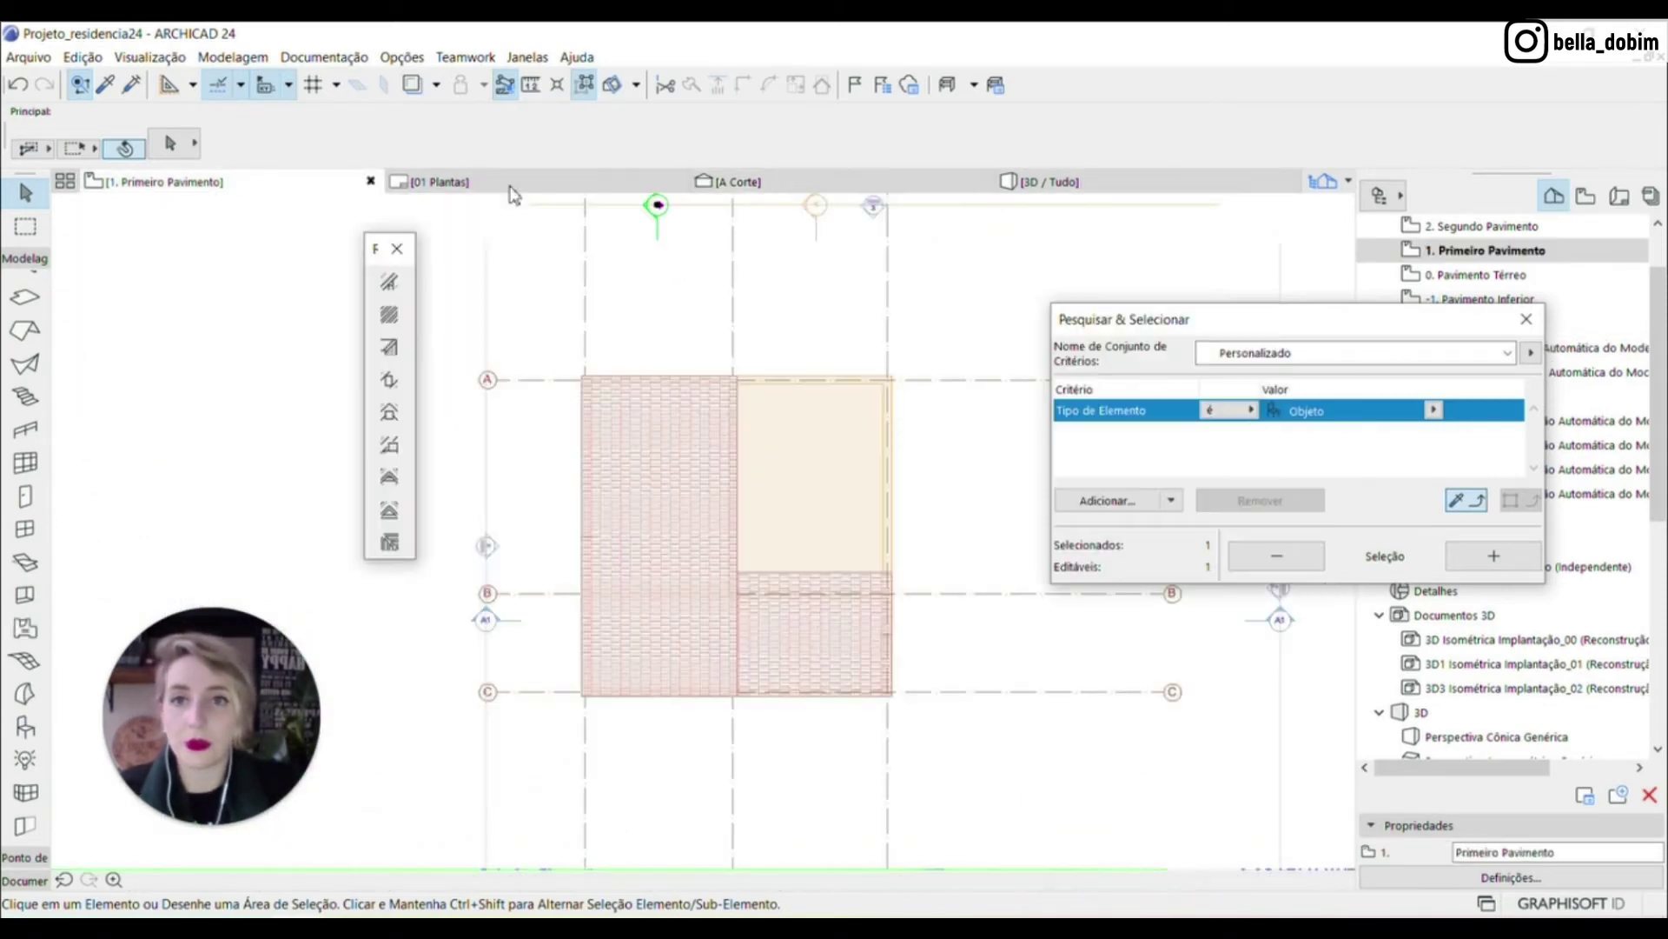
click(1135, 185)
shift+middle_drag(539, 508, 559, 454)
click(574, 475)
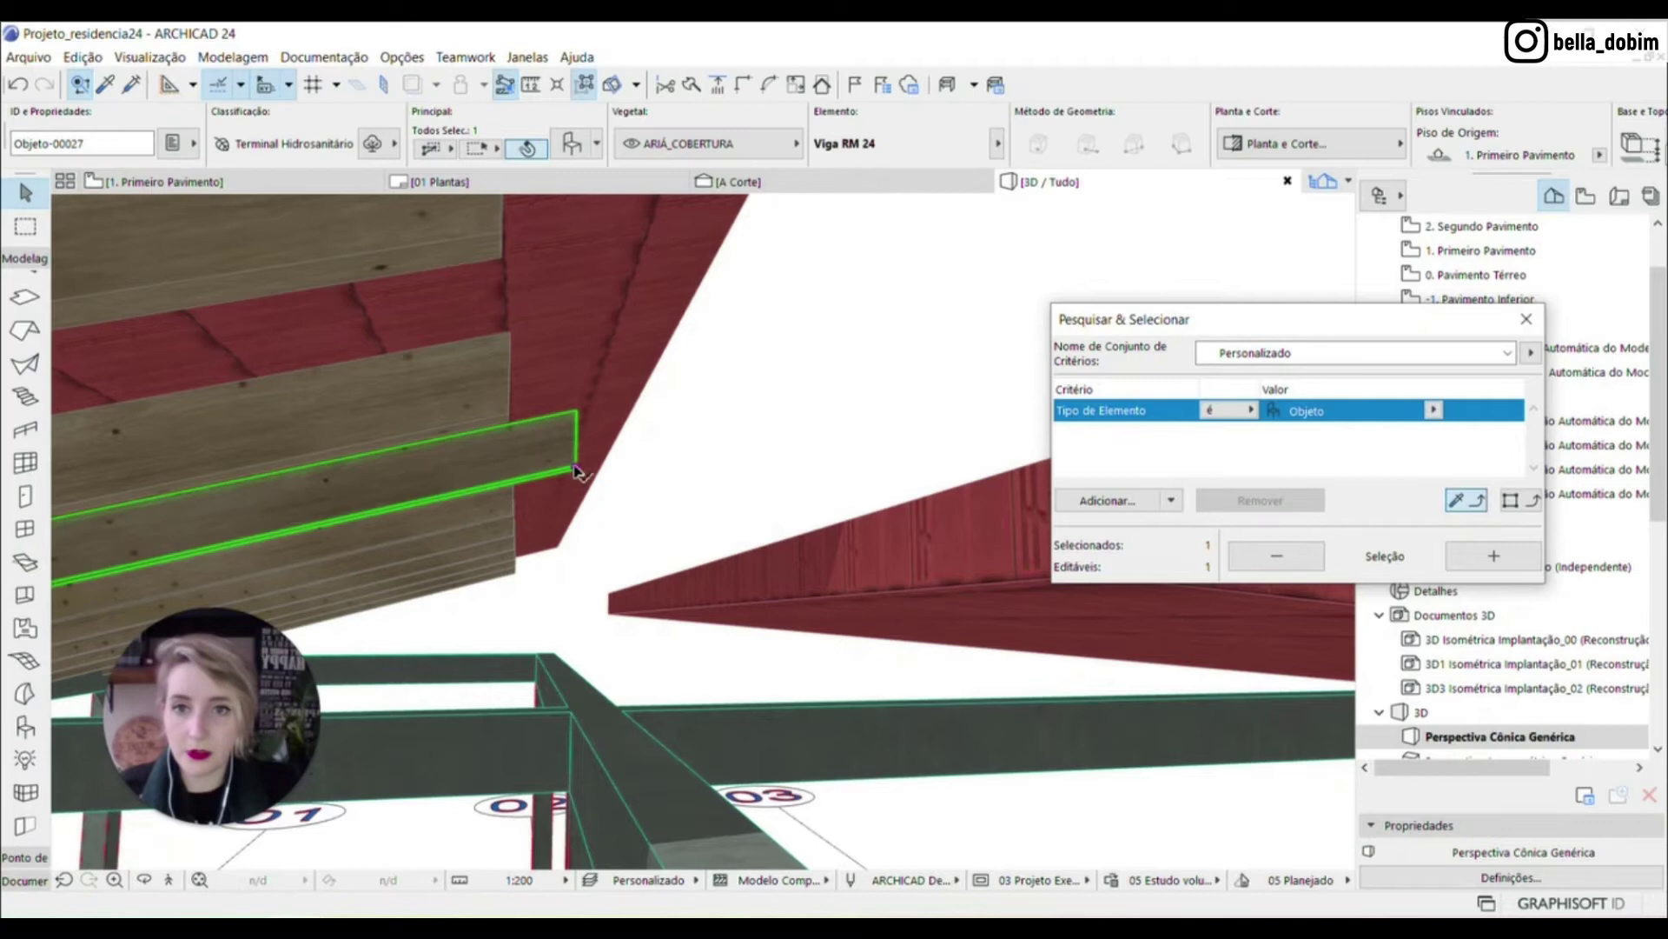
click(574, 475)
click(517, 519)
shift+middle_drag(516, 519, 287, 624)
shift+middle_drag(412, 594, 378, 574)
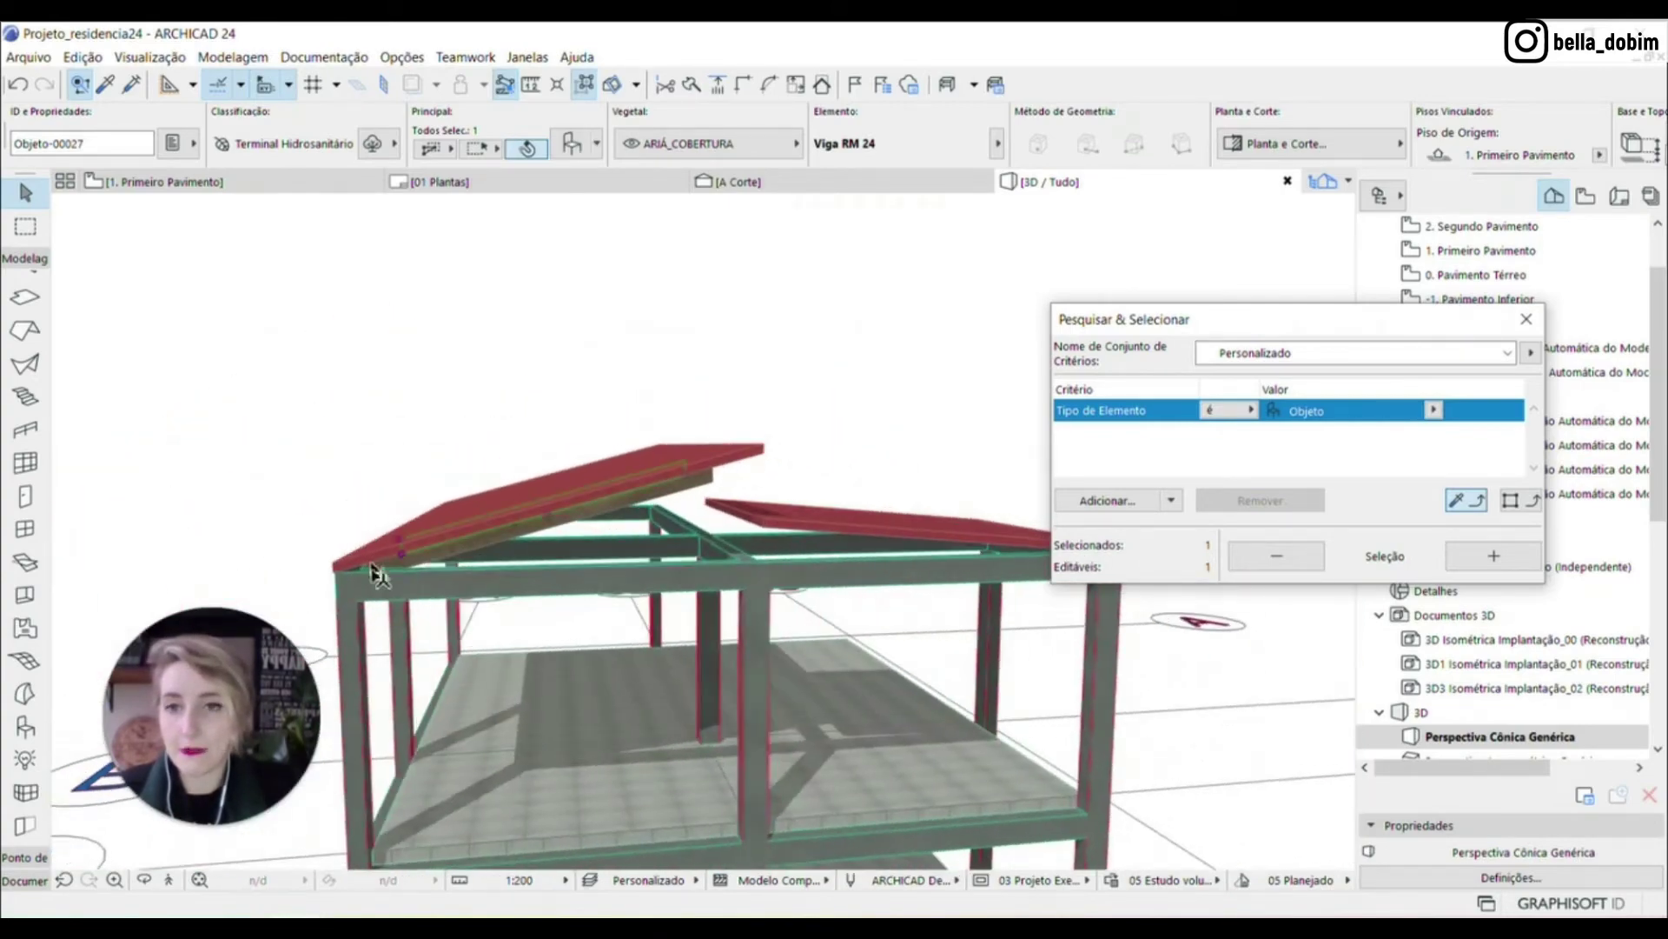
On the first-floor plan, move section line A1 close to axis C and open section A1
click(299, 186)
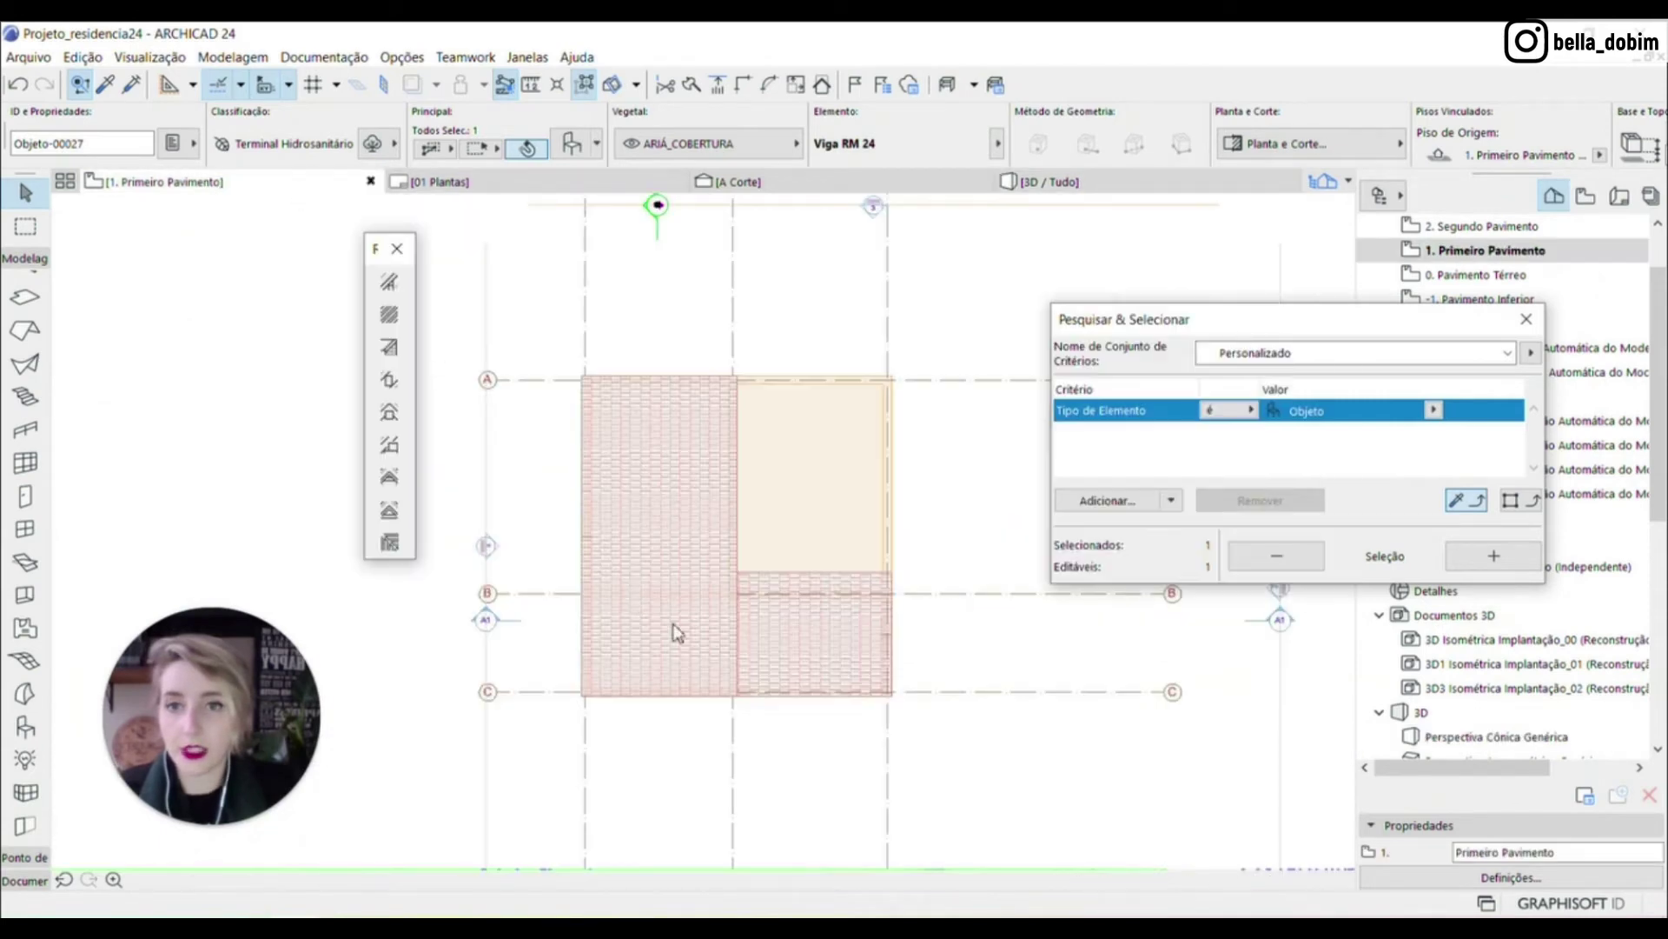
click(539, 621)
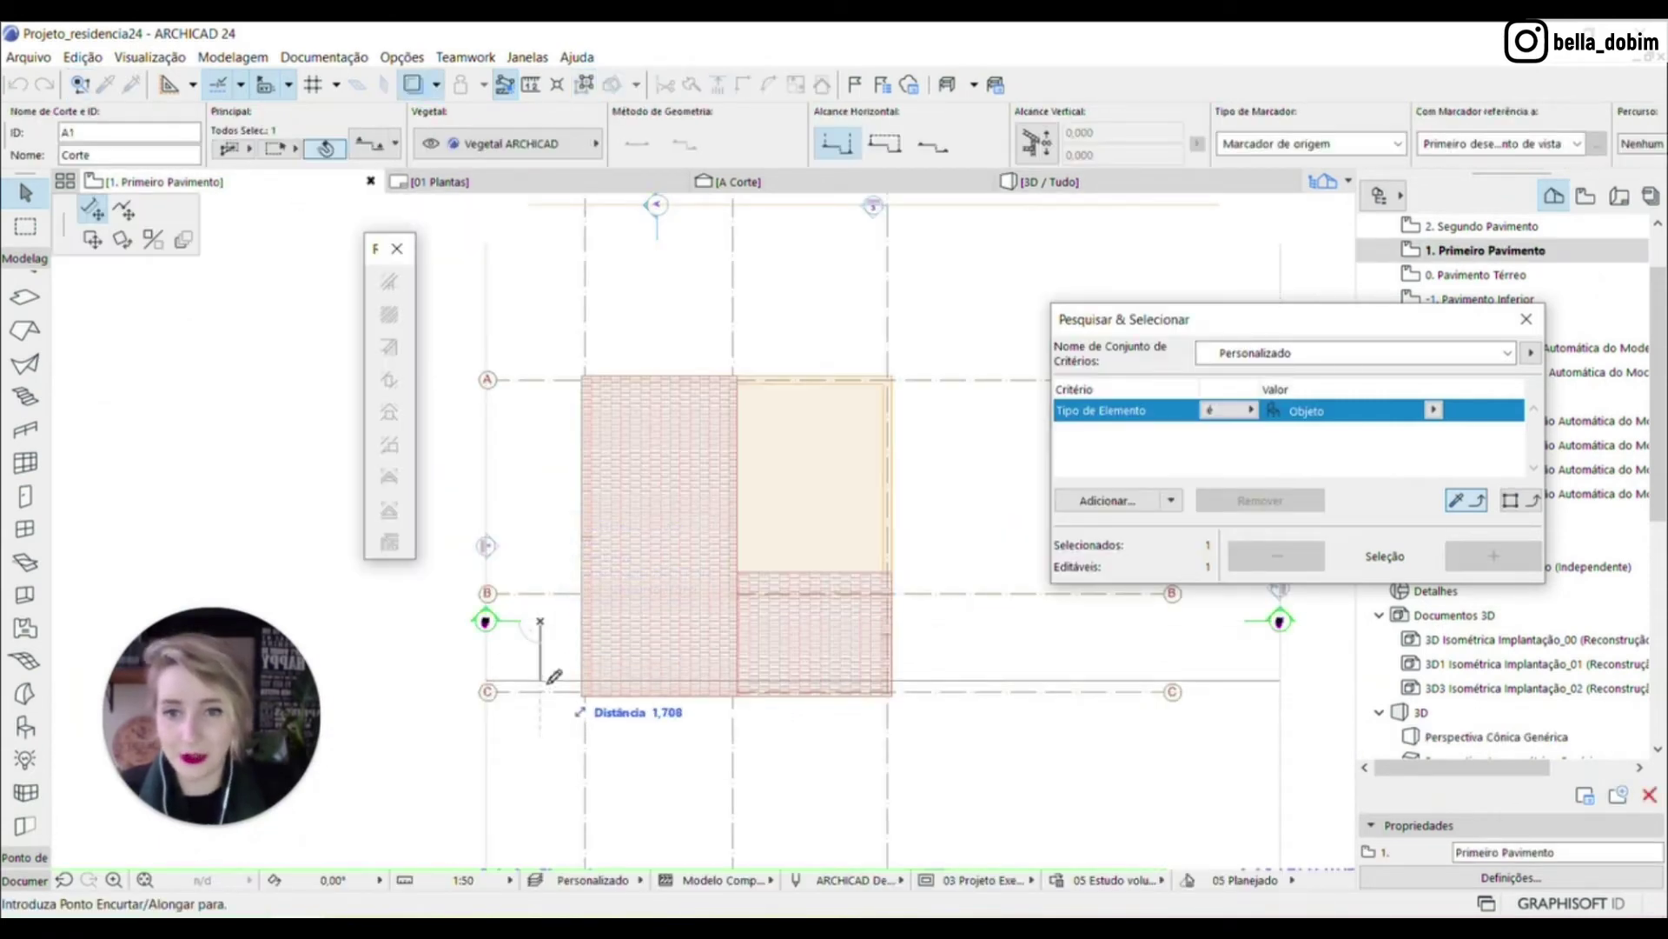
right_click(555, 684)
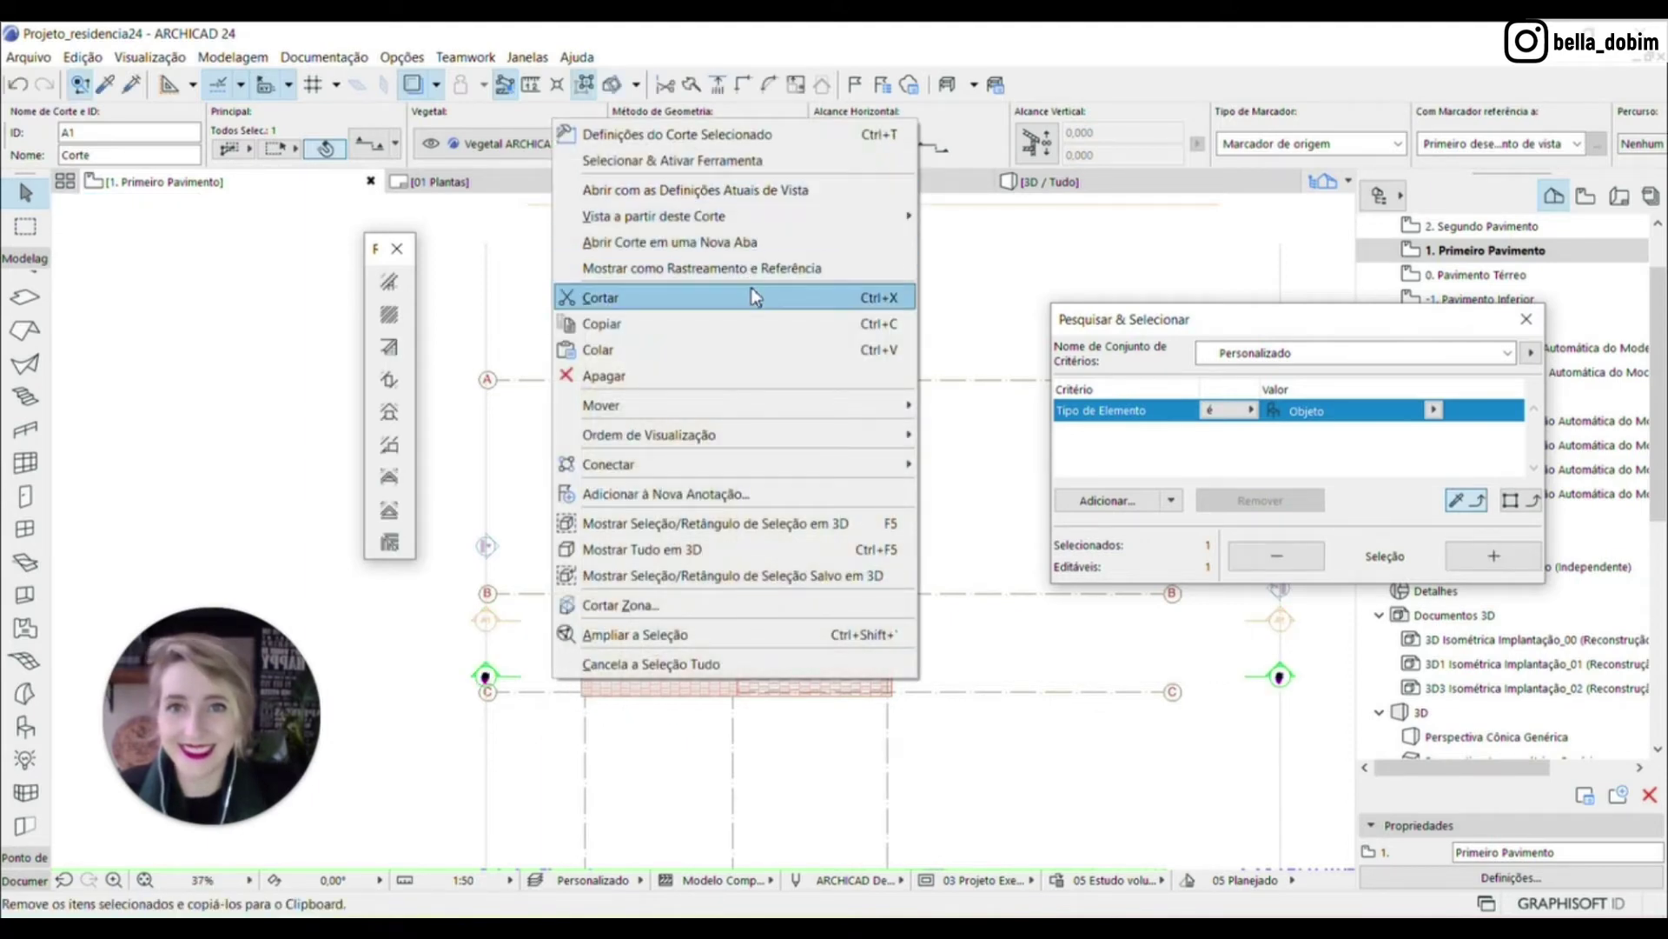
click(755, 241)
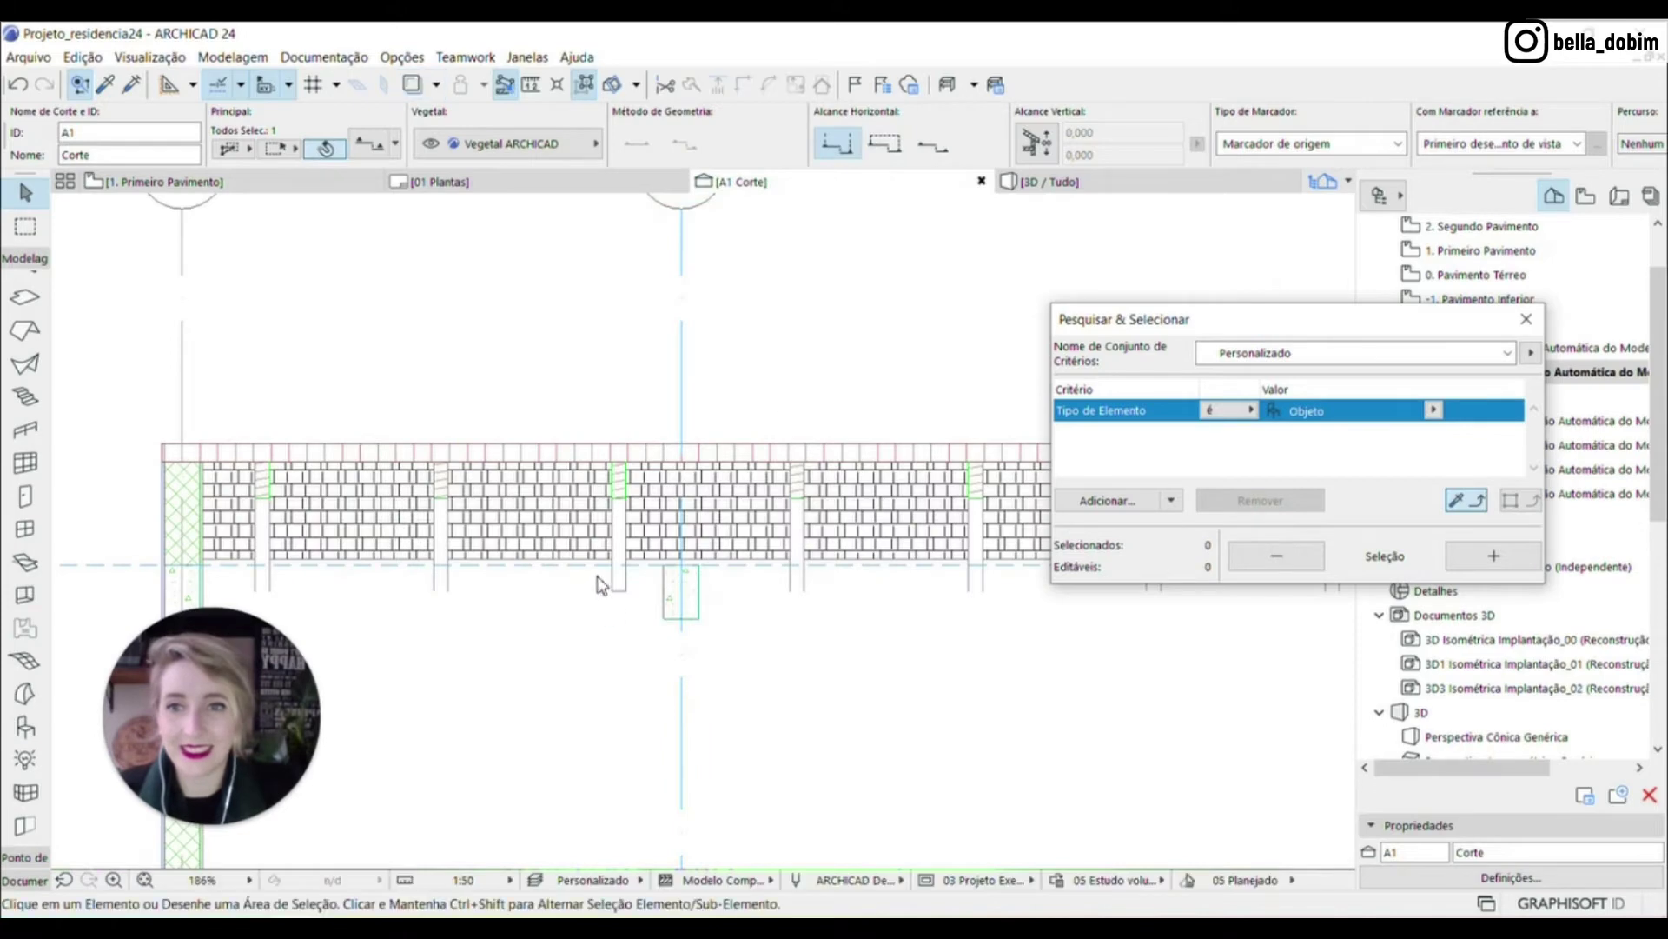
scroll(728, 450, up, 3)
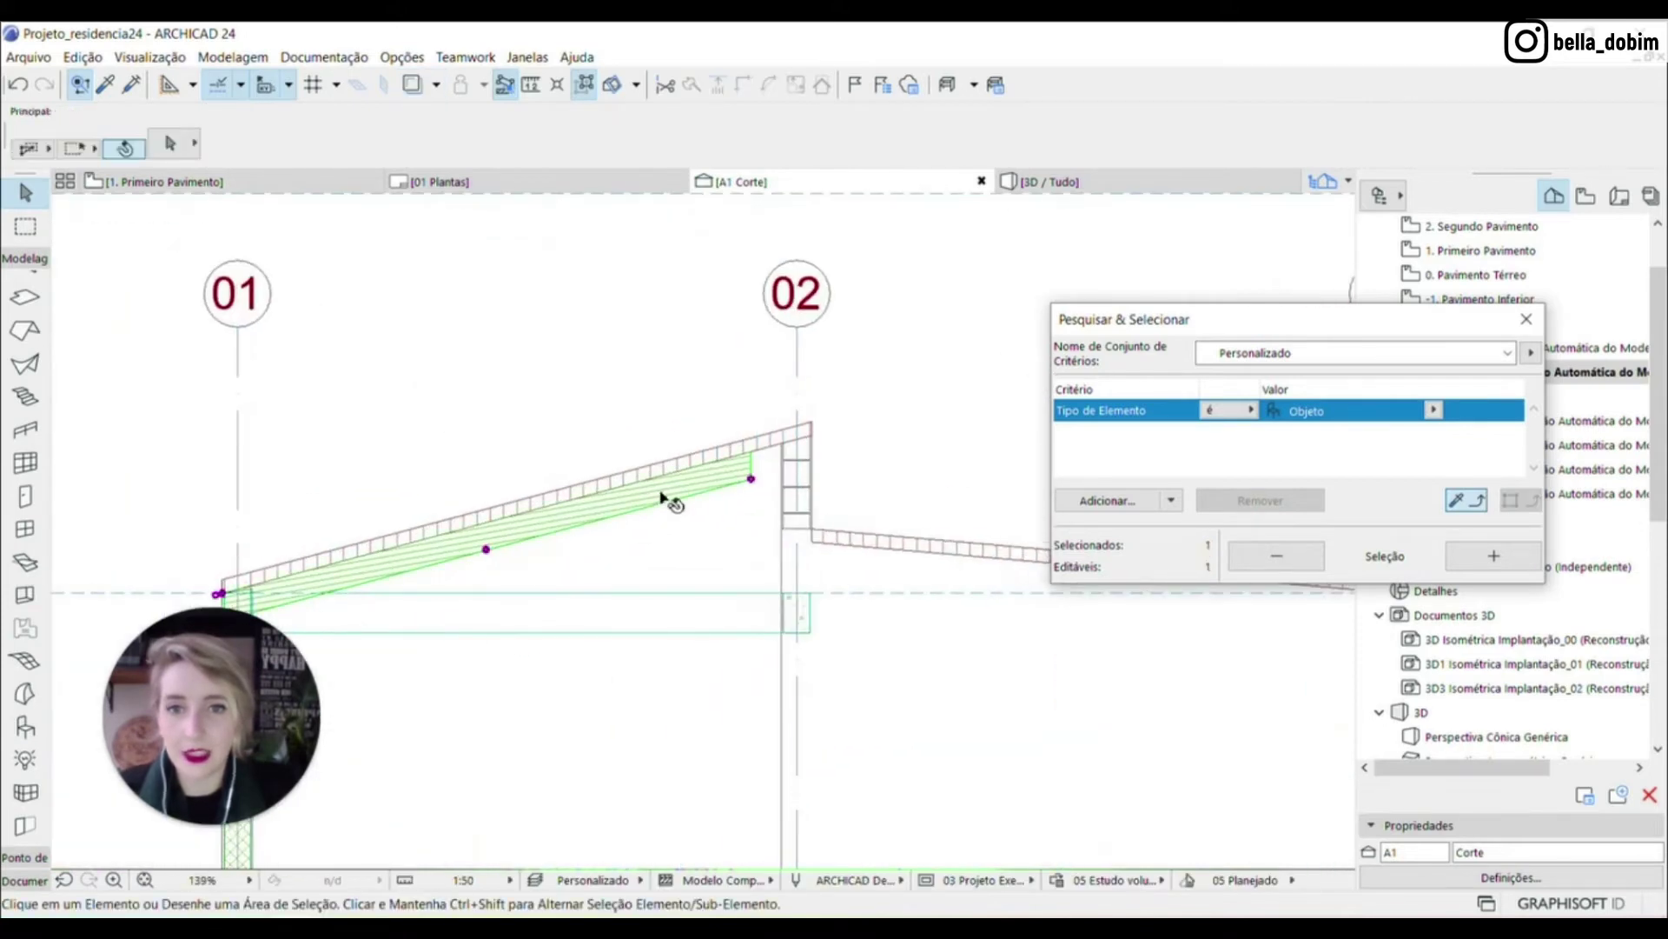
In section A1, extend the rafter's upper end to the wall at axis 02 and its lower end's bottom corner to the inner wall face at axis 01
scroll(826, 487, down, 3)
scroll(599, 556, up, 8)
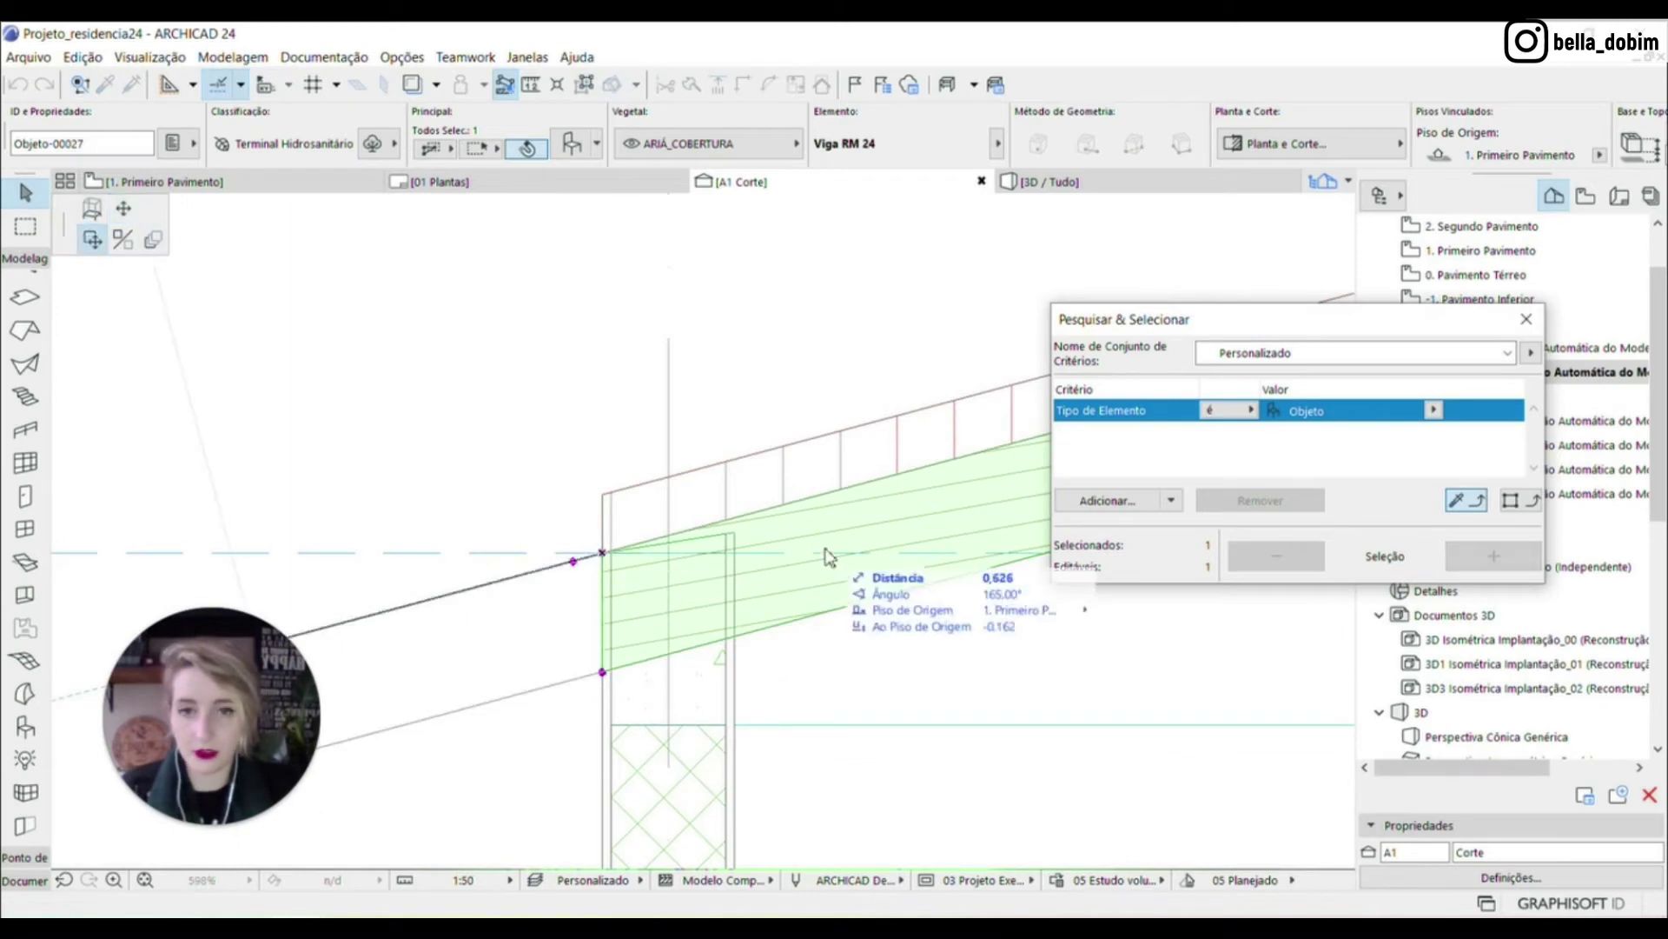
key(Escape)
click(603, 672)
click(734, 637)
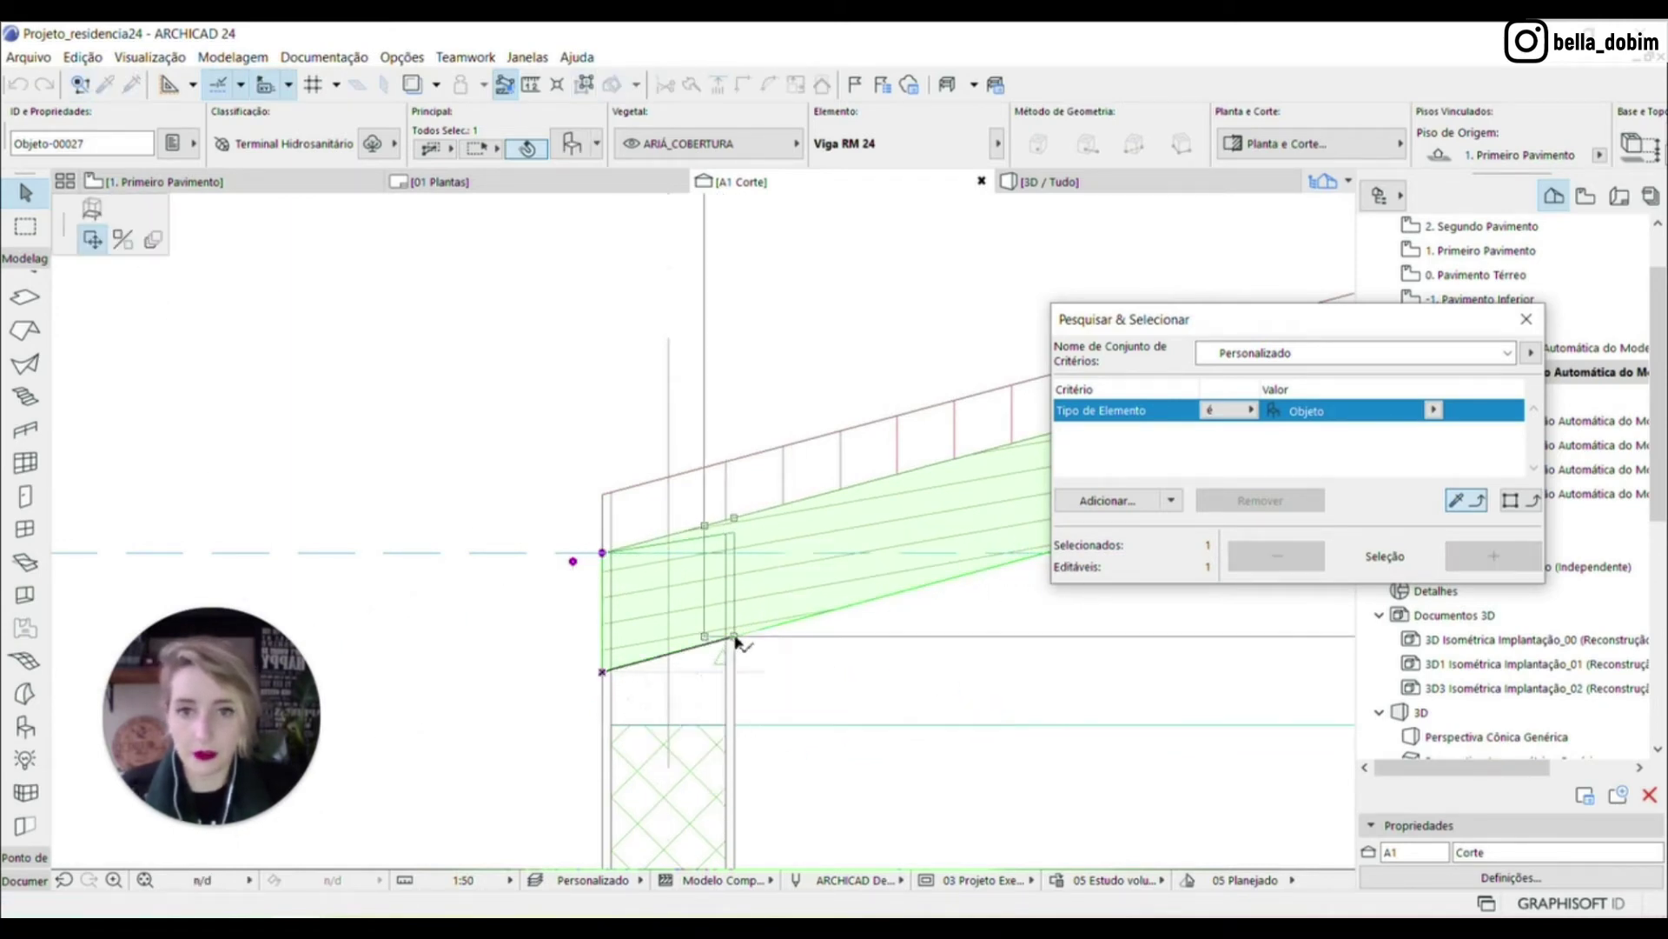
click(503, 614)
scroll(503, 609, down, 5)
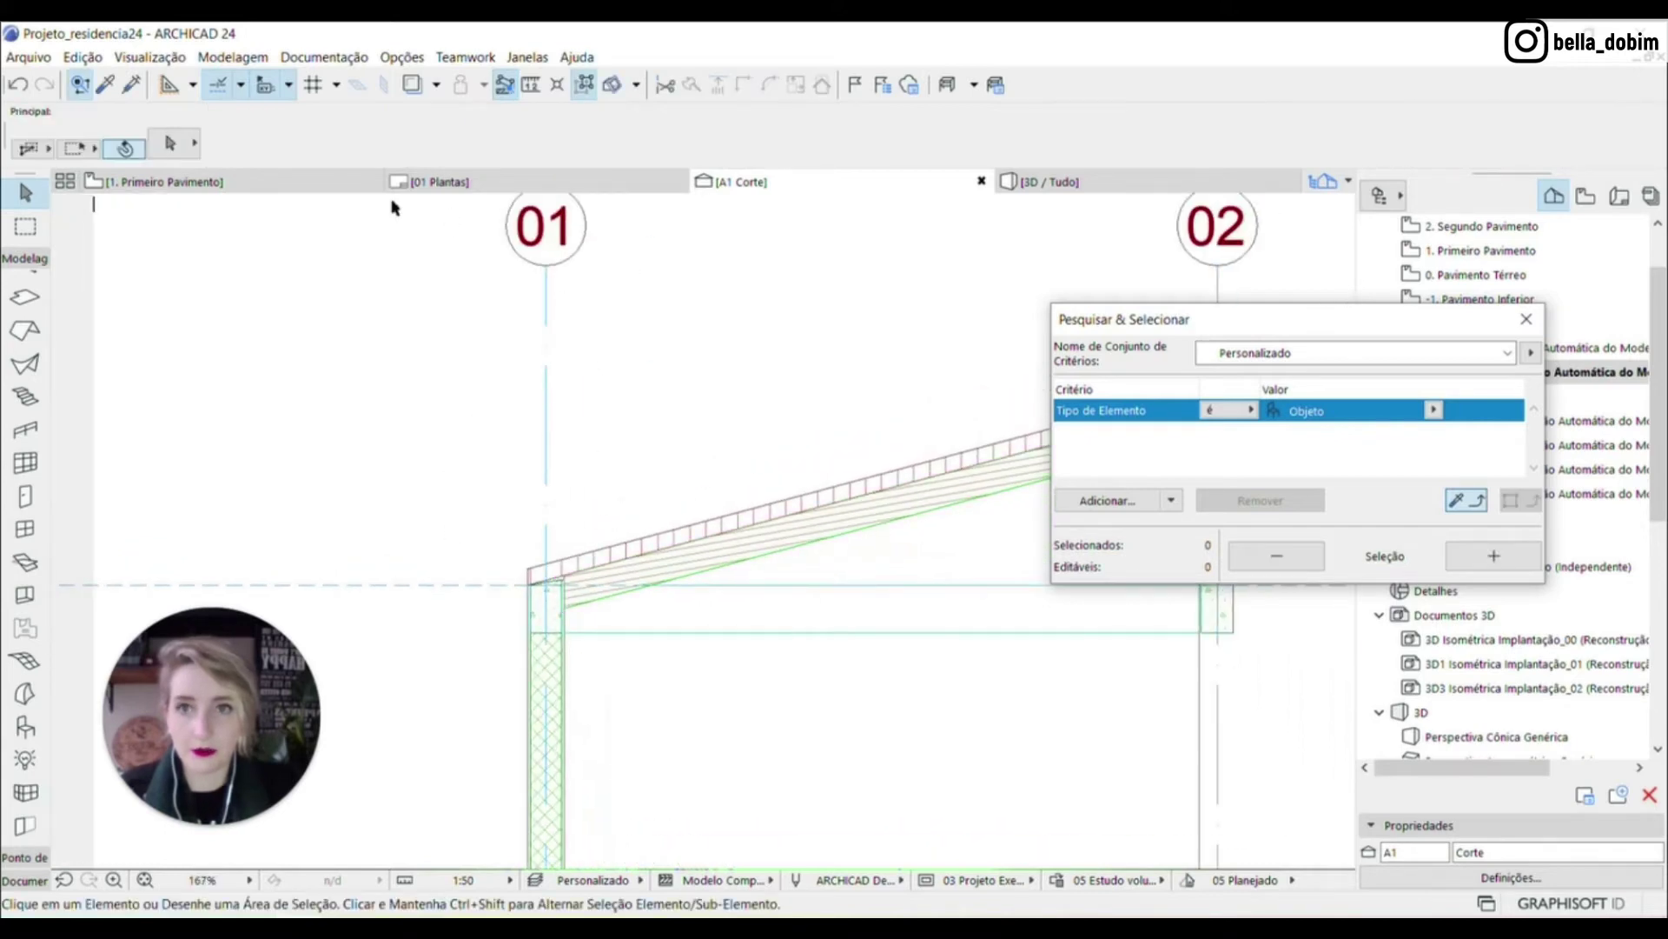
scroll(571, 503, down, 5)
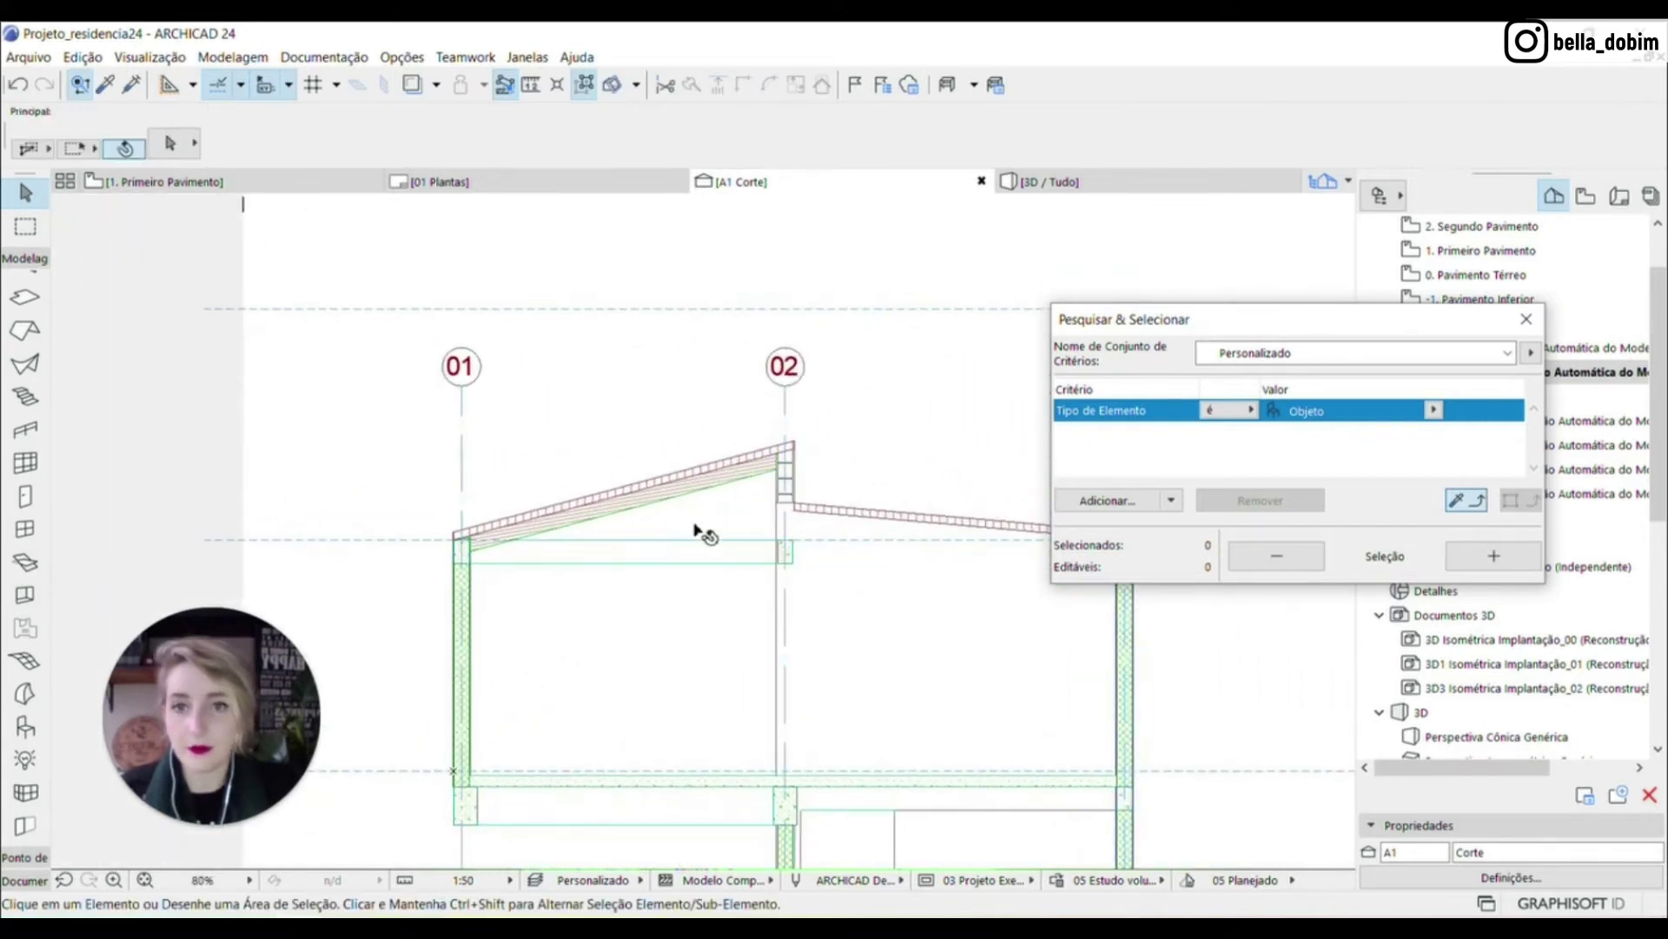
scroll(615, 521, up, 1)
In the 3D view, close the Find & Select dialog and select the seven rafters not yet trimmed at their ends
click(259, 186)
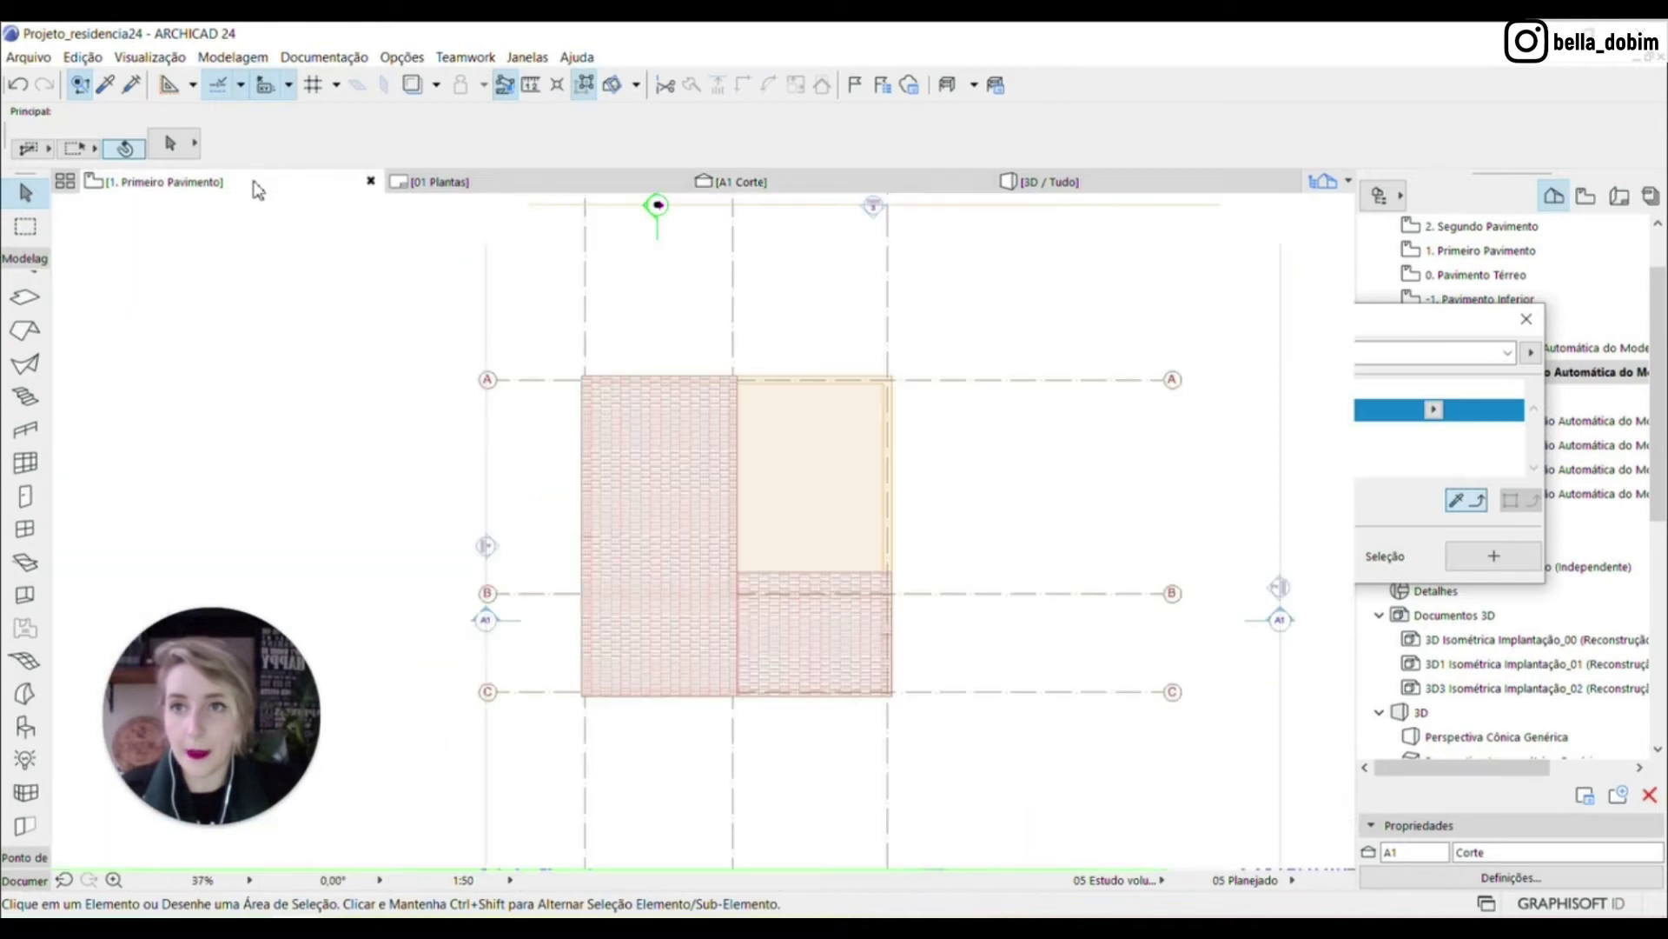
click(1097, 185)
scroll(452, 528, up, 6)
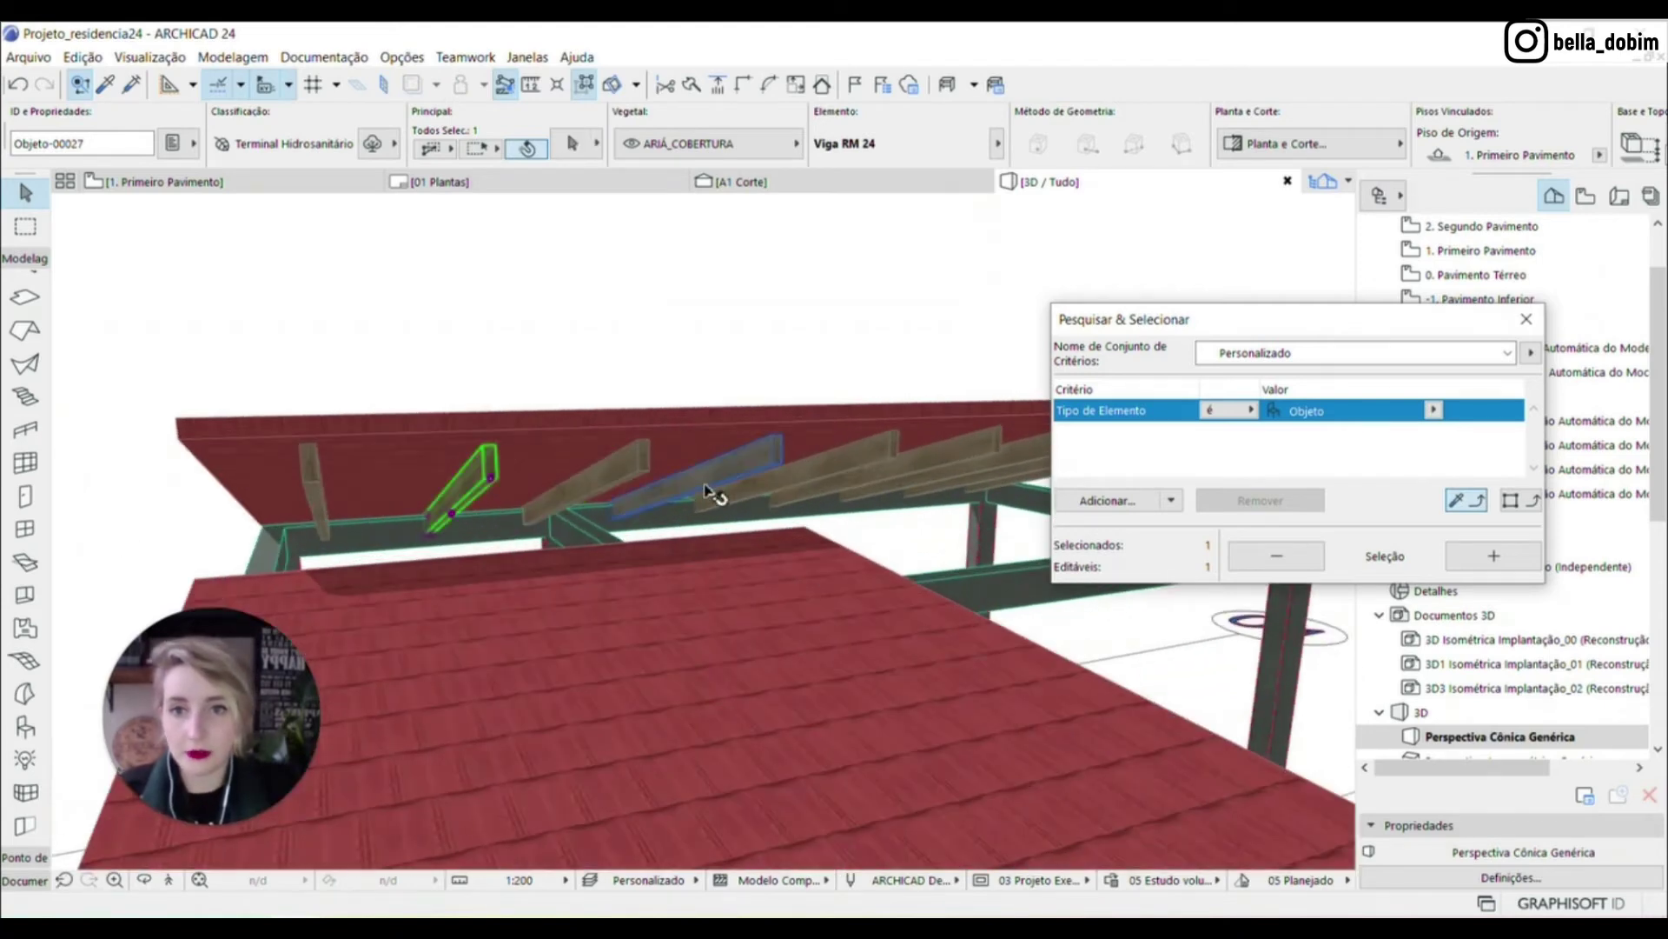
drag(269, 410, 956, 391)
click(1527, 319)
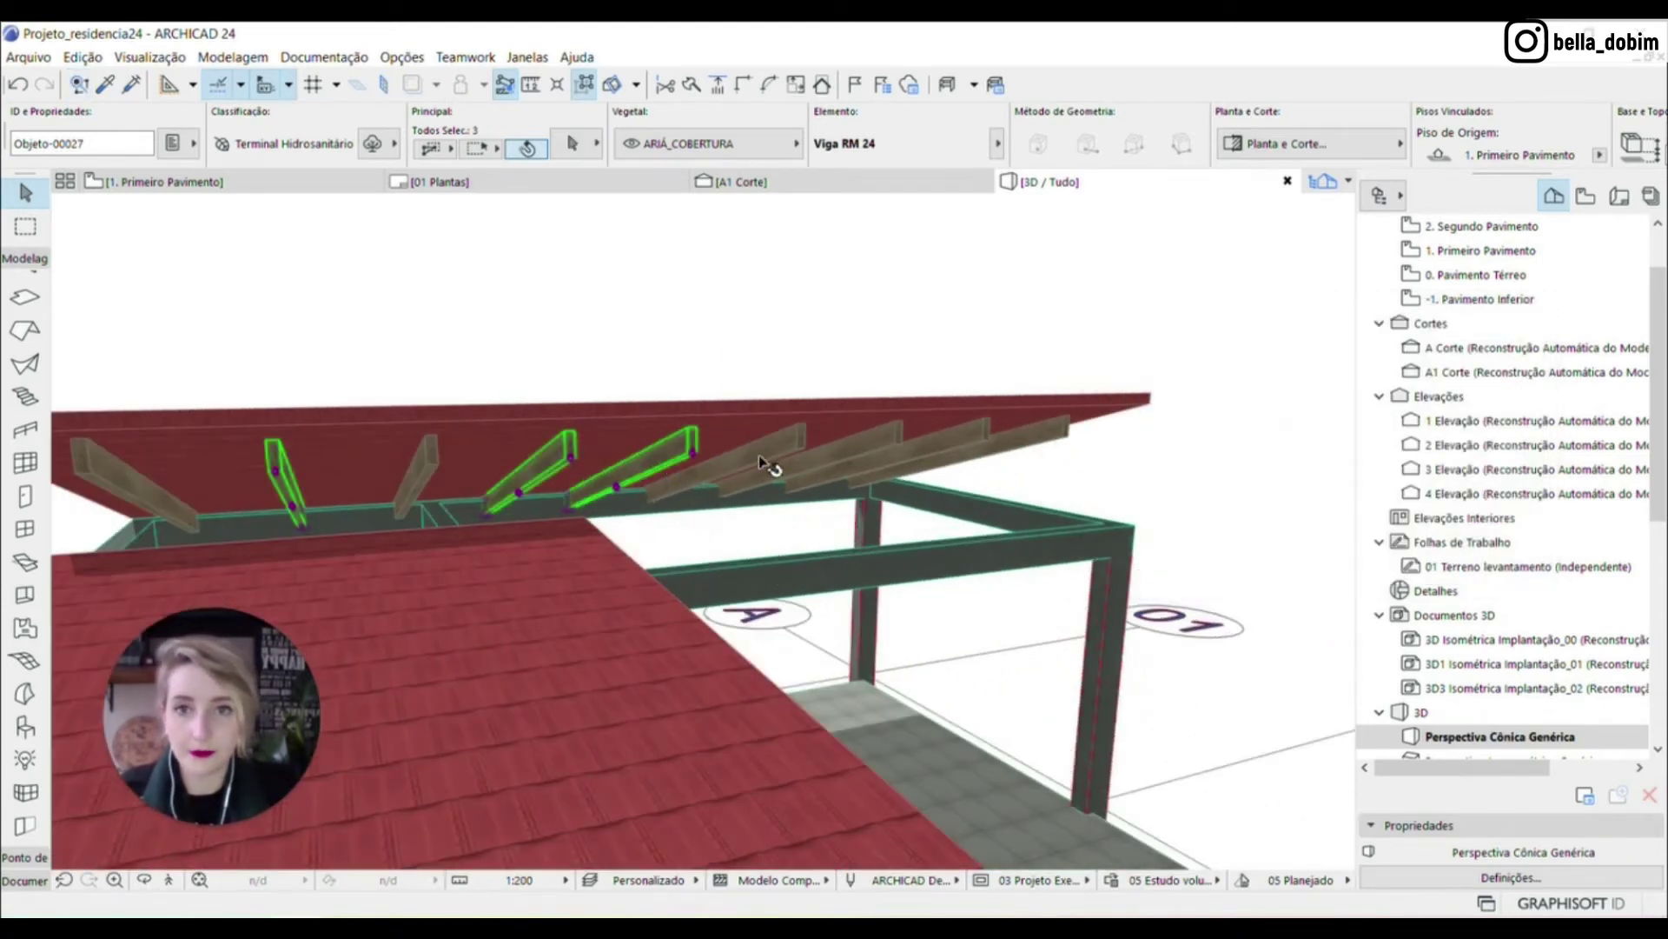
shift+click(970, 447)
scroll(965, 452, up, 8)
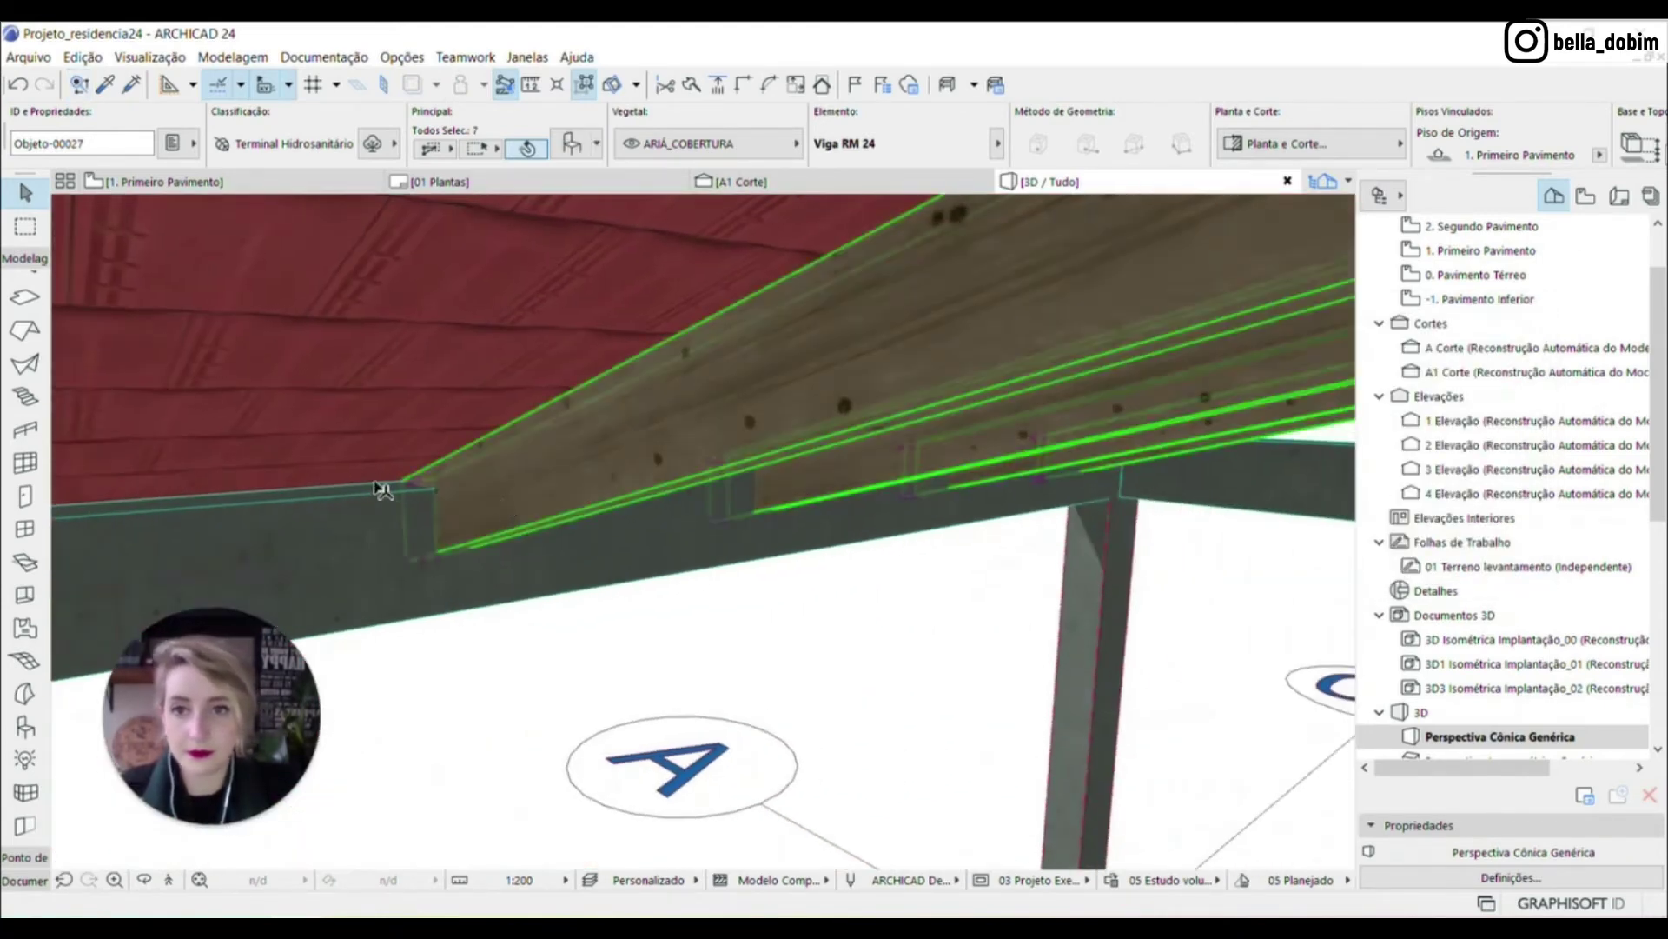
key(ctrl+d)
click(419, 595)
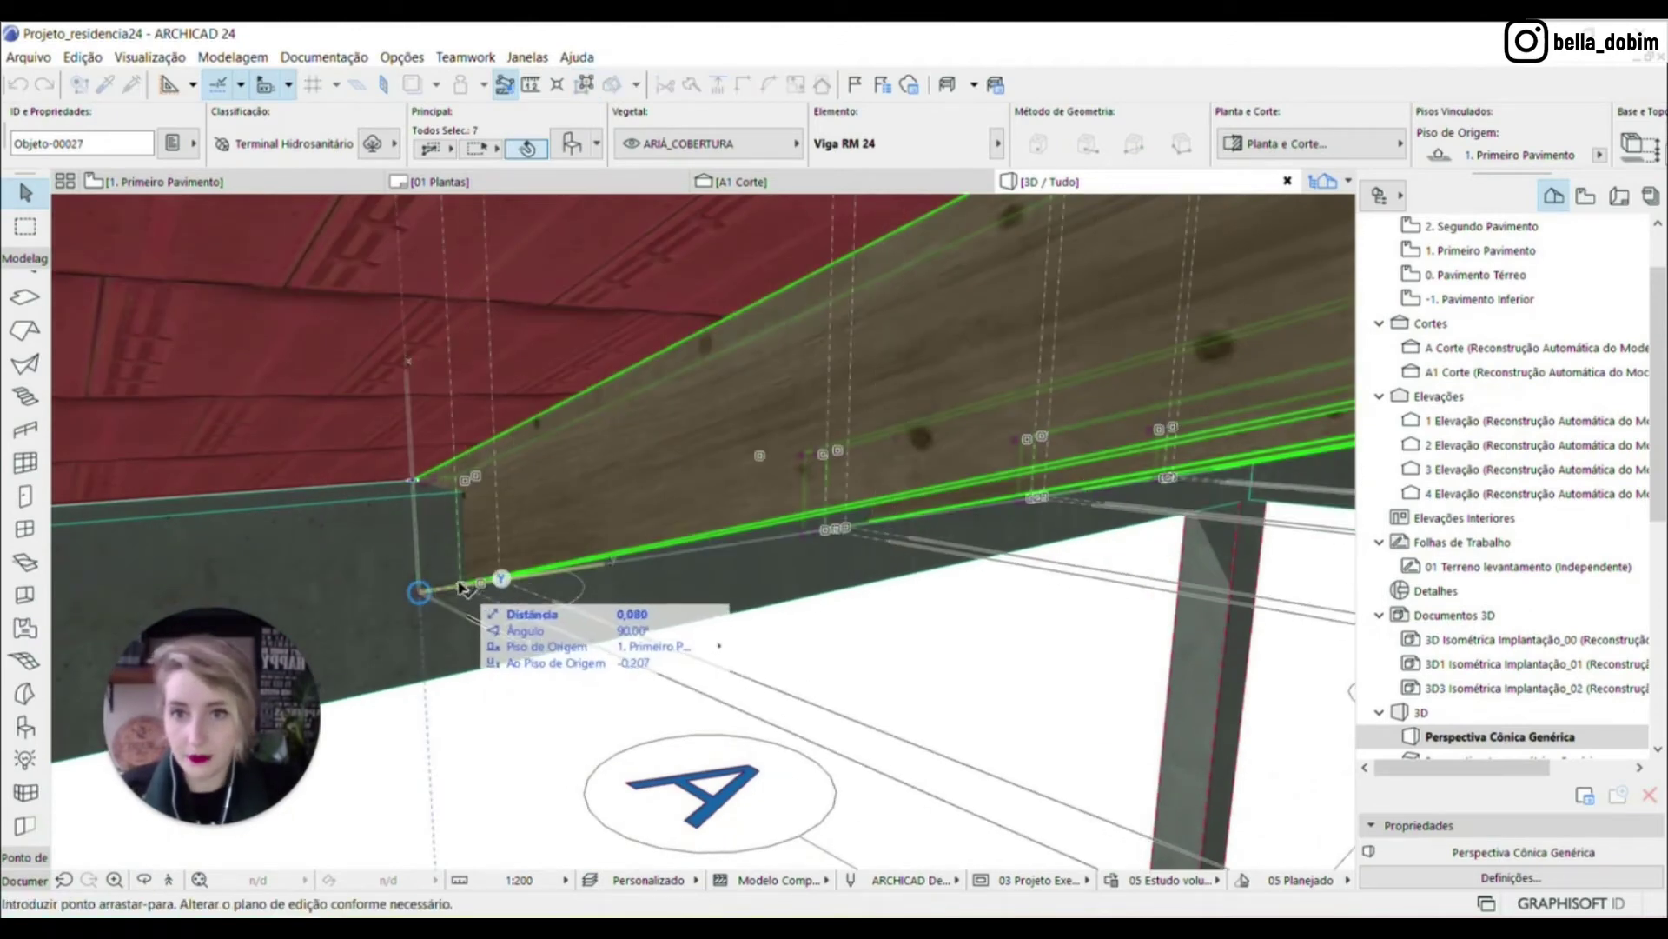
click(424, 598)
Drag the seven selected rafters lengthwise from their lower end's bottom corner so the ends meet the inner edge of the supporting beam
key(ctrl+d)
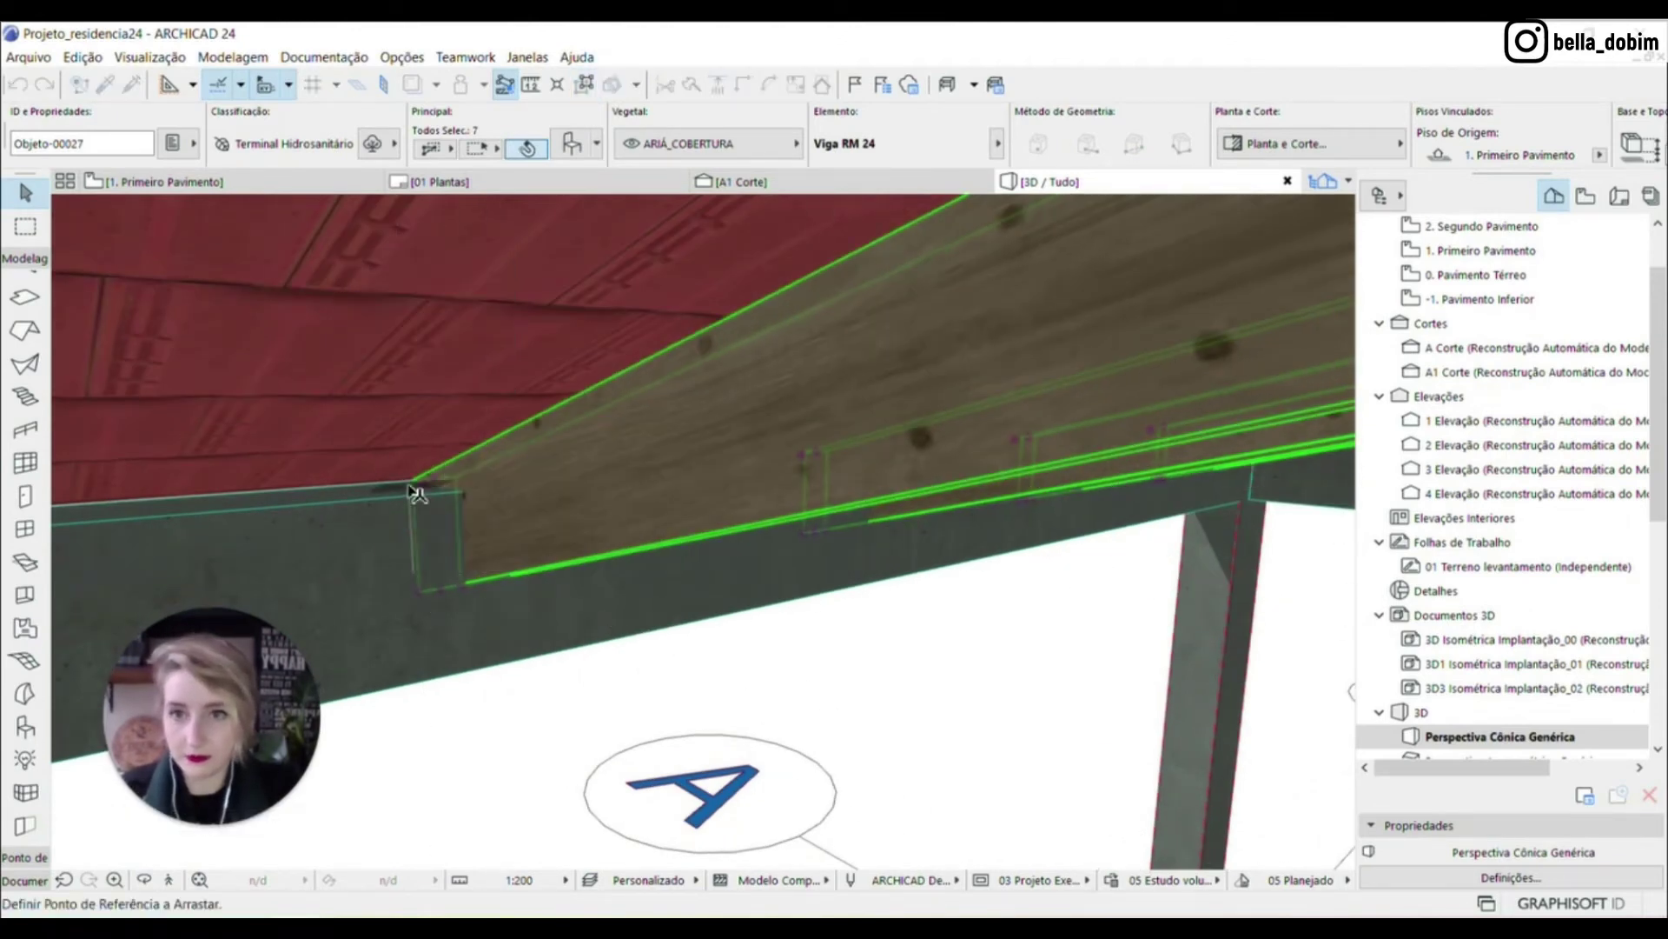
click(424, 600)
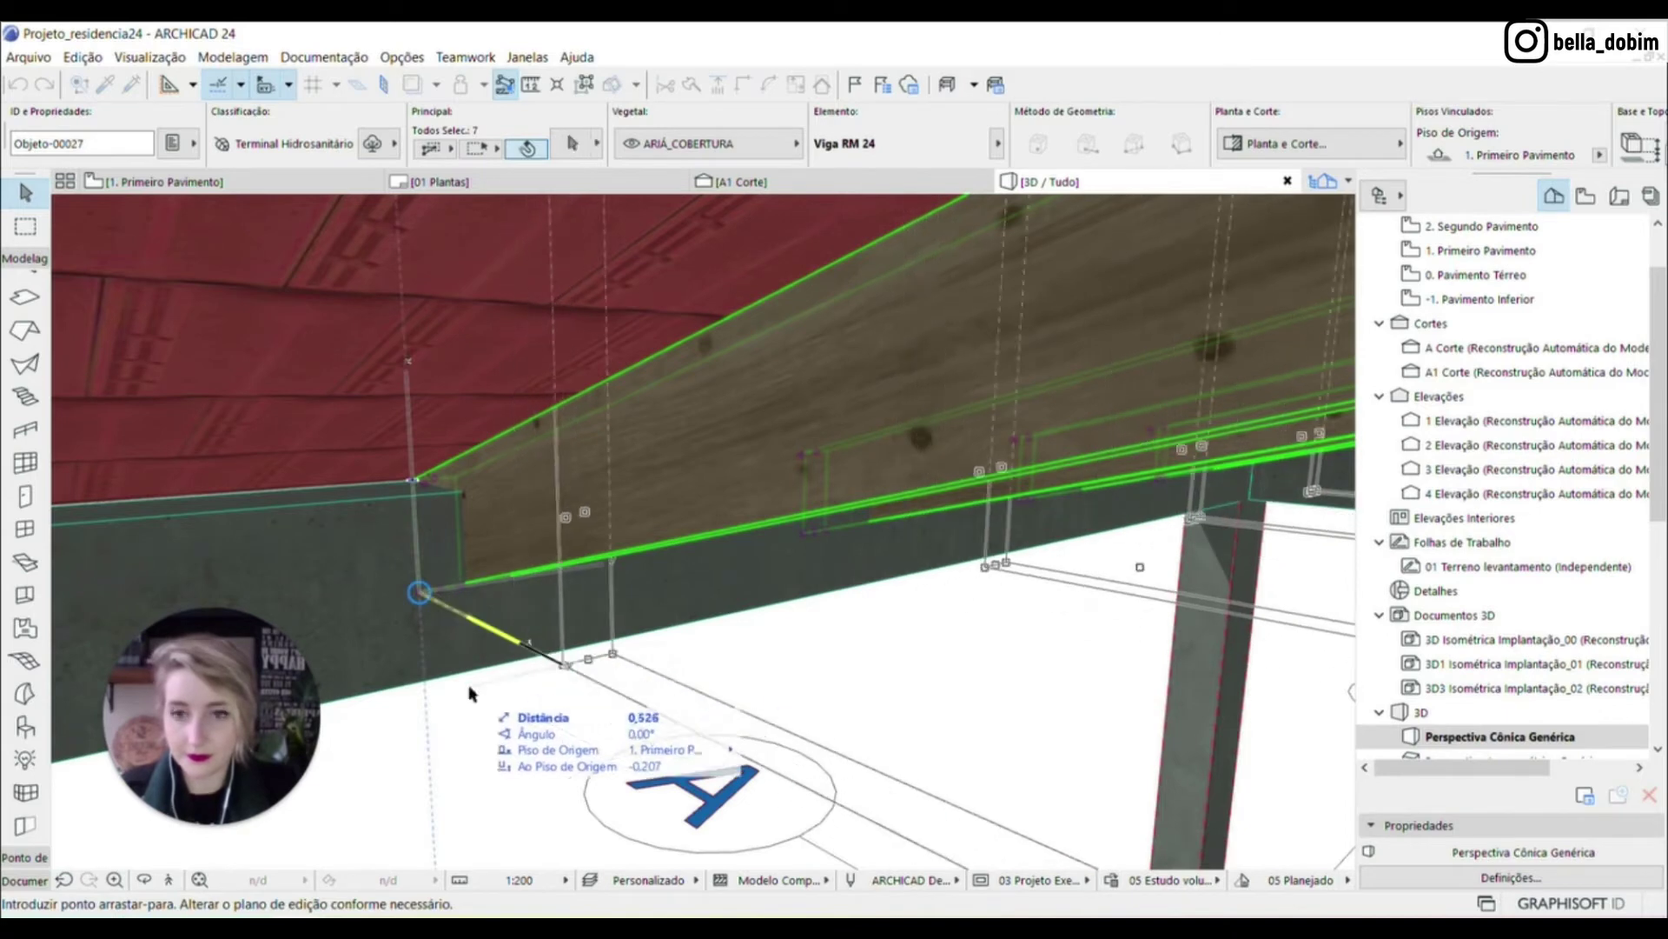
click(472, 492)
key(ctrl+d)
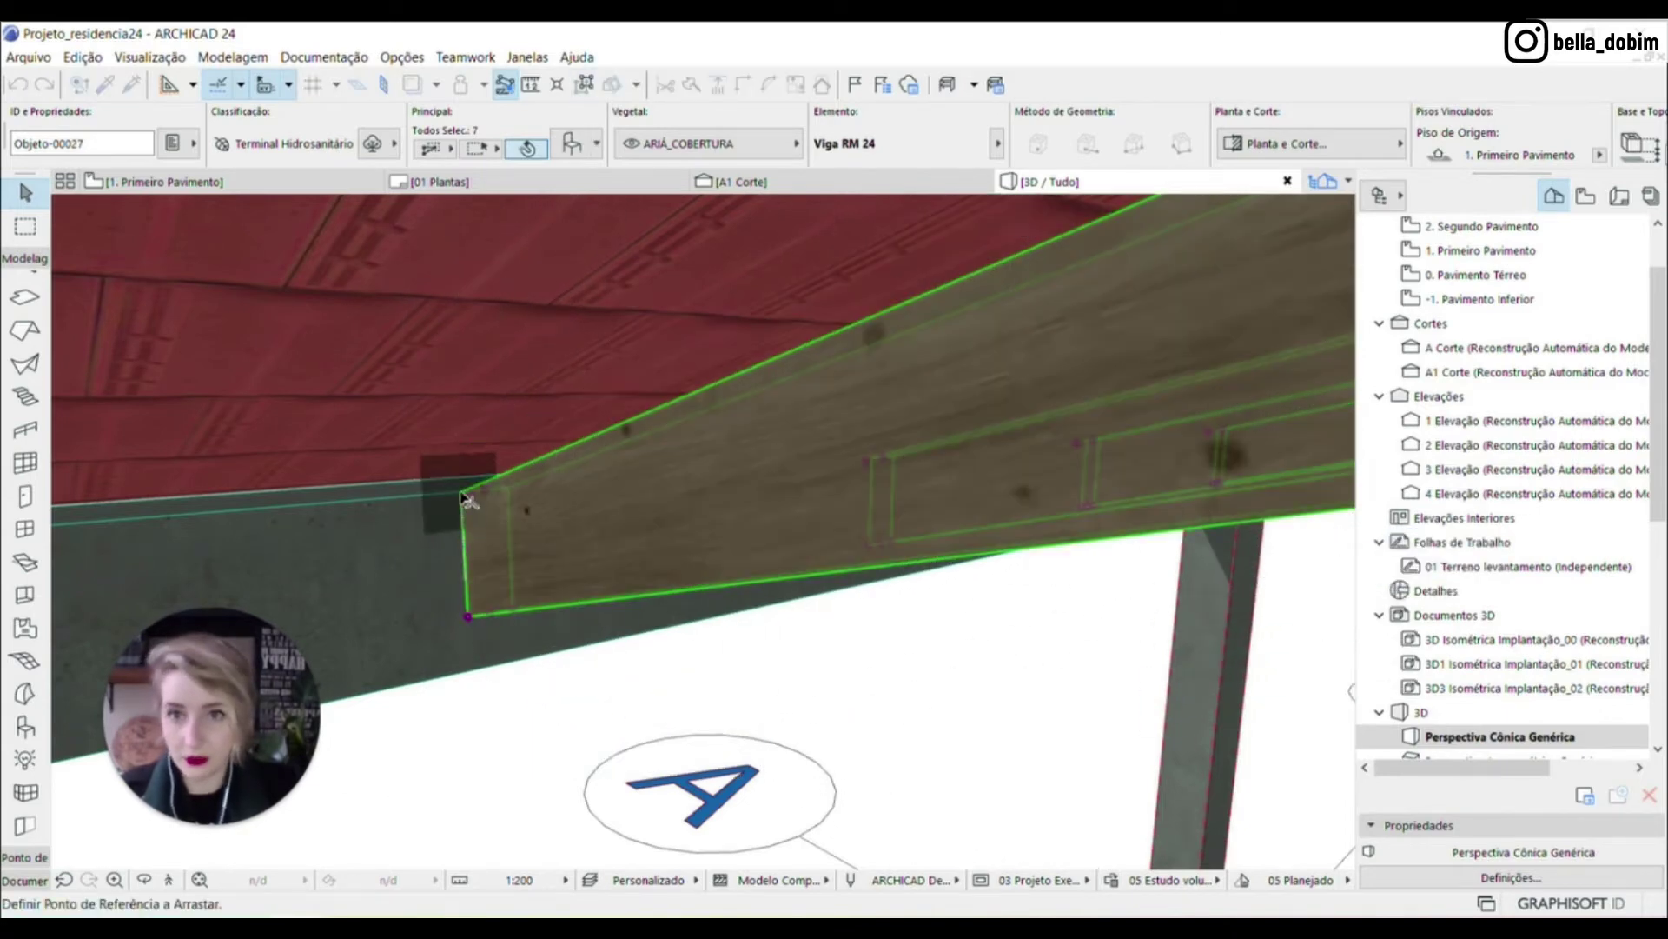
scroll(452, 509, up, 2)
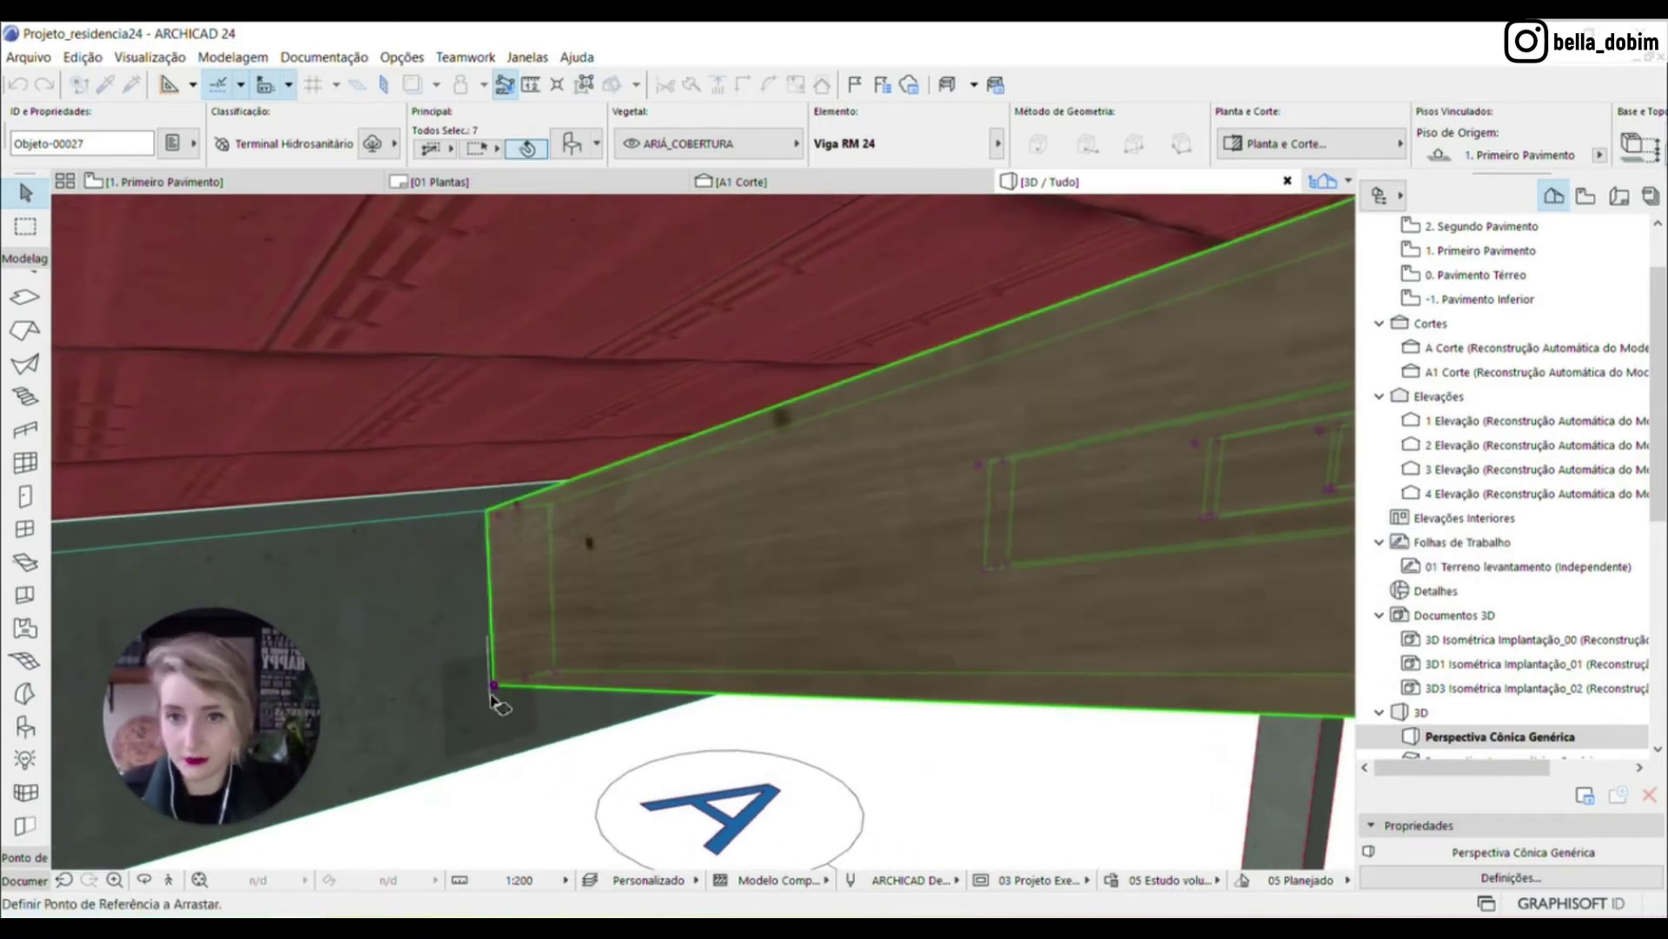
In section A1, move the bottom corner of the rafter's upper end to the wall face at axis 02
click(731, 181)
scroll(765, 469, up, 6)
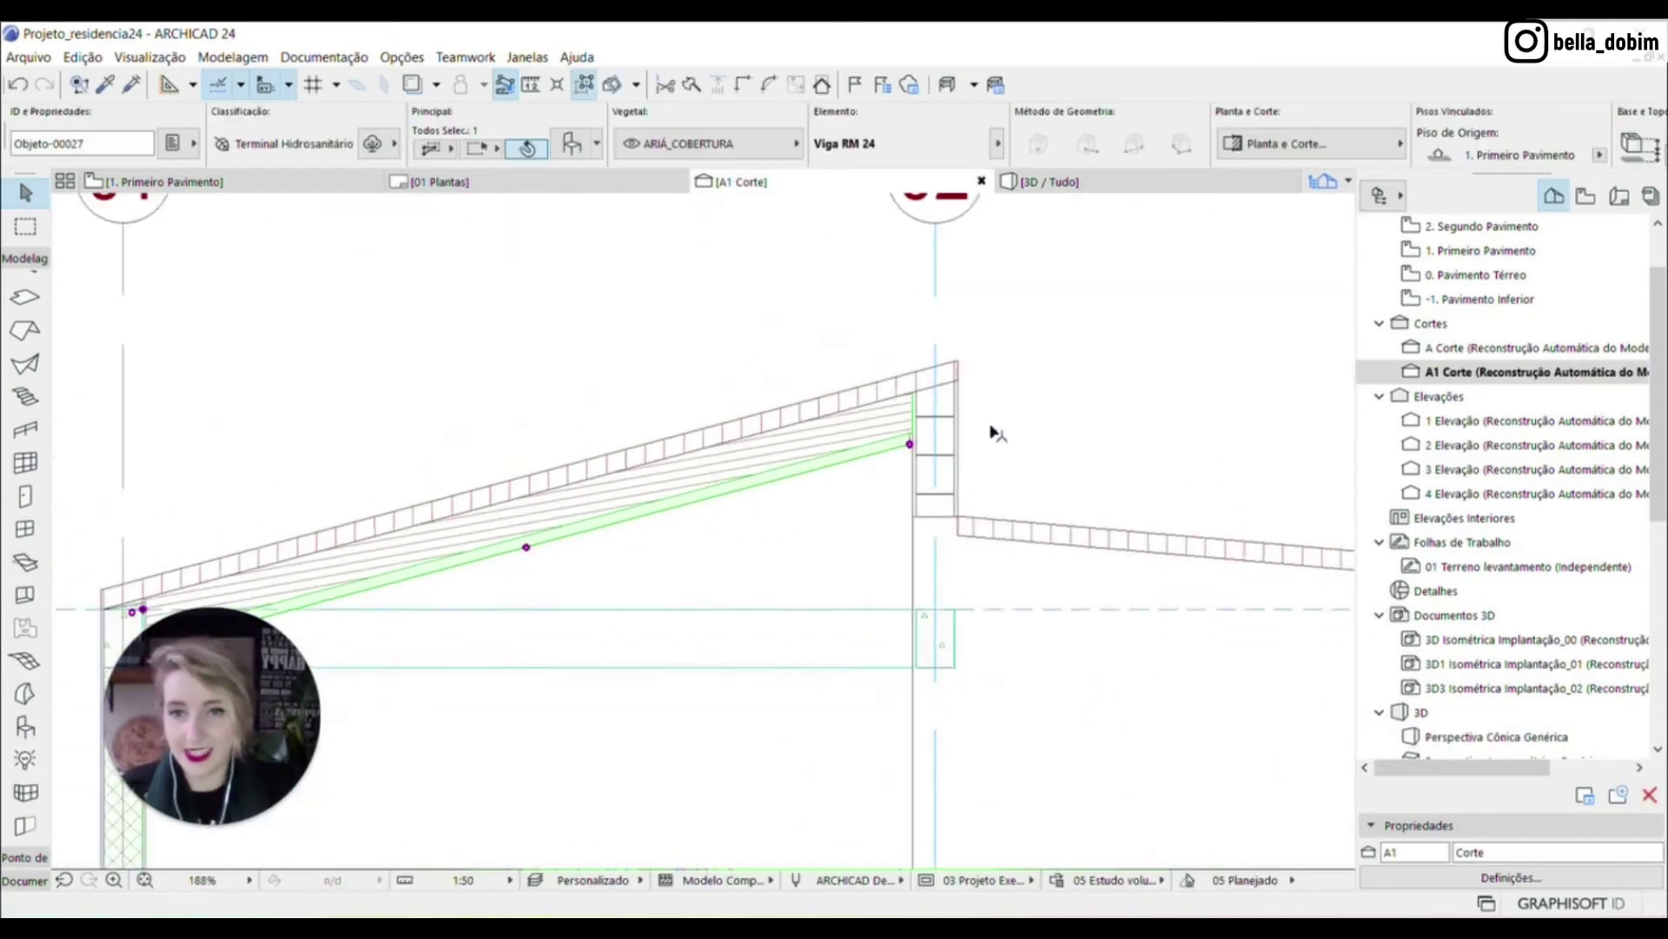
scroll(335, 596, down, 5)
scroll(662, 453, up, 2)
scroll(662, 453, up, 5)
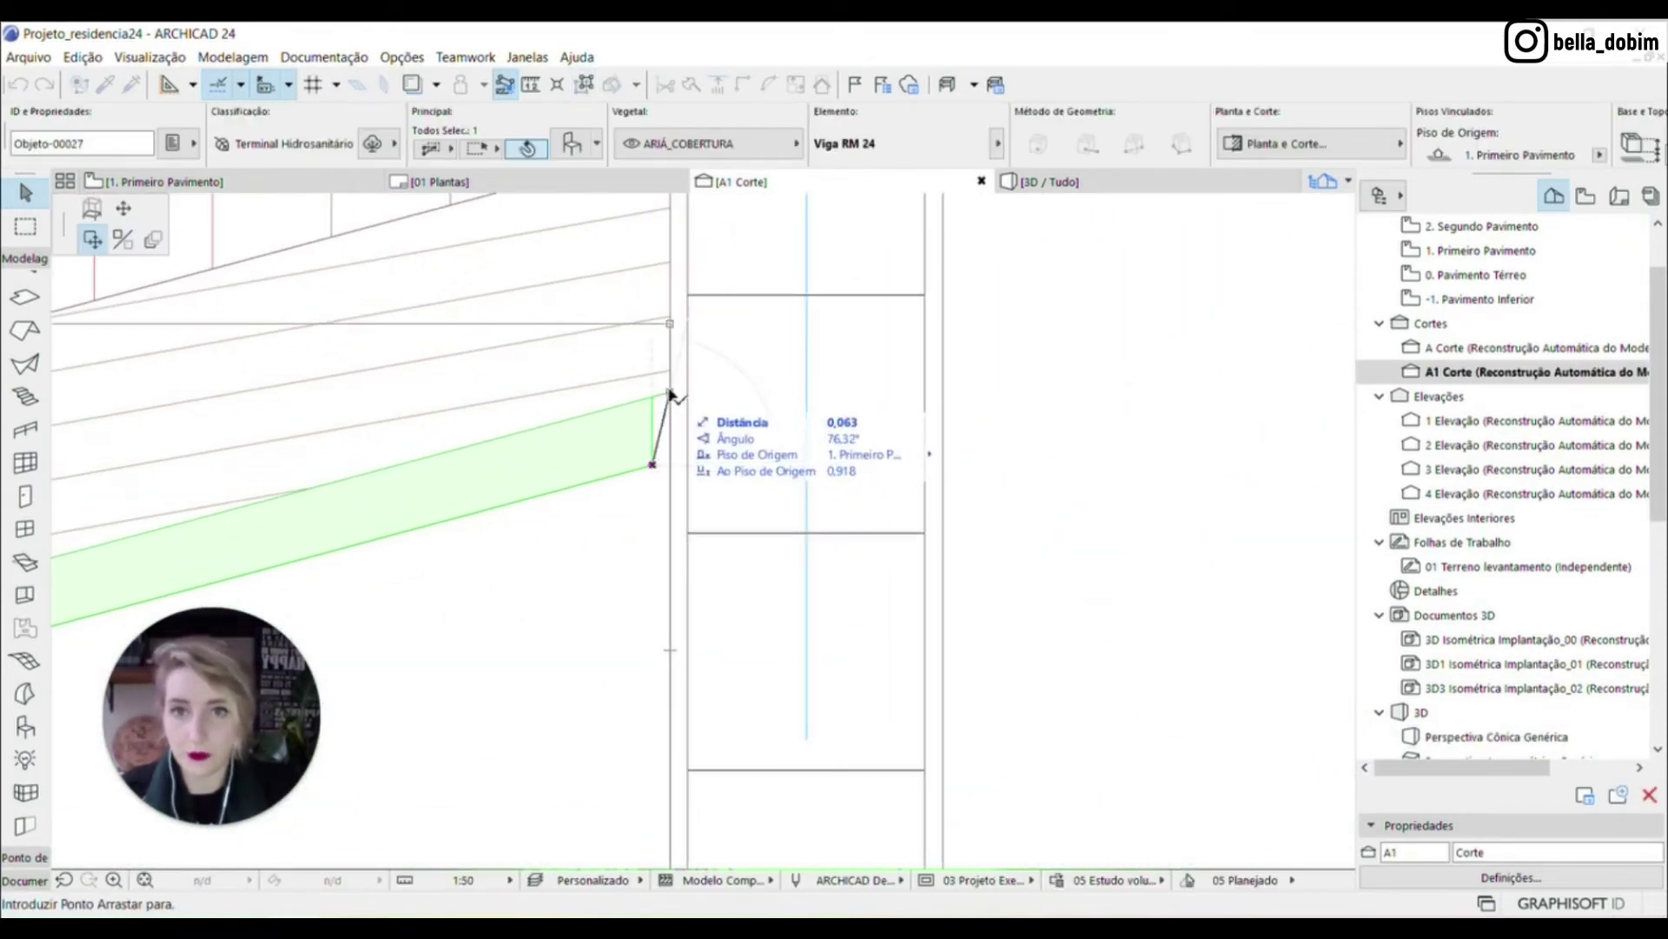
click(652, 466)
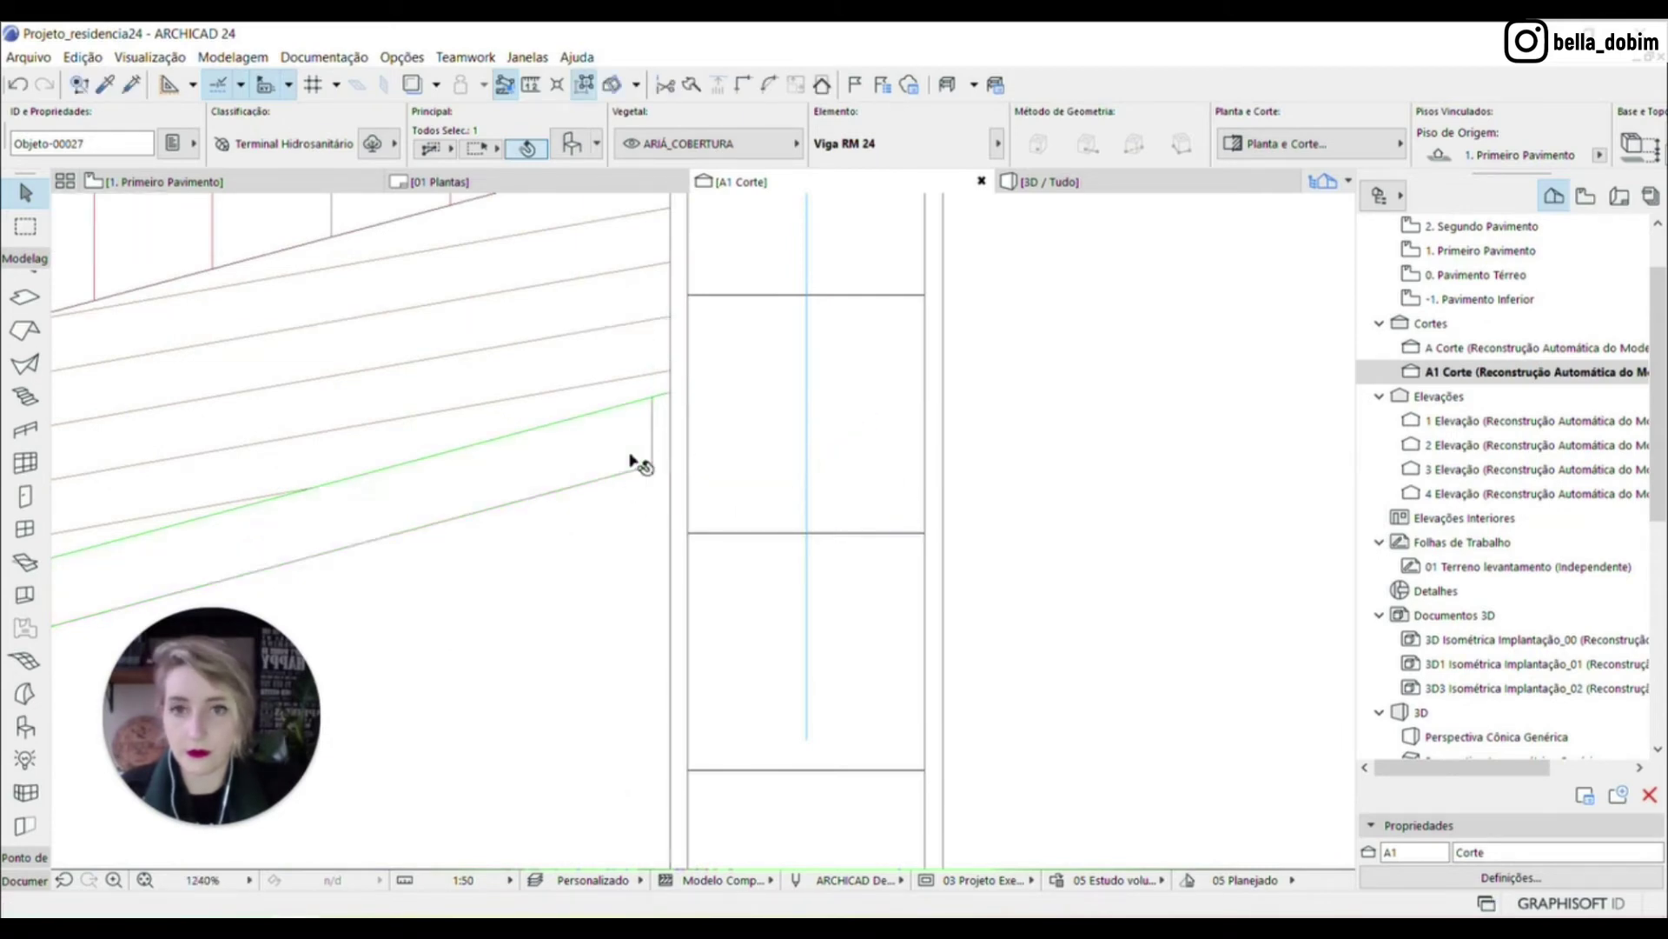
click(671, 392)
click(652, 466)
click(652, 466)
click(671, 393)
click(651, 466)
click(652, 466)
click(672, 393)
Return to the 3D view and apply the layer combination that shows the walls to check the rafters against them
key(F2)
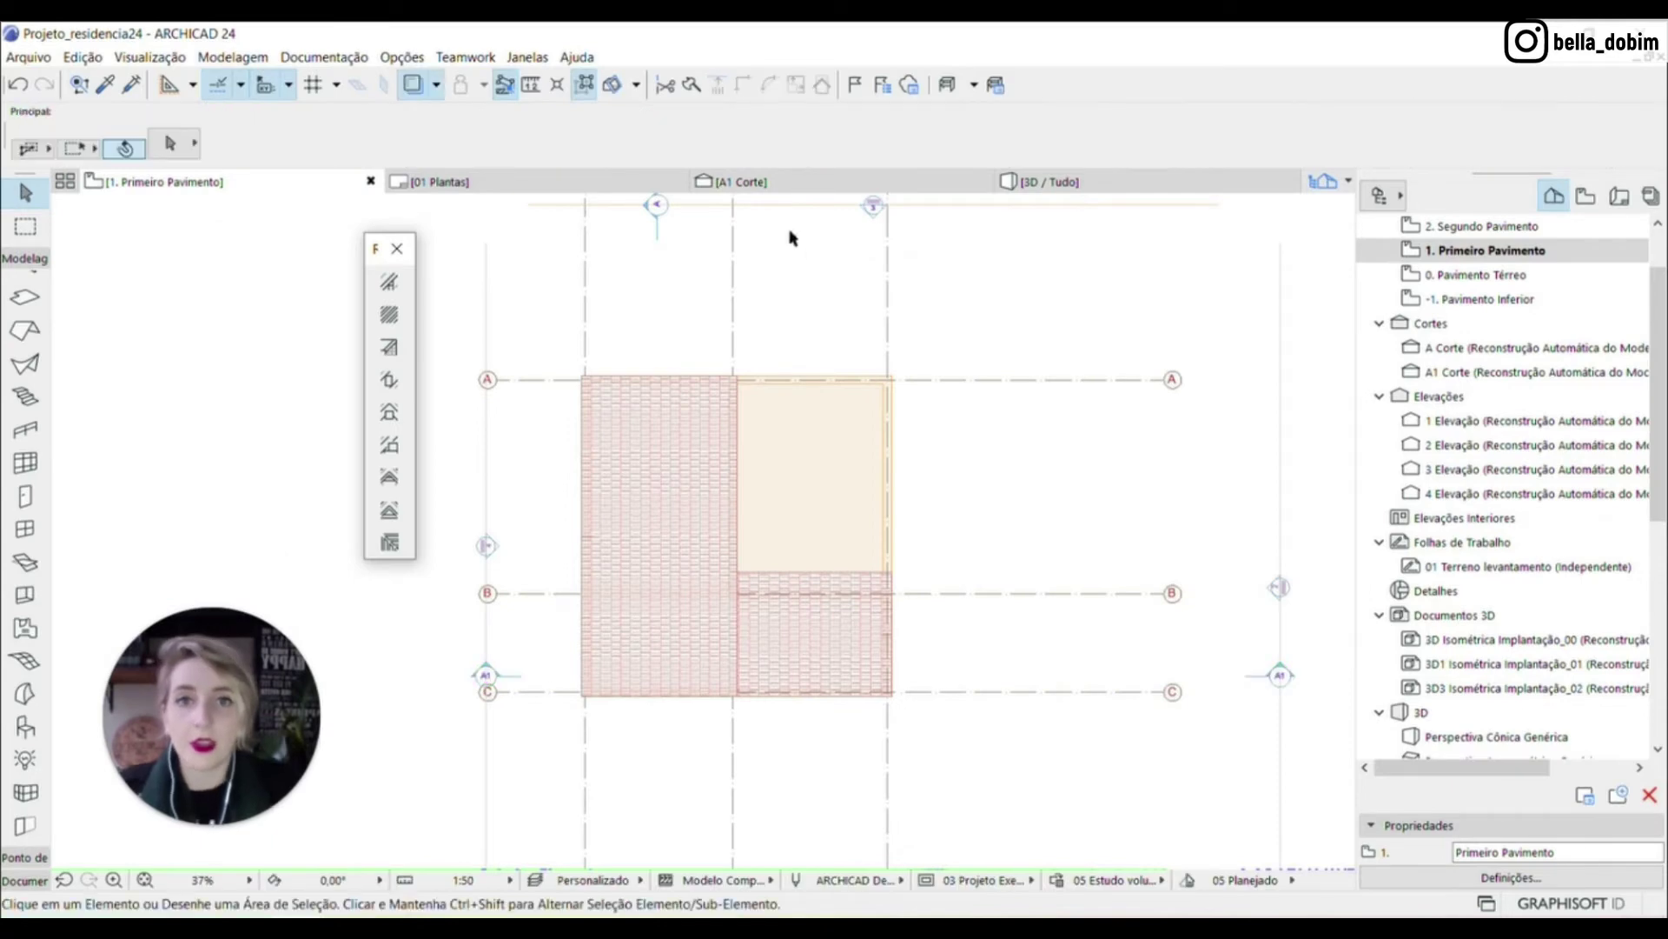
key(F3)
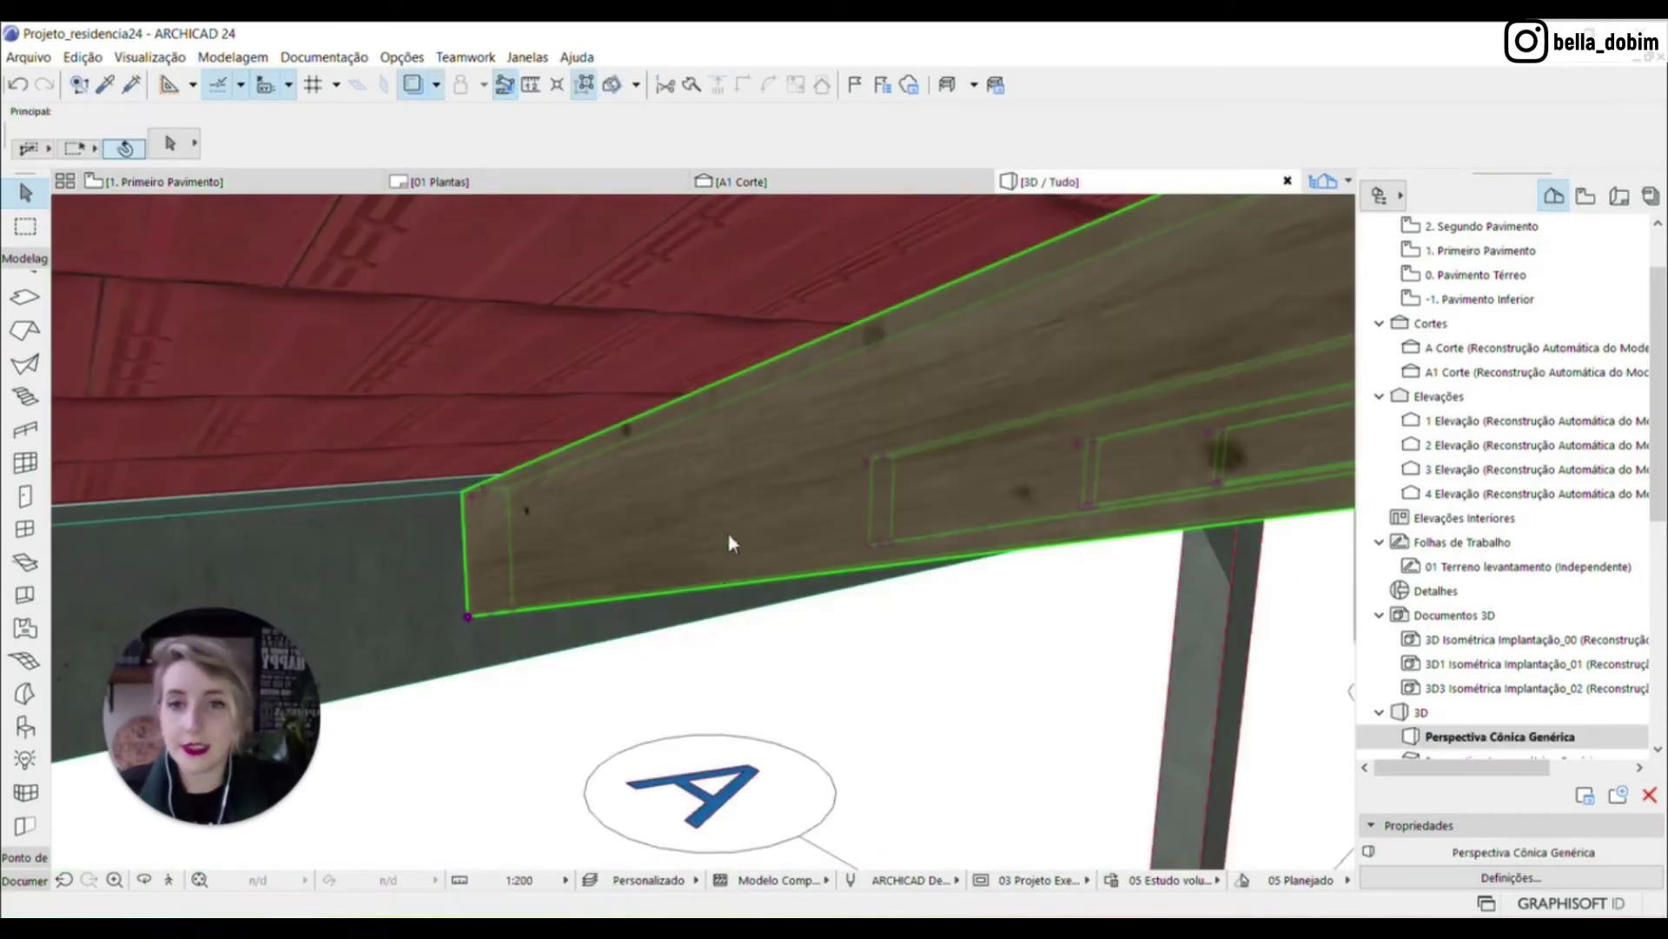
scroll(426, 478, down, 10)
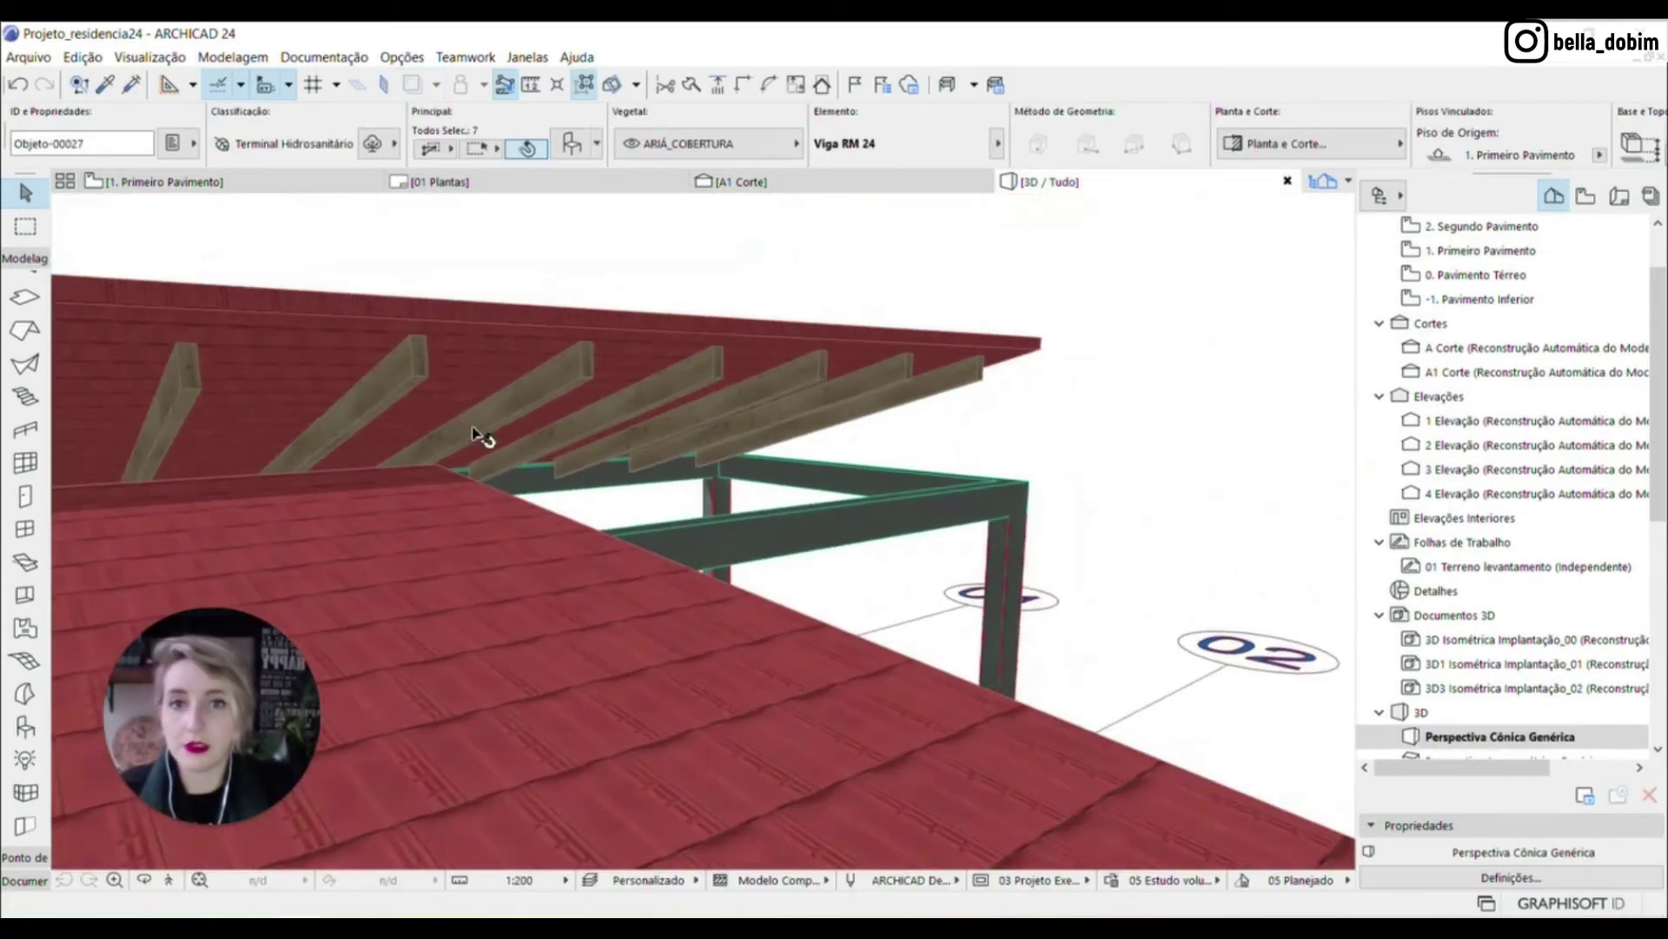
shift+middle_drag(278, 413, 486, 399)
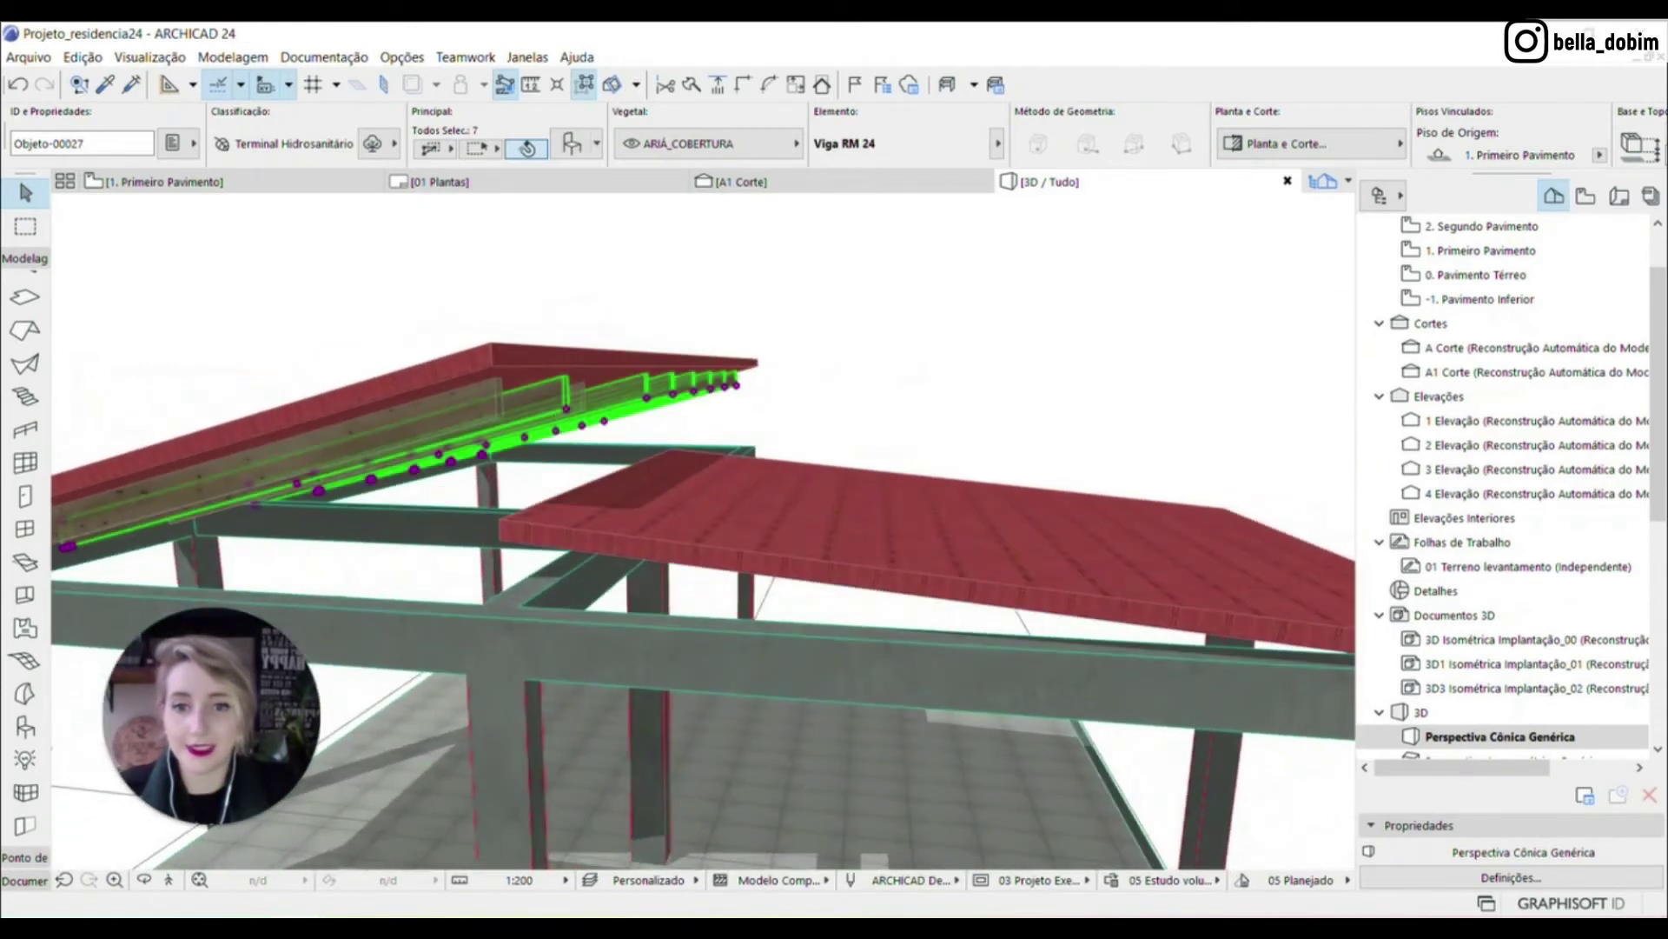
click(645, 881)
click(772, 804)
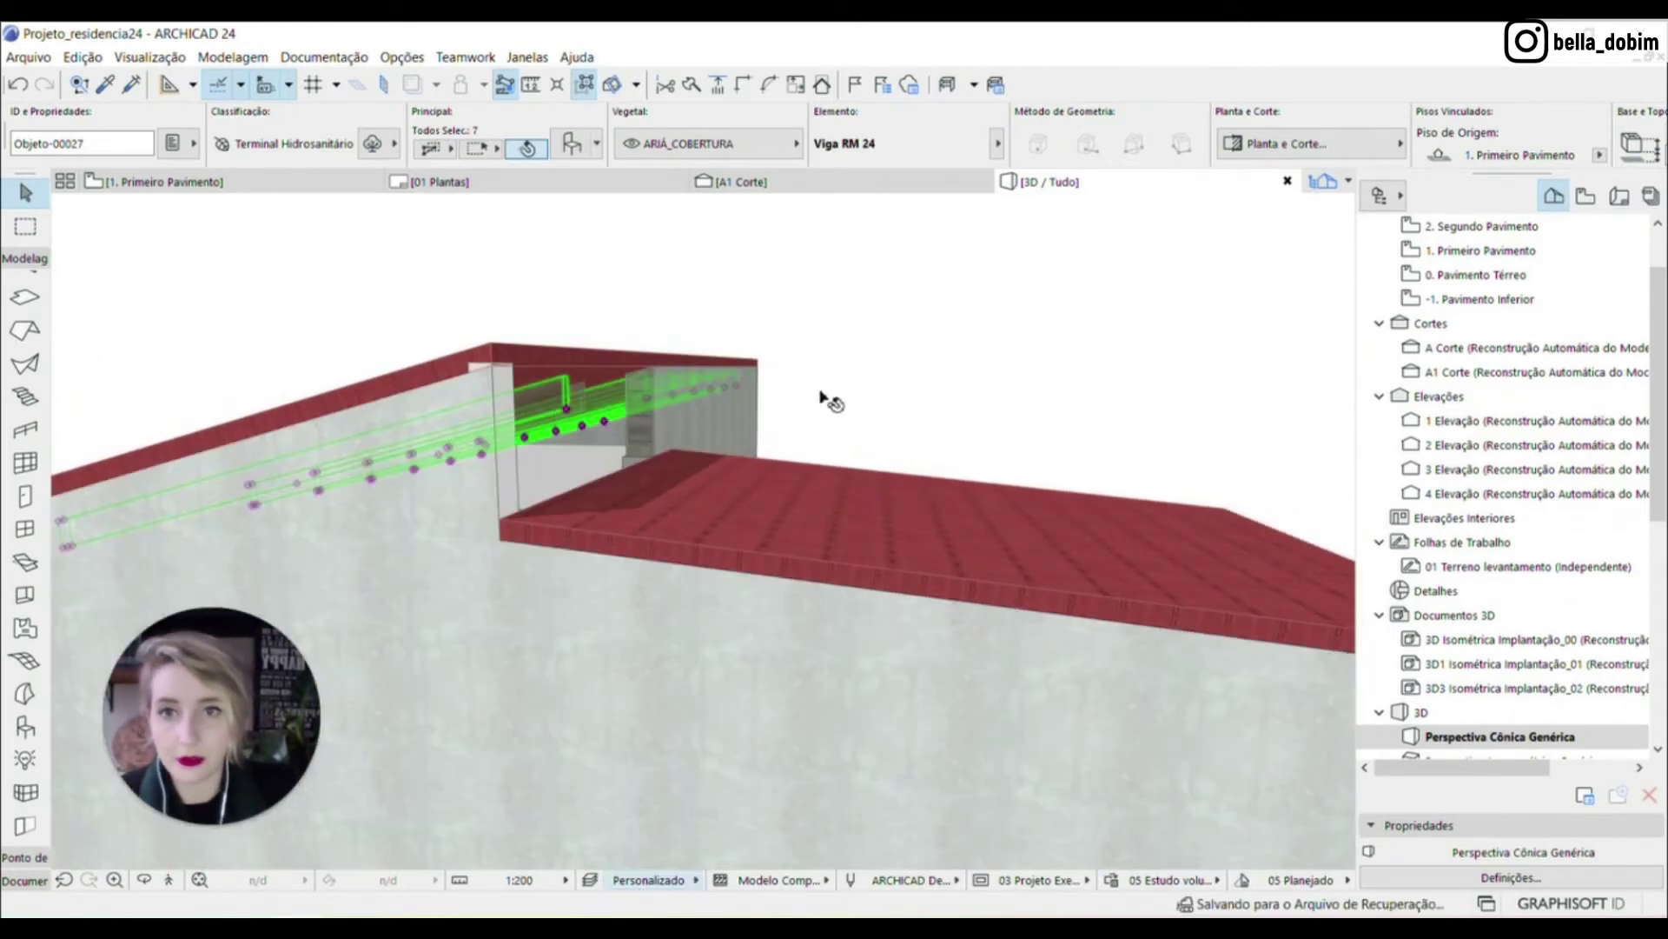
shift+middle_drag(998, 353, 569, 549)
shift+middle_drag(501, 599, 953, 488)
shift+middle_drag(791, 604, 1258, 517)
On the first-floor plan, start the crosspiece (Travessa) command and turn on the guide lines
key(F2)
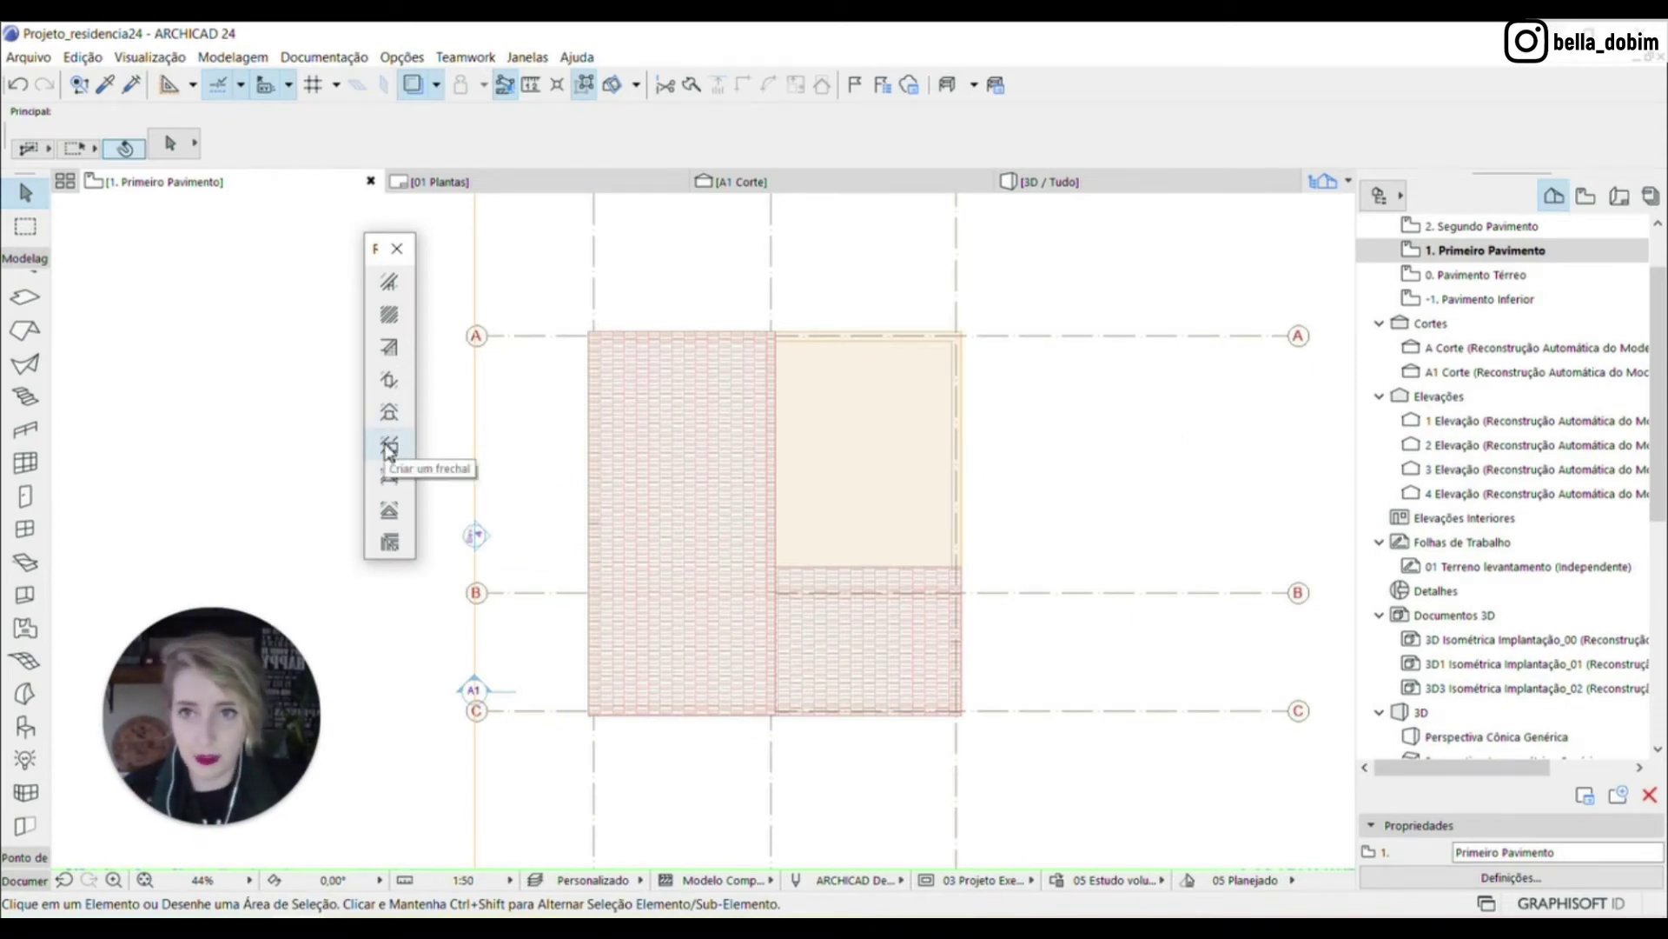
click(389, 382)
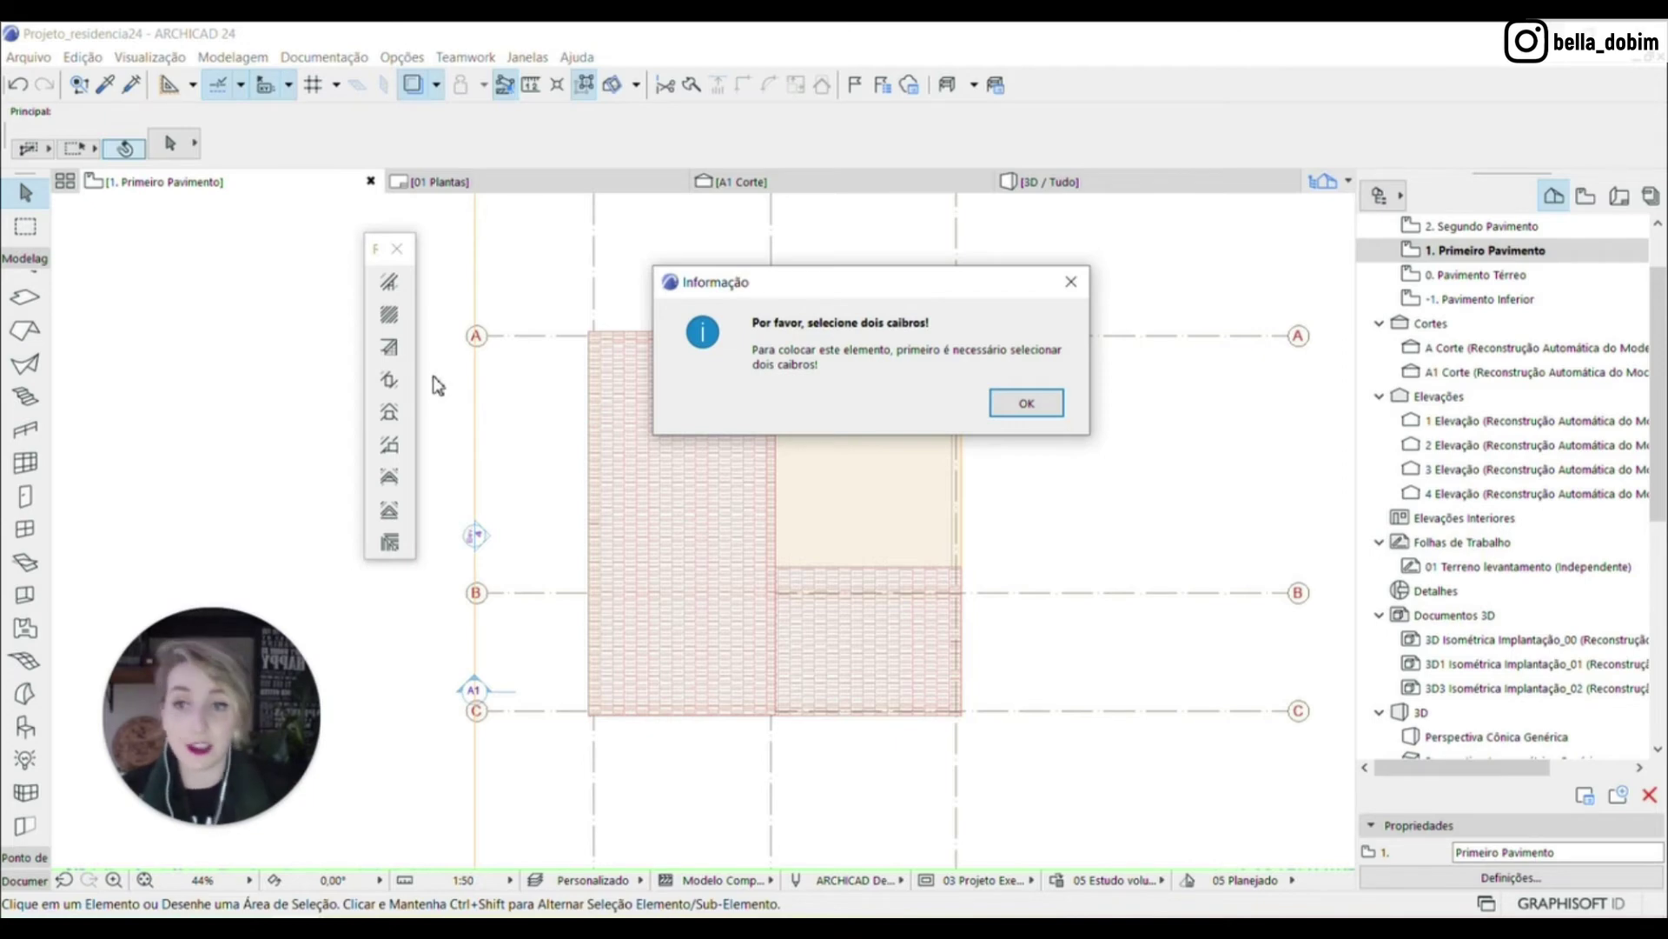
click(1051, 415)
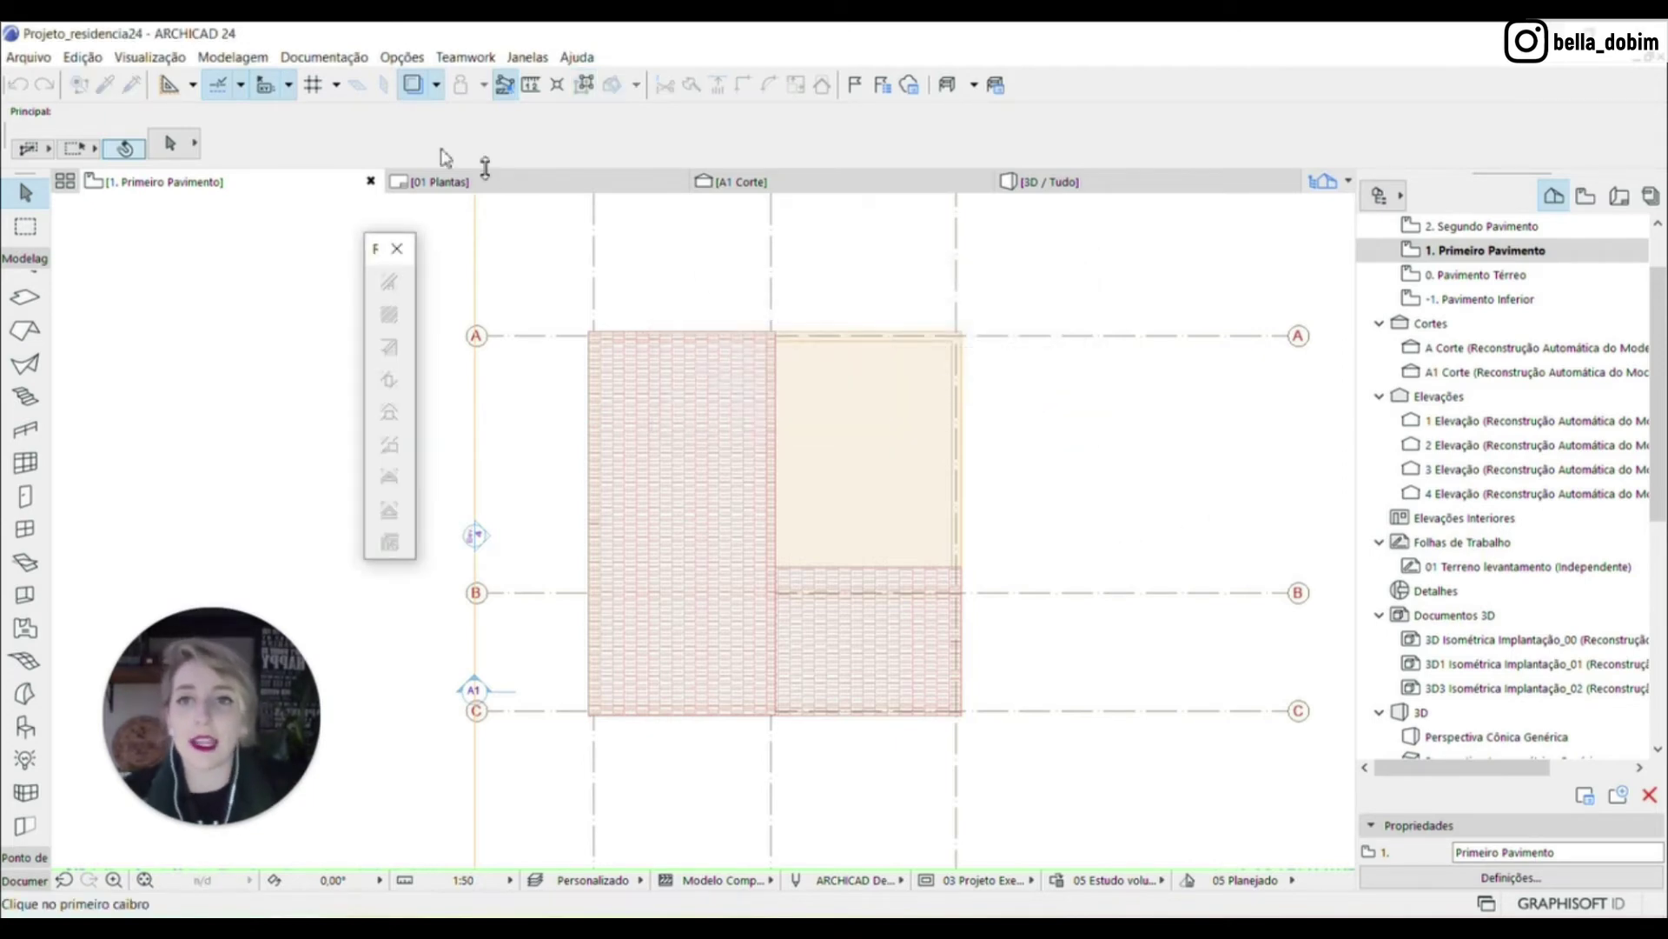
click(165, 86)
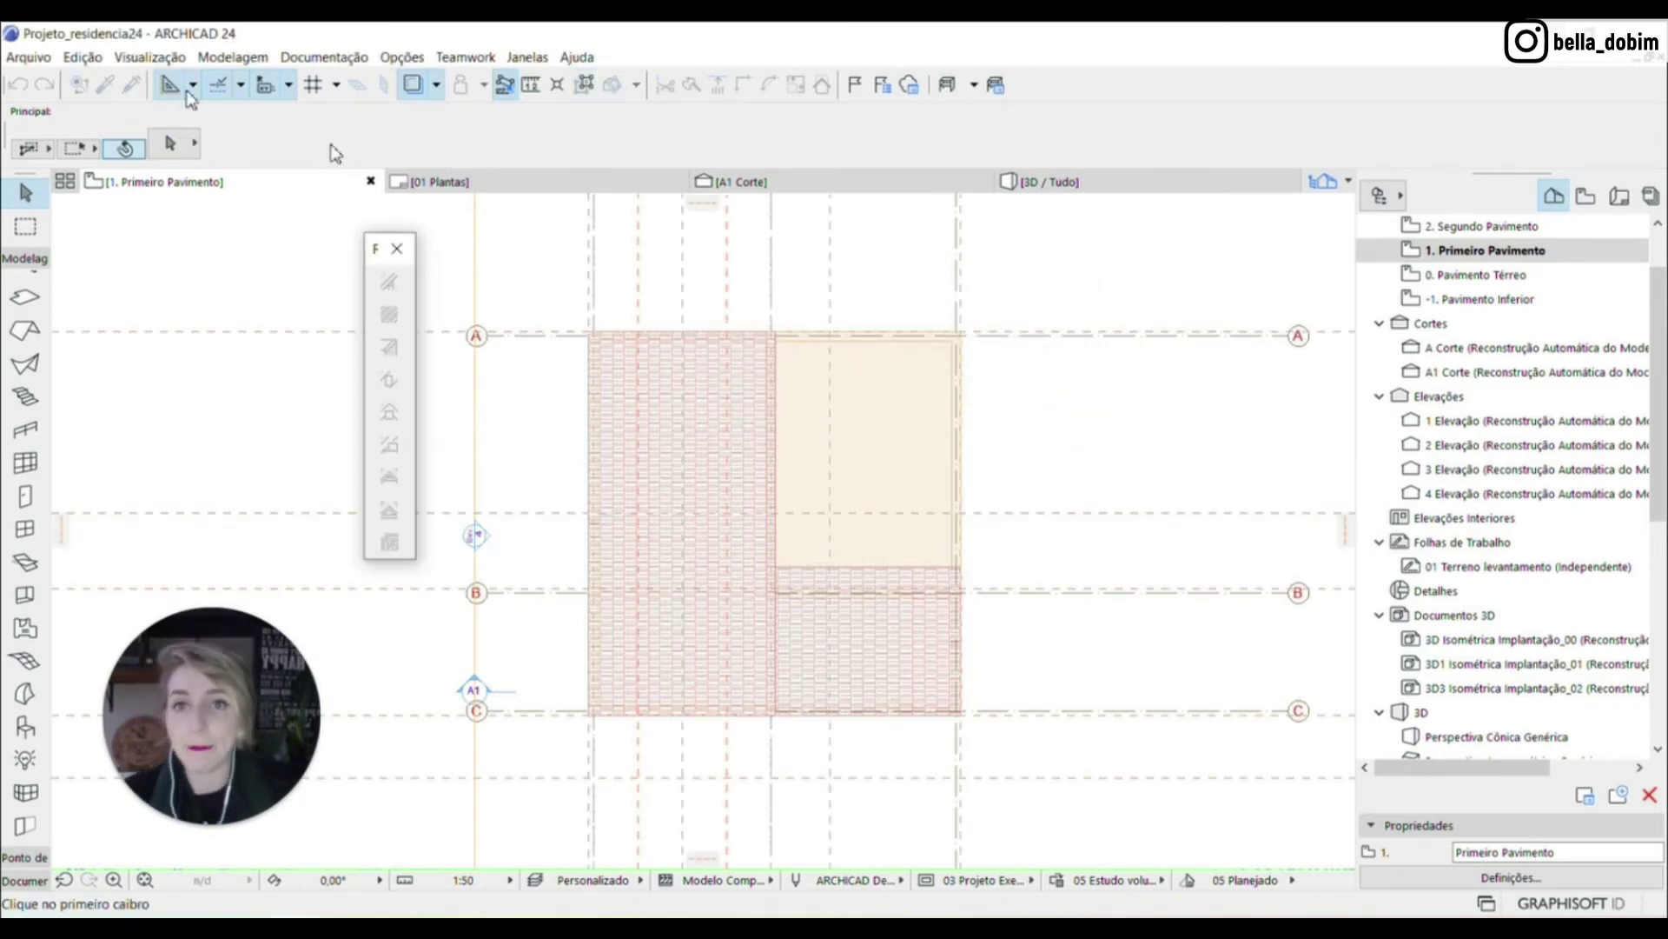
scroll(774, 290, up, 3)
scroll(670, 257, down, 4)
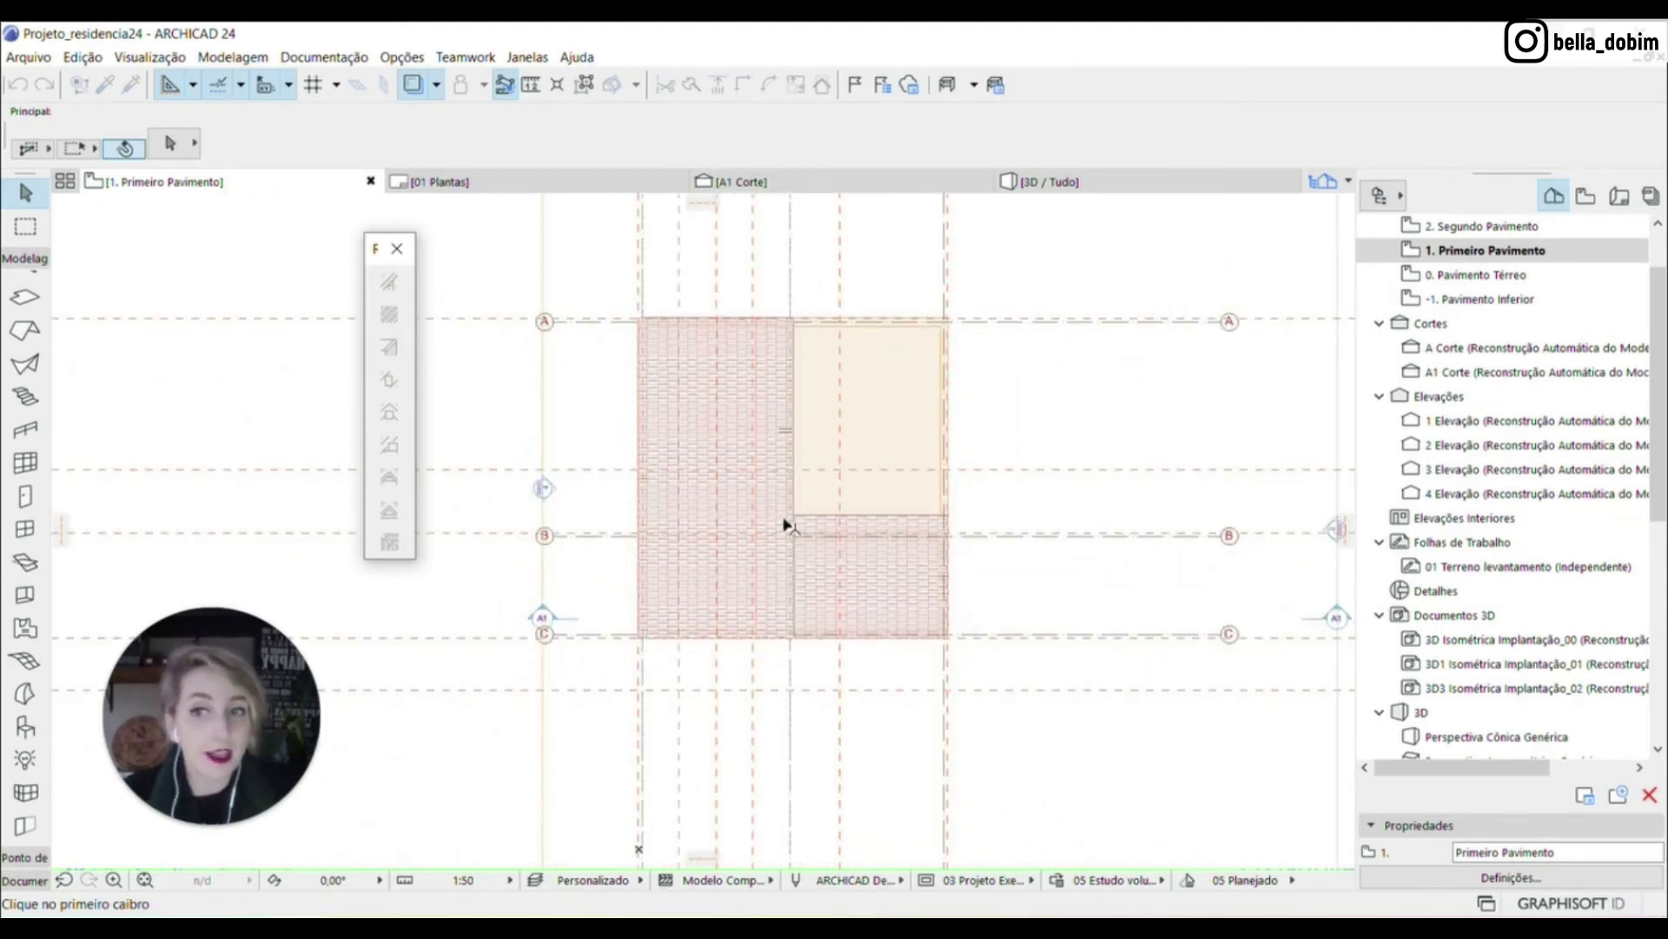
scroll(890, 357, up, 1)
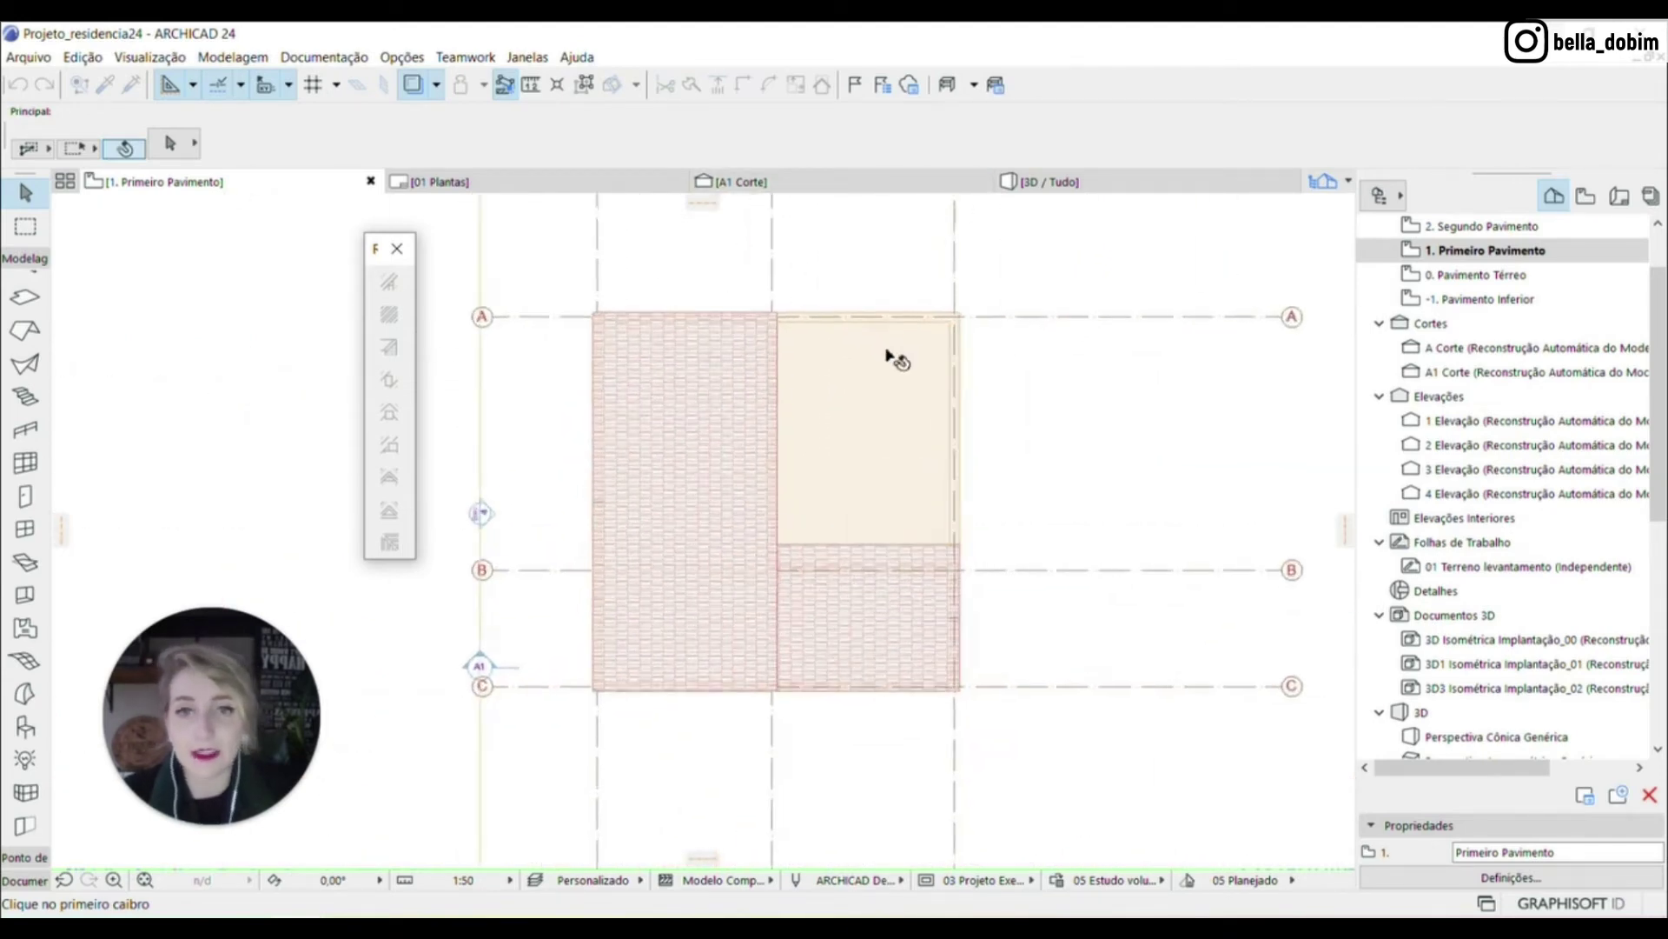
scroll(888, 354, up, 1)
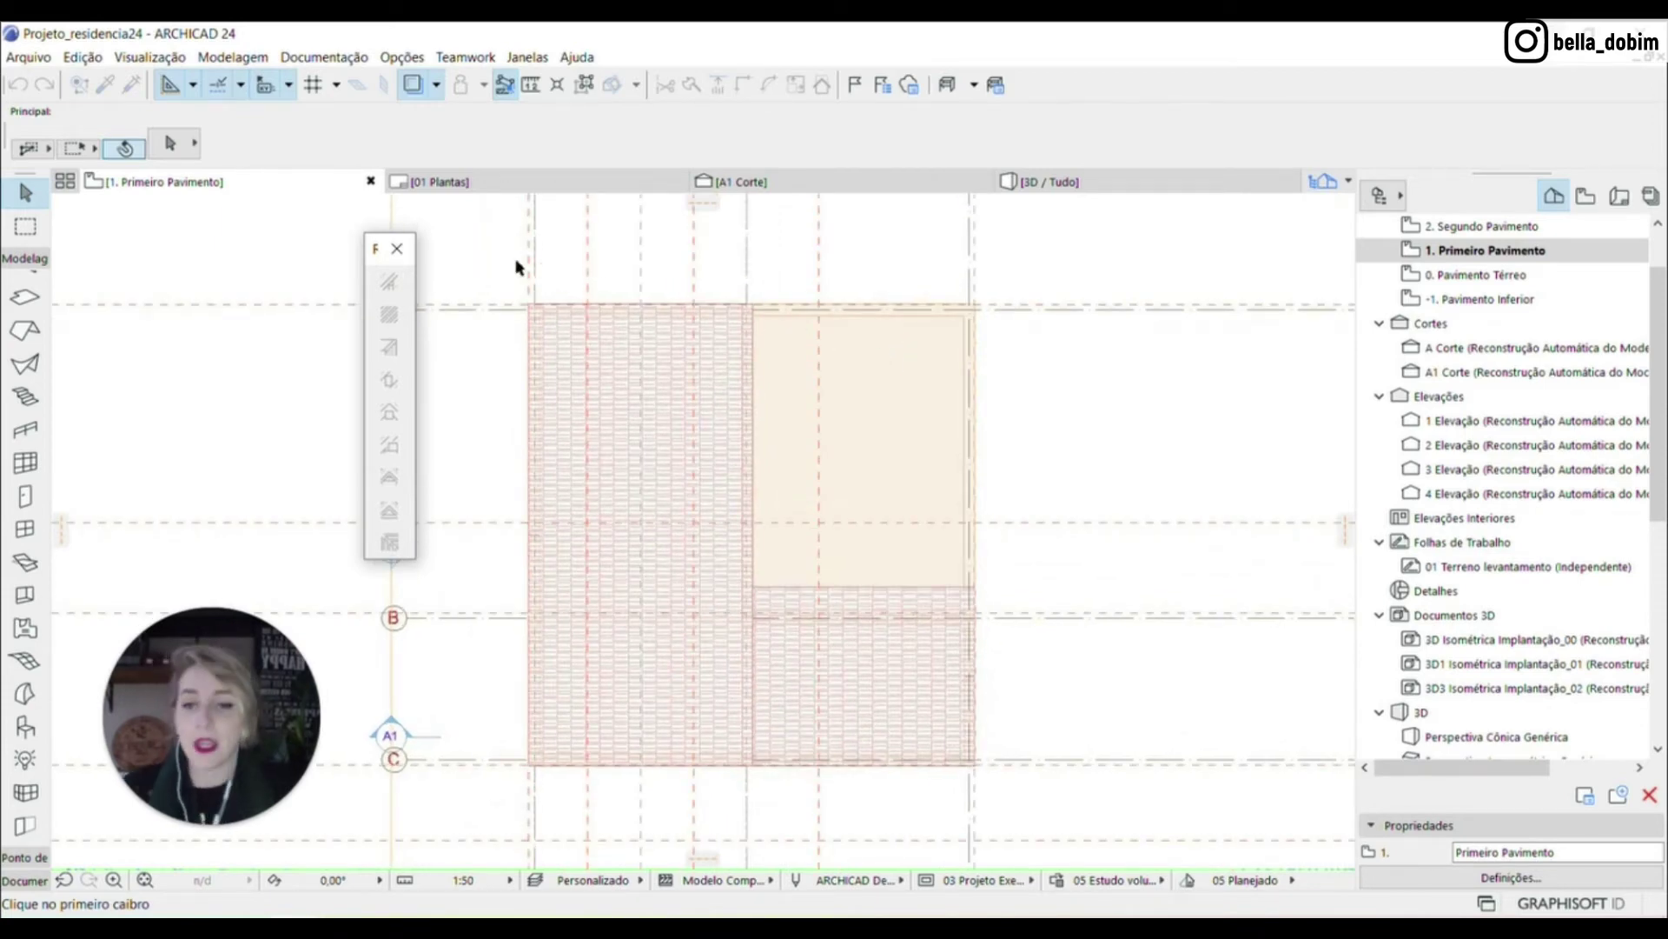
click(675, 378)
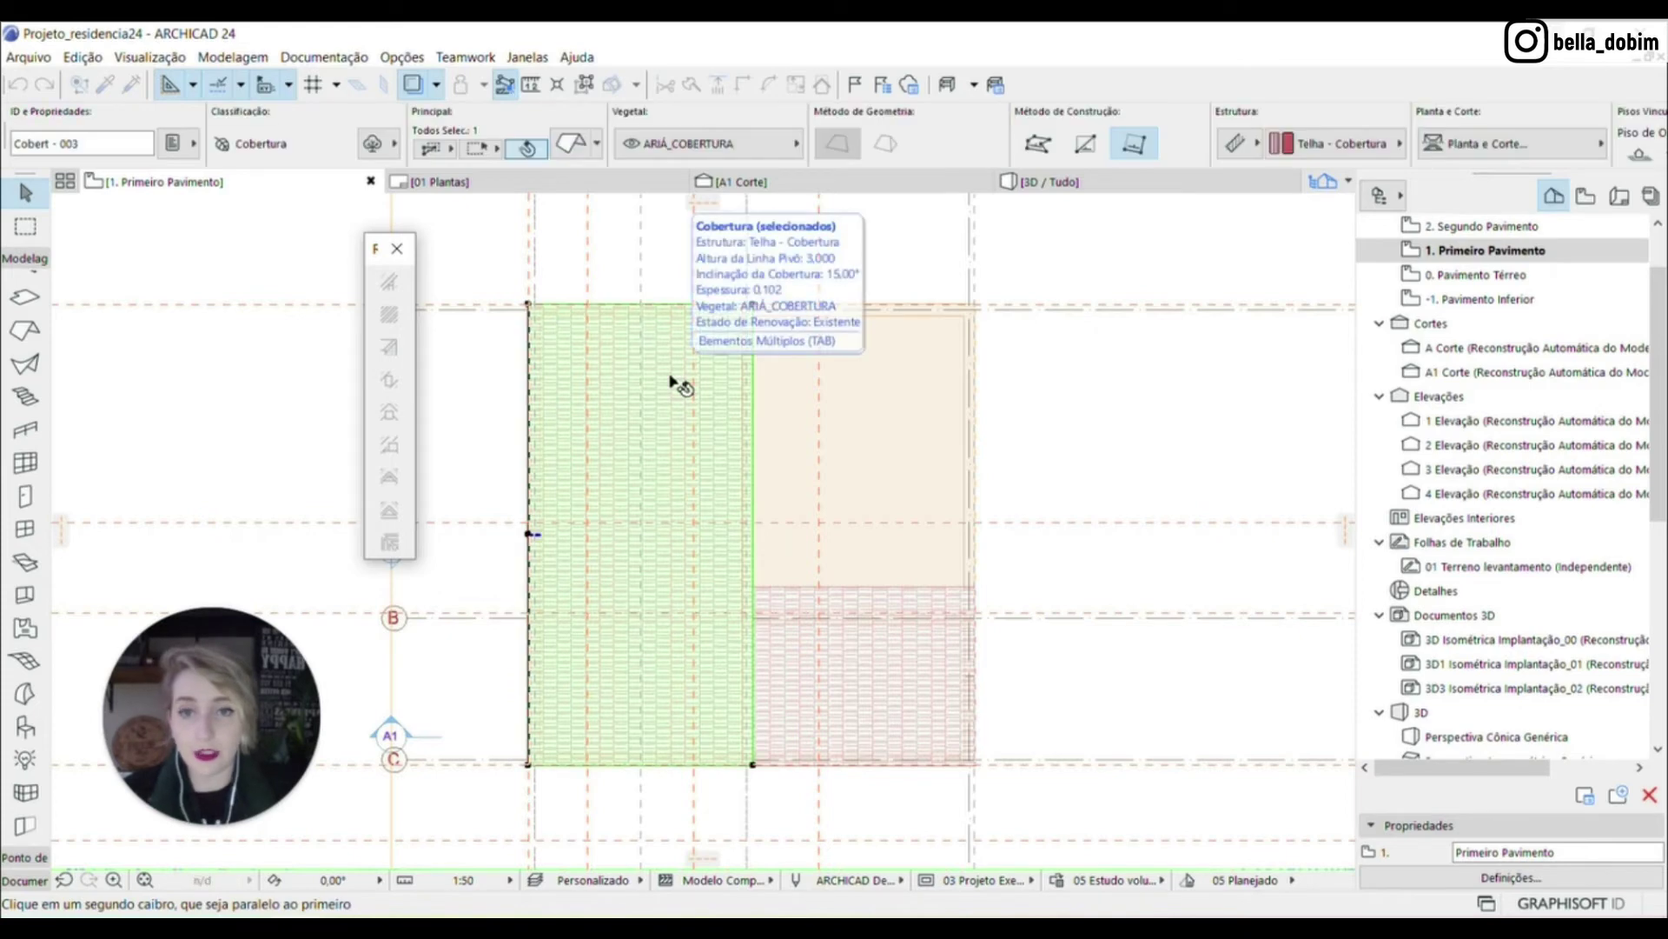
right_click(670, 377)
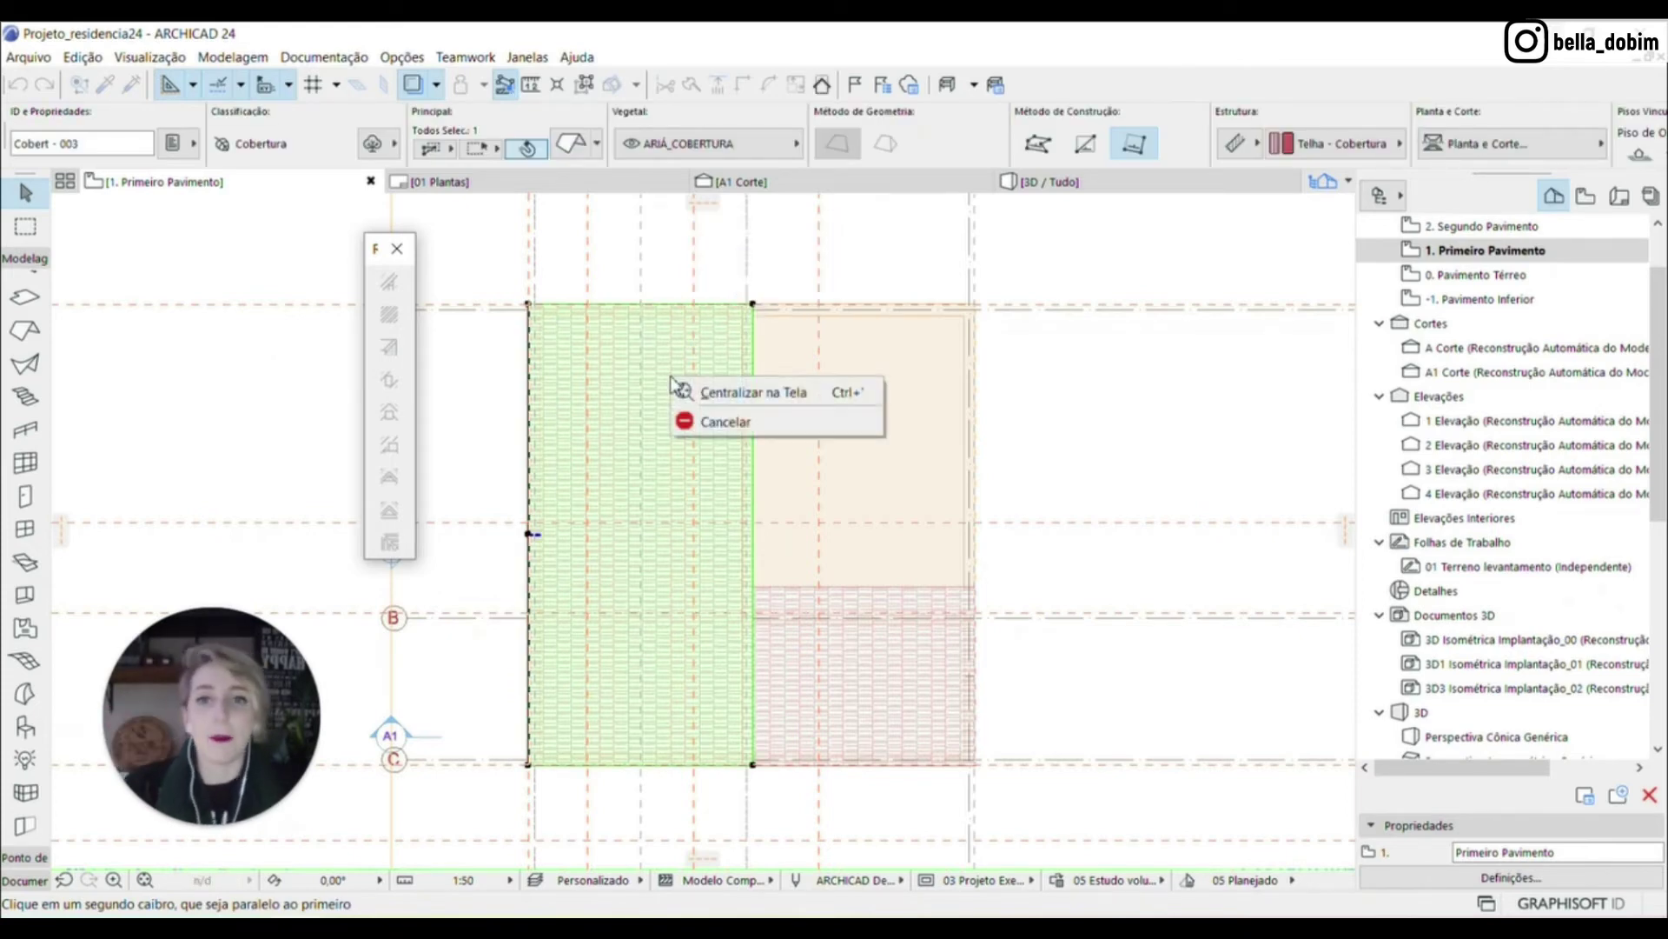
key(Escape)
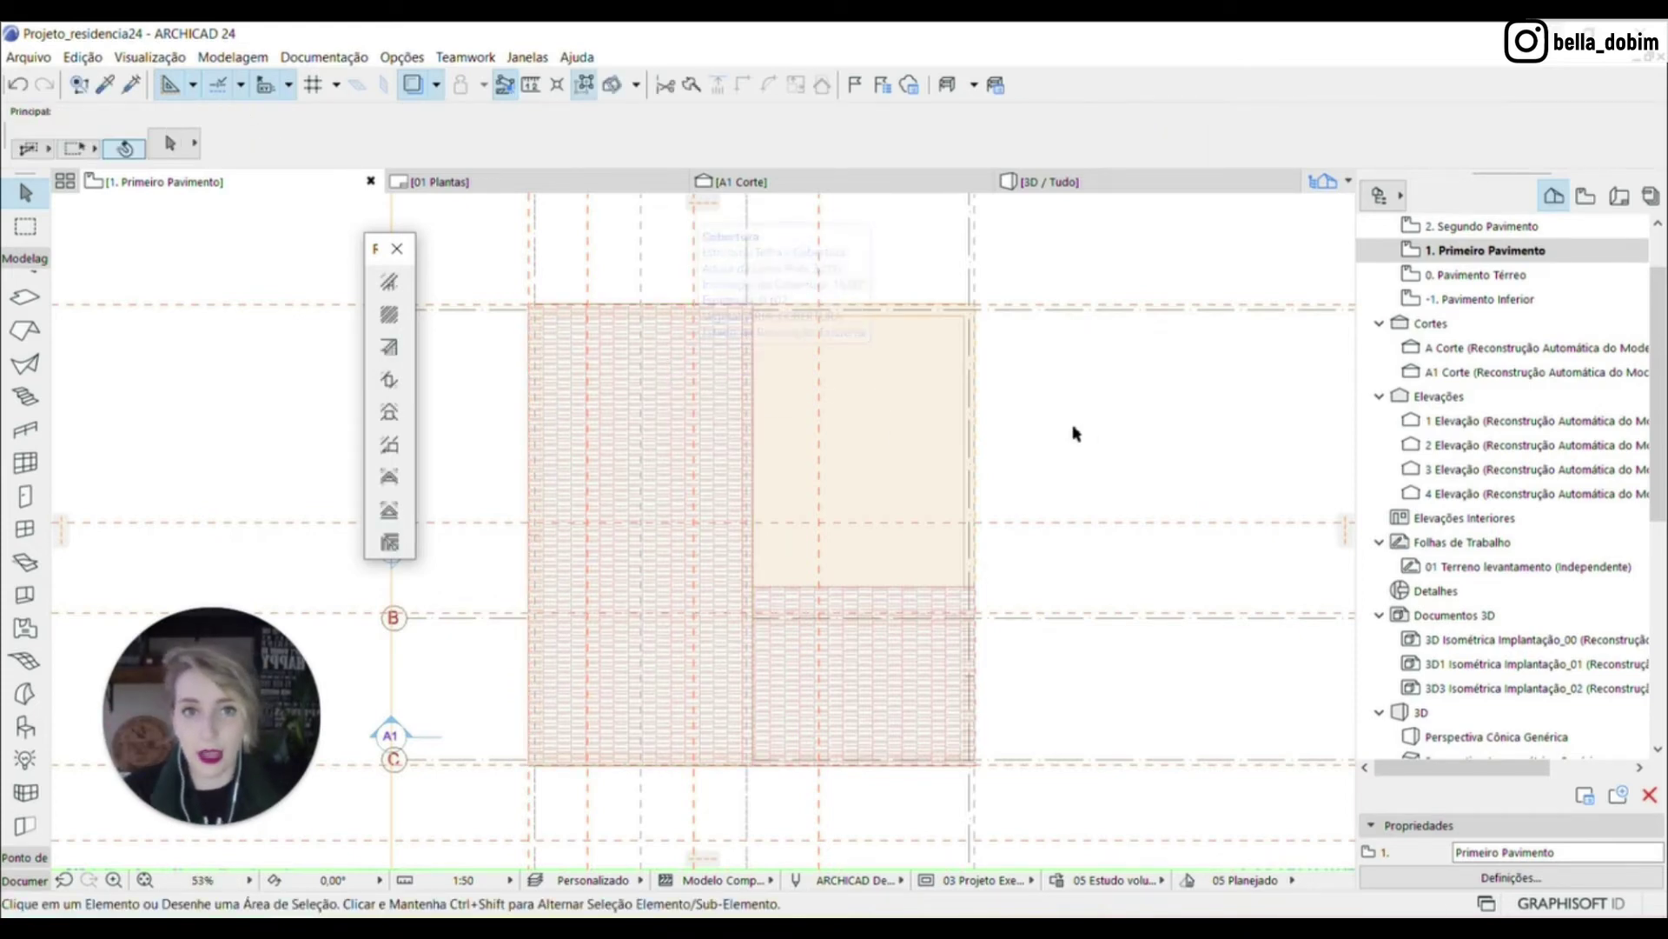
Send the larger tiled roof to the back of the display order on the plan and deselect it
click(665, 368)
right_click(665, 370)
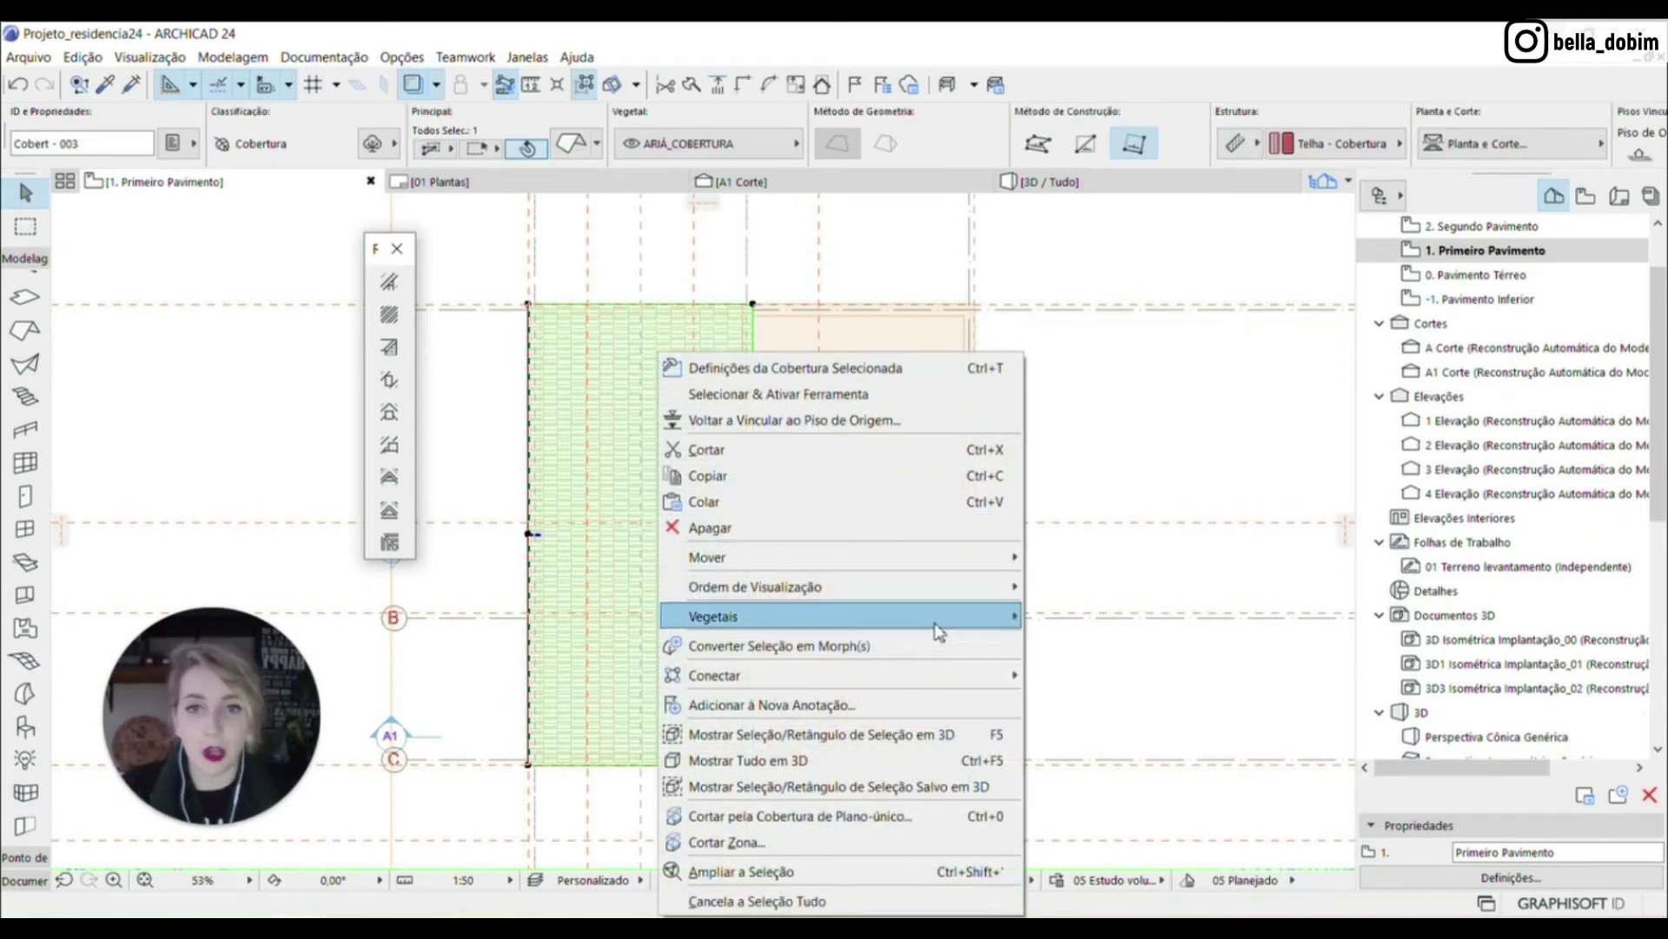
mouse_move(965, 587)
click(1107, 666)
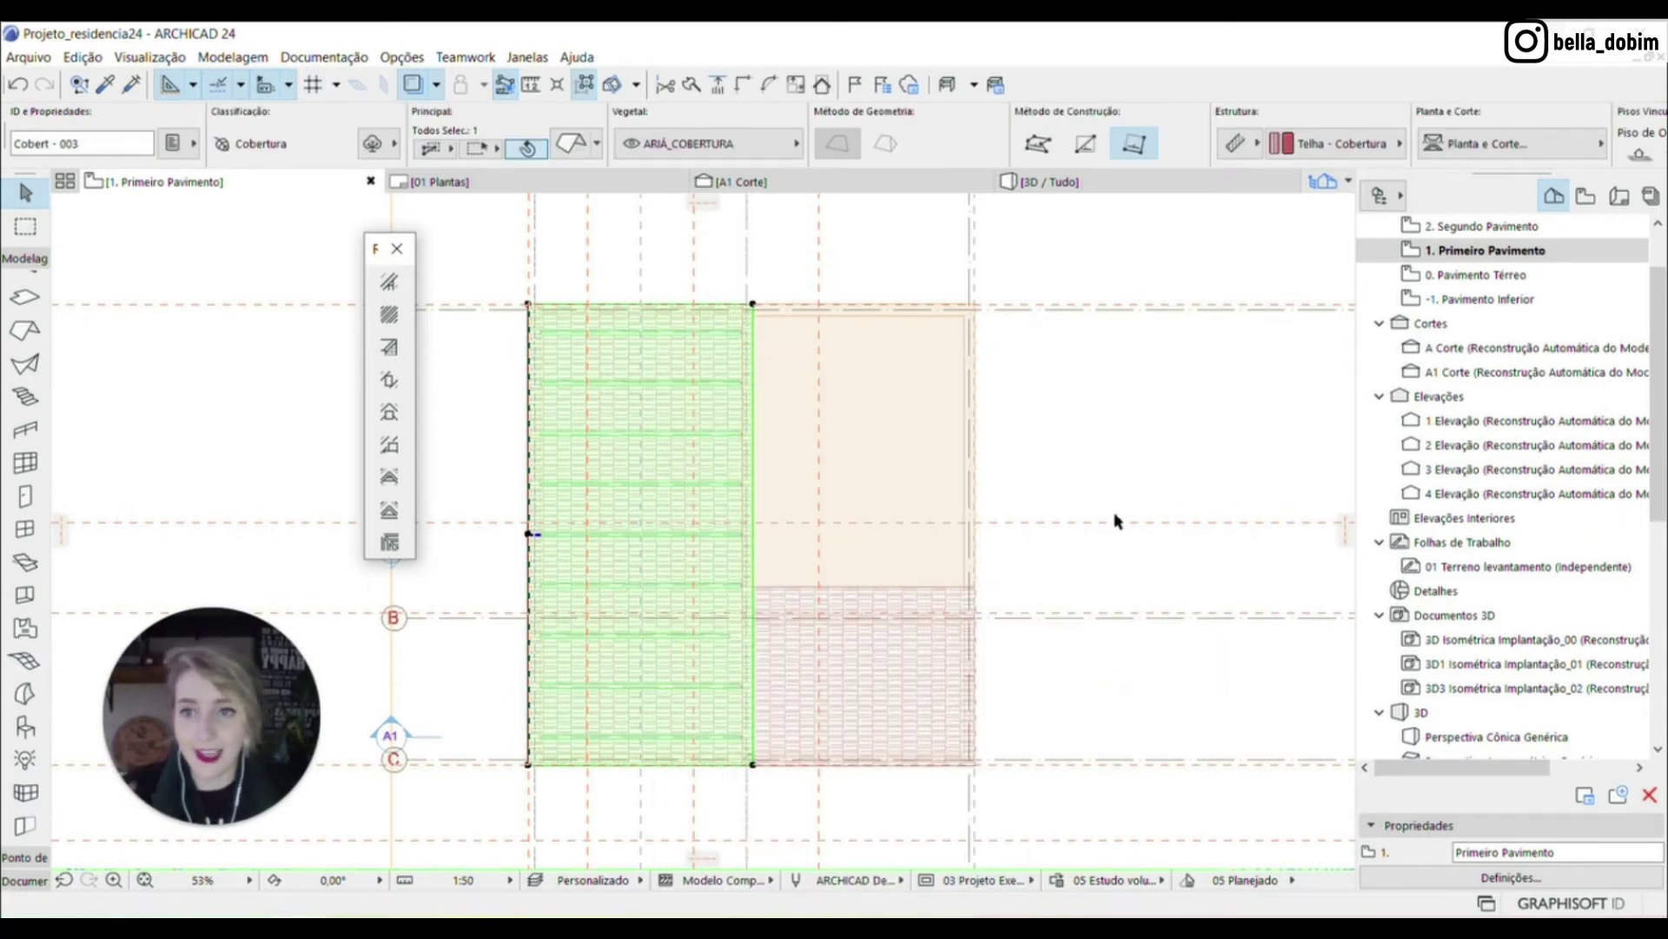
key(Escape)
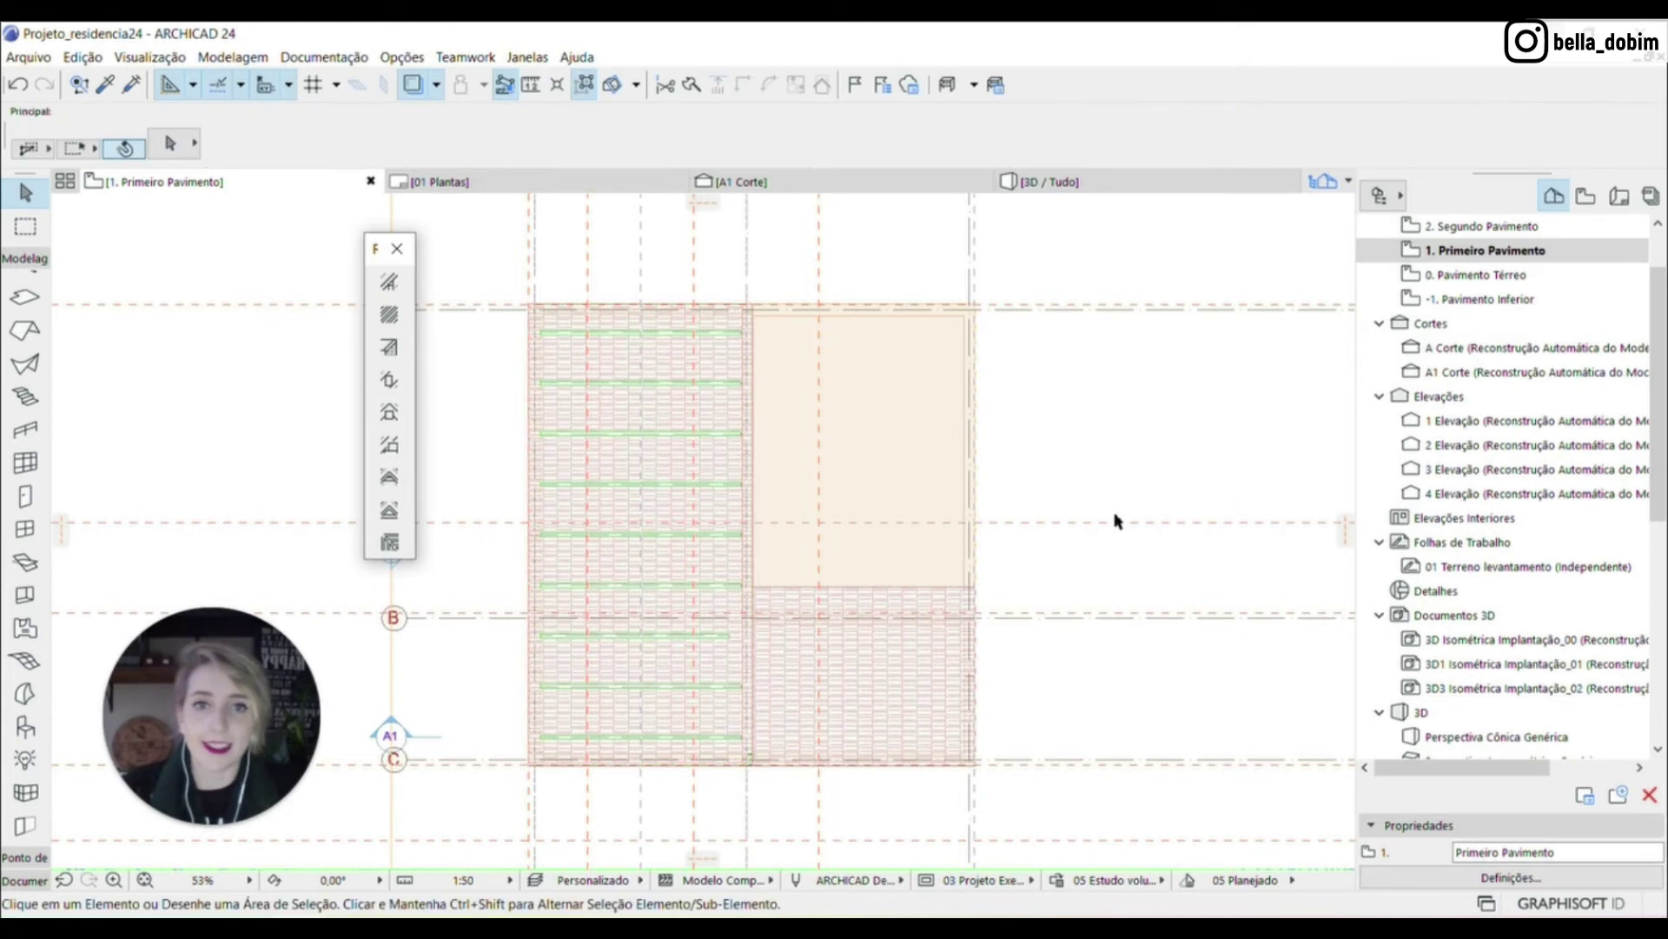
click(391, 380)
click(1011, 408)
scroll(670, 331, up, 3)
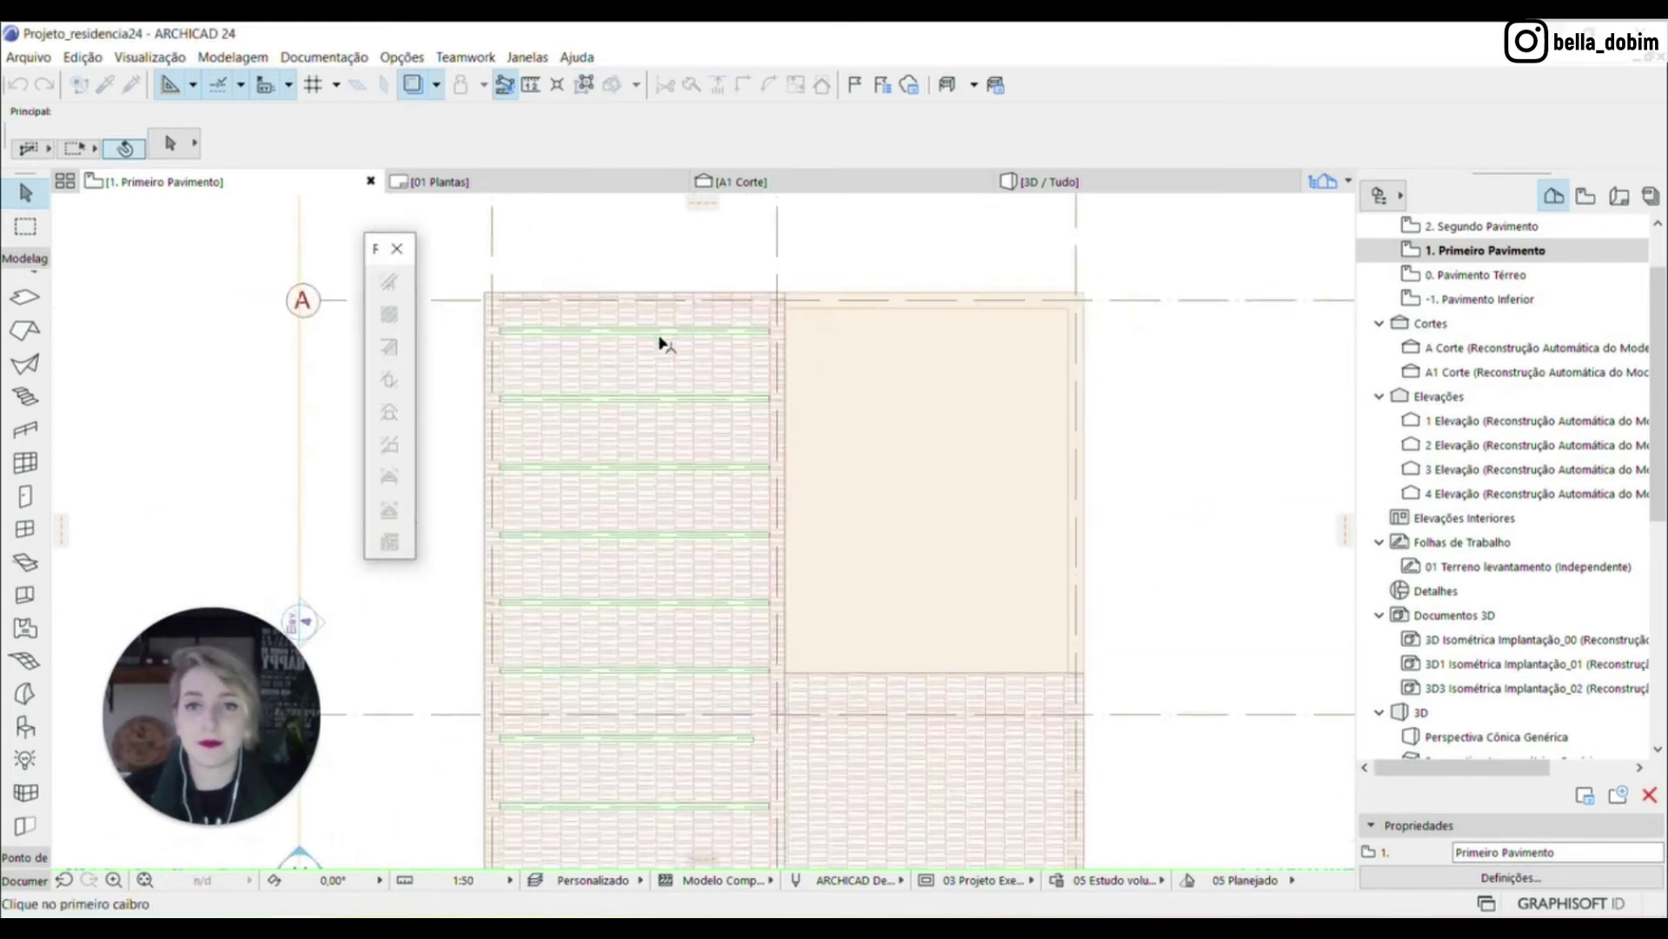
click(682, 333)
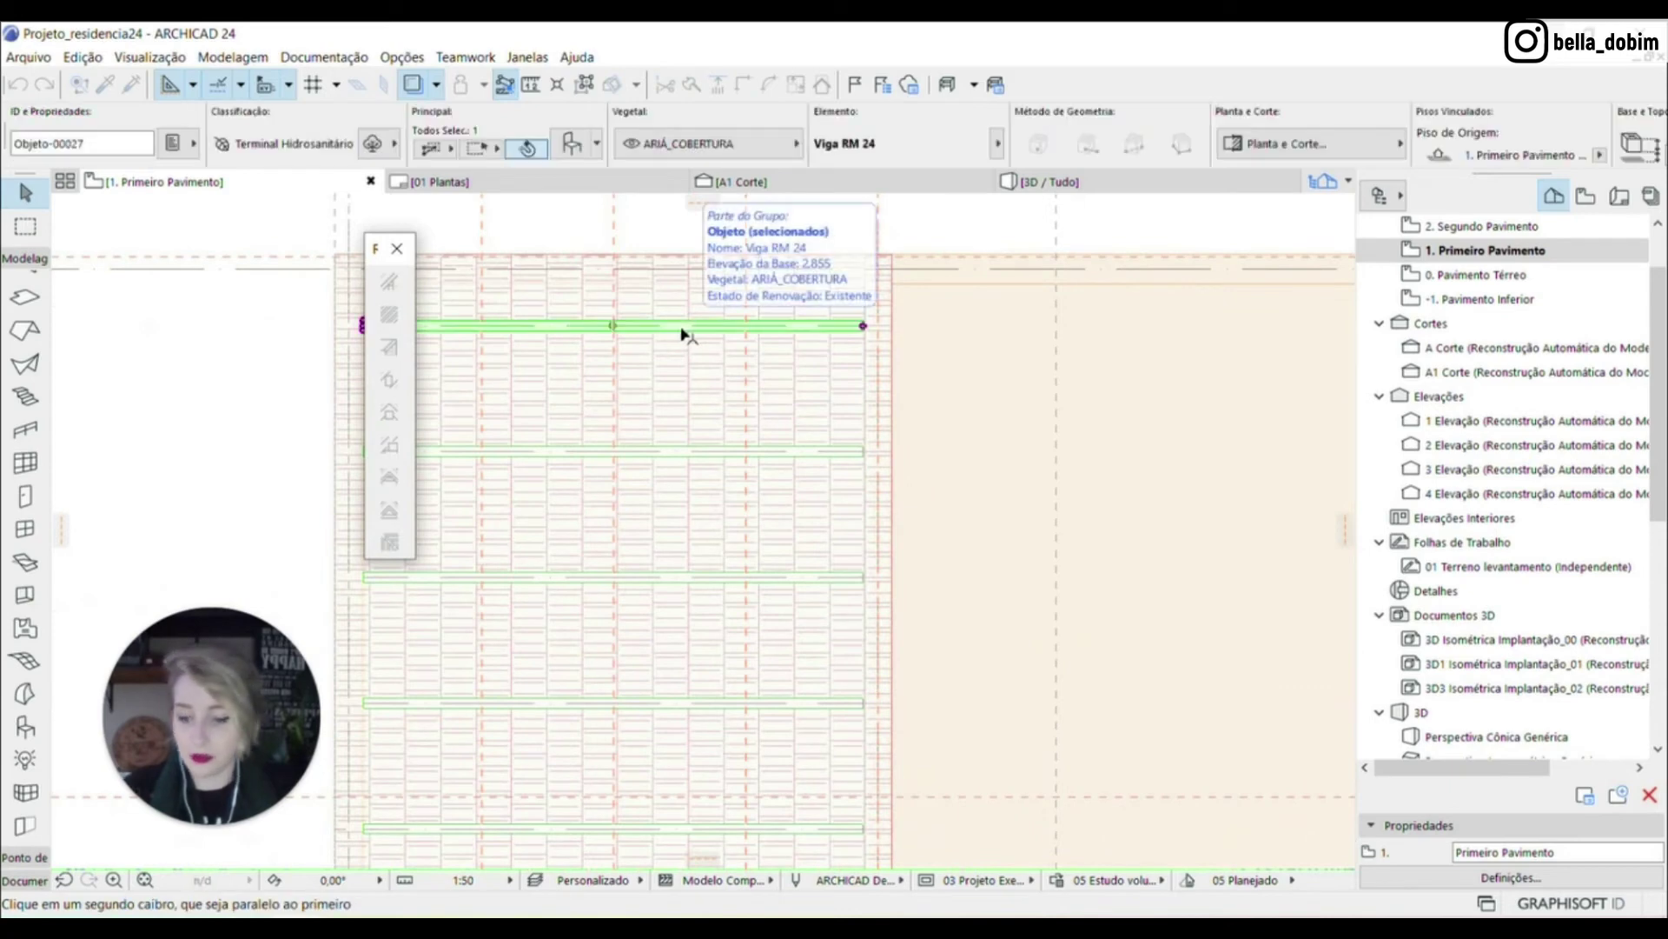
Select all rafters by element type Objeto and add a perpendicular crosspiece (Travessa), height 0,150, between the midpoints of the two rafters nearest axis A
key(ctrl+f)
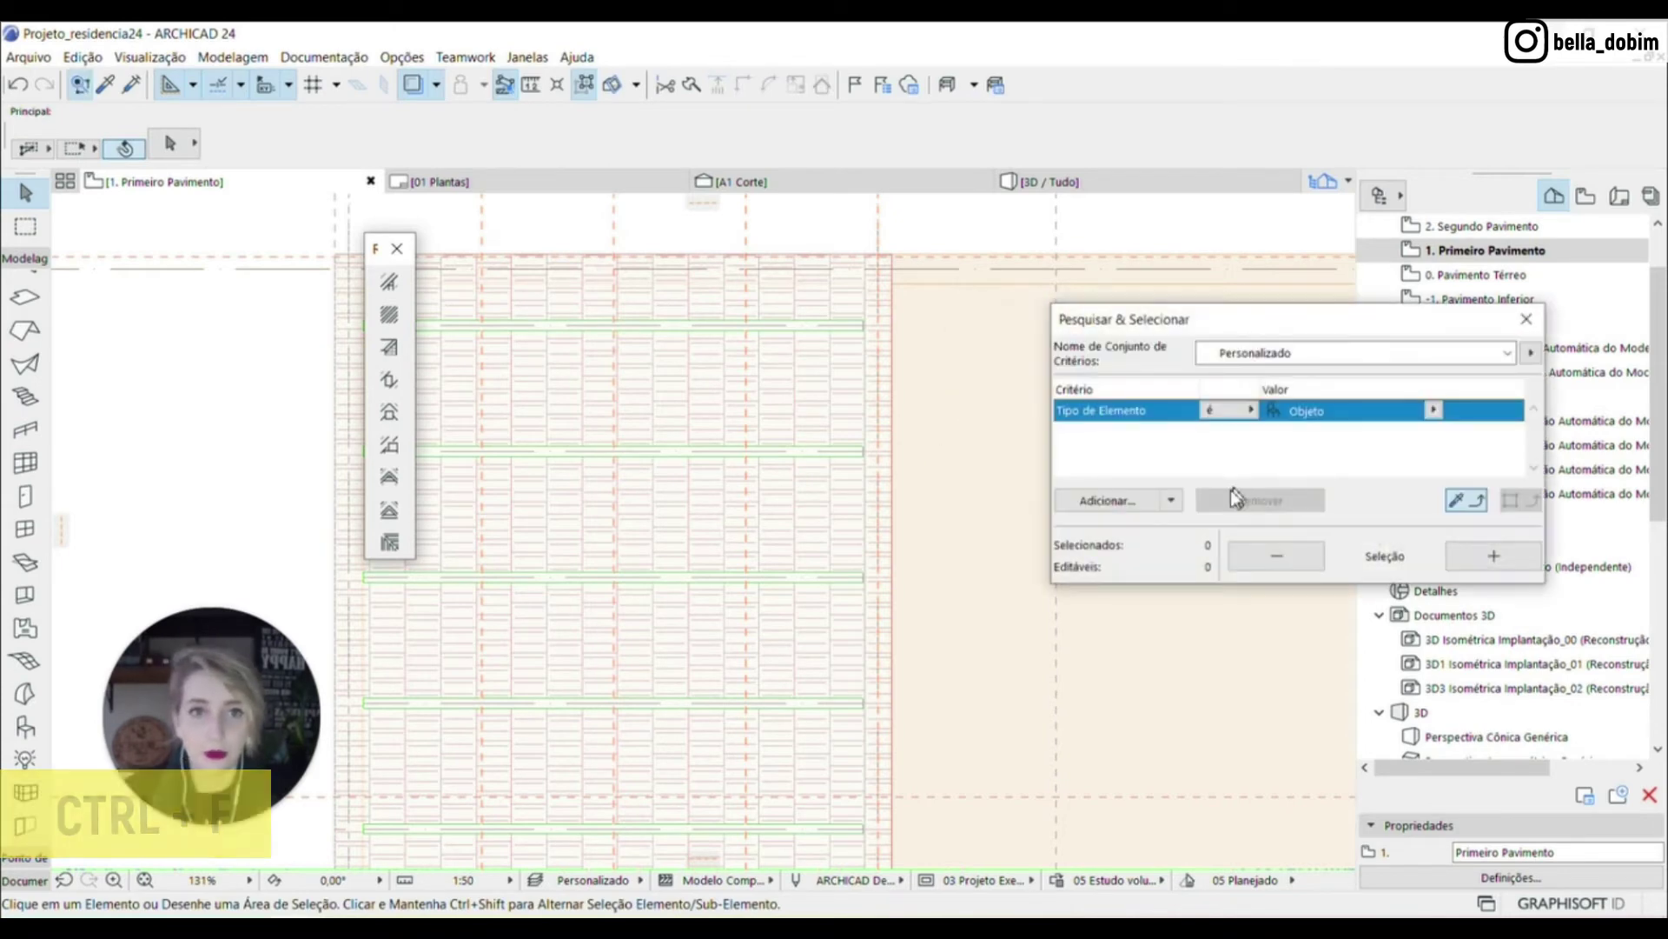
click(1493, 554)
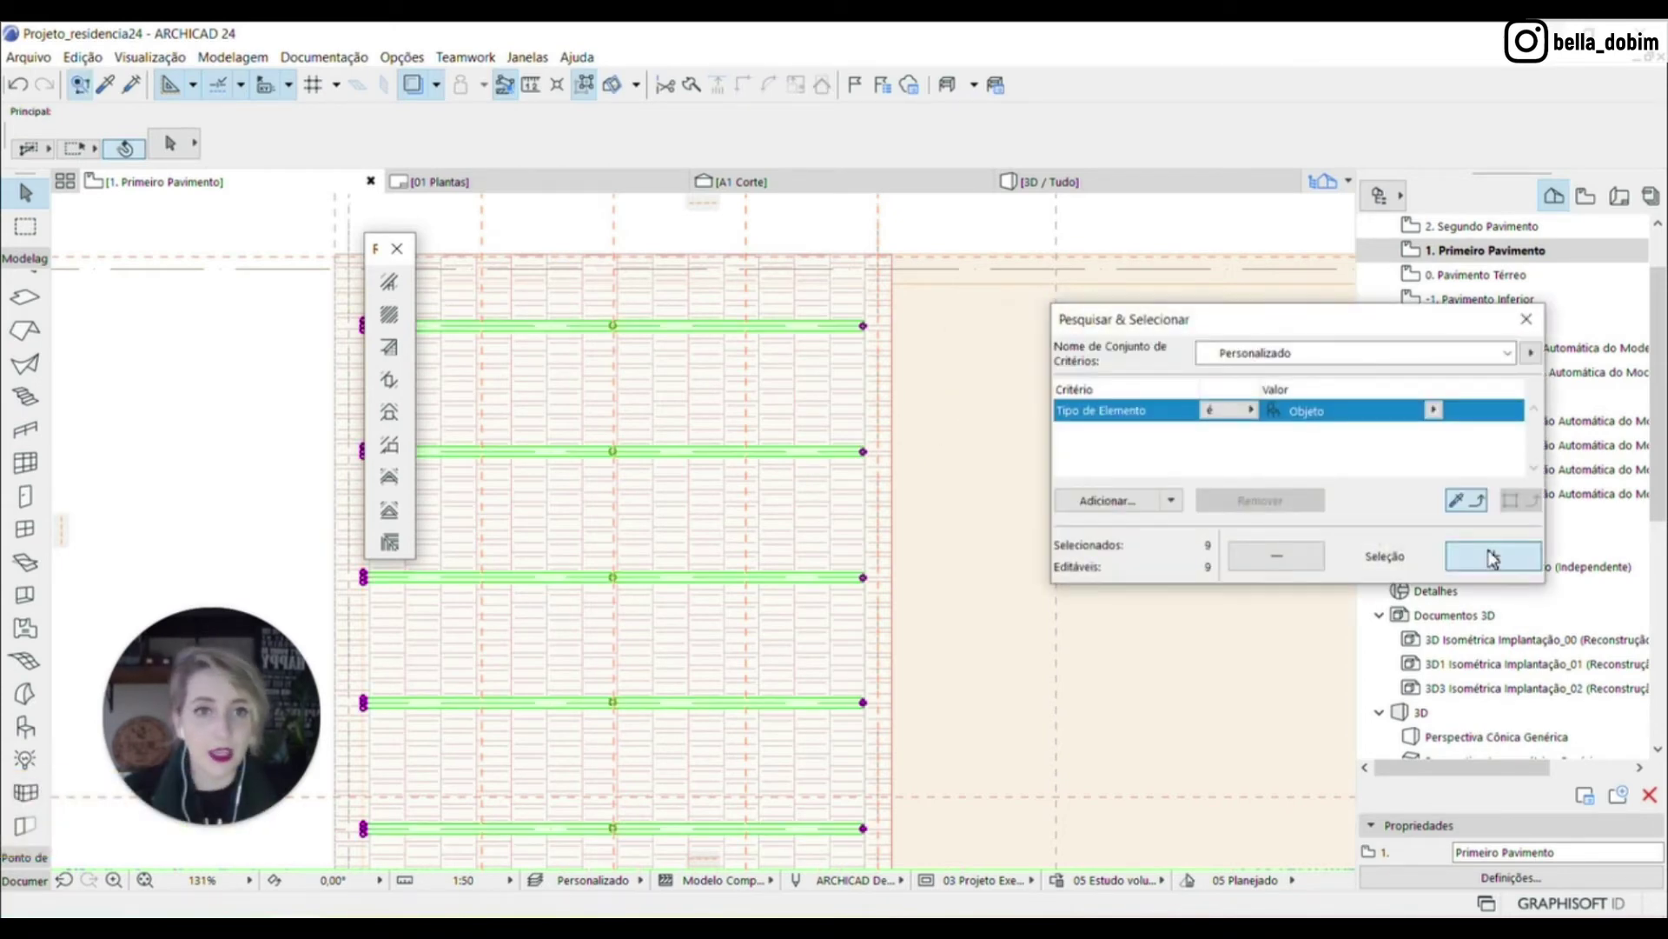
click(390, 380)
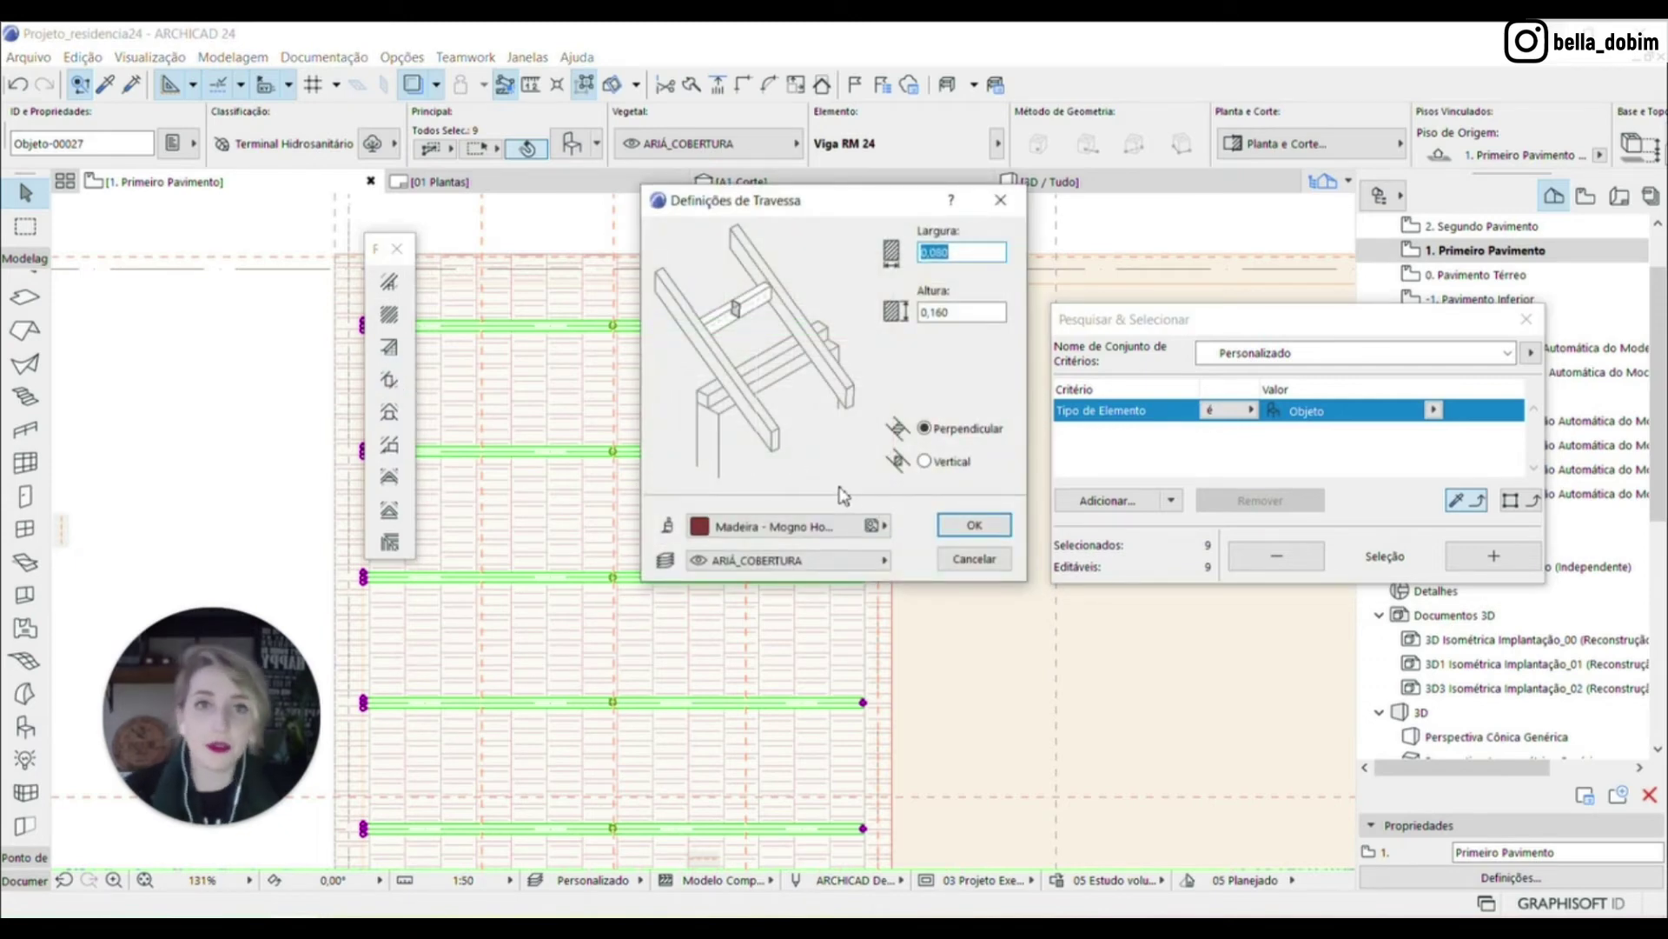
click(968, 311)
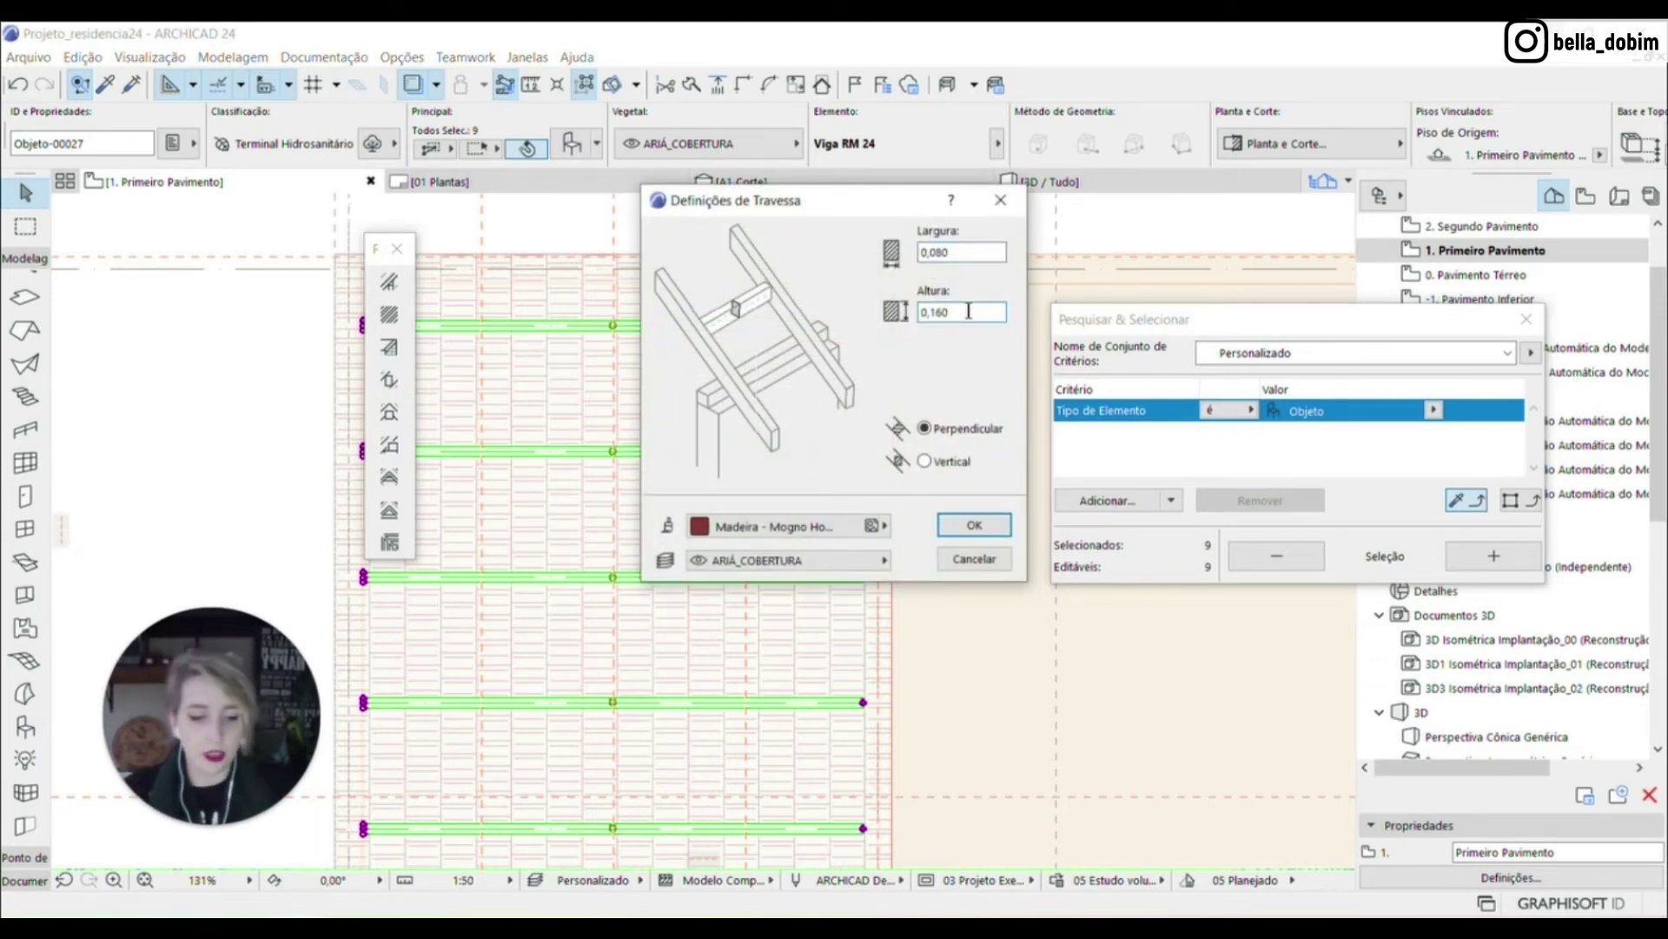
key(Tab)
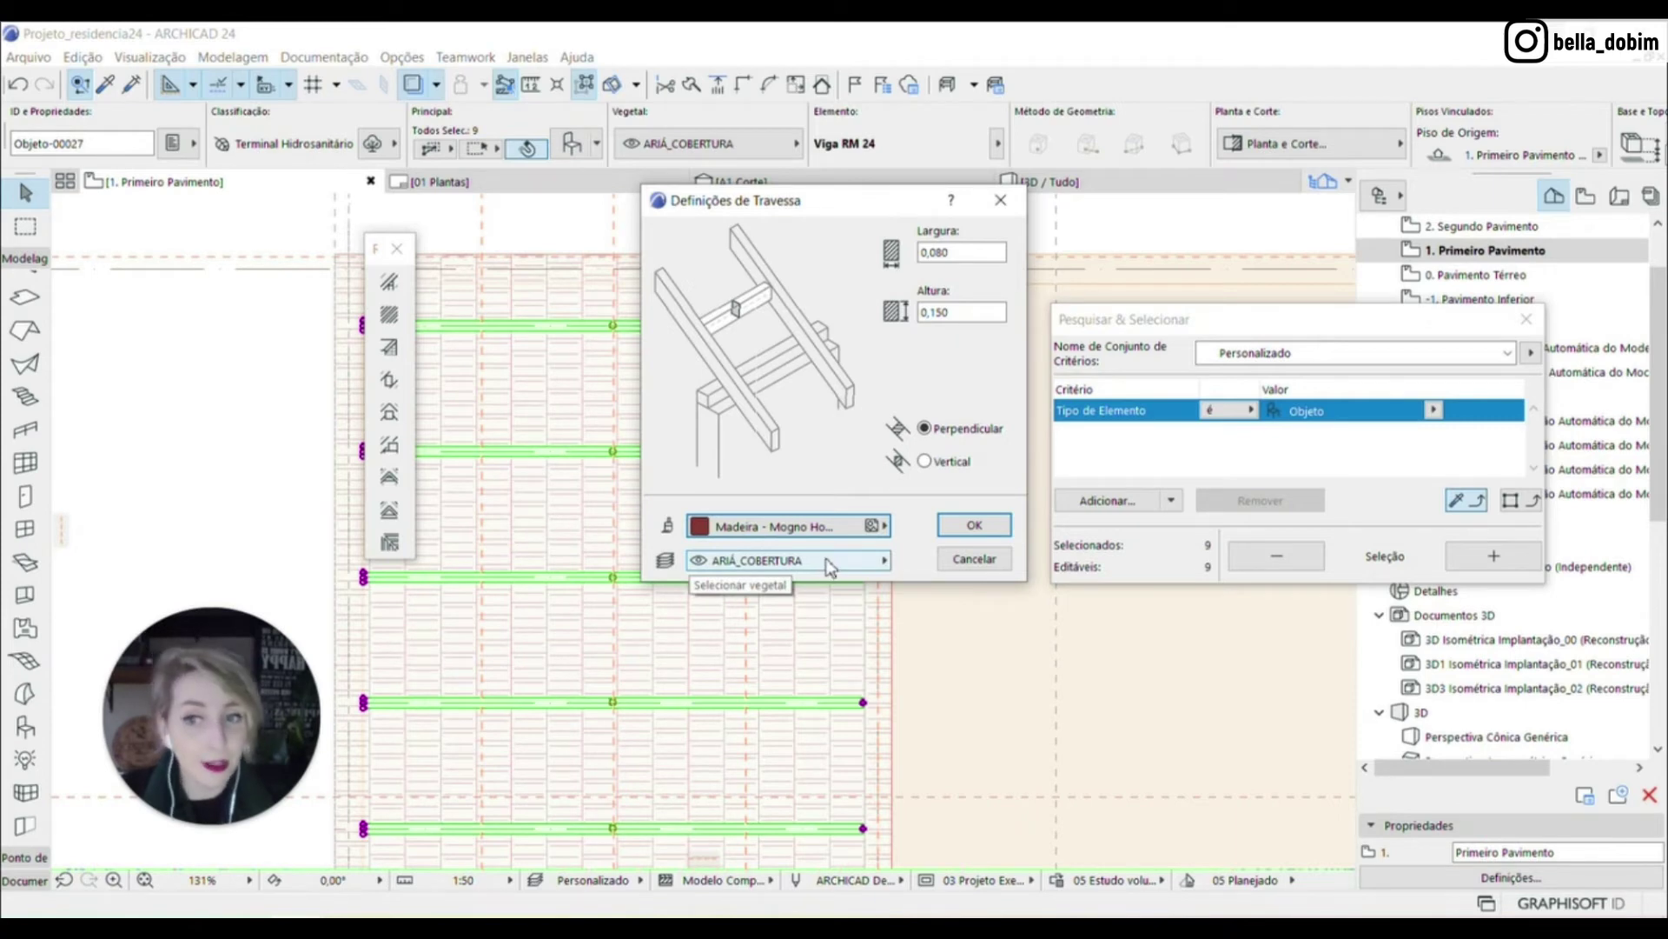
click(956, 536)
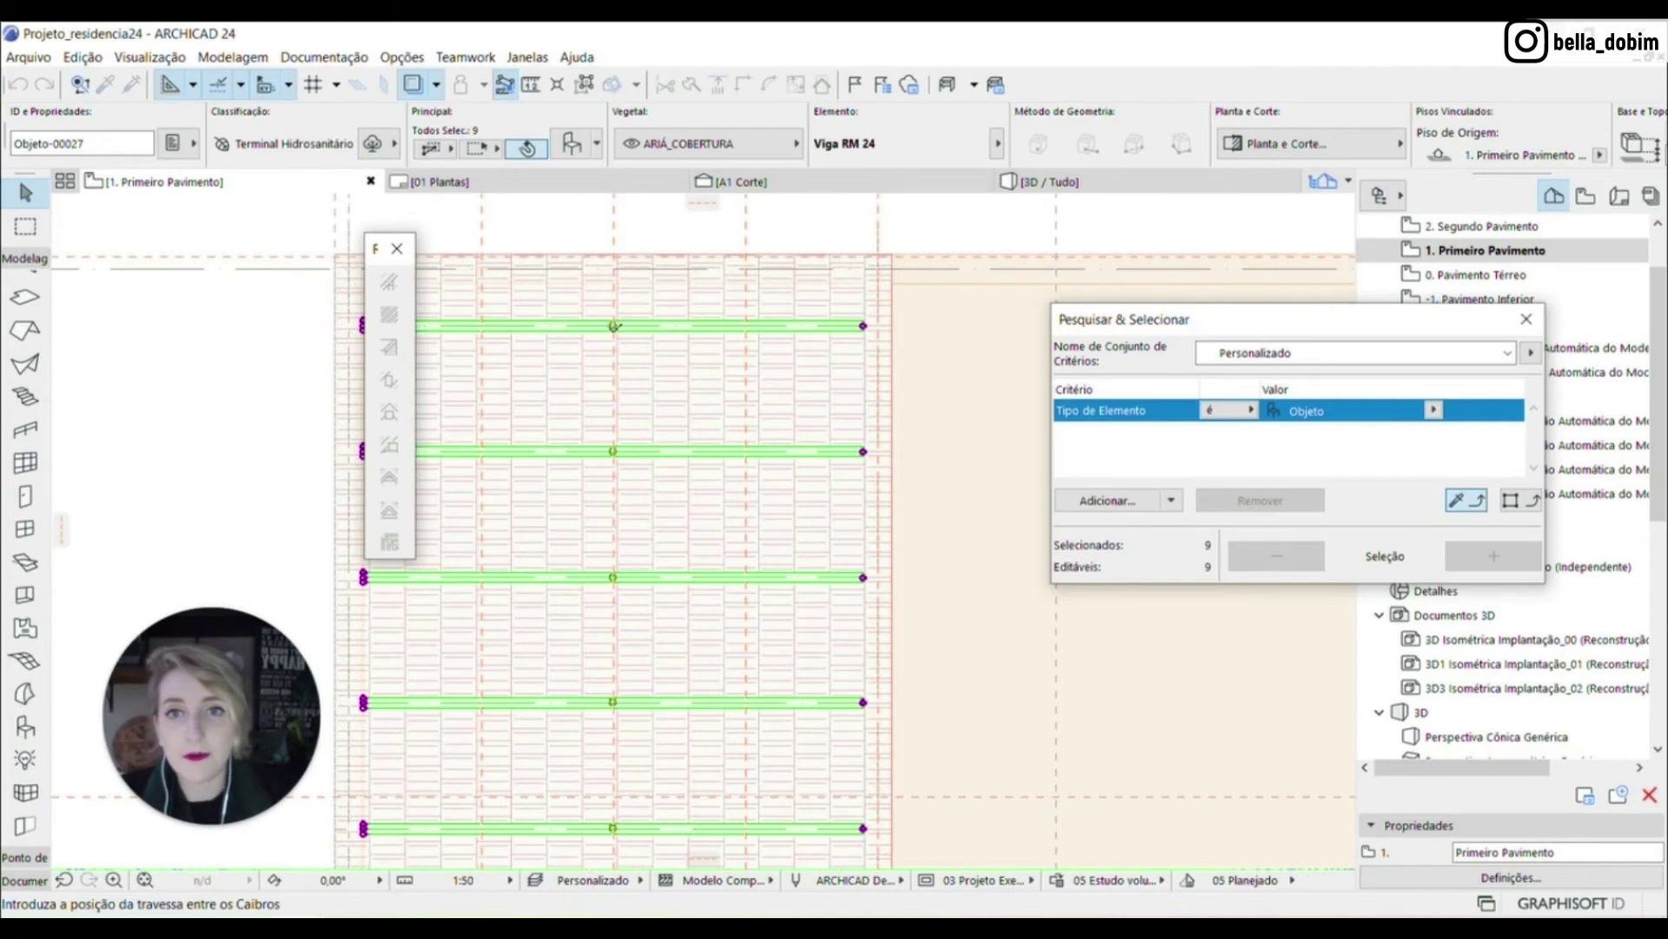
scroll(614, 325, up, 3)
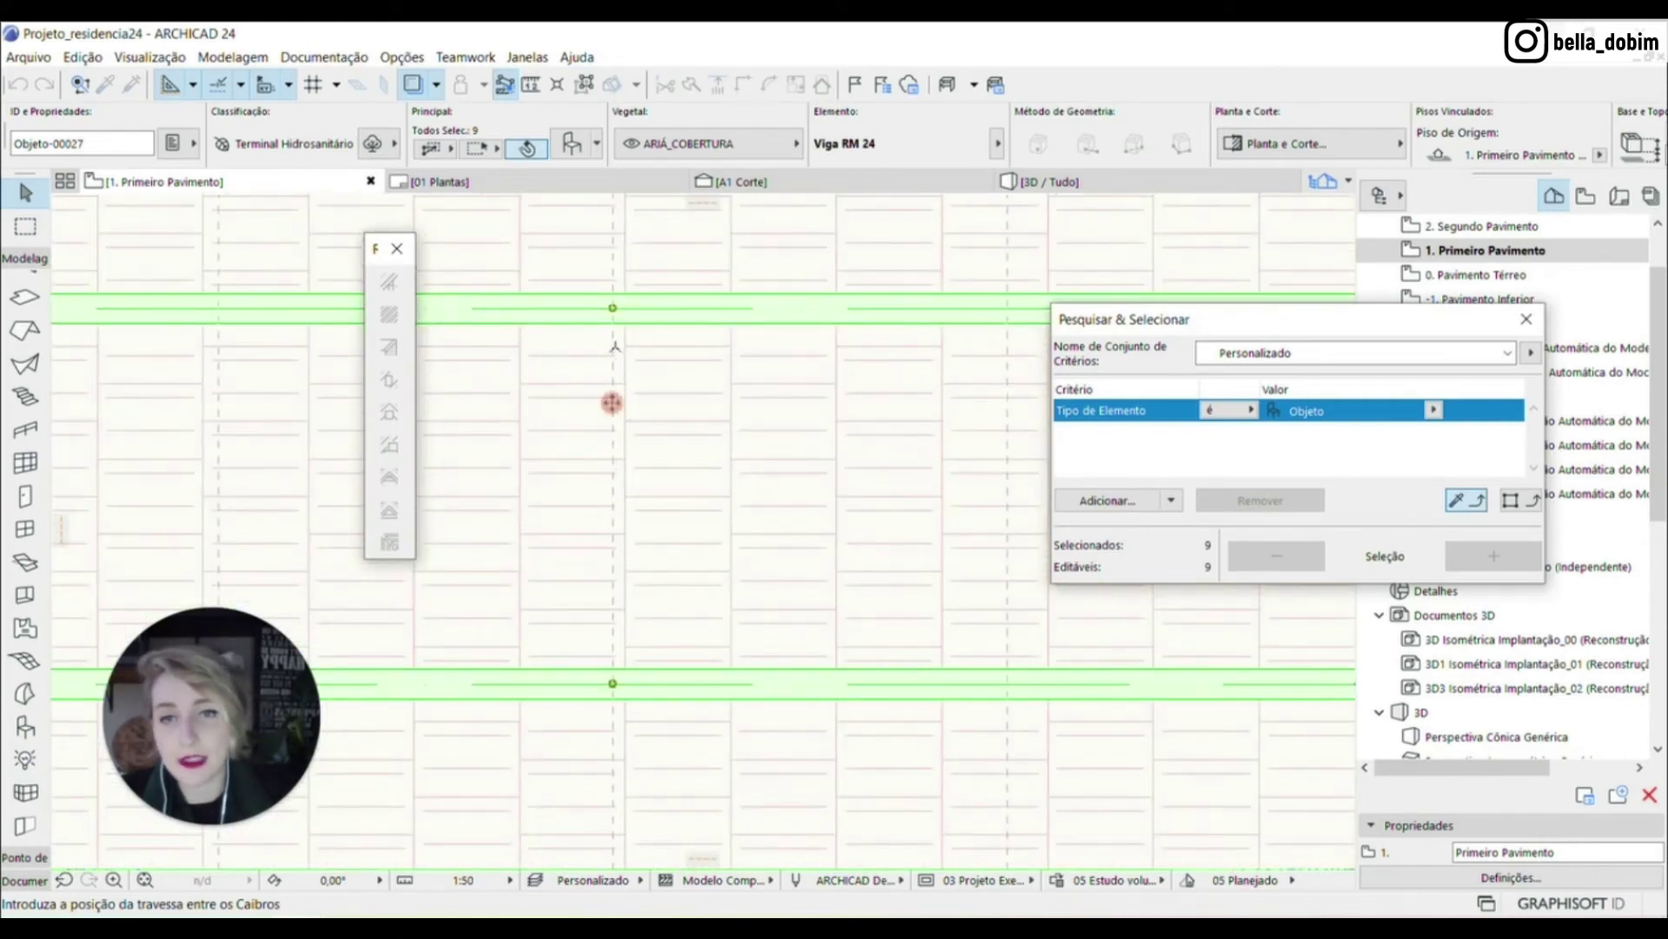
scroll(548, 408, down, 3)
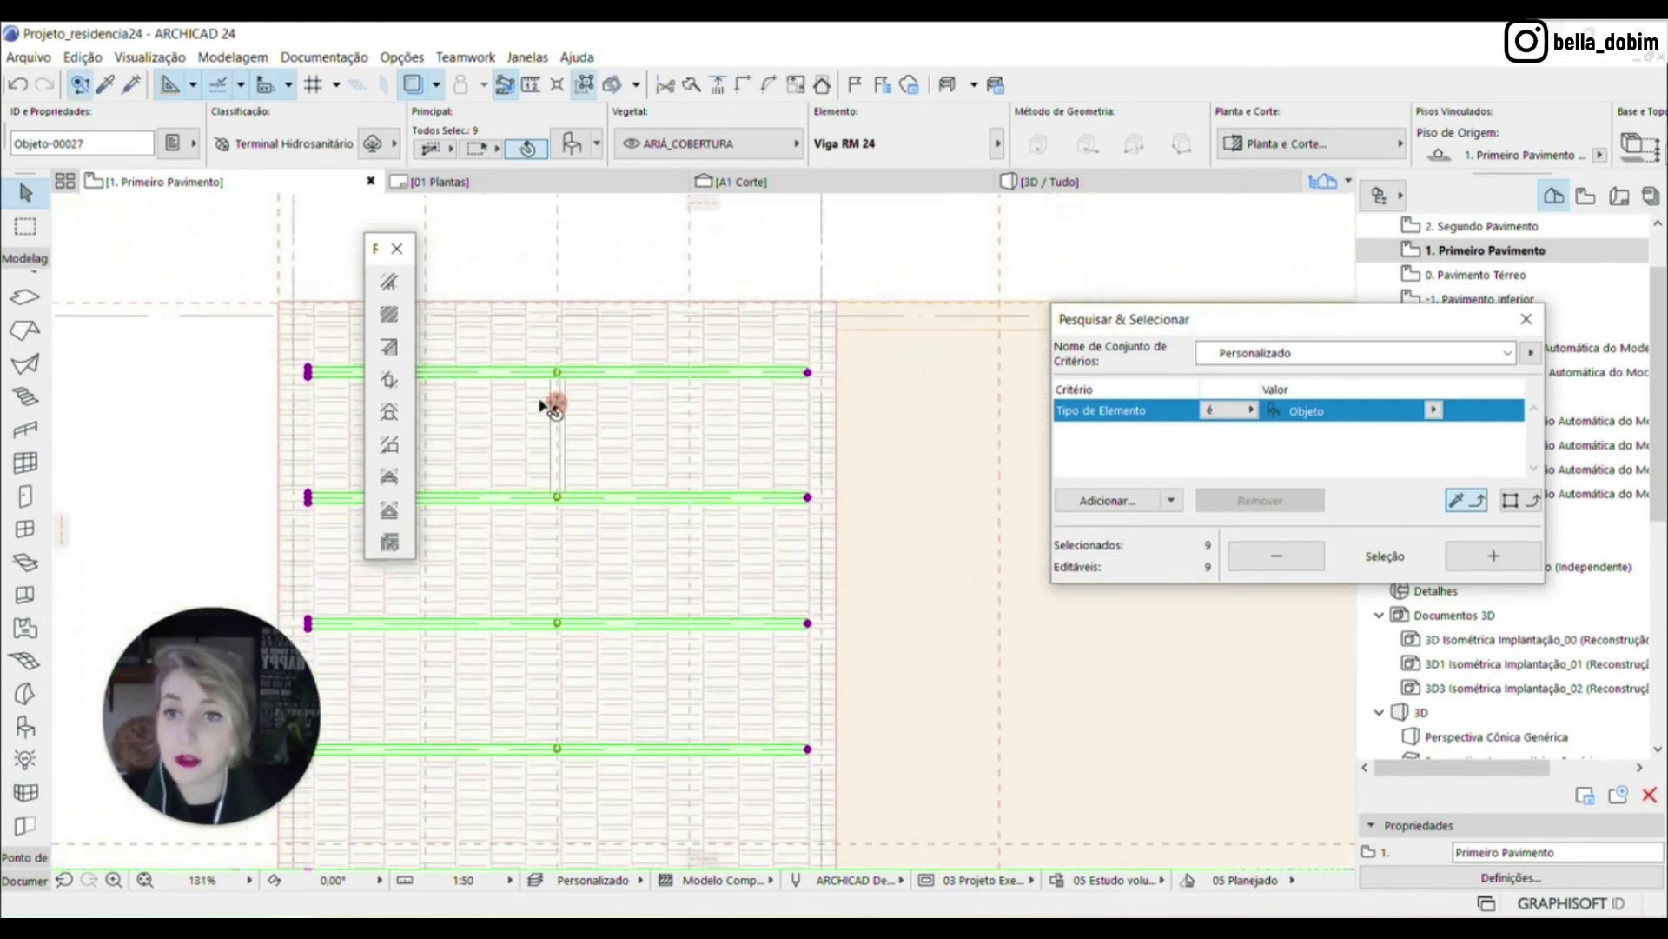
Add two more crosspieces (Travessa) between the two rafters nearest axis A, one on the guide line at each side of the middle crosspiece
click(387, 381)
click(970, 524)
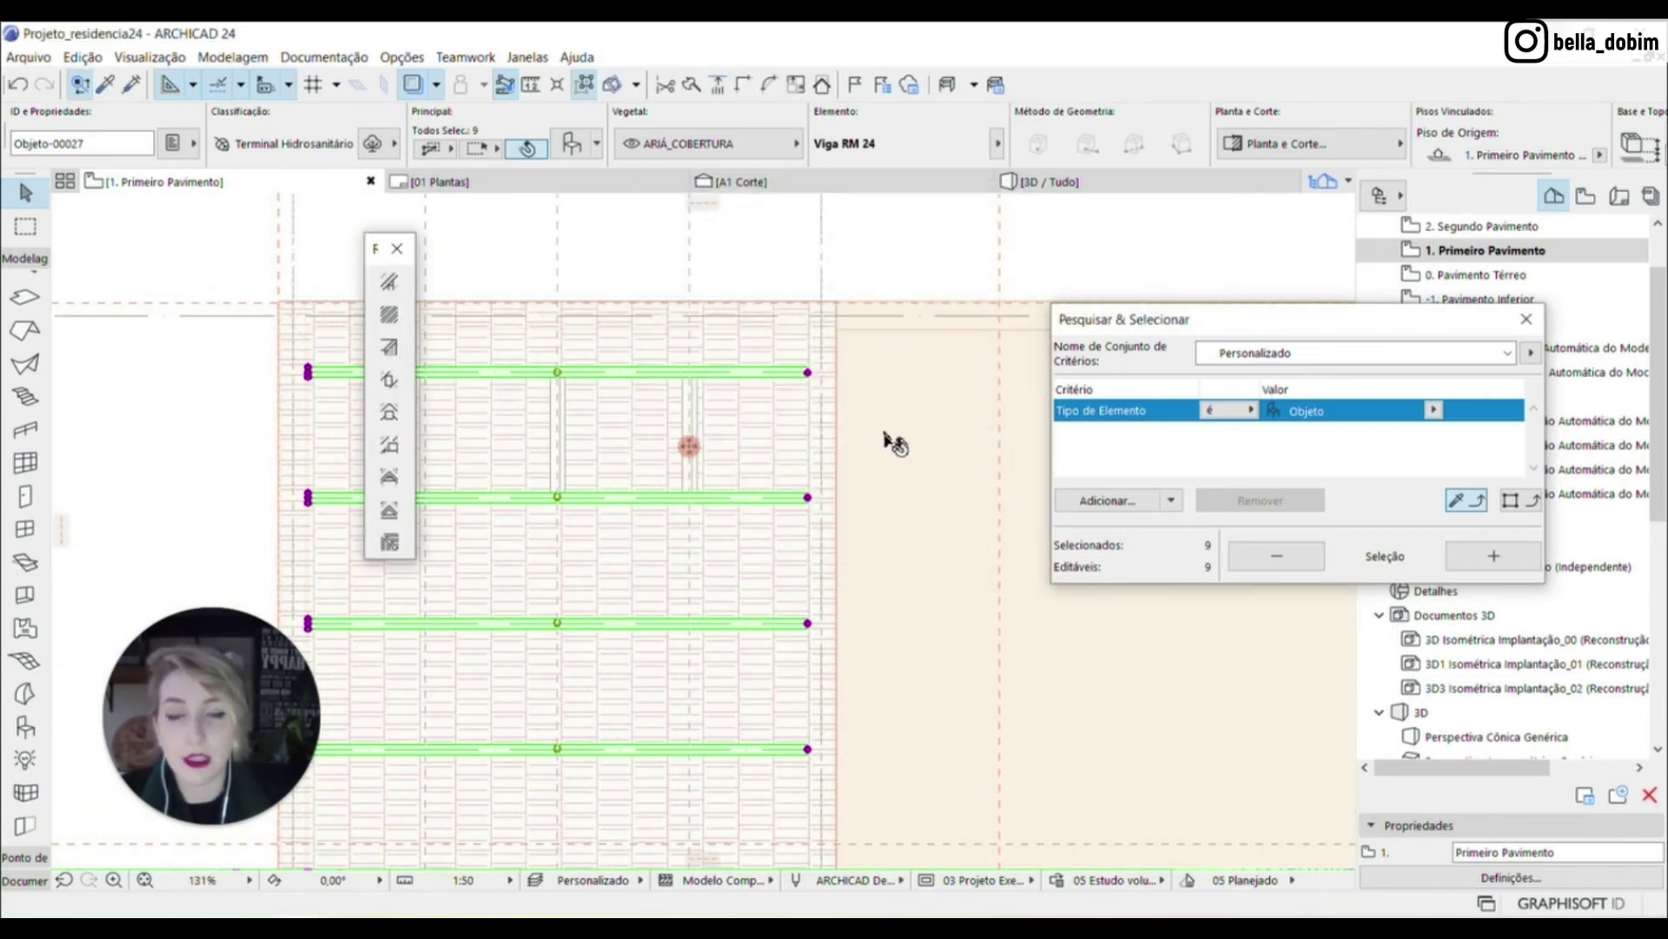
scroll(887, 440, down, 5)
scroll(686, 417, up, 4)
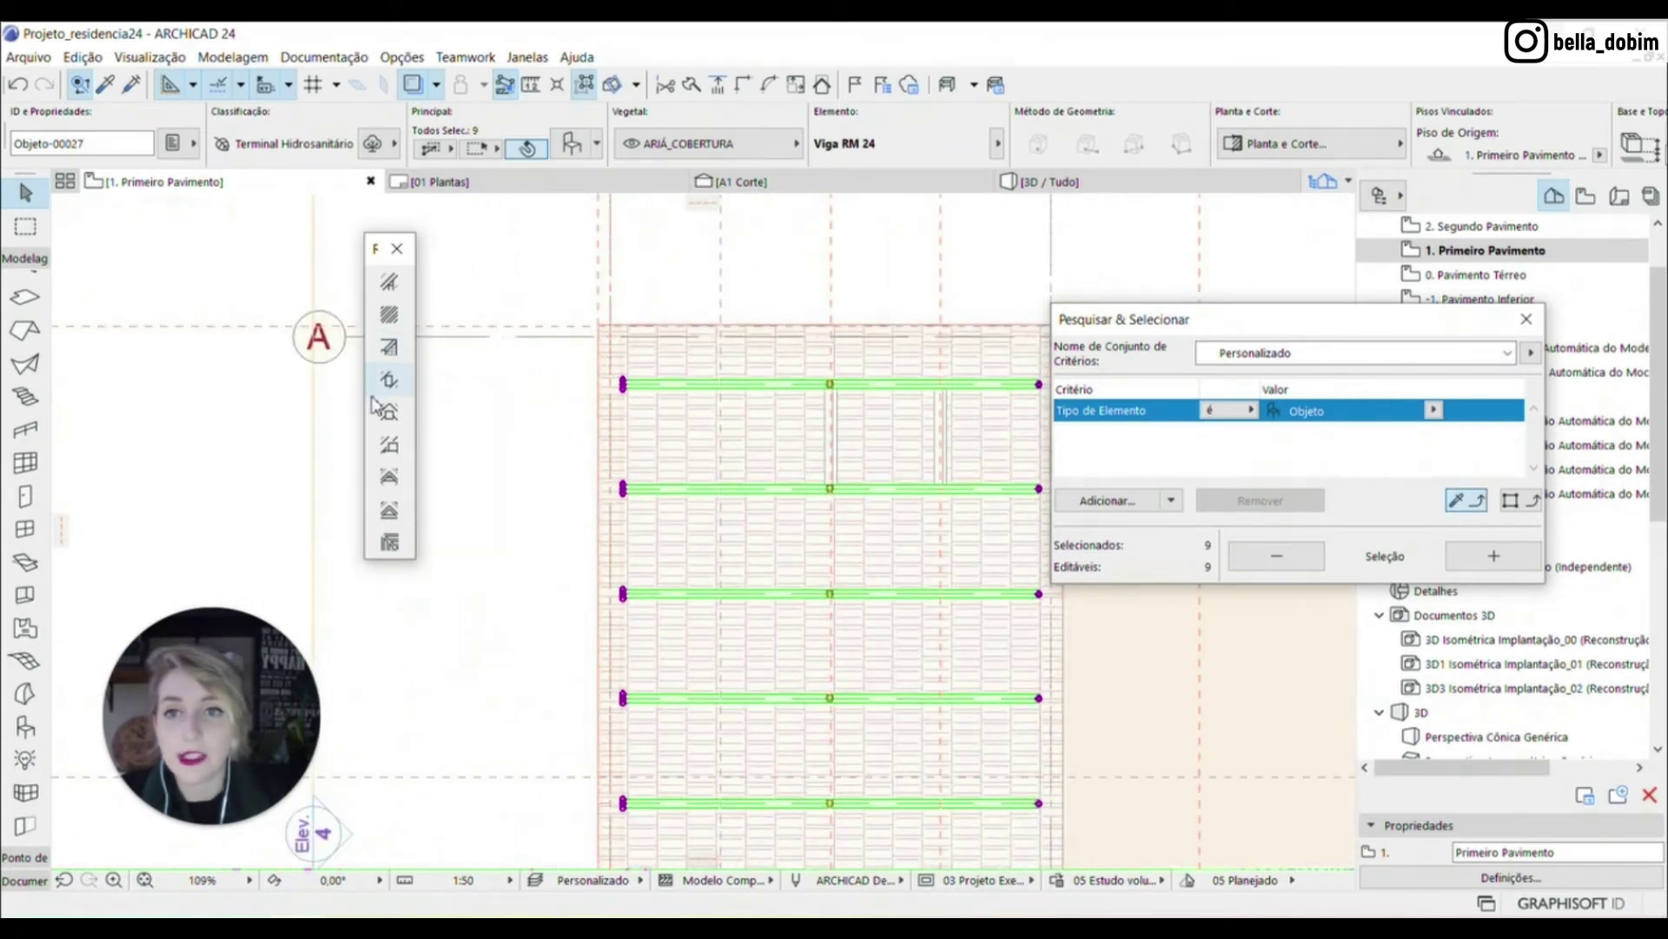
click(392, 388)
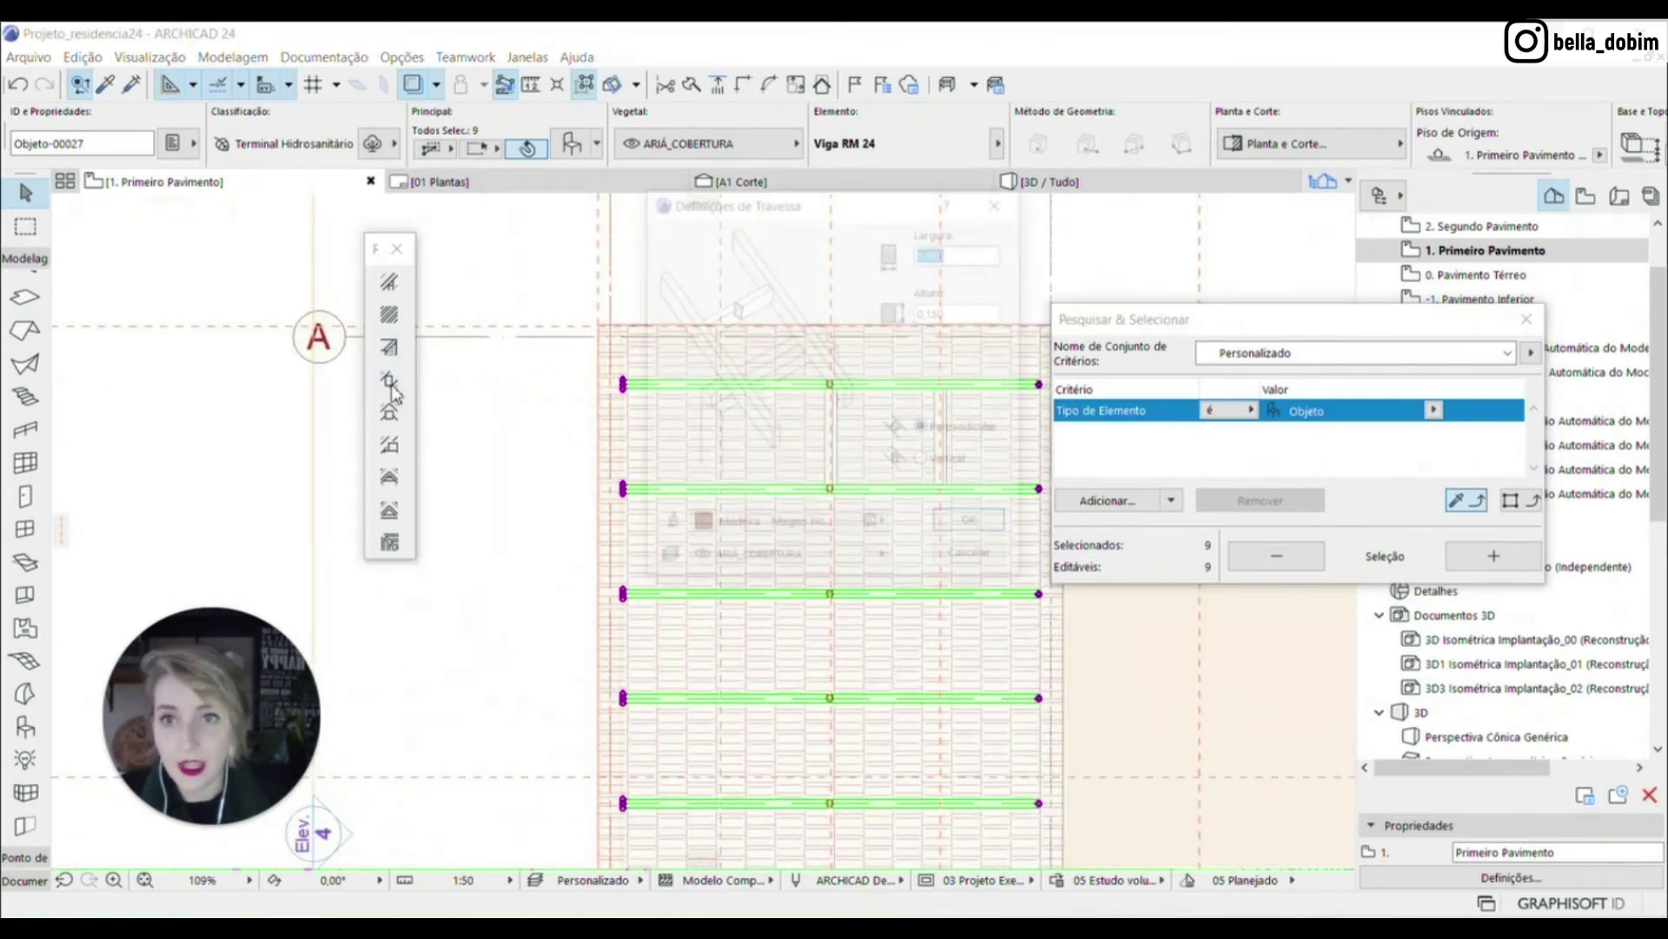
key(Return)
click(720, 410)
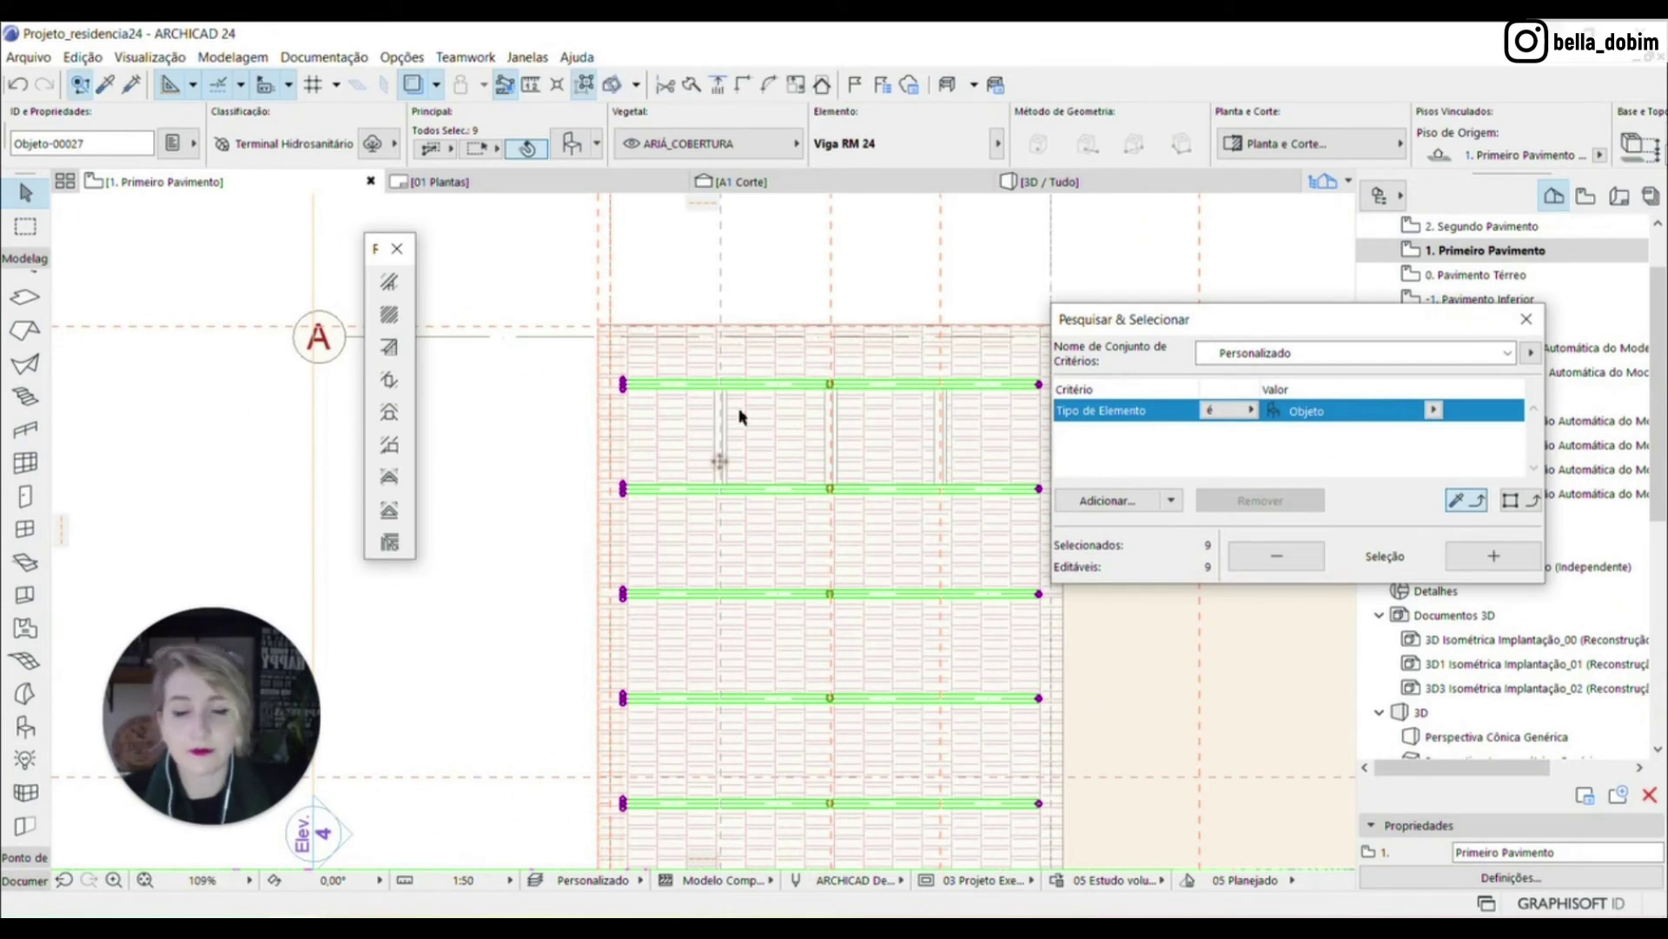
Select the three crosspieces in the first bay and drag a copy of them into the second bay between rafters
scroll(956, 412, up, 3)
click(933, 413)
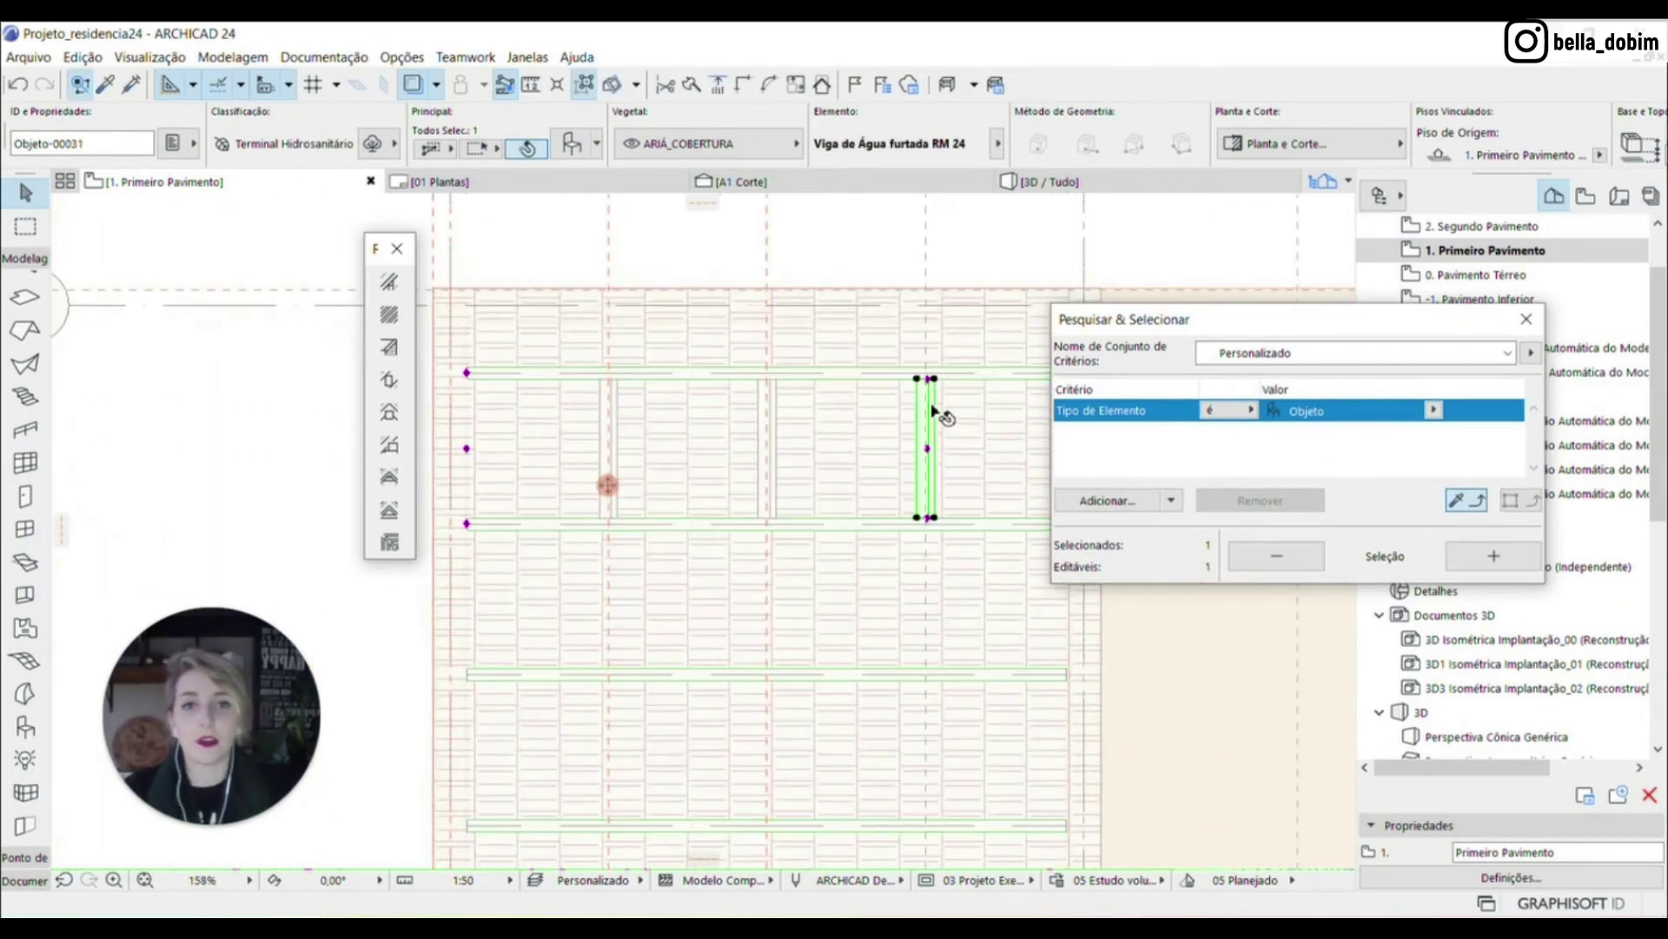
shift+click(768, 408)
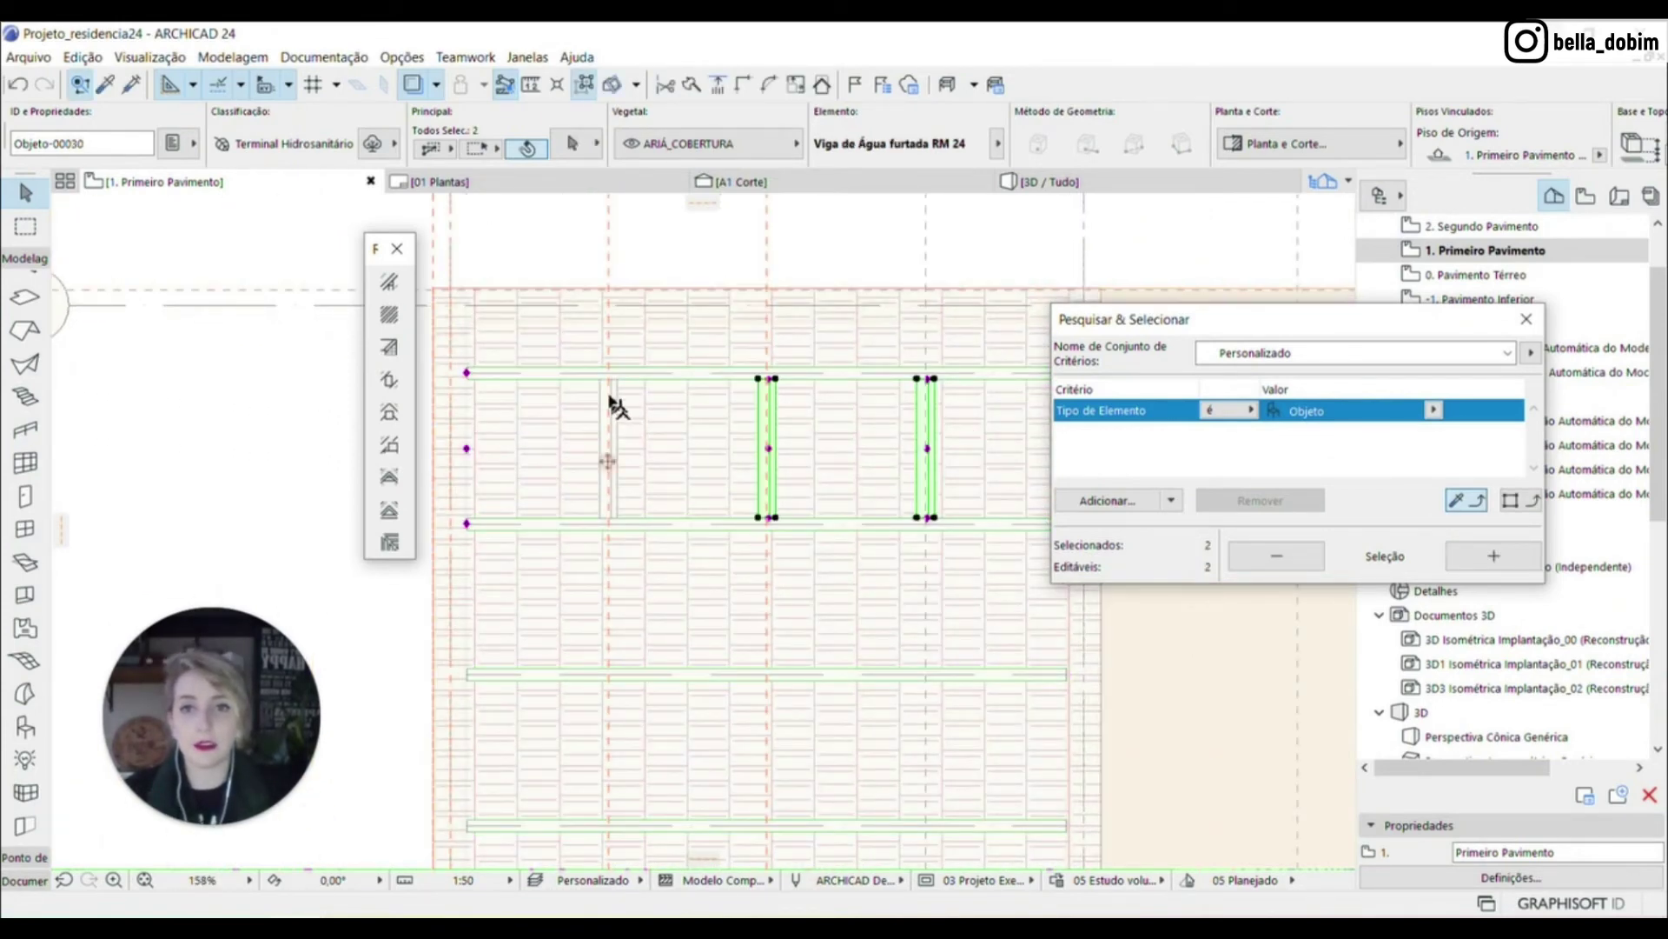
scroll(614, 405, up, 5)
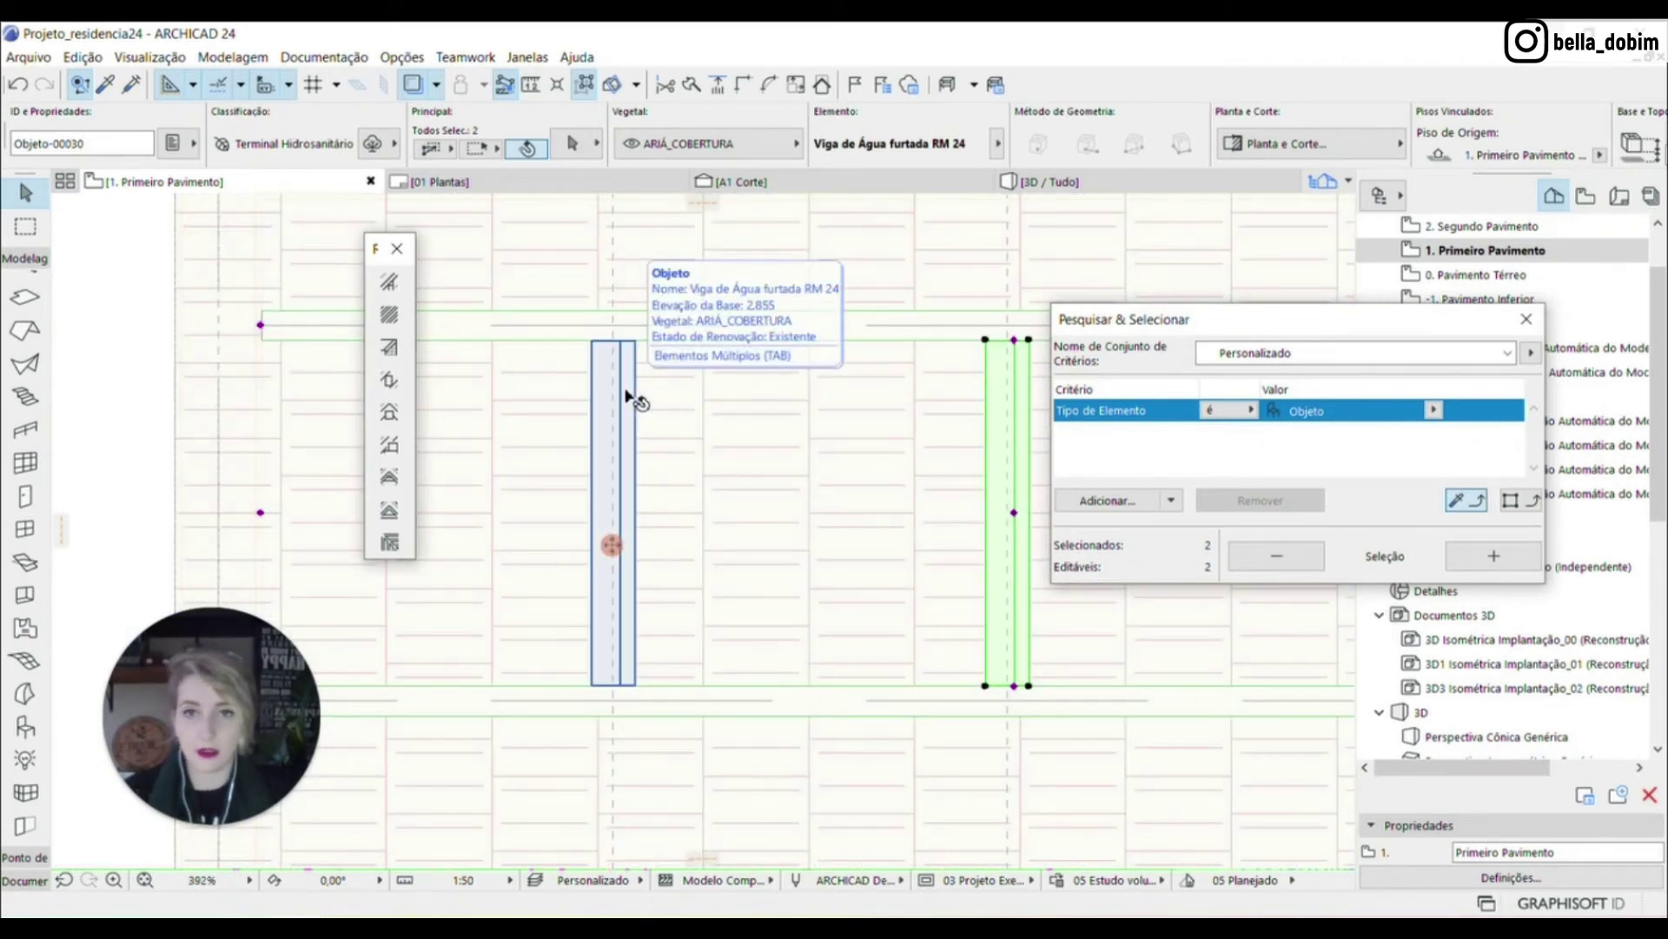
shift+click(627, 396)
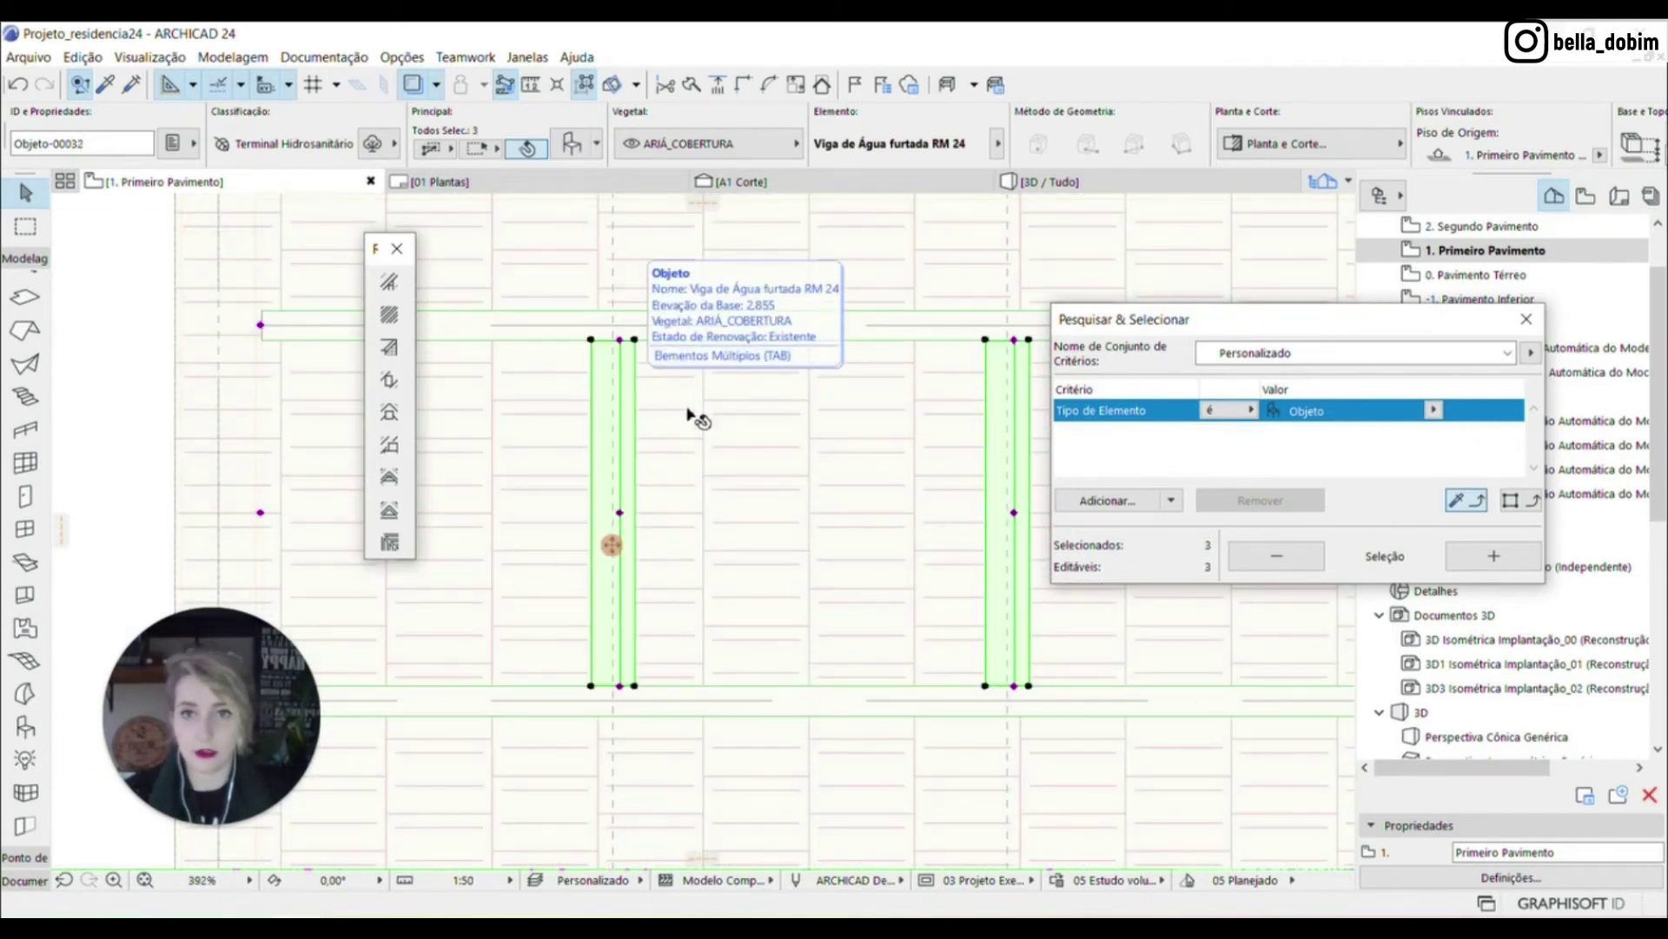
key(ctrl+d)
click(635, 339)
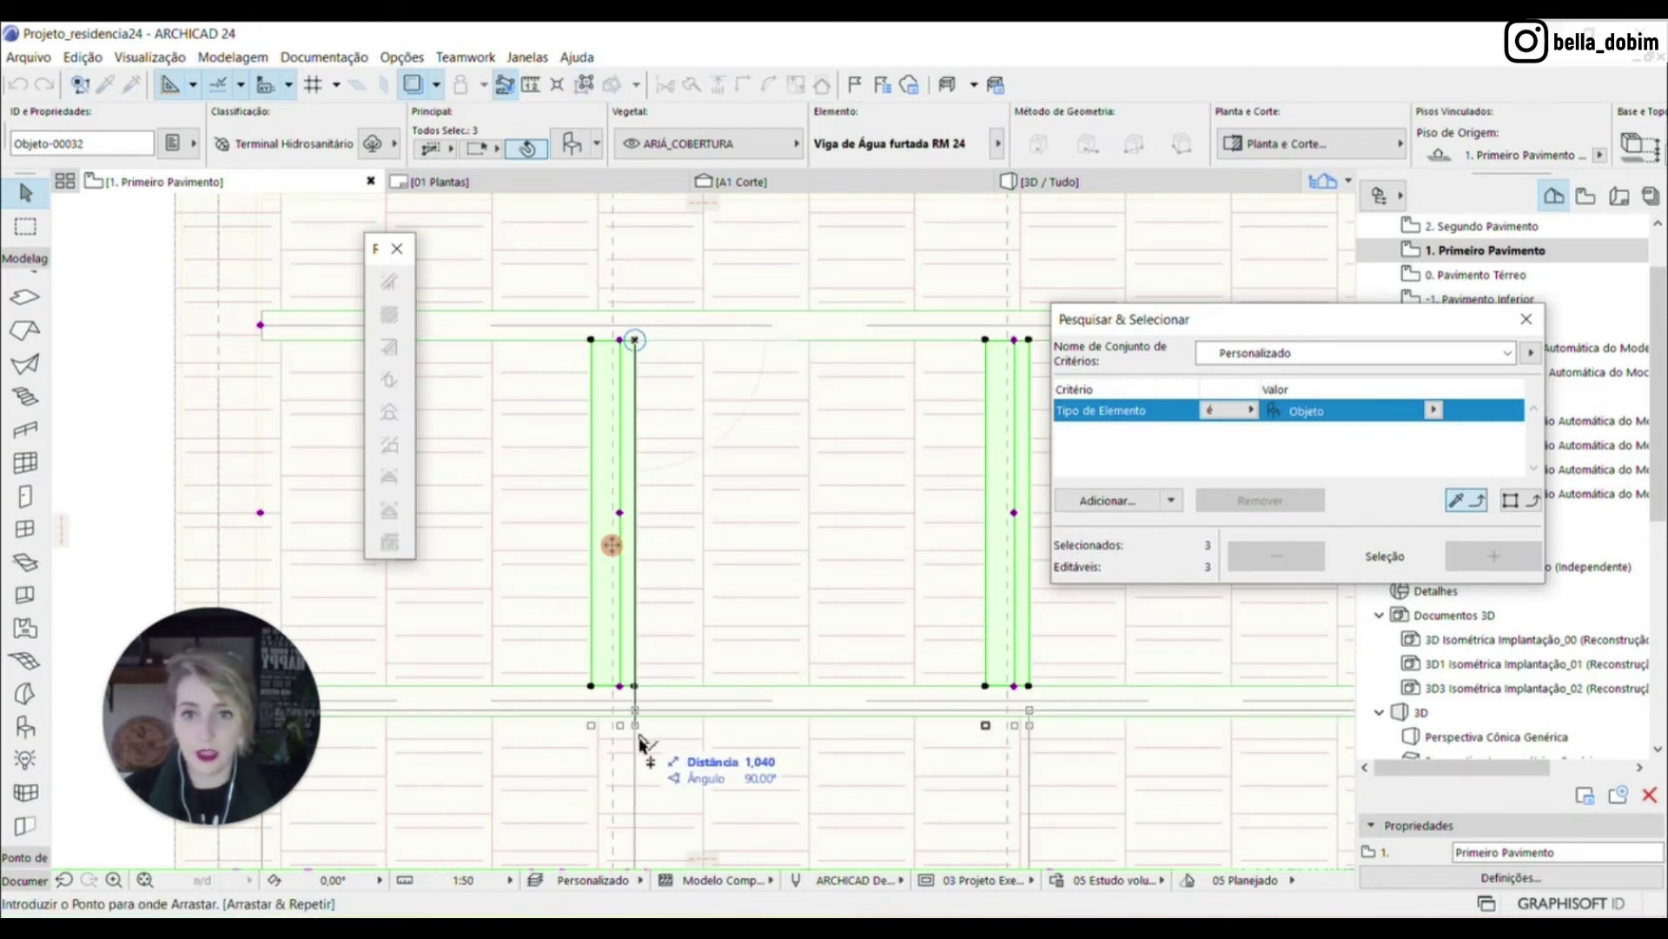
scroll(959, 693, down, 5)
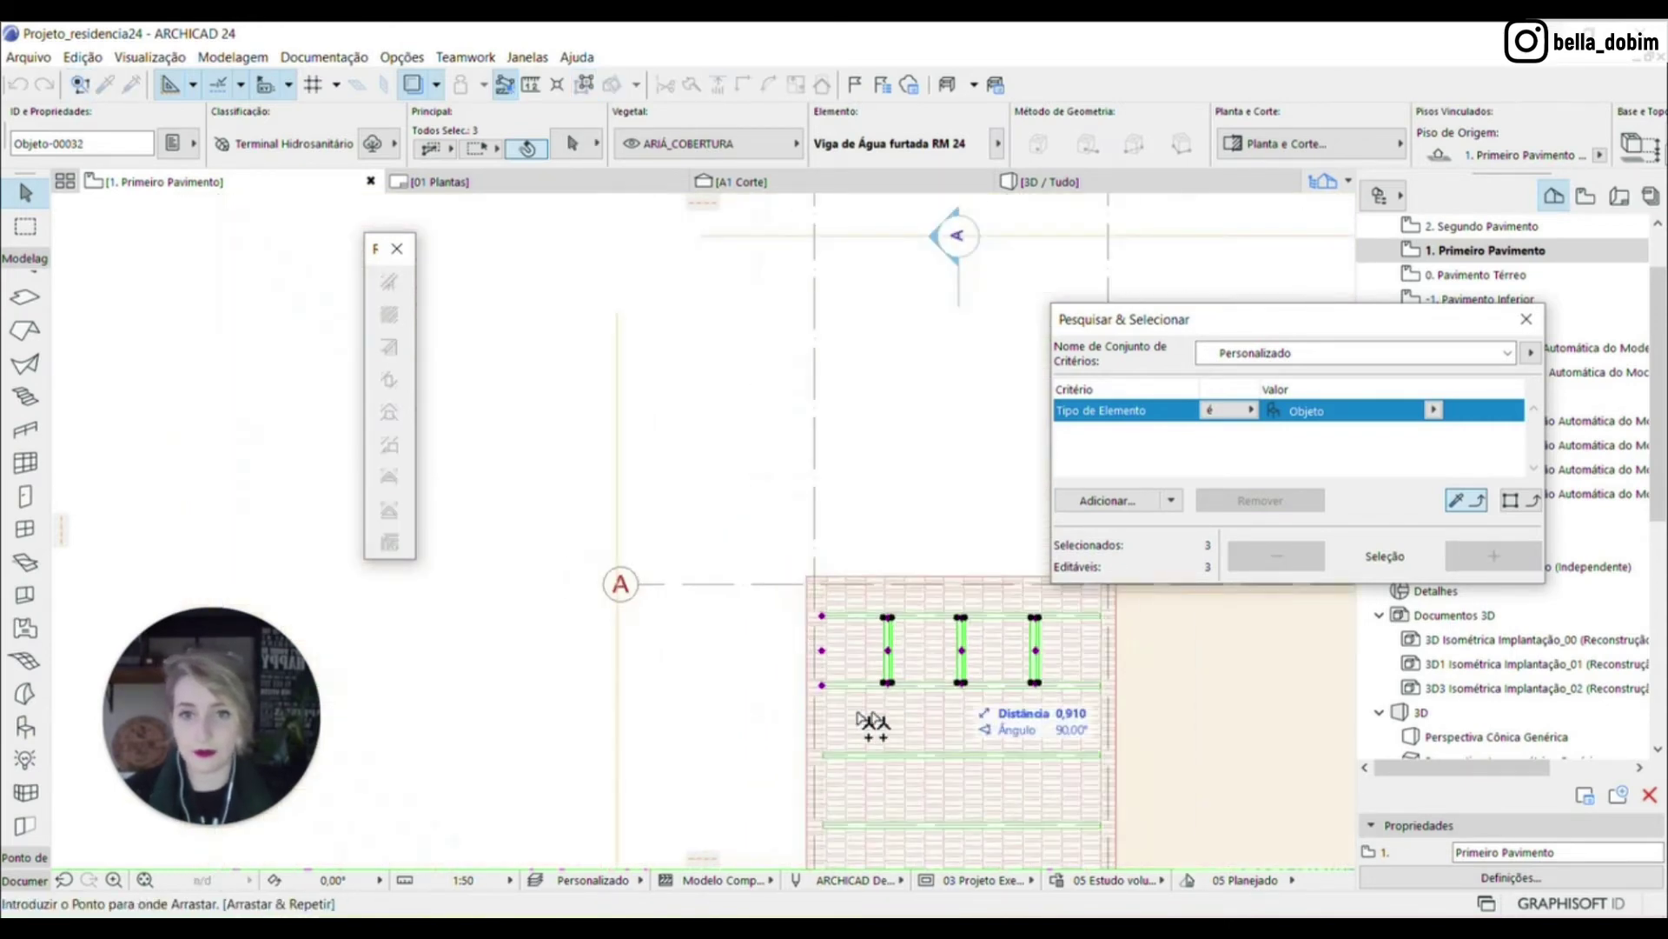
scroll(917, 731, up, 3)
click(735, 651)
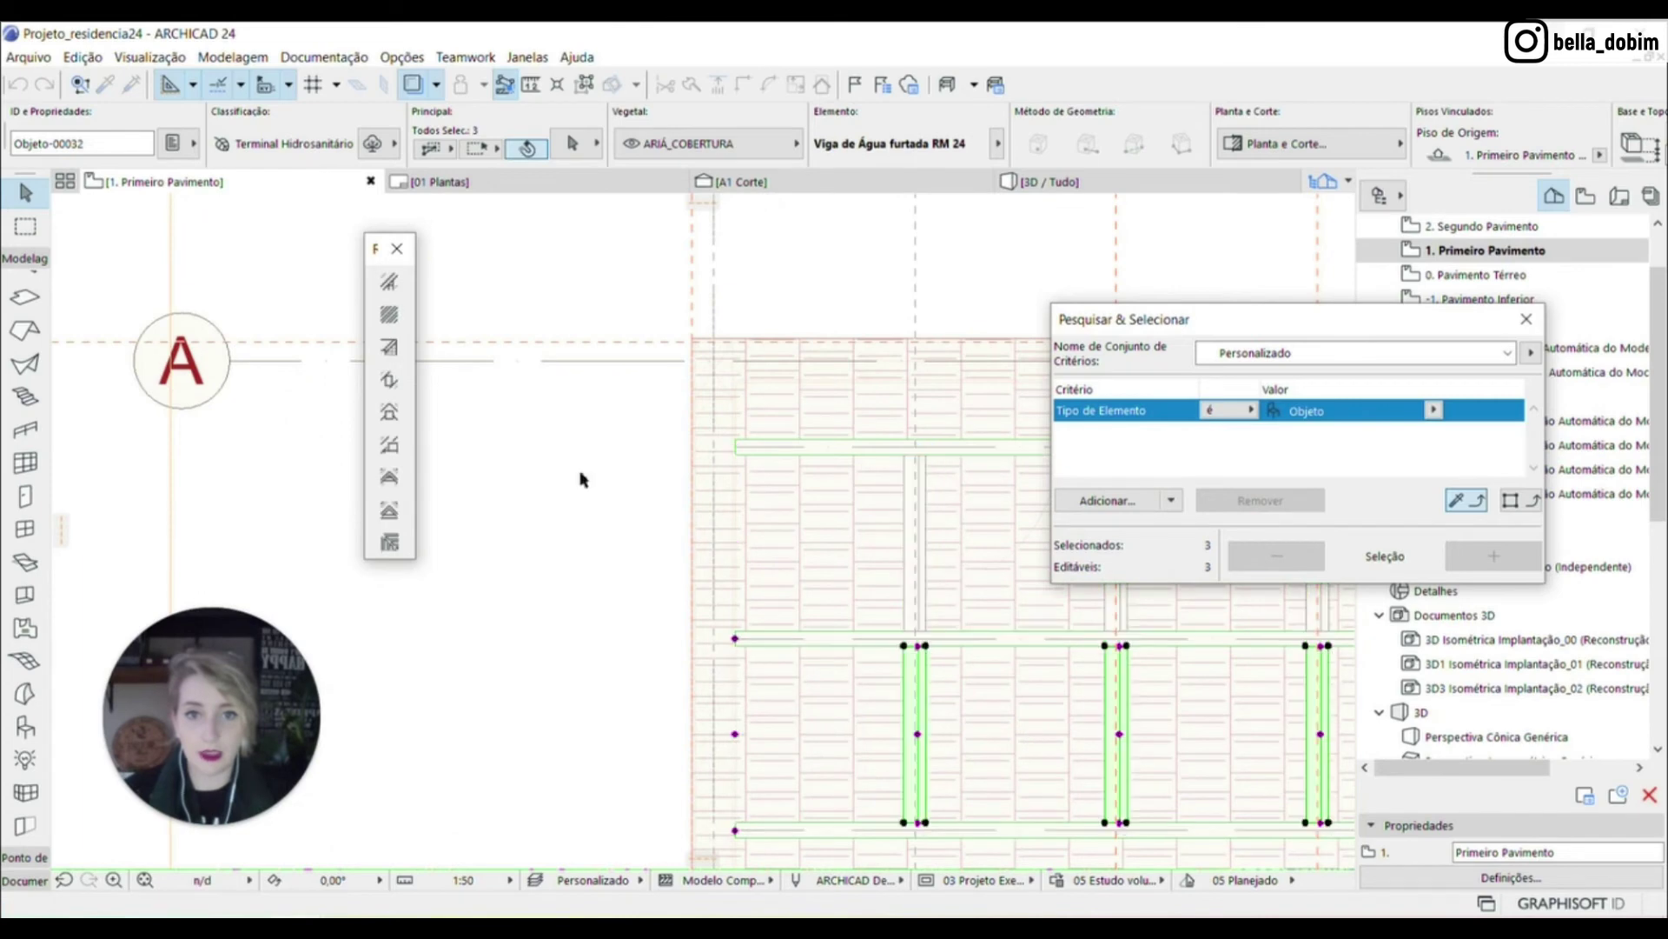
Multiply the second bay's three crosspieces by dragging with Incrementar e Desdobrar, filling every bay down to the last rafter near axis C, and deselect them
scroll(581, 417, down, 4)
scroll(824, 409, up, 5)
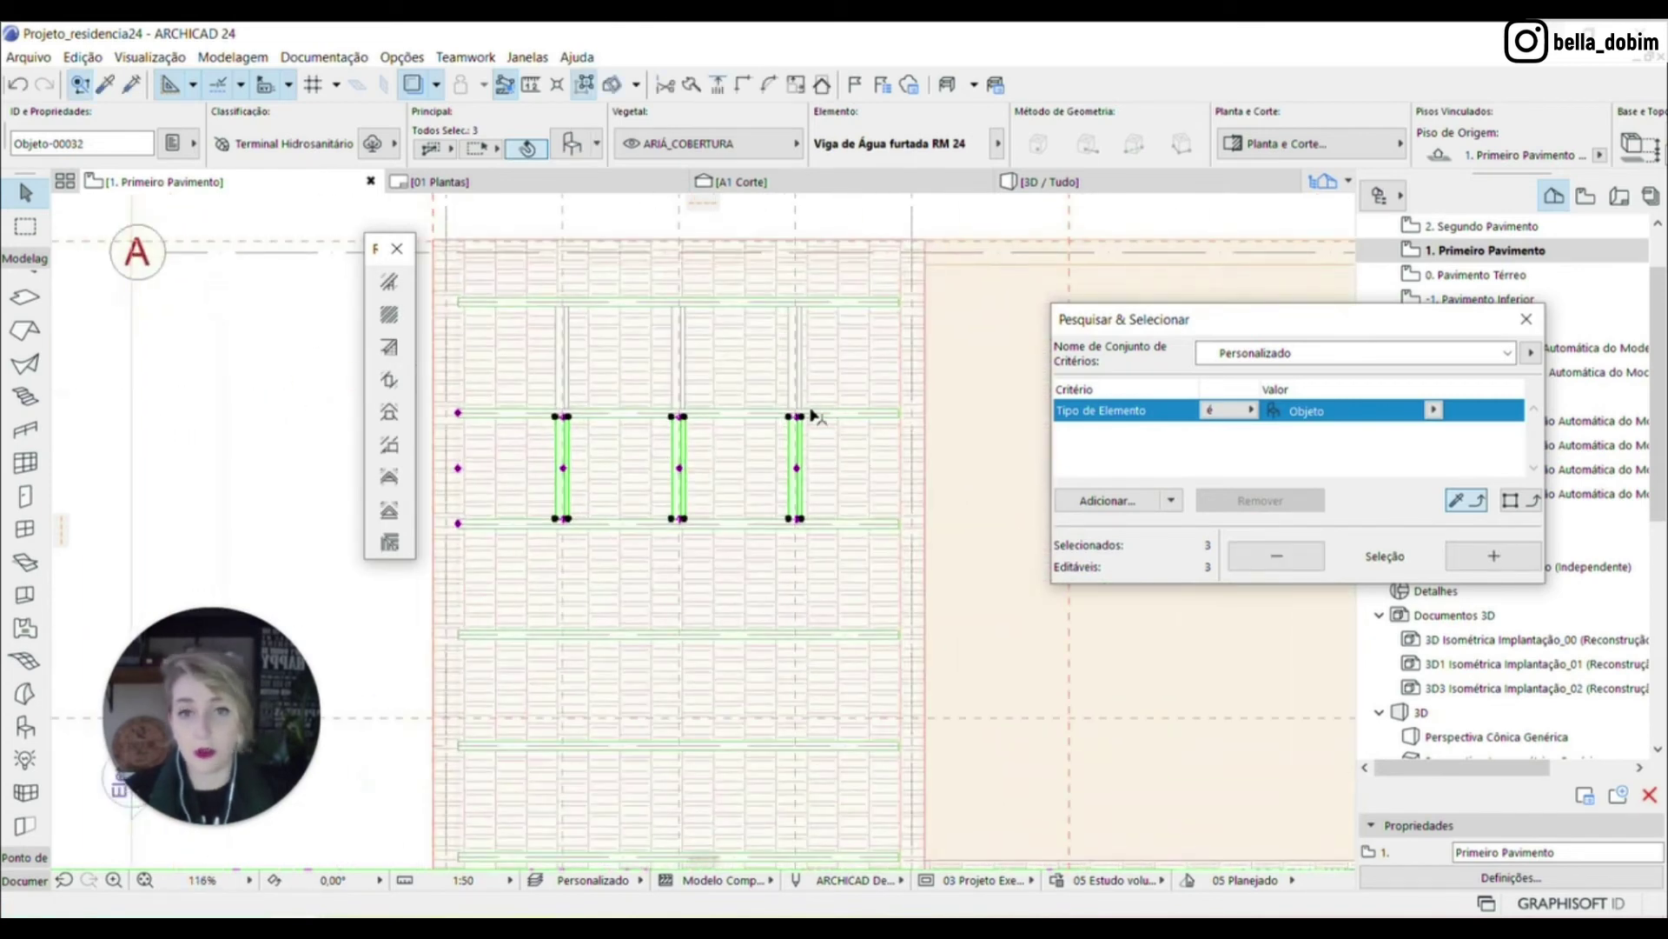
click(799, 417)
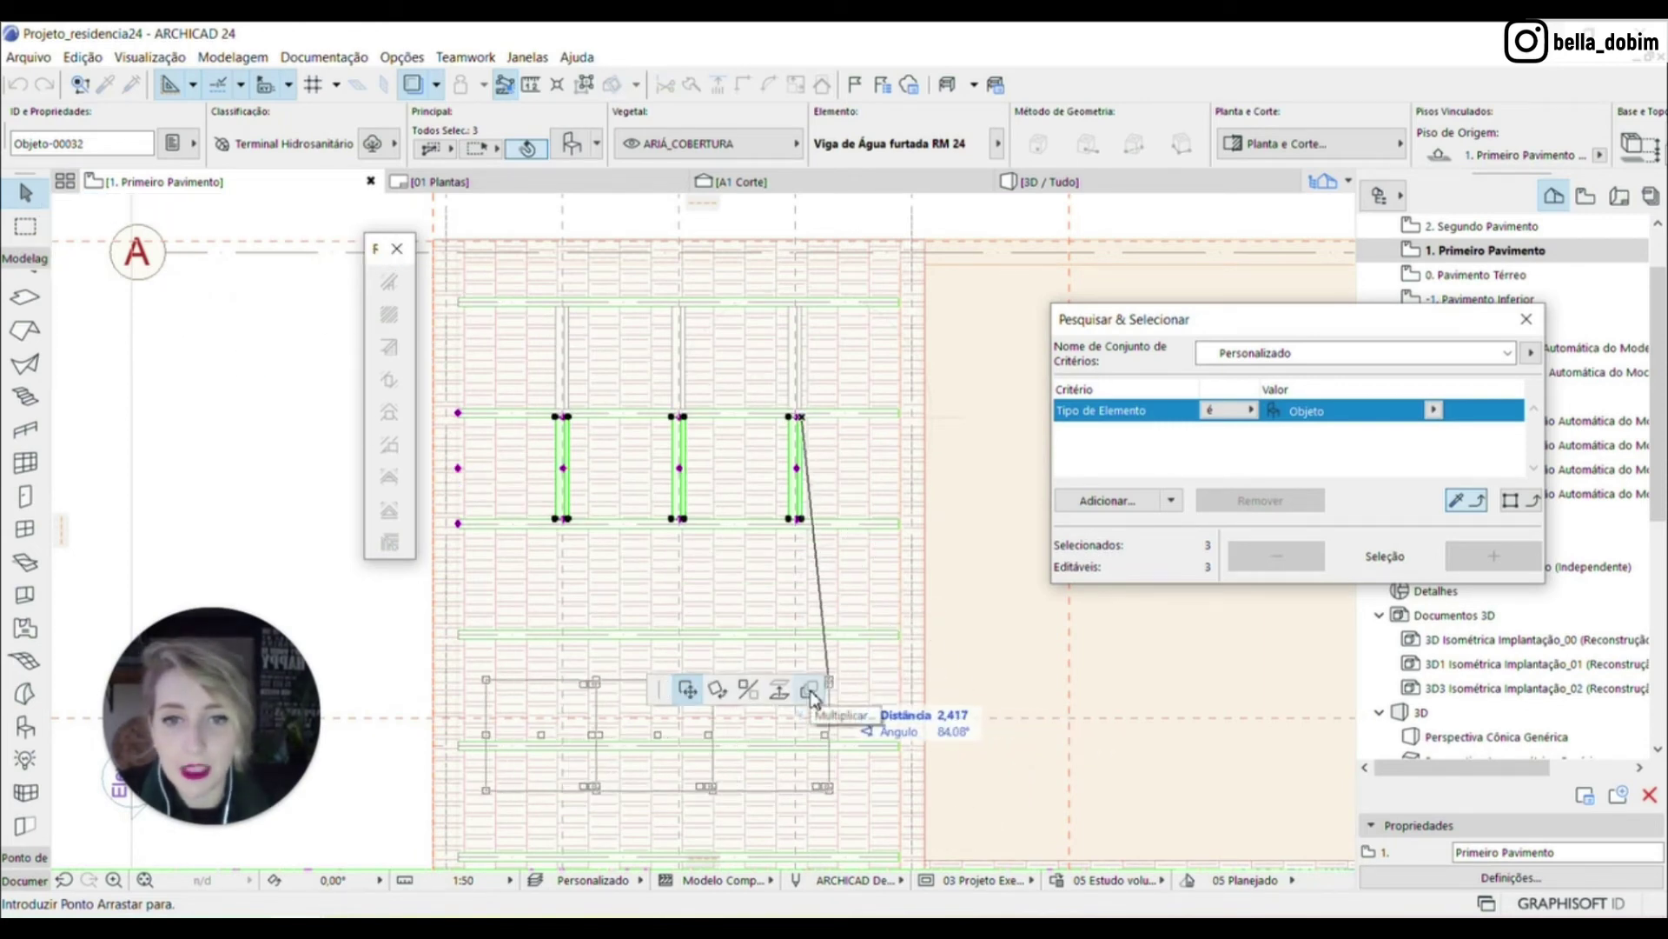
click(810, 693)
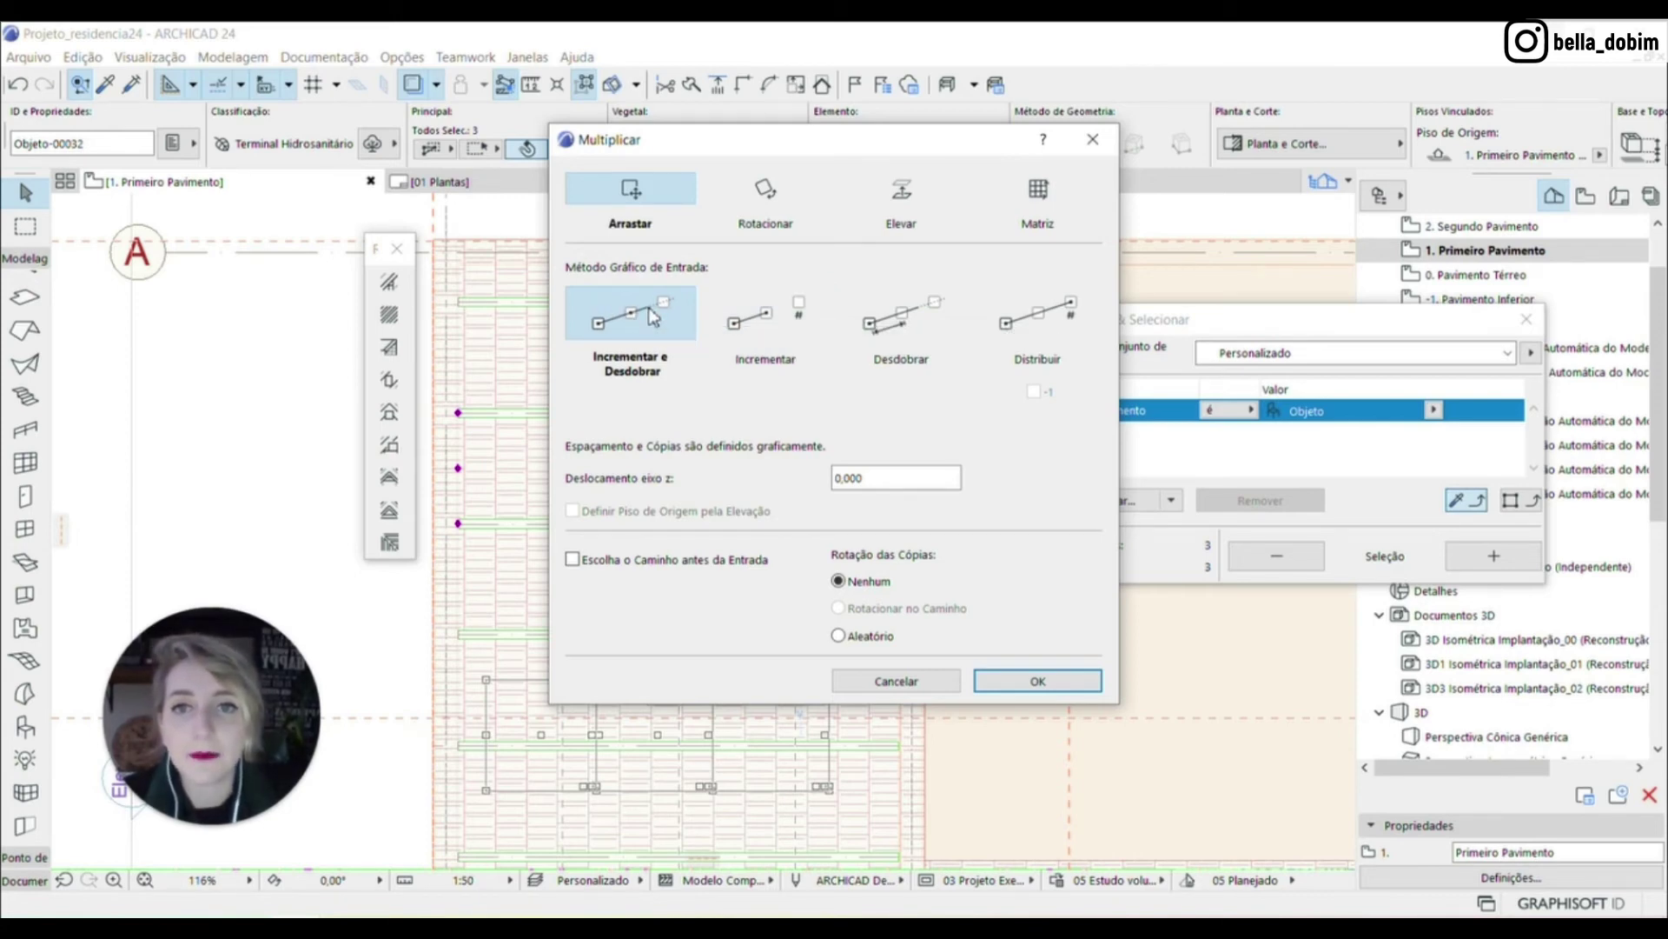
click(1038, 681)
scroll(564, 425, up, 3)
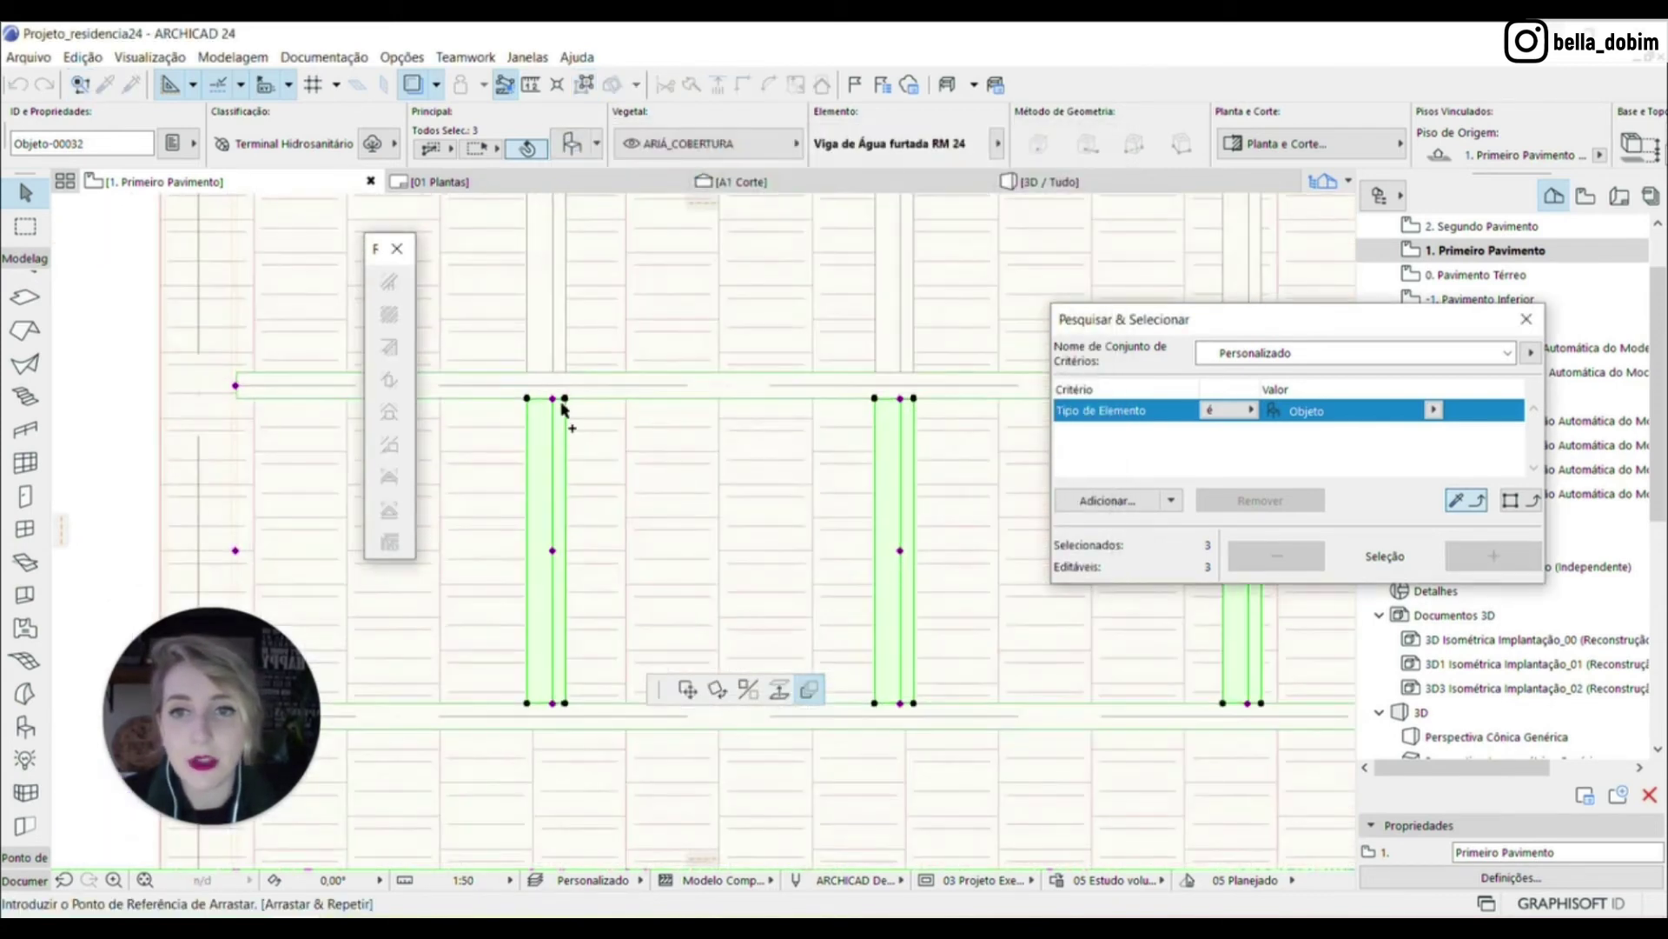
scroll(548, 447, down, 2)
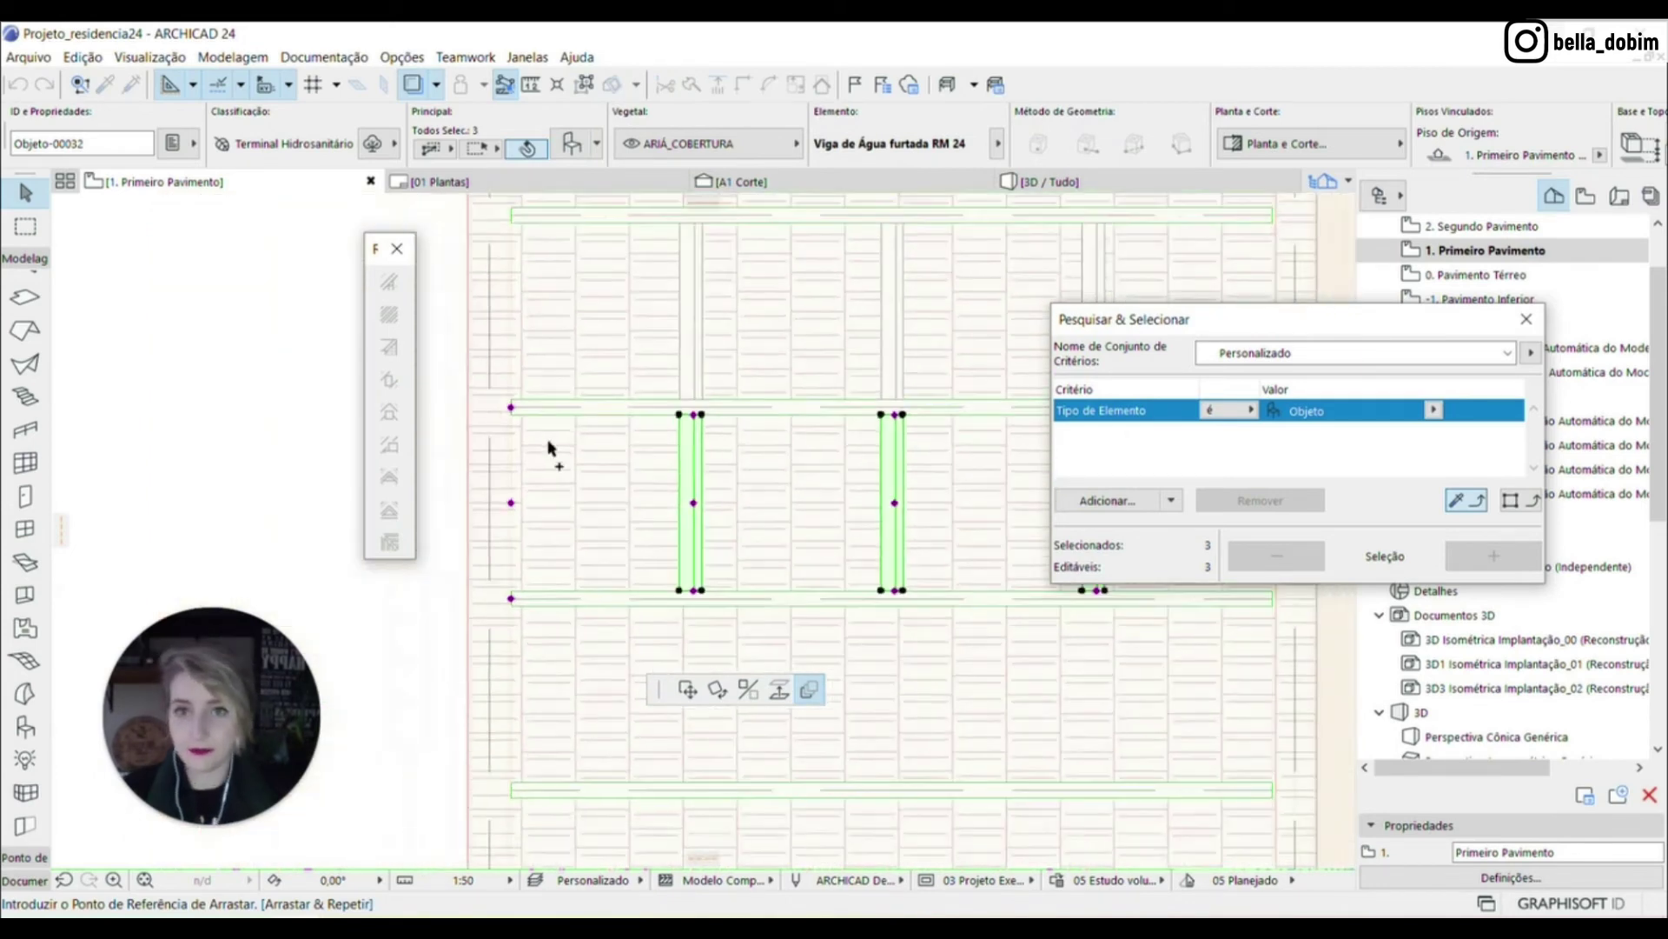
scroll(511, 410, up, 2)
click(511, 406)
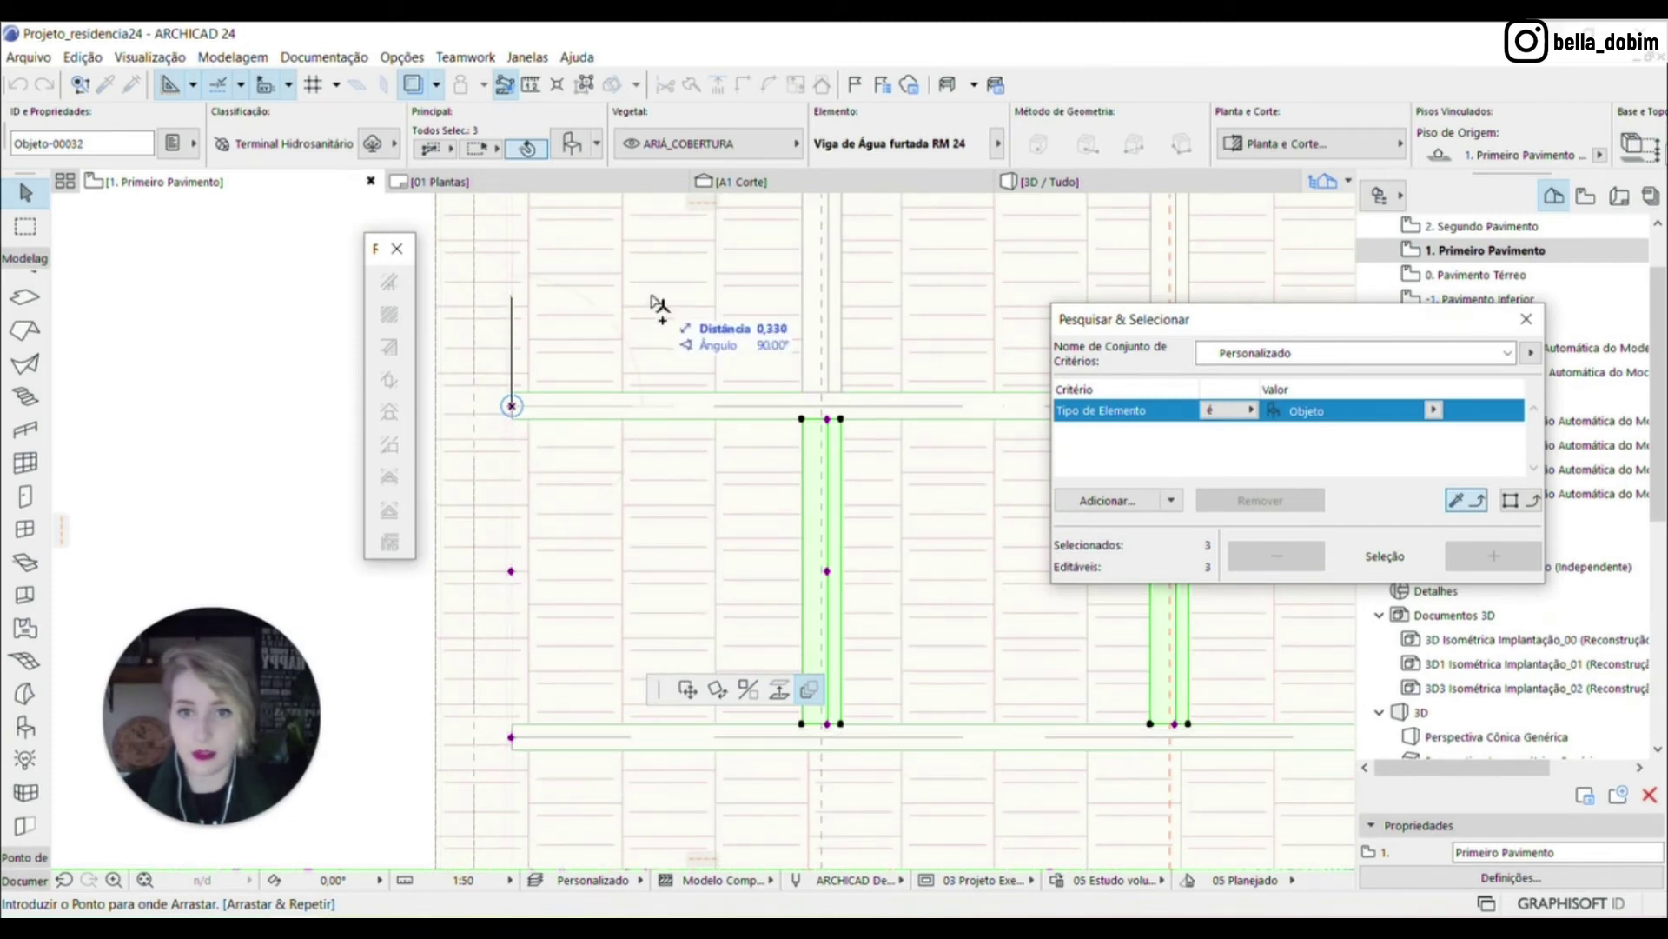
scroll(655, 312, down, 5)
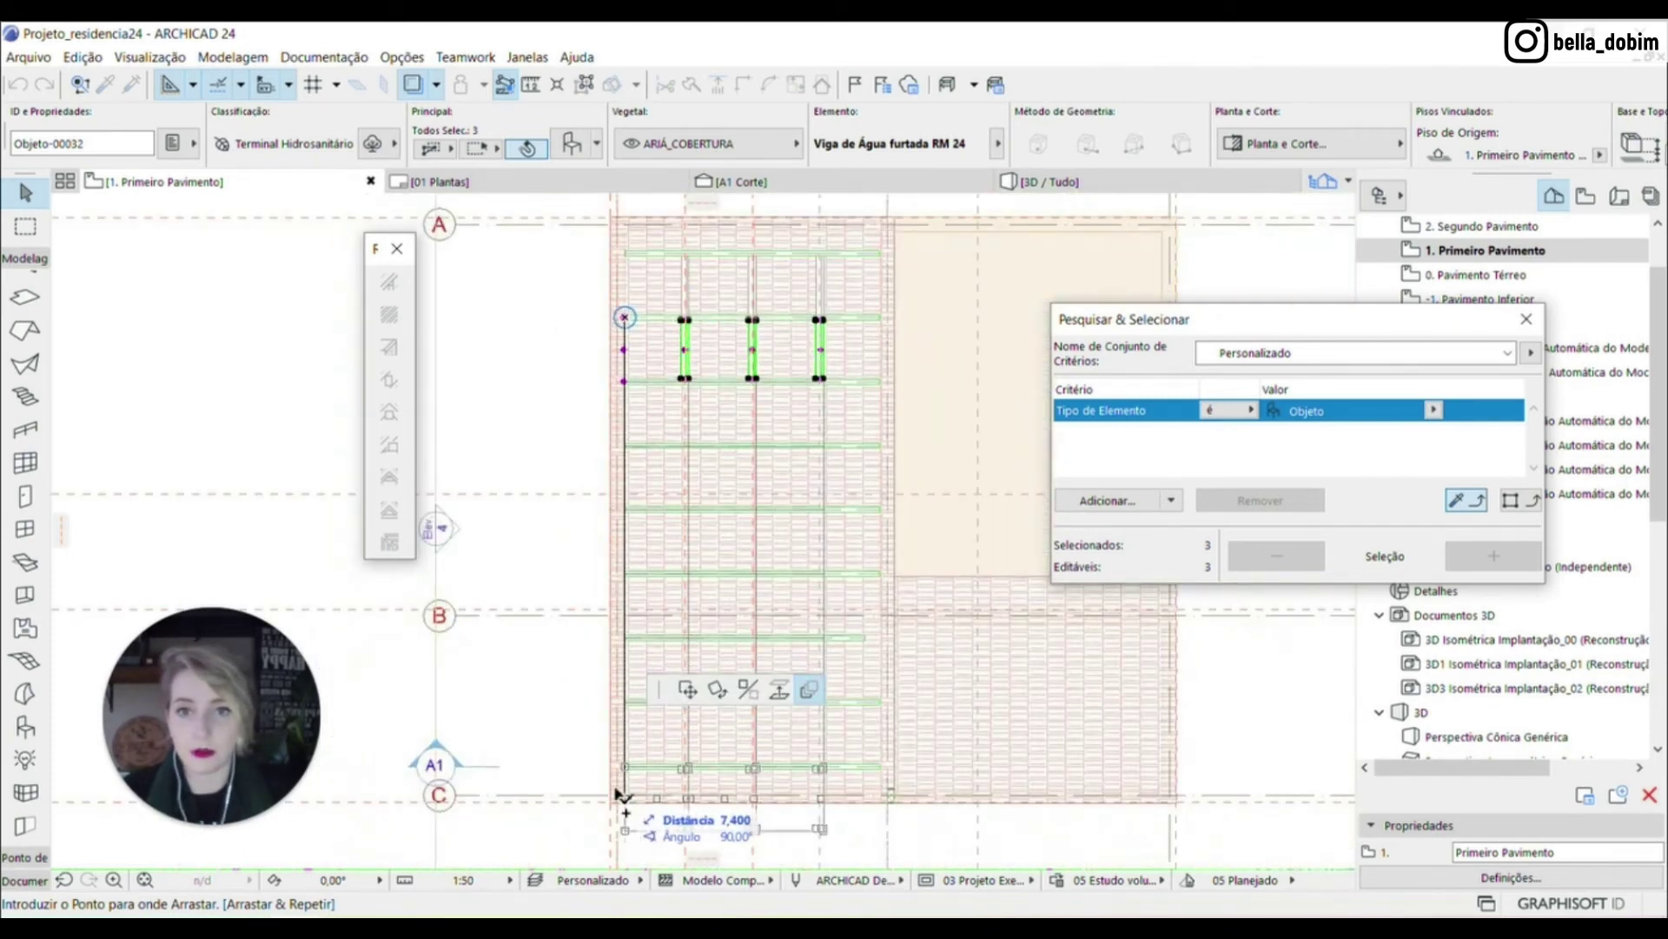
click(622, 763)
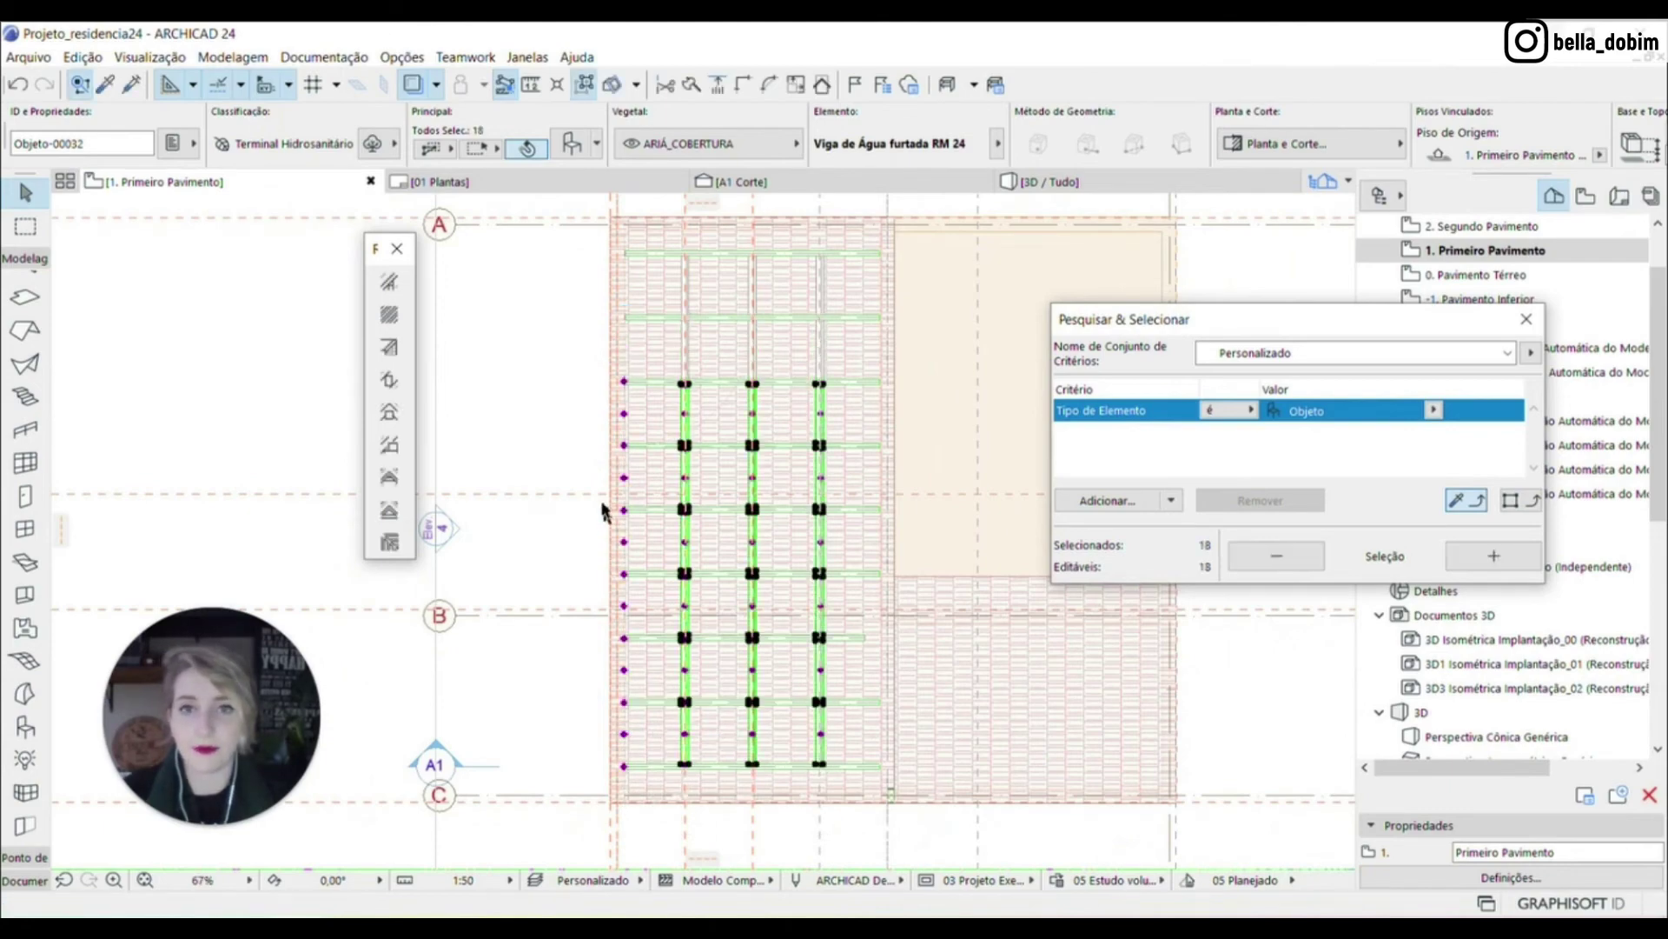
scroll(683, 500, down, 3)
click(916, 276)
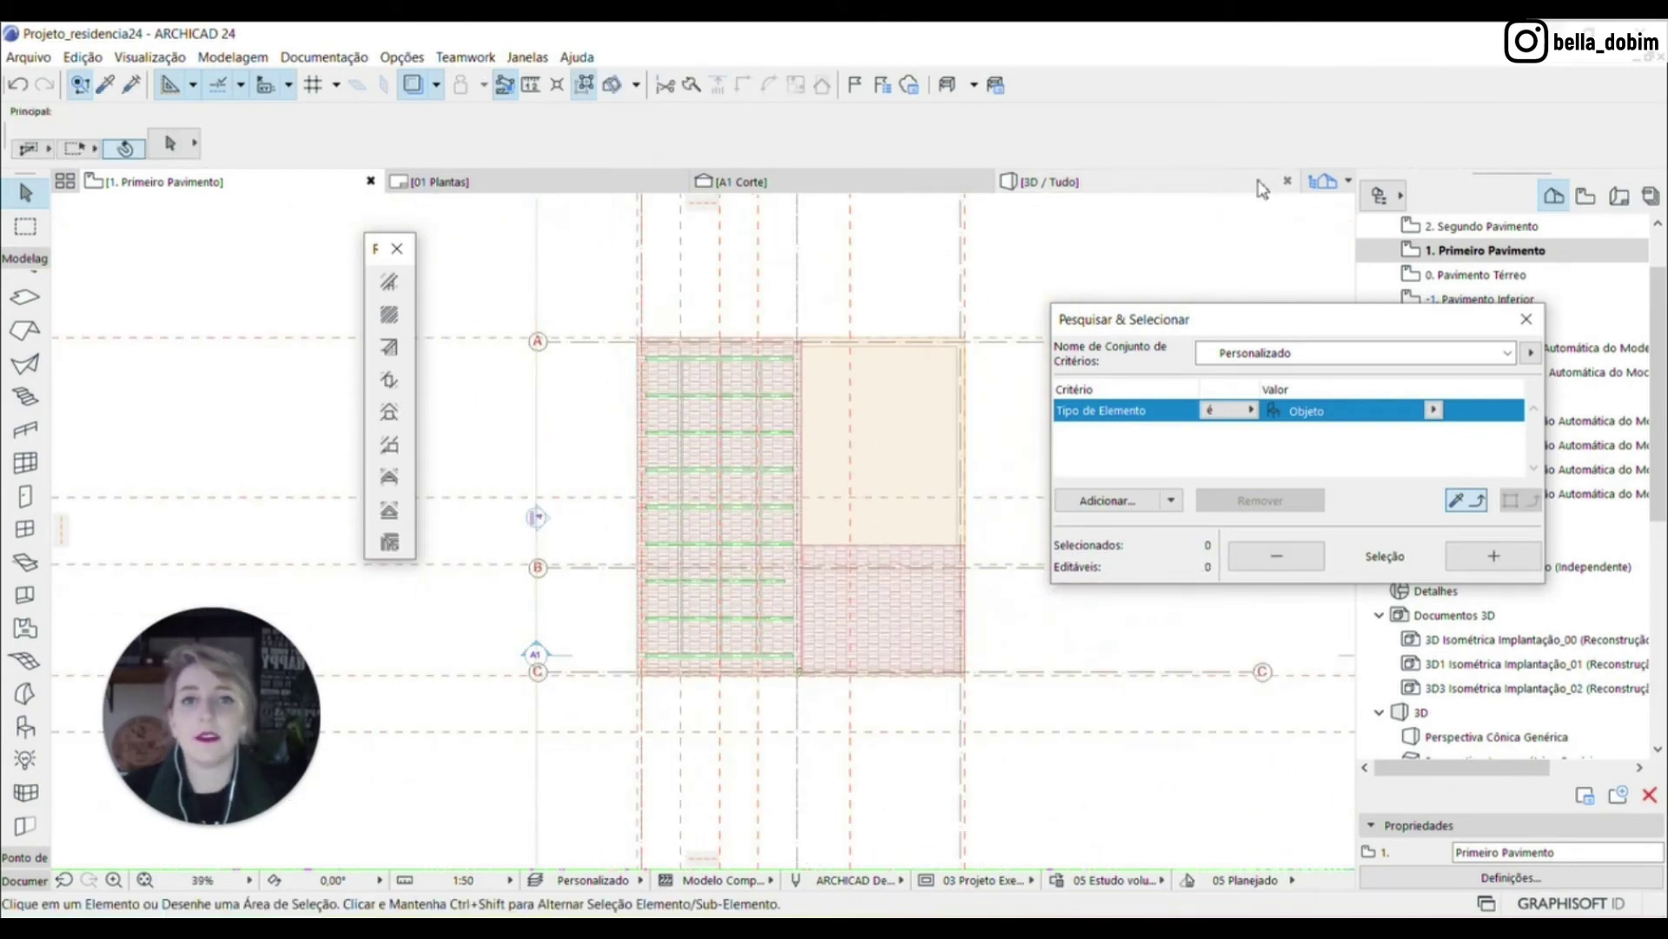
Inspect the crosspieces between the rafters under the tiled roof in the 3D view, looking in from above the lower roof
click(1069, 196)
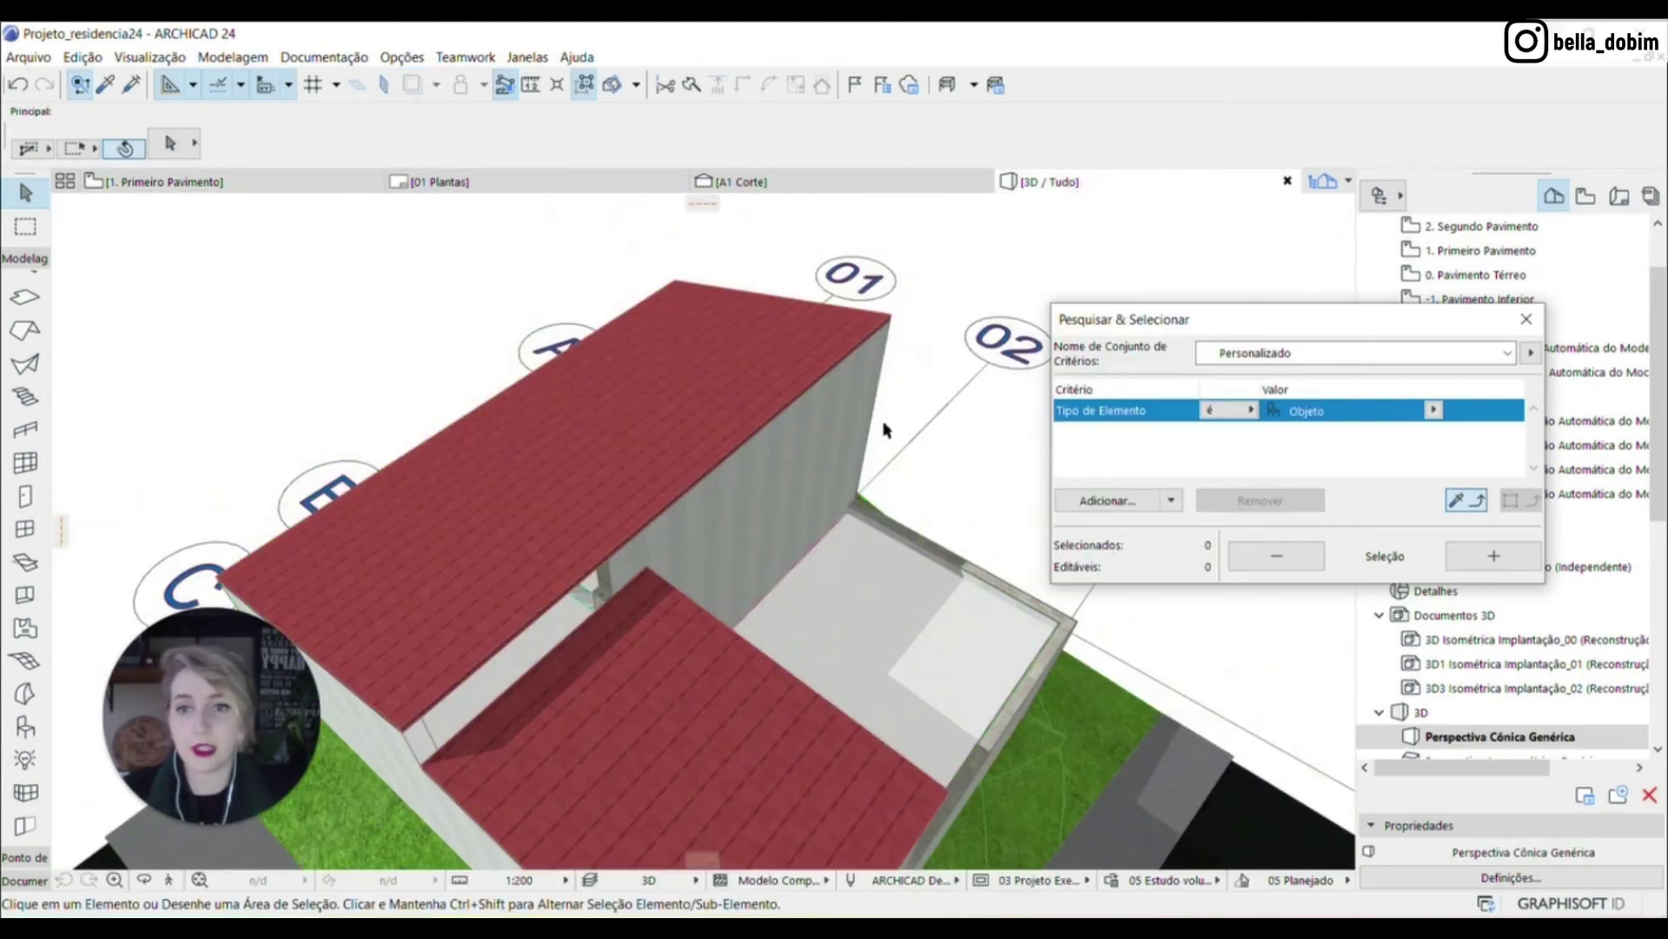
shift+middle_drag(885, 428, 608, 556)
scroll(606, 556, up, 4)
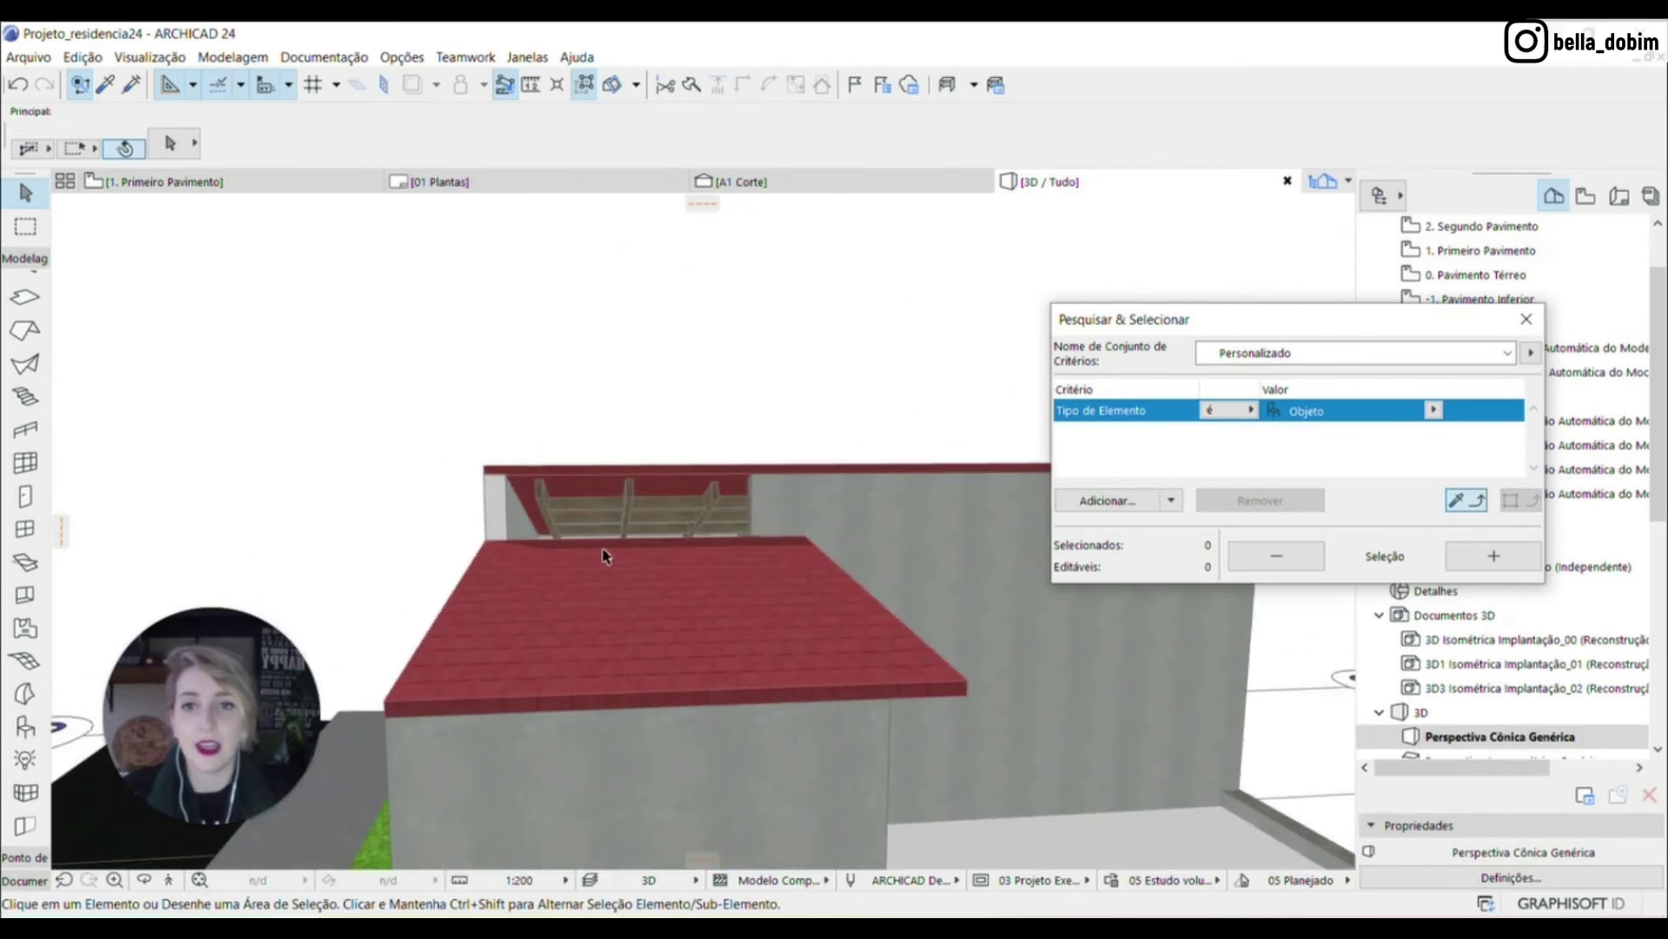
scroll(606, 556, up, 4)
scroll(554, 518, up, 3)
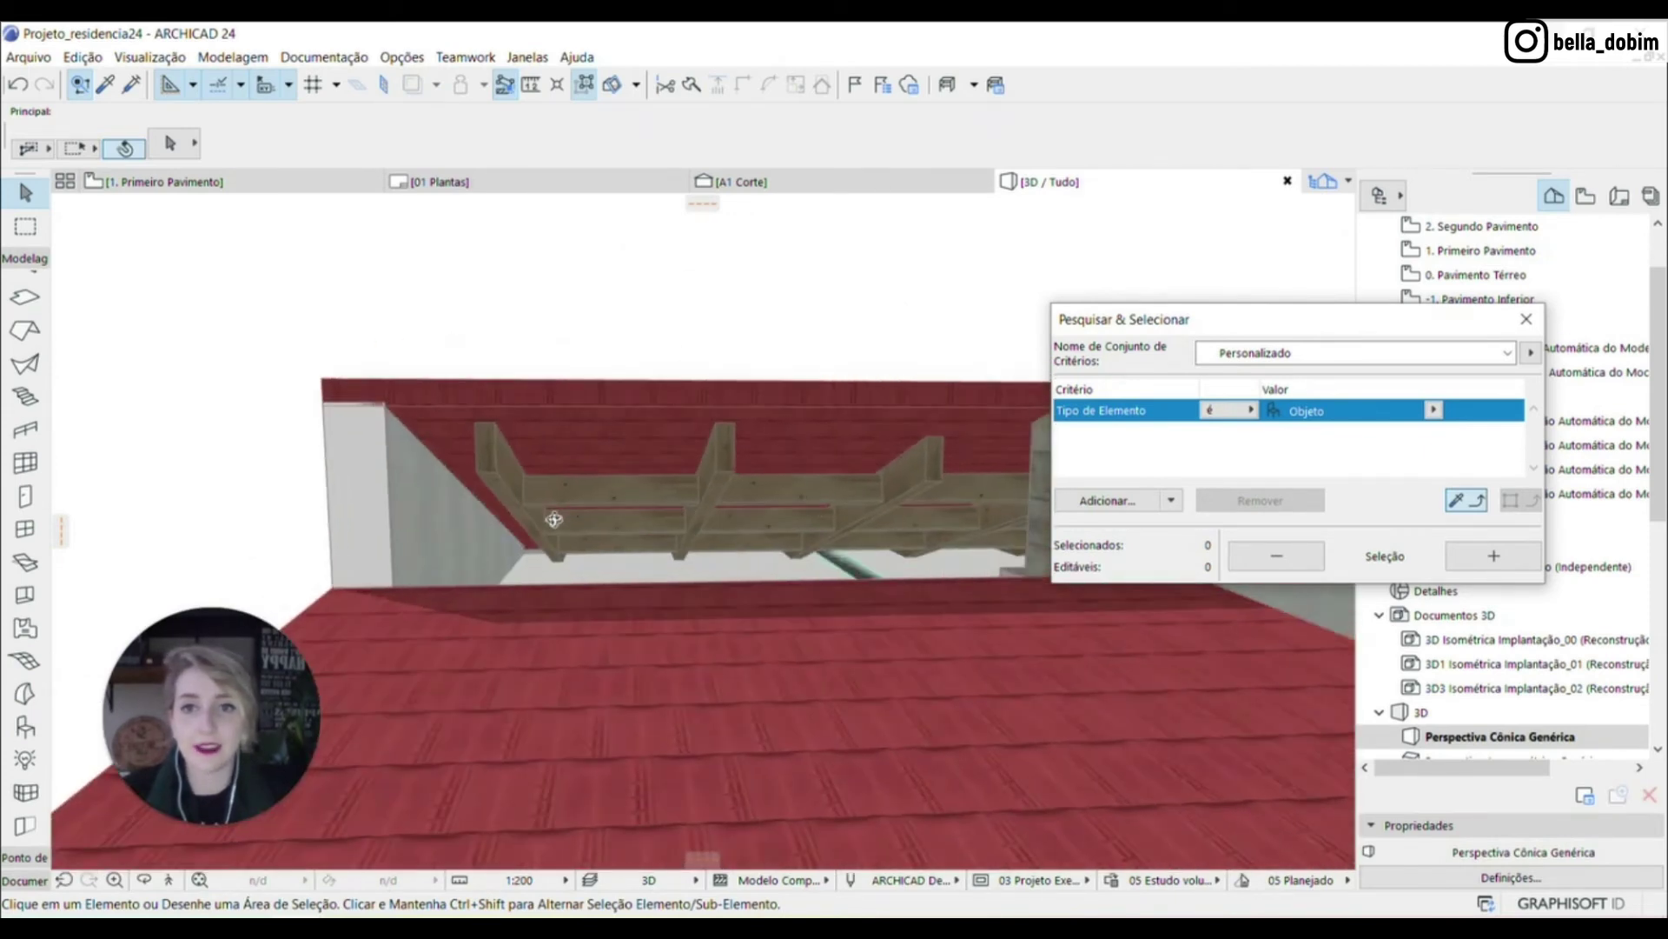
scroll(554, 519, up, 2)
click(569, 485)
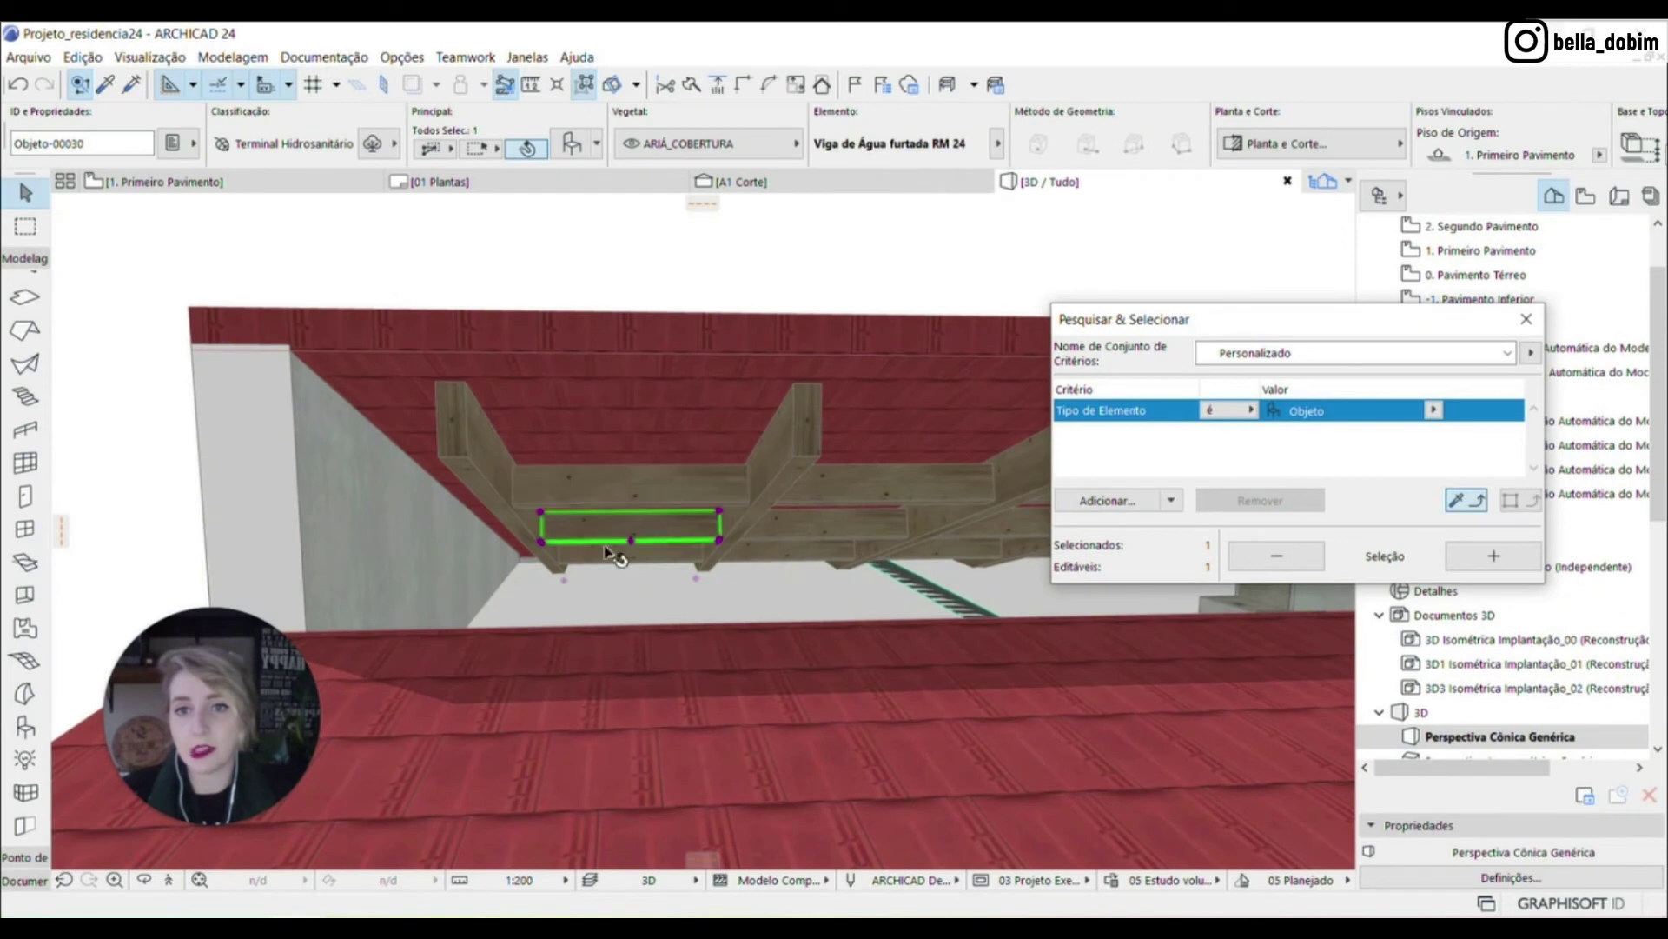
scroll(653, 459, down, 2)
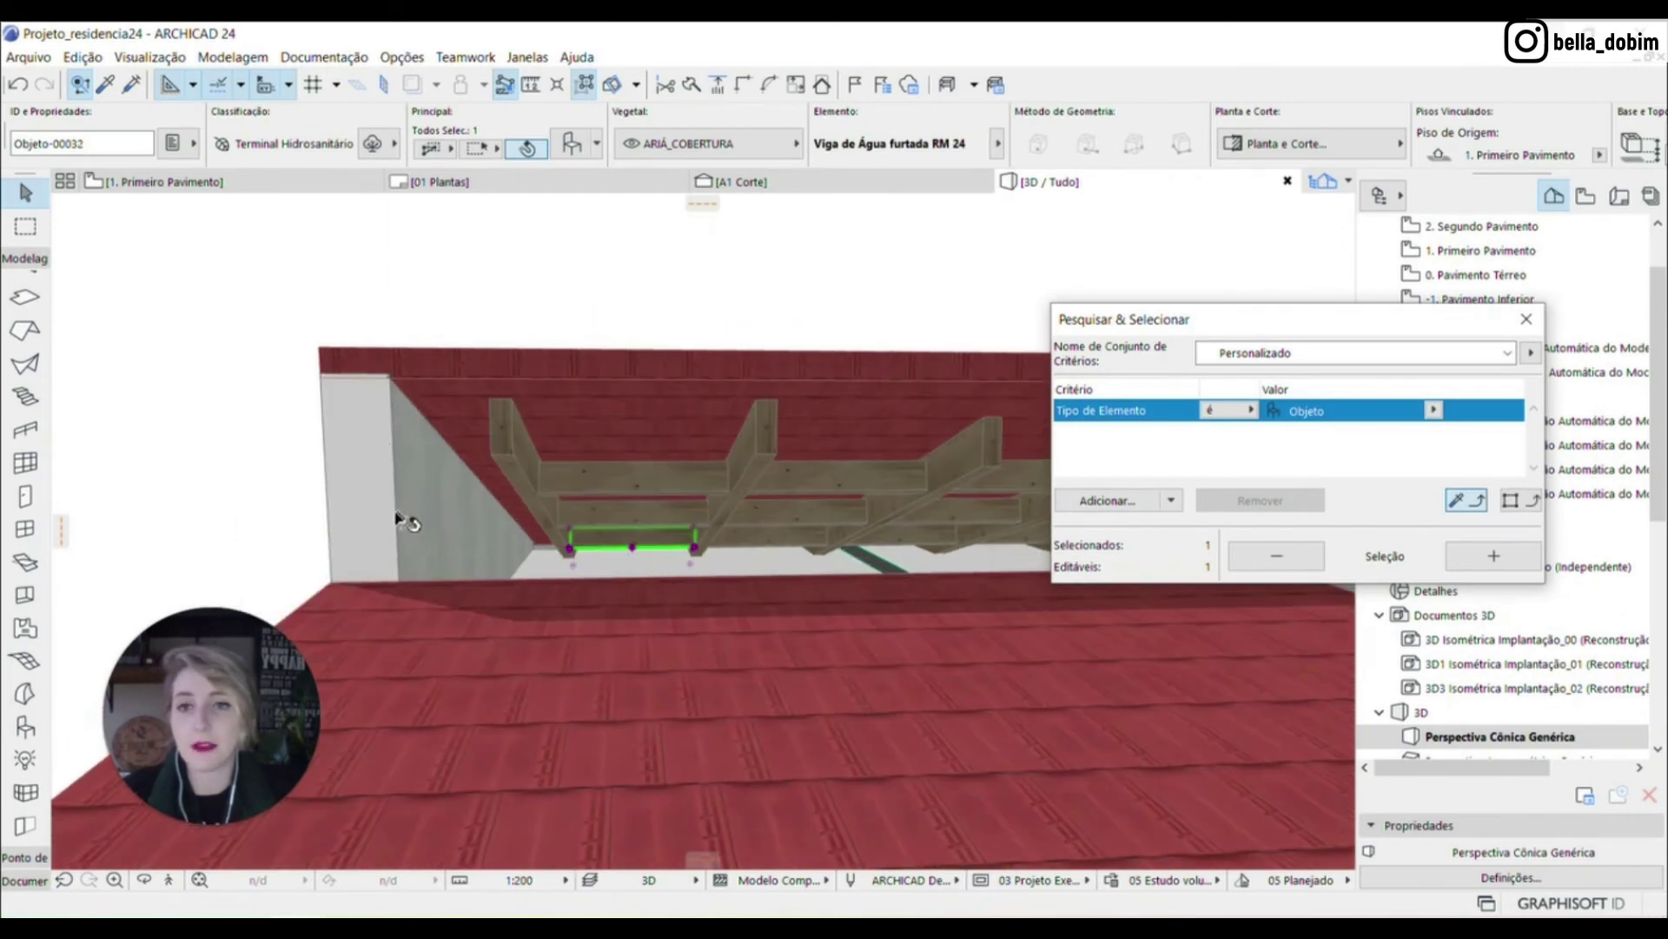
mouse_move(495, 526)
mouse_down()
mouse_move(568, 535)
mouse_move(467, 530)
mouse_up()
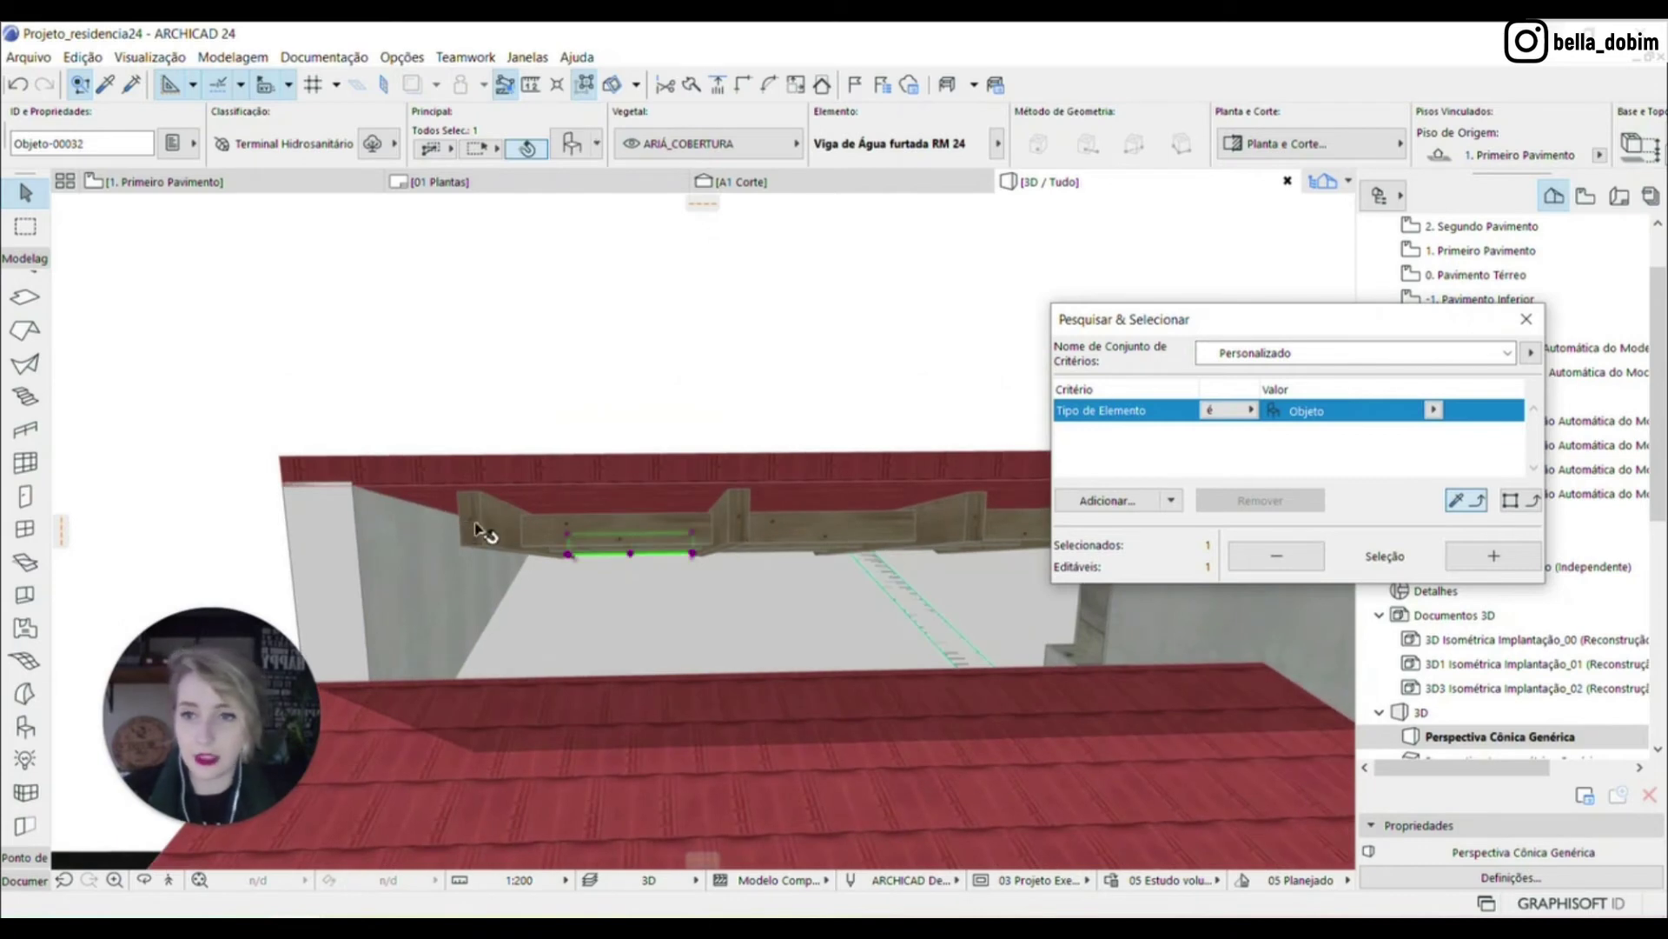
In the 1. Primeiro Pavimento plan, copy the three crosspieces of the last bay by 1,000 past the last rafter near axis C
mouse_move(298, 193)
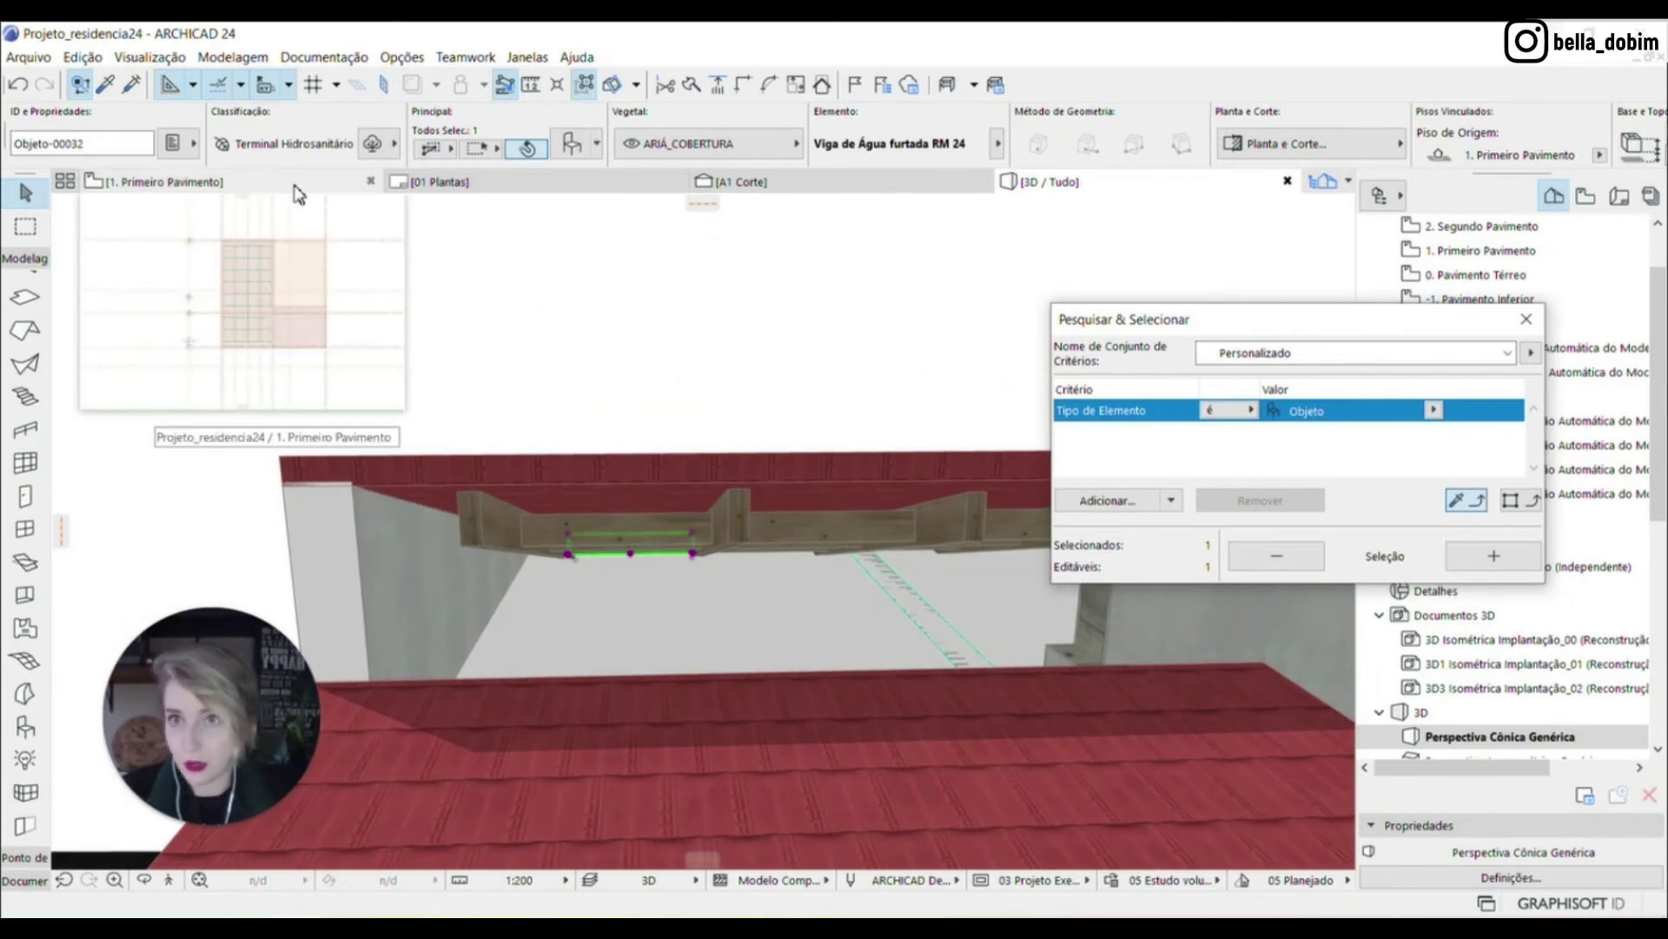
click(298, 182)
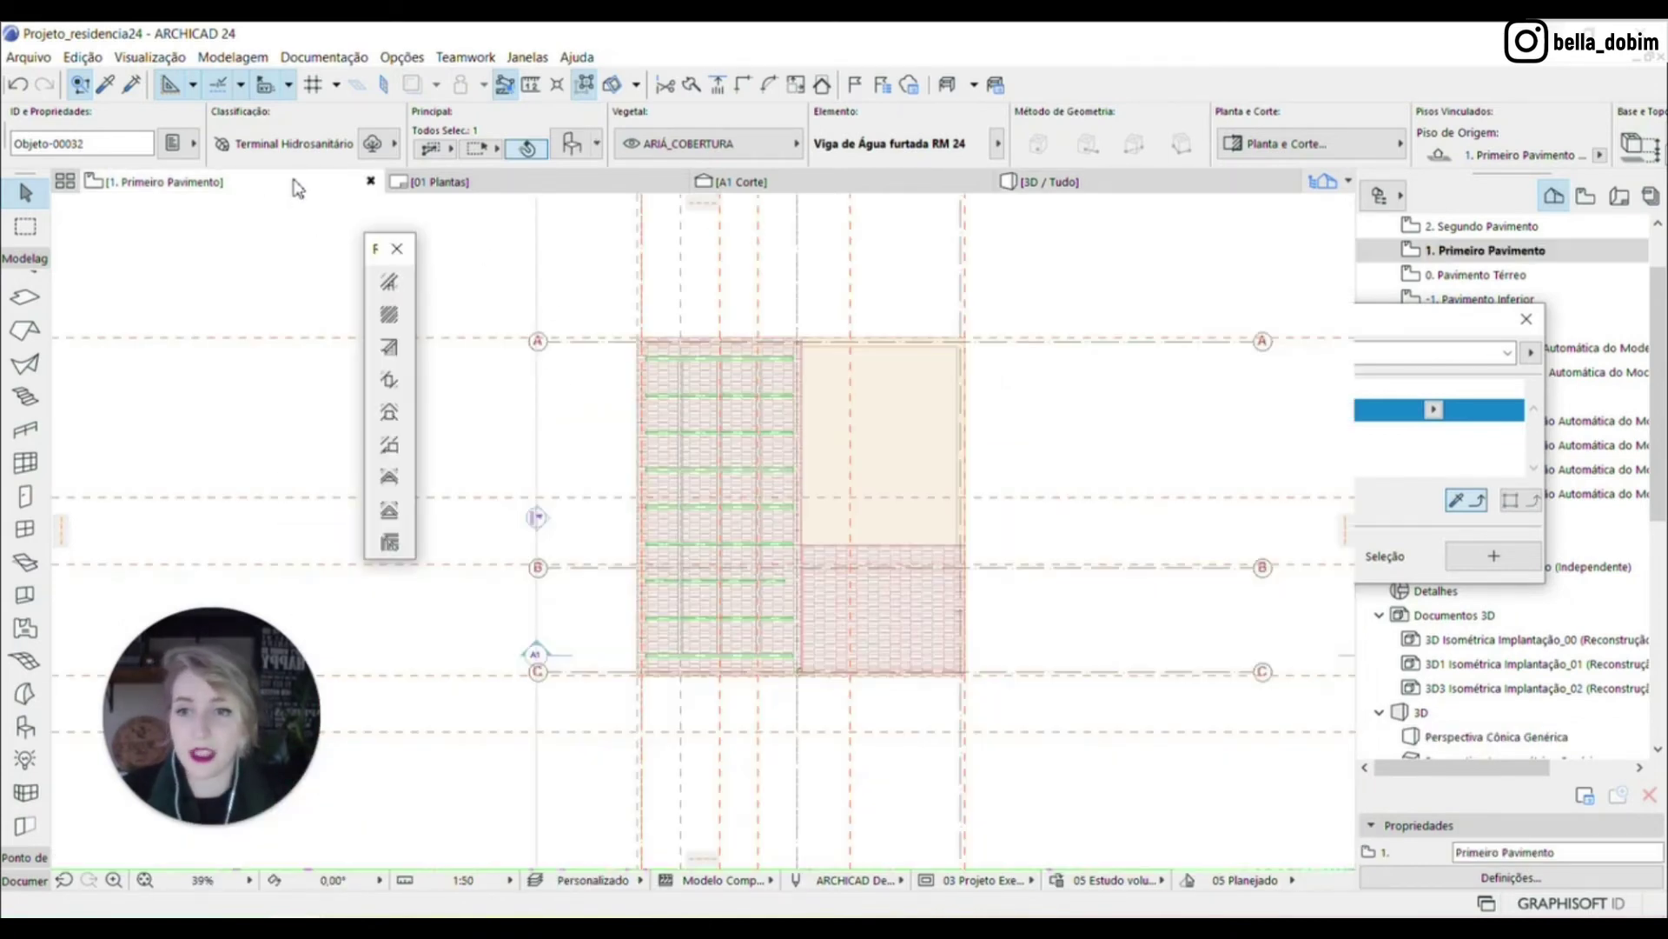
scroll(786, 669, up, 5)
scroll(786, 669, up, 1)
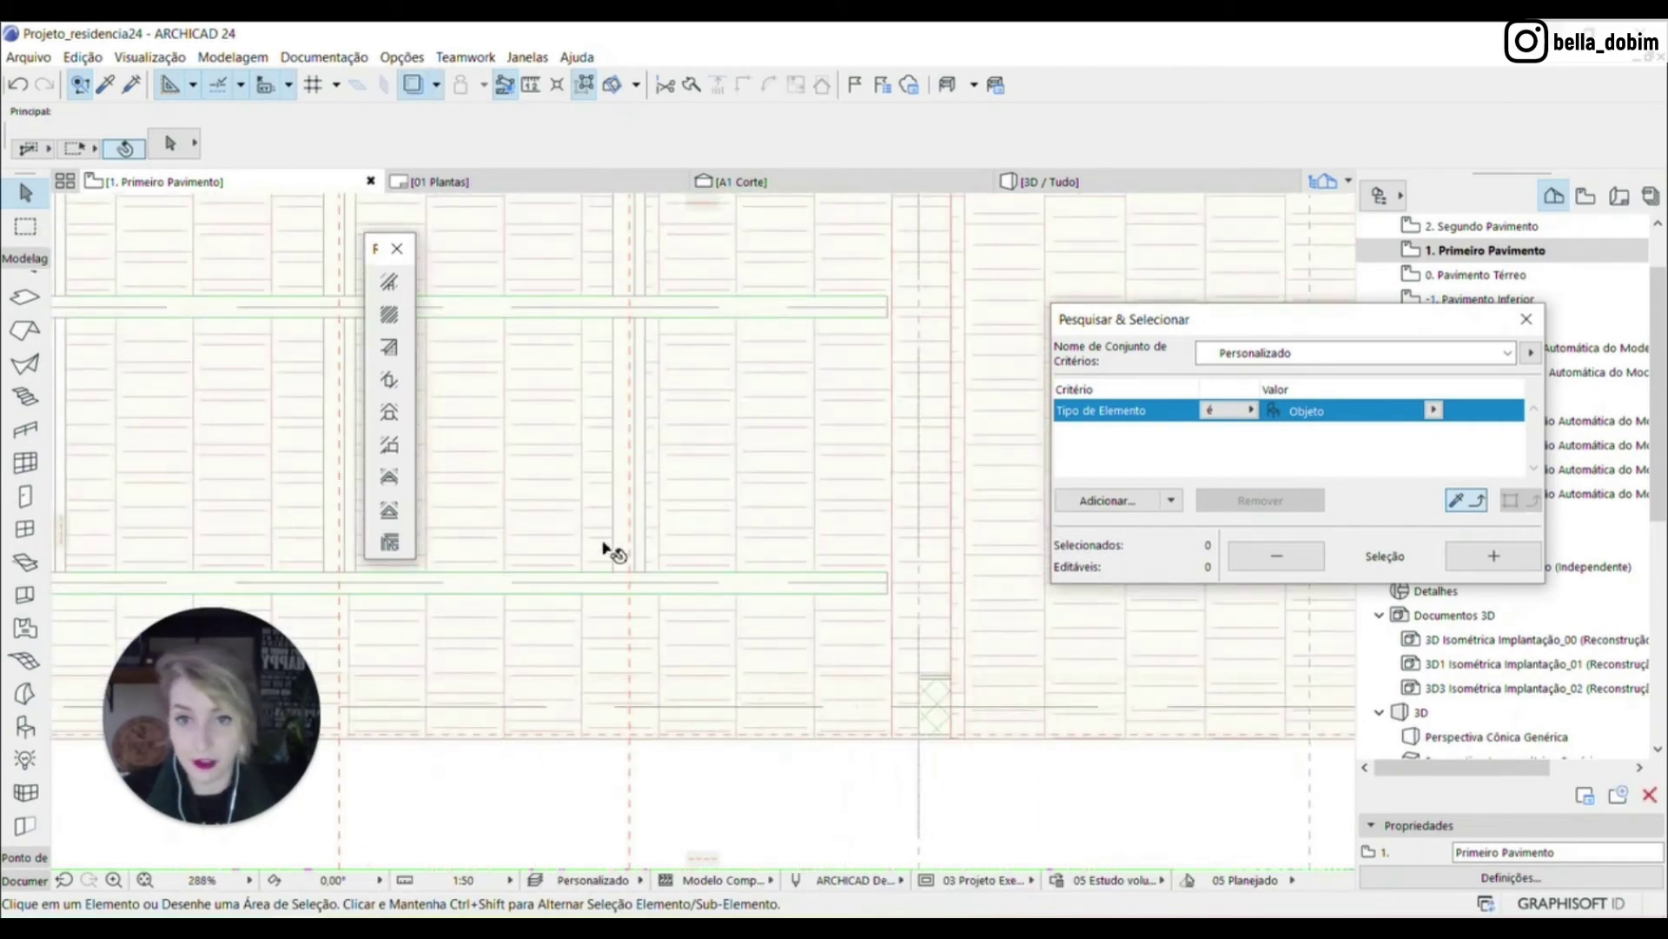
click(625, 551)
scroll(939, 586, down, 3)
scroll(785, 542, up, 2)
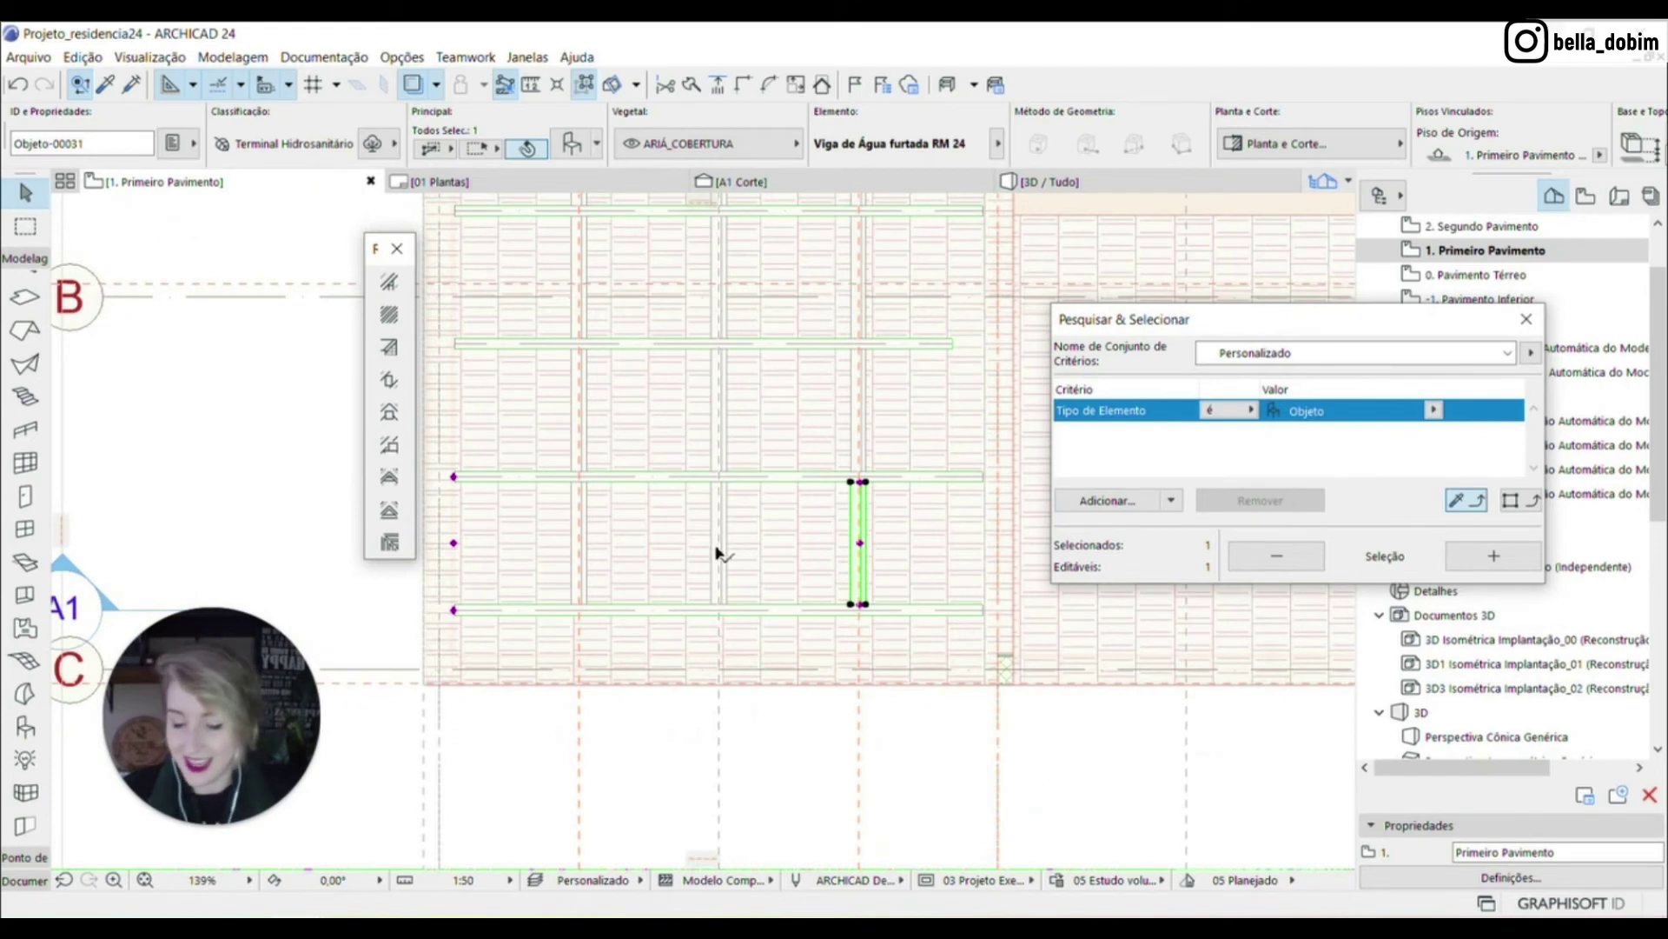
scroll(718, 553, up, 3)
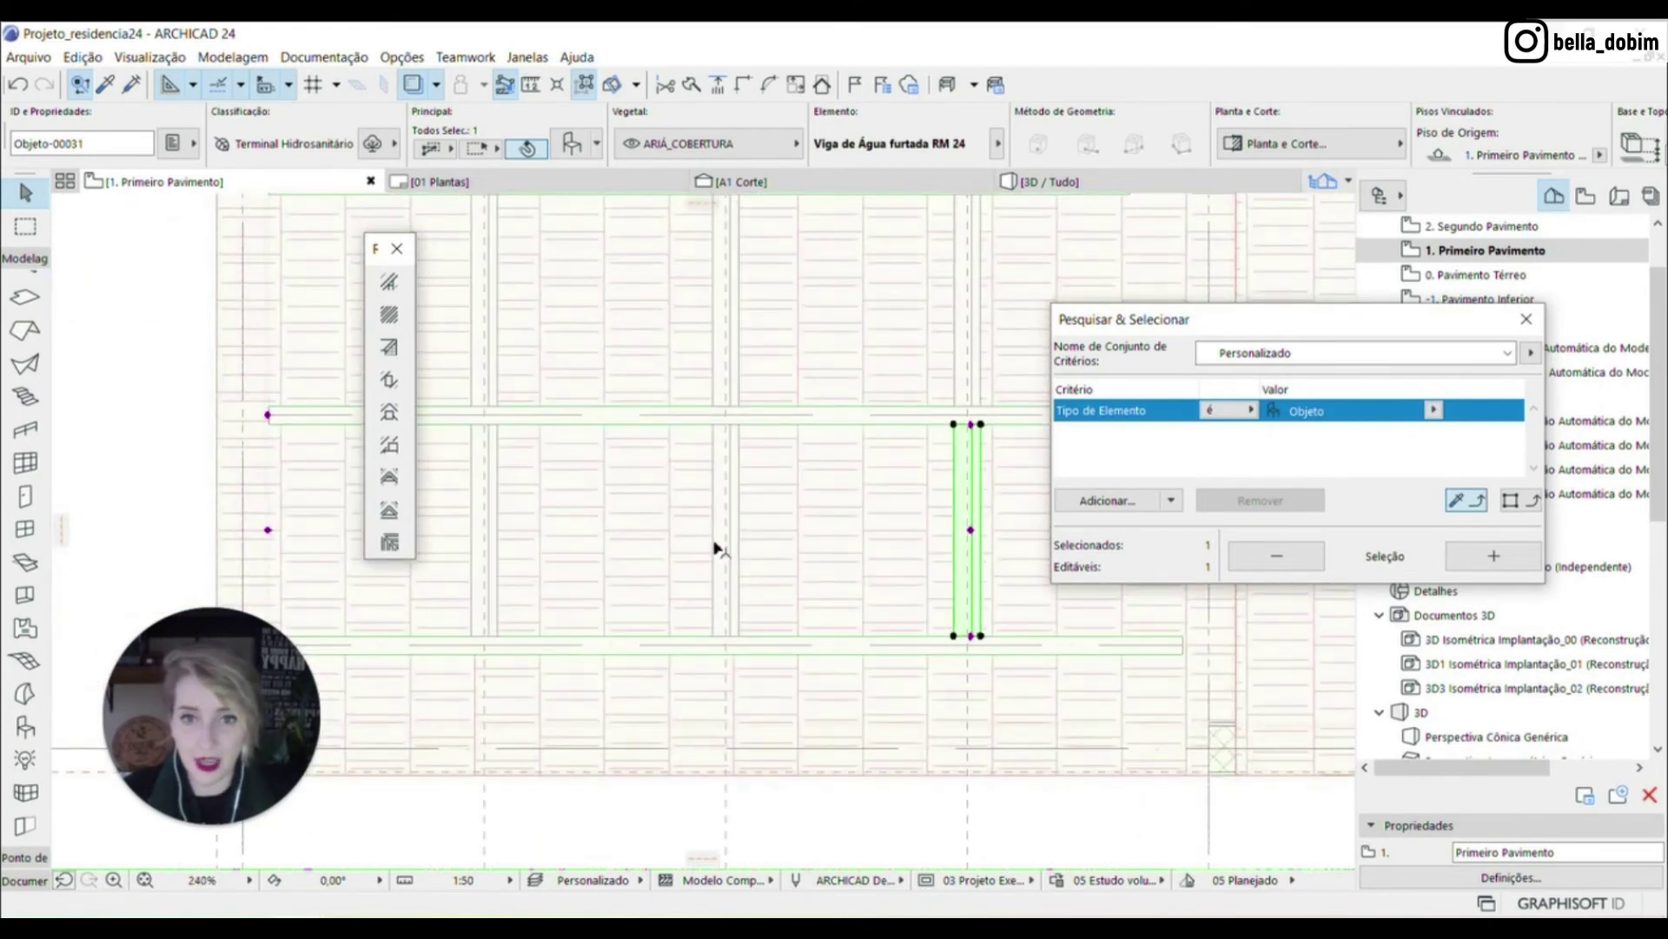
click(734, 543)
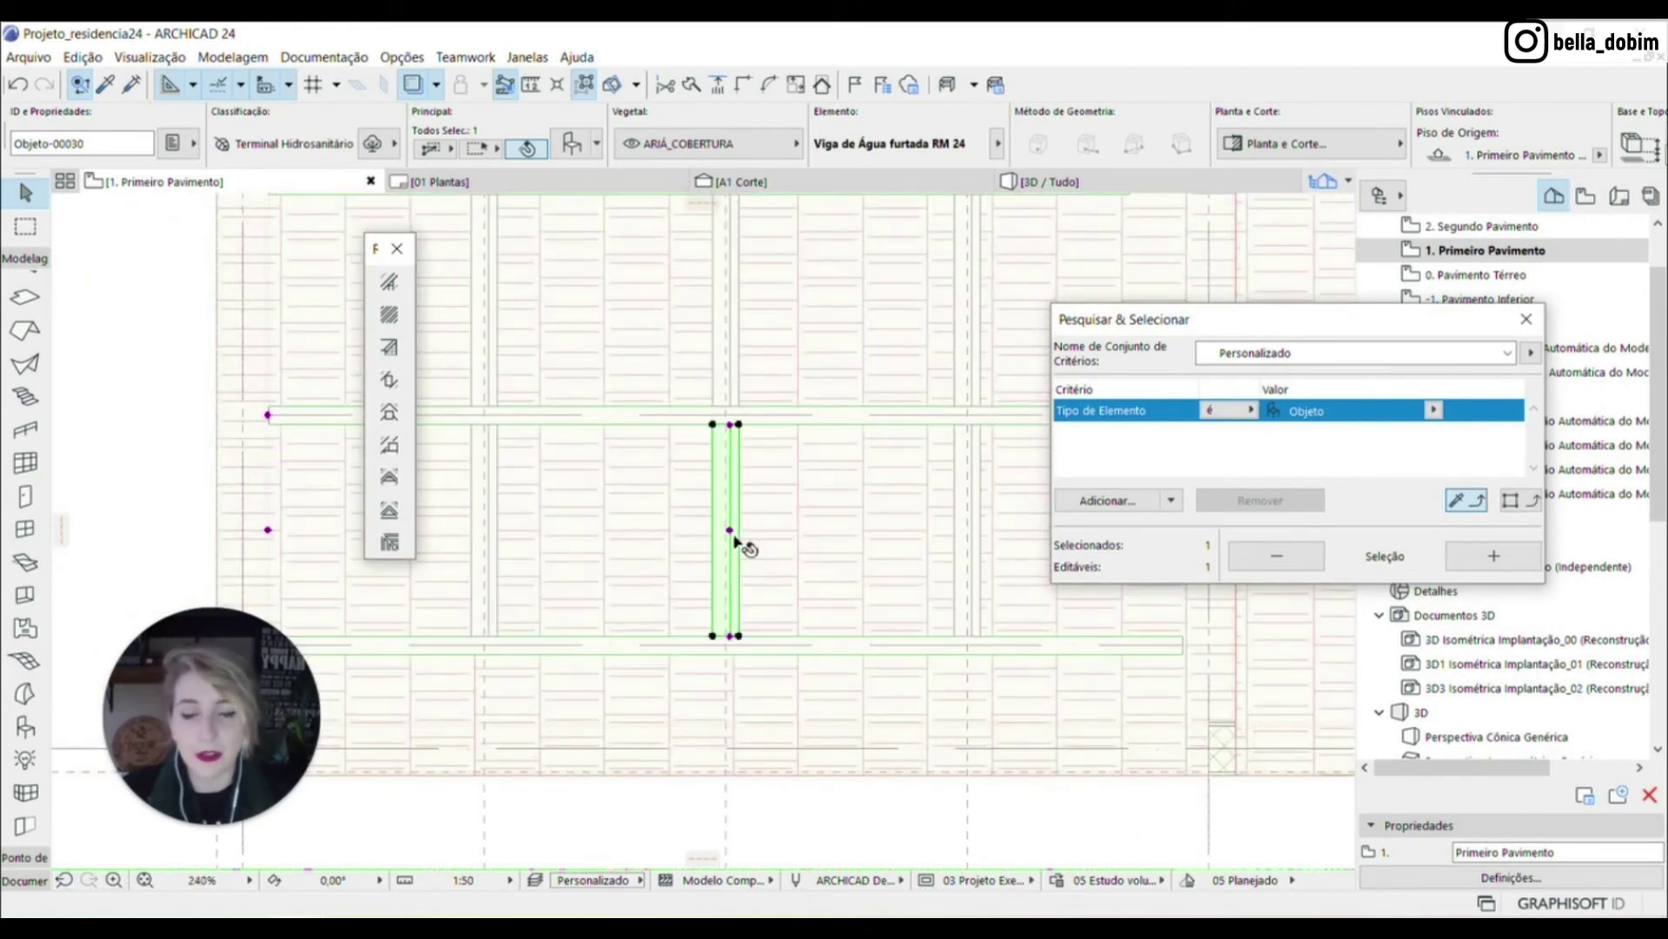
shift+click(977, 526)
shift+click(487, 521)
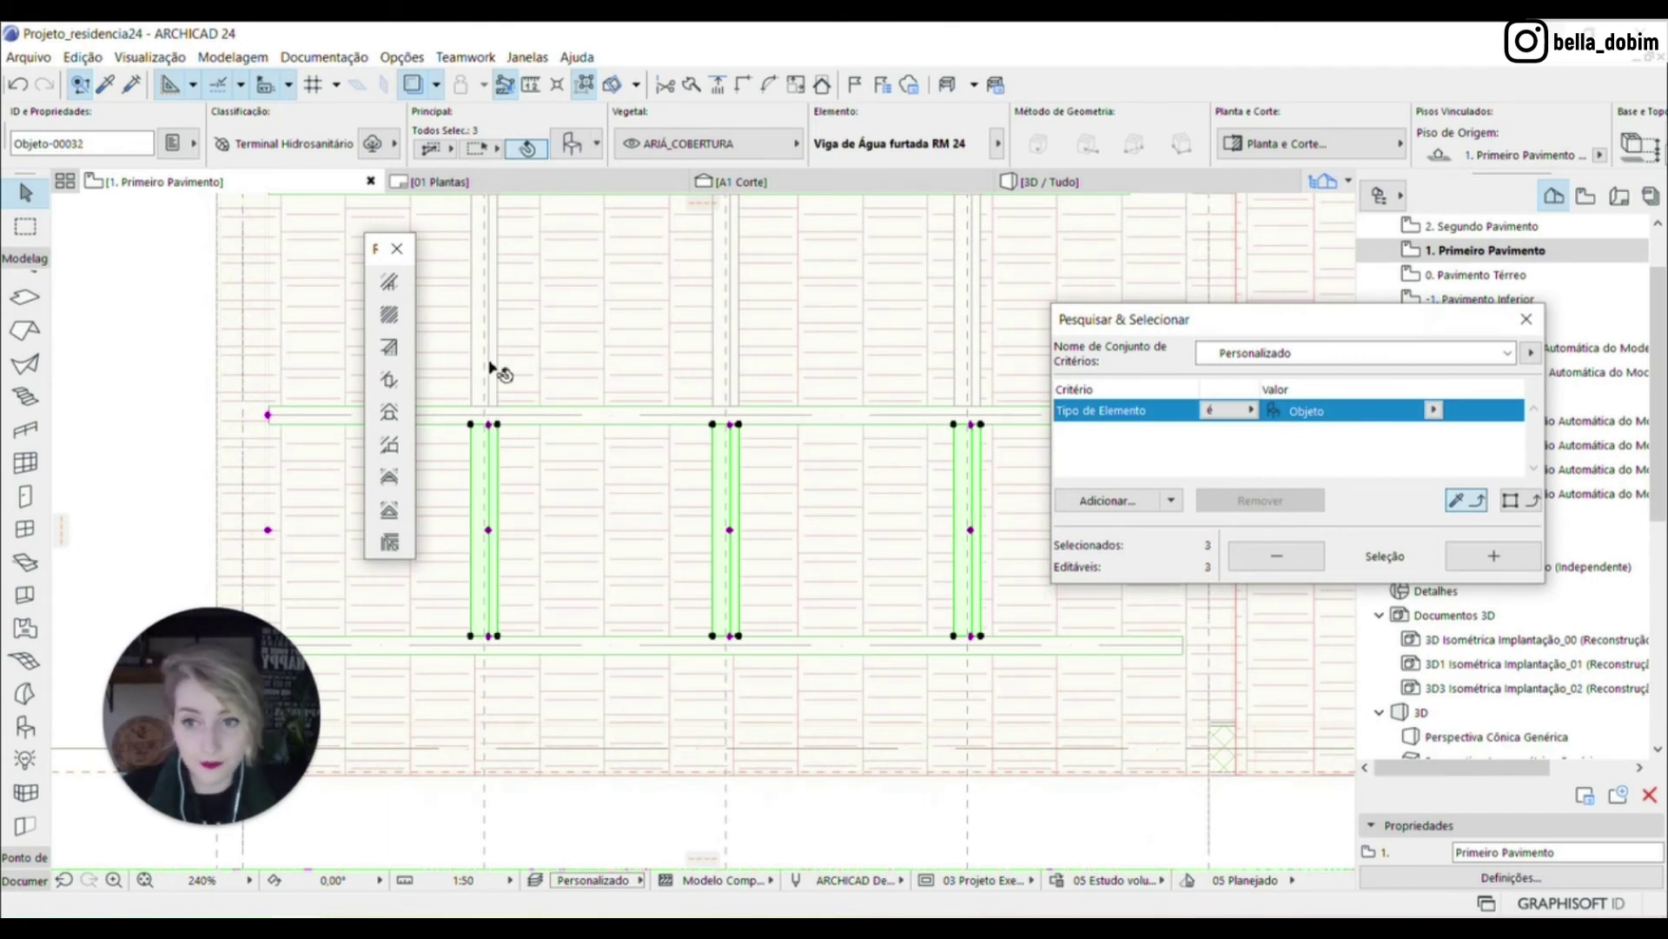
key(ctrl)
click(268, 416)
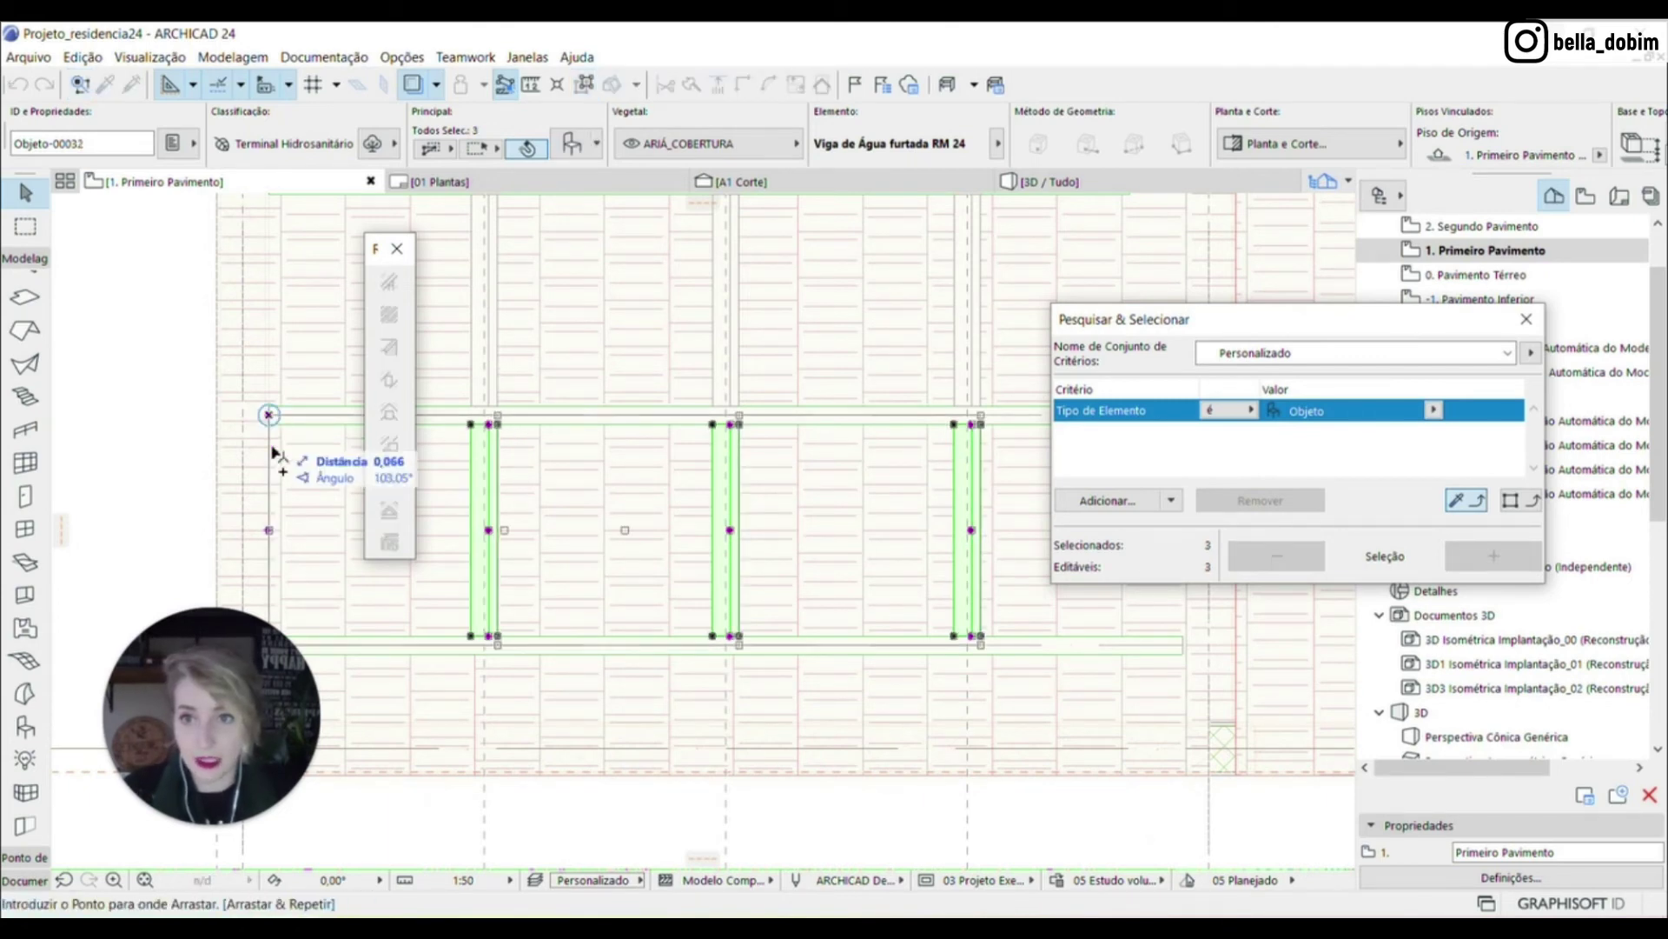
scroll(904, 594, down, 3)
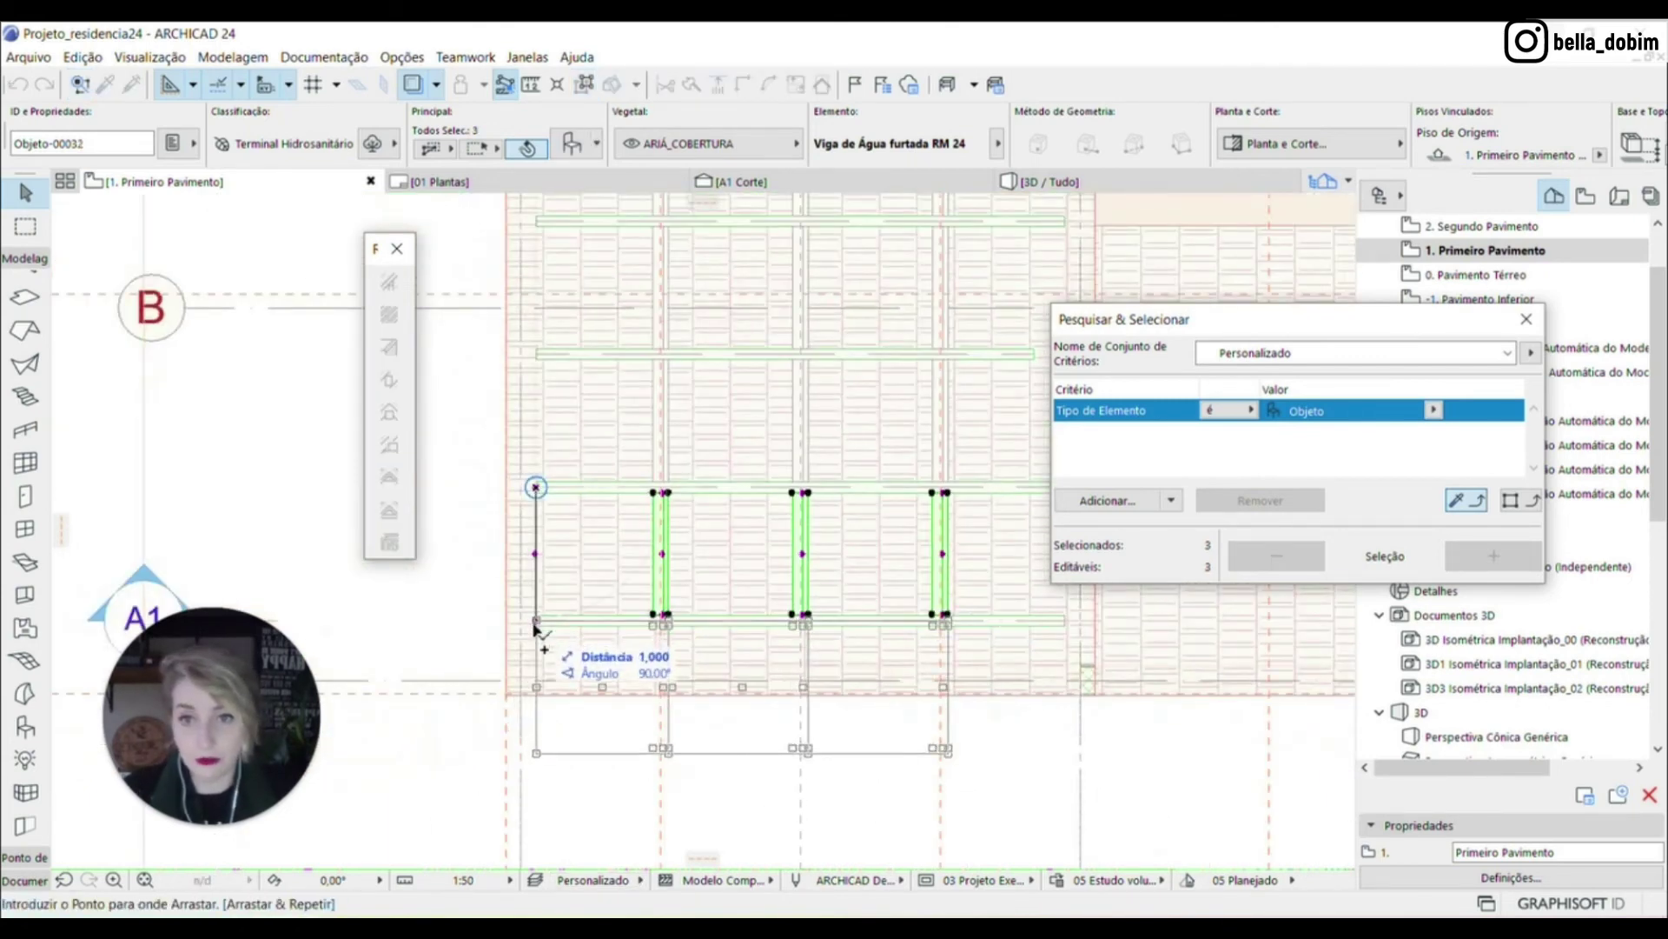
click(536, 623)
Stretch the free end of one copied crosspiece back to the axis C line
scroll(965, 759, up, 3)
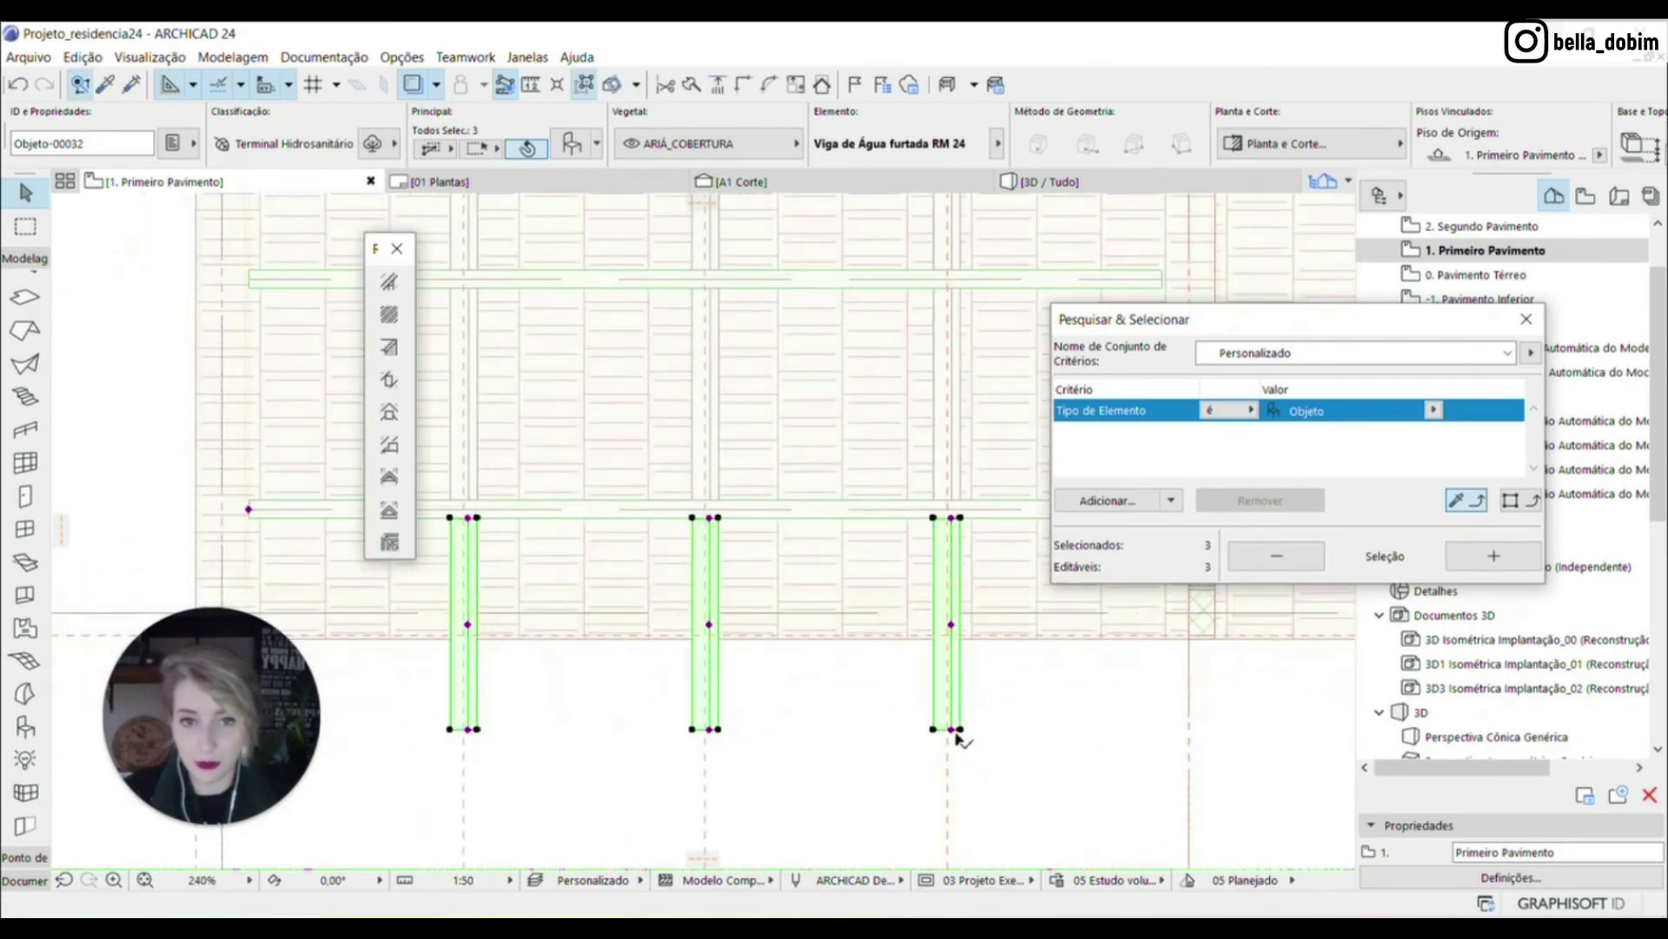
click(951, 729)
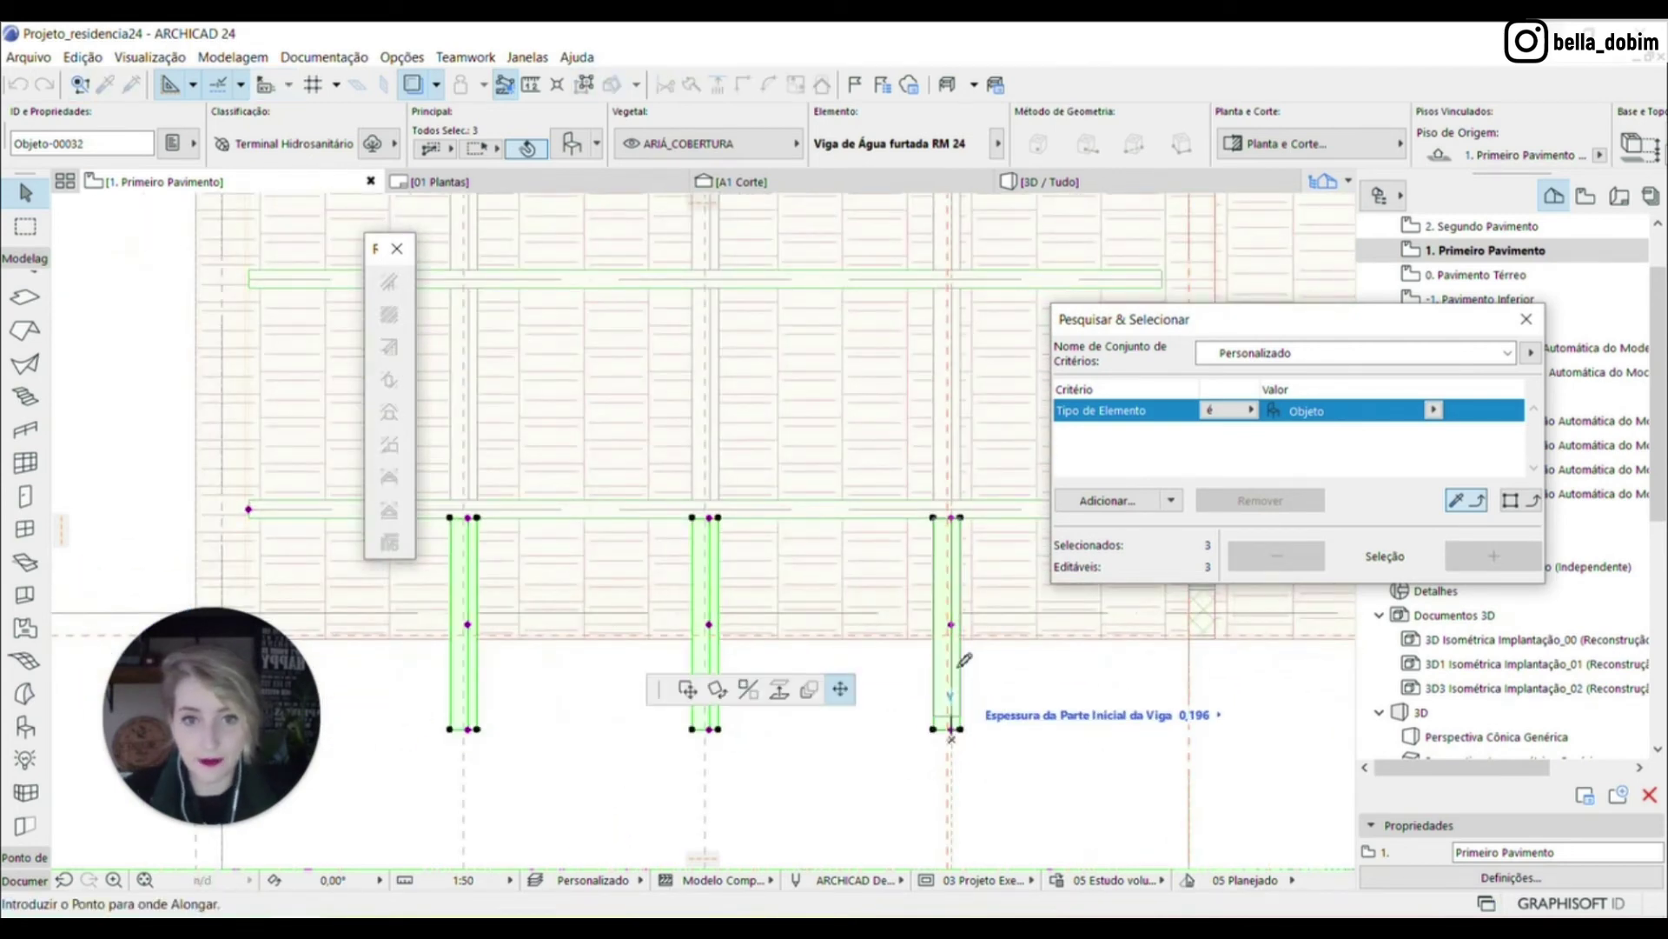
click(1193, 608)
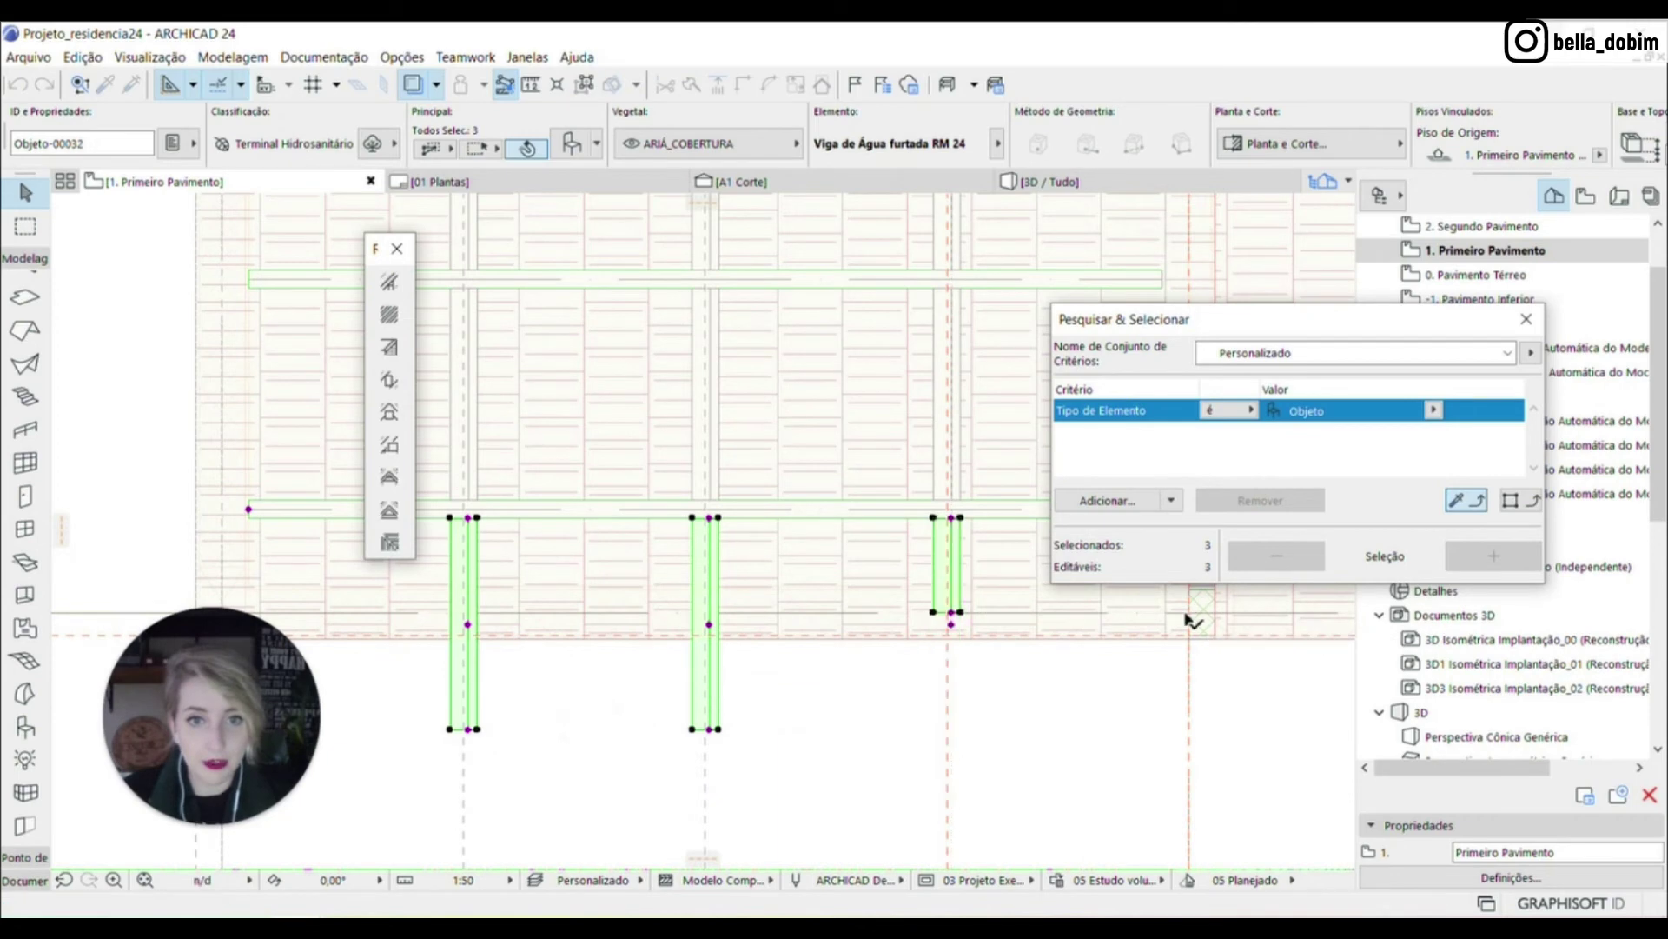
scroll(912, 630, down, 3)
scroll(863, 643, up, 3)
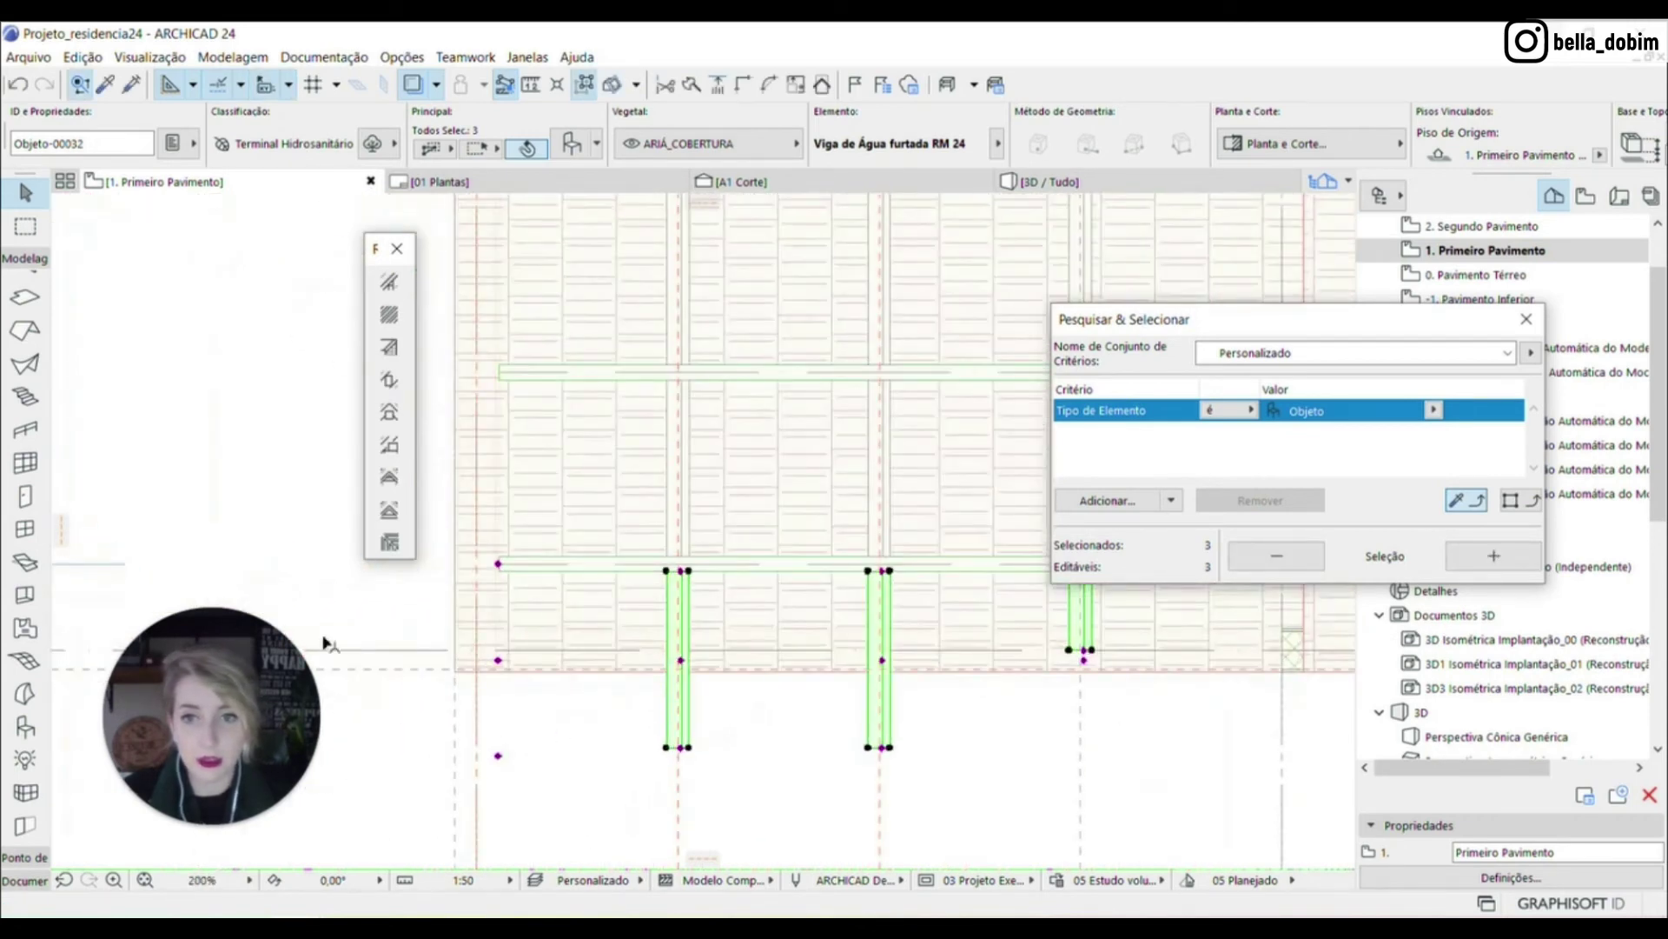
Open the Rastreamento e Referência settings and raise the visibility of the 0. Pavimento Térreo reference to its maximum
click(439, 84)
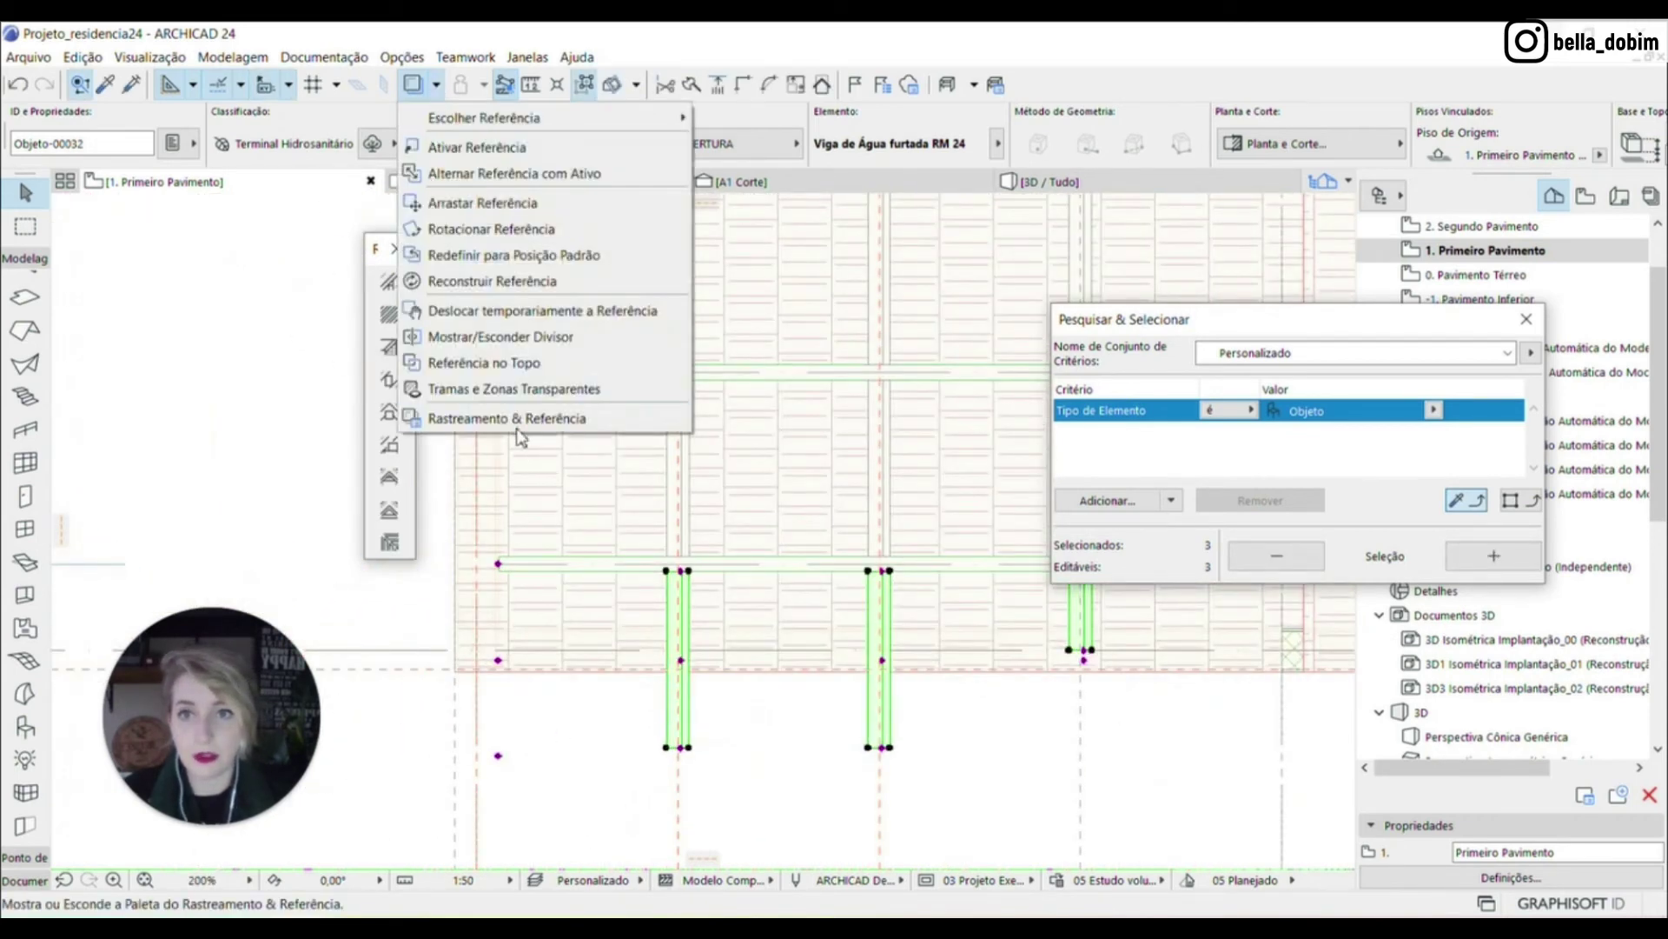
click(486, 426)
drag(356, 370, 402, 369)
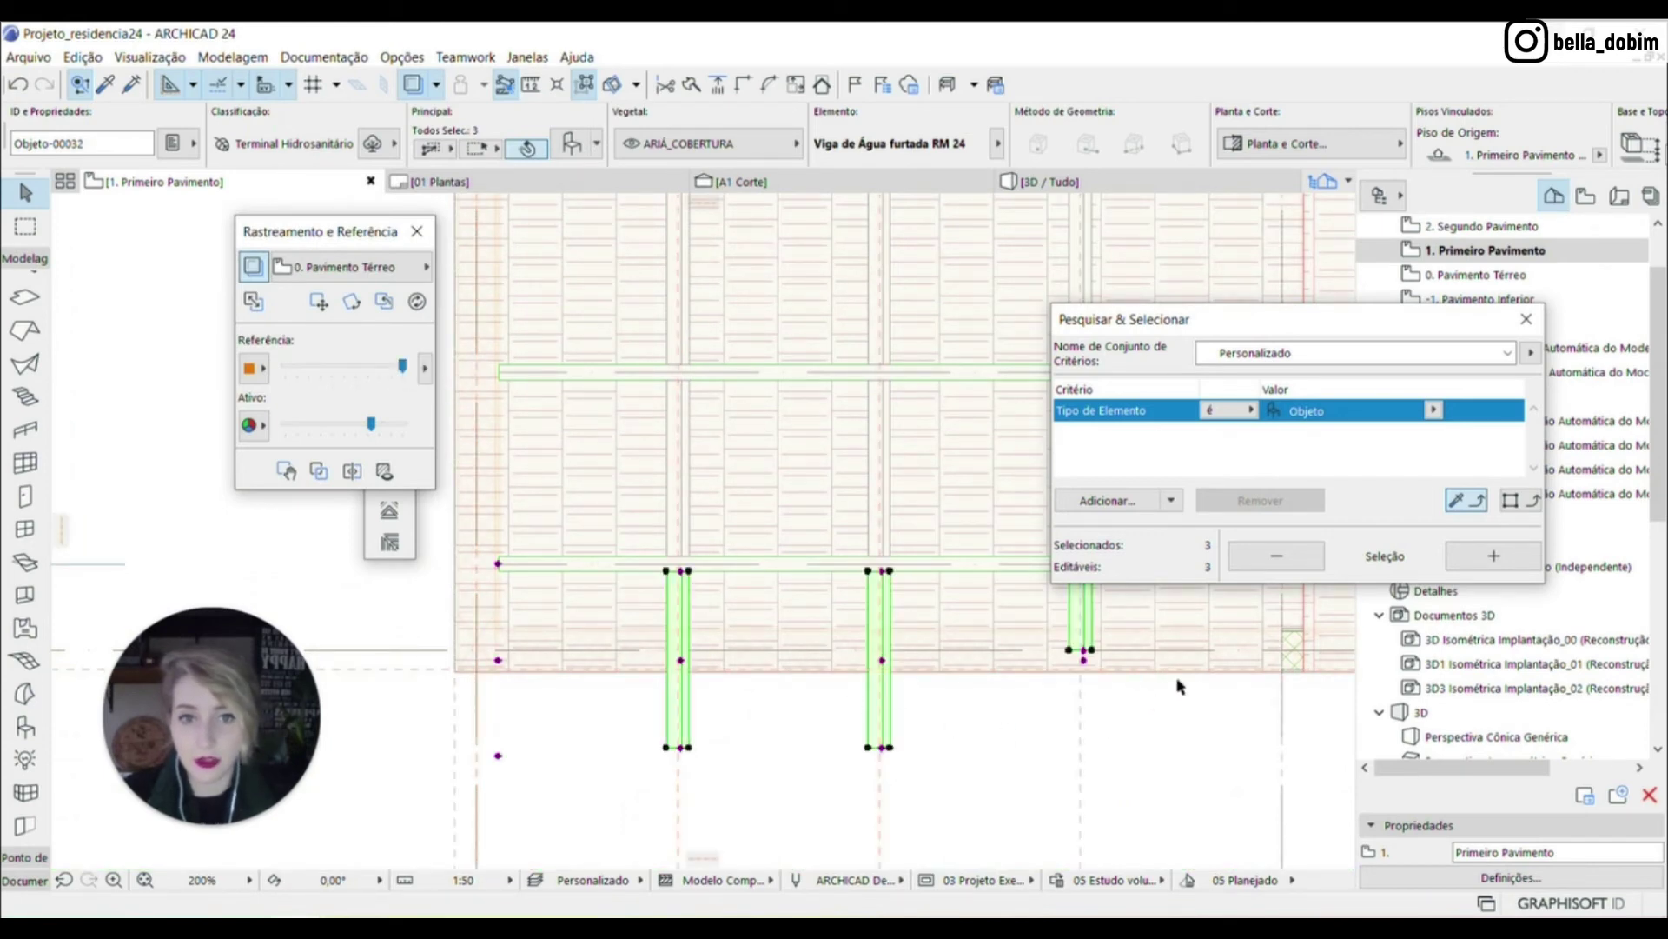
Shorten the three copied crosspieces so they run only from the last rafter to the wall near axis C
scroll(1130, 669, up, 3)
scroll(1079, 662, up, 2)
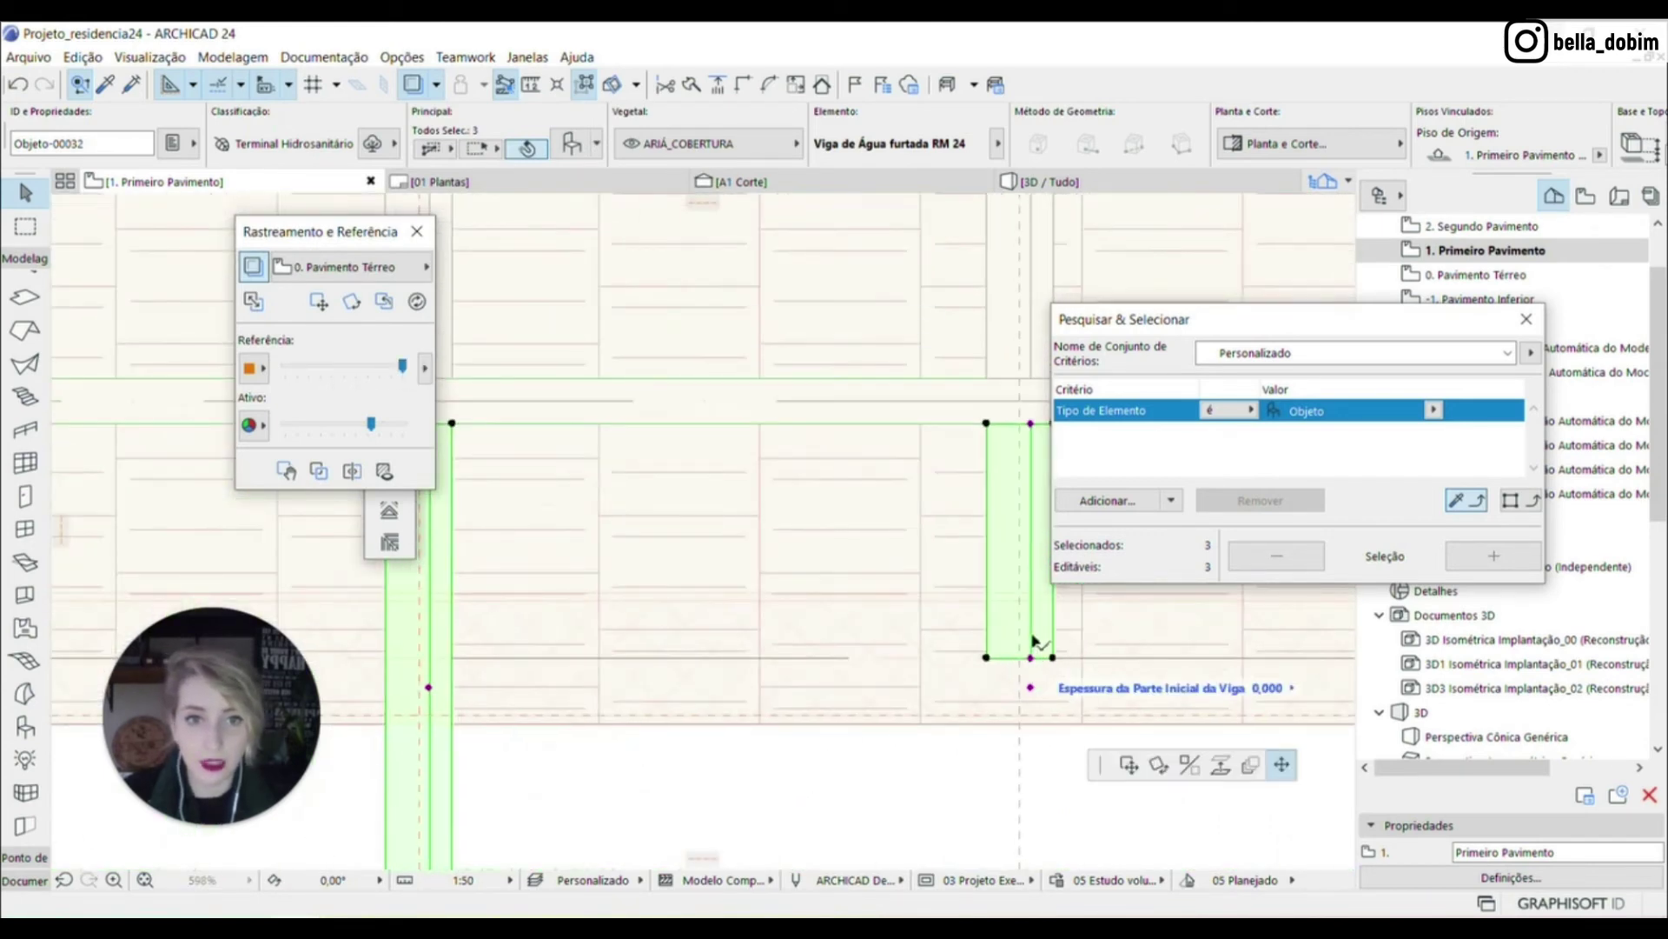
click(1033, 640)
scroll(1049, 588, down, 3)
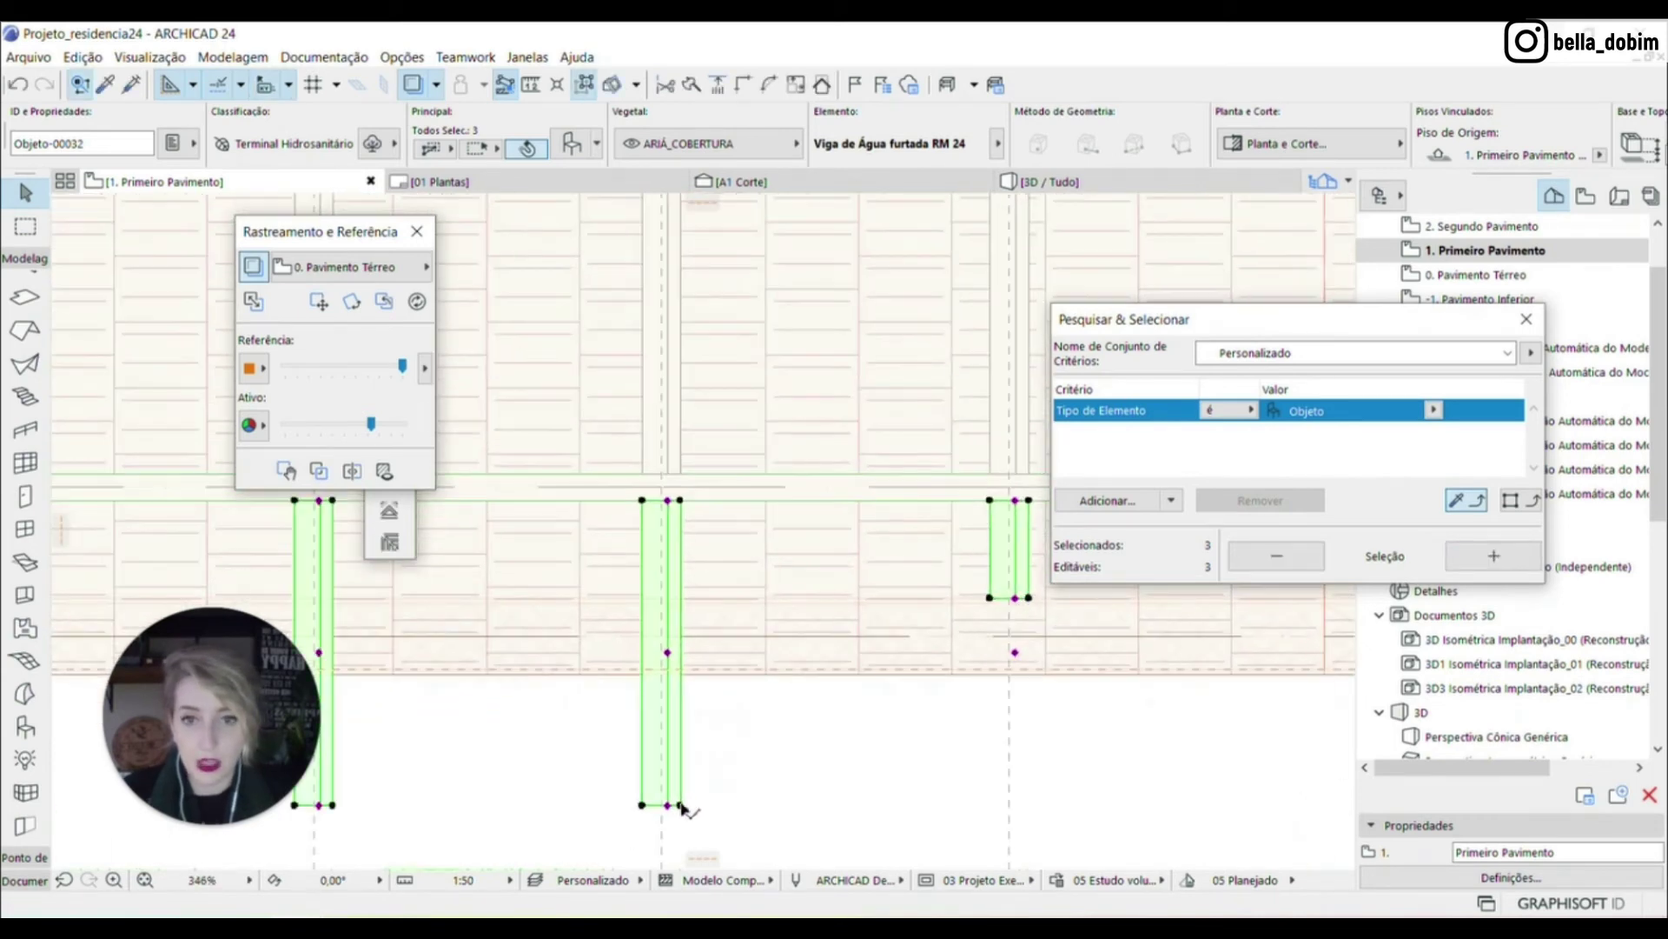
scroll(765, 565, up, 2)
click(758, 521)
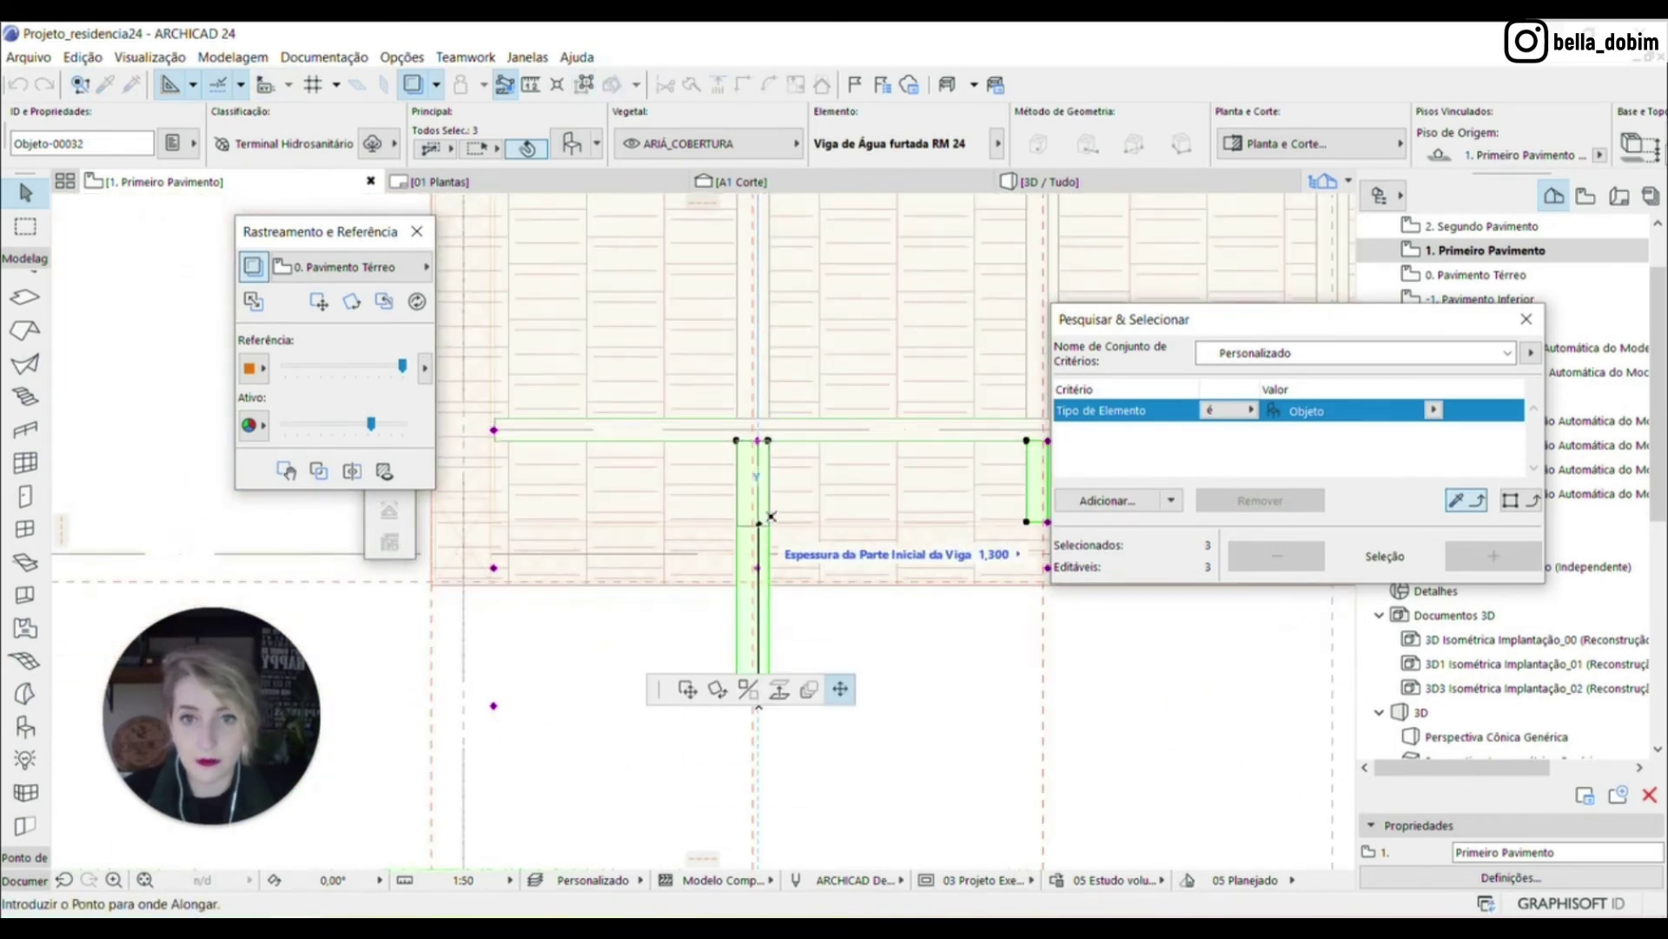
click(776, 513)
scroll(669, 646, down, 3)
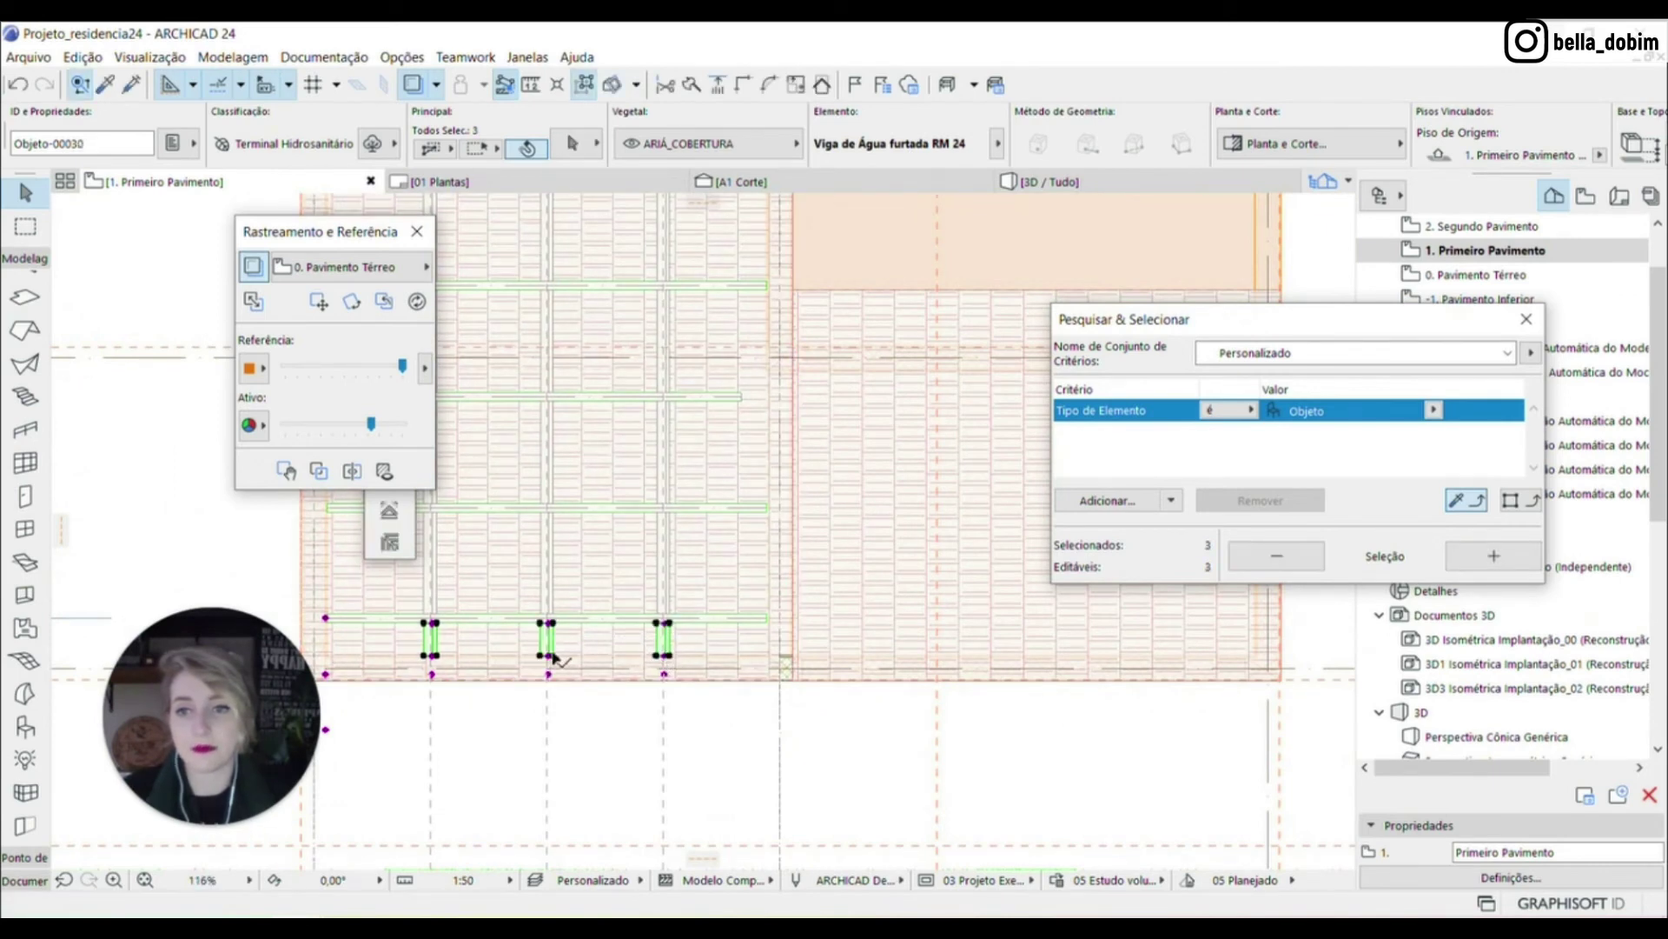
Mirror a copy of the three short crosspieces to the axis A end, move it 1,000 beyond the first rafter, and deselect it
click(548, 675)
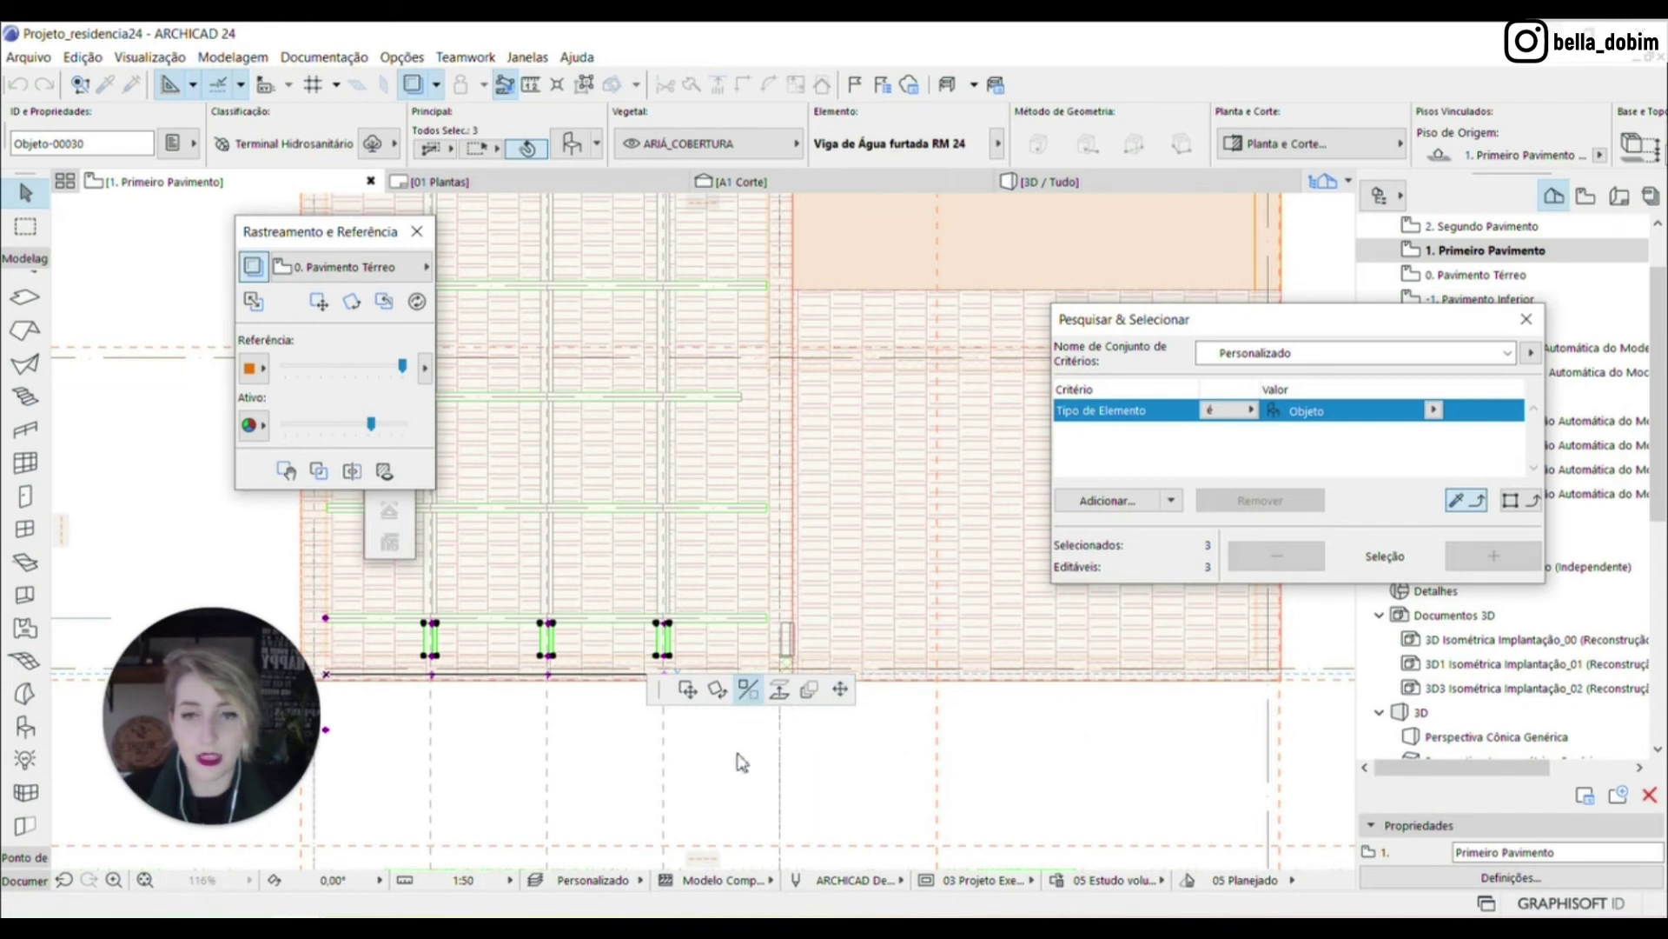
scroll(718, 801, down, 3)
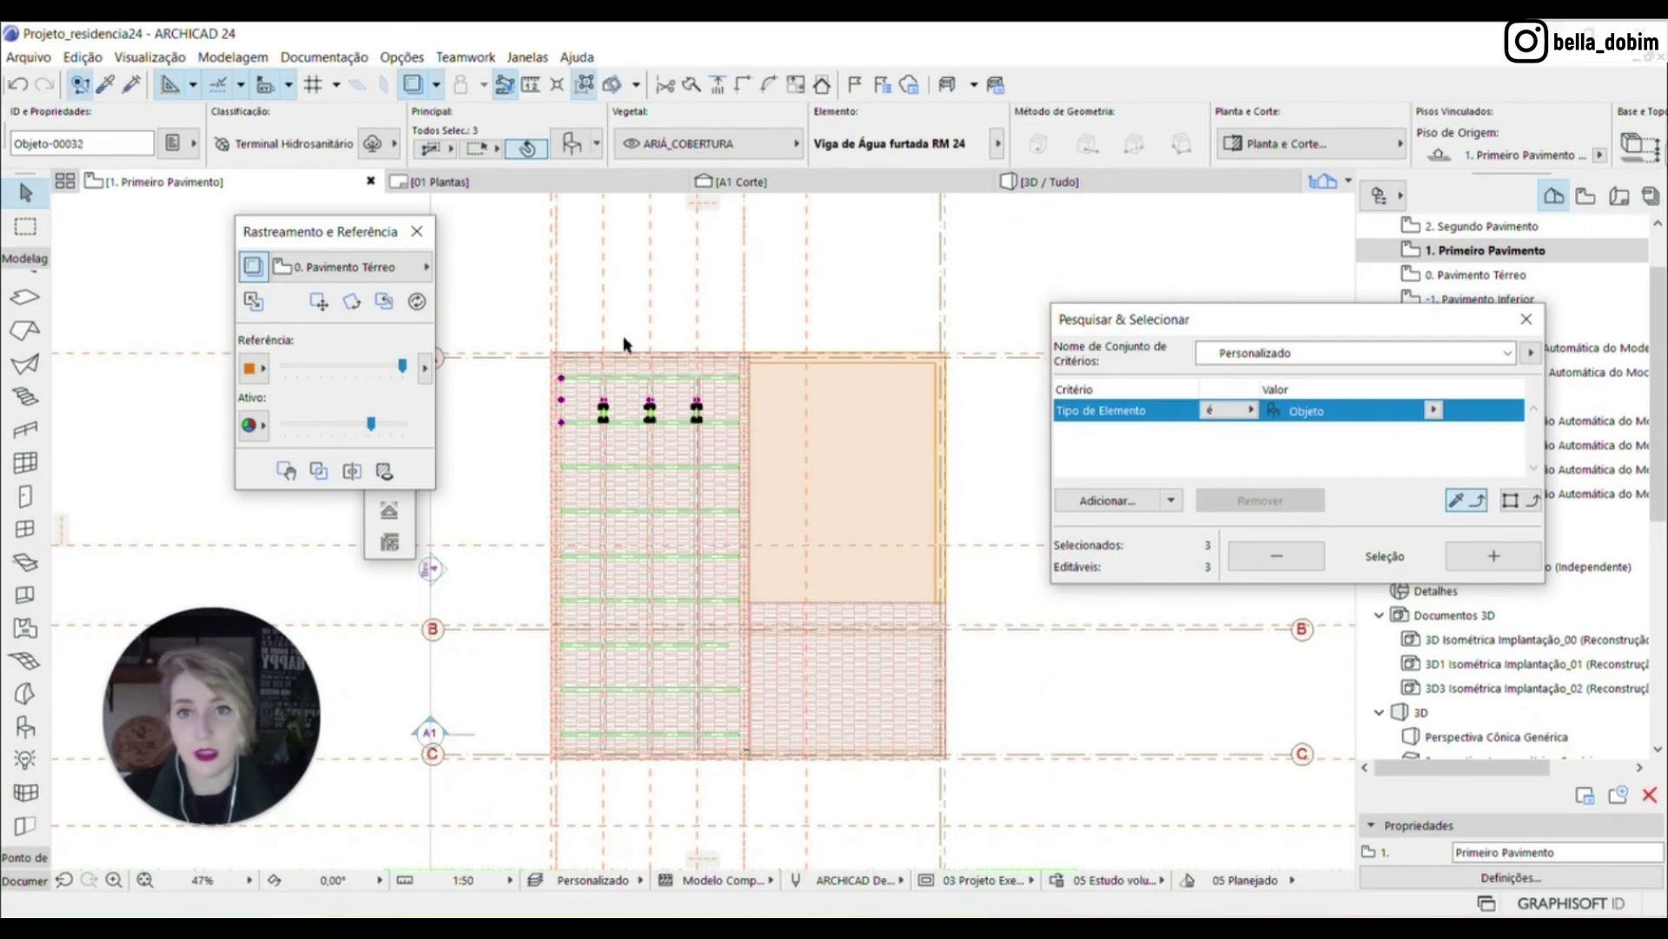
scroll(624, 344, up, 10)
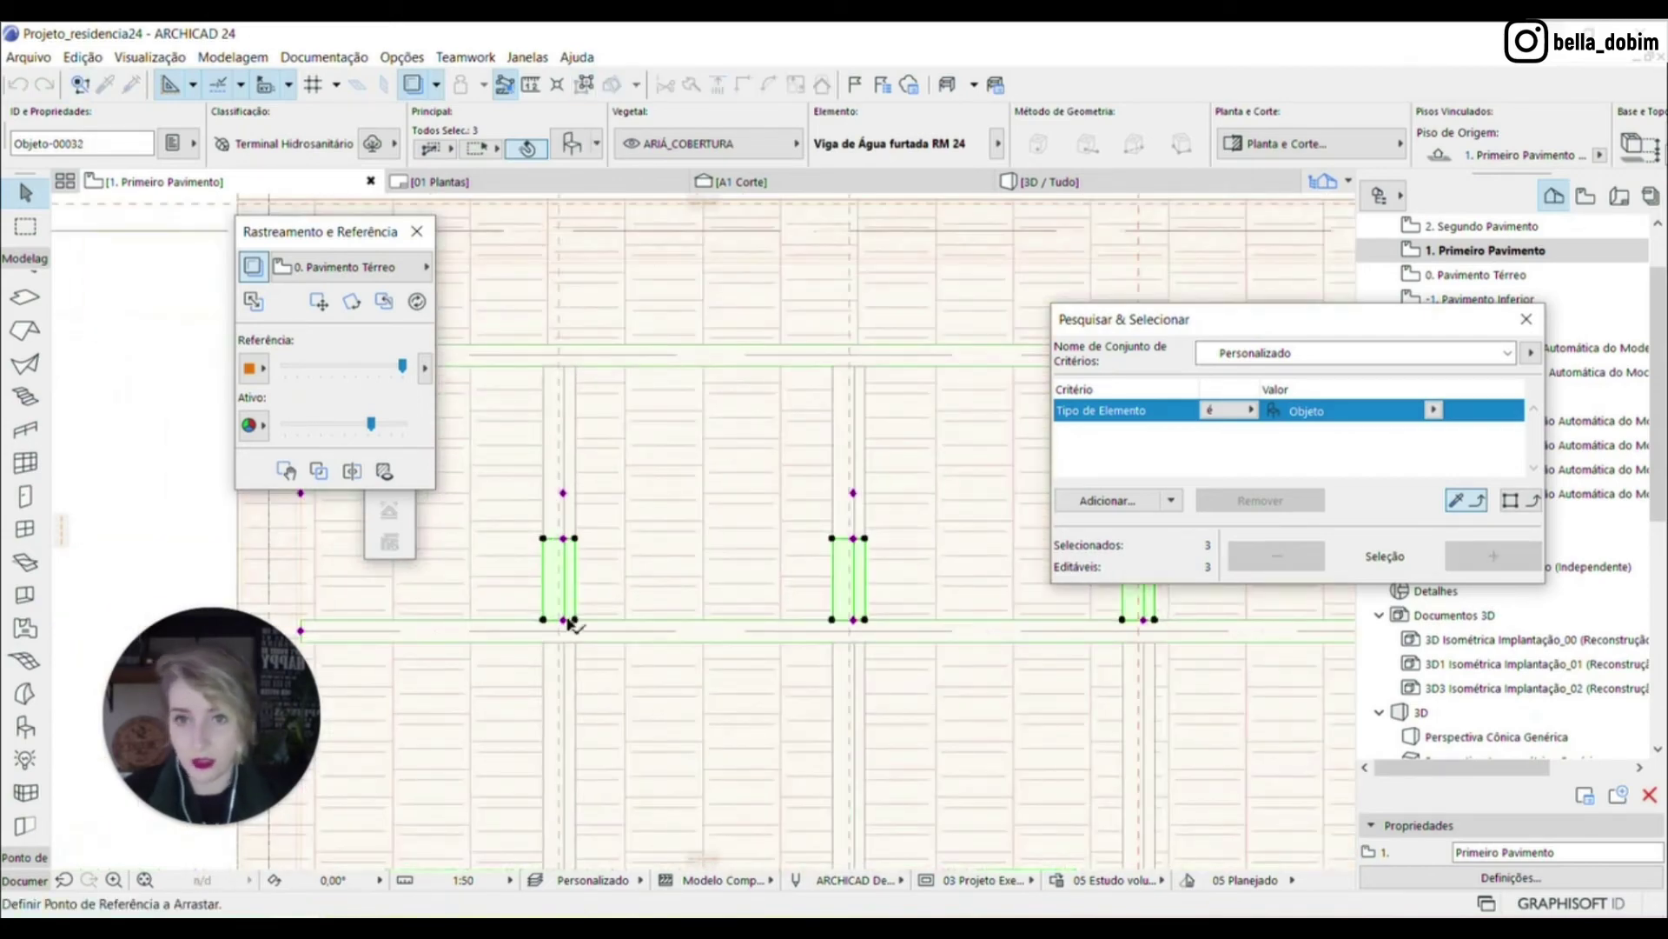
click(564, 621)
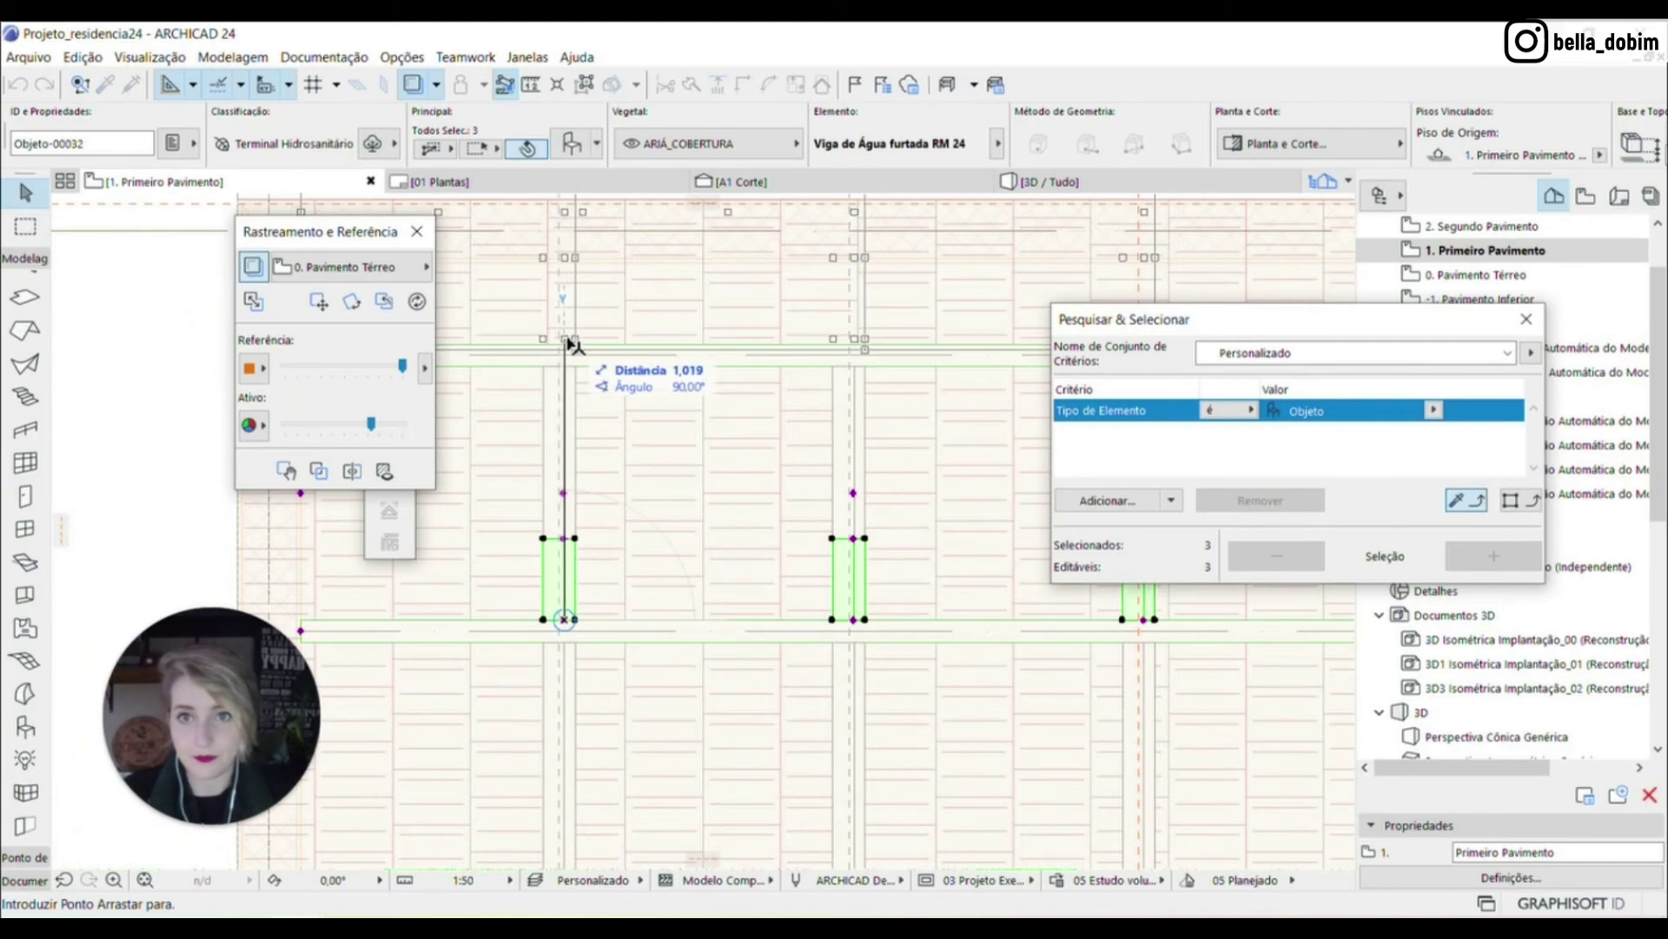
scroll(817, 343, down, 4)
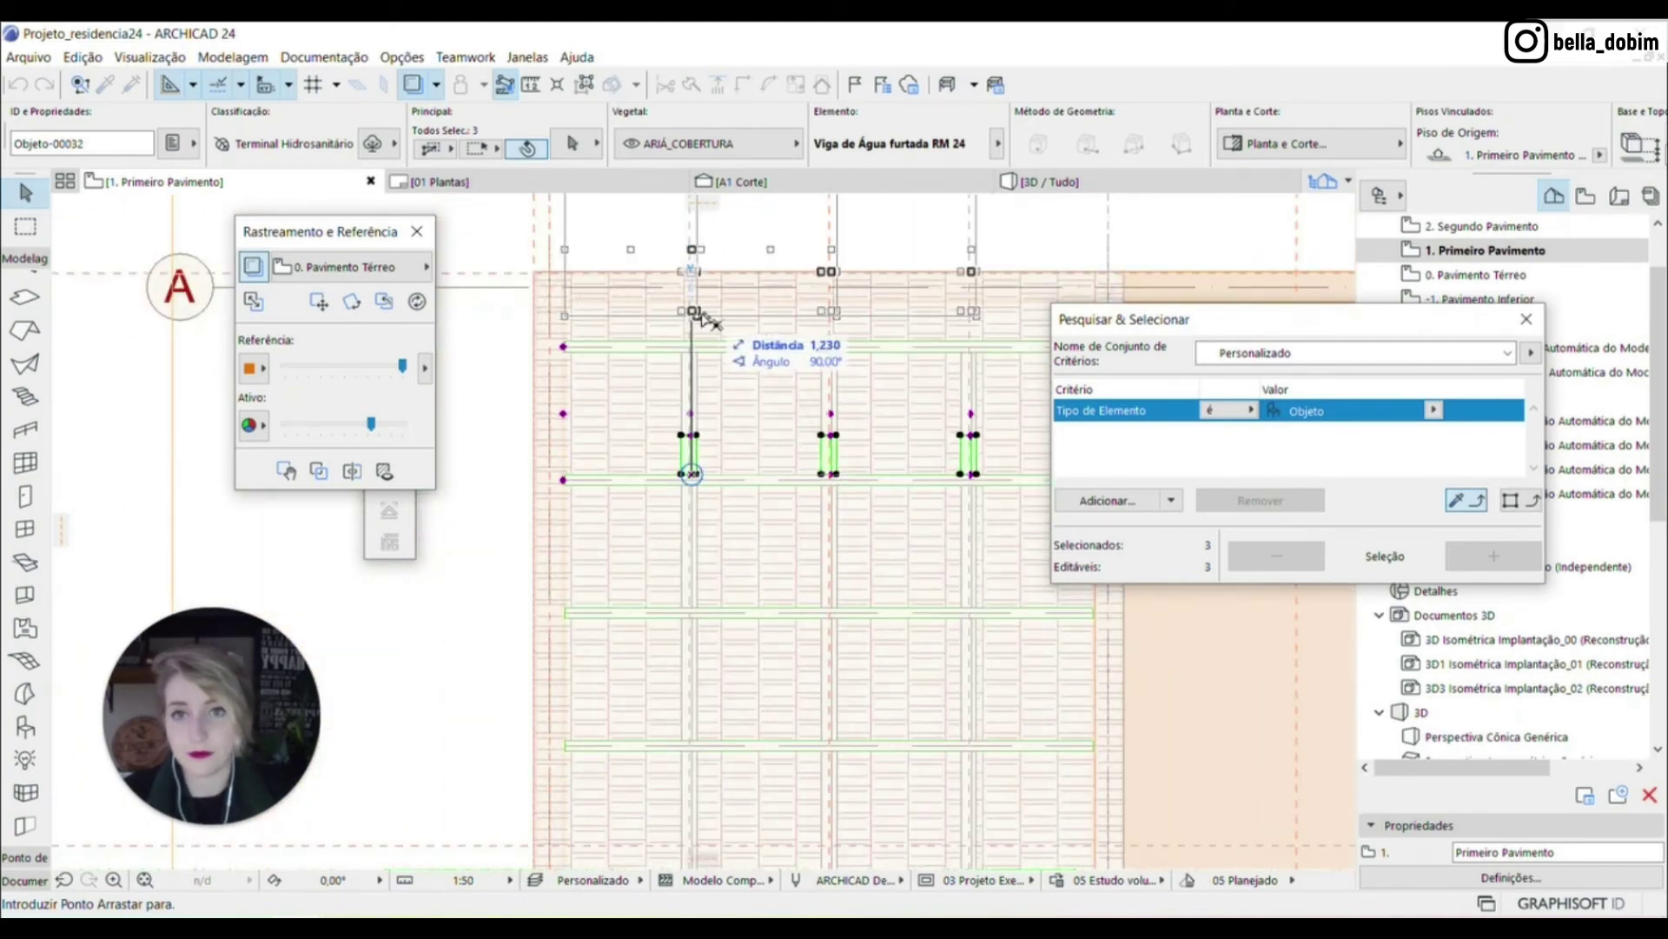
scroll(643, 350, up, 2)
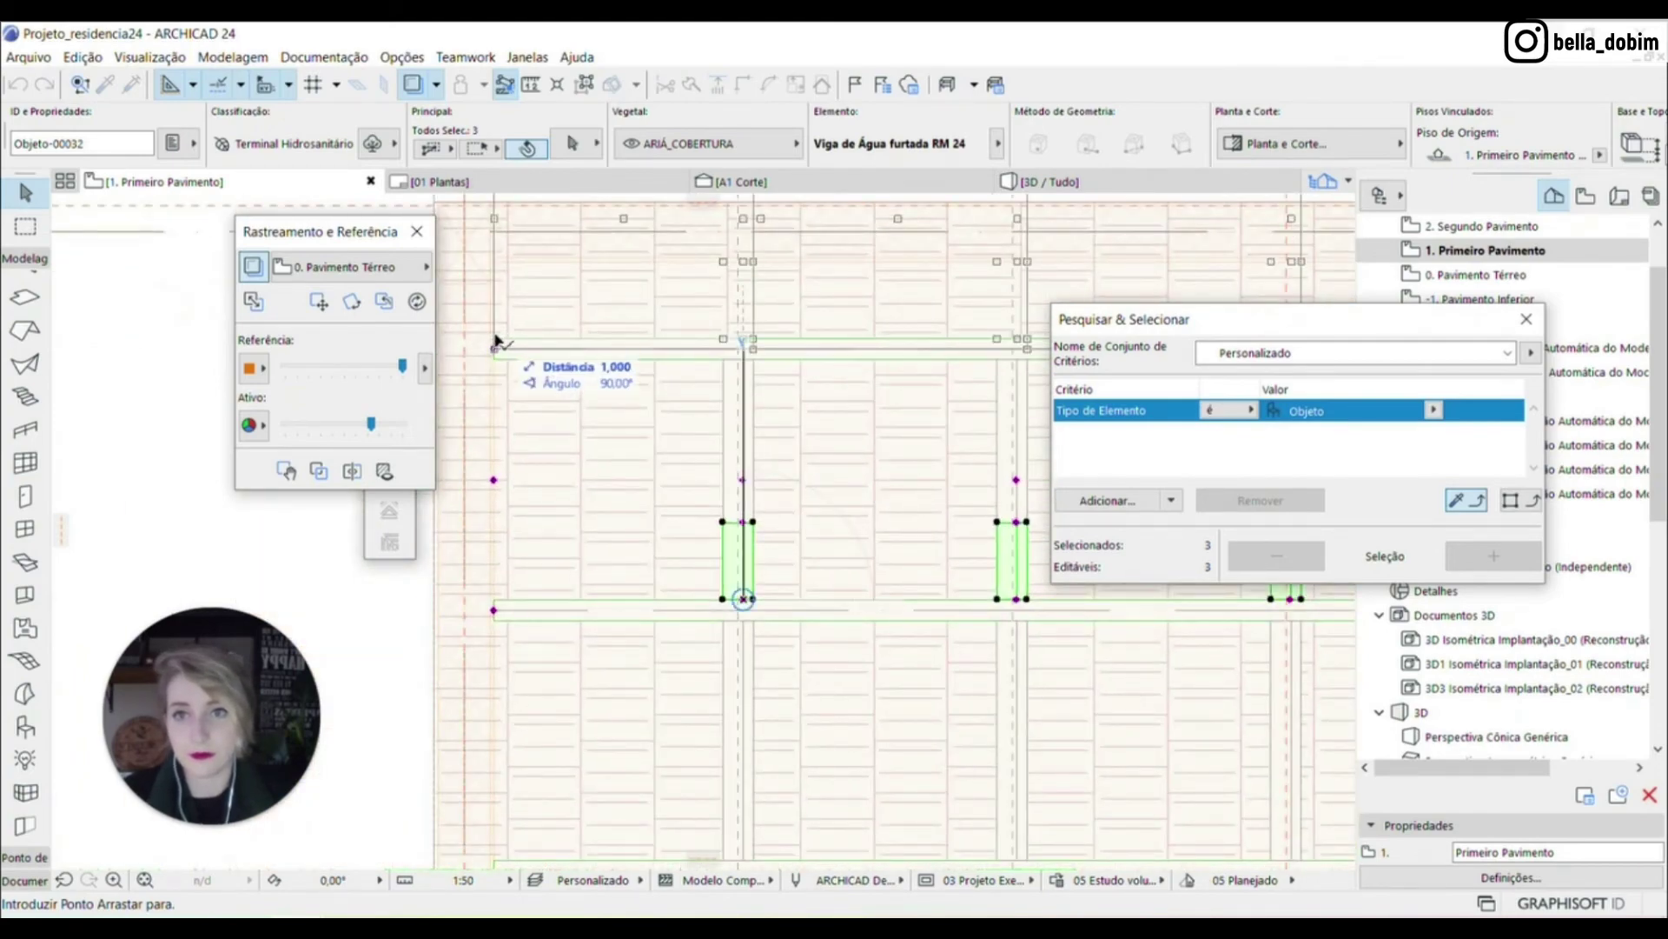
click(495, 339)
scroll(577, 477, down, 2)
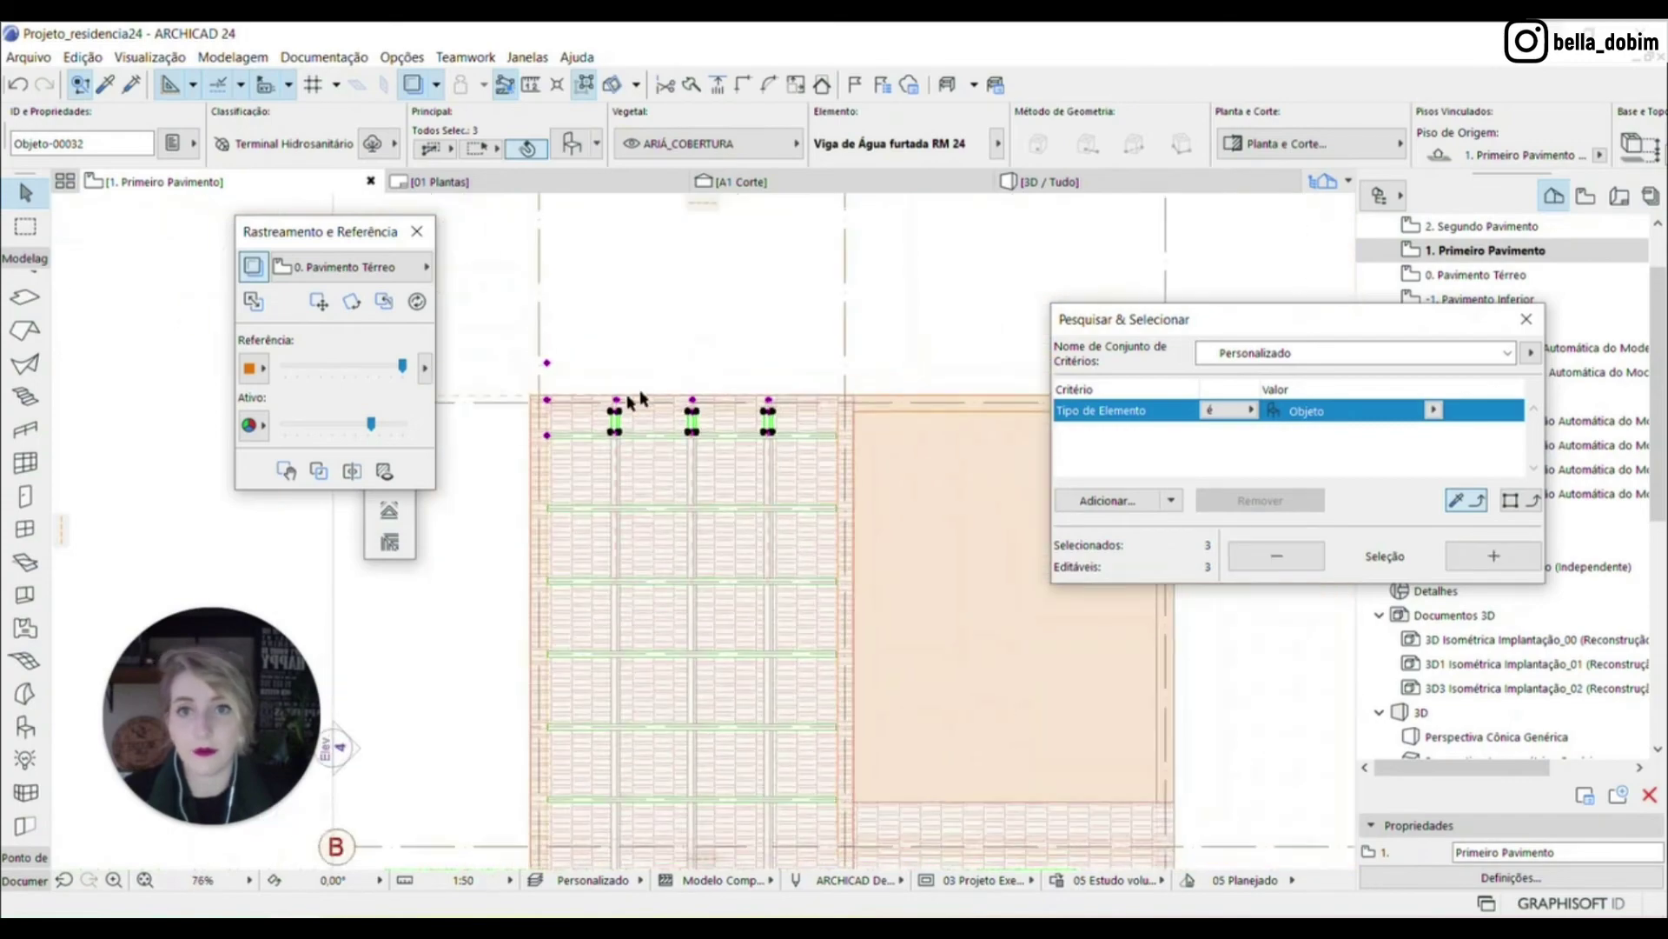
scroll(557, 455, up, 3)
scroll(557, 456, down, 6)
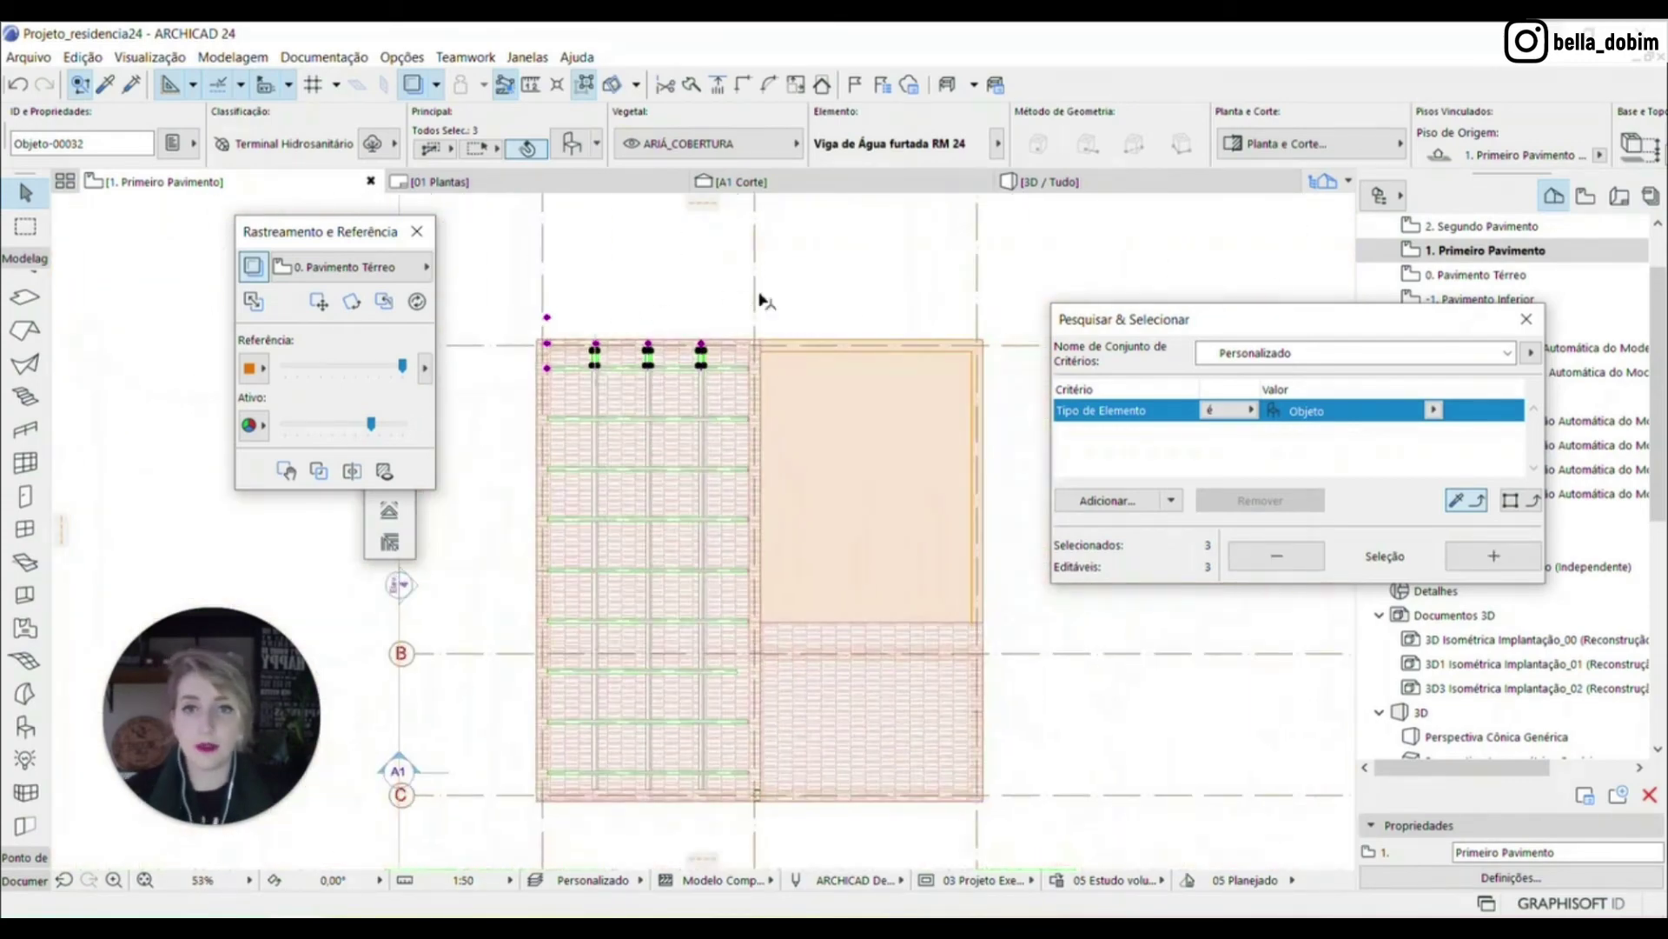
click(844, 271)
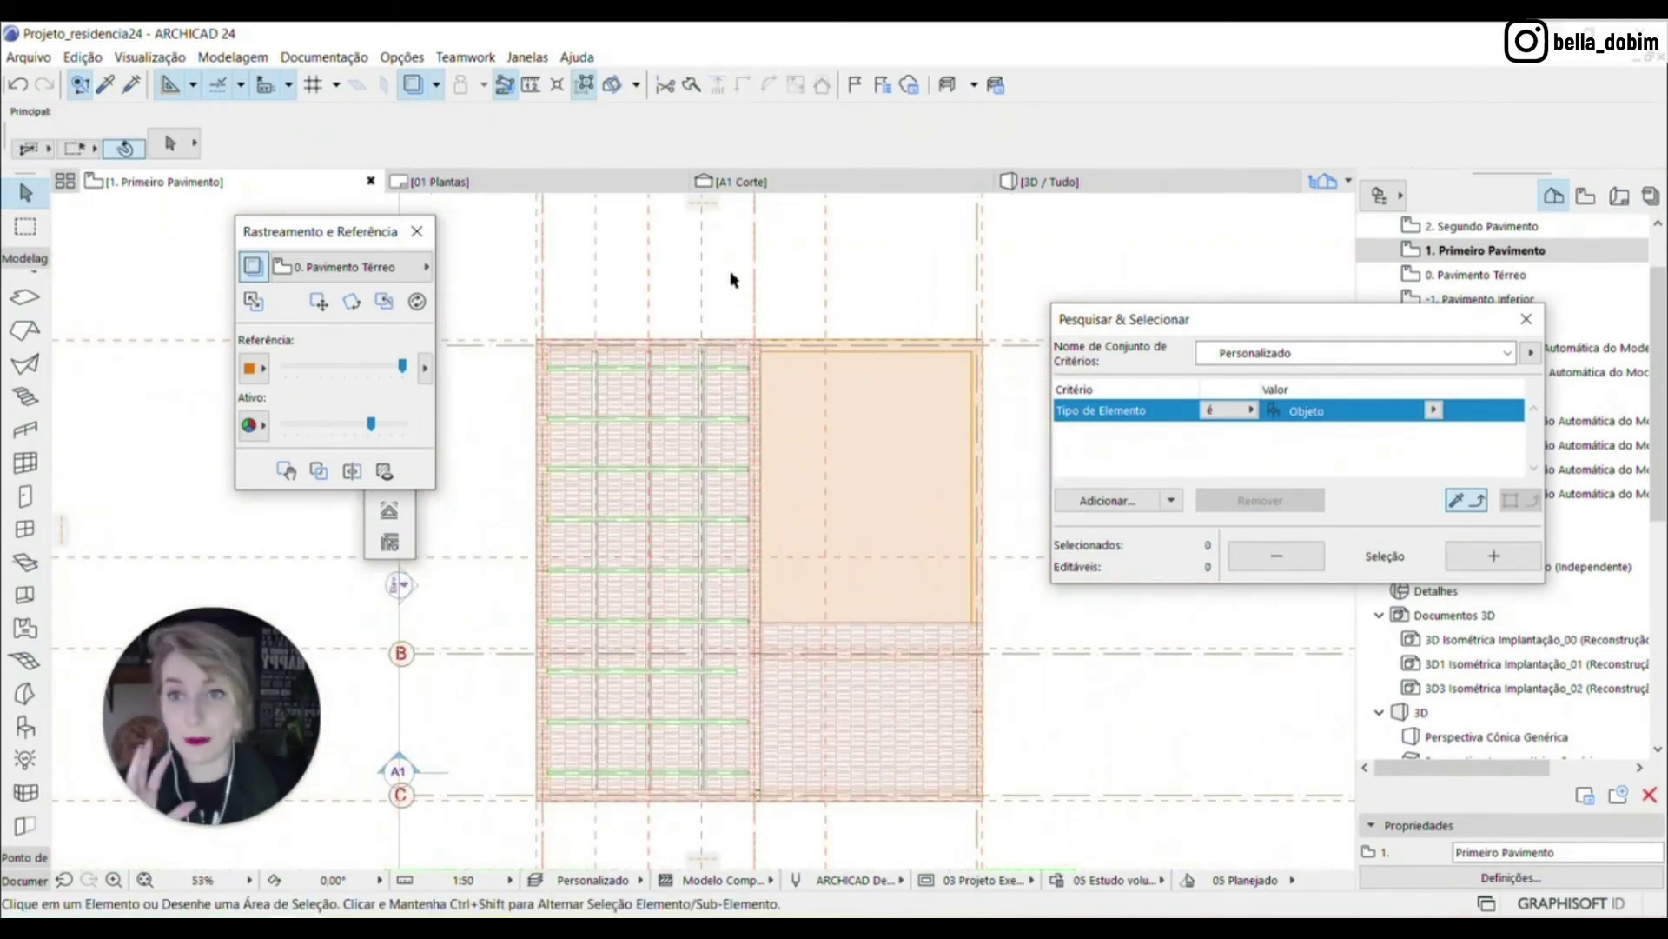
Inspect the rafters and crosspieces from below the tiled roof in the 3D view, including the roof ends
click(1162, 186)
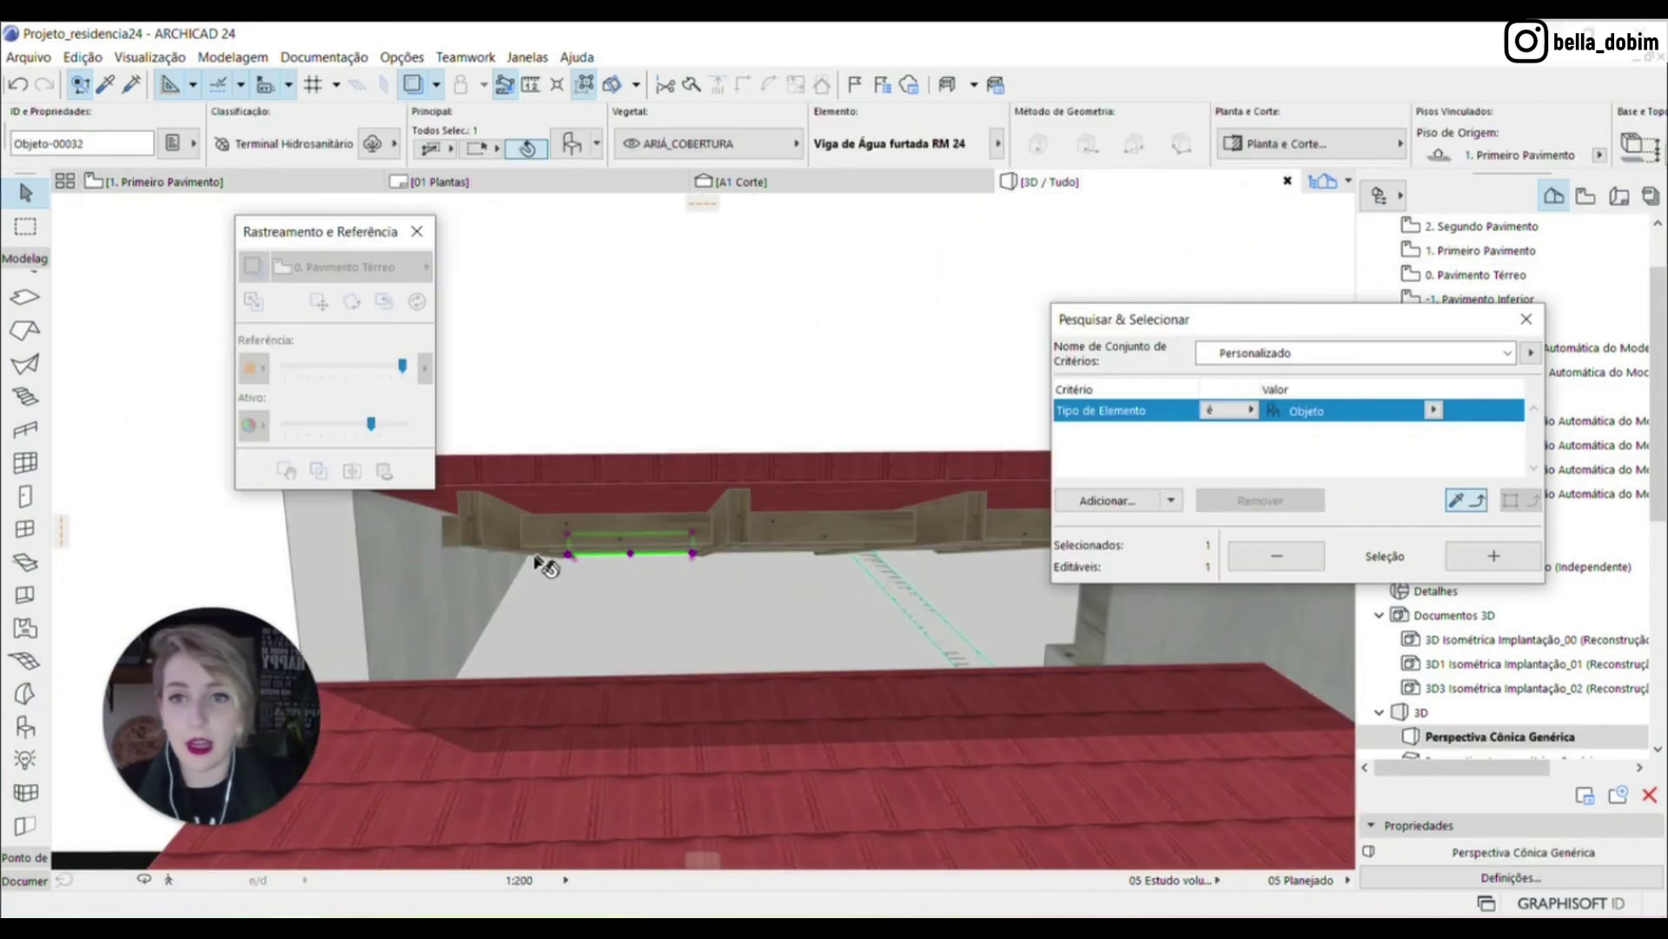
shift+middle_drag(582, 575, 856, 539)
scroll(547, 591, up, 8)
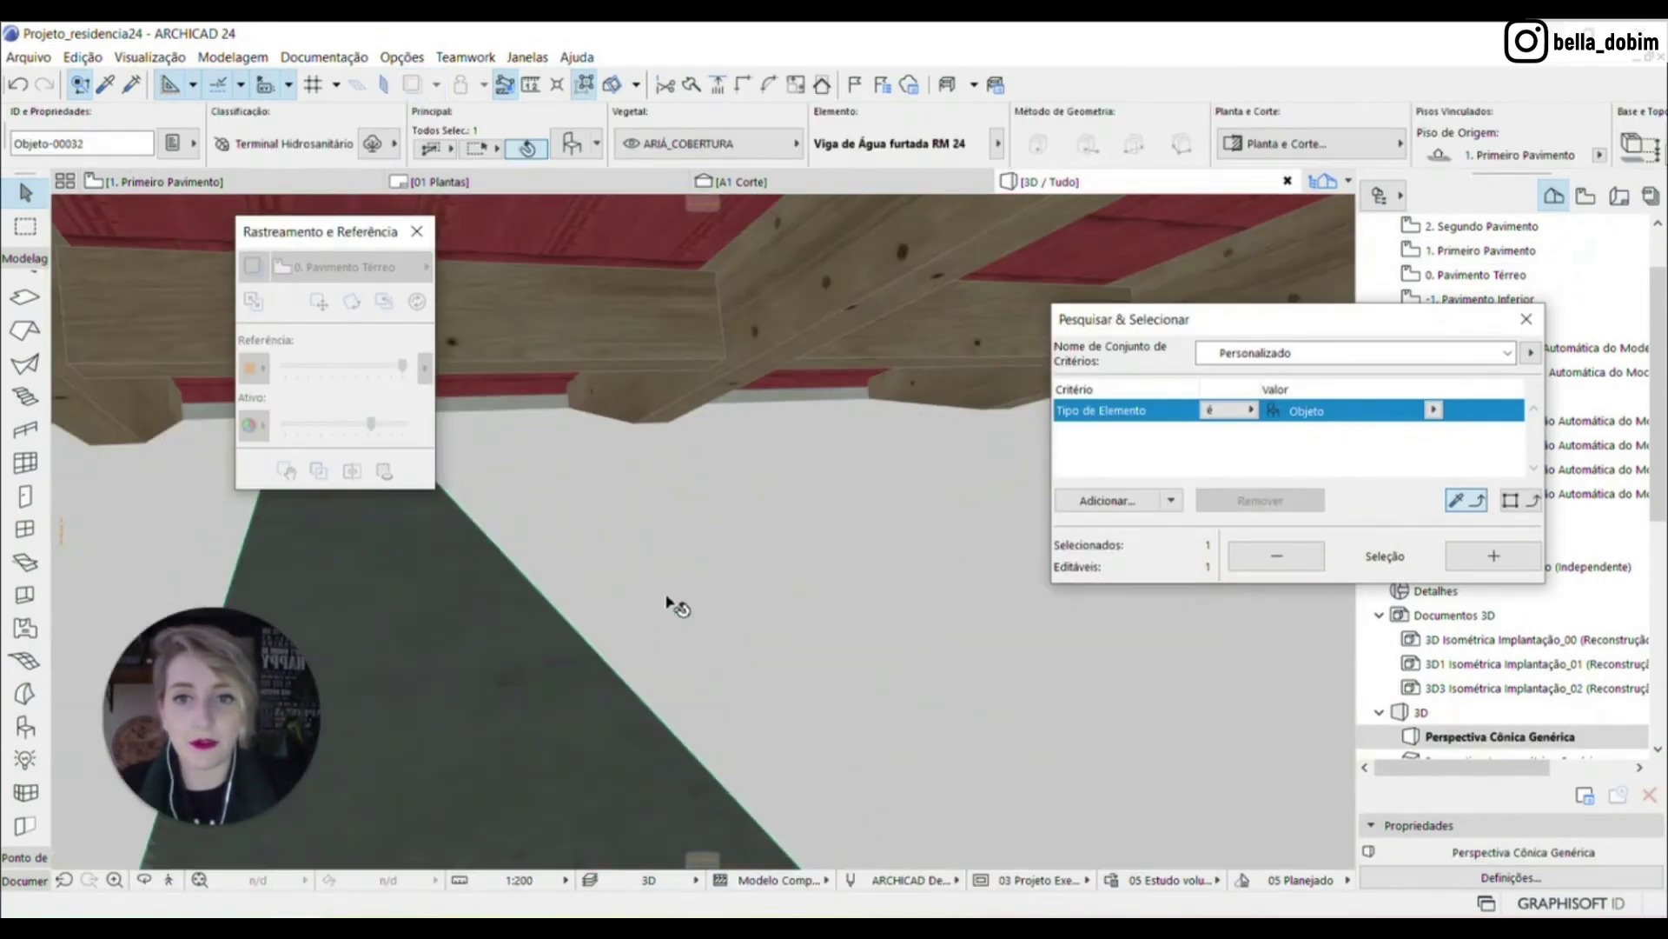
shift+middle_drag(669, 602, 624, 172)
mouse_move(908, 510)
shift+middle_down()
mouse_move(922, 556)
mouse_move(1013, 399)
mouse_move(912, 484)
mouse_move(906, 431)
mouse_move(914, 494)
shift+middle_up()
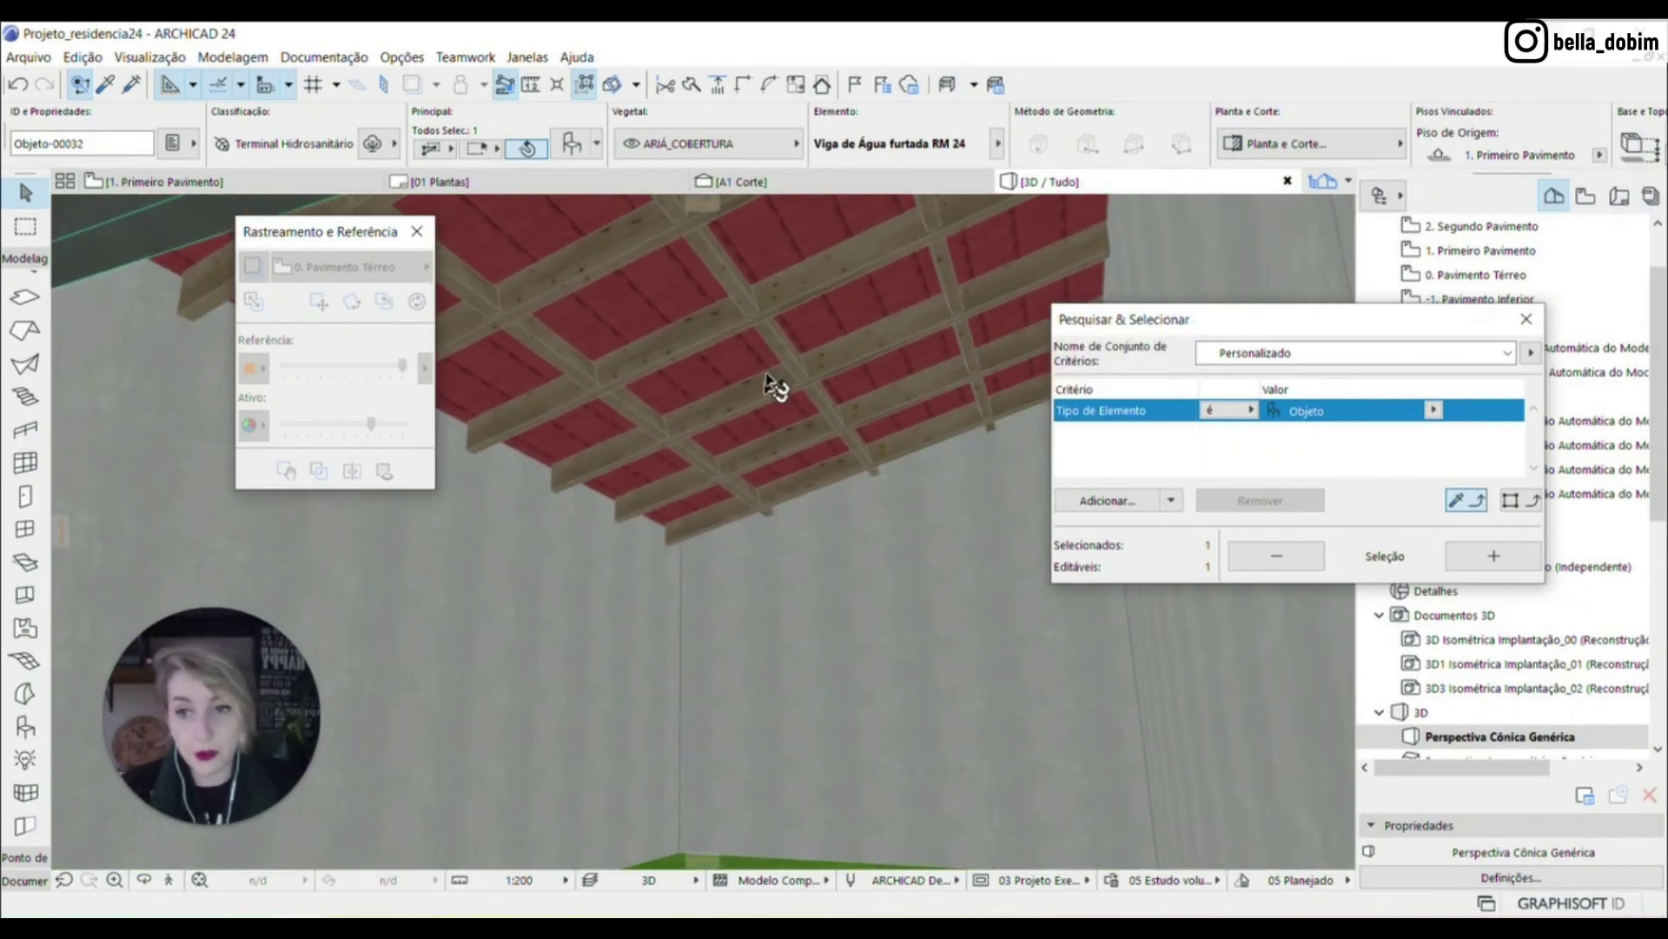
shift+middle_drag(776, 360, 714, 372)
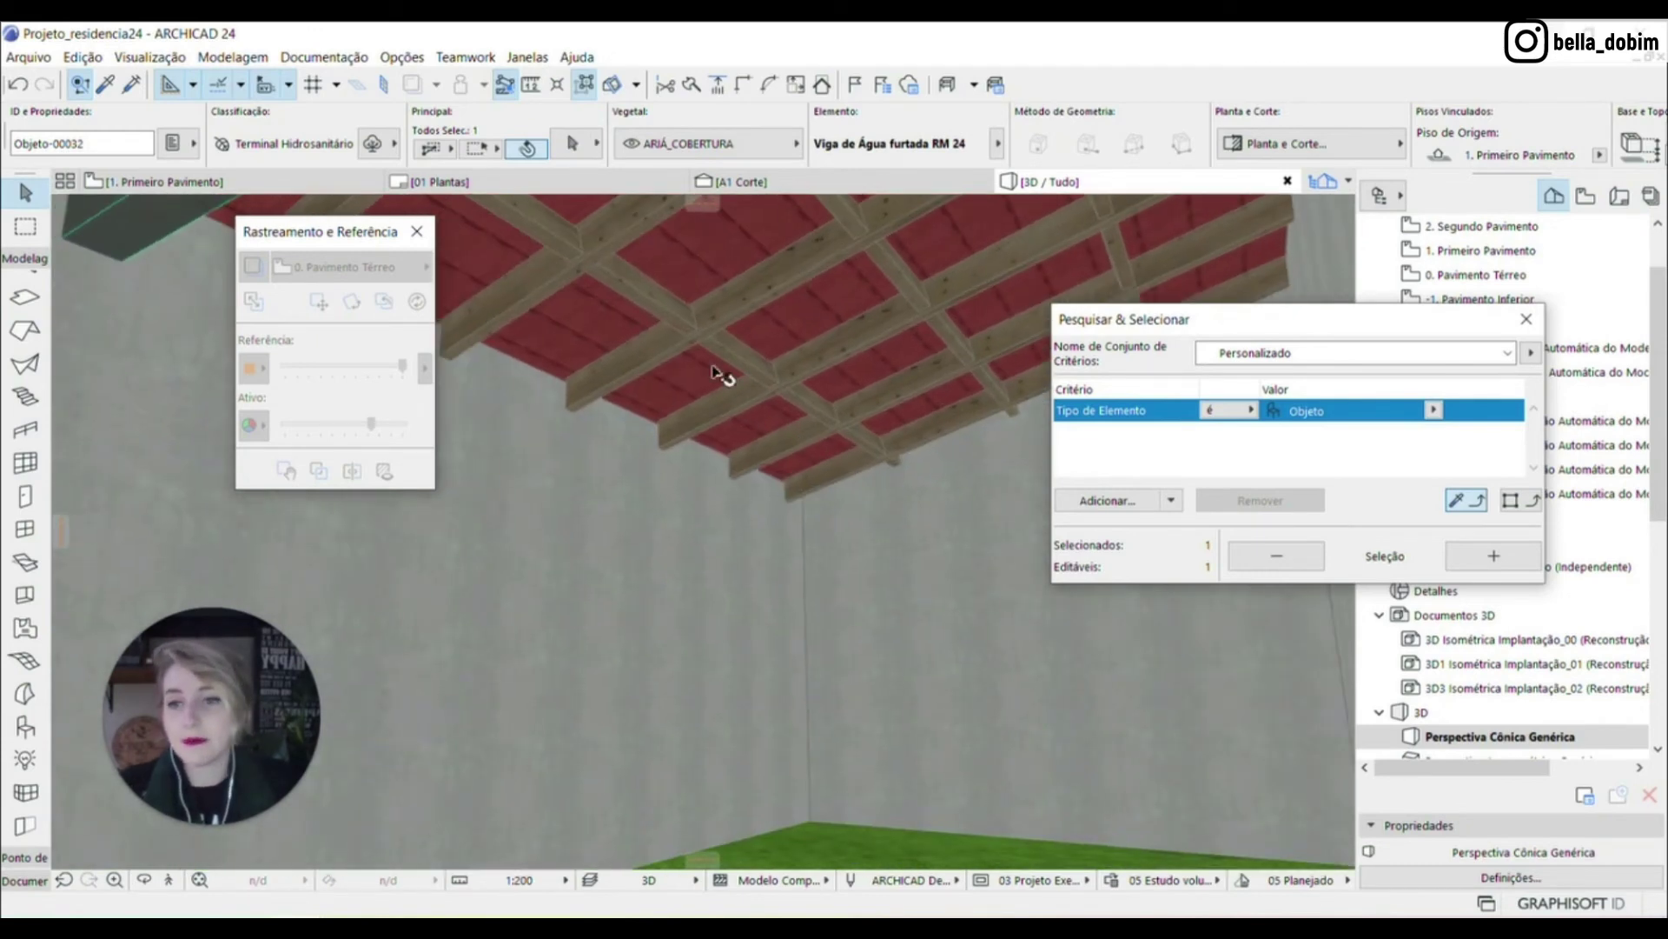
Return to the 1. Primeiro Pavimento plan and generate timber rafters for the smaller tiled roof around axes B and C
click(321, 190)
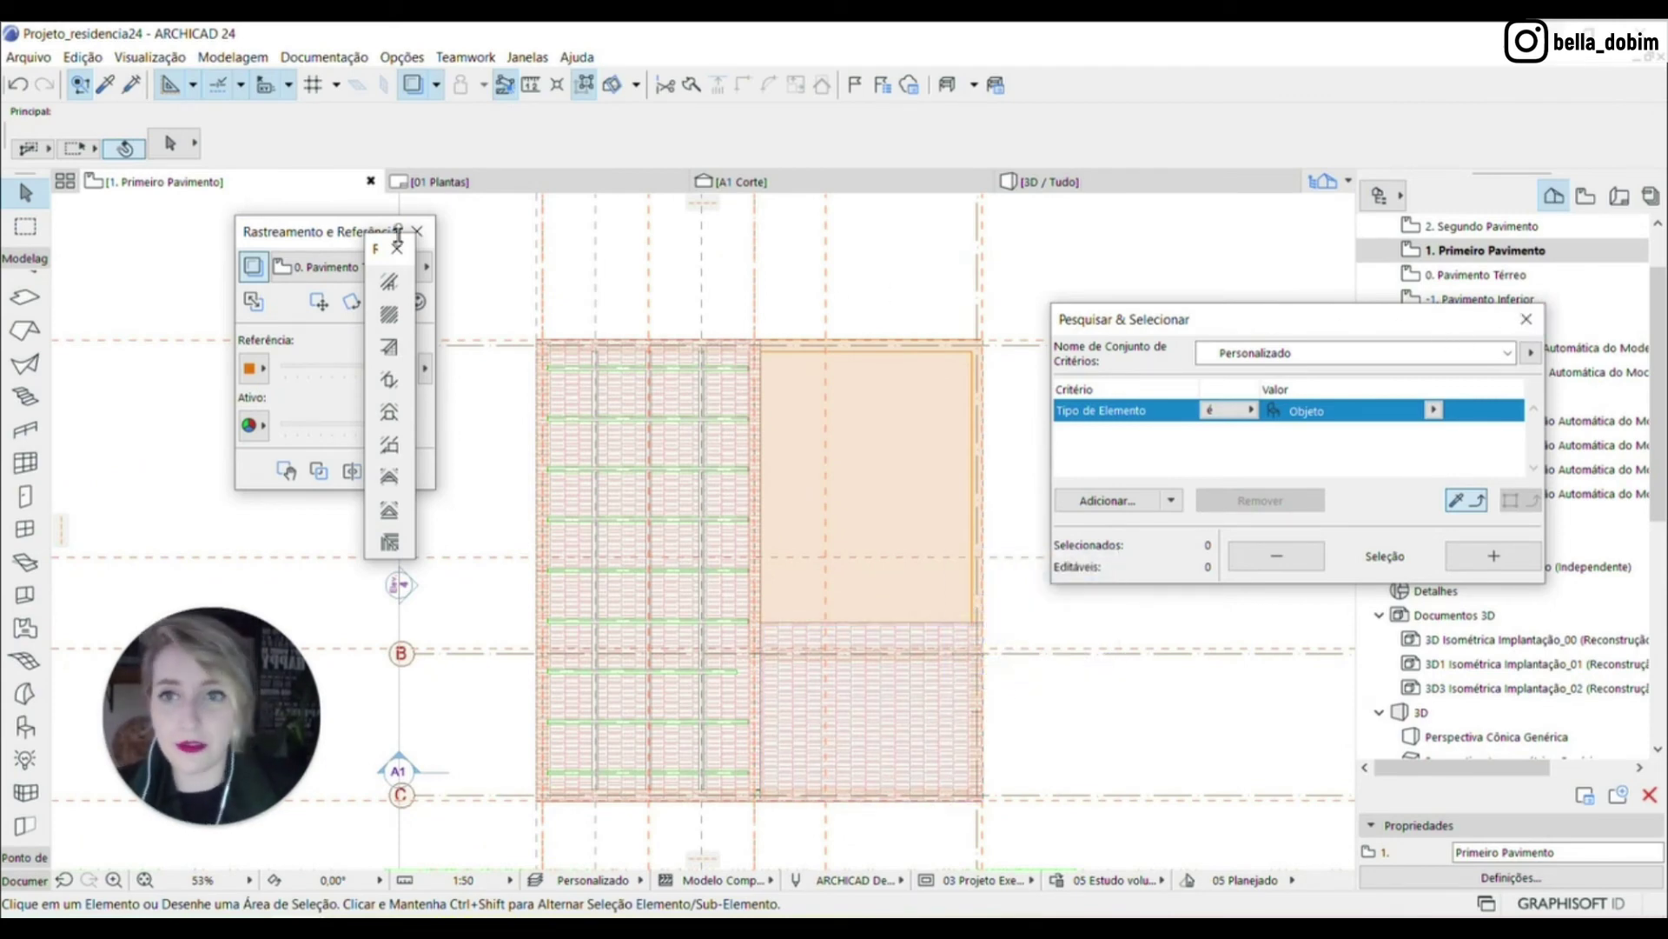
drag(377, 261, 139, 244)
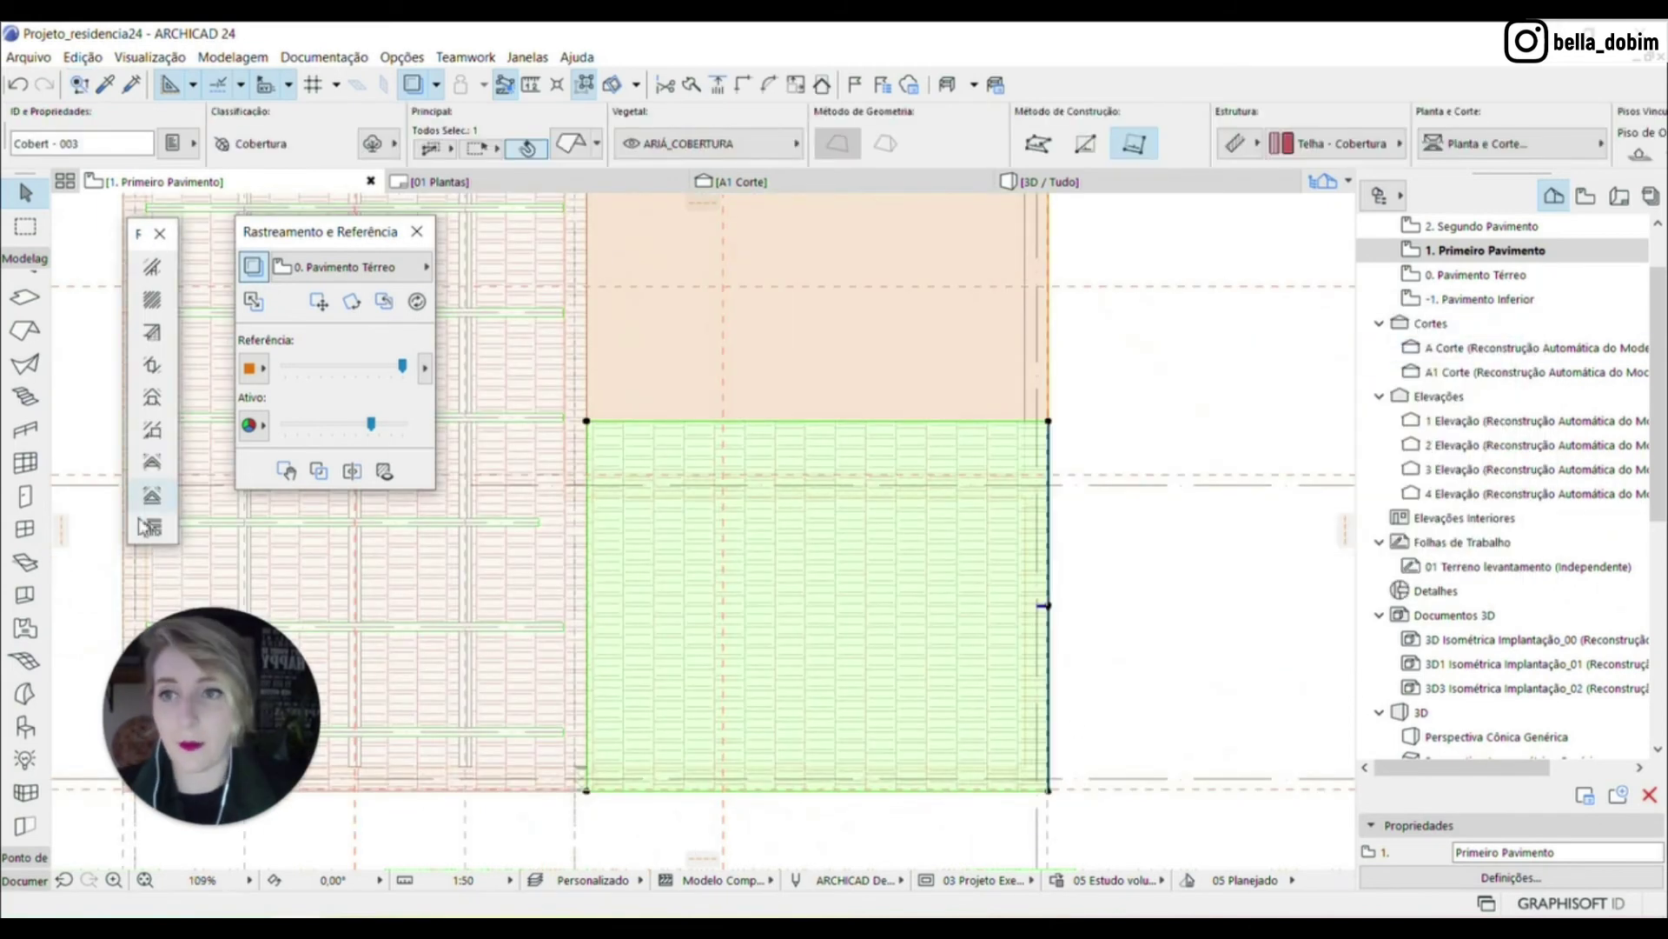
click(150, 526)
click(775, 157)
key(Escape)
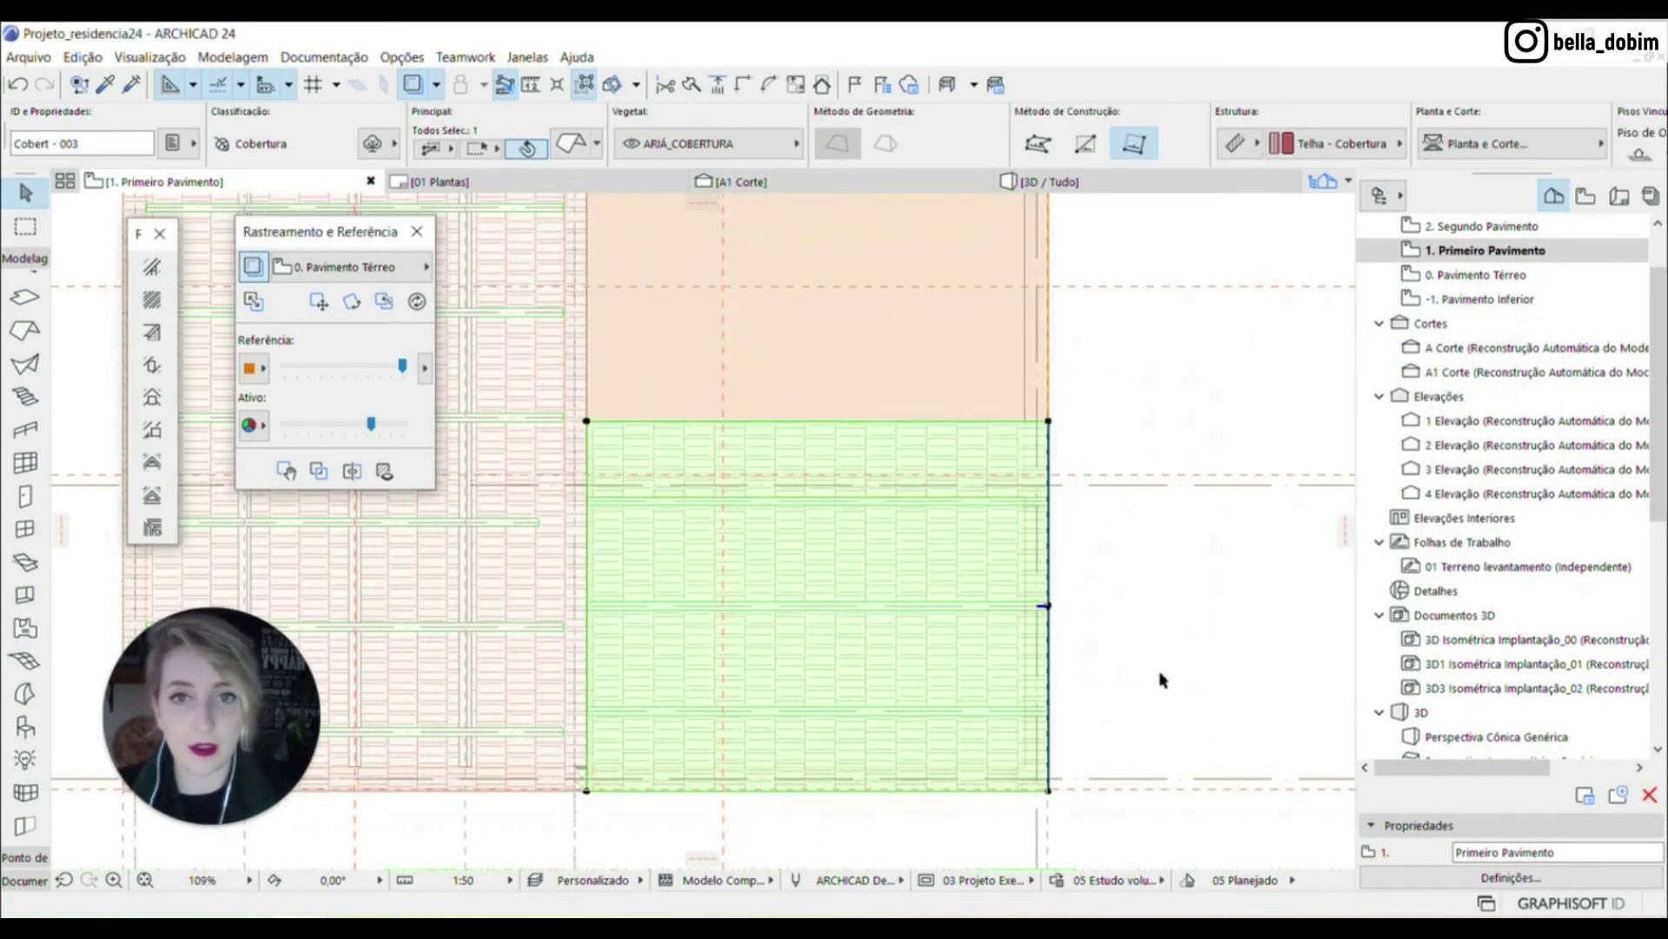
Place vertical guide lines across the smaller tiled roof to mark evenly spaced crosspiece positions
key(Escape)
scroll(556, 521, down, 3)
drag(702, 859, 771, 790)
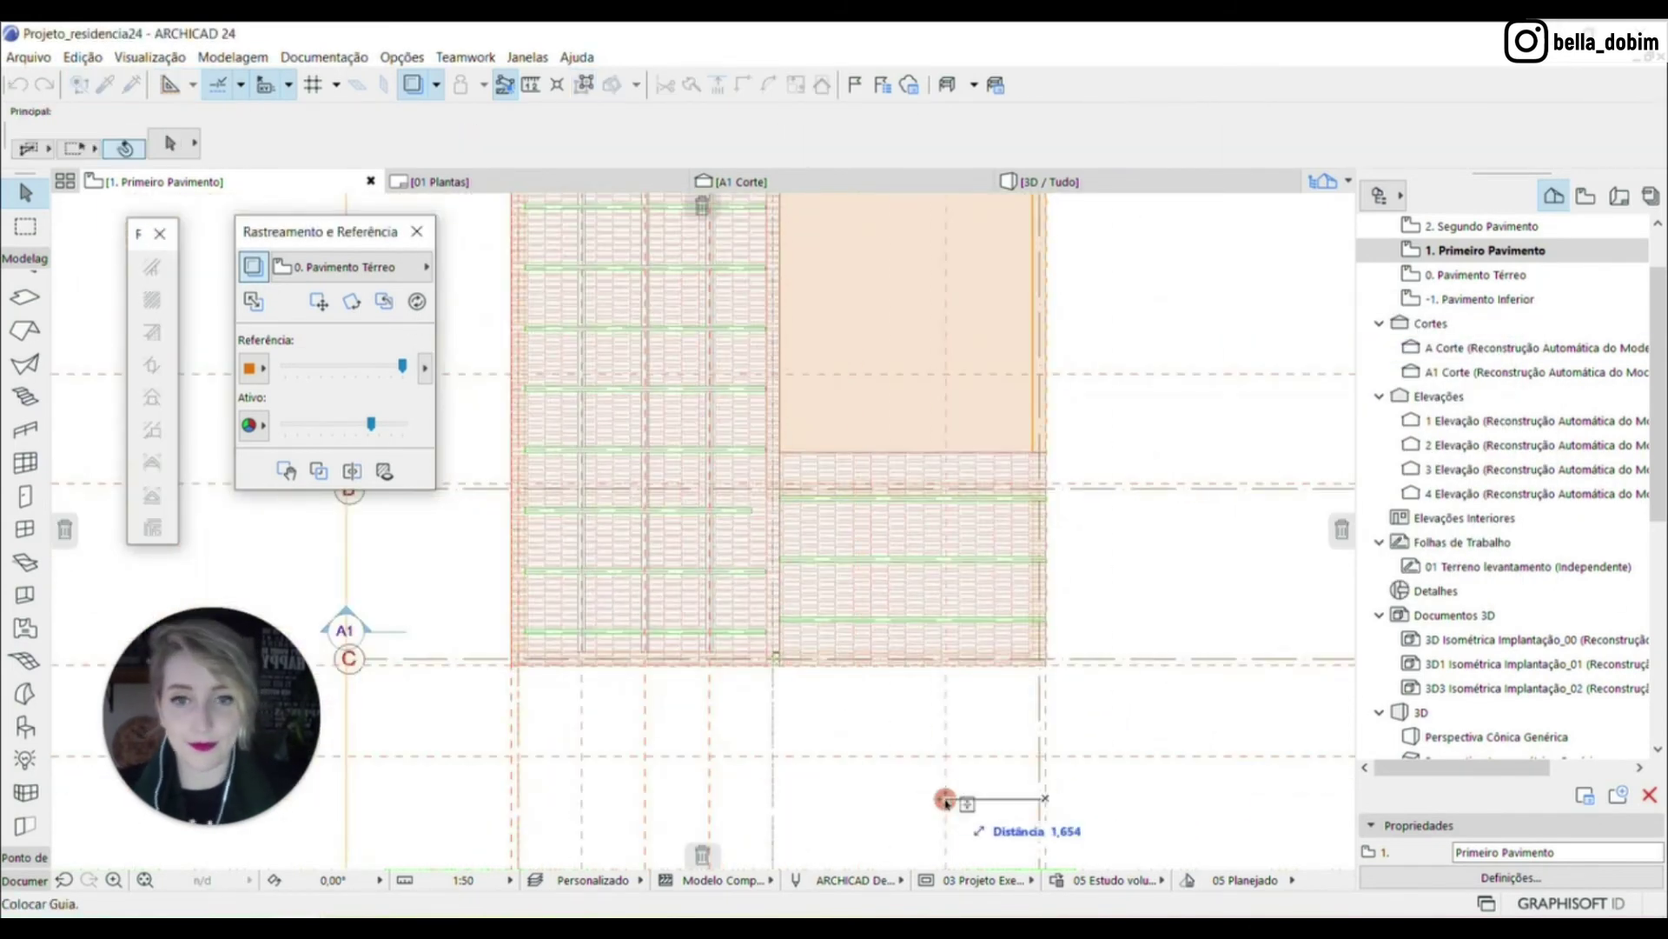
drag(977, 794, 834, 794)
Fit three crosspieces on the guide lines between two neighbouring rafters of the smaller roof
click(585, 84)
click(1026, 402)
scroll(998, 559, up, 2)
click(956, 544)
shift+click(956, 440)
click(976, 533)
scroll(878, 469, up, 3)
click(974, 525)
click(818, 521)
click(974, 525)
scroll(977, 382, up, 1)
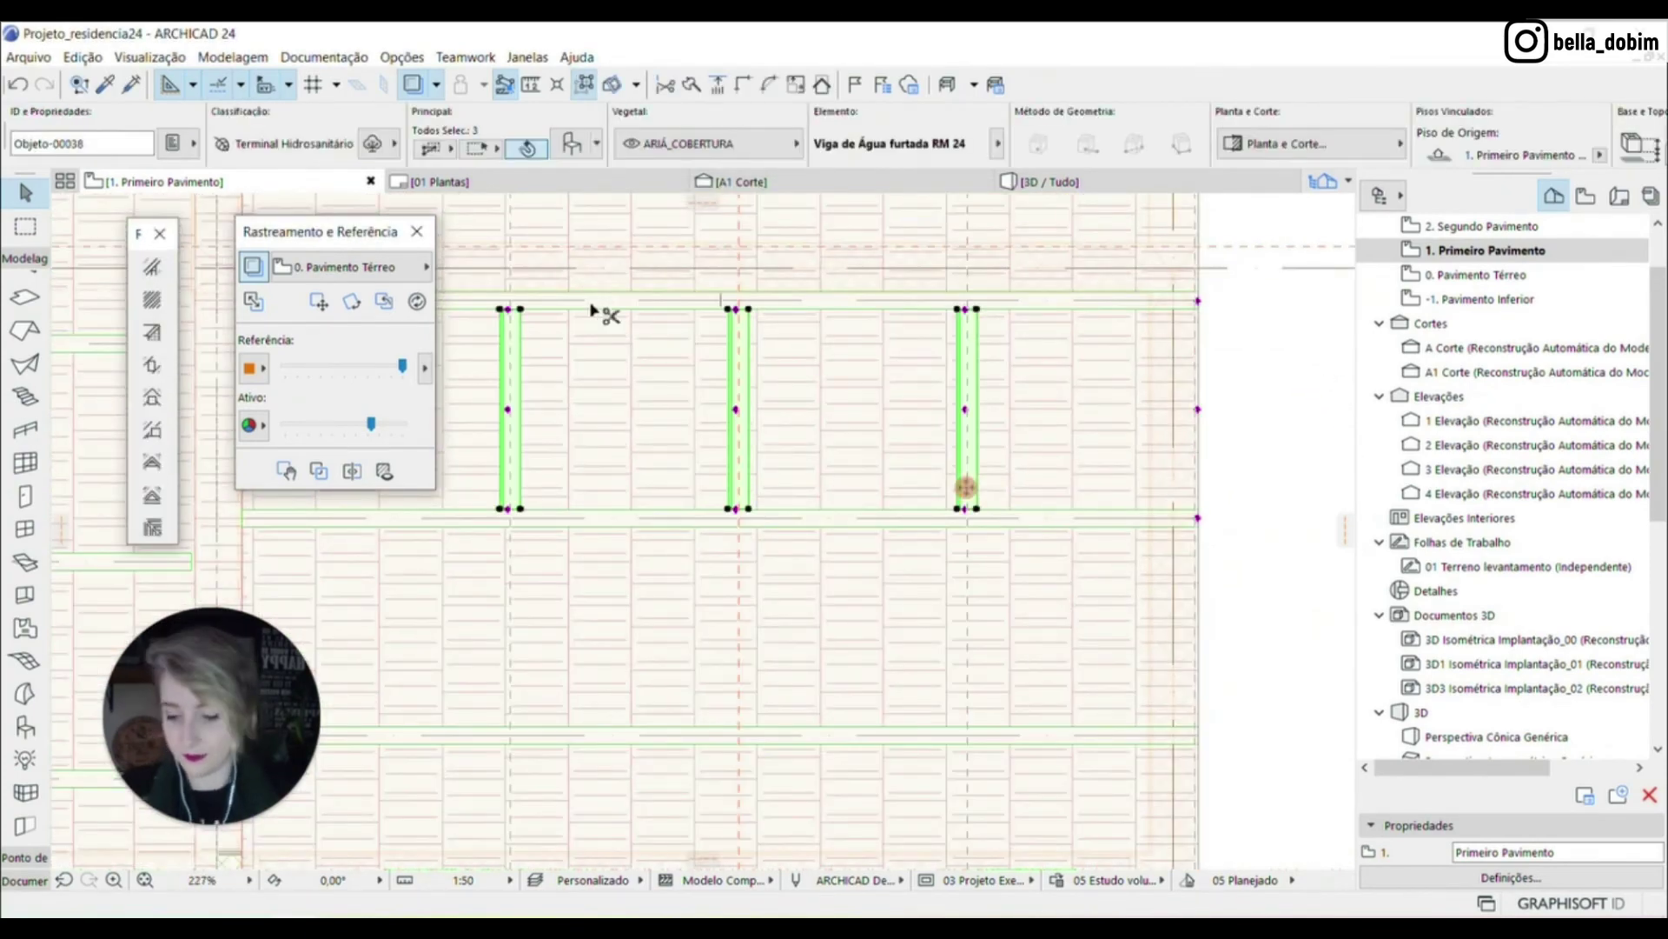
Copy the three crosspieces from rafter to rafter into the following bays towards axis C
click(1199, 302)
click(1198, 518)
scroll(1140, 317, down, 4)
click(1166, 375)
click(1165, 525)
scroll(1031, 676, up, 3)
Shorten the three crosspieces beyond the last rafter so they end at the wall near axis C
click(995, 663)
click(984, 663)
click(984, 554)
click(721, 663)
click(711, 663)
click(711, 553)
click(426, 663)
click(436, 663)
click(436, 553)
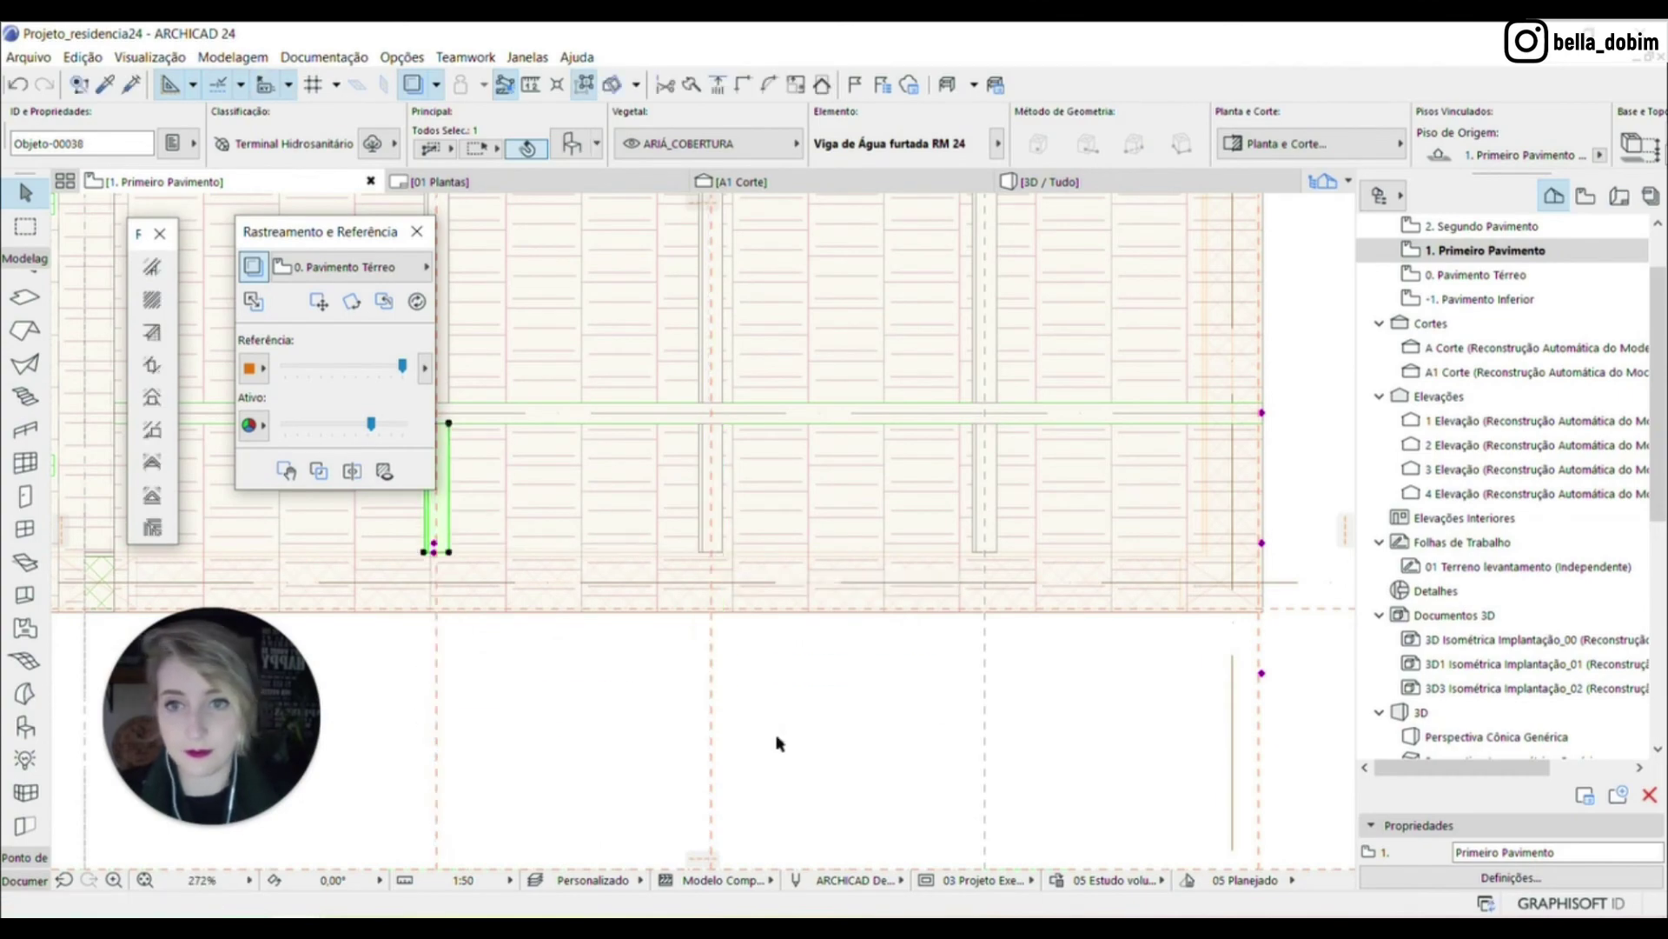
Shorten the middle crosspieces so they begin at the face of the rafter they overlap
scroll(778, 738, down, 4)
drag(738, 451, 606, 566)
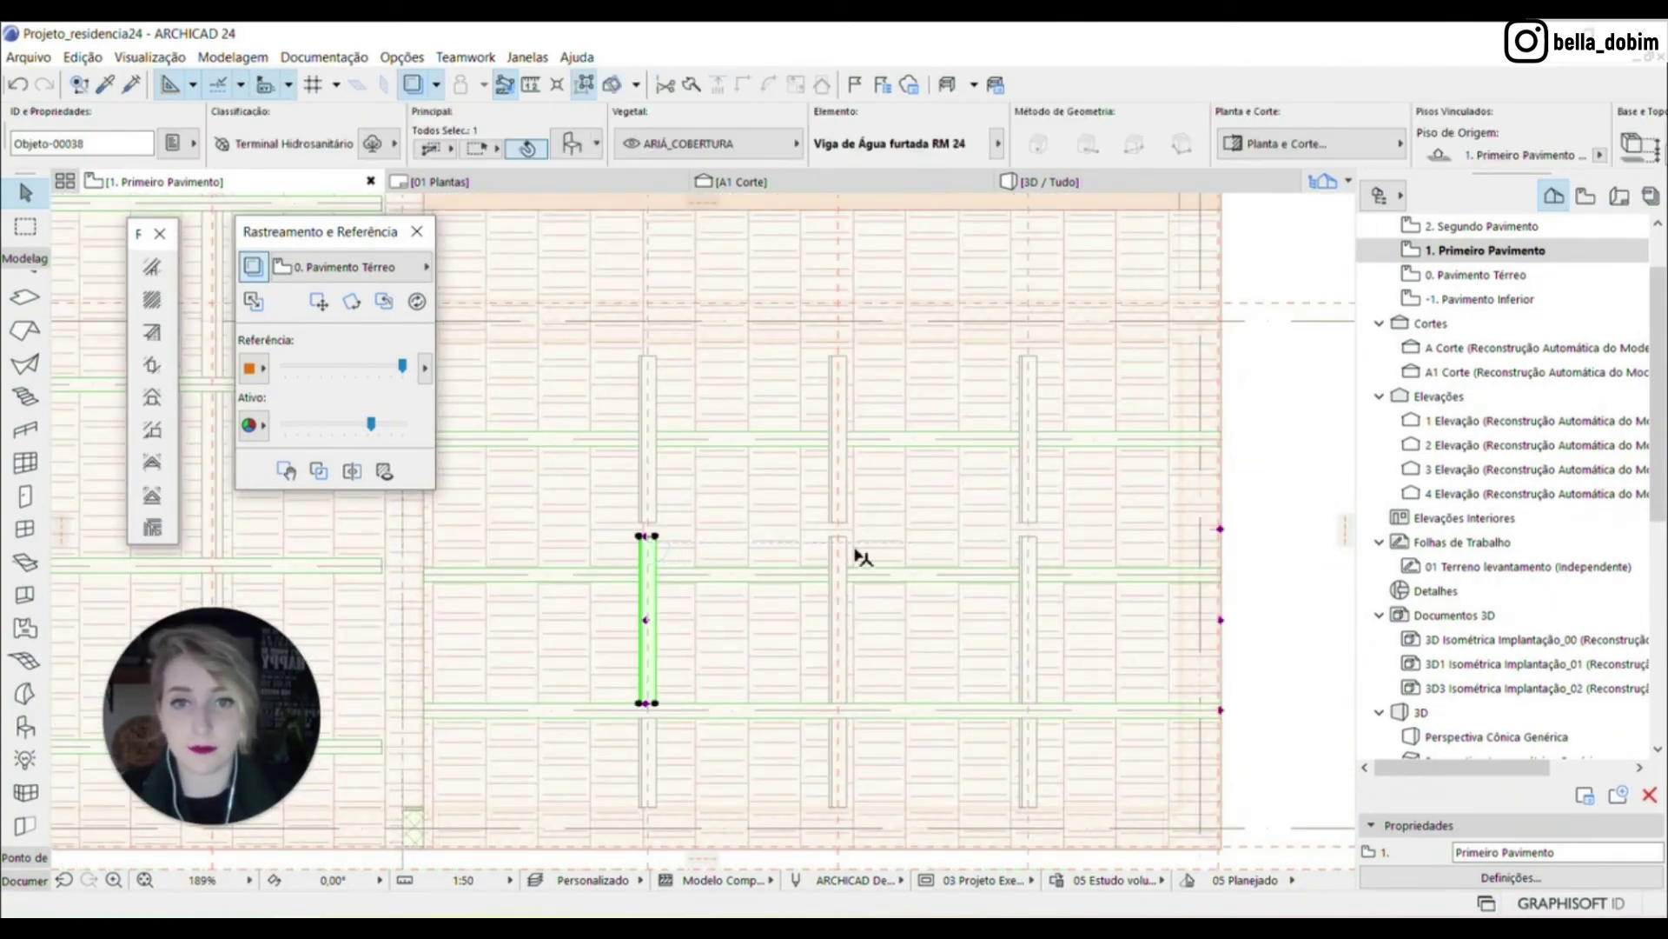
drag(645, 536, 646, 581)
key(Escape)
Delete the three misaligned crosspieces that overlap the rafter nearest axis B
shift+click(648, 522)
shift+click(838, 521)
shift+click(1024, 522)
key(Delete)
Copy the three corrected crosspieces one bay at a time towards axis B, up to beyond the last rafter
shift+click(648, 584)
shift+click(838, 584)
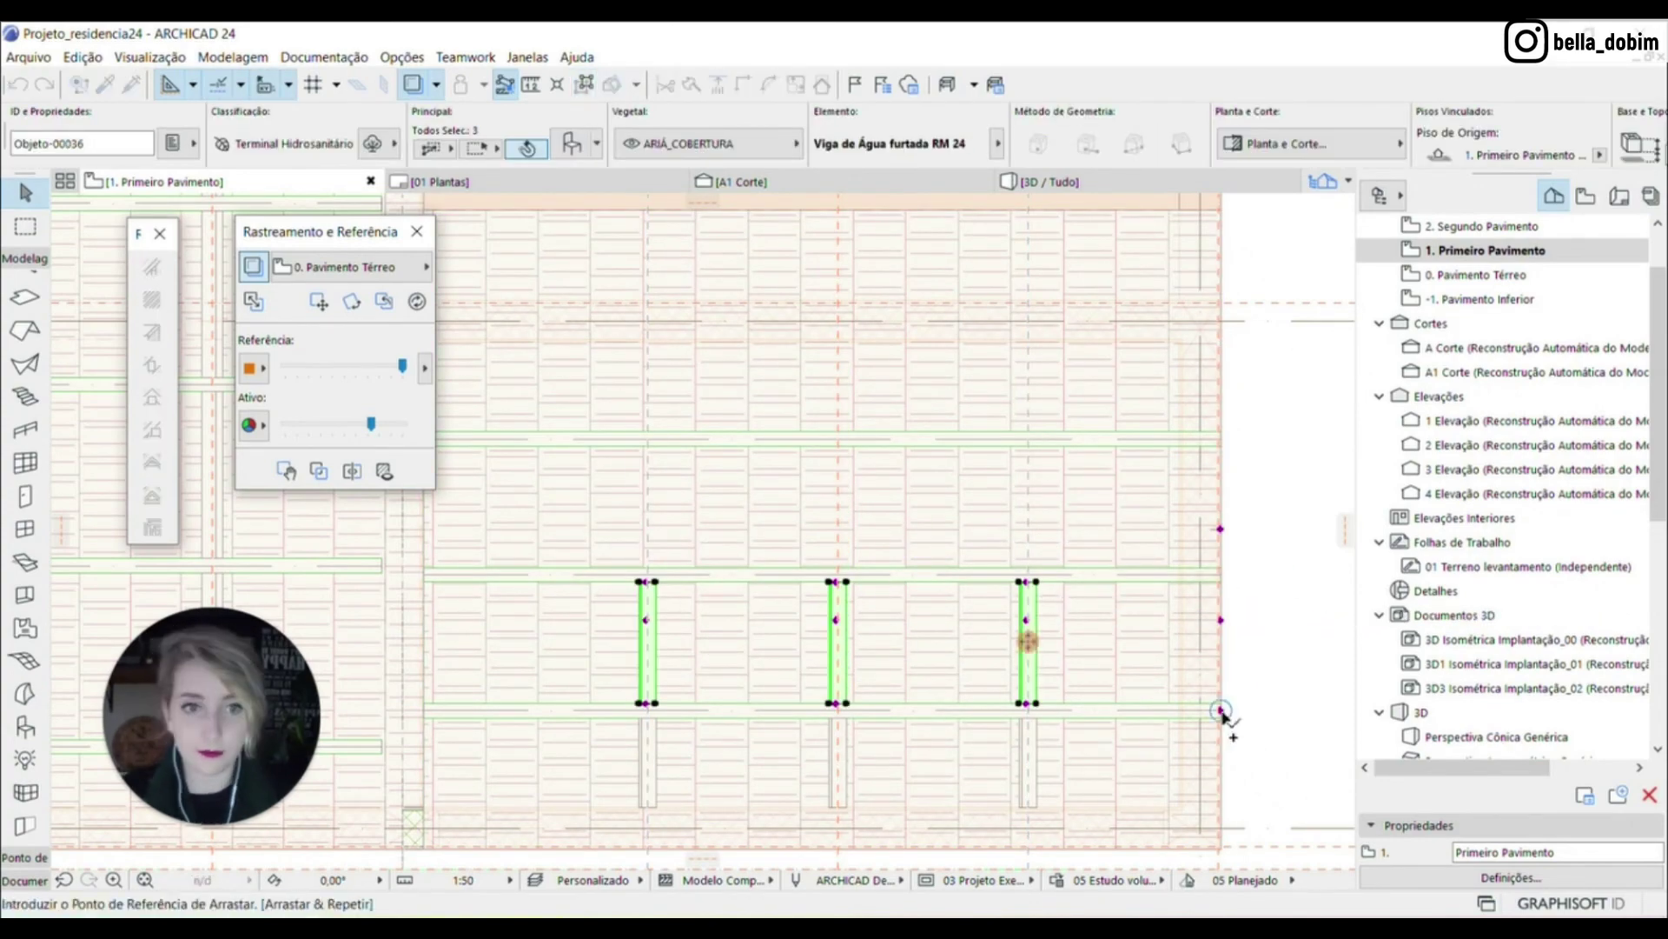
scroll(827, 574, down, 2)
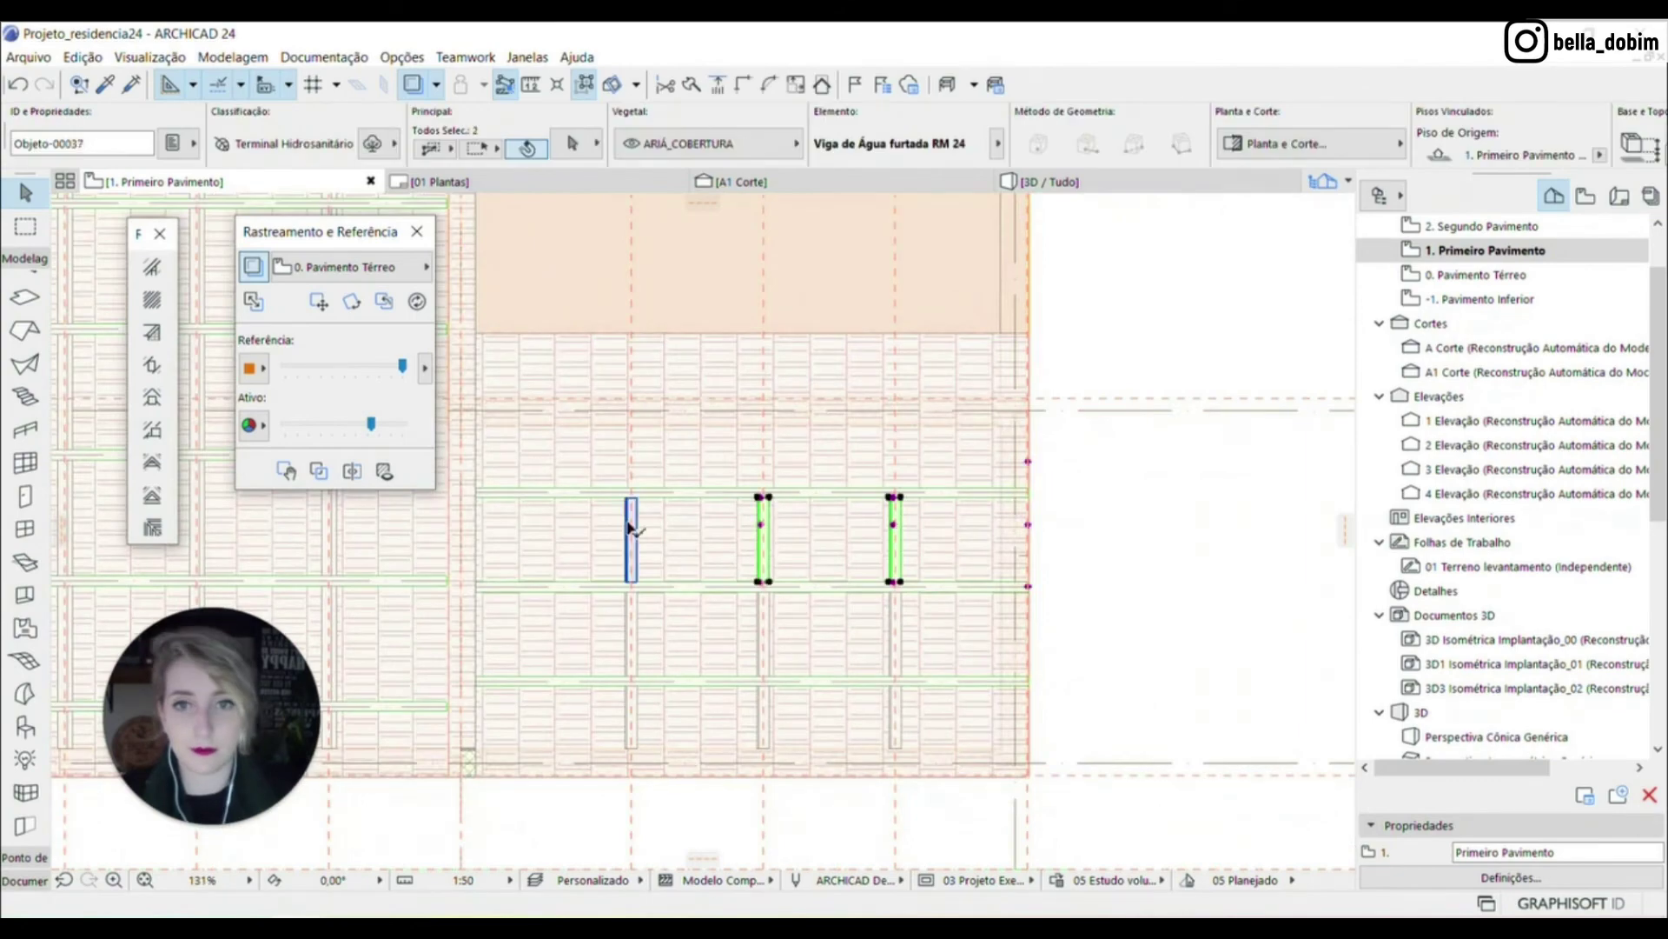
key(ctrl+d)
click(1082, 604)
scroll(1080, 497, up, 5)
click(1080, 493)
scroll(1080, 493, down, 2)
Shorten the three topmost crosspieces so they run only from the last rafter to the wall at axis B
middle_drag(805, 331, 1065, 476)
click(1064, 446)
click(1067, 488)
click(789, 446)
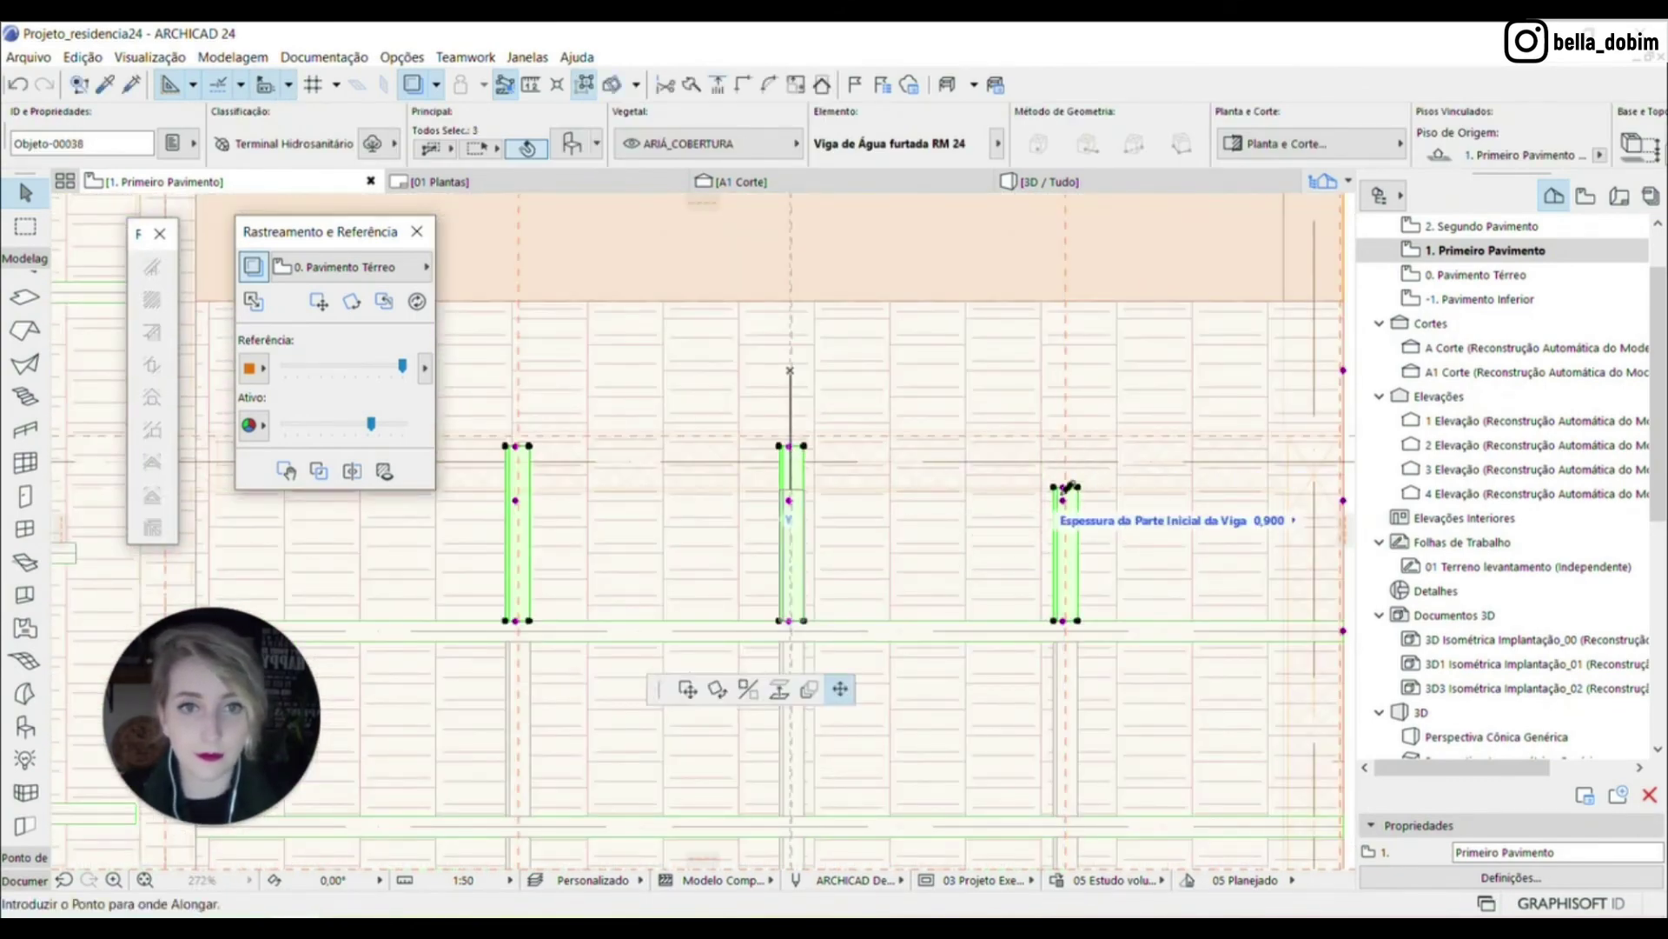
Copy the three short crosspieces across the axis B wall into the roof overhang, reaching the roof edge
scroll(1304, 426, up, 3)
scroll(1161, 547, down, 4)
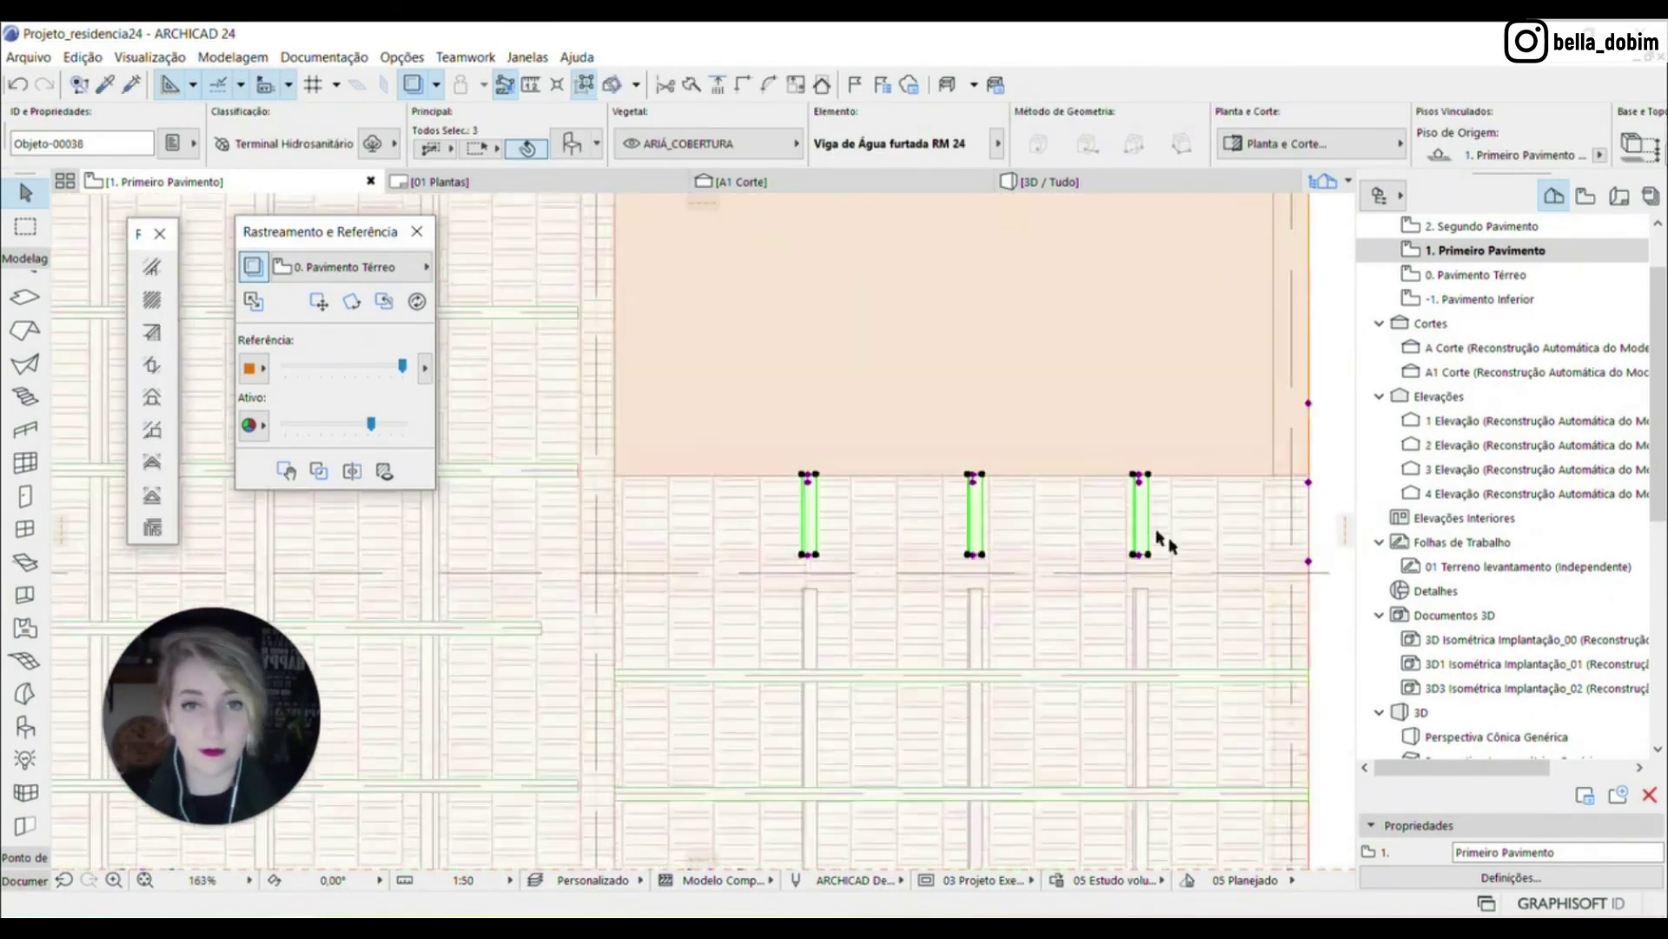
scroll(1162, 547, up, 3)
click(743, 445)
Copy a rafter of the smaller roof to the overhang's edge beyond axis B
scroll(743, 449, down, 3)
click(454, 510)
key(ctrl+d)
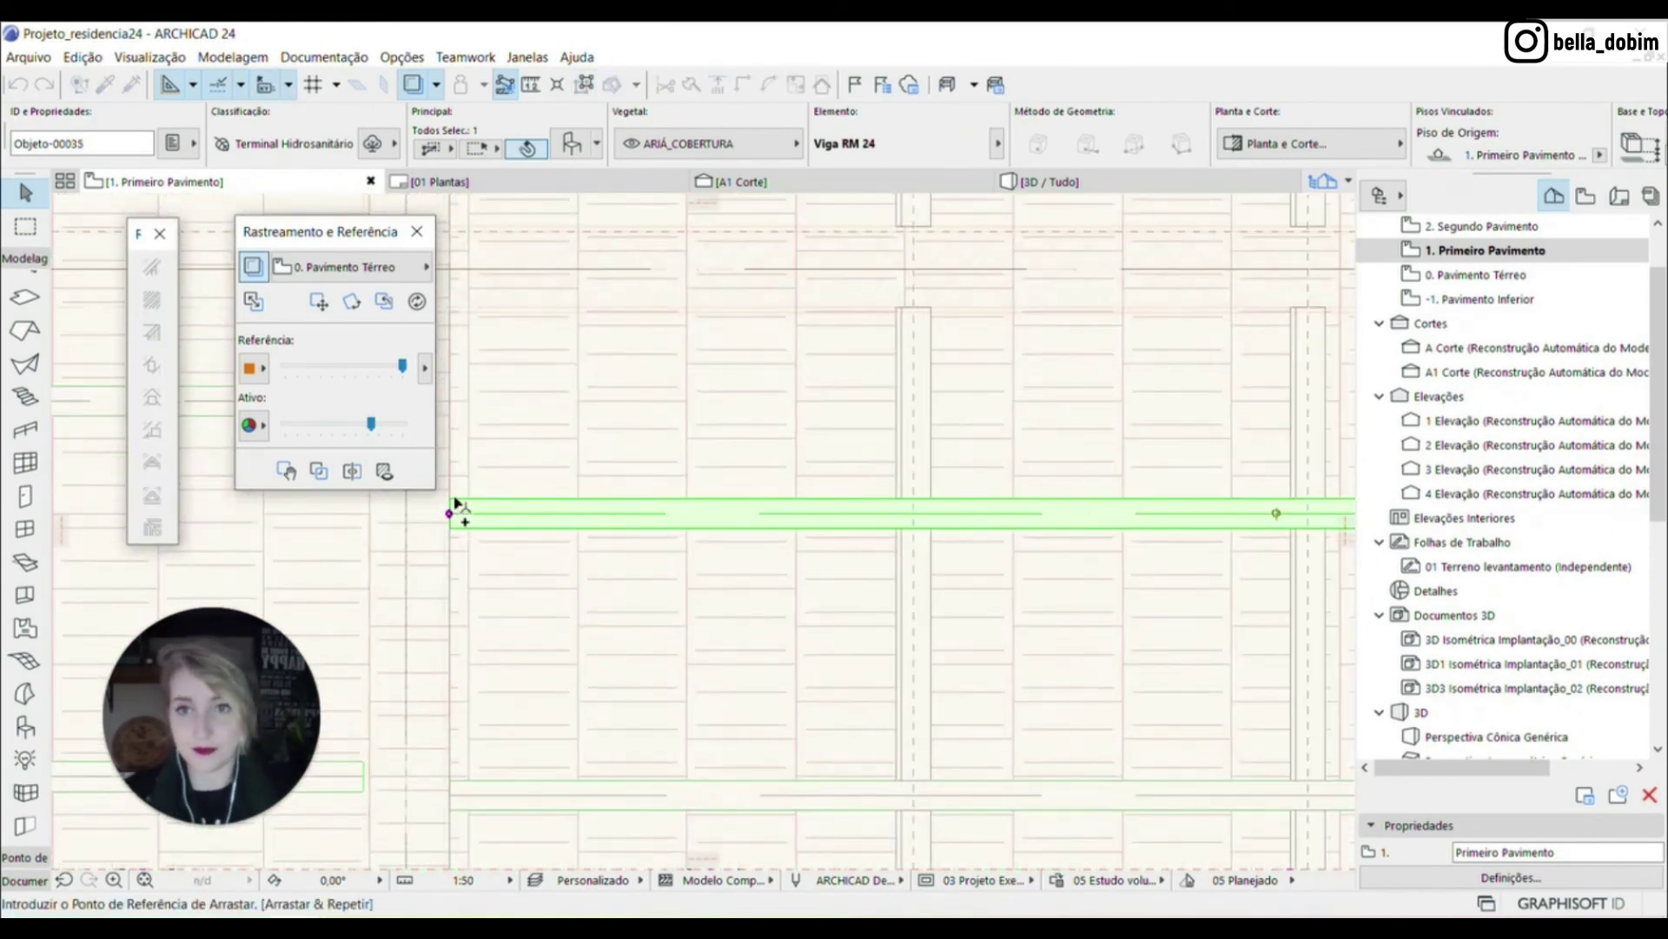
scroll(455, 510, up, 2)
click(497, 712)
click(511, 318)
Shorten the three overhang crosspieces so they stop at the face of the edge rafter, and deselect them
scroll(511, 318, down, 2)
middle_drag(1222, 402, 852, 443)
click(852, 443)
scroll(856, 382, up, 3)
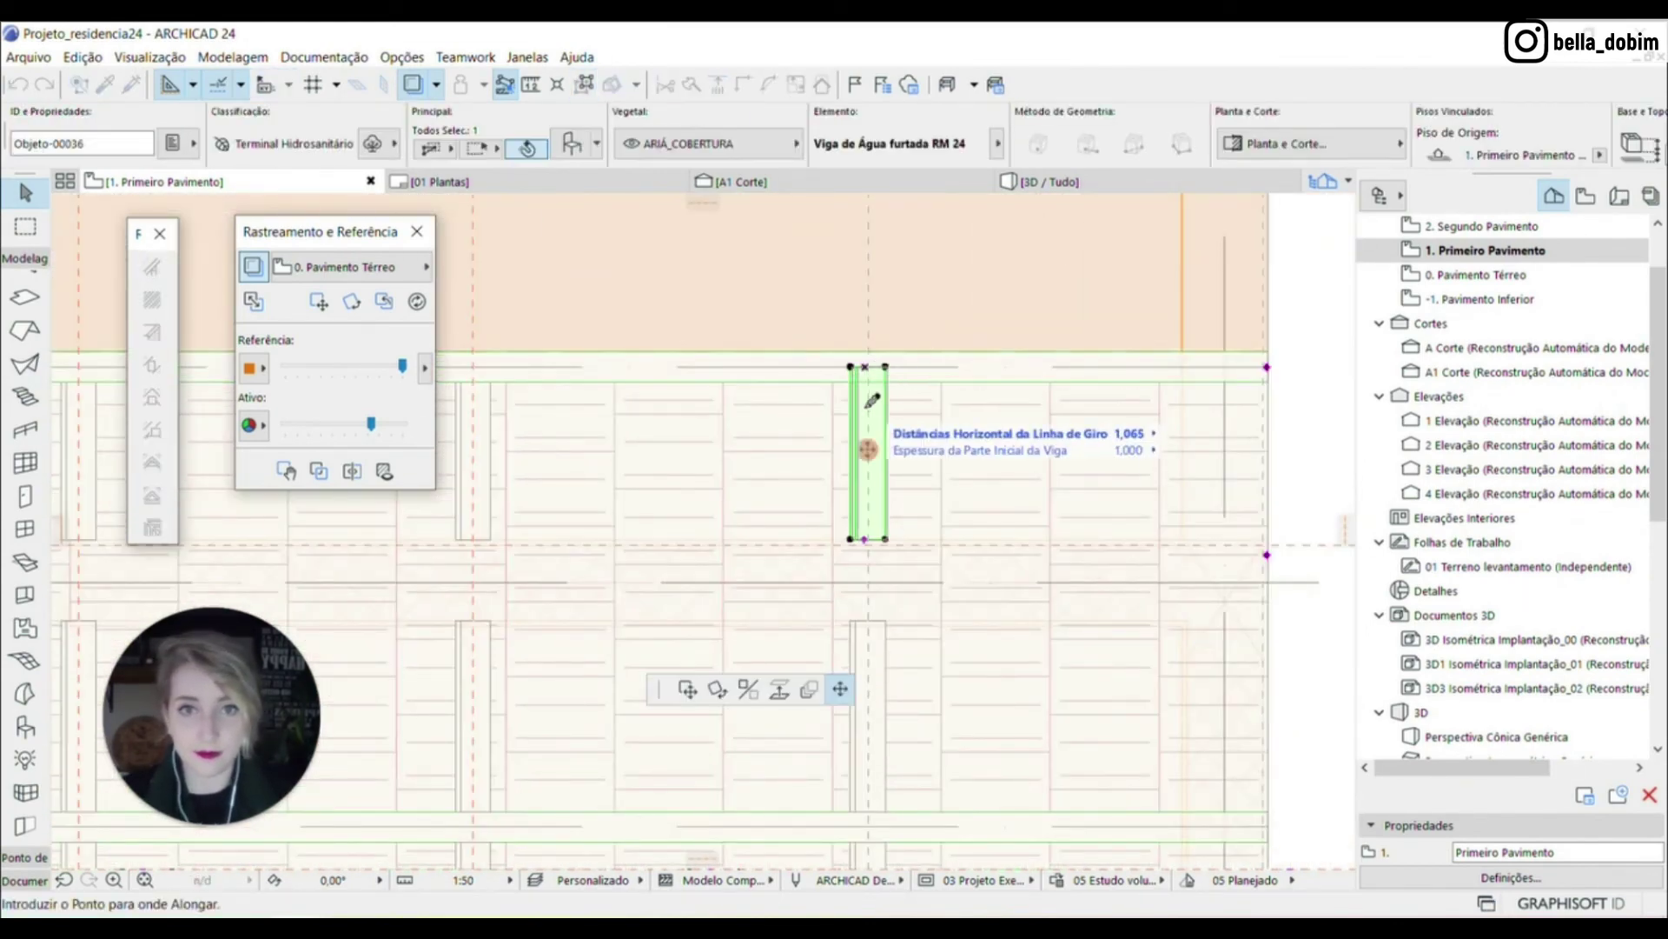
key(Escape)
scroll(872, 369, up, 2)
click(886, 366)
click(905, 566)
scroll(704, 451, down, 2)
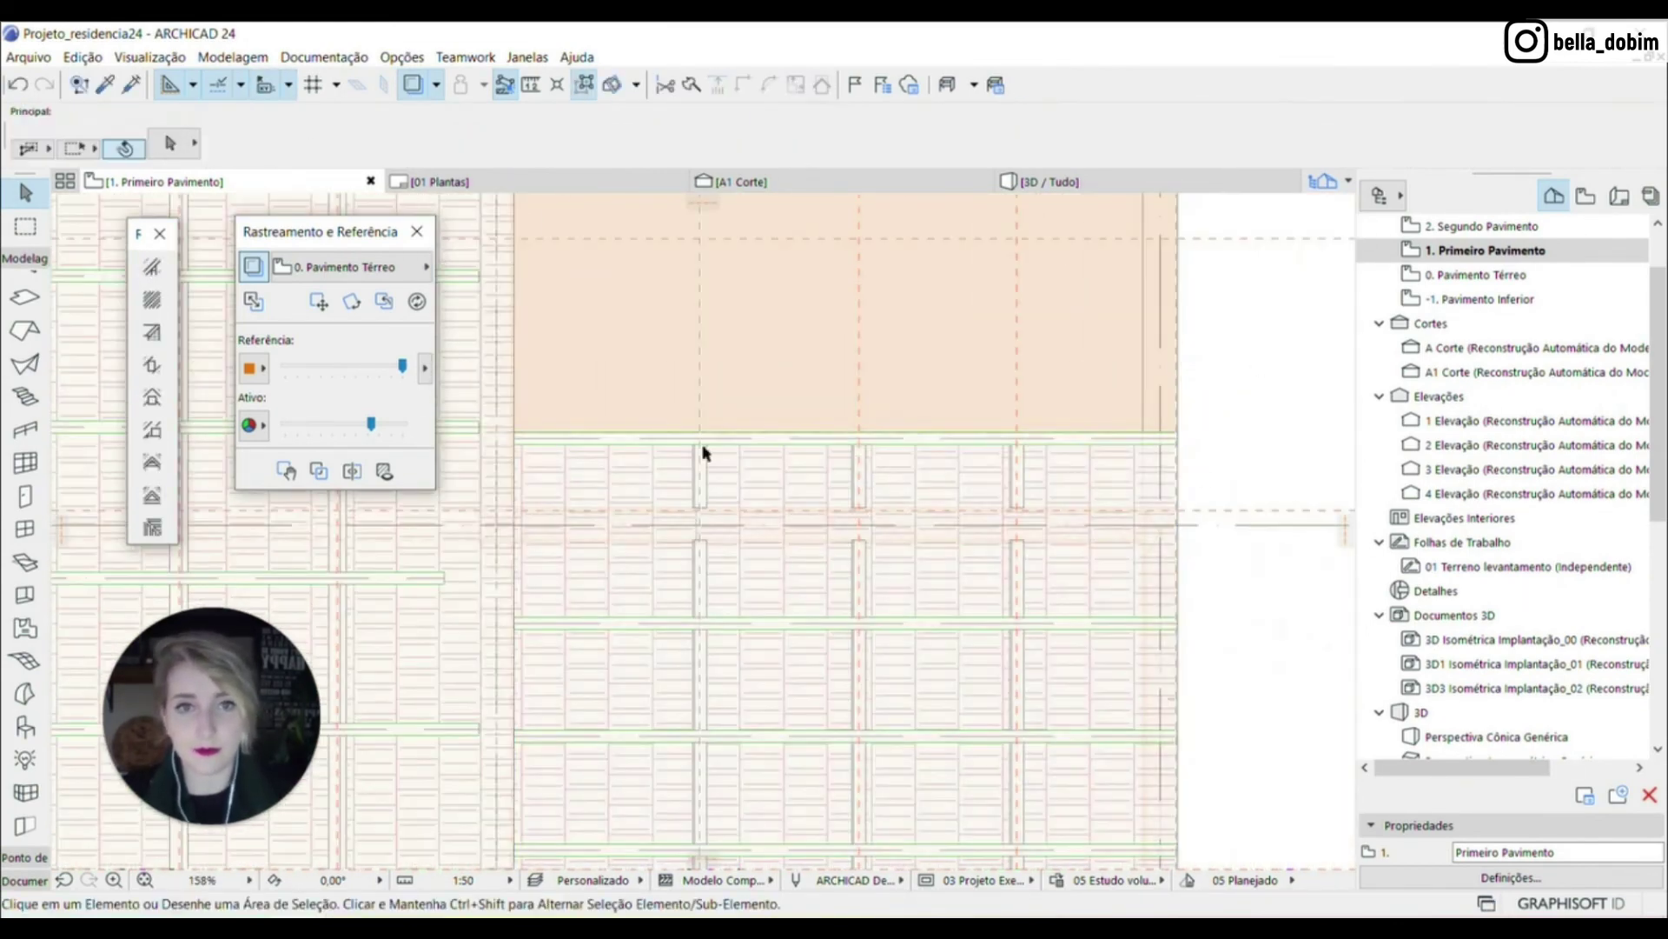
Examine the smaller roof's rafters and crosspieces in the 3D view, from above and below the overhang
key(F3)
click(477, 594)
shift+middle_drag(476, 594, 626, 611)
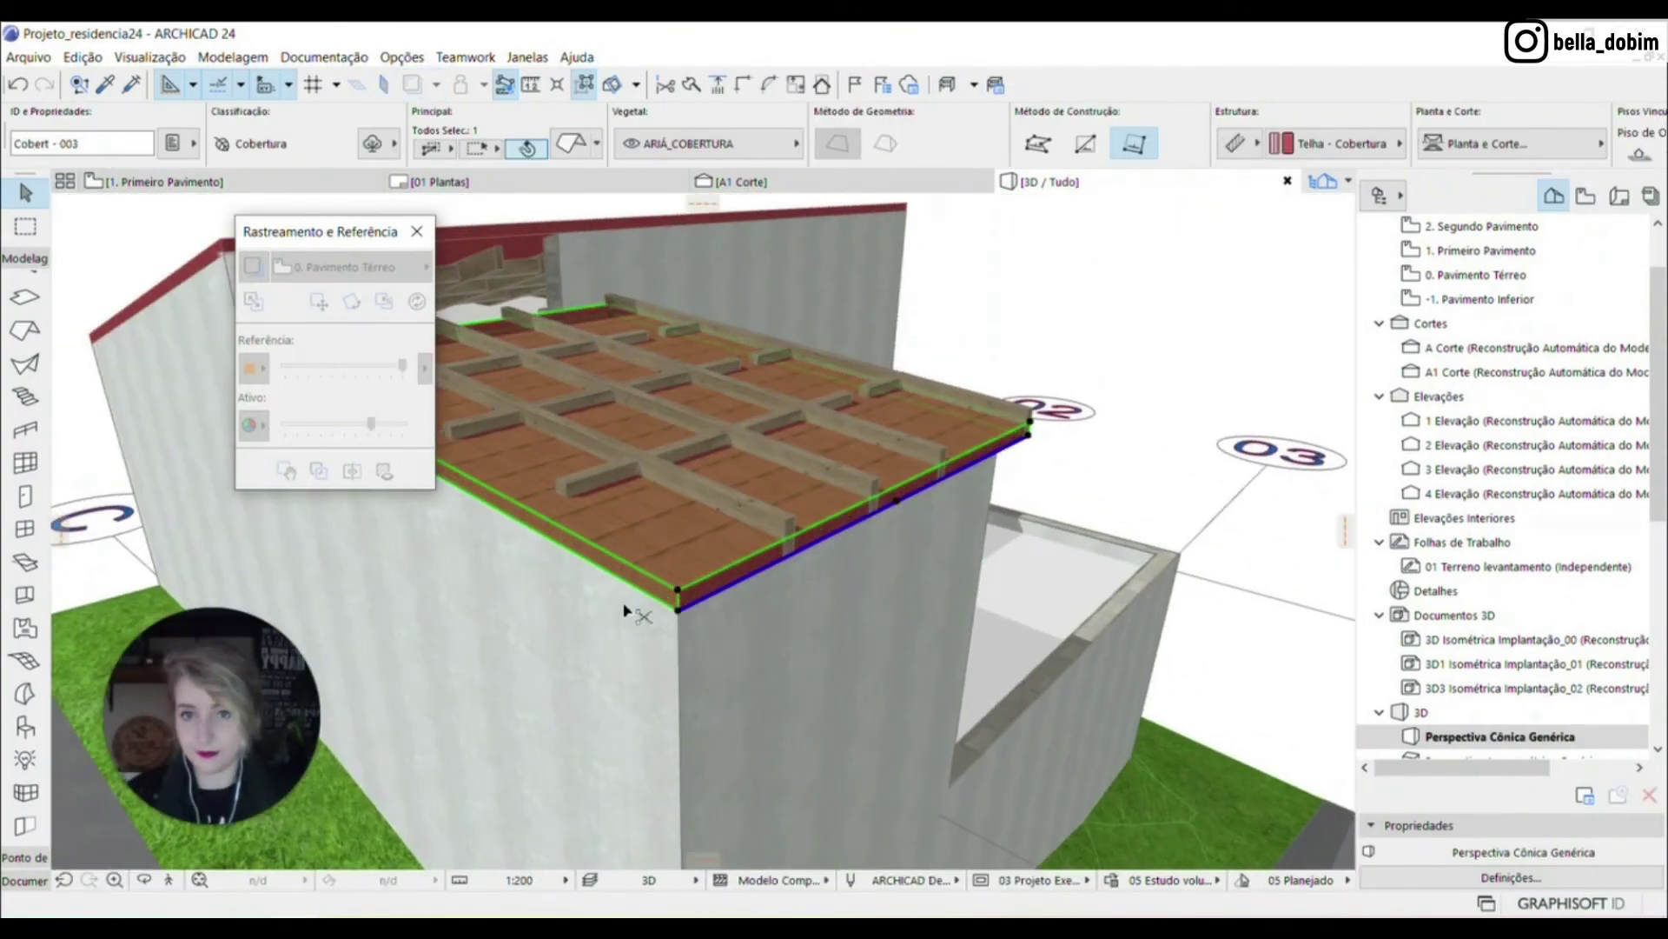
shift+middle_drag(1049, 560, 603, 447)
click(652, 429)
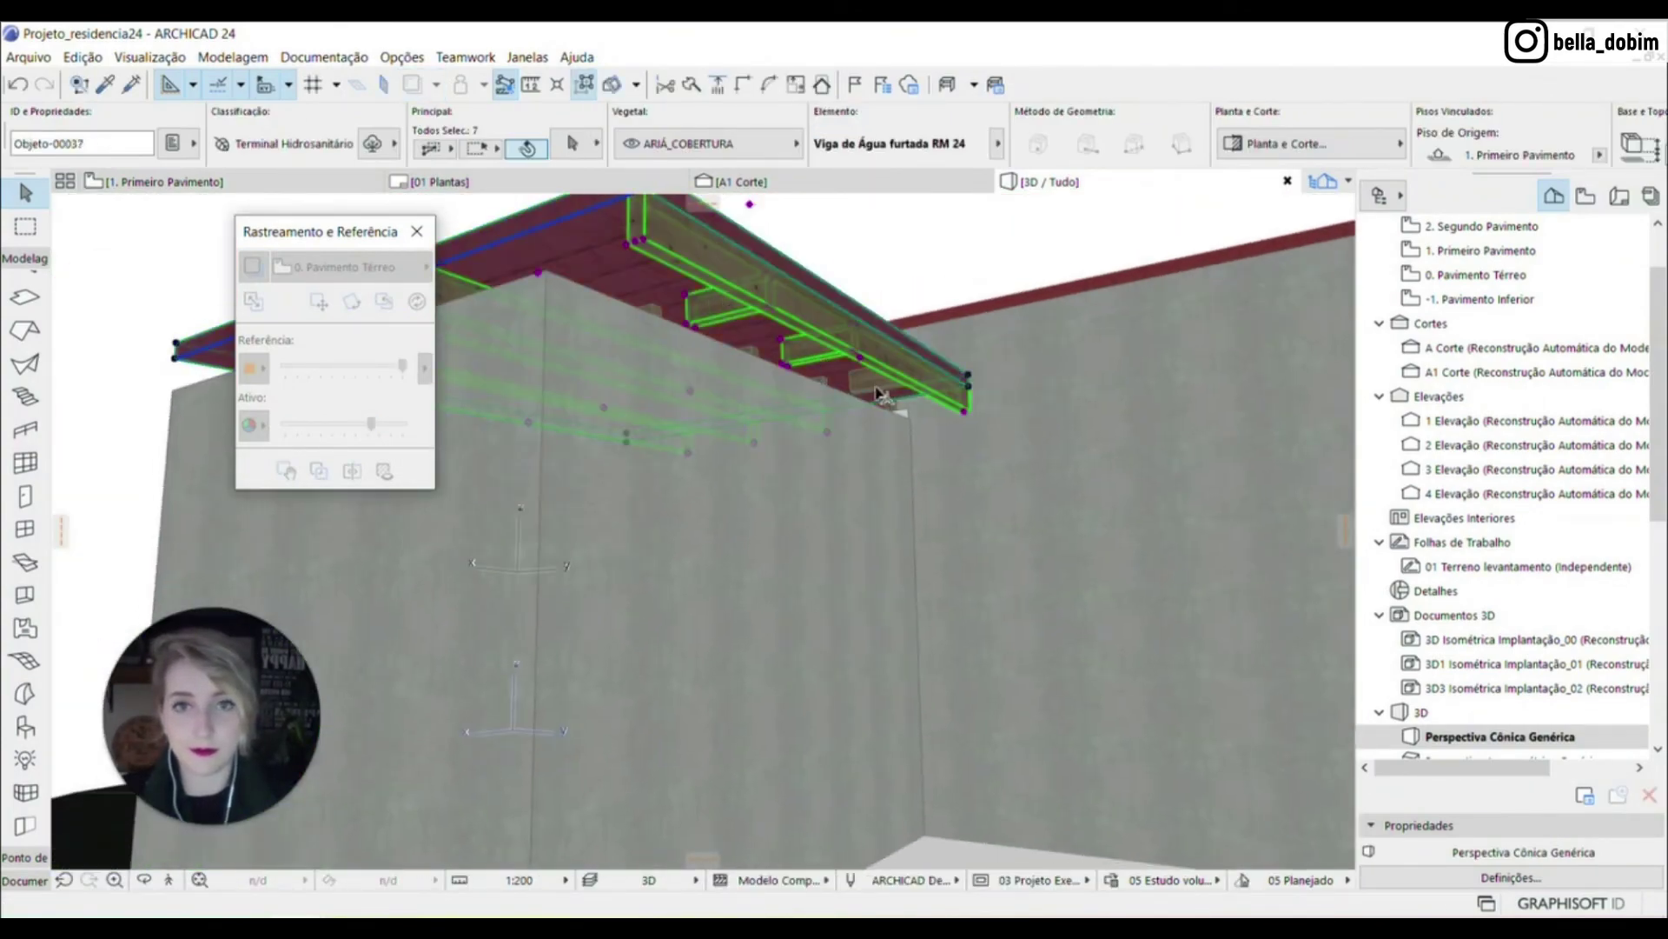
shift+middle_drag(702, 376, 558, 473)
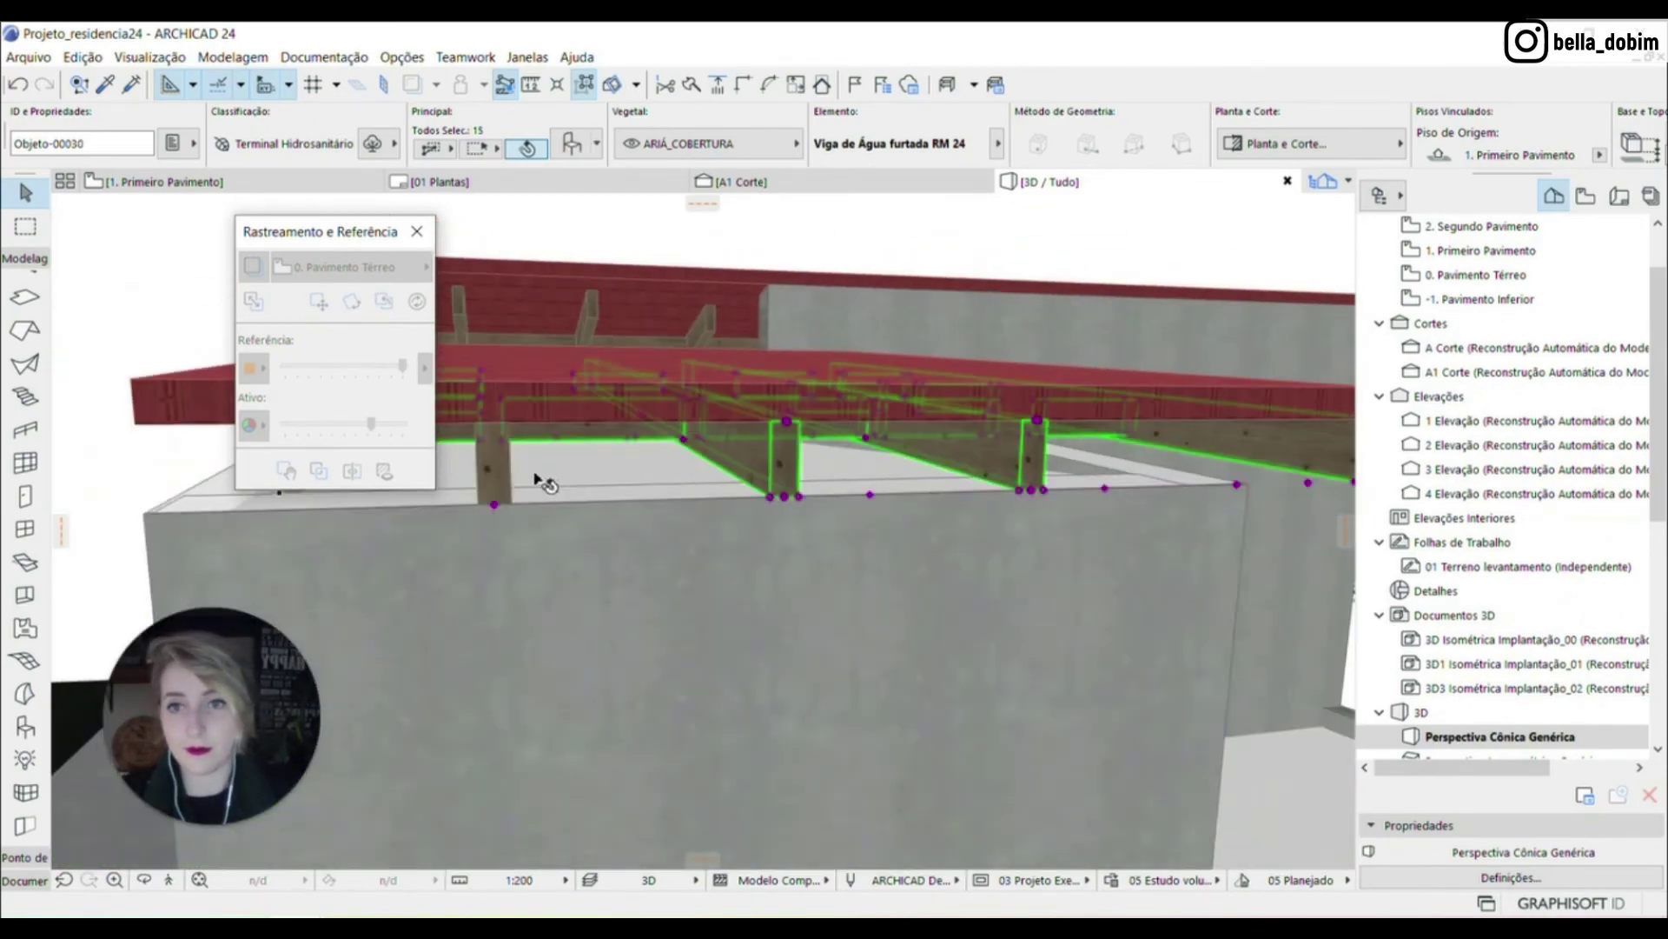
scroll(609, 404, up, 5)
shift+middle_drag(606, 402, 931, 466)
scroll(931, 466, down, 5)
scroll(934, 469, up, 5)
shift+click(651, 430)
key(ctrl+d)
click(658, 497)
key(Escape)
scroll(834, 539, down, 5)
Return to the 1. Primeiro Pavimento plan and shorten the smaller roof's rafters at their outer end, short of the roof edge
click(253, 180)
scroll(968, 473, up, 5)
click(968, 474)
click(968, 474)
scroll(904, 478, up, 5)
click(939, 454)
scroll(944, 391, down, 8)
click(967, 430)
scroll(943, 420, up, 3)
click(955, 444)
click(1009, 611)
click(957, 611)
Place a short crosspiece at the rafters' outer end between the wall and the edge rafter, and return to 3D
scroll(1065, 591, down, 3)
scroll(999, 317, up, 5)
click(839, 492)
key(ctrl+d)
key(F3)
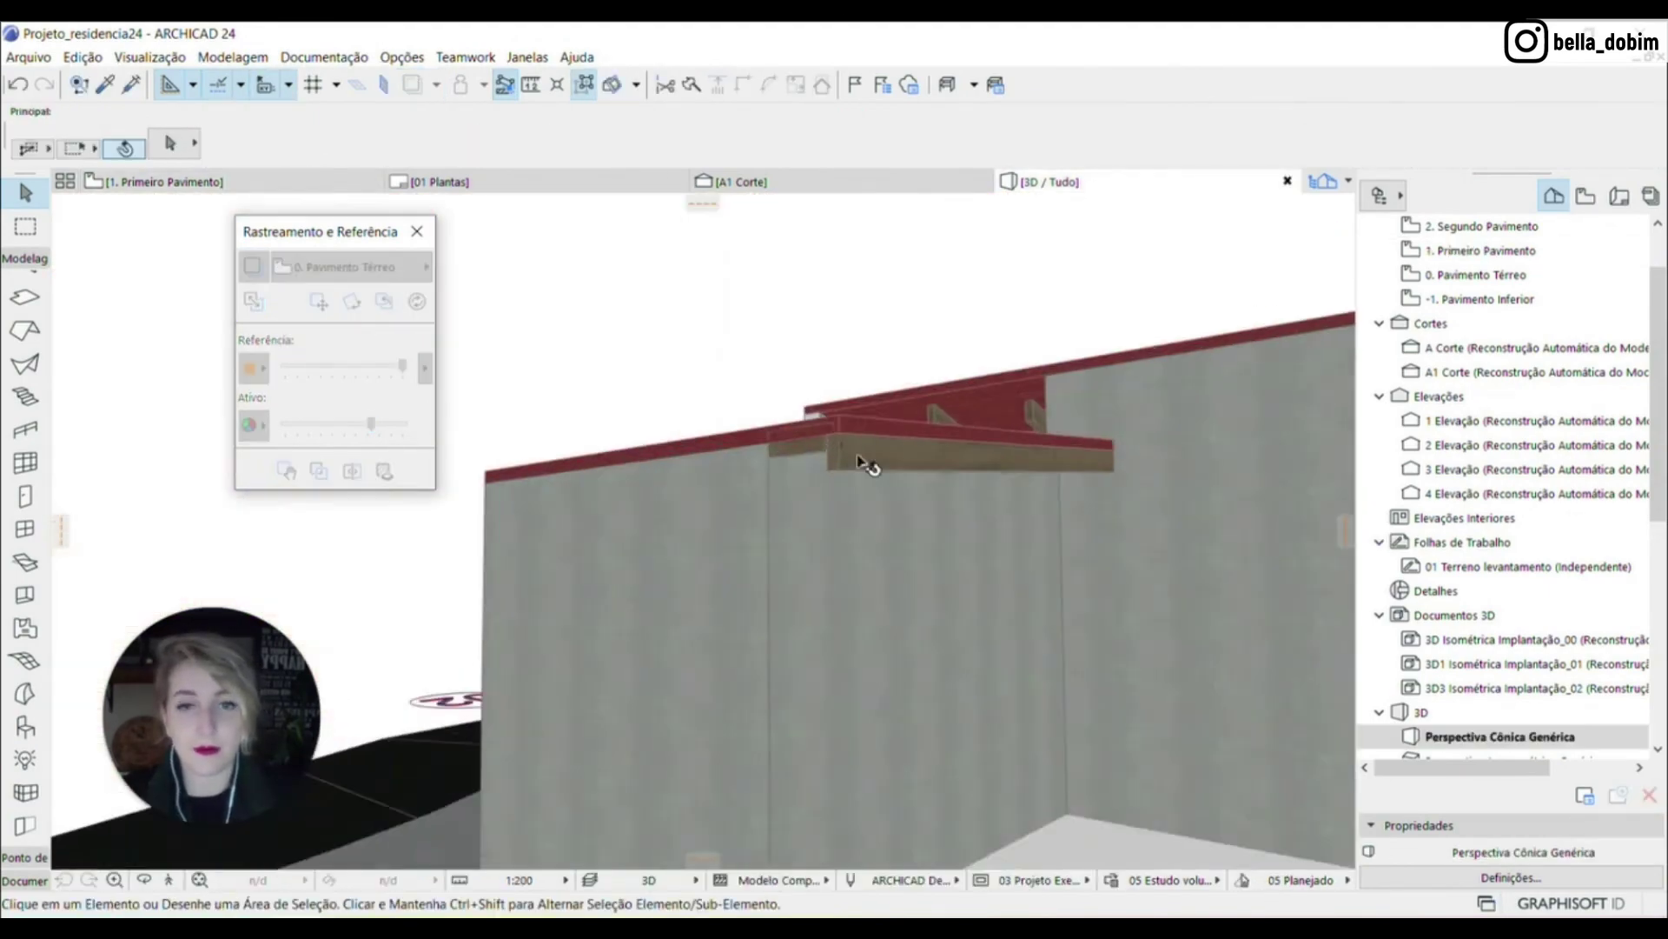
Set the slope angle of the short end crosspiece to 0°
key(ctrl+t)
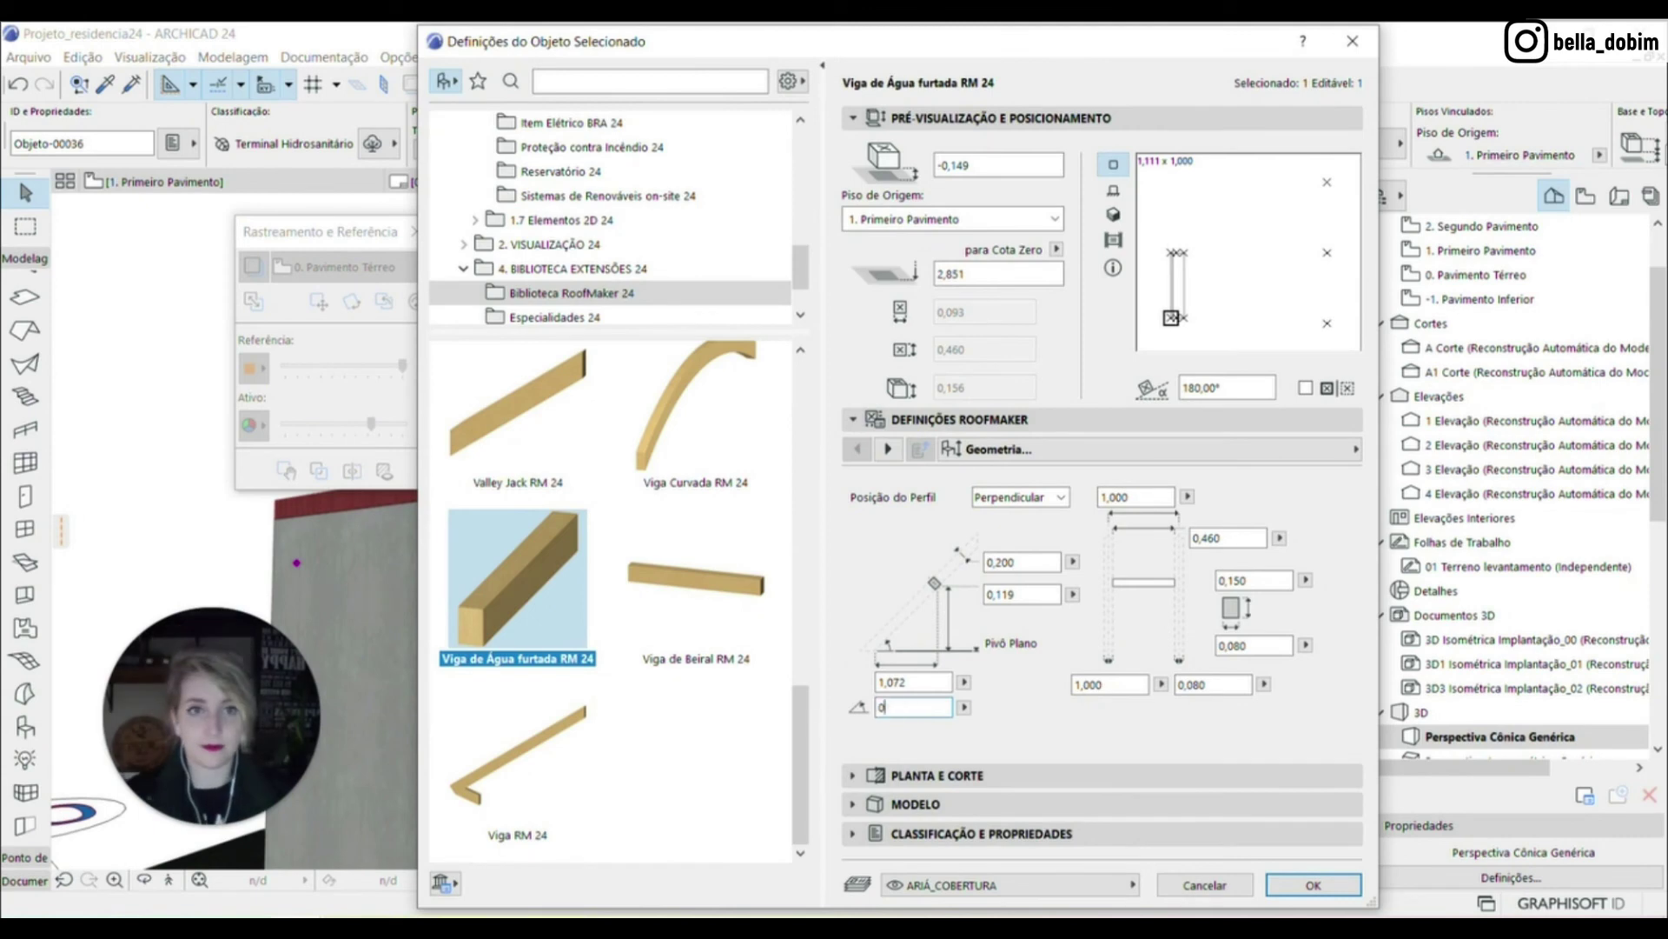
text(0)
key(Return)
key(ctrl+t)
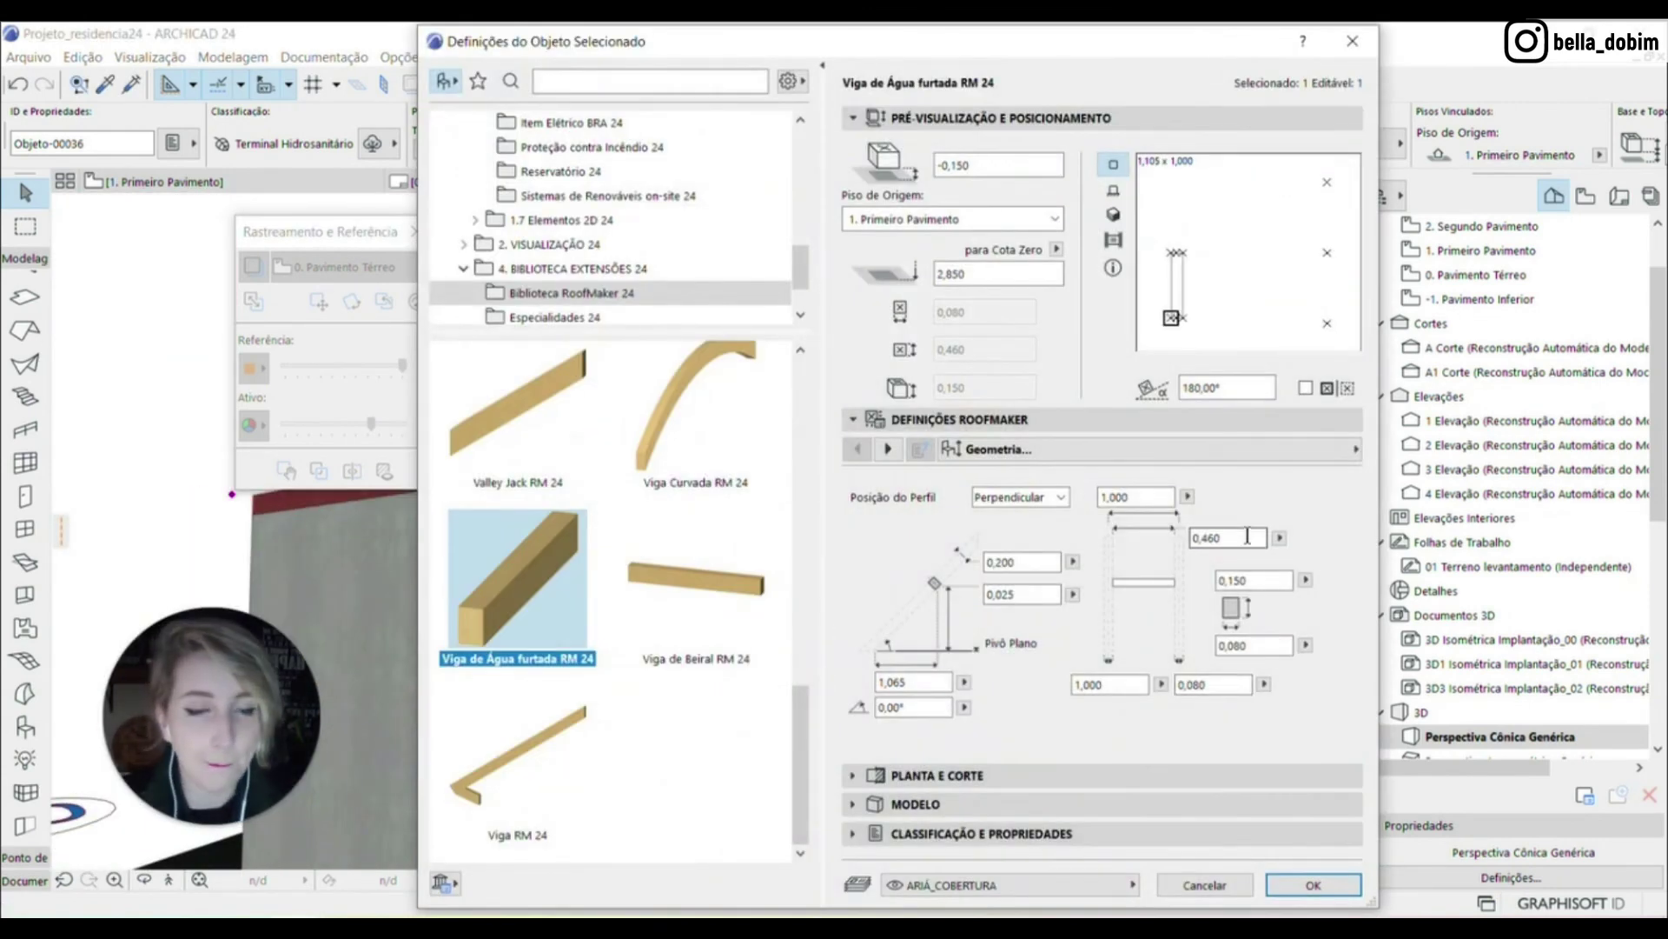
key(Return)
Move the end crosspiece into place against the wall corner beneath the tiles, check its fit in 3D, and deselect it
key(ctrl+d)
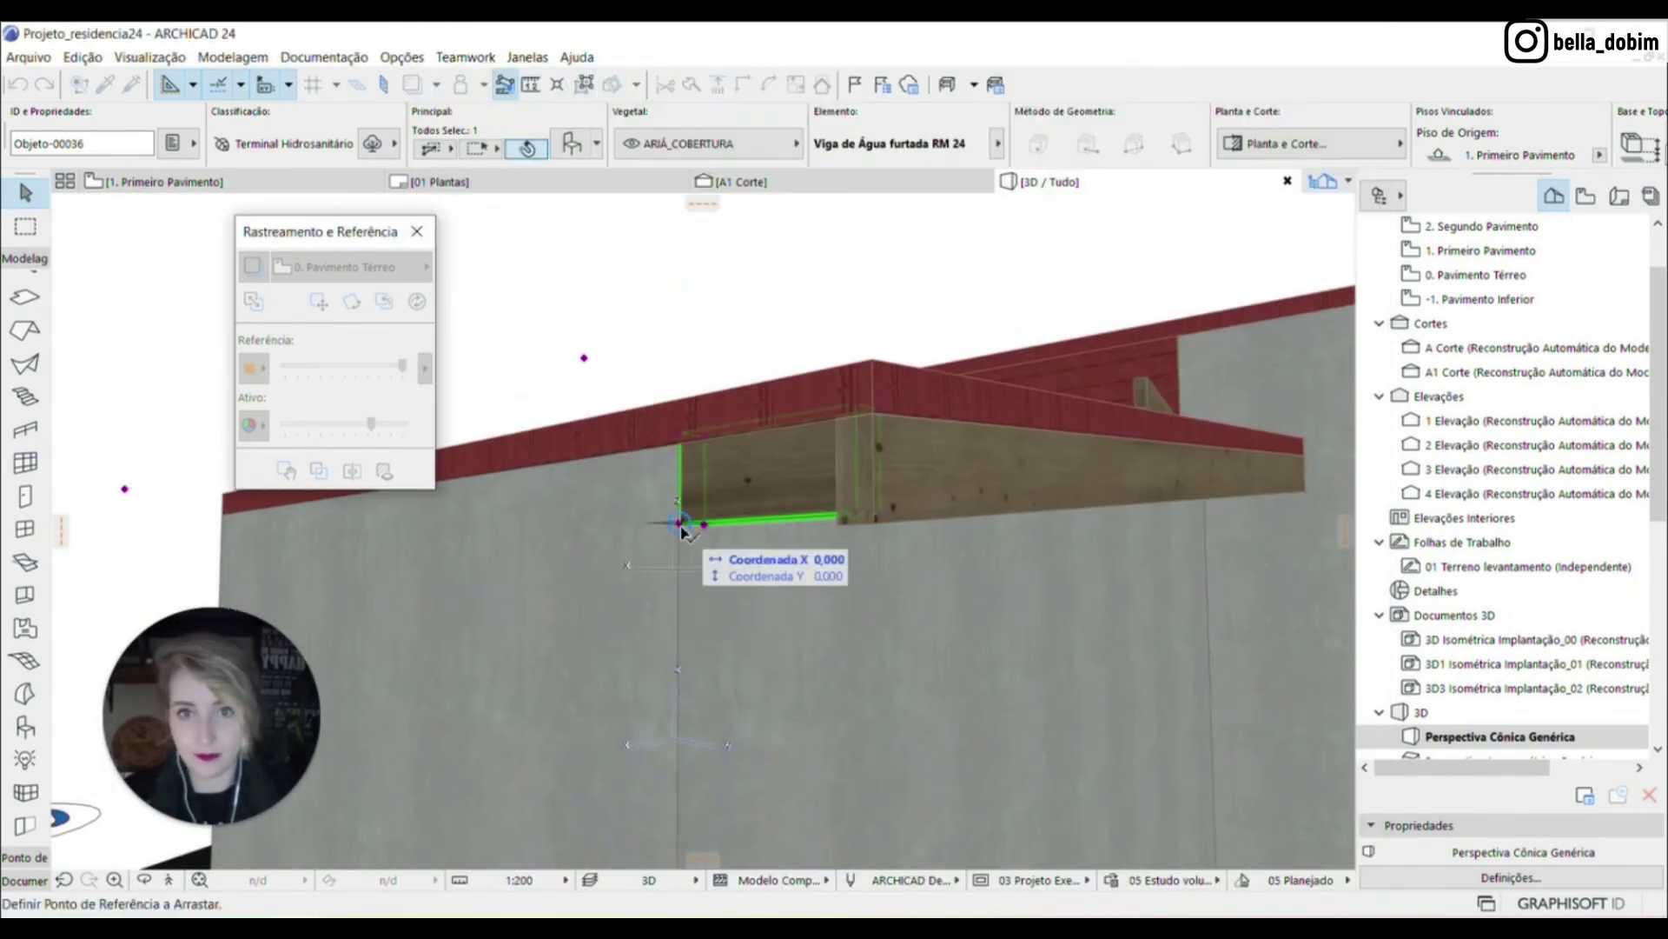
scroll(681, 525, up, 5)
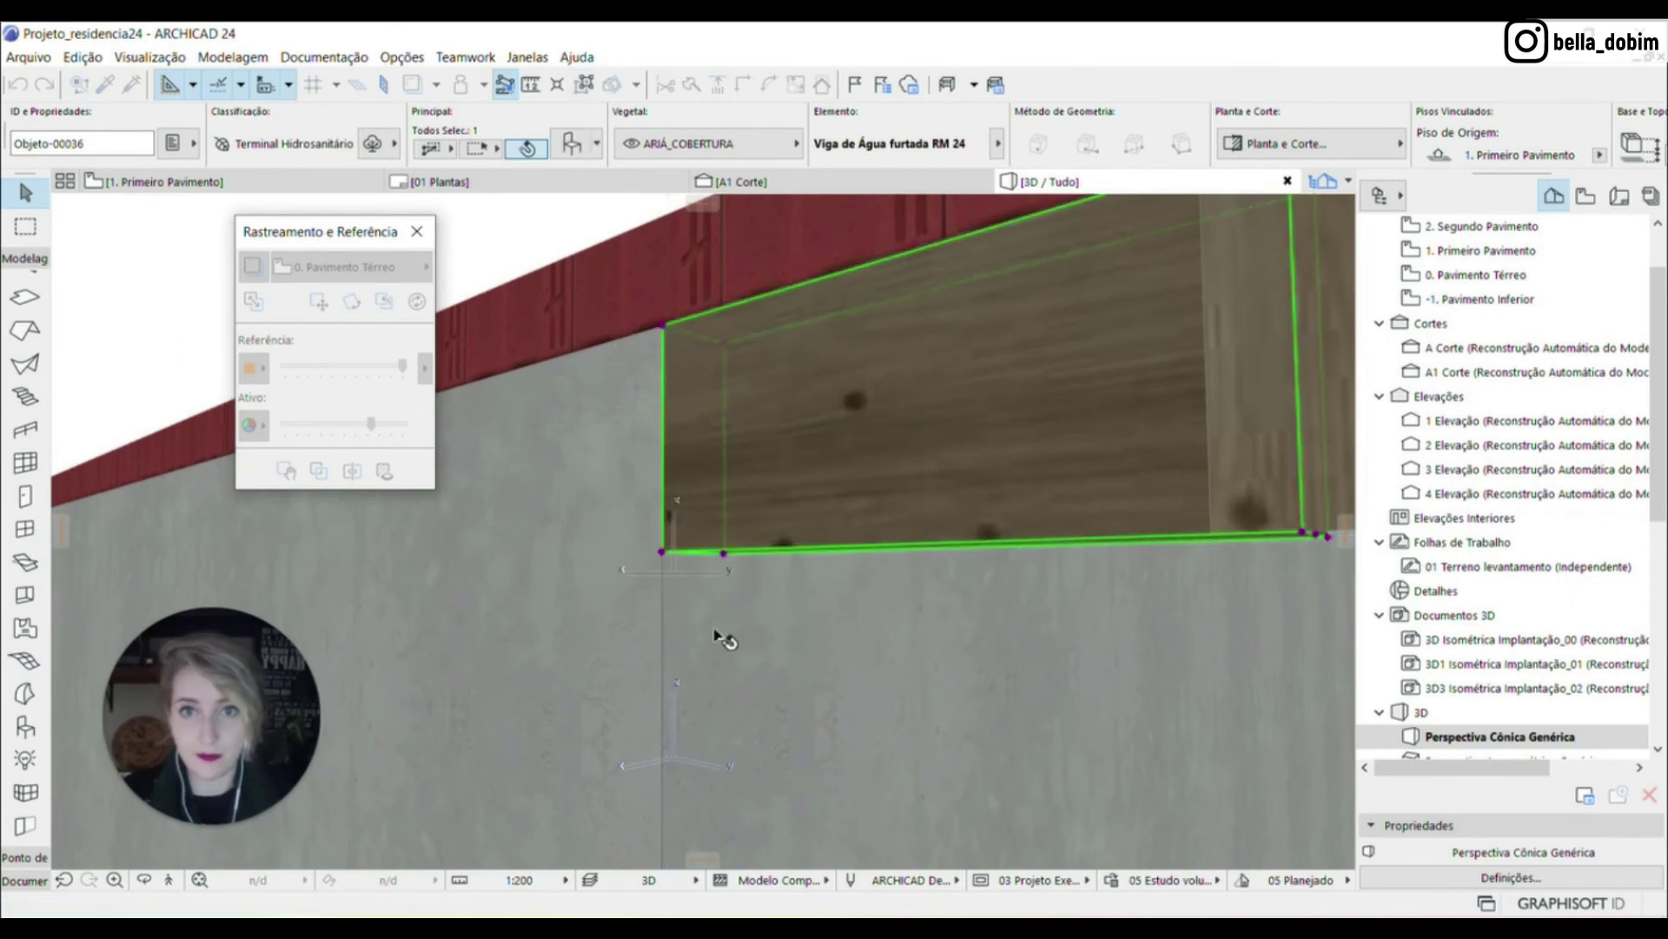
scroll(715, 637, down, 5)
shift+middle_drag(716, 637, 874, 482)
scroll(700, 473, up, 5)
key(Escape)
scroll(734, 469, down, 10)
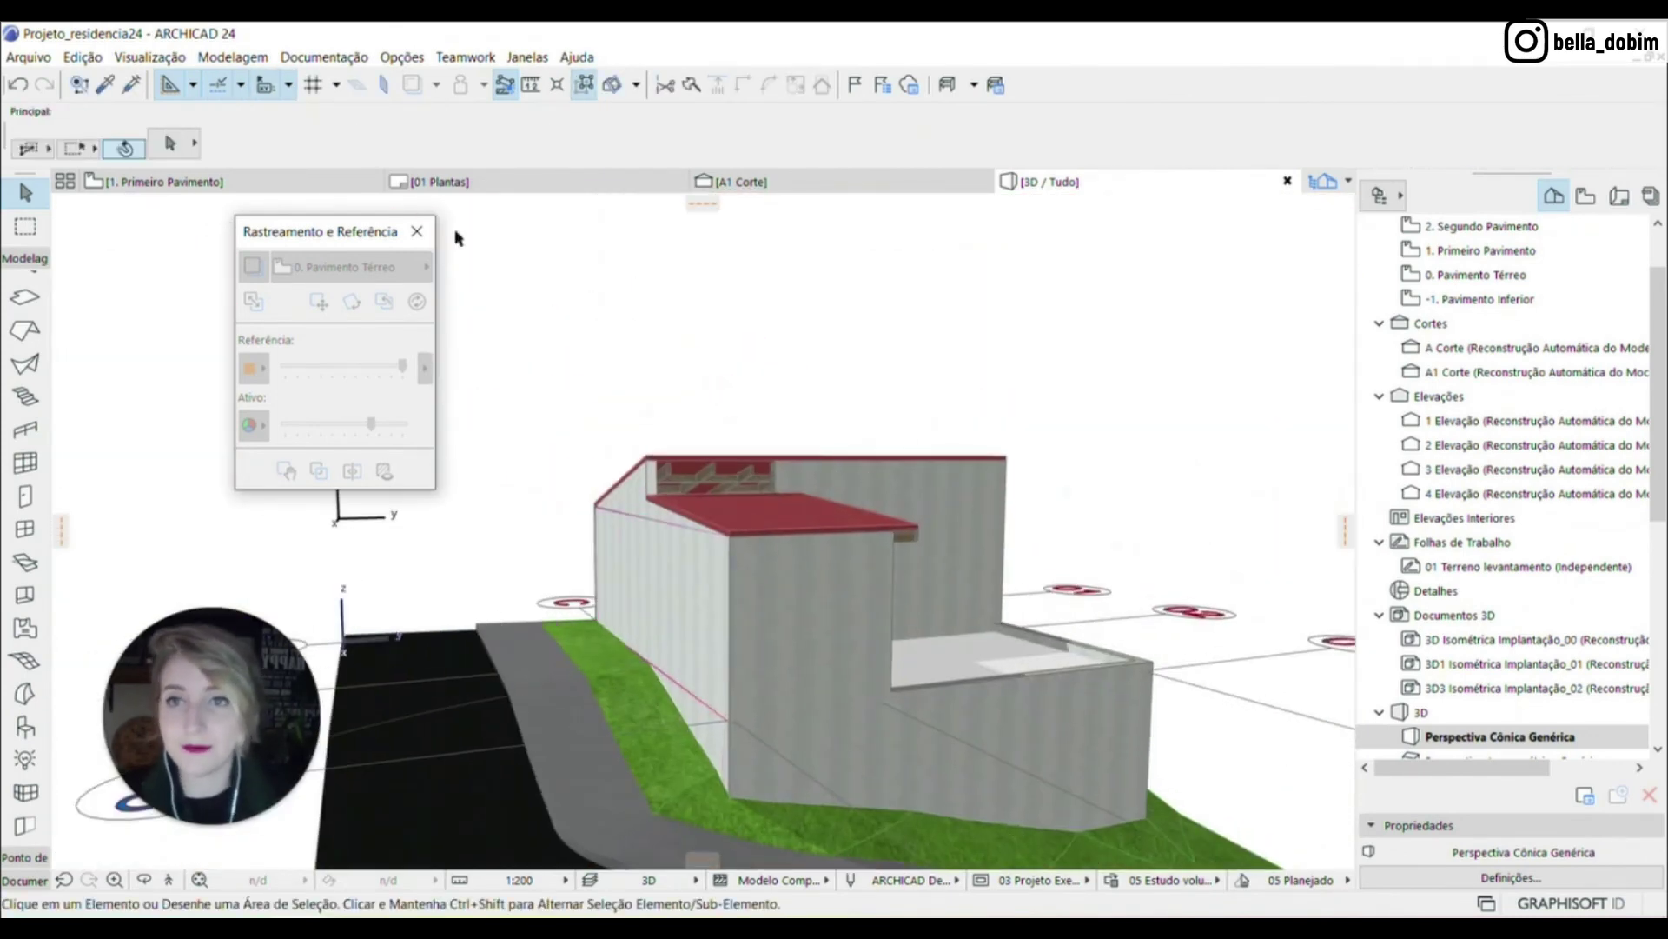
In the A1 Corte section, move the smaller roof's rafter up about 0,019 to meet the underside of the tiles
click(919, 188)
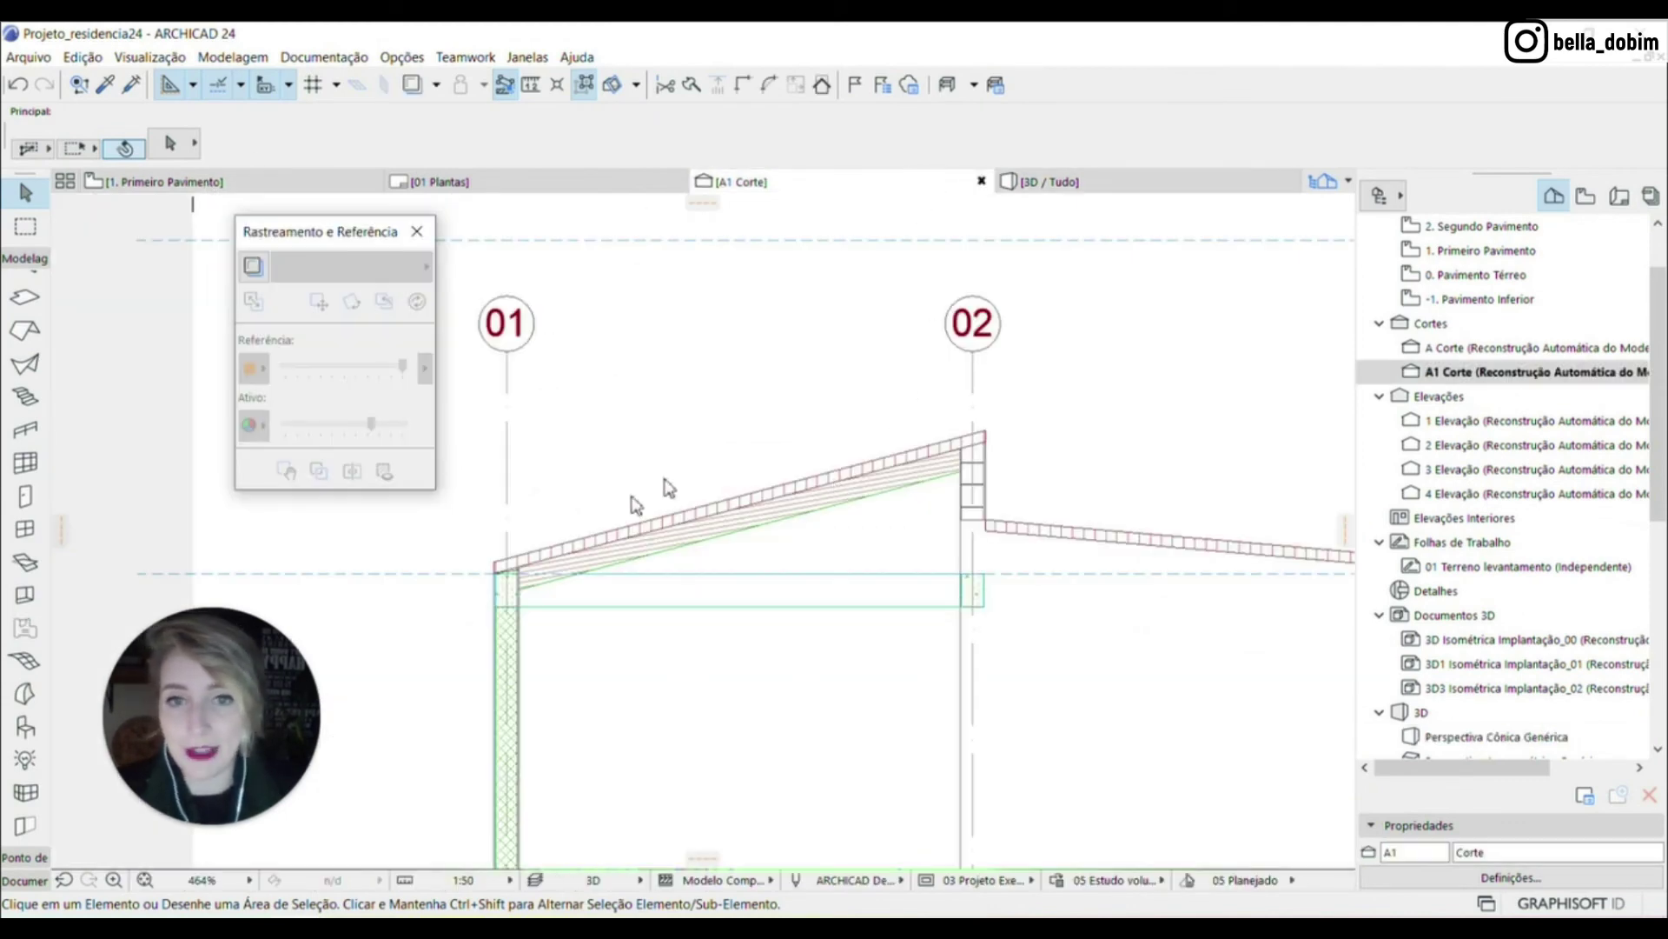
scroll(808, 624, down, 3)
scroll(1036, 578, up, 4)
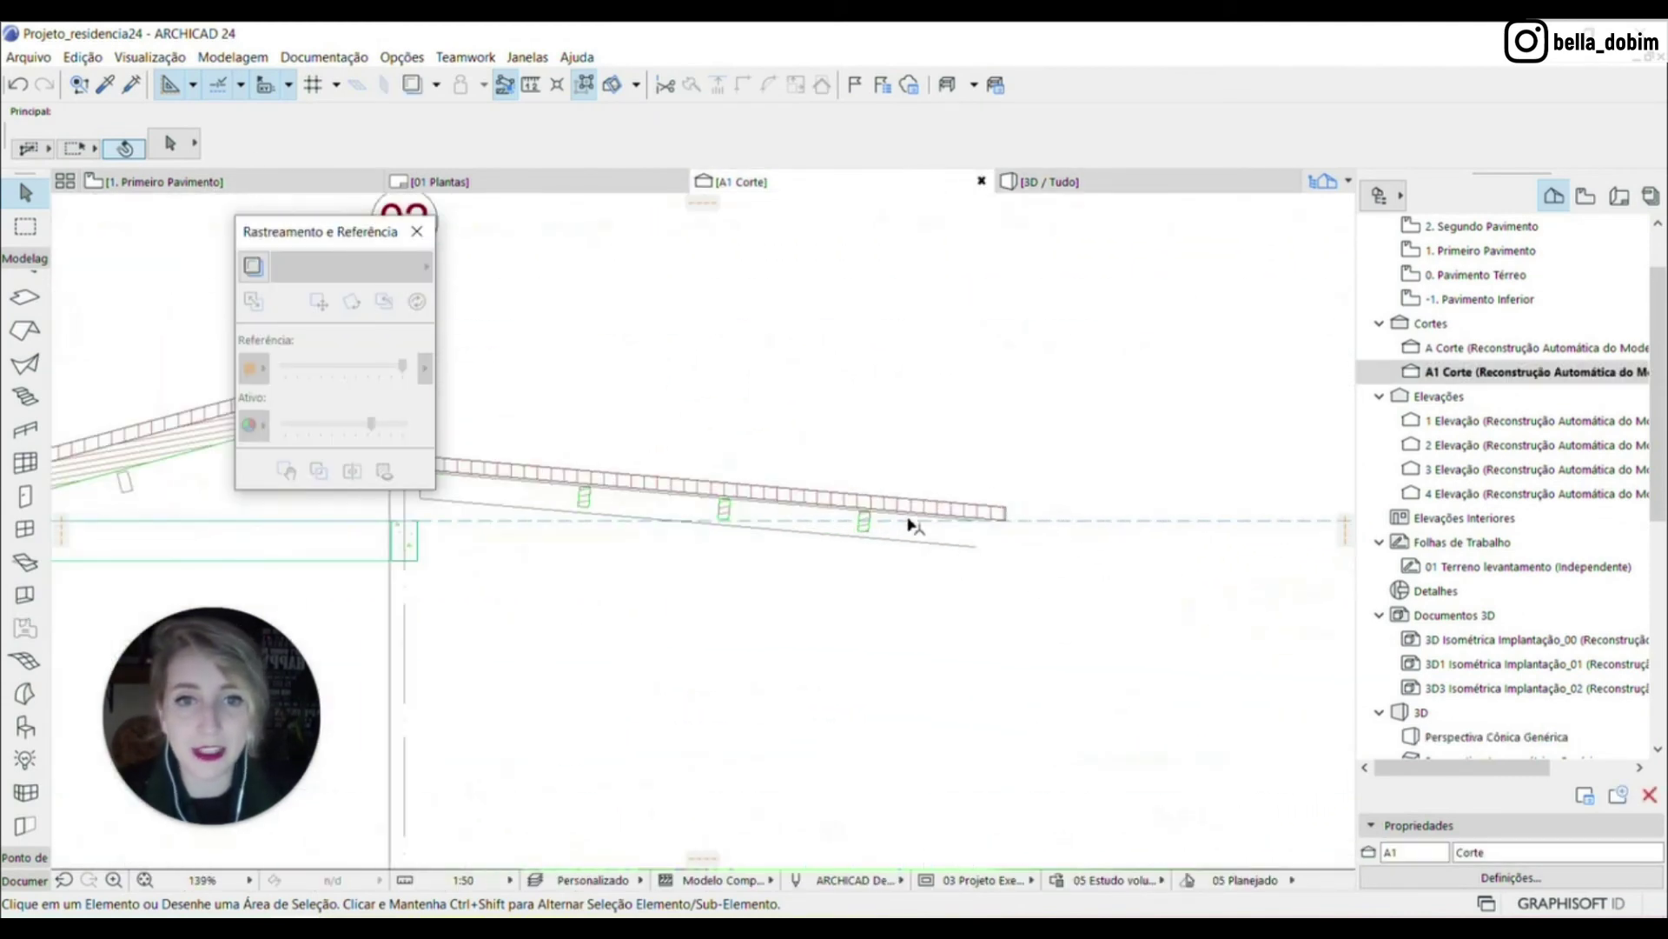
click(928, 544)
scroll(975, 531, up, 10)
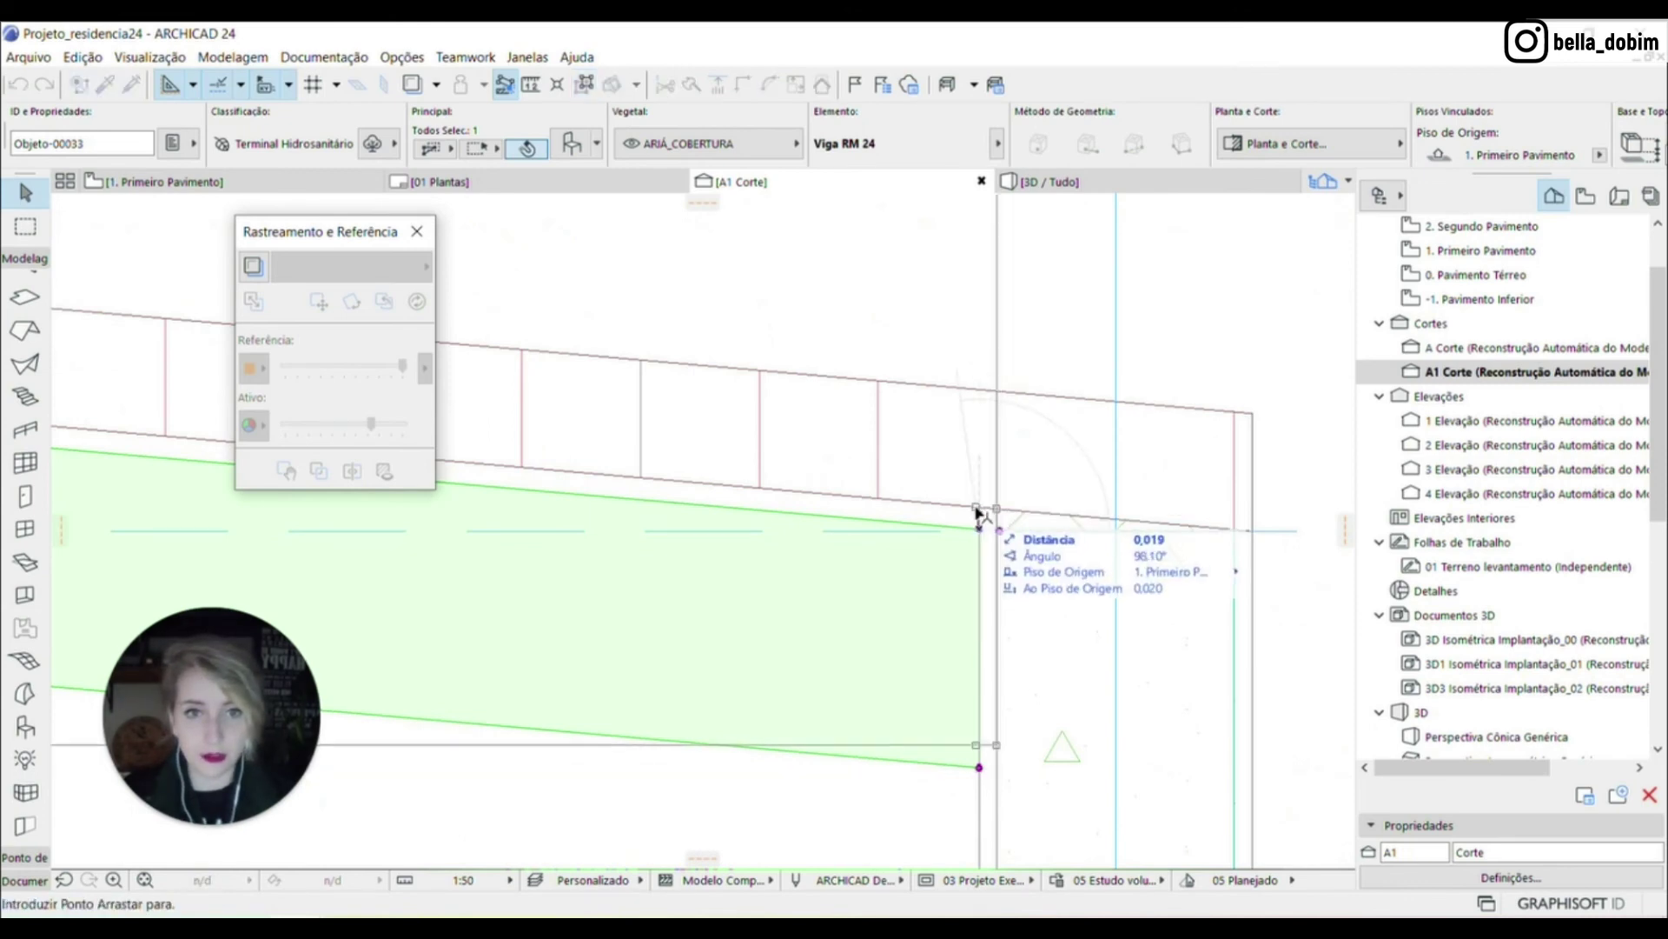
click(978, 513)
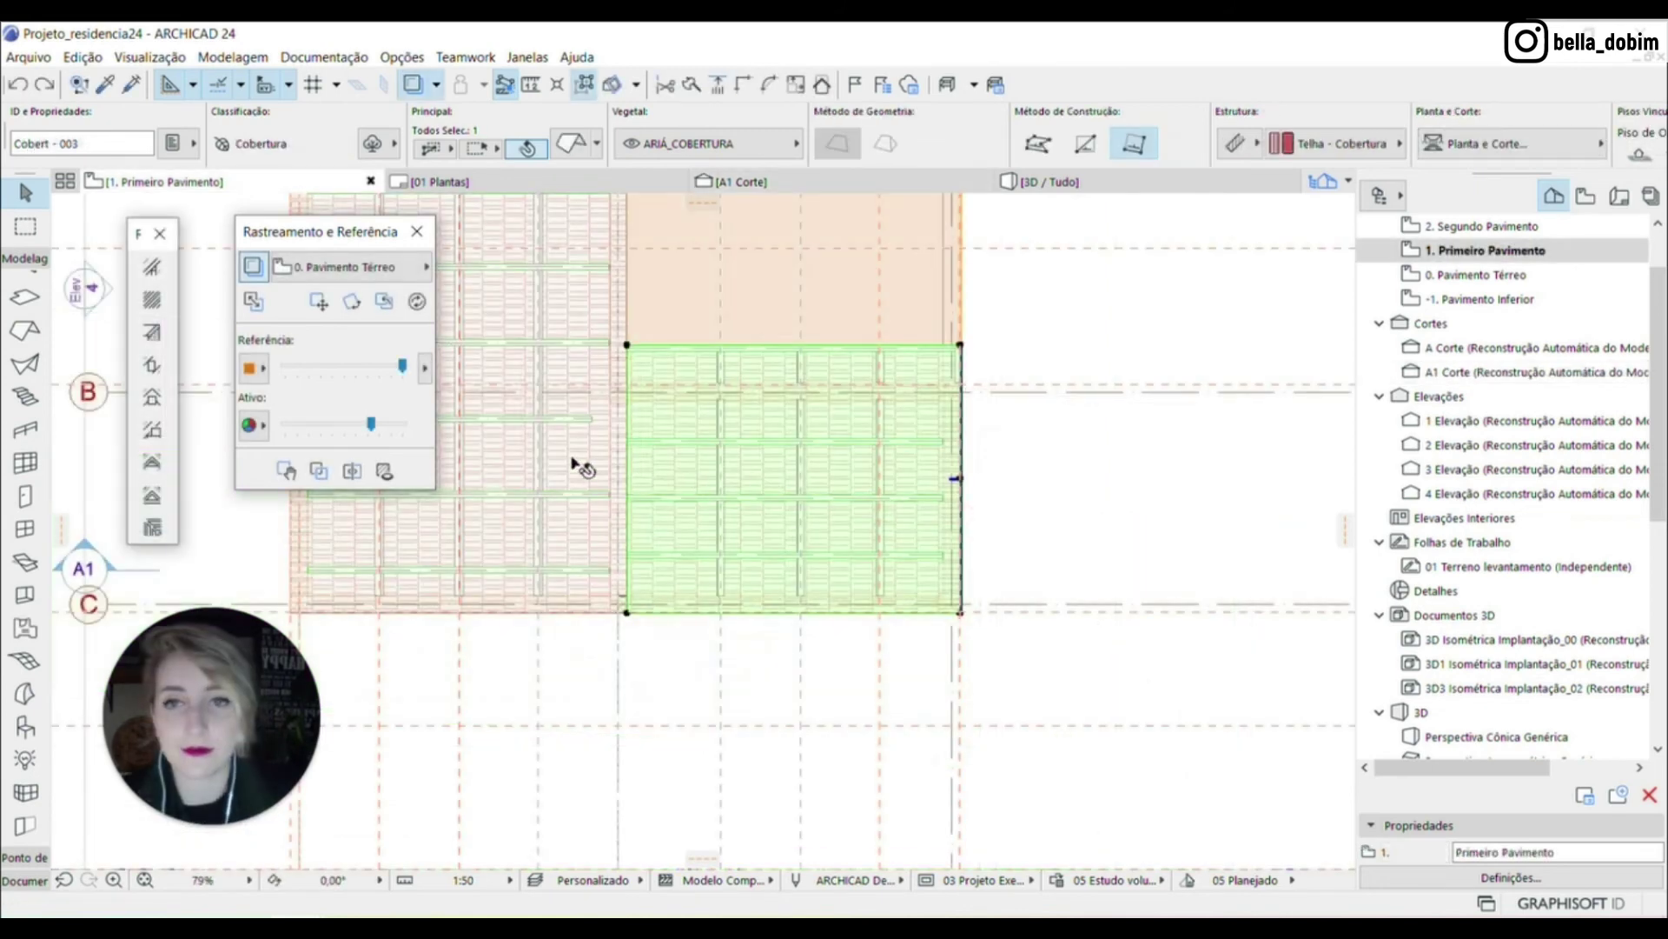
Bring both tiled roofs to the front of the display order in the 1. Primeiro Pavimento plan, and deselect them
shift+click(584, 461)
right_click(581, 452)
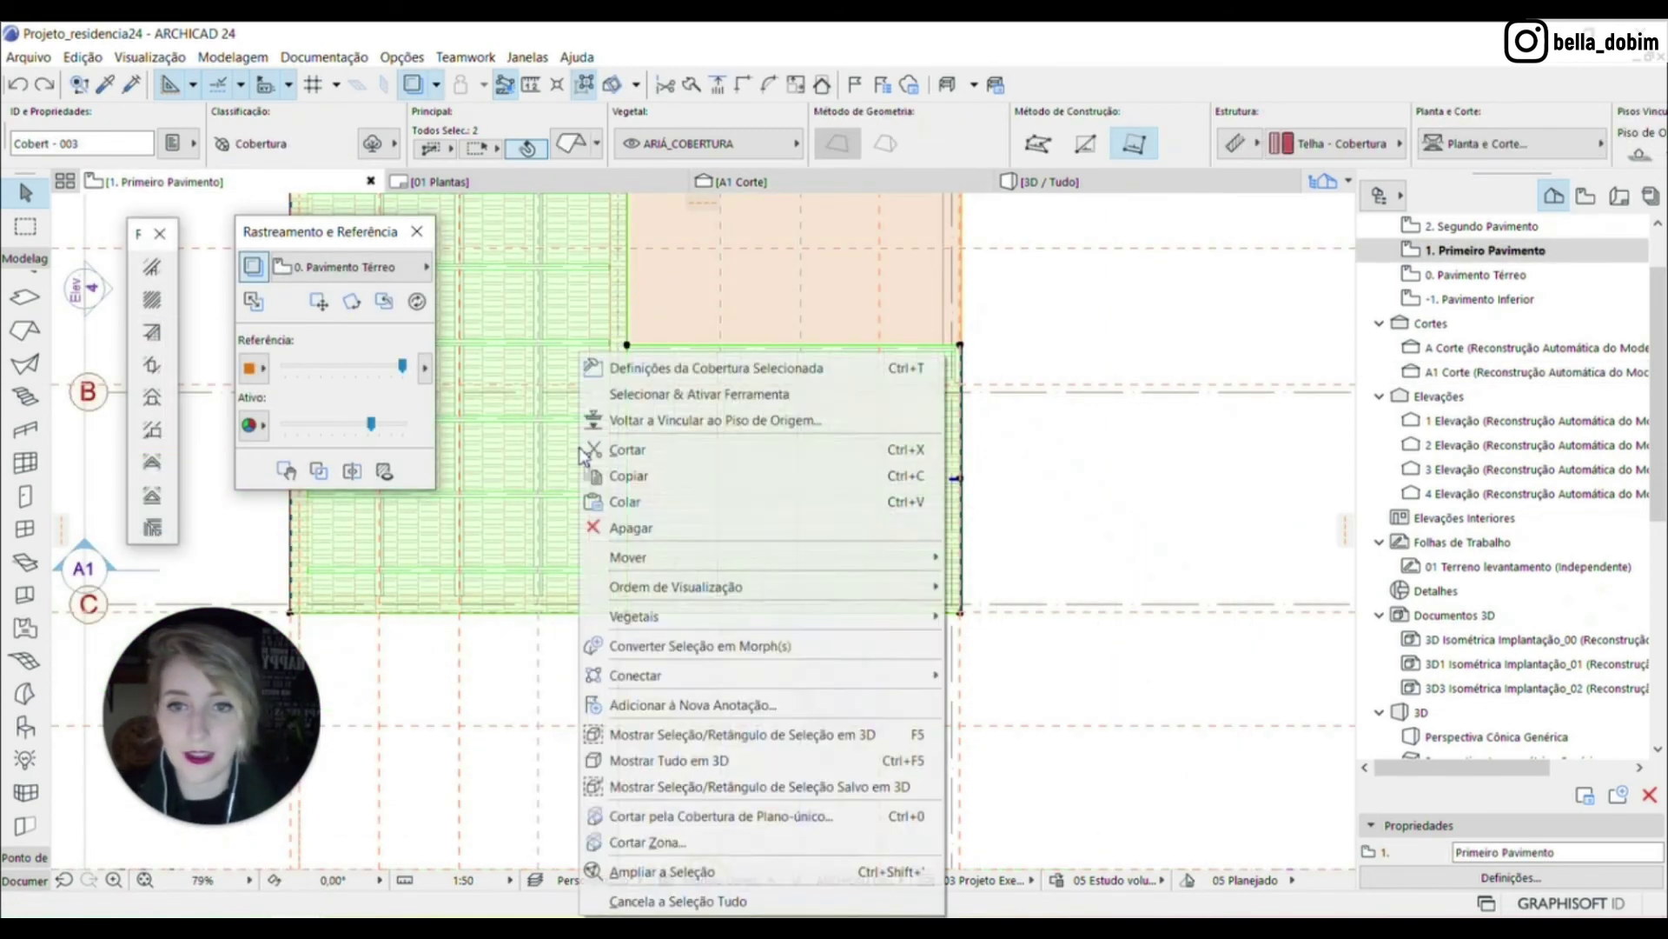
click(1028, 587)
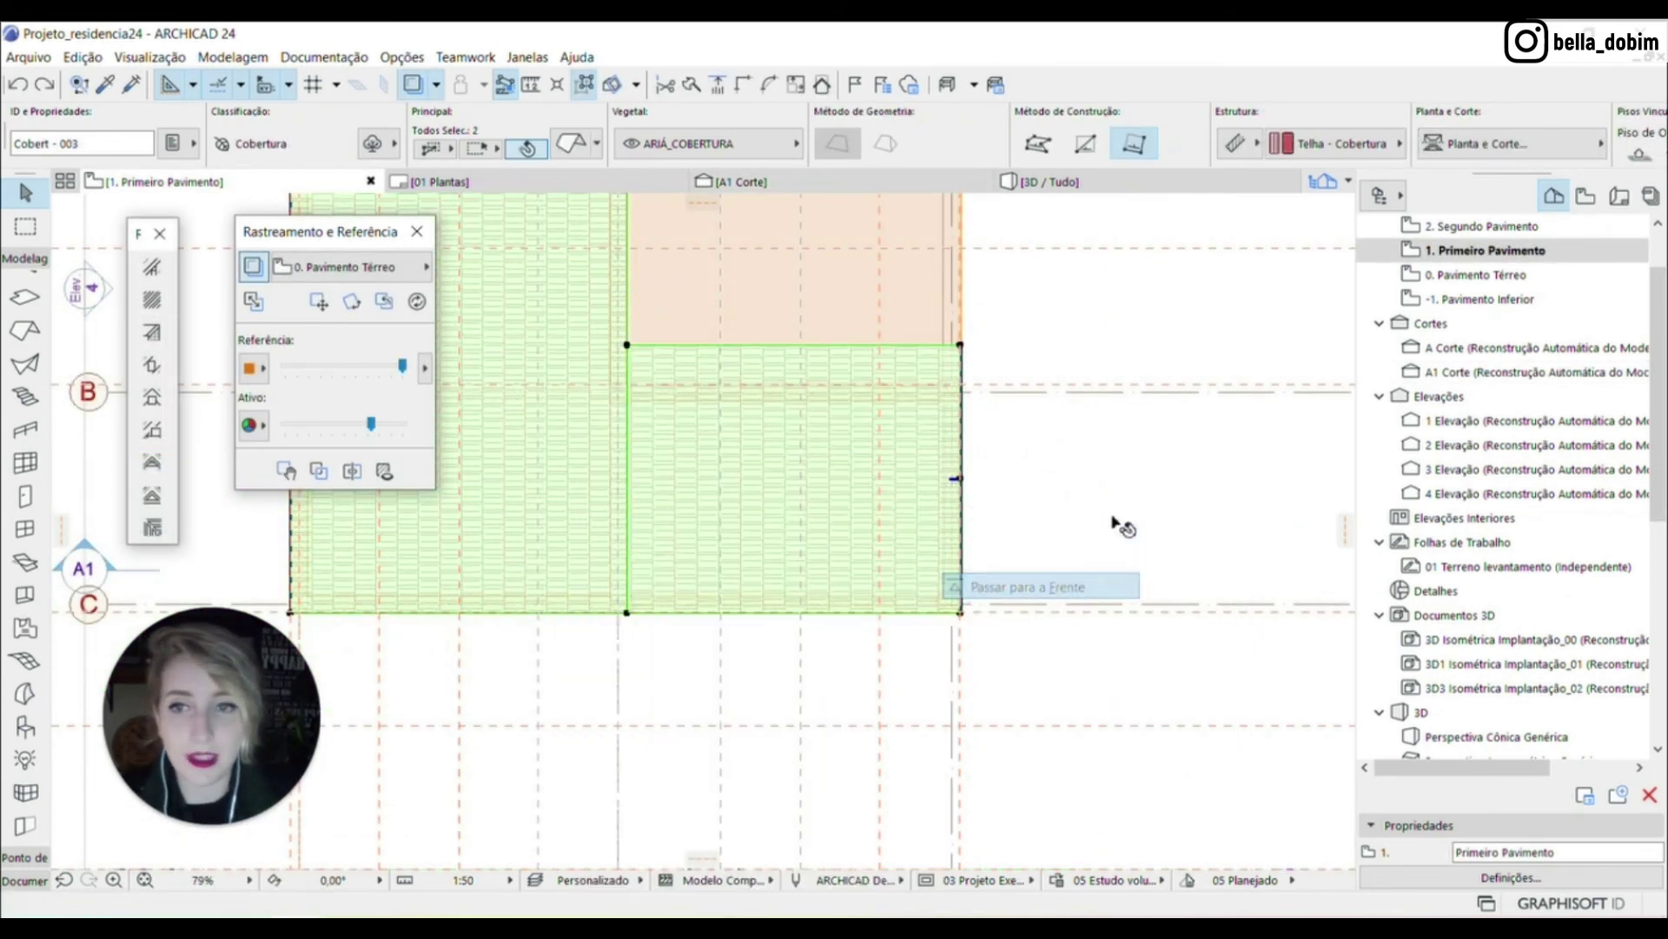
click(1128, 488)
scroll(1069, 689, down, 3)
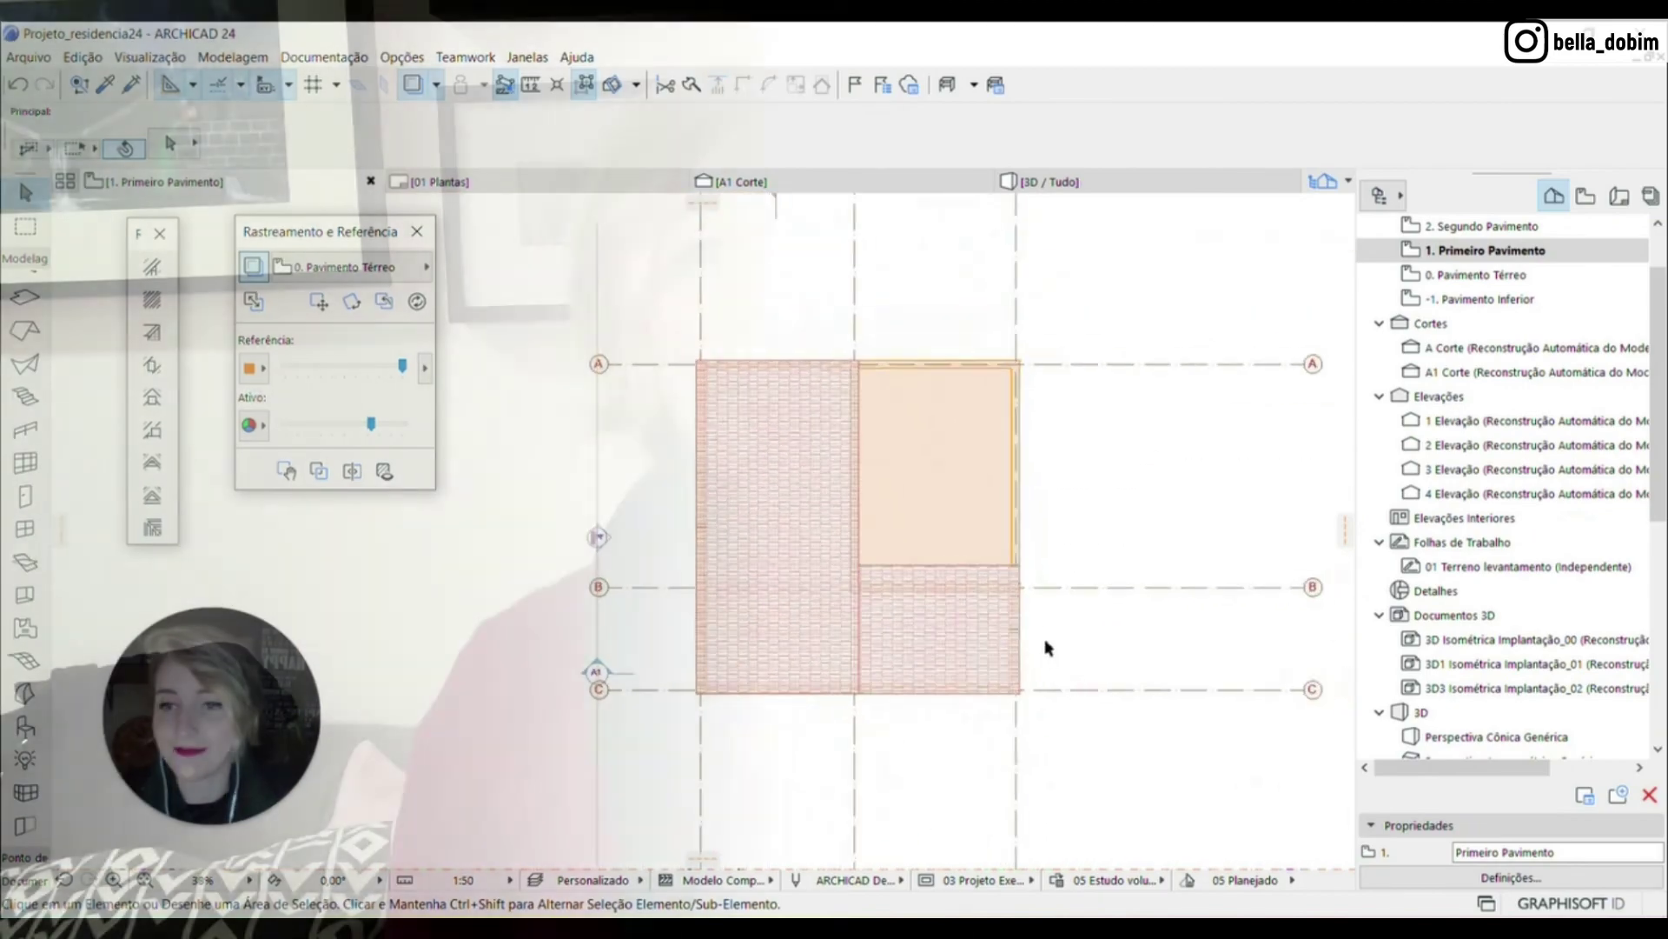